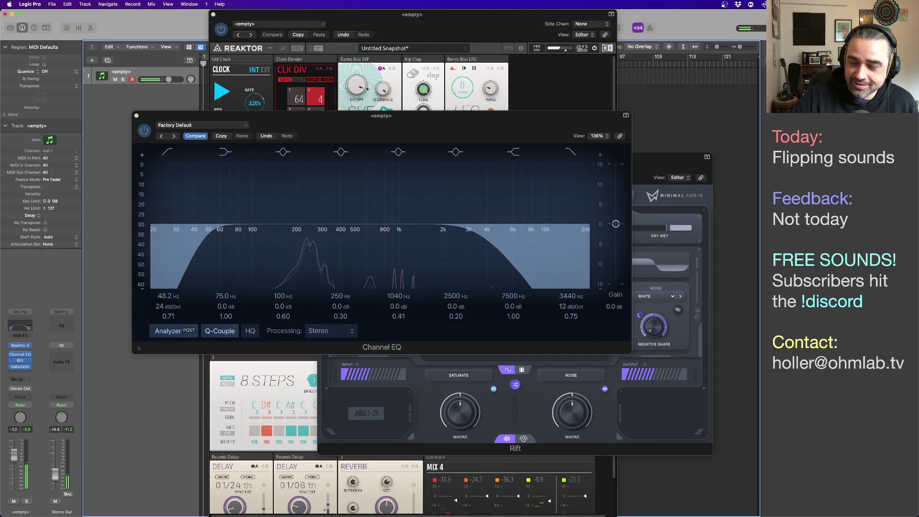
# Move the Channel EQ window off the upper Reaktor modules, and bring the Reaktor rack forward to look over its modules
pyautogui.moveTo(750, 507)
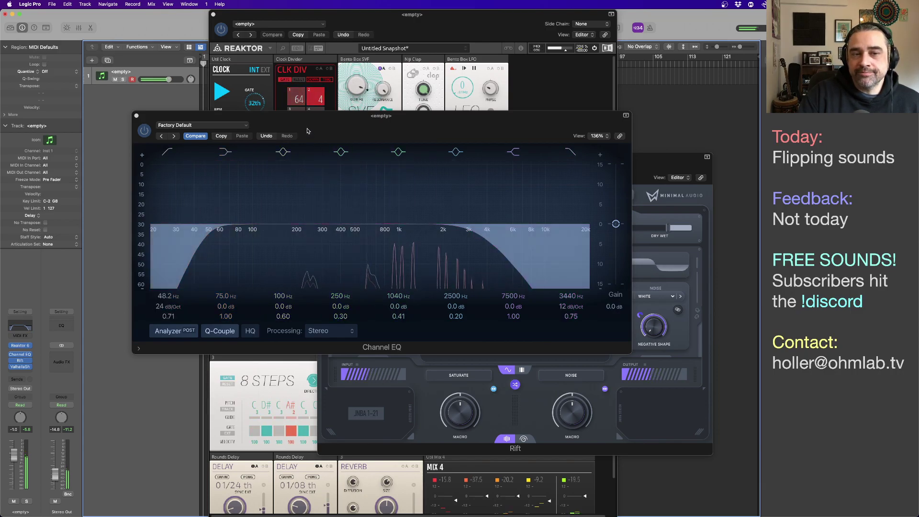
pyautogui.moveTo(338, 123); pyautogui.dragTo(301, 164)
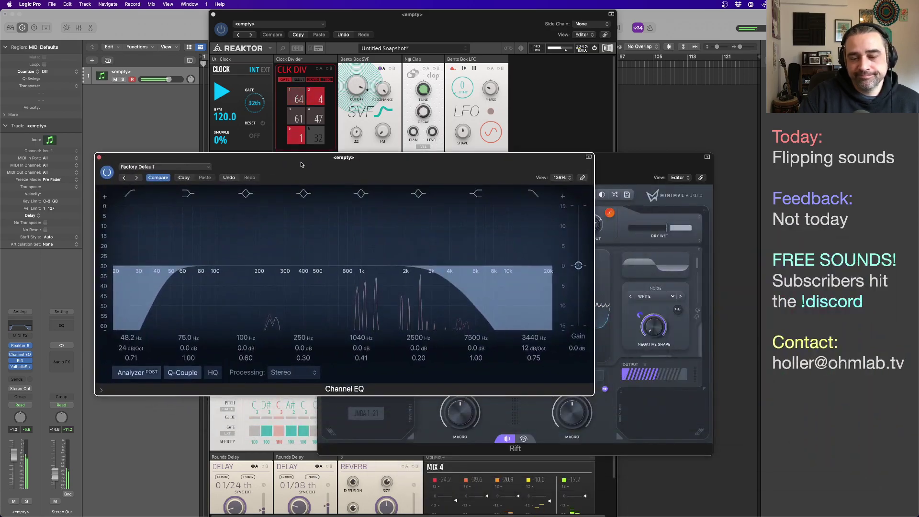
pyautogui.click(543, 117)
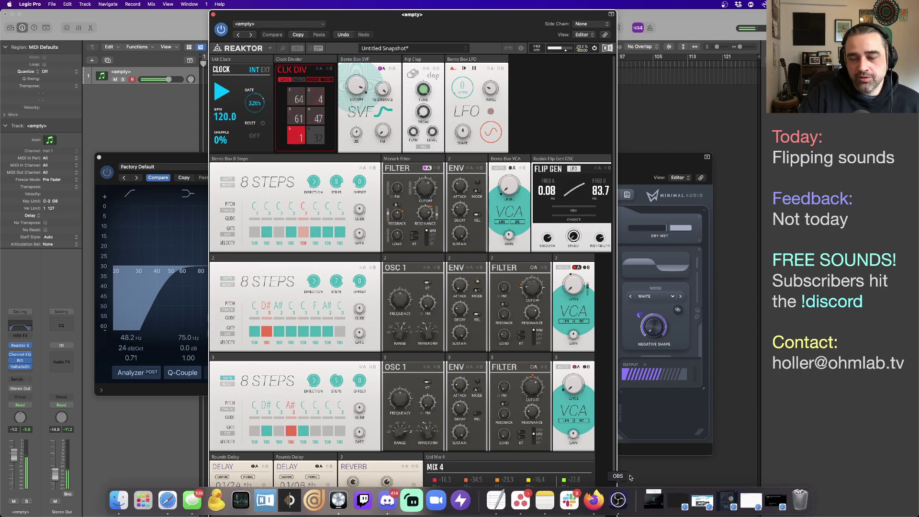
pyautogui.scroll(-3, 521, 392)
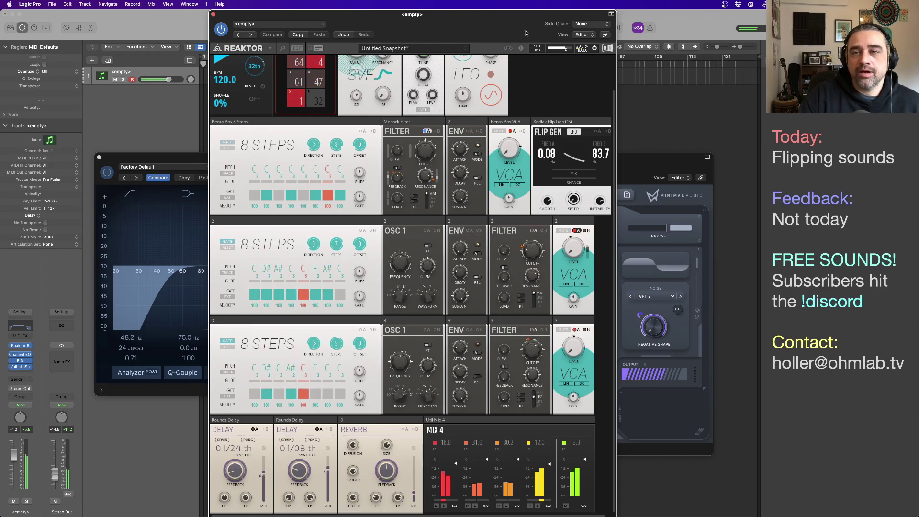
pyautogui.click(611, 15)
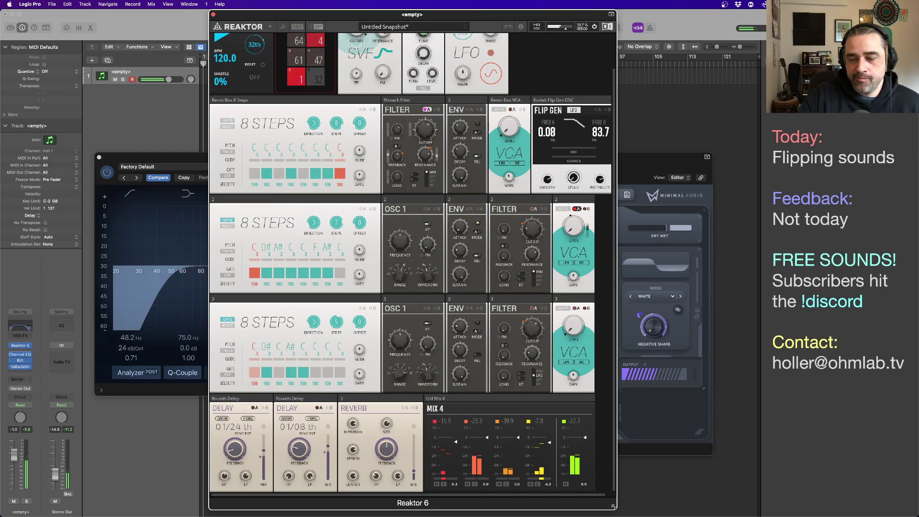
pyautogui.click(611, 15)
pyautogui.scroll(3, 271, 72)
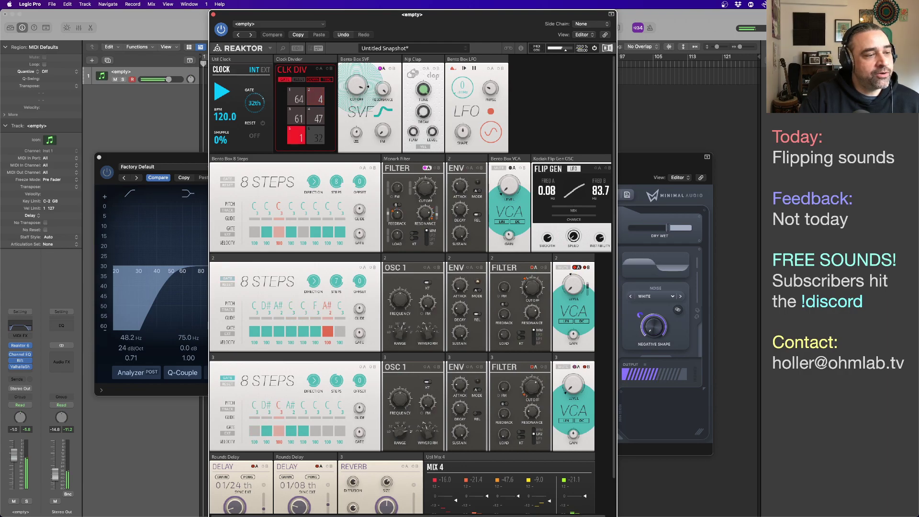
pyautogui.press('super+Tab')
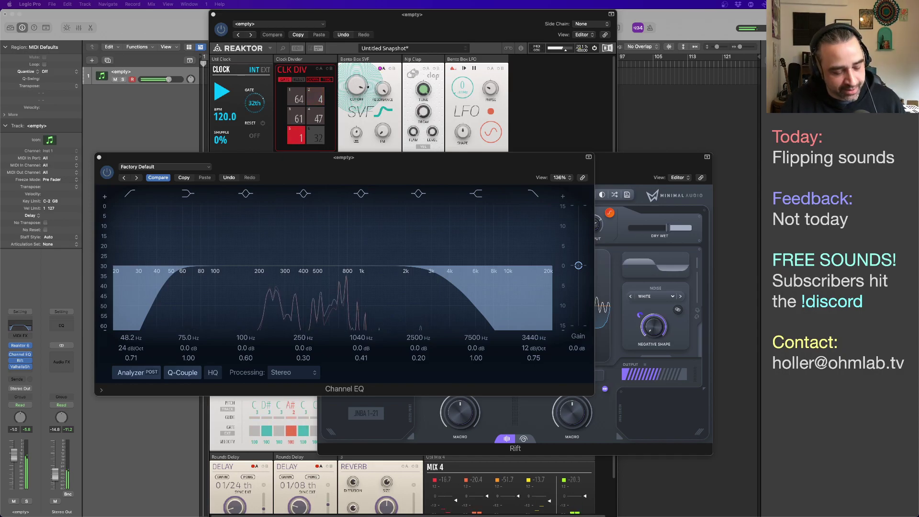
pyautogui.press('super+Tab')
pyautogui.press('Escape')
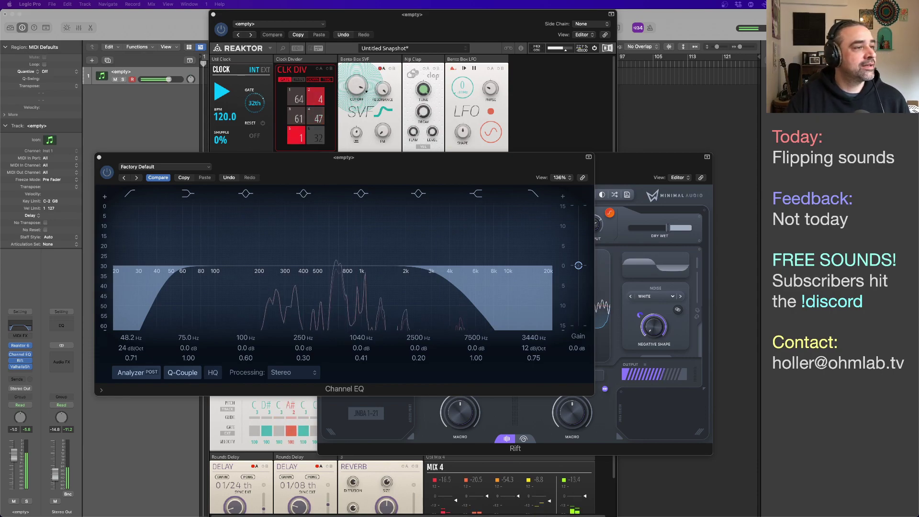
pyautogui.hotkey('ctrl', 'Down')
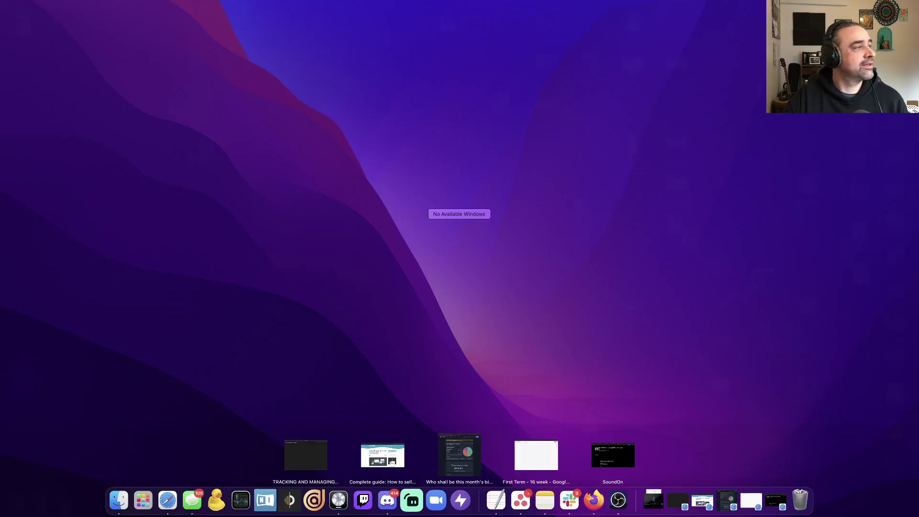
pyautogui.hotkey('ctrl', 'Down')
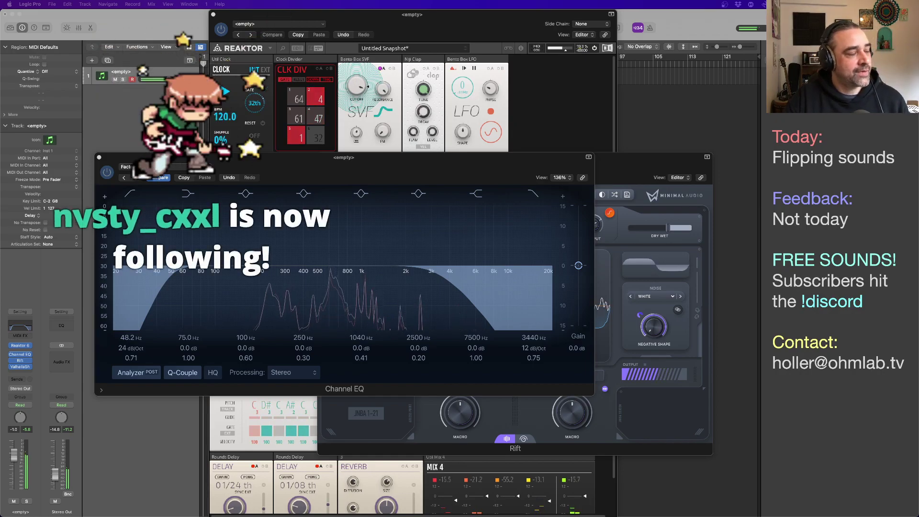
pyautogui.press('super+Tab')
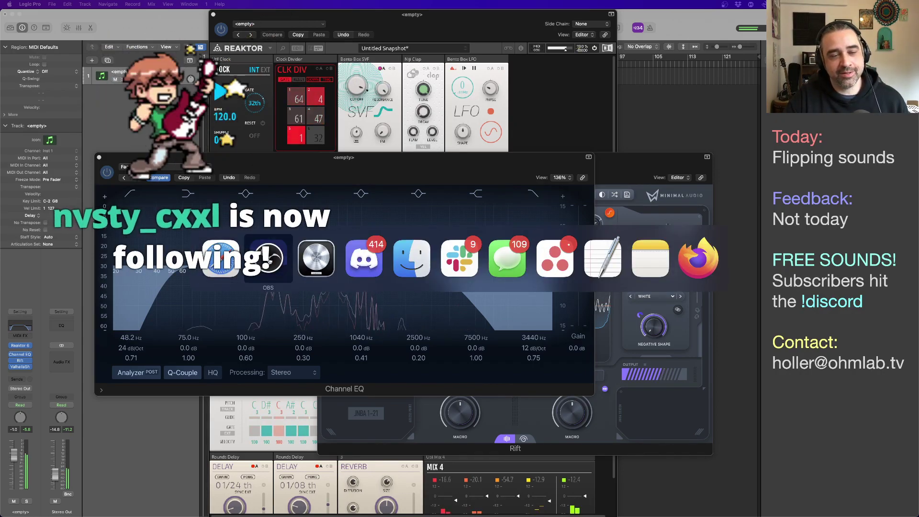
pyautogui.click(265, 270)
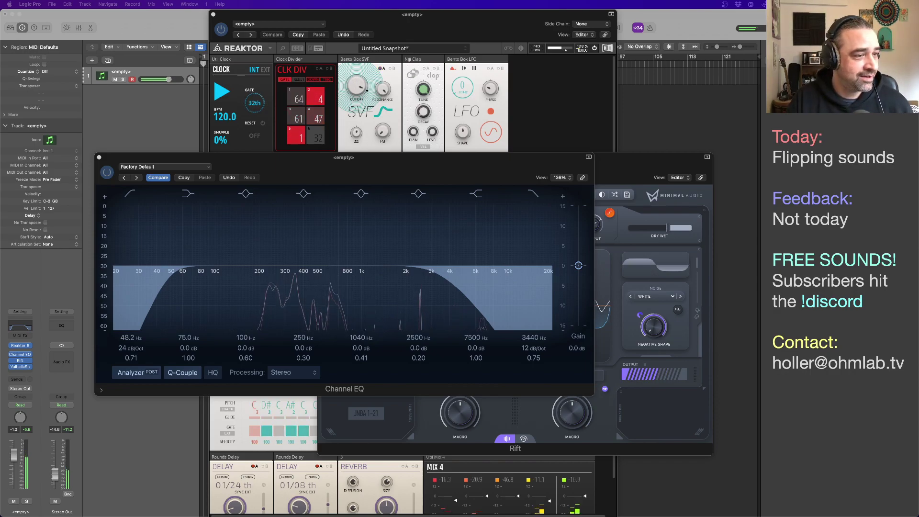
pyautogui.press('super+Tab')
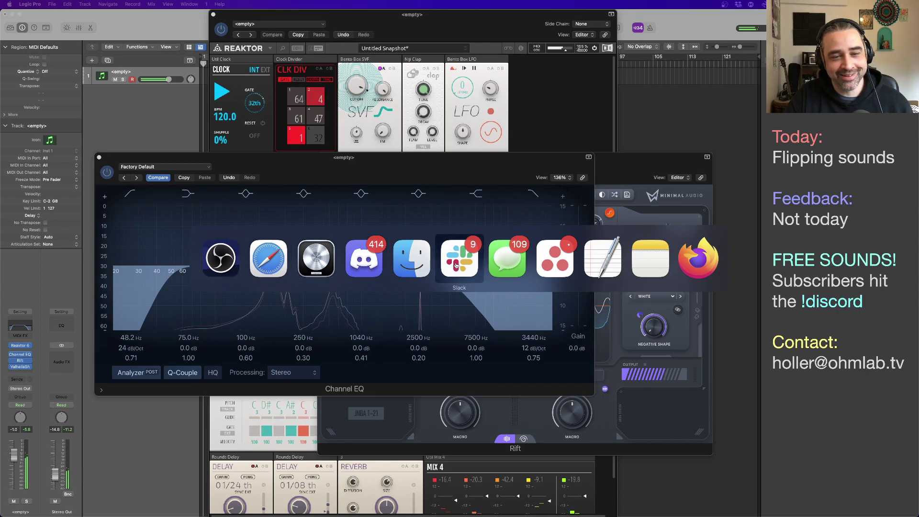
pyautogui.click(263, 248)
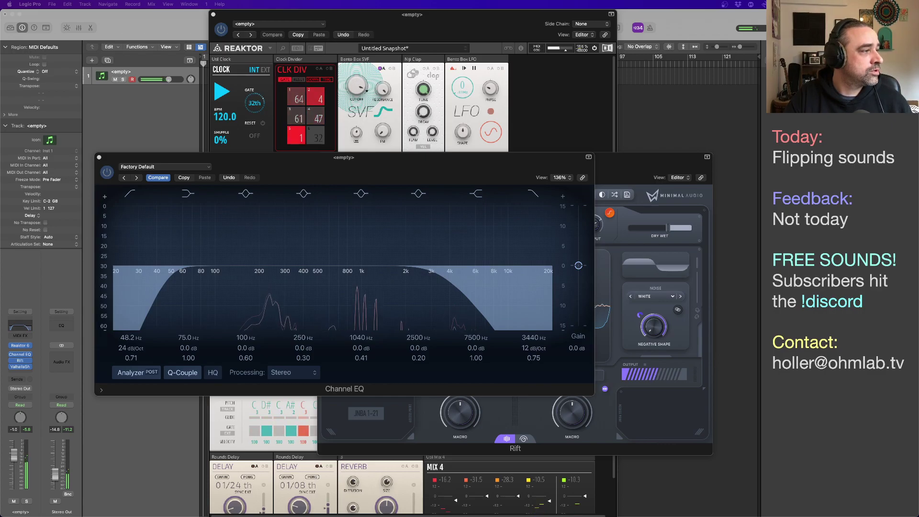
pyautogui.press('super+Tab')
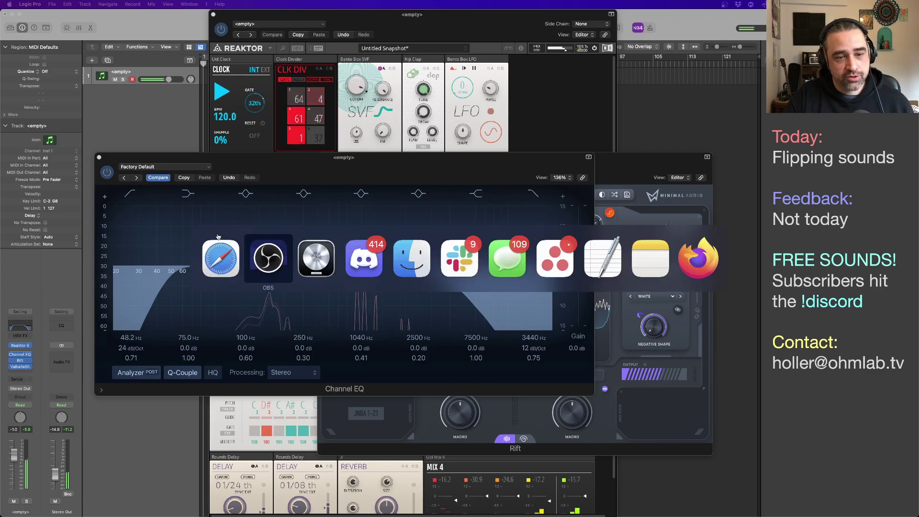
pyautogui.click(274, 267)
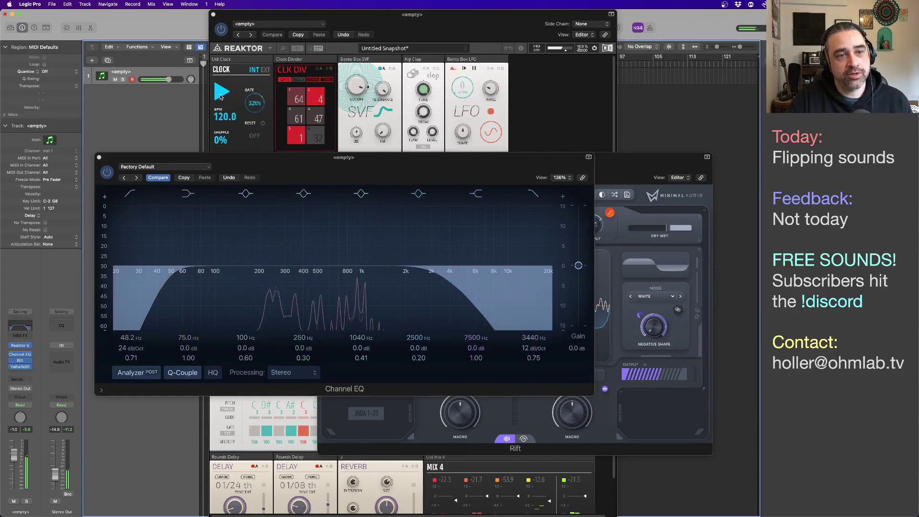
# Bring the Reaktor rack forward and stop its clock
pyautogui.click(319, 139)
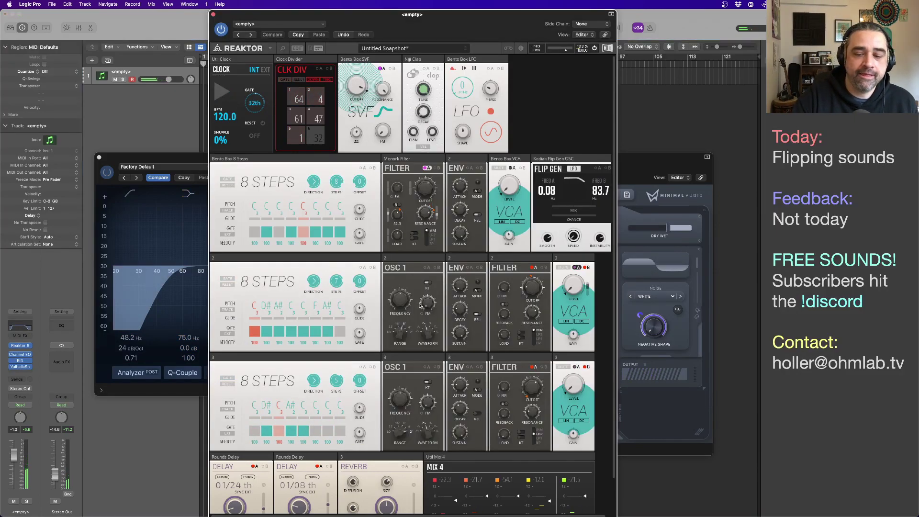
# Switch to TextEdit and replace the entire existing feedback note with the heading "NanoWires", leaving blank lines below it
pyautogui.press('super+Tab')
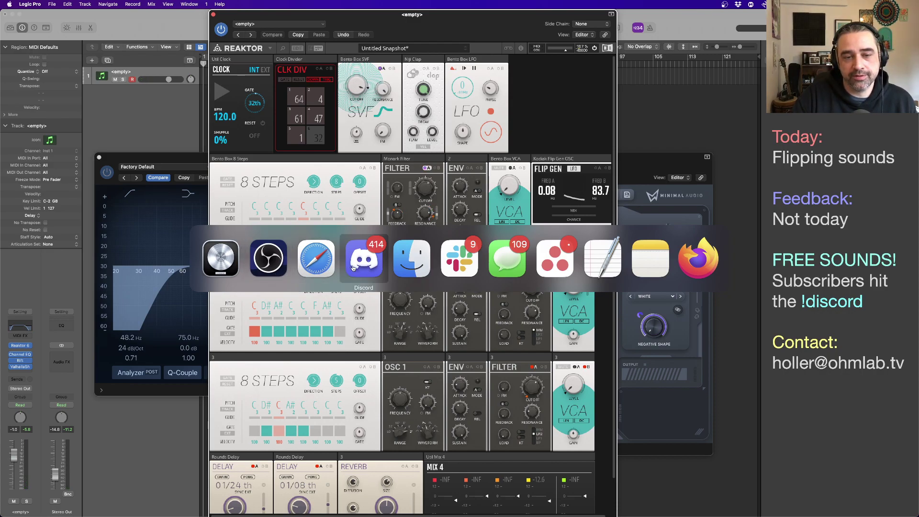
pyautogui.click(604, 261)
pyautogui.press('super+a')
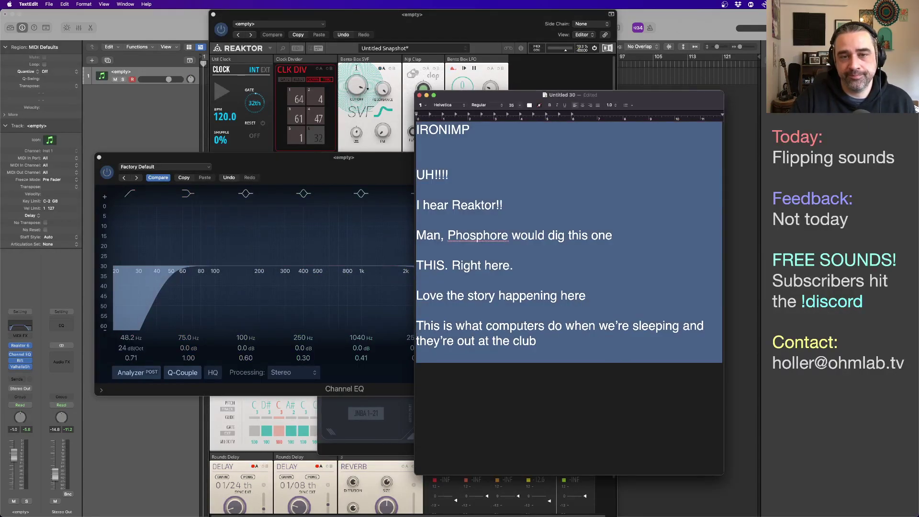
pyautogui.write('NanoWires')
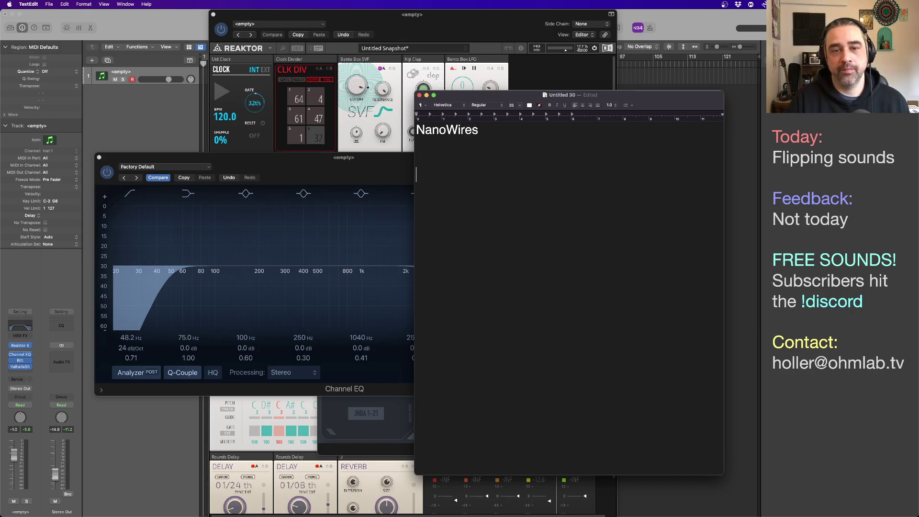
# Switch to Safari, download "Ancient Origins - ID v 2.wav" from its Google Drive page, and close the browser window
pyautogui.press('super+Tab')
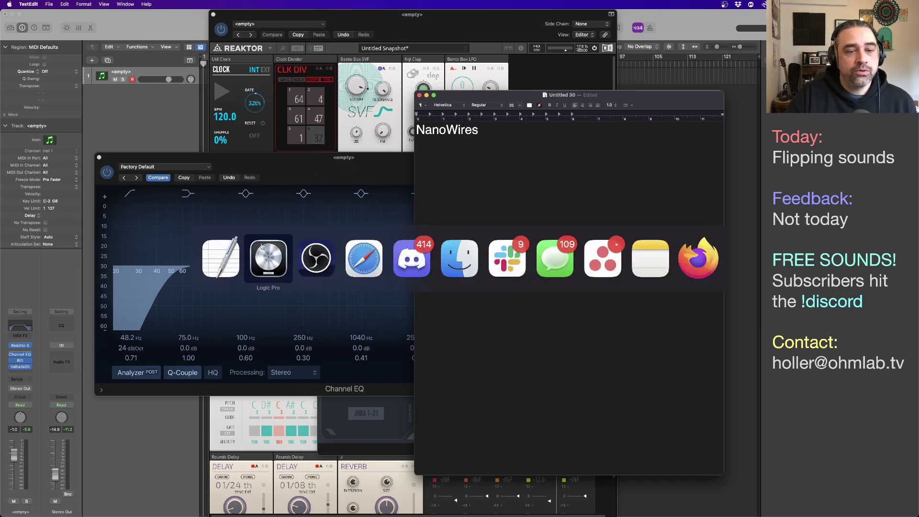
pyautogui.press('super+Tab')
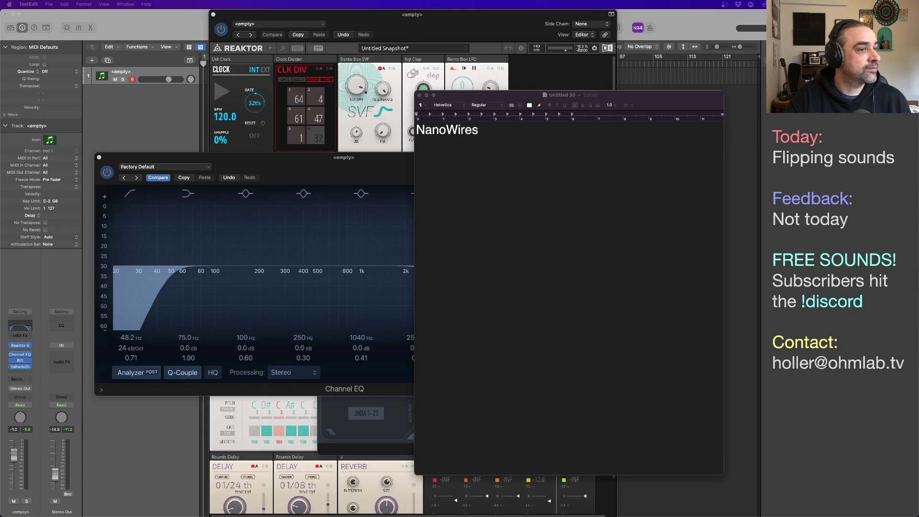
pyautogui.press('super+Tab')
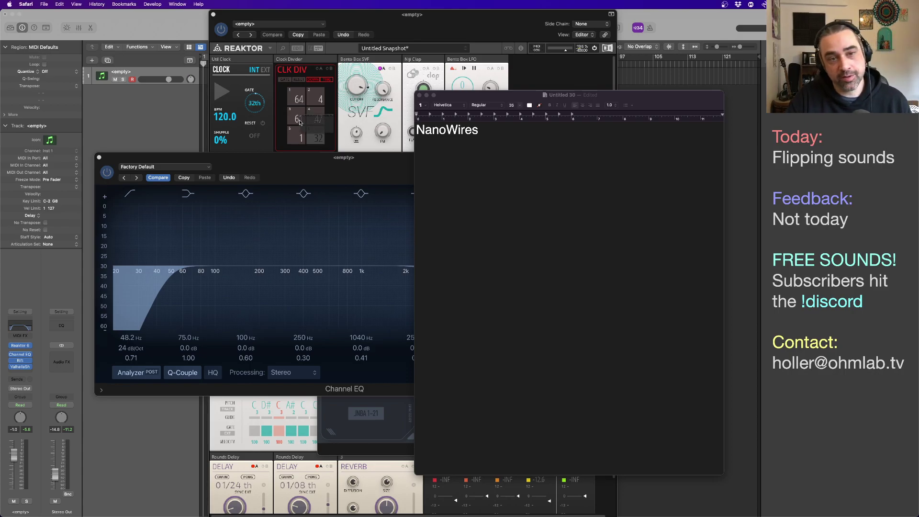
pyautogui.click(266, 251)
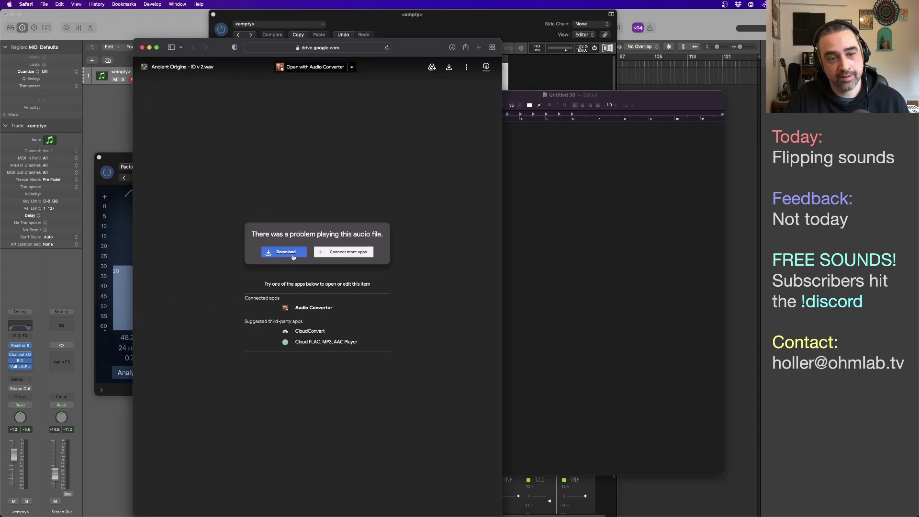
pyautogui.click(286, 252)
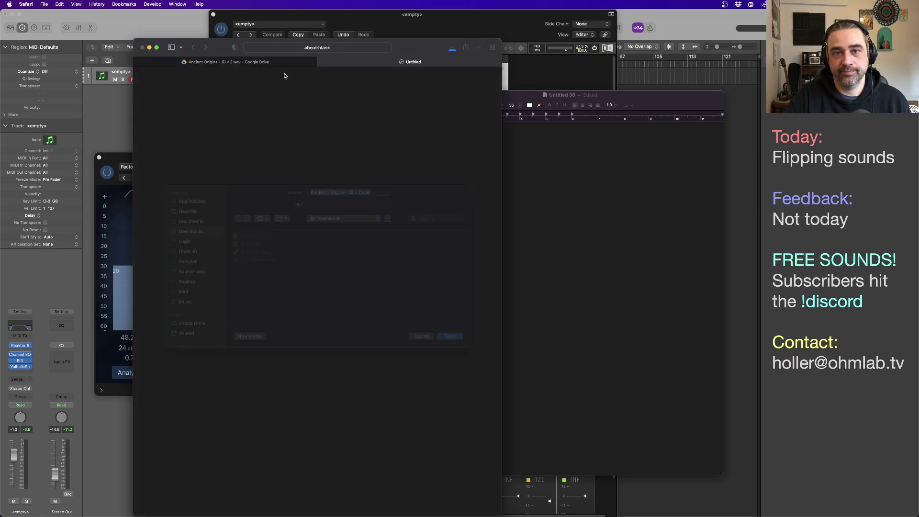
pyautogui.click(451, 348)
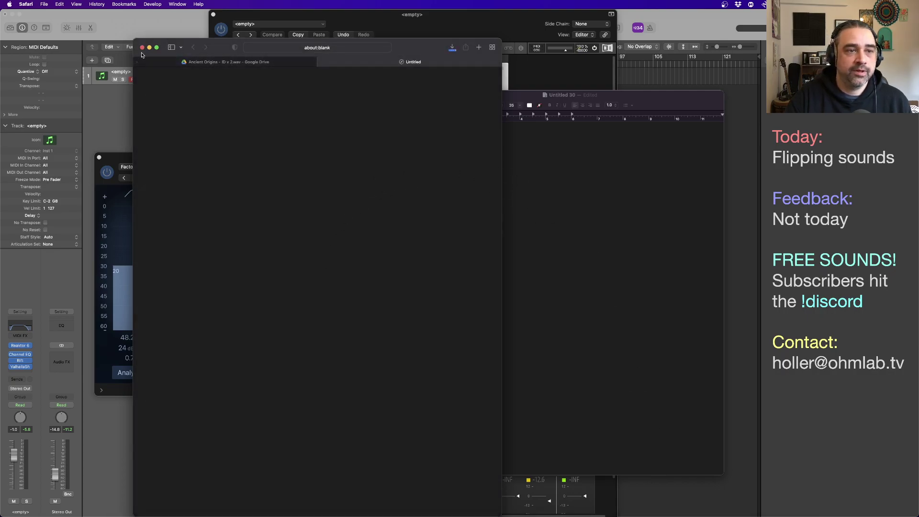
pyautogui.press('super+w')
# Switch to Finder and play "Ancient Origins - ID v 2.wav" in a preview window moved away from the notes
pyautogui.press('super+Tab')
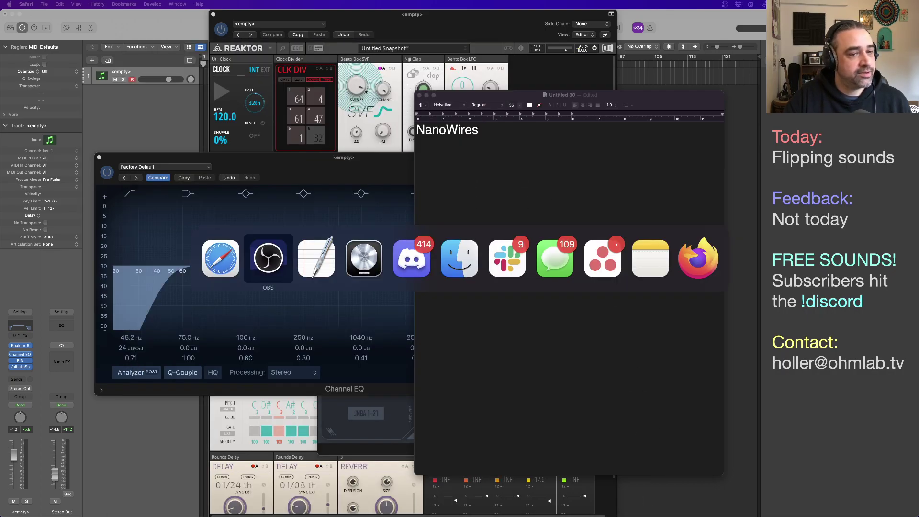
pyautogui.click(462, 270)
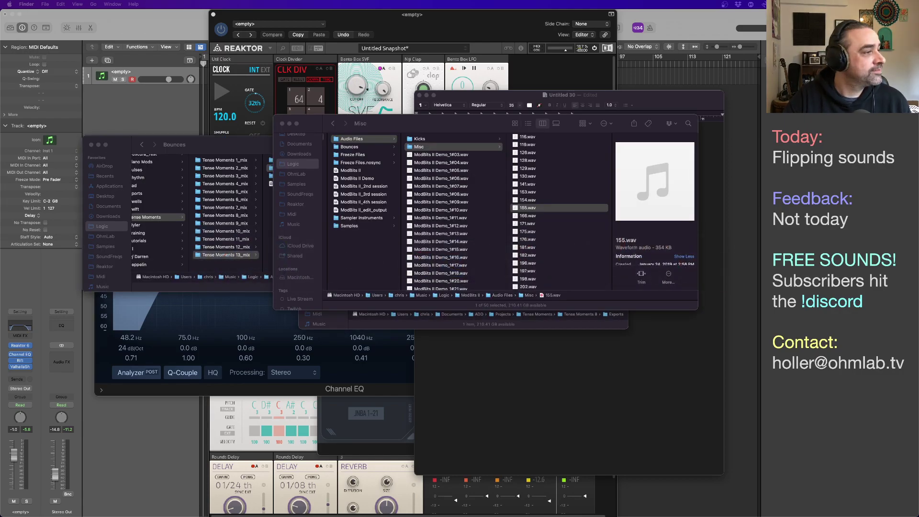
pyautogui.press('space')
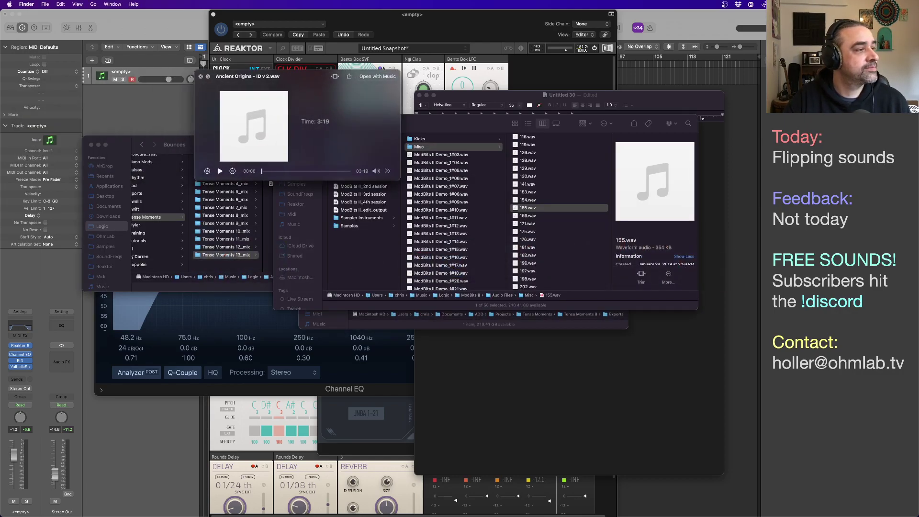
pyautogui.moveTo(303, 84); pyautogui.dragTo(232, 79)
# Return to the TextEdit note, move it beside the audio preview, and add the comment "Big movement intro!" below the heading
pyautogui.click(601, 449)
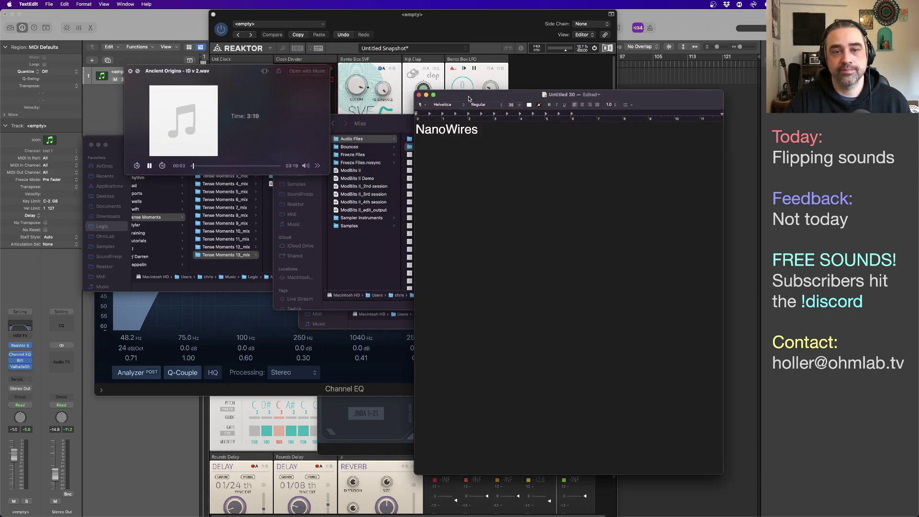
pyautogui.moveTo(468, 99); pyautogui.dragTo(415, 73)
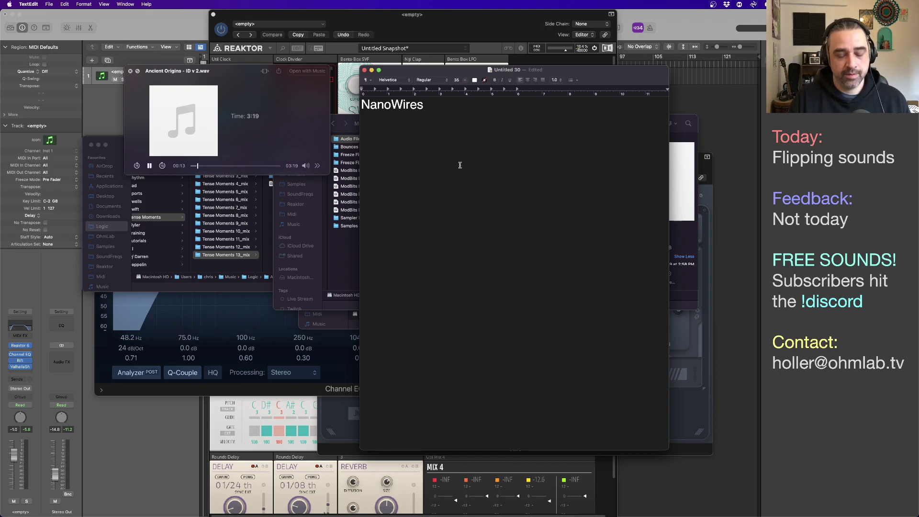
pyautogui.write('mo')
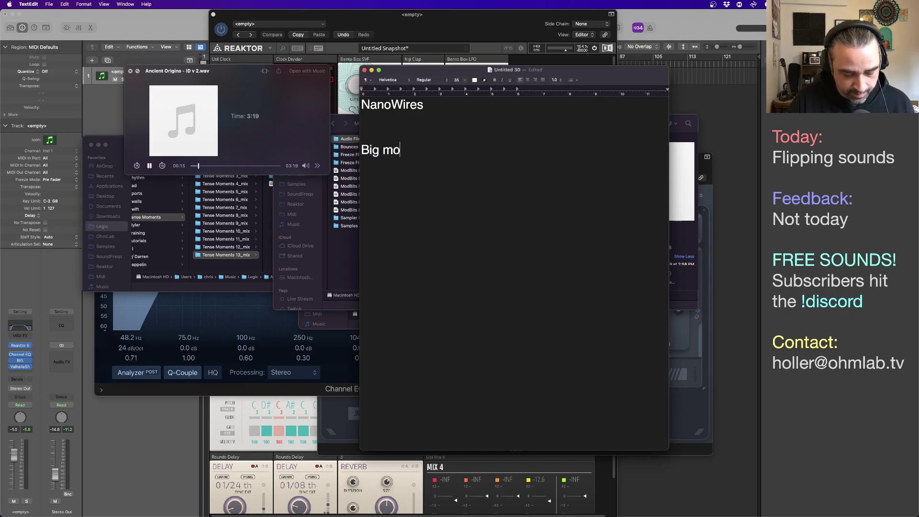
pyautogui.write('vement intro!')
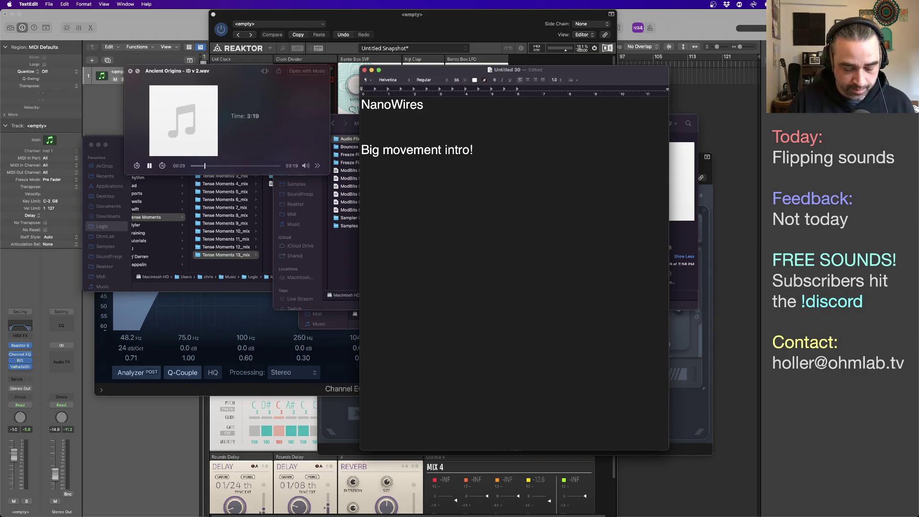
# Add the comment "0:26 this who section would feel even more immersive if you increase dynamic range. Get quiet in a couple spots."
pyautogui.write(':')
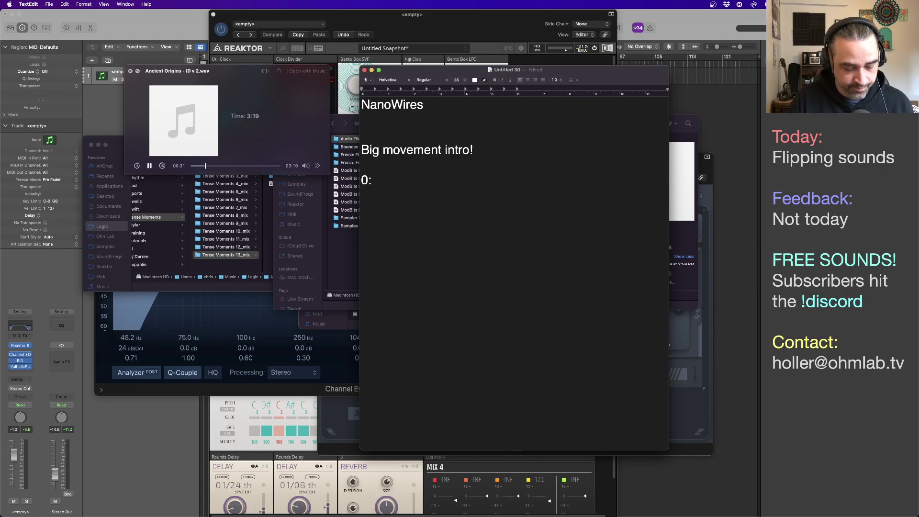
pyautogui.write('26 this who s')
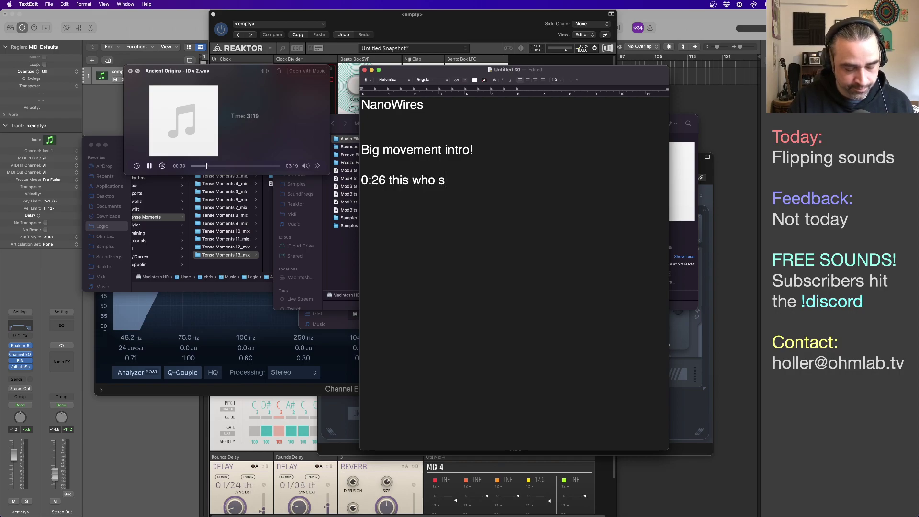
pyautogui.write('ection would fe')
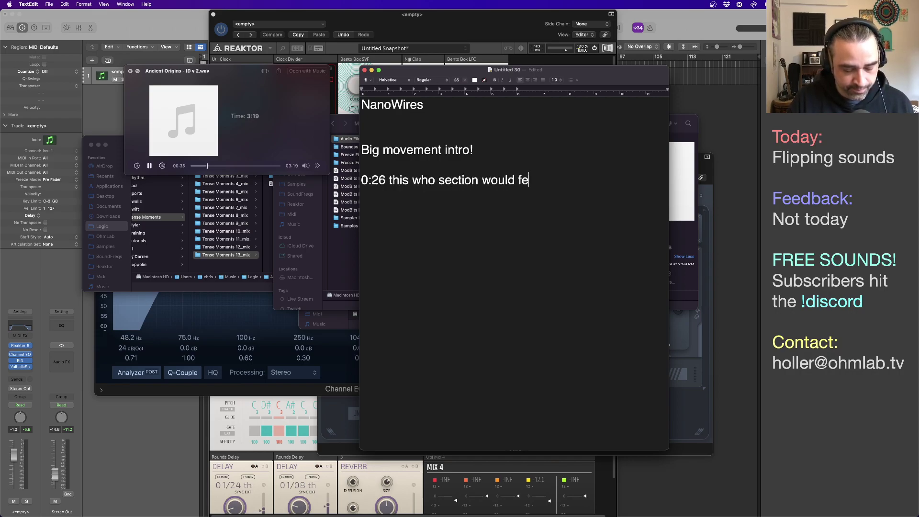
pyautogui.write('el even more i')
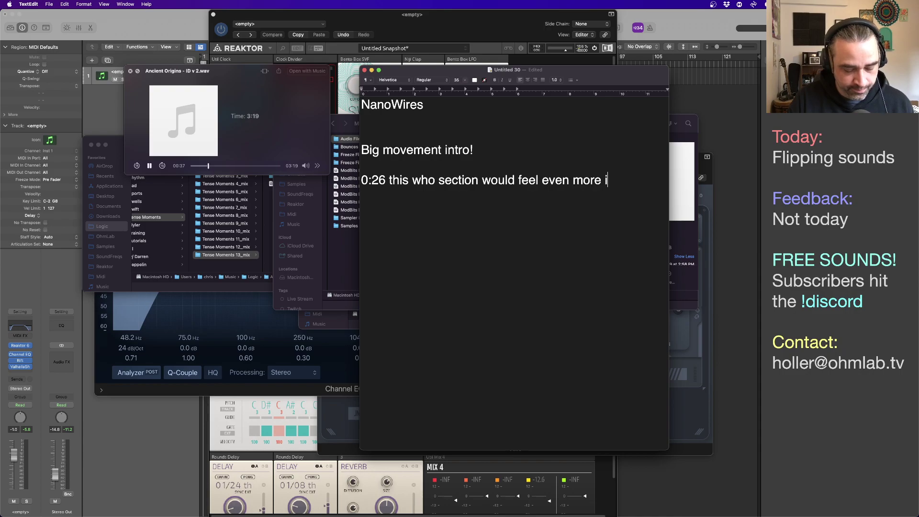
pyautogui.write('mmersive if you increase dynamic range.')
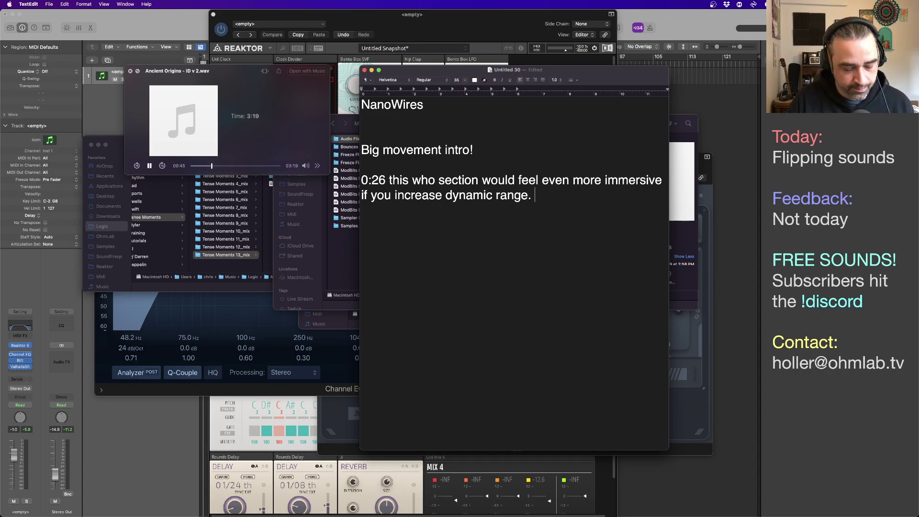
pyautogui.write('Get qu')
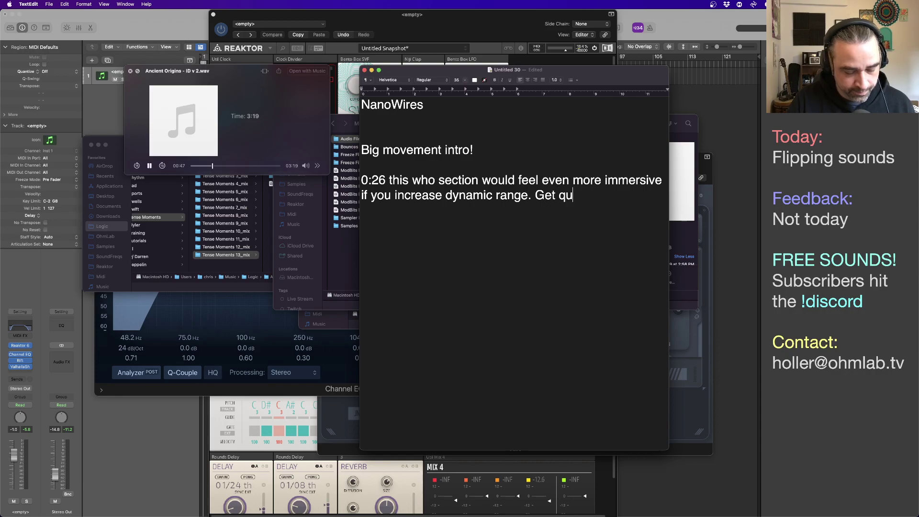
pyautogui.write('iet in a co')
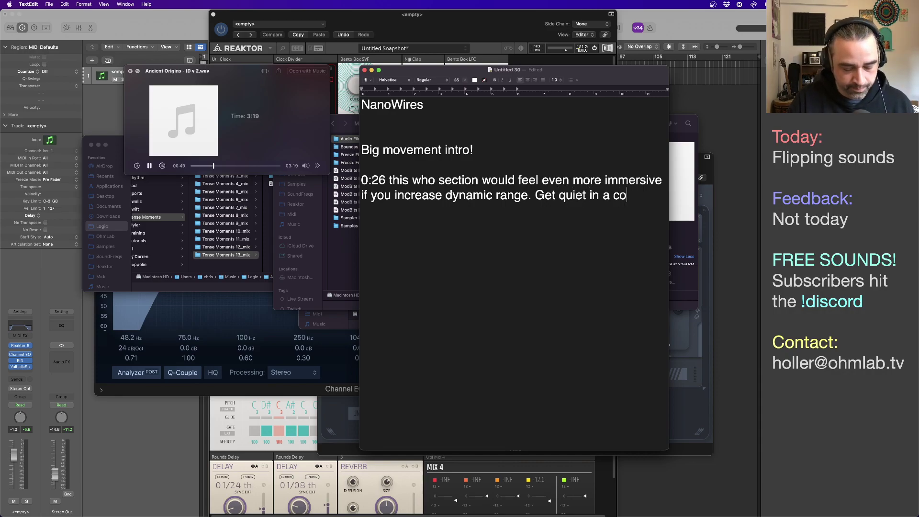
pyautogui.write('uple spots.  ')
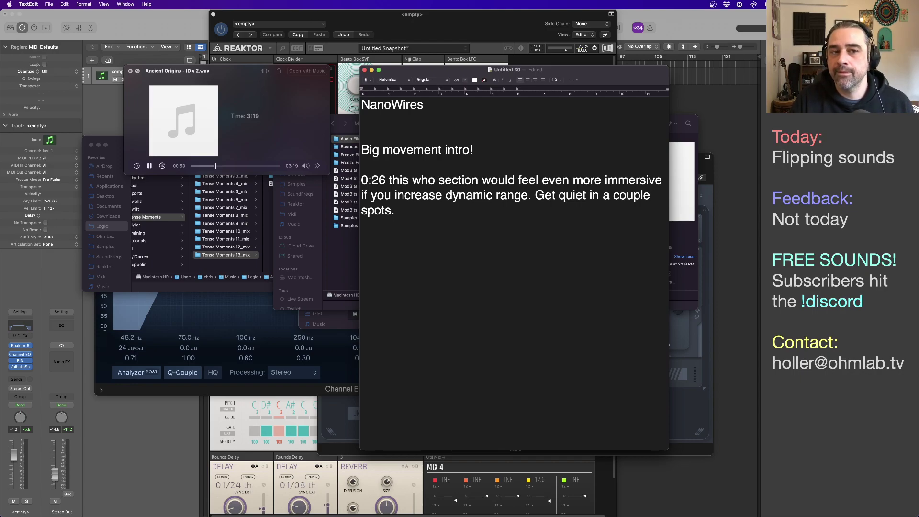
# Add the comment "0:50 homie, this synth is effin wicked!!!" as a new paragraph, correcting the spelling of "effin"
pyautogui.write('0')
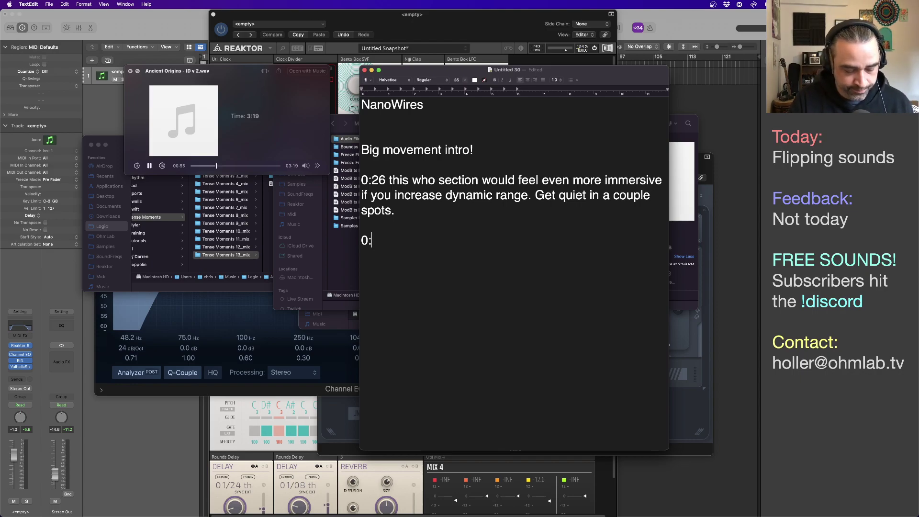
pyautogui.write(':50 hom')
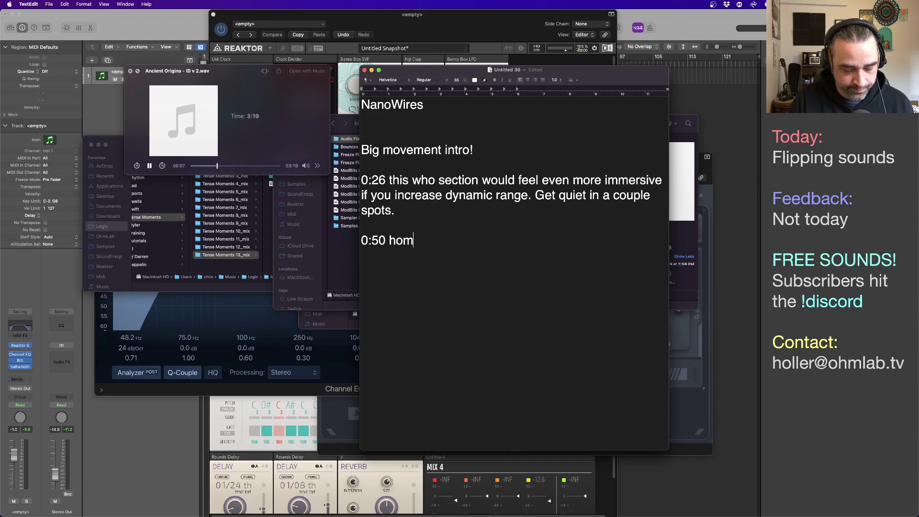
pyautogui.write('h is ')
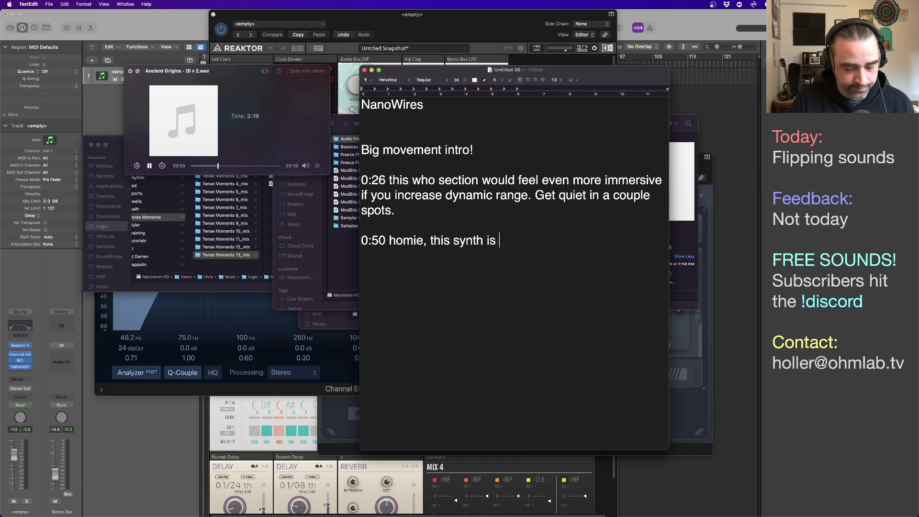
pyautogui.write('elfin wi')
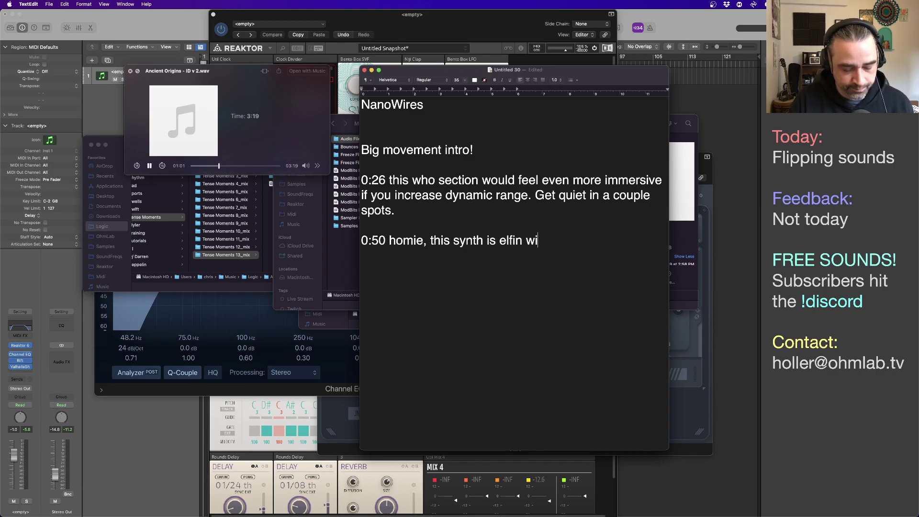
pyautogui.write('cked!!!')
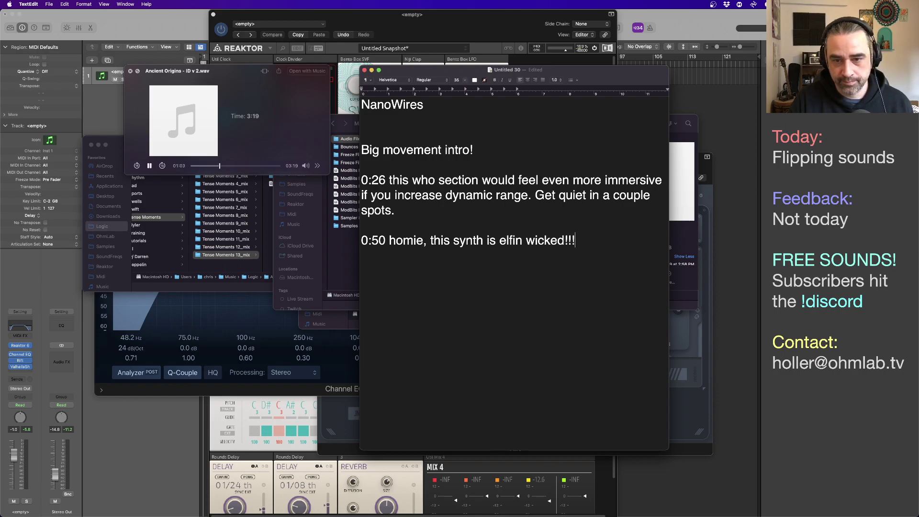
pyautogui.click(507, 240)
pyautogui.press('BackSpace')
pyautogui.write('f')
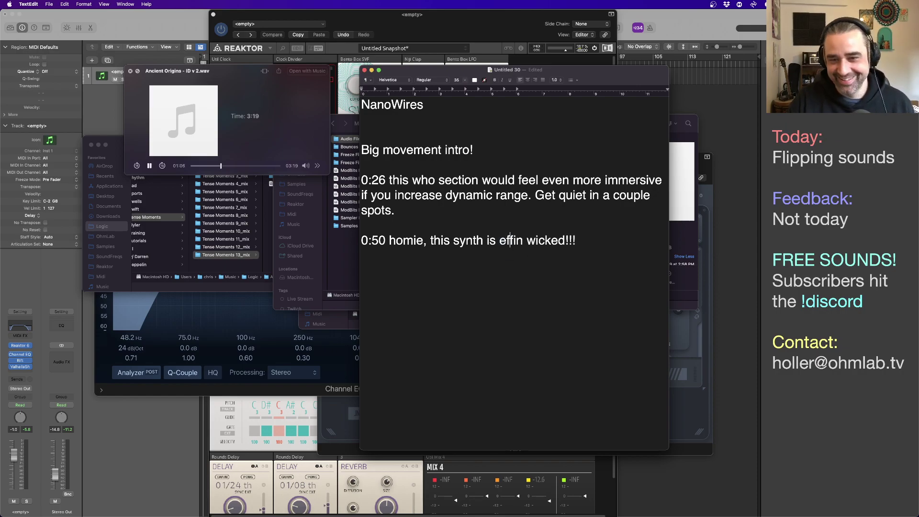
# Add the comment "1:09 great transition" as a new paragraph at the end of the note, followed by a blank line
pyautogui.click(530, 294)
pyautogui.write('1:09 gre')
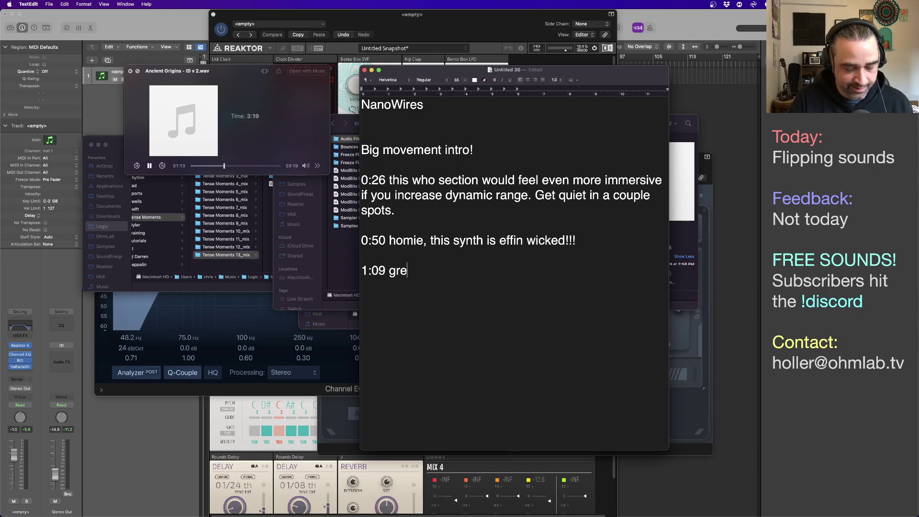
pyautogui.write('at transition')
pyautogui.press('Return')
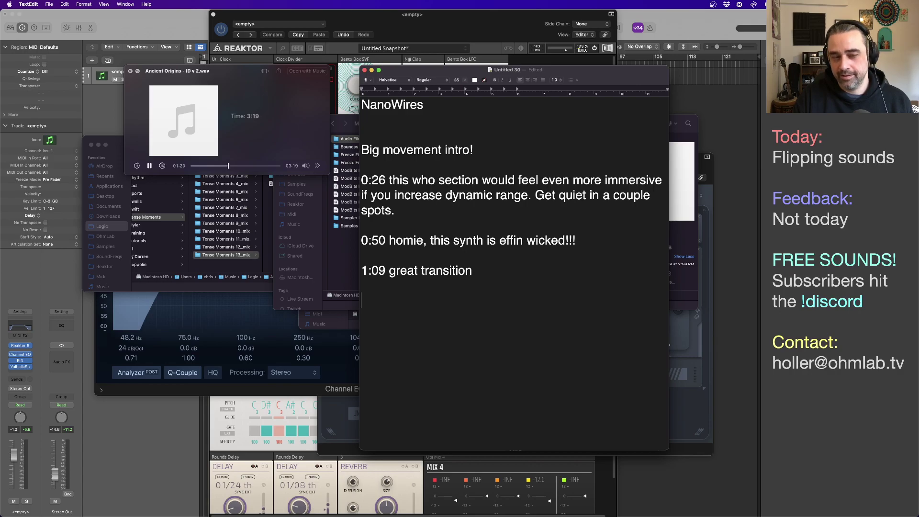
# Add the comment "1:24 little harsh up top, opp for filter mod action", fixing the autocorrected word to "opp"
pyautogui.write('1:2')
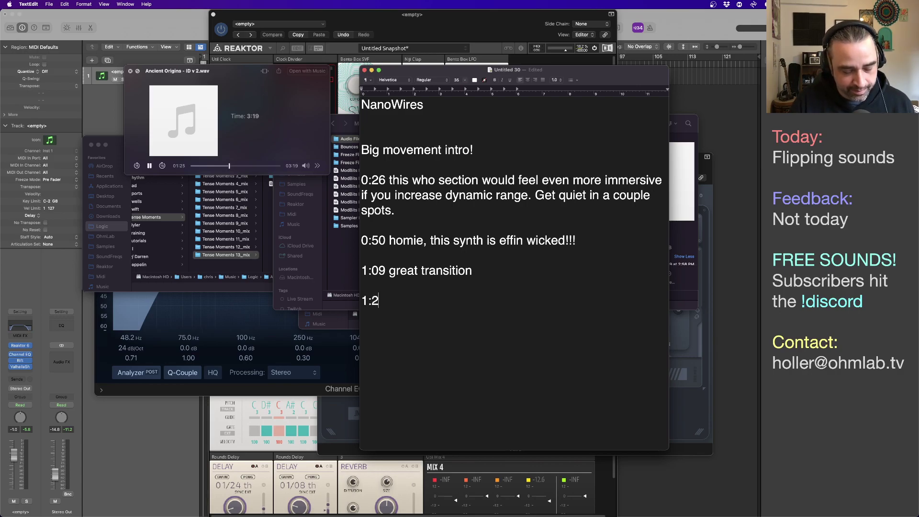
pyautogui.write('4 little ')
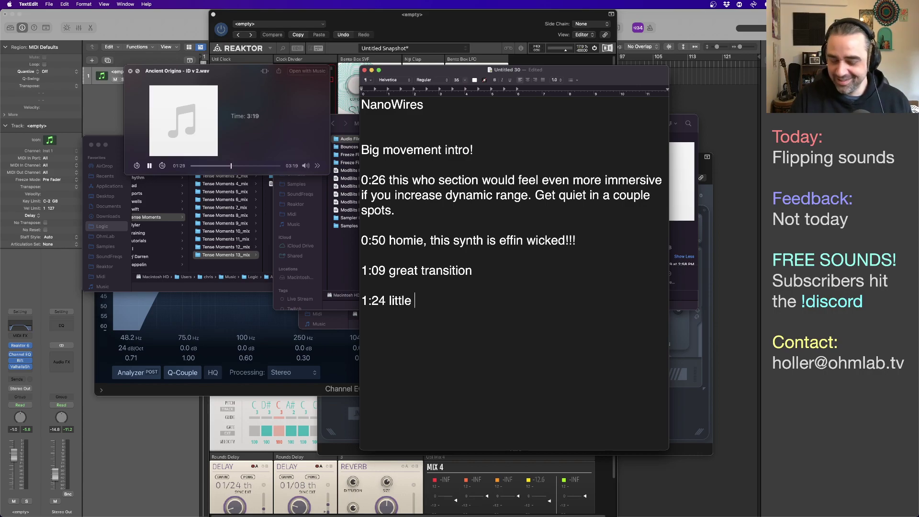
pyautogui.write('h')
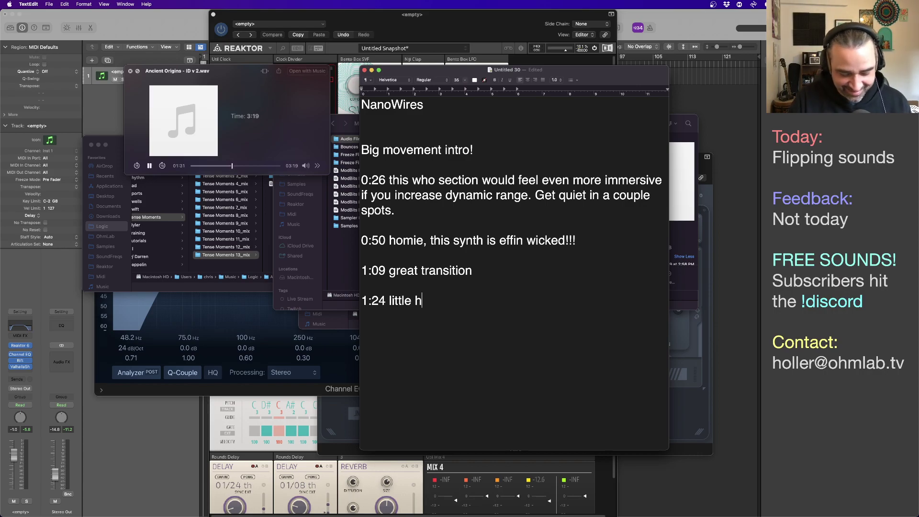
pyautogui.write('arsh up top')
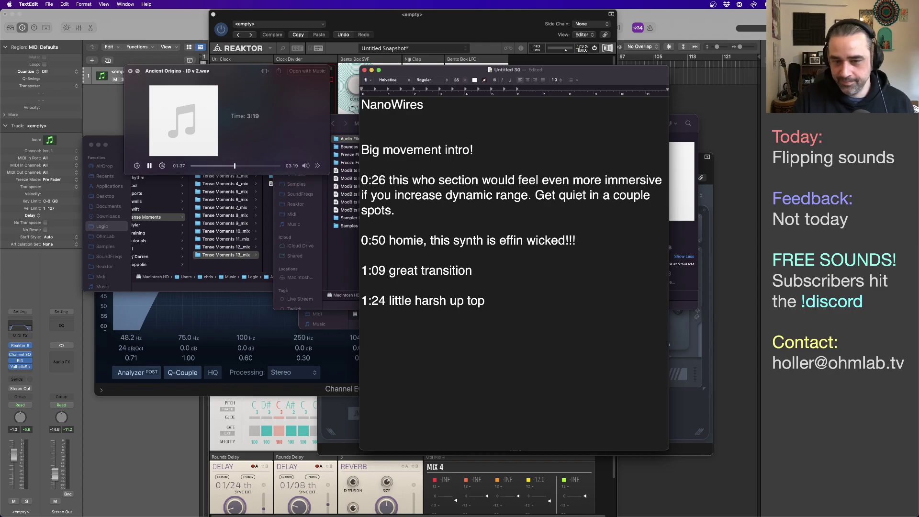
pyautogui.write(', Bopp for ')
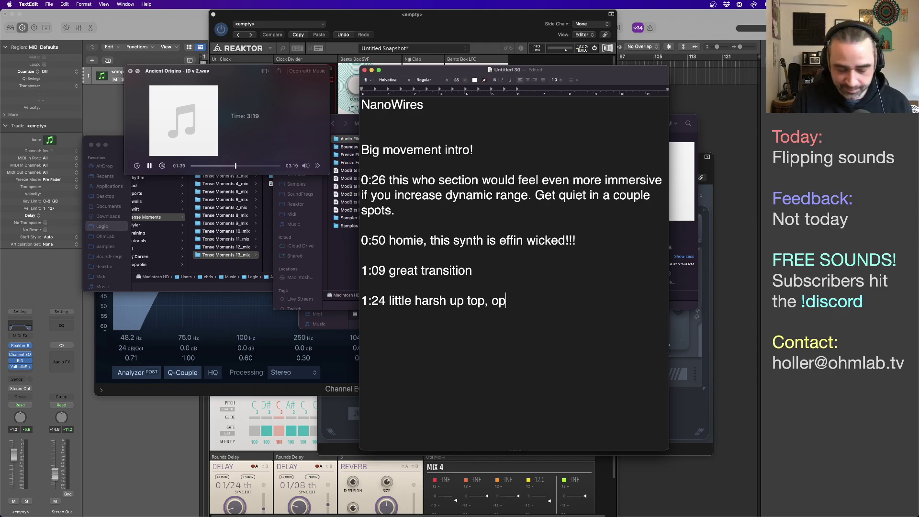
pyautogui.write('filter mod')
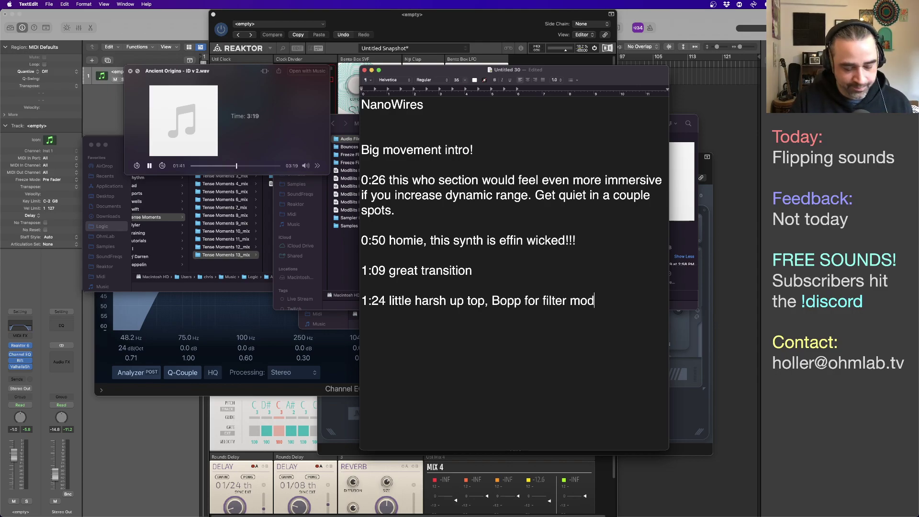
pyautogui.write(' action')
pyautogui.press('Return')
pyautogui.press('Return')
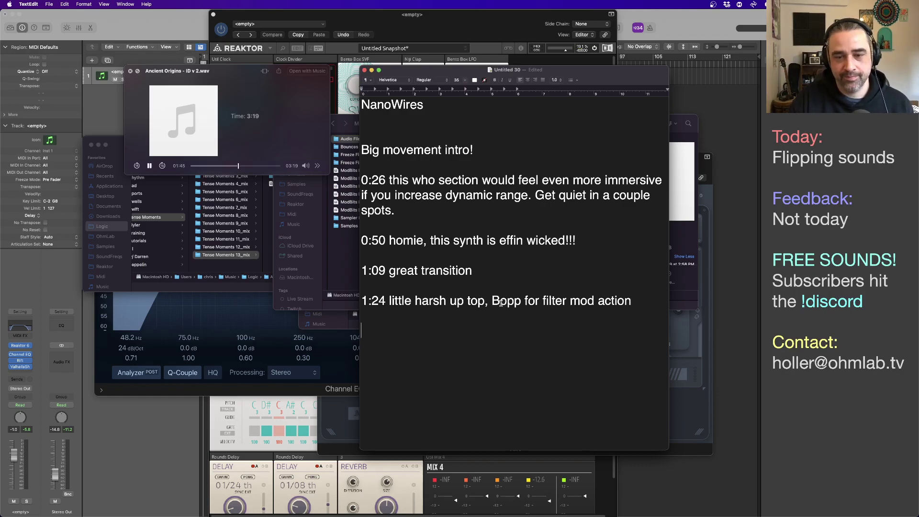
pyautogui.moveTo(501, 302); pyautogui.dragTo(495, 302)
pyautogui.press('BackSpace')
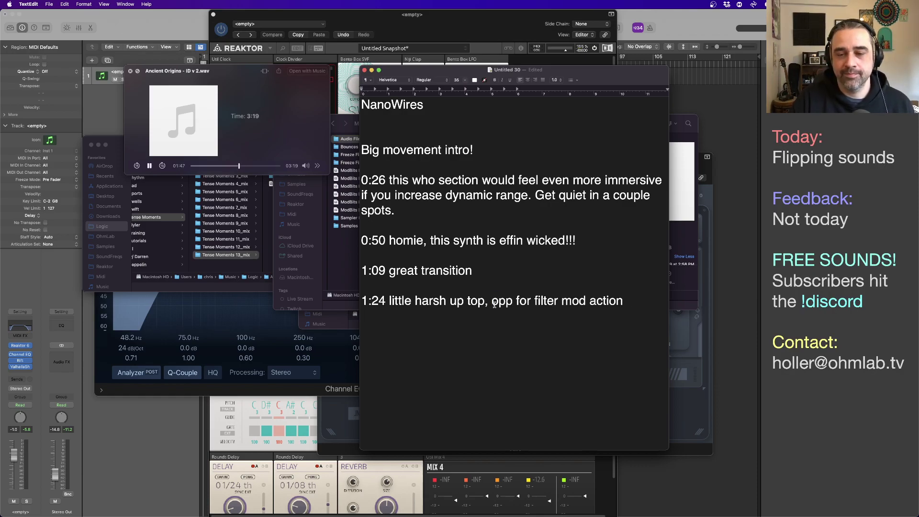
# Add the comment "1:50 add transition effect to support here?" as a new paragraph at the end of the note
pyautogui.click(495, 331)
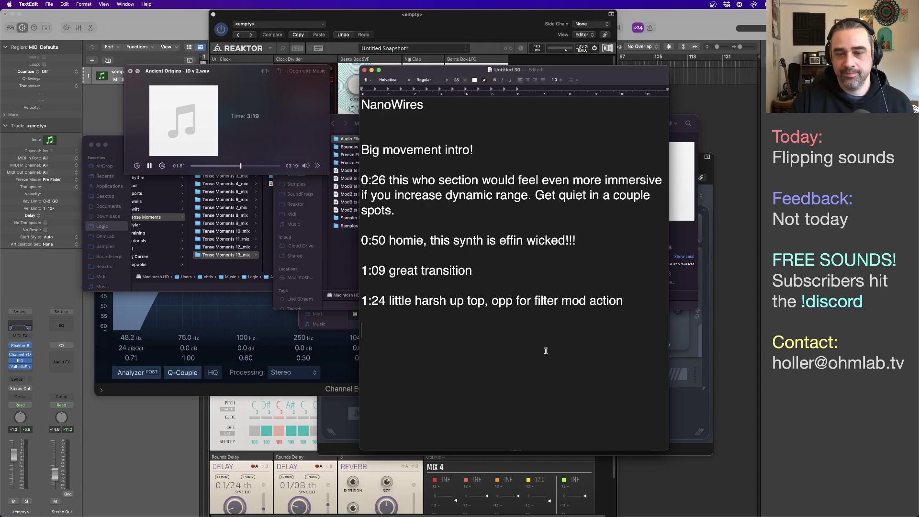
pyautogui.write('1:50 add ')
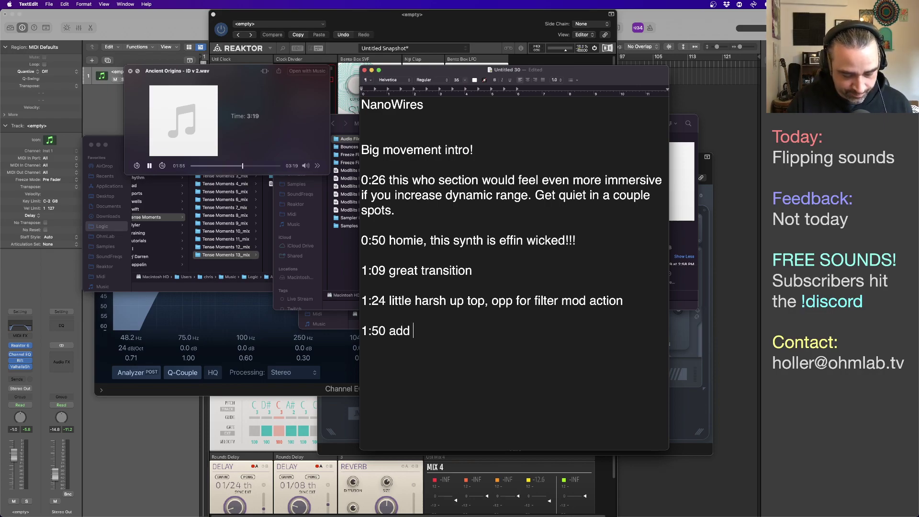
pyautogui.write('transition ')
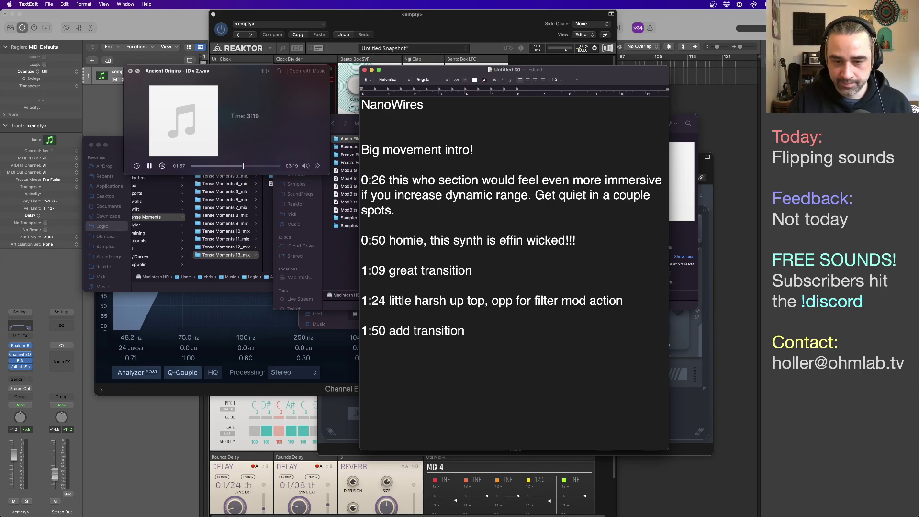
pyautogui.write('effect to su')
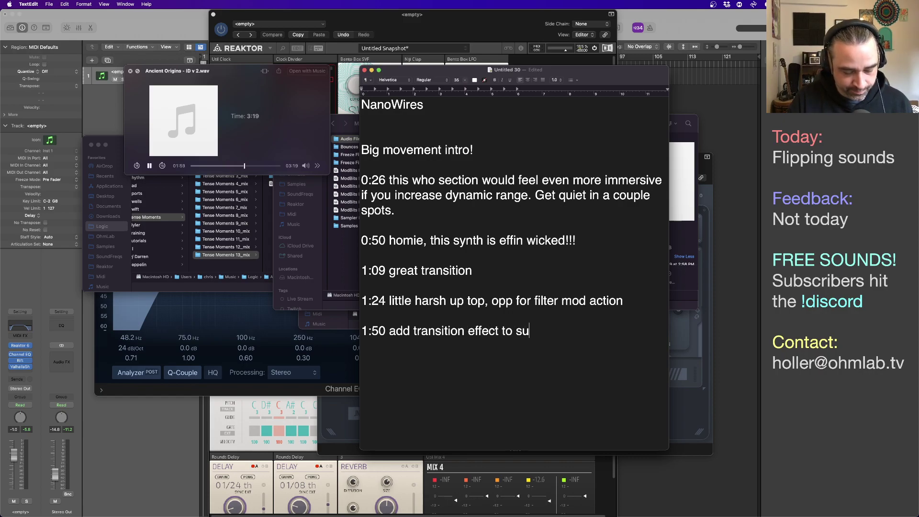
pyautogui.write('pport here?')
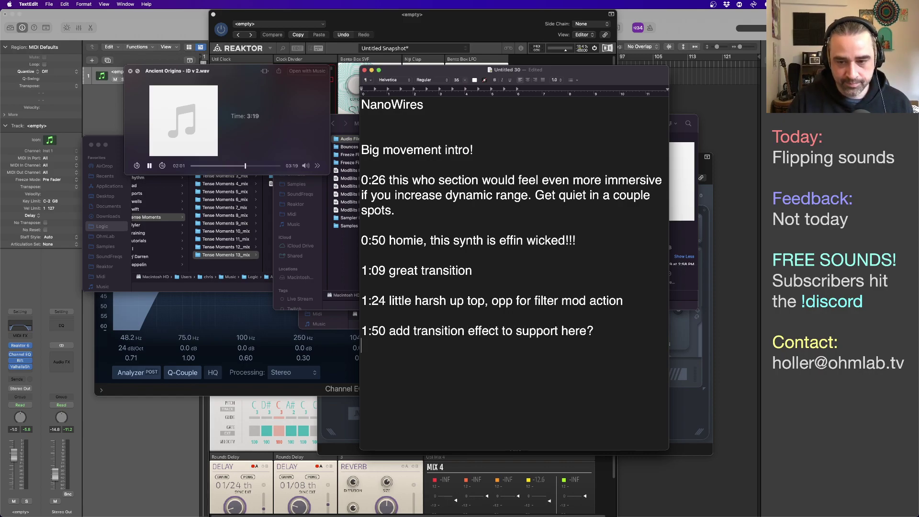
pyautogui.press('Return')
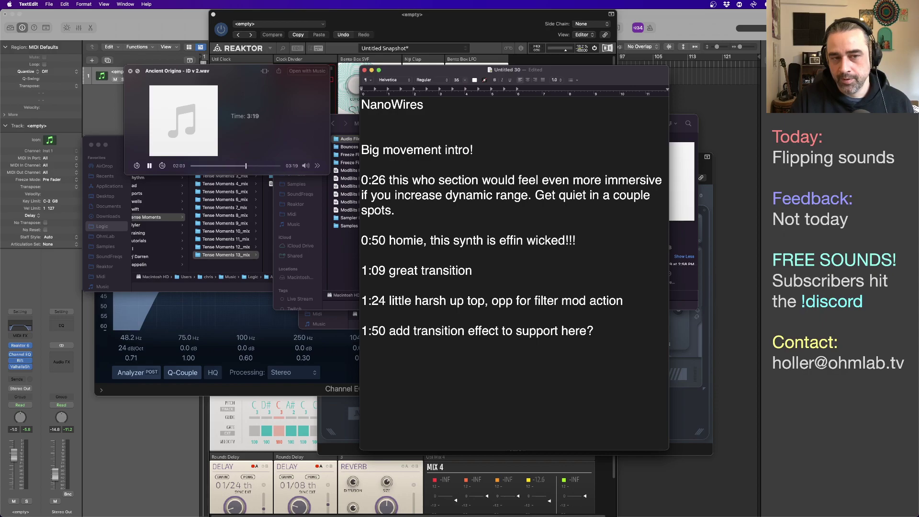
# Add the comment '2”04 more separation between main synth and noise and sweeps' at the end of the note, correcting the spelling of "separation"
pyautogui.write('2')
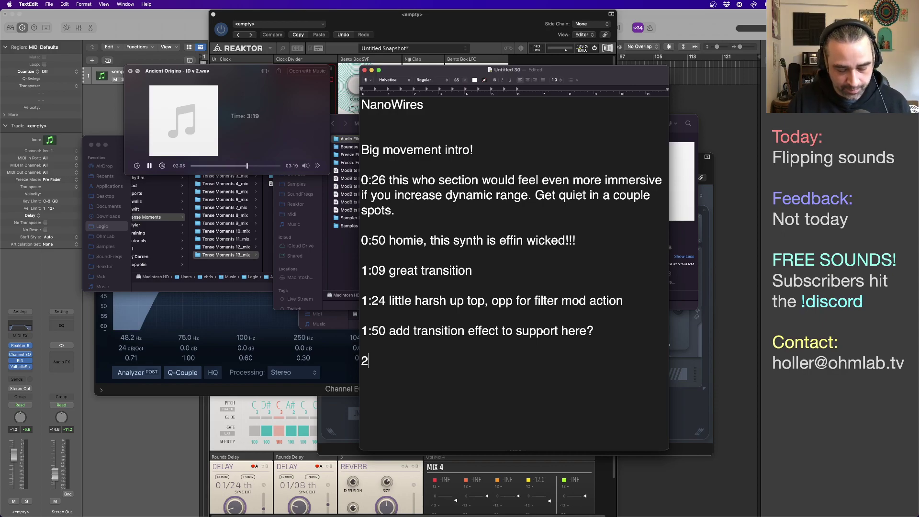
pyautogui.write('"04 more ')
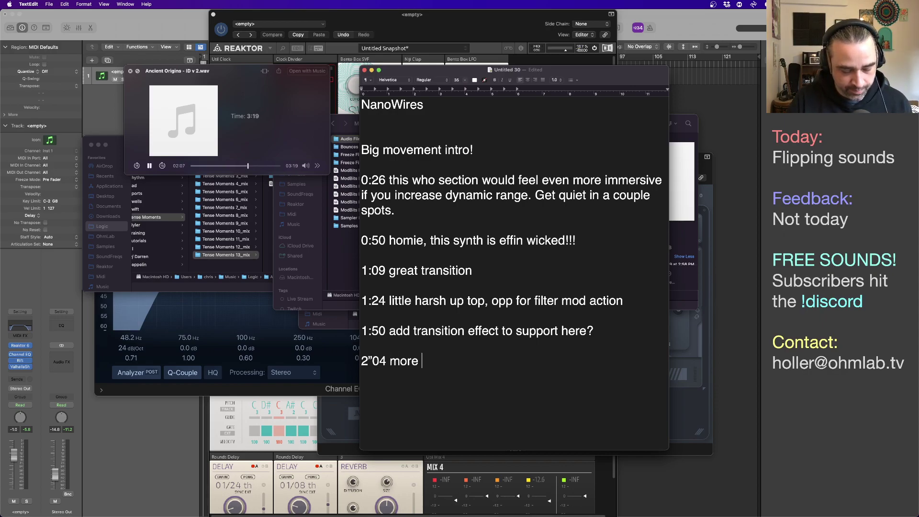
pyautogui.write('dis')
pyautogui.press('BackSpace')
pyautogui.press('BackSpace')
pyautogui.press('BackSpace')
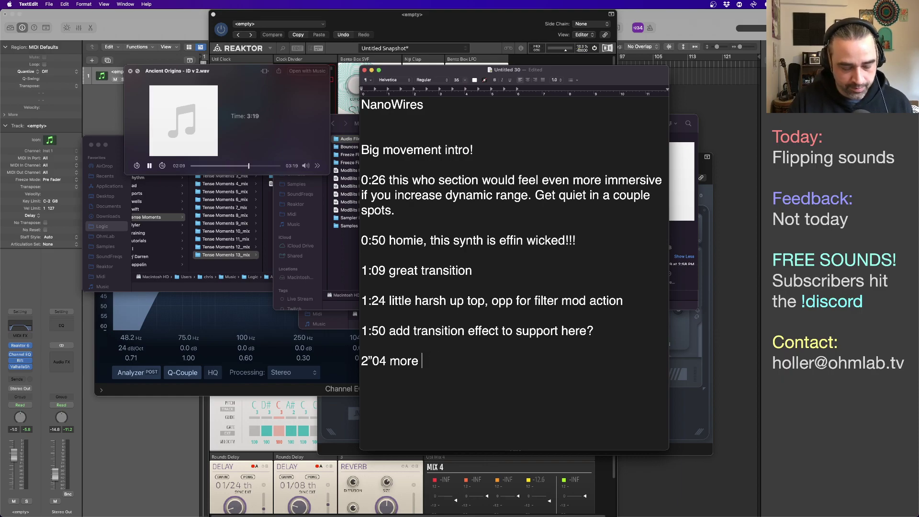
pyautogui.write('seaparat')
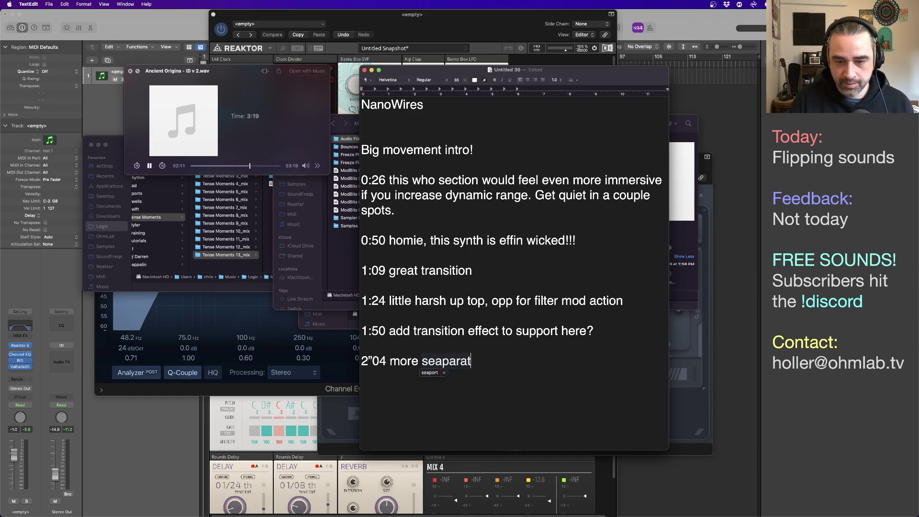
pyautogui.press('BackSpace')
pyautogui.press('BackSpace')
pyautogui.press('BackSpace')
pyautogui.press('BackSpace')
pyautogui.press('BackSpace')
pyautogui.press('BackSpace')
pyautogui.press('BackSpace')
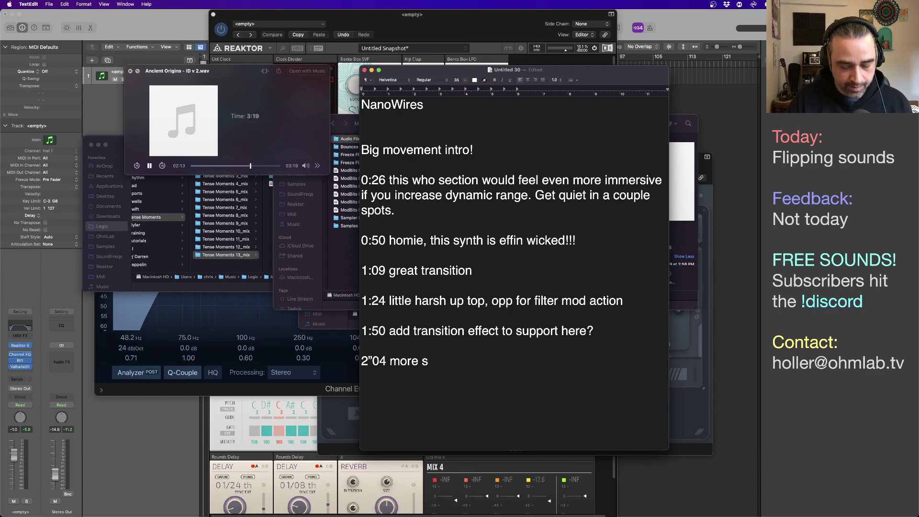
pyautogui.write('eparation ')
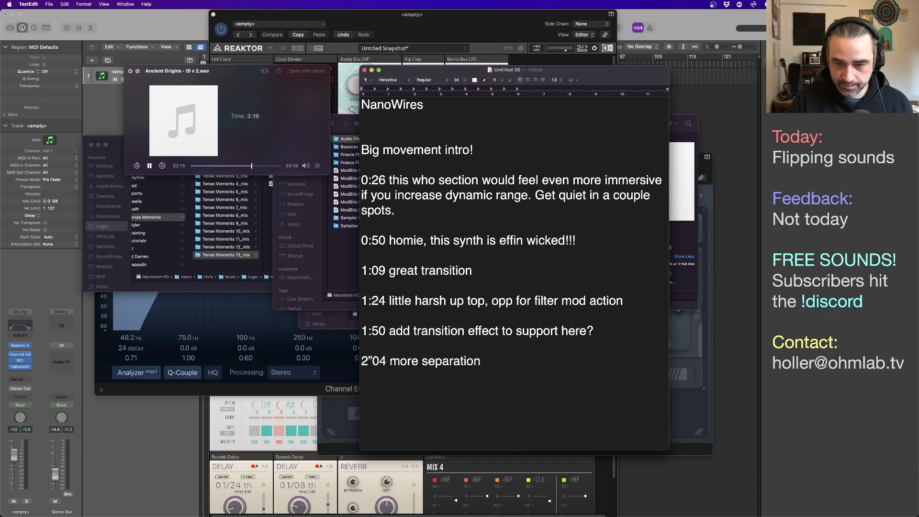
pyautogui.write('between main s')
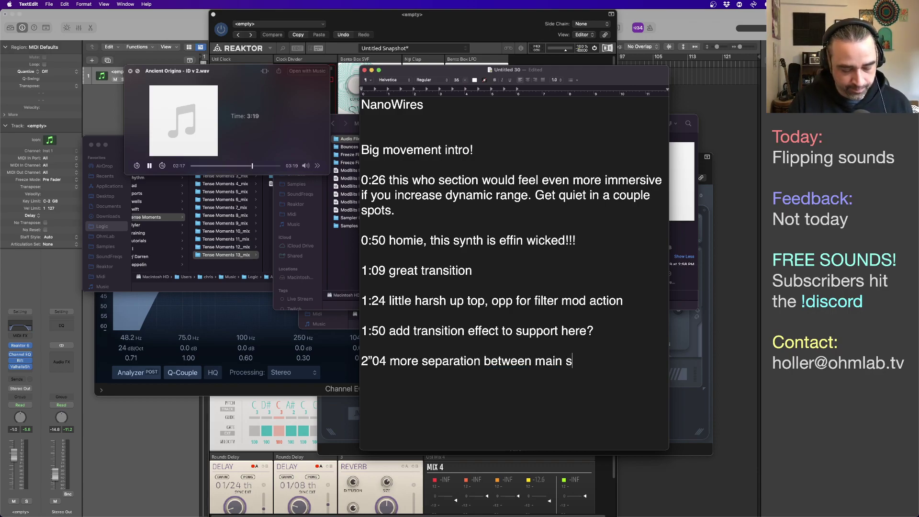
pyautogui.write('ynth and')
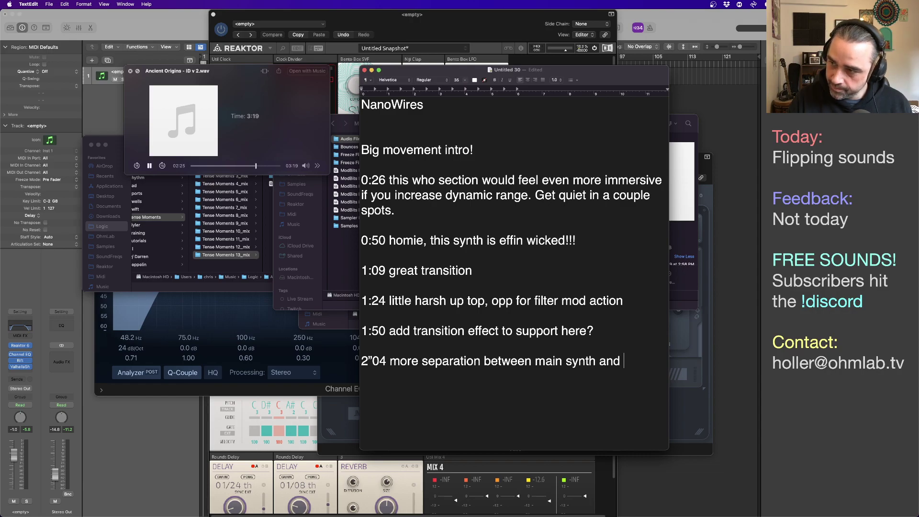
pyautogui.write('noise and sweeps')
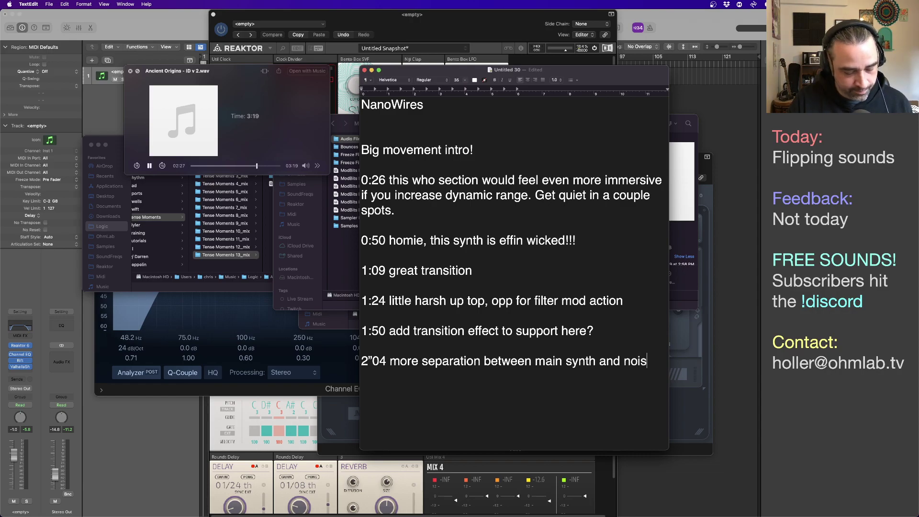
pyautogui.press('Return')
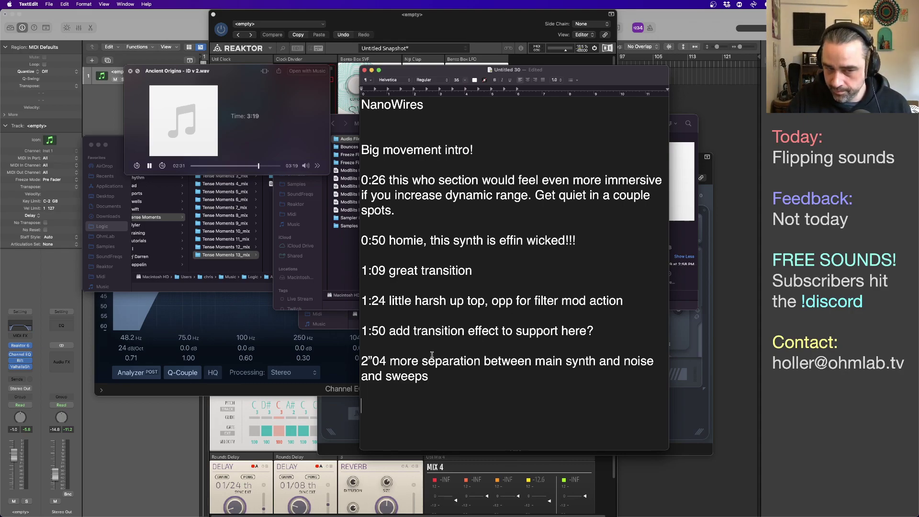
# Replace the quotation mark in the last comment's timestamp with a colon so it reads "2:04"
pyautogui.click(372, 361)
pyautogui.press('BackSpace')
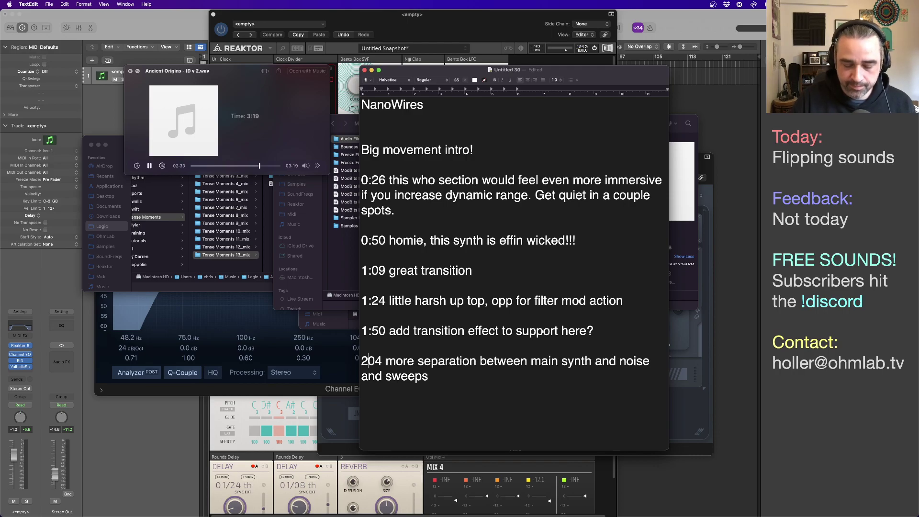
pyautogui.write(':')
# Add a closing paragraph: "Sides could be constrained just a bit more and then the outro would really seem expansive when it opens up"
pyautogui.click(408, 411)
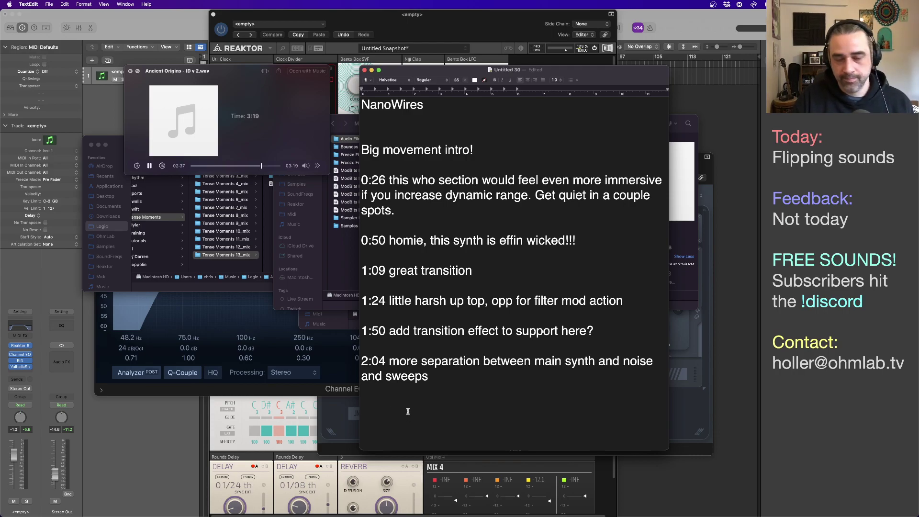
pyautogui.write('sides')
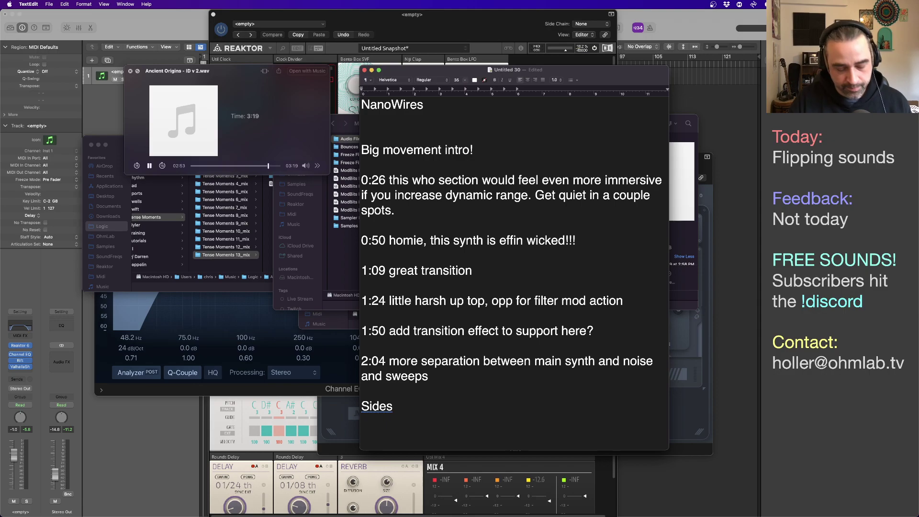
pyautogui.write('could be const')
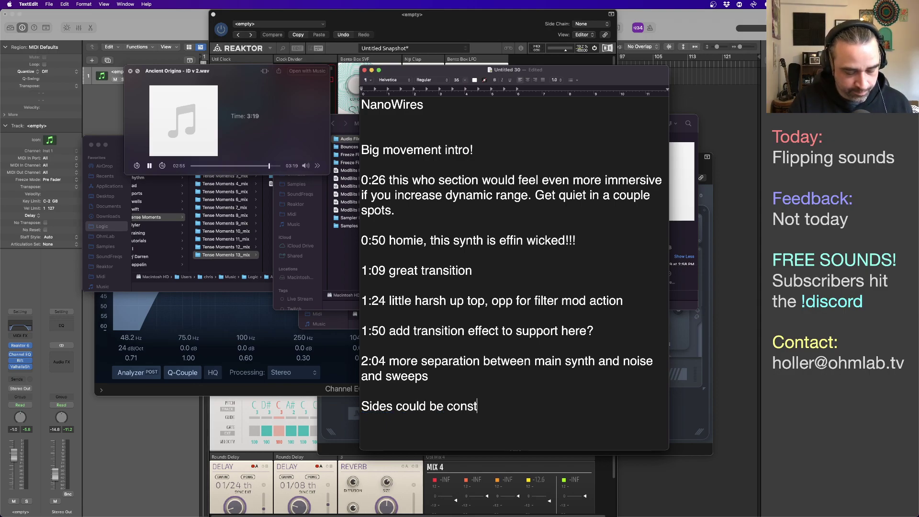
pyautogui.write('rained just a ')
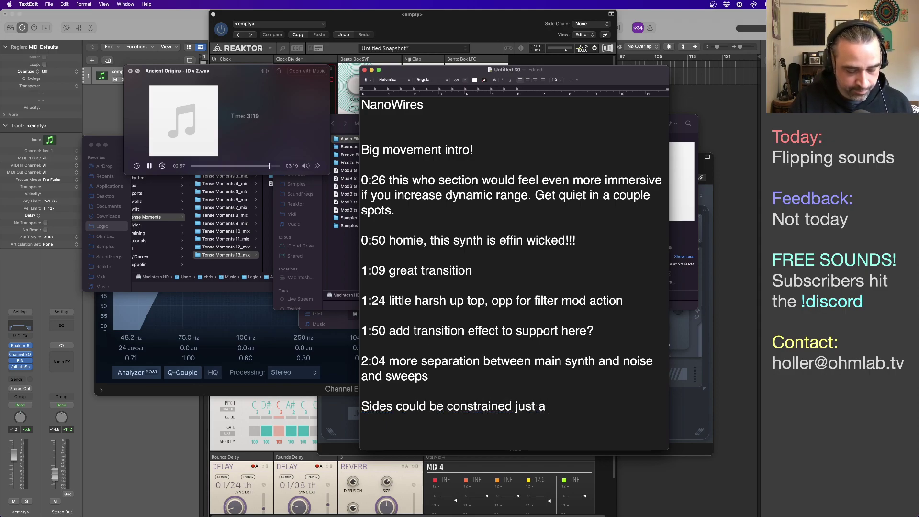
pyautogui.write('bit more and then ')
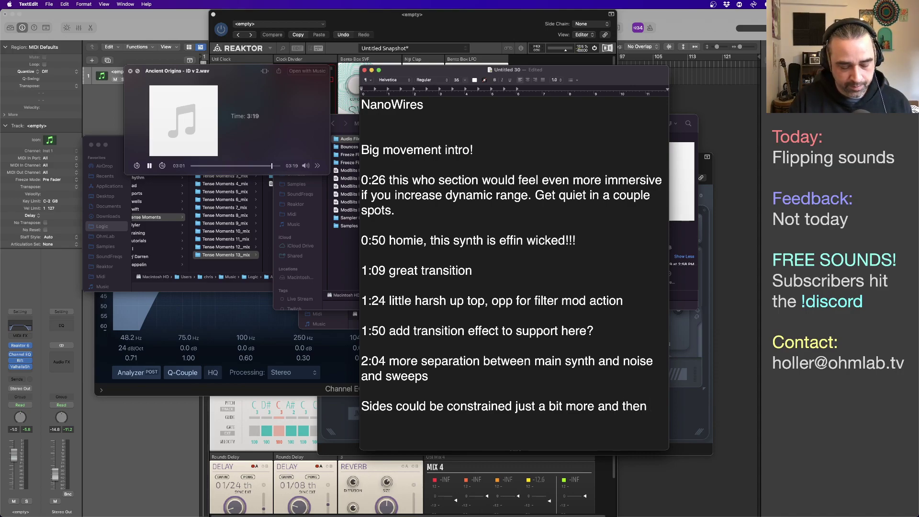
pyautogui.write('the ')
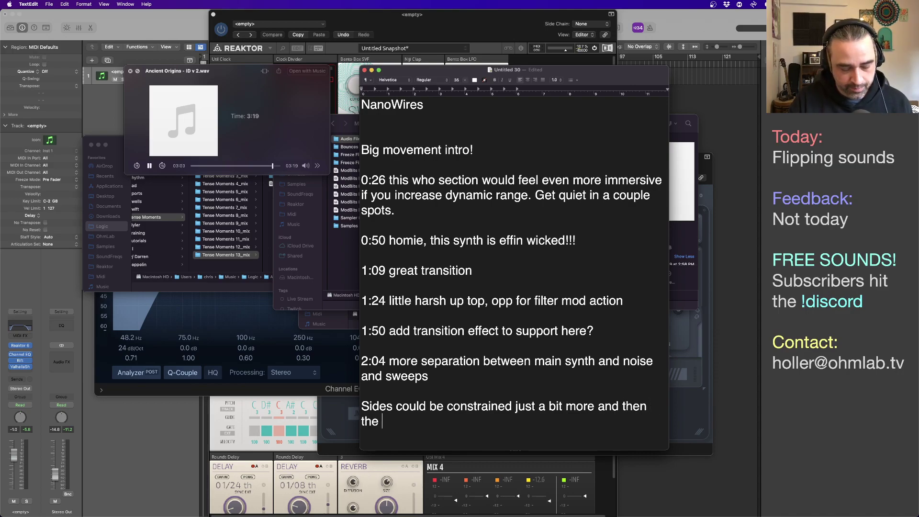
pyautogui.write('outro ')
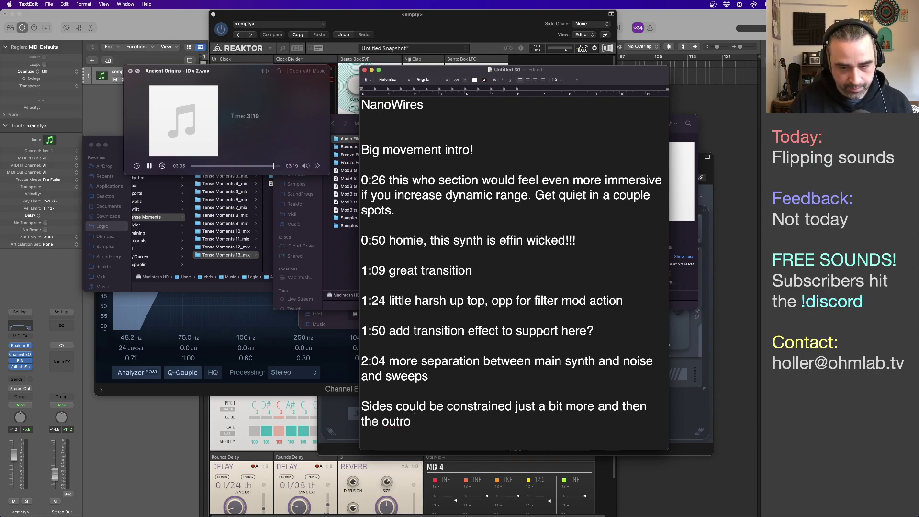
pyautogui.write('wou')
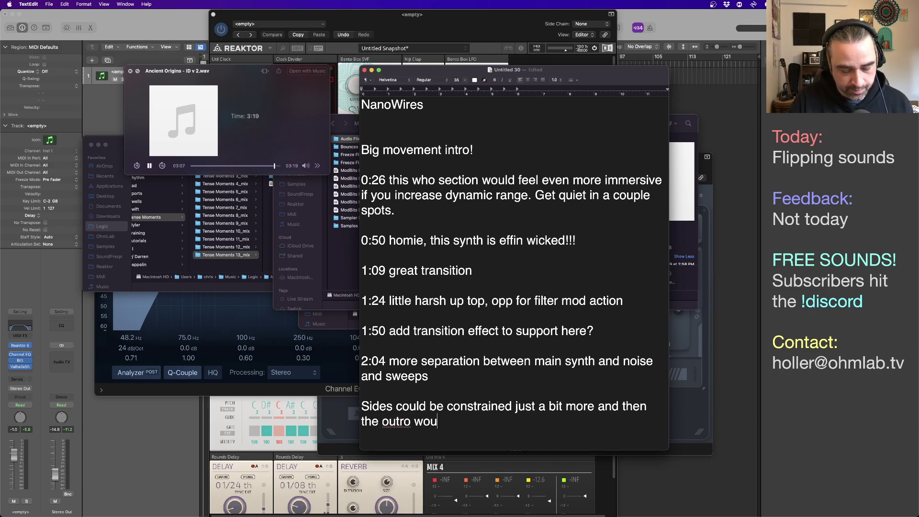
pyautogui.write('ld really seem ')
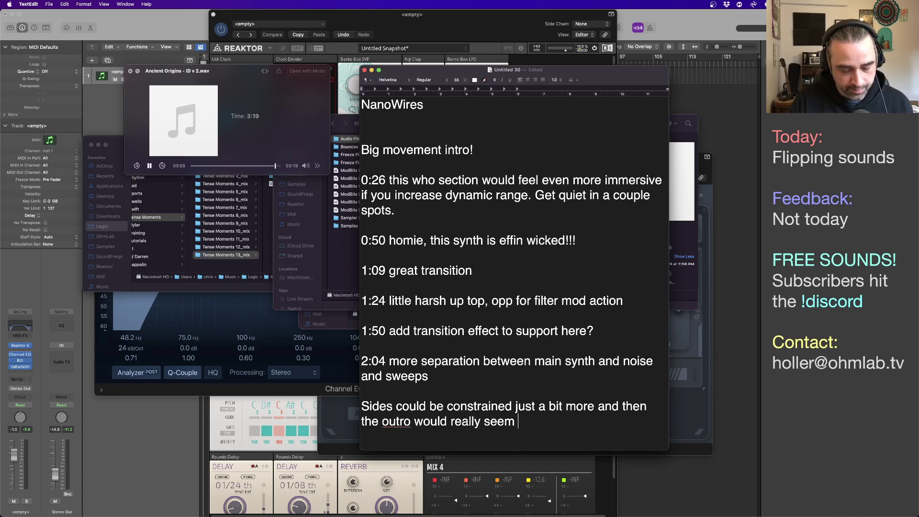
pyautogui.write('expansive when it opens up')
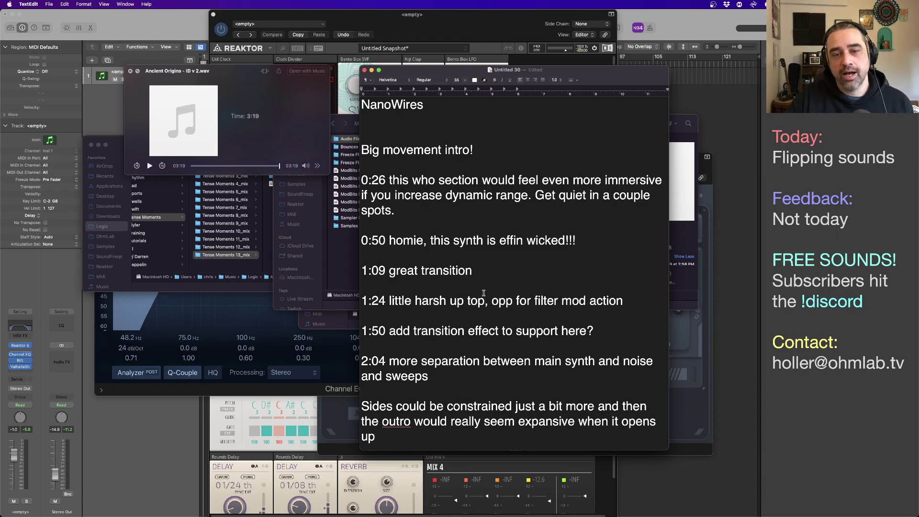
# Correct "who" to "whole" in the 0:26 comment
pyautogui.click(435, 180)
pyautogui.write('le')
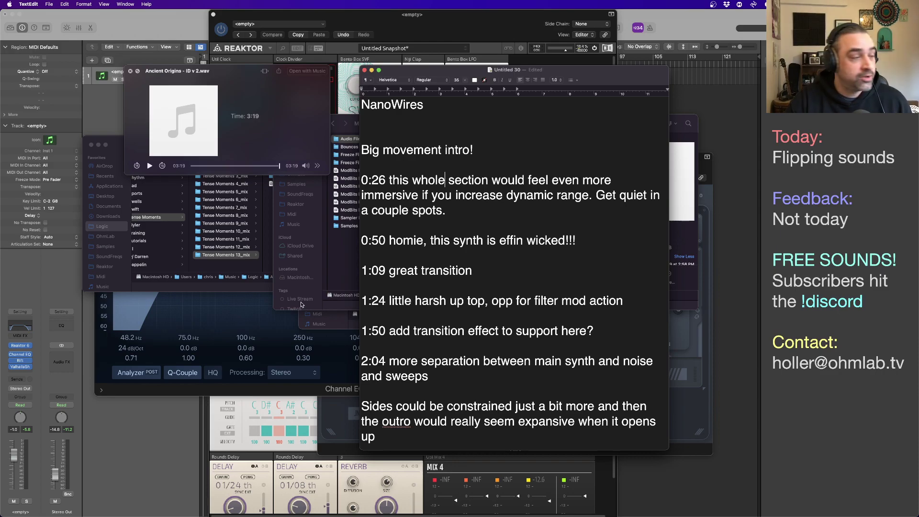
# Switch to Finder and close the audio preview of "Ancient Origins - ID v 2.wav"
pyautogui.press('super+Tab')
pyautogui.press('super+Tab')
pyautogui.press('super+Tab')
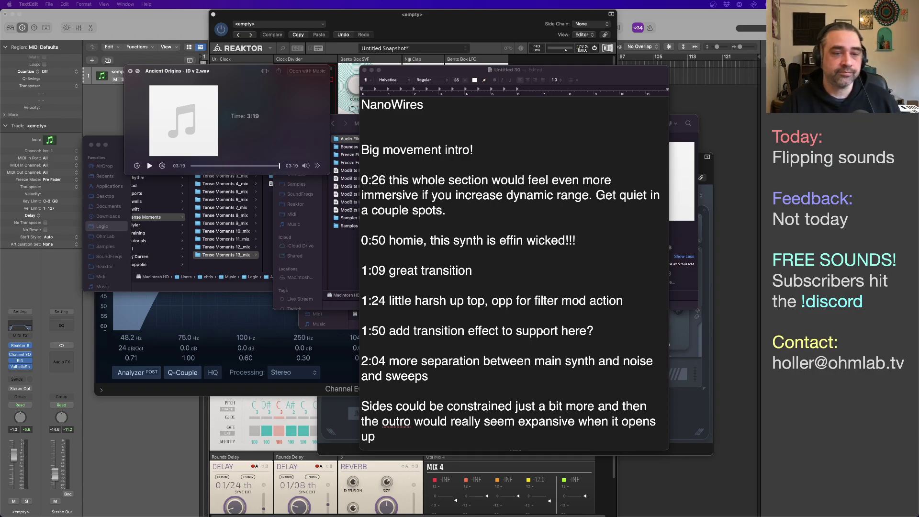
pyautogui.click(301, 112)
pyautogui.press('space')
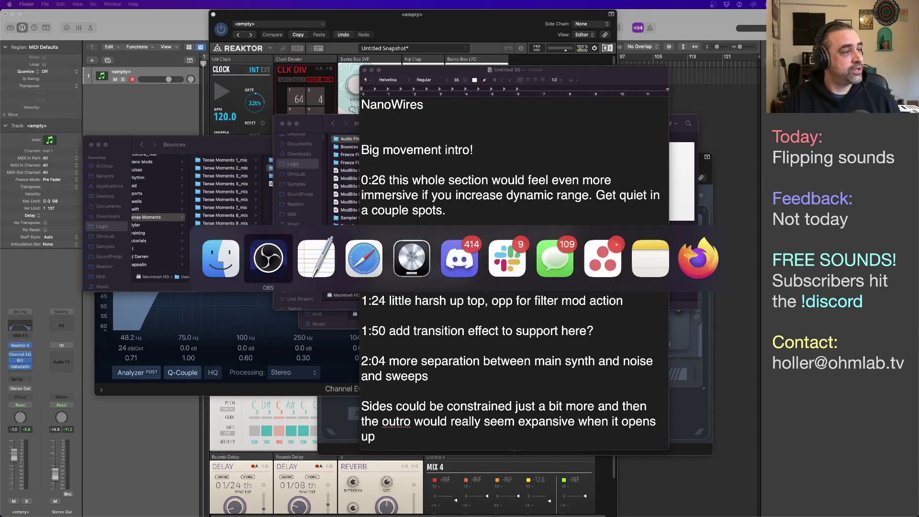
pyautogui.press('super+Tab')
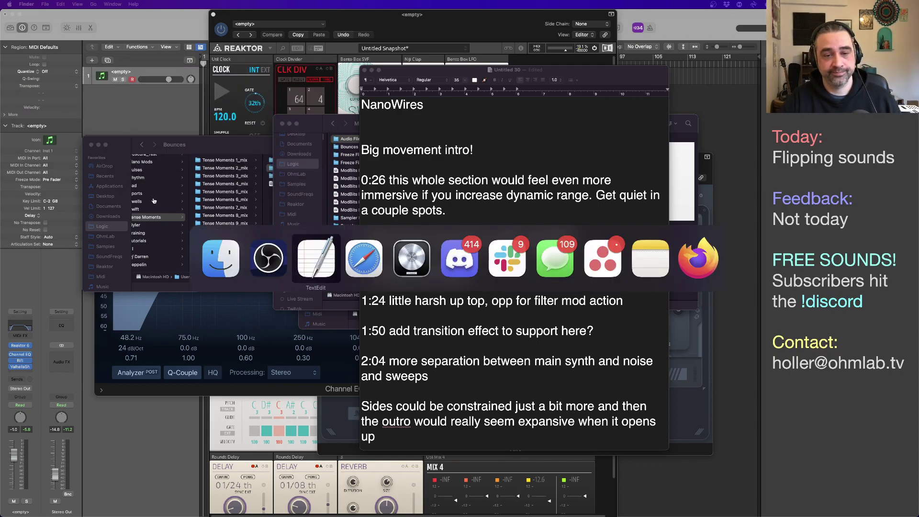
pyautogui.press('super+Tab')
pyautogui.press('Escape')
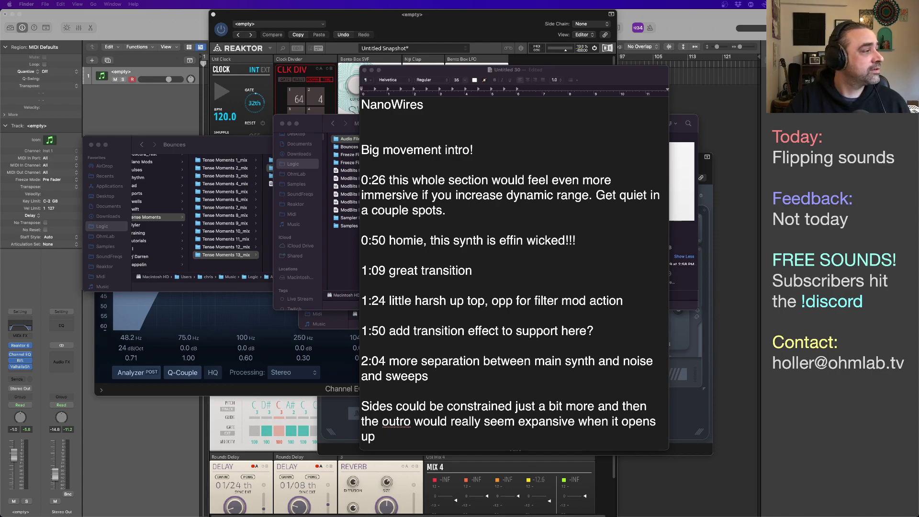
pyautogui.press('super+Tab')
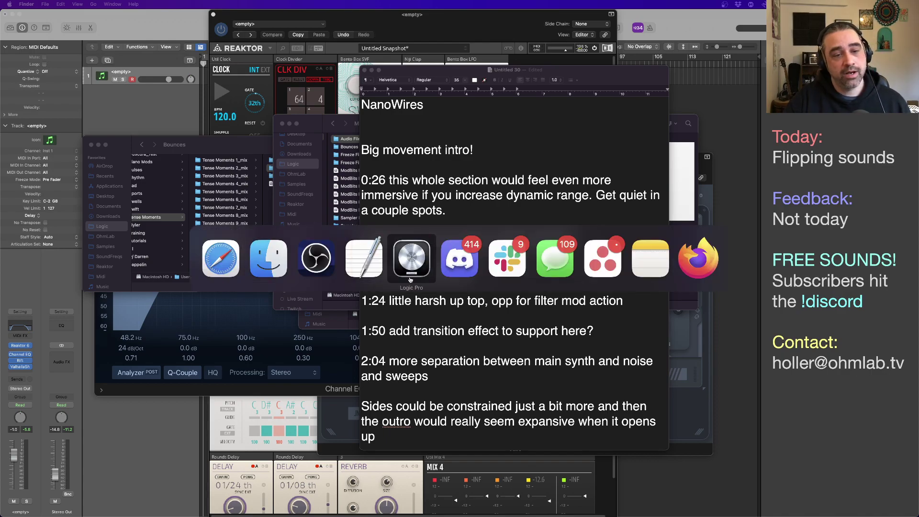
pyautogui.click(312, 270)
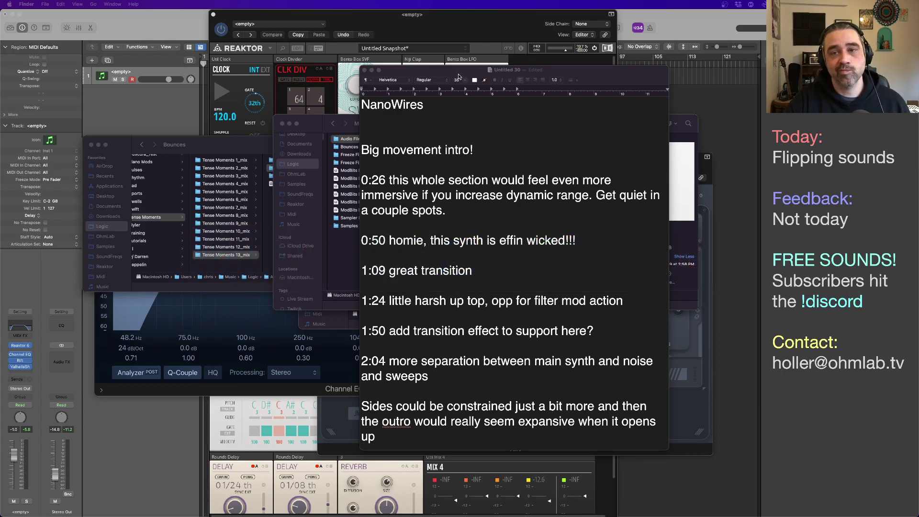
# Switch to Logic Pro and close the Reaktor, Channel EQ and Rift plug-in windows
pyautogui.click(696, 112)
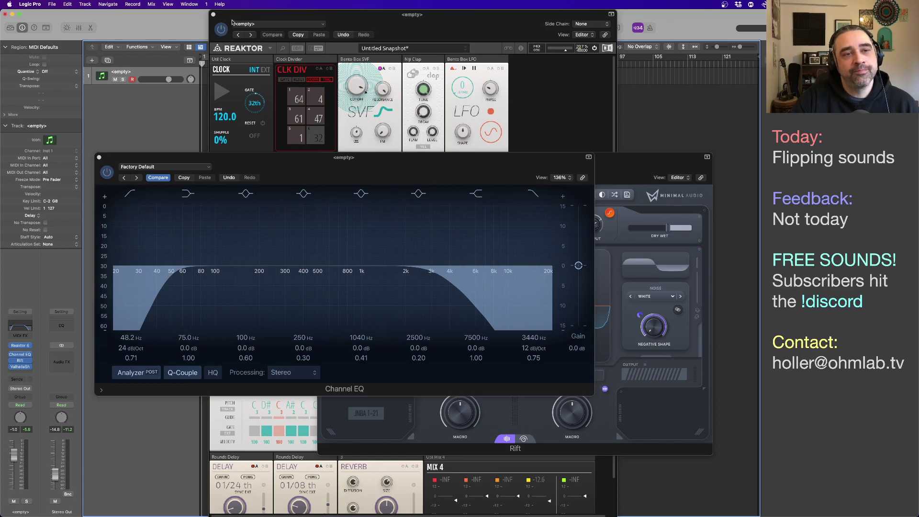
pyautogui.click(223, 34)
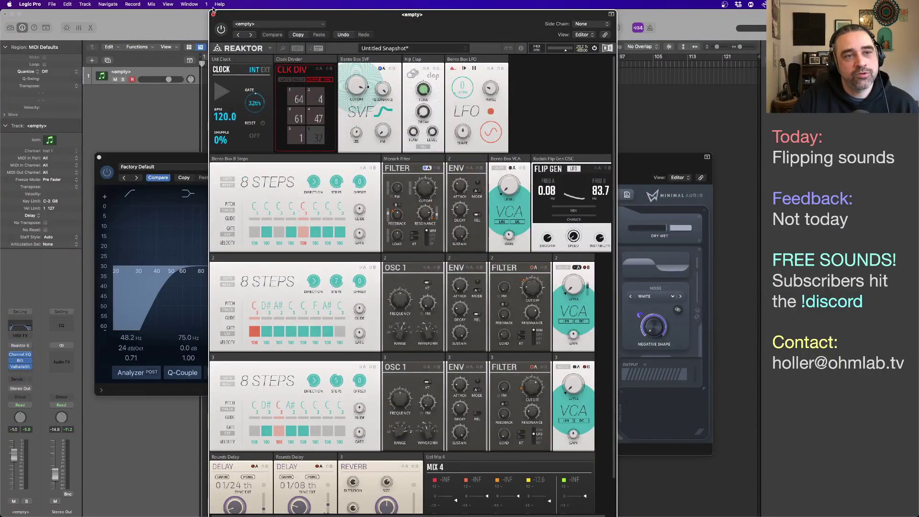
pyautogui.click(213, 14)
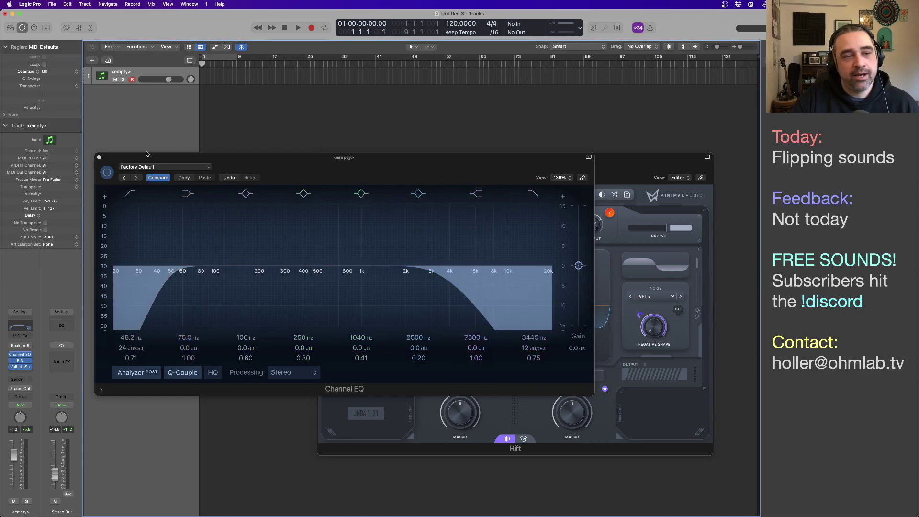
pyautogui.click(99, 157)
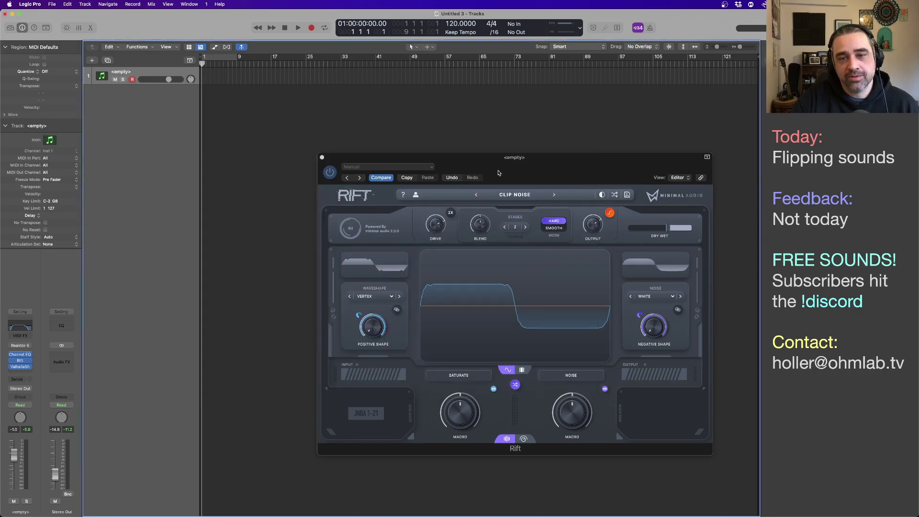
pyautogui.click(321, 157)
pyautogui.click(216, 117)
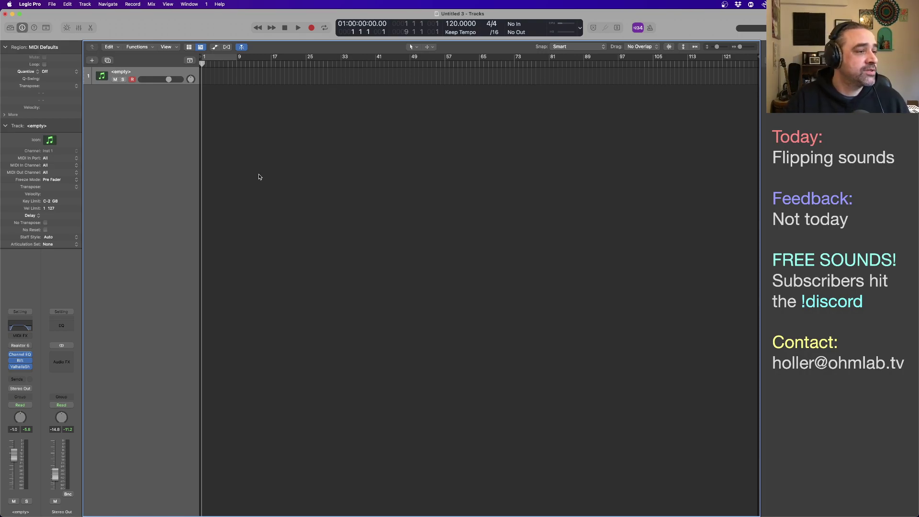
pyautogui.press('super+Tab')
pyautogui.press('super+Tab')
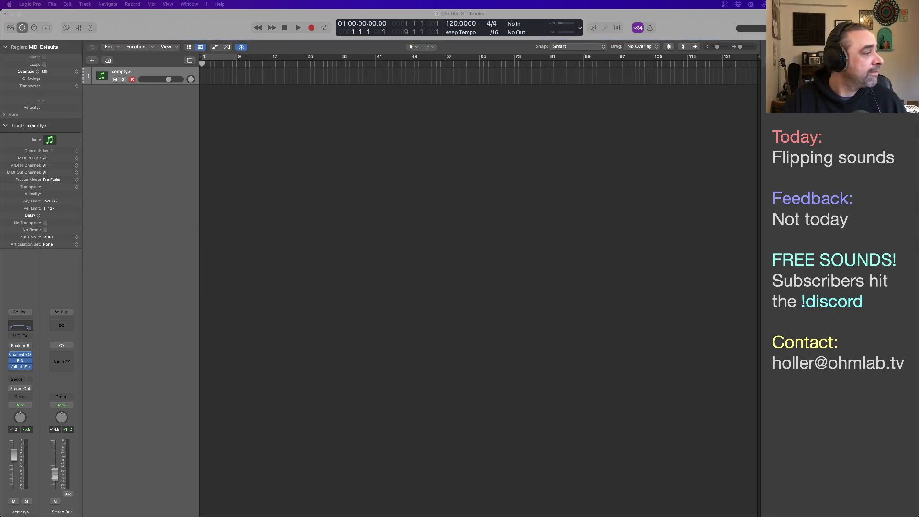
pyautogui.press('super+Tab')
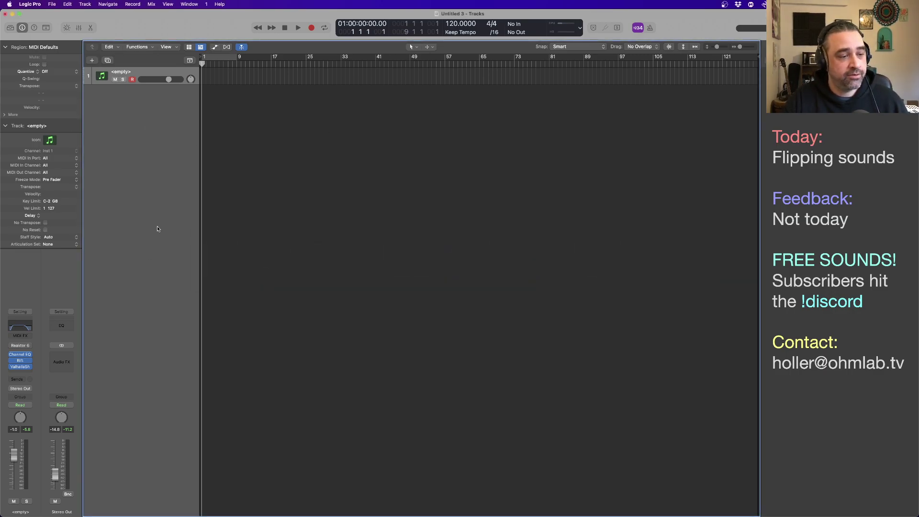
# Add a second software instrument track and load Massive on it, moving the plug-in window clear of the tracks
pyautogui.doubleClick(144, 139)
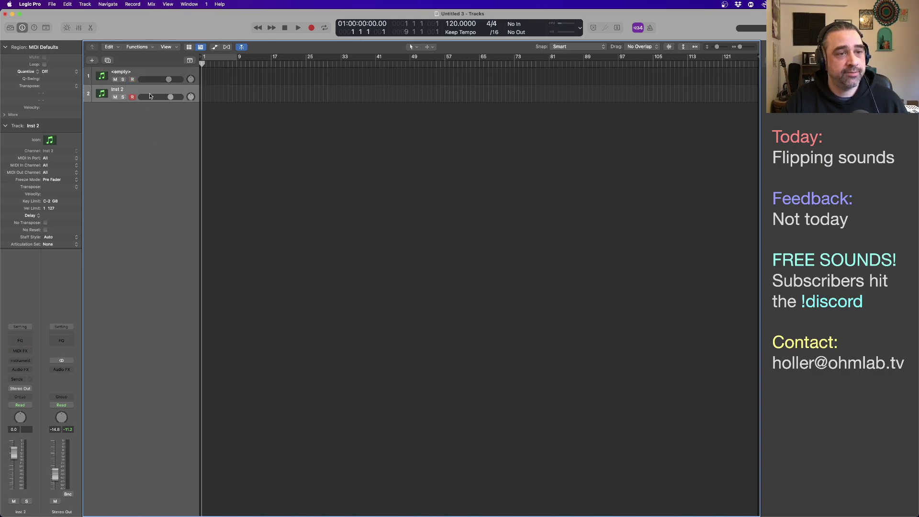
pyautogui.click(32, 360)
pyautogui.scroll(-5, 36, 447)
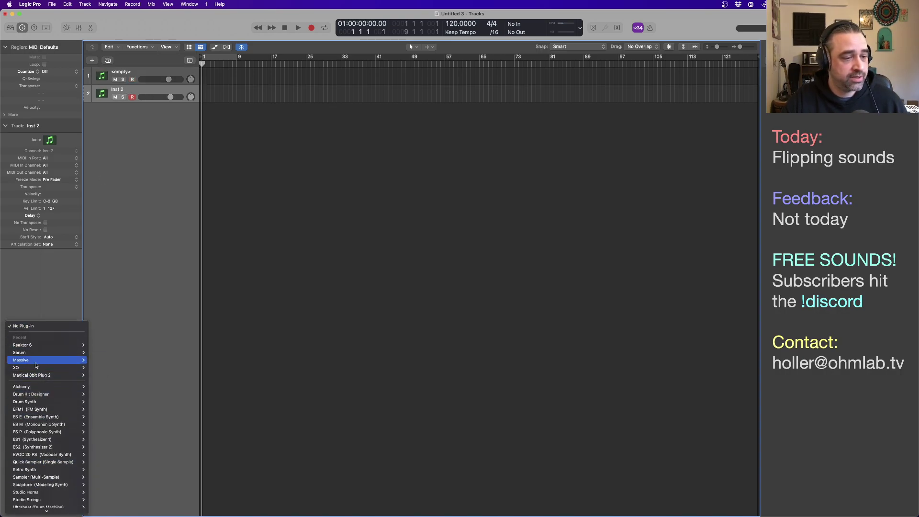
pyautogui.moveTo(37, 363)
pyautogui.click(279, 301)
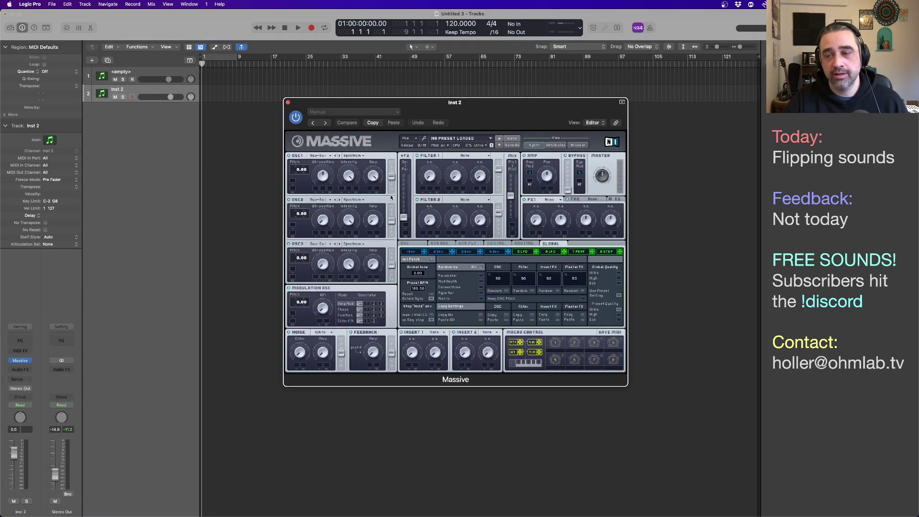
pyautogui.click(327, 179)
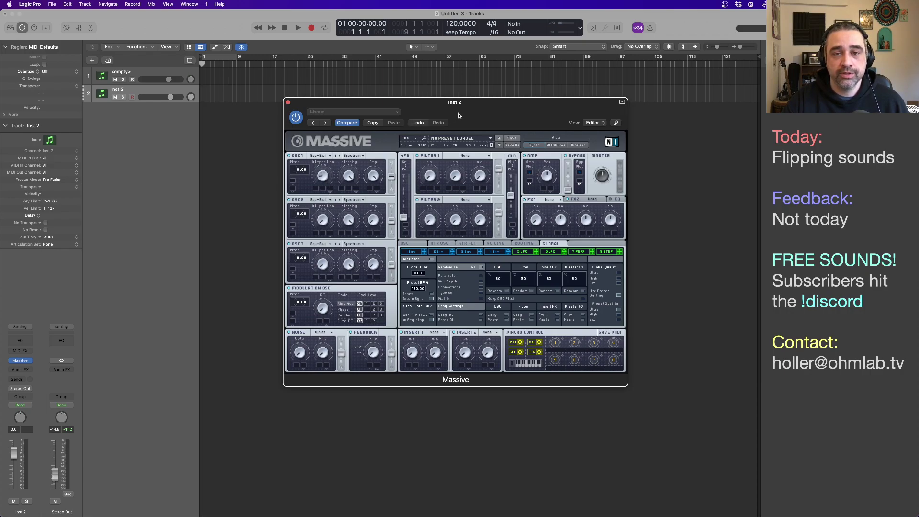
pyautogui.moveTo(457, 115)
pyautogui.mouseDown()
pyautogui.moveTo(585, 115)
pyautogui.moveTo(438, 115)
pyautogui.moveTo(478, 137)
pyautogui.moveTo(454, 128)
pyautogui.mouseUp()
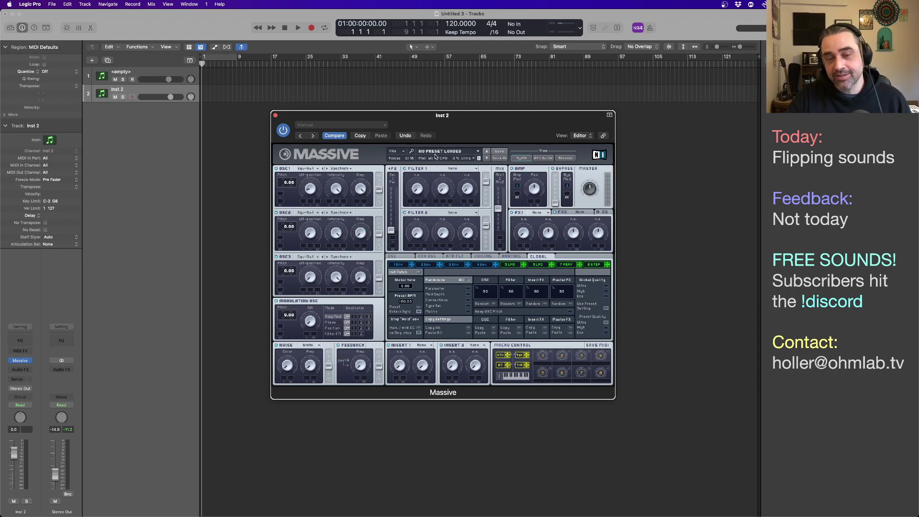
pyautogui.moveTo(448, 124); pyautogui.dragTo(403, 133)
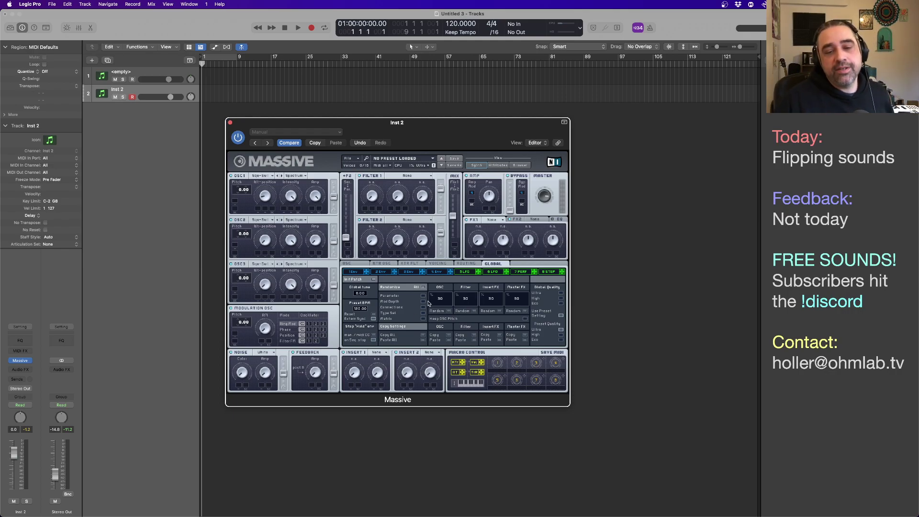
# Shape envelope 4 by lowering its decay level to zero and adjusting its decay, and assign it to oscillator 1's pitch
pyautogui.click(438, 272)
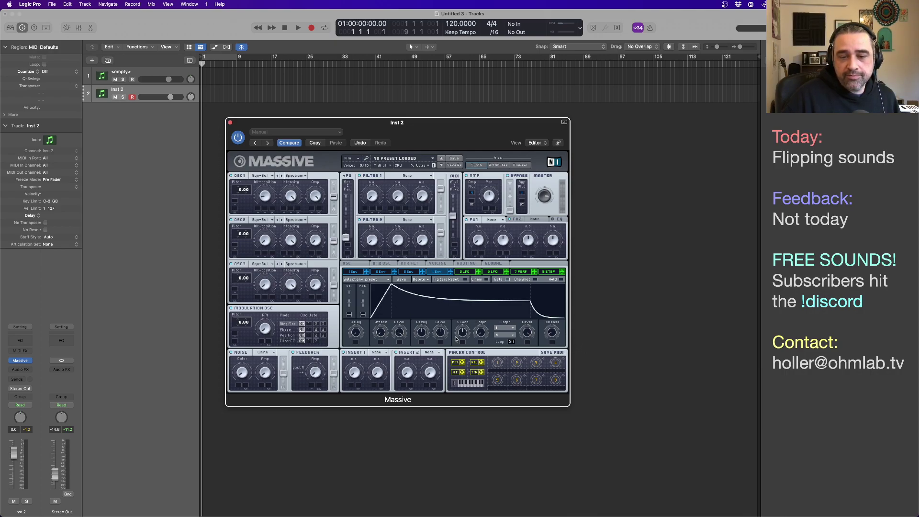
pyautogui.moveTo(444, 335); pyautogui.dragTo(446, 415)
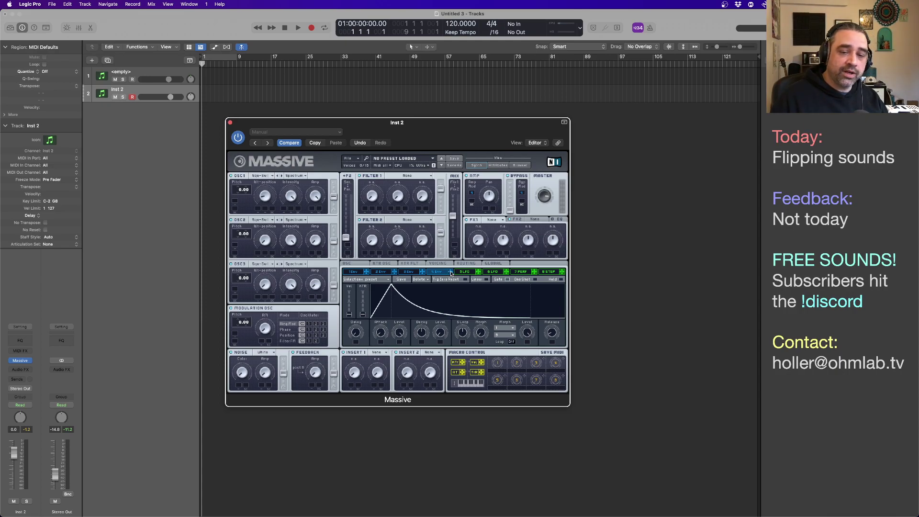
pyautogui.moveTo(450, 272); pyautogui.dragTo(246, 222)
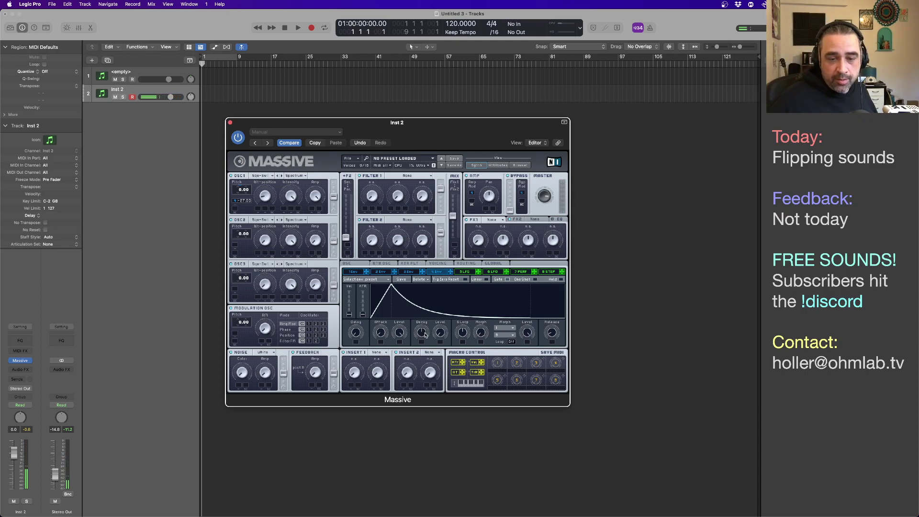
pyautogui.moveTo(426, 337); pyautogui.dragTo(425, 341)
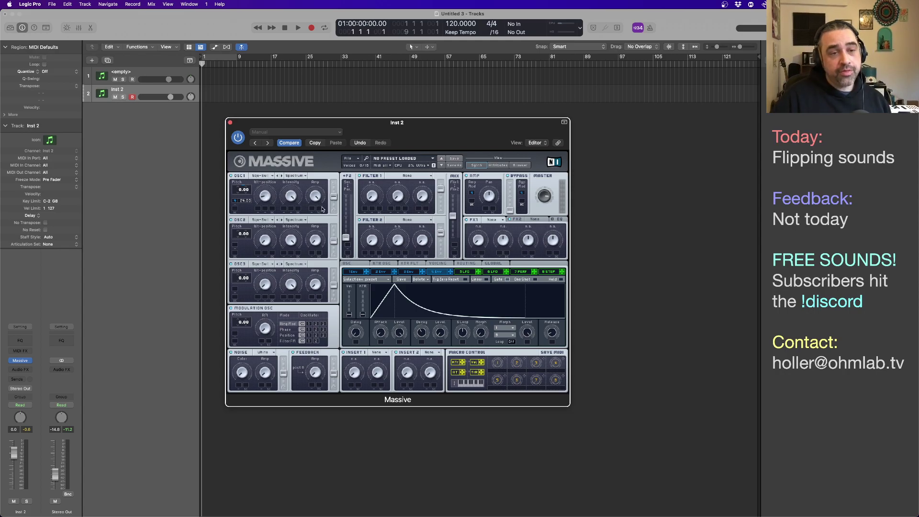
# Create one audio track with no input and Output 1 + 2 below the Massive track
pyautogui.click(157, 91)
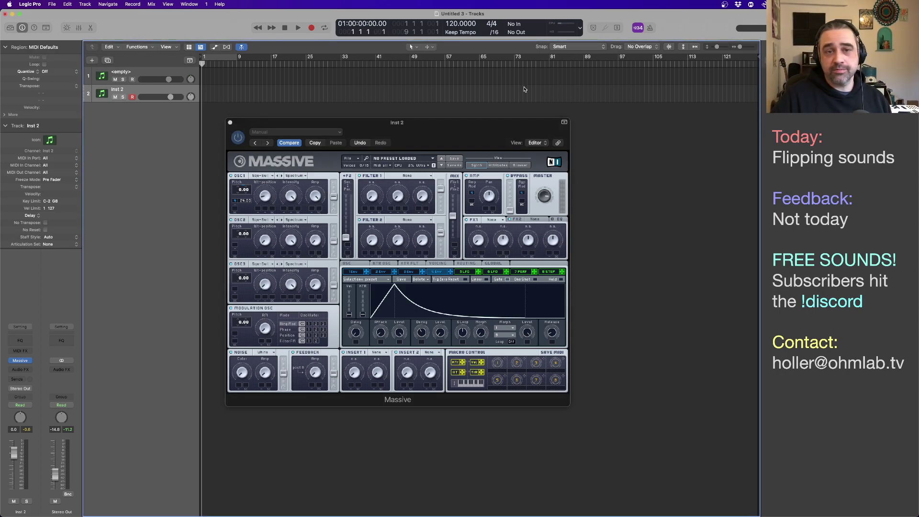
pyautogui.press('alt+super+n')
pyautogui.click(459, 197)
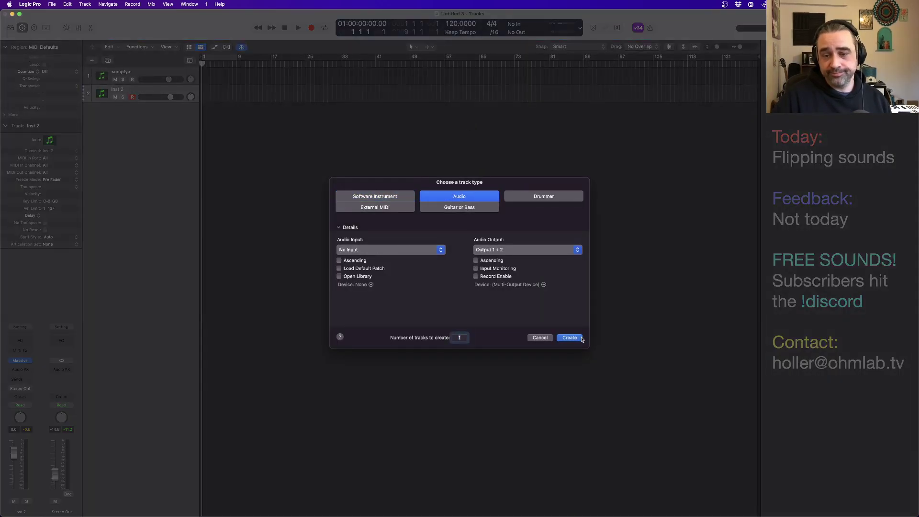
pyautogui.press('Return')
# Route the output of the Inst 2 track to Bus 1
pyautogui.click(133, 92)
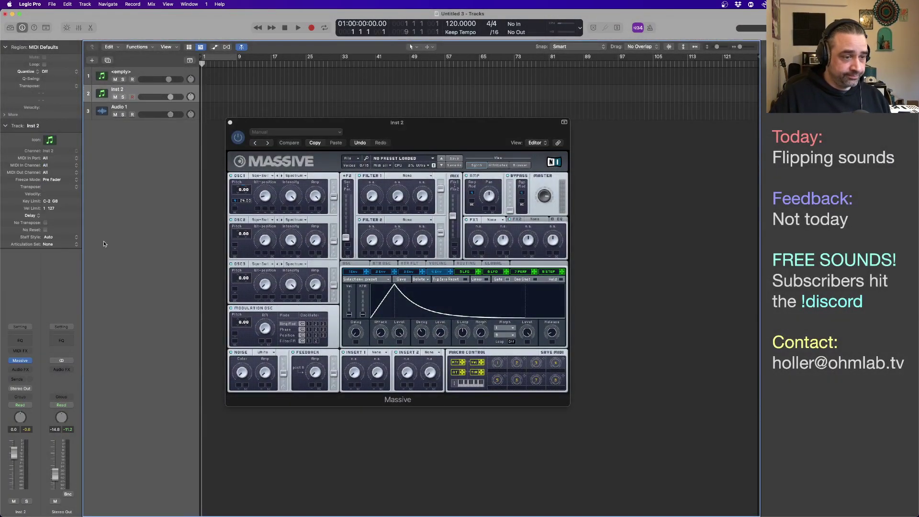
pyautogui.click(24, 388)
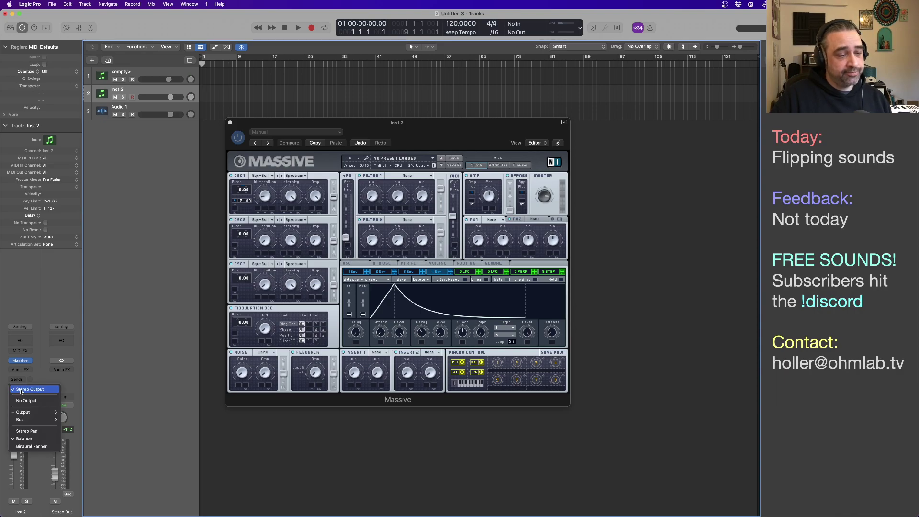
pyautogui.moveTo(53, 412)
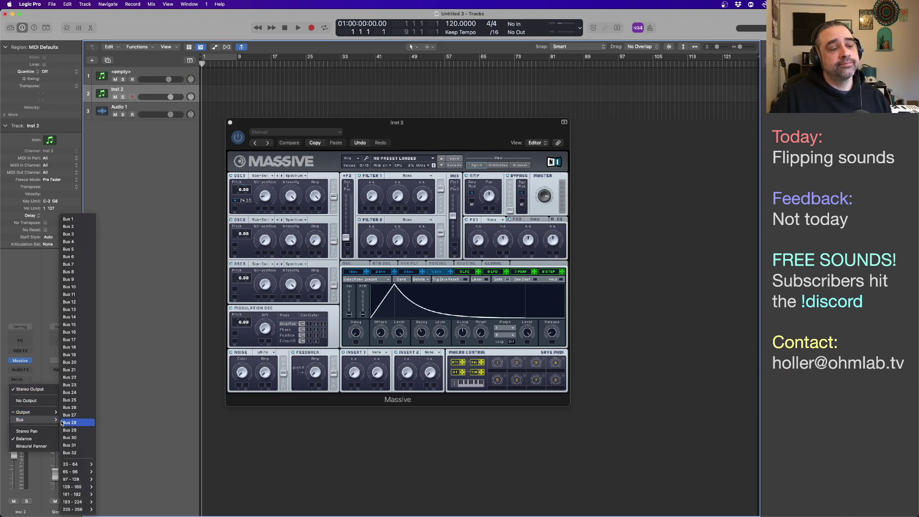
pyautogui.click(70, 220)
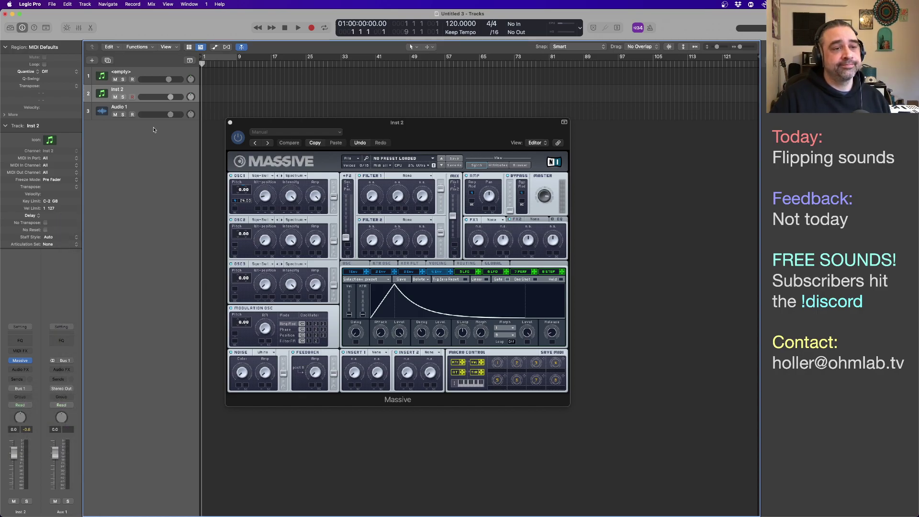
# Set the input of the Audio 1 track to Bus 1, fed by Inst 2
pyautogui.click(143, 107)
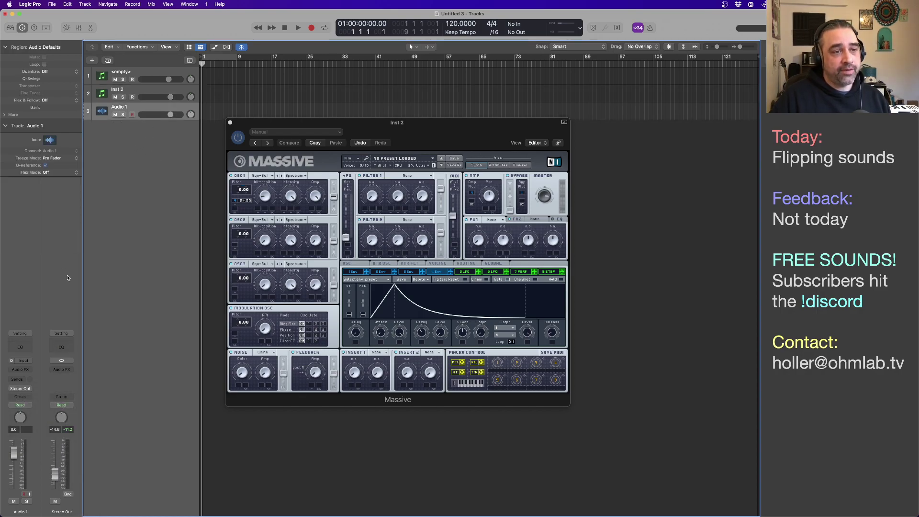
pyautogui.click(27, 361)
pyautogui.moveTo(39, 368)
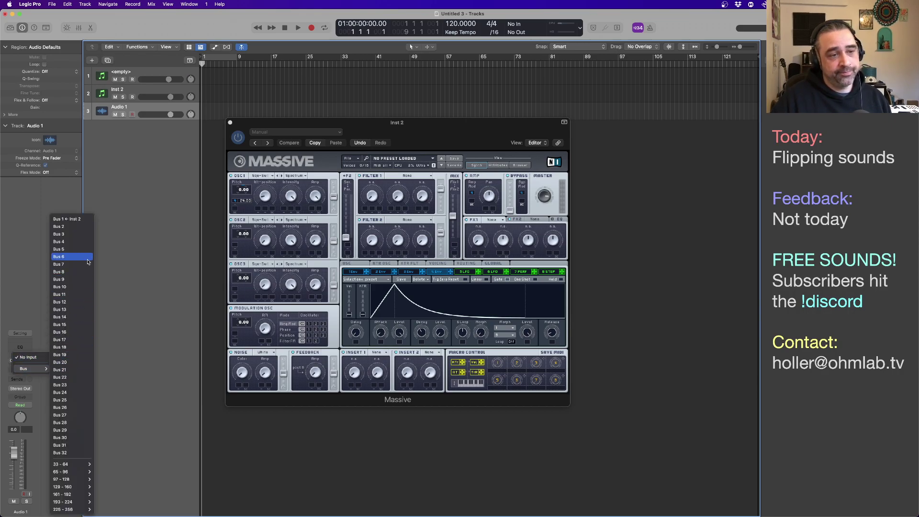
pyautogui.click(77, 218)
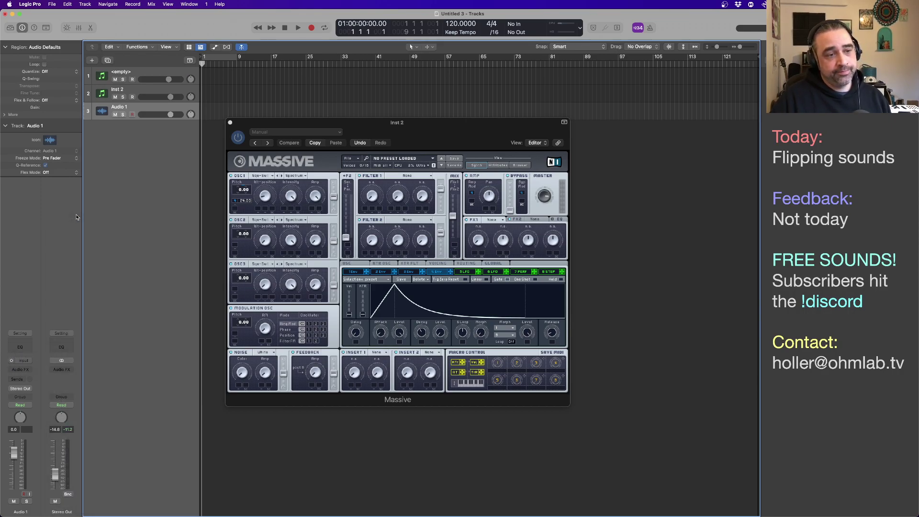
pyautogui.click(20, 368)
pyautogui.moveTo(34, 411)
pyautogui.click(102, 395)
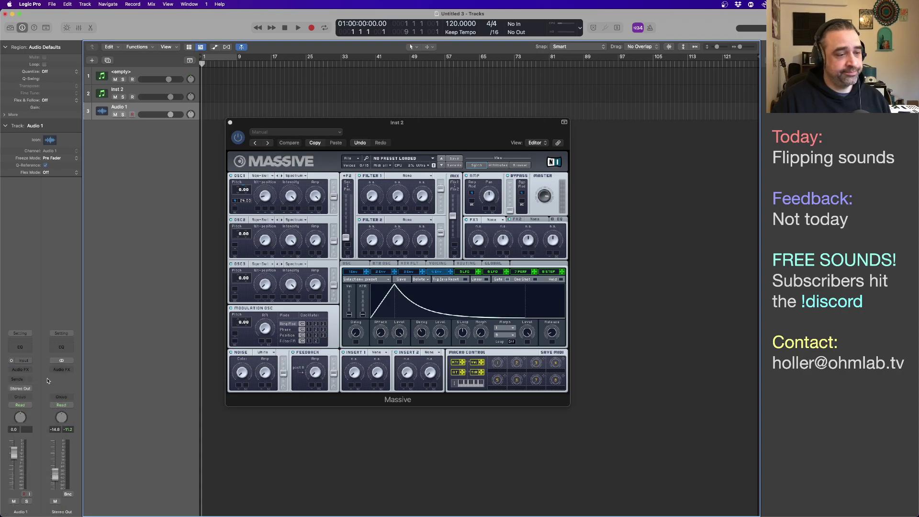
pyautogui.click(25, 361)
pyautogui.moveTo(48, 372)
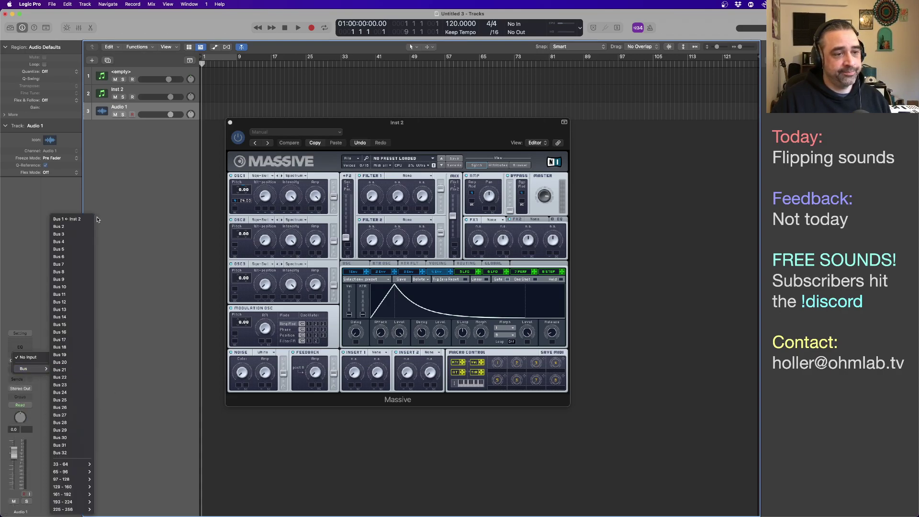
pyautogui.click(72, 219)
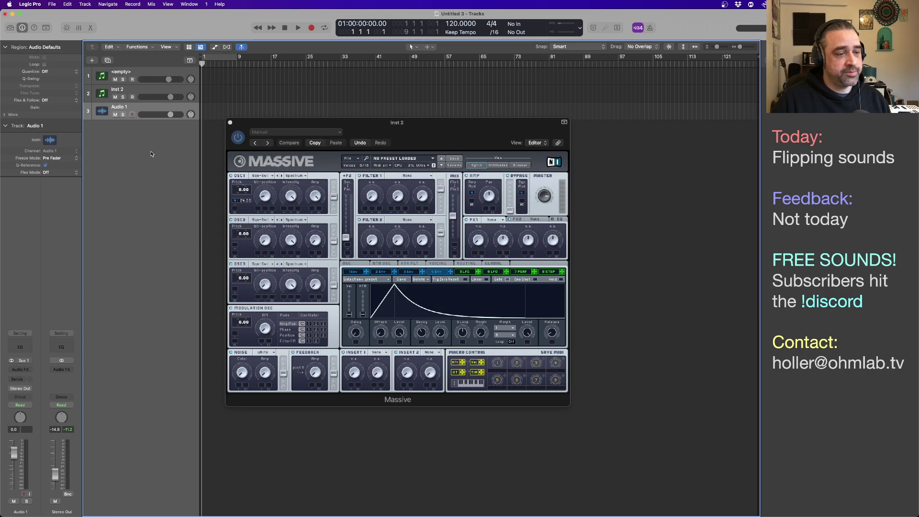
# Arm Audio 1 for recording and record about ten bars of the Massive performance onto both the Inst 2 and Audio 1 tracks
pyautogui.click(132, 115)
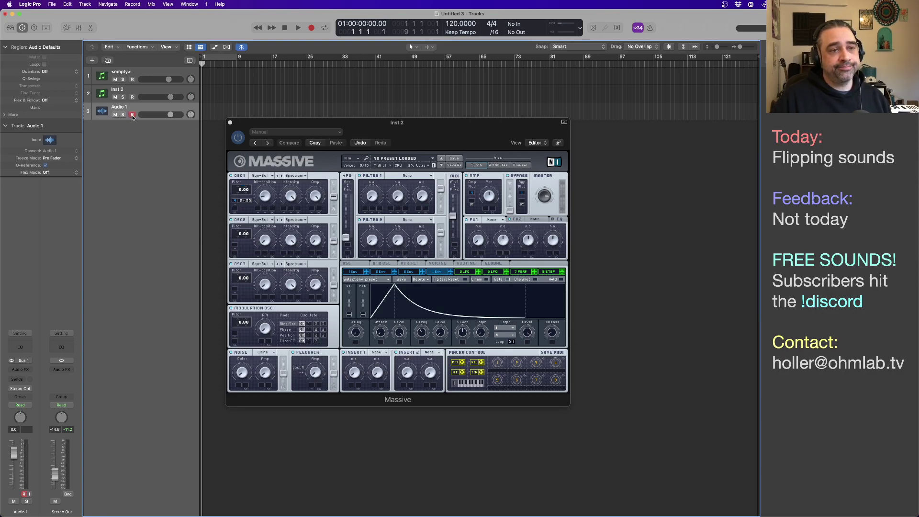
pyautogui.click(151, 90)
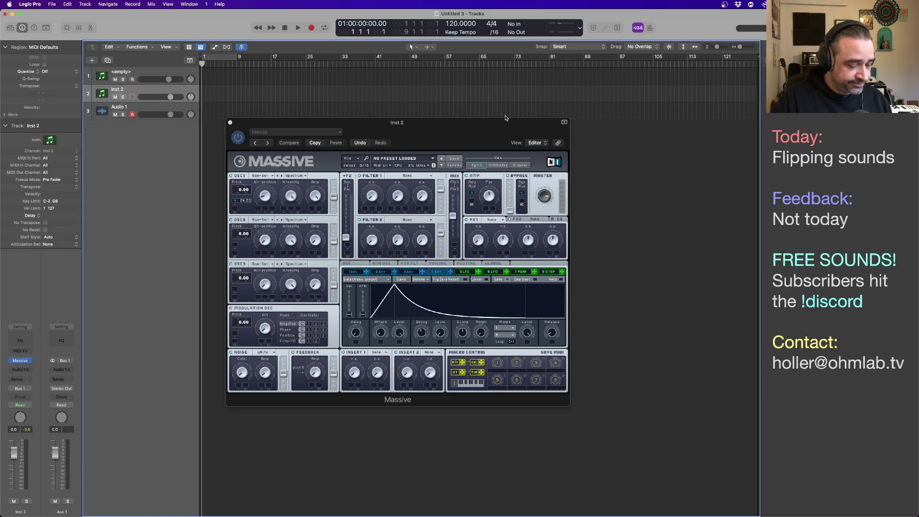
pyautogui.press('r')
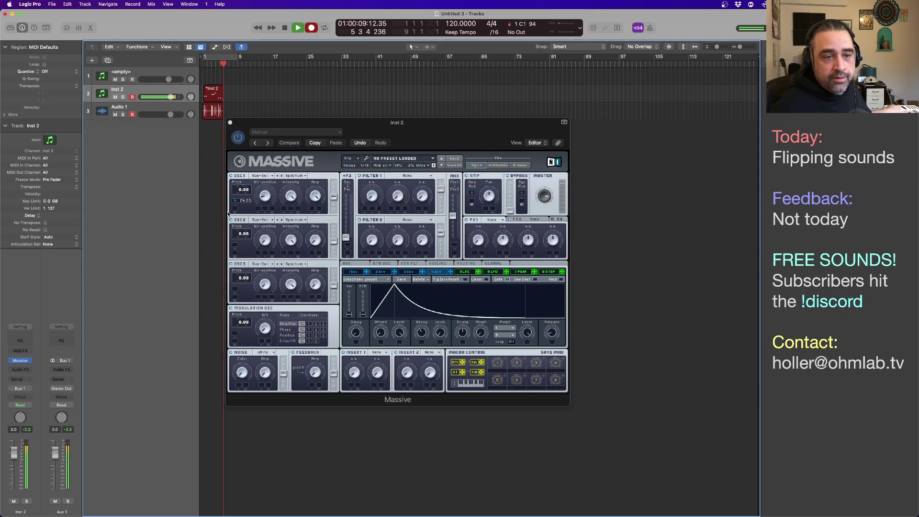
pyautogui.click(246, 231)
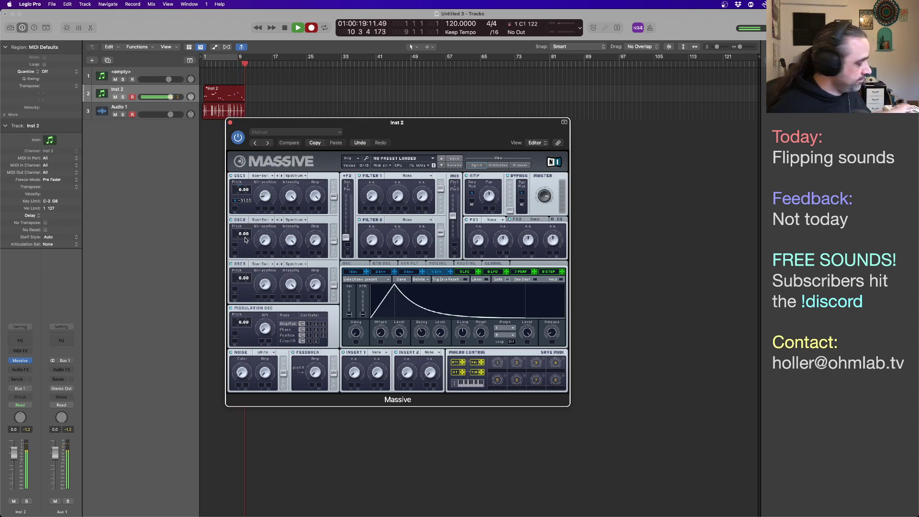
pyautogui.press('space')
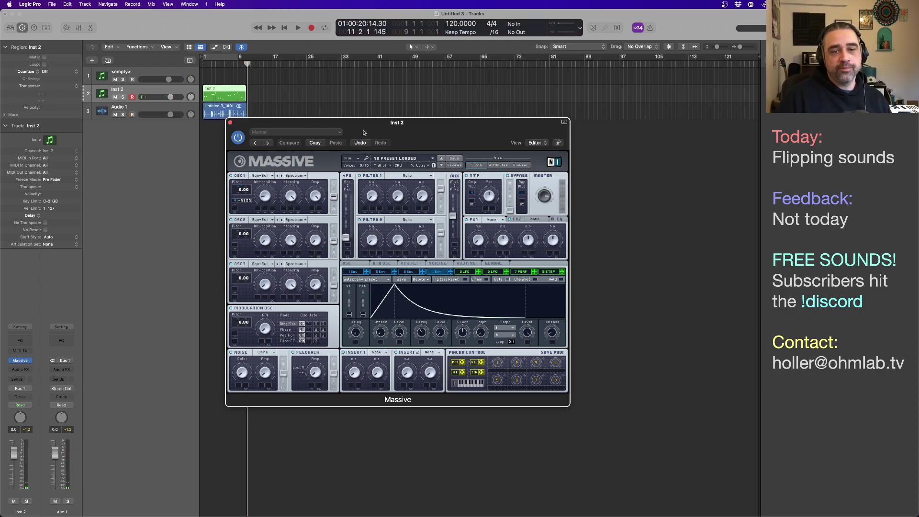
# Set oscillator 2's pitch to 12.00 in Massive and adjust the modulation depth on its Amp
pyautogui.moveTo(363, 132); pyautogui.dragTo(409, 160)
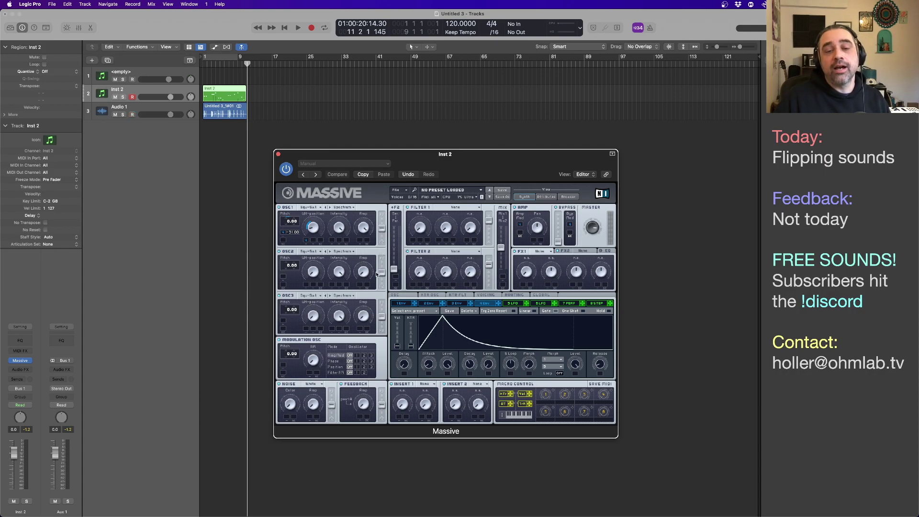
pyautogui.moveTo(287, 266); pyautogui.dragTo(288, 255)
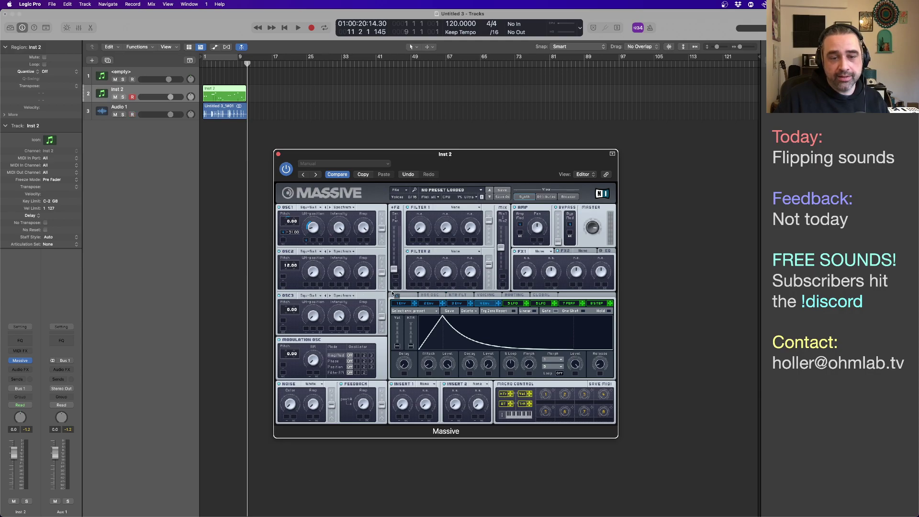
pyautogui.moveTo(358, 286); pyautogui.dragTo(357, 270)
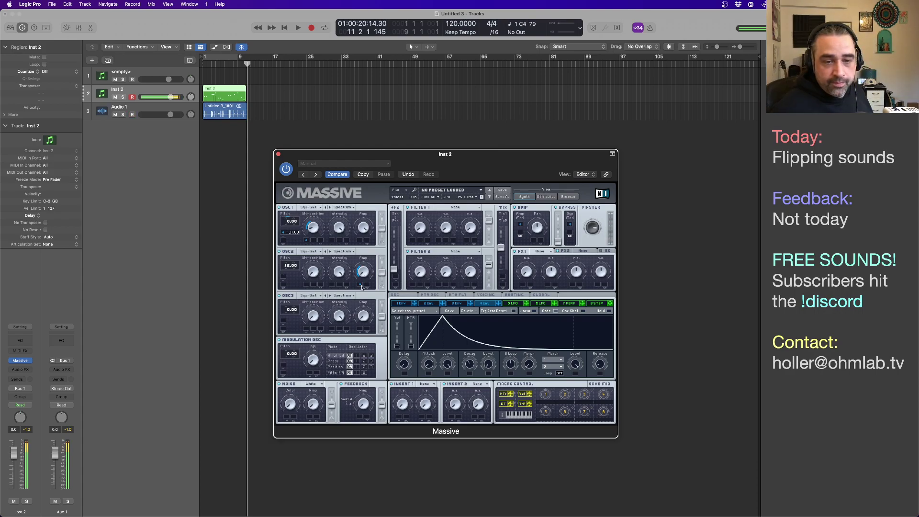
pyautogui.moveTo(360, 284); pyautogui.dragTo(360, 277)
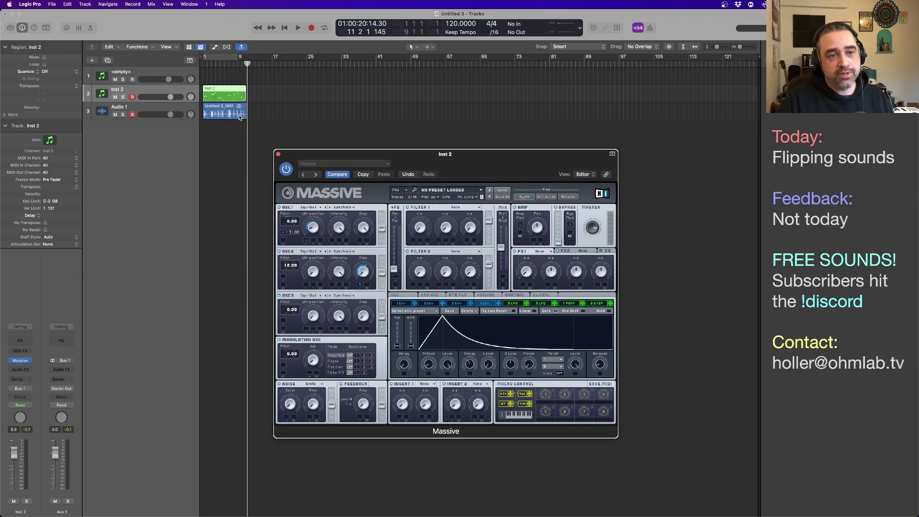
# Remove silence from the Audio 1 recording with a -28 dB threshold and a 0.1000 sec minimum silence time
pyautogui.press('z')
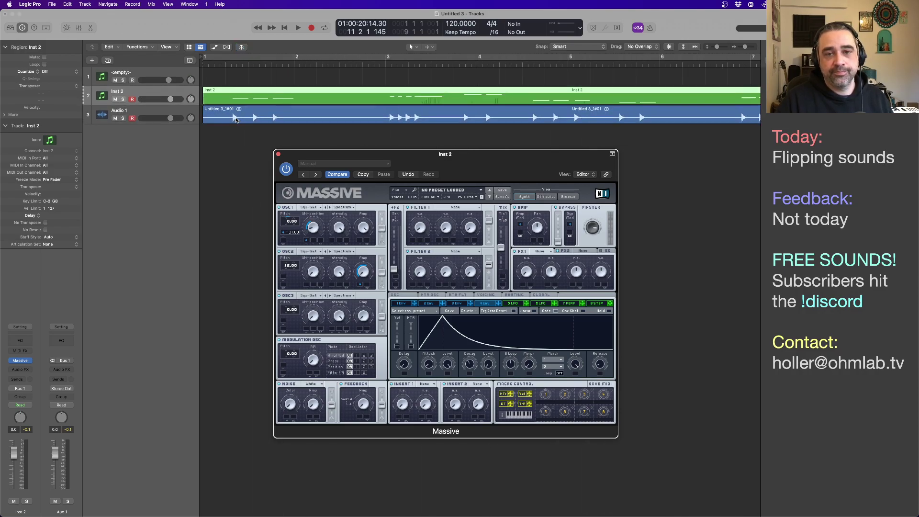
pyautogui.click(307, 126)
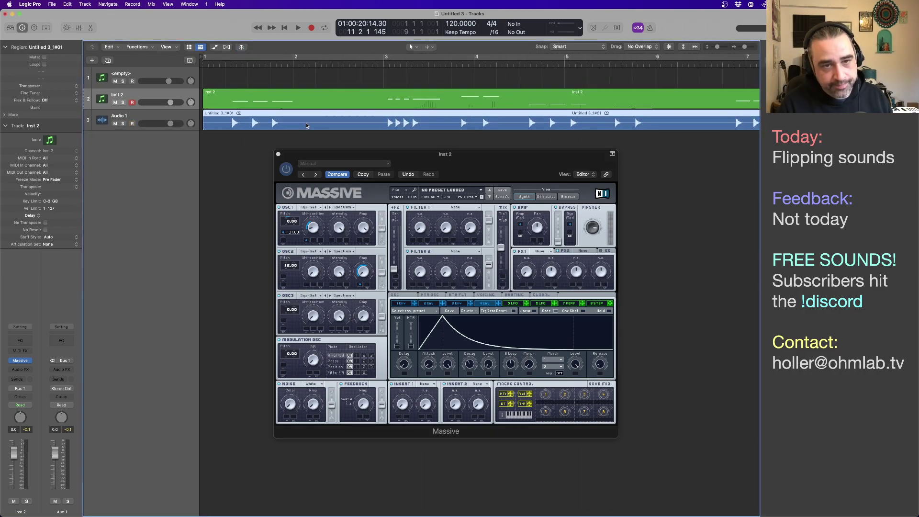
pyautogui.hotkey('ctrl', 'x')
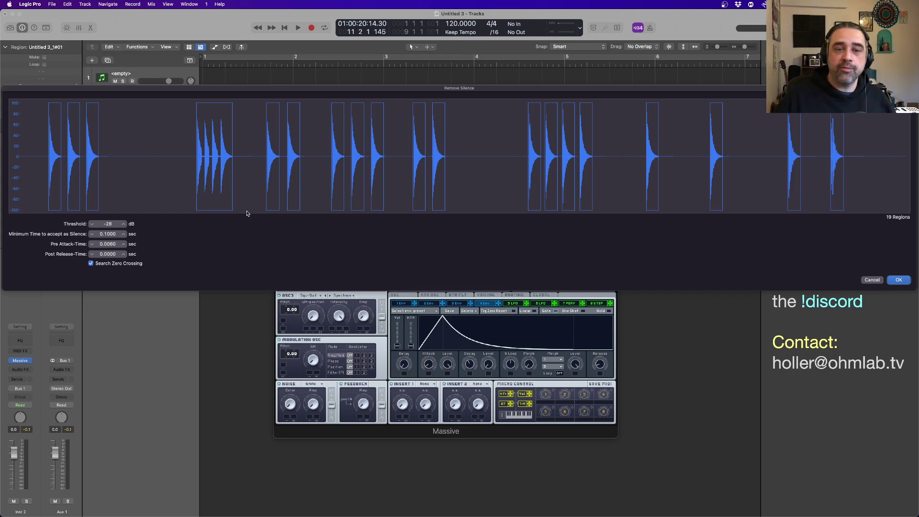
pyautogui.click(891, 280)
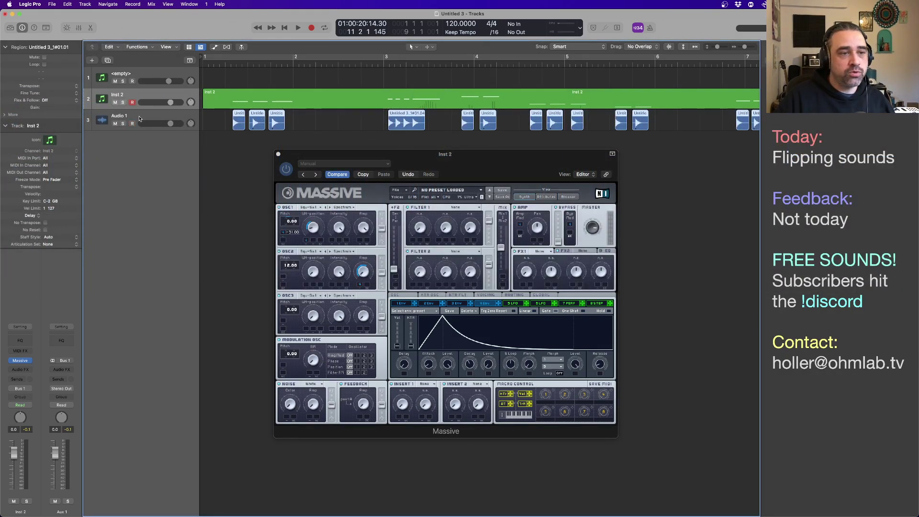
# Solo the Audio 1 track and make it the selected track
pyautogui.click(123, 124)
pyautogui.click(344, 134)
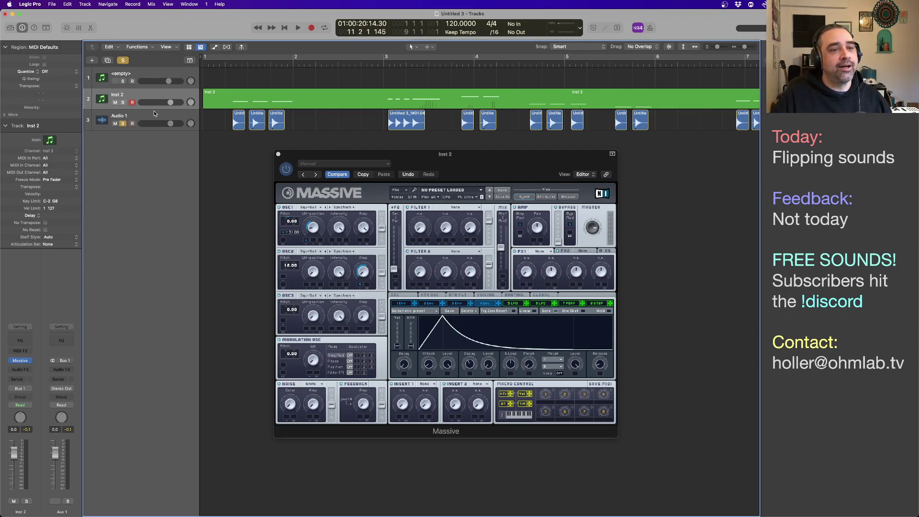
pyautogui.press('Down')
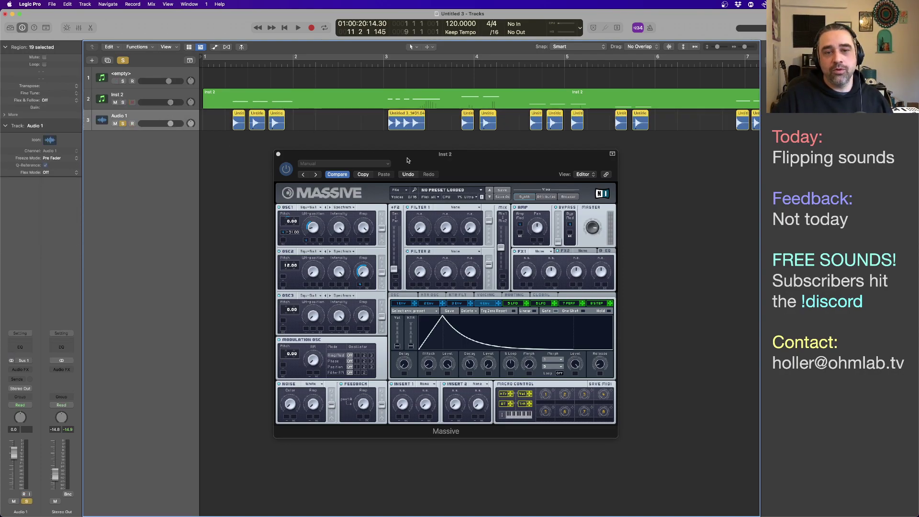
pyautogui.moveTo(302, 153); pyautogui.dragTo(304, 166)
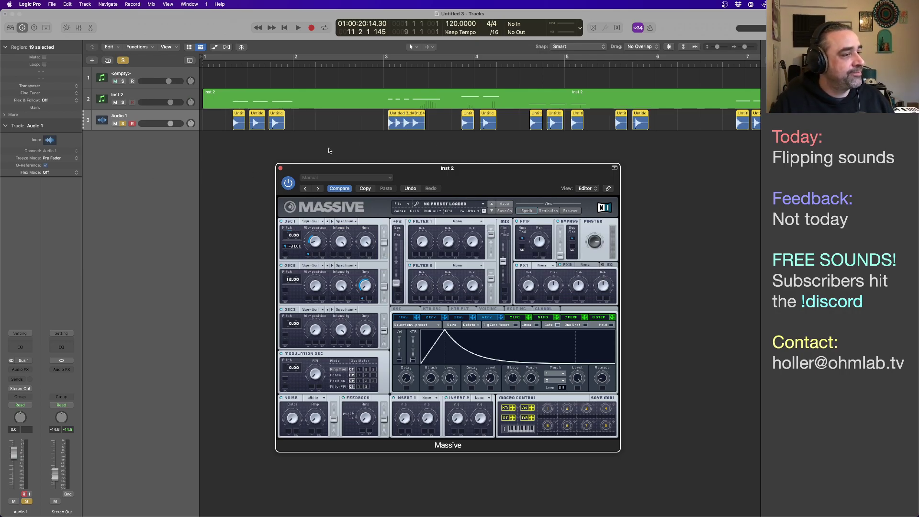
pyautogui.press('super+Tab')
pyautogui.press('super+Tab')
pyautogui.press('super+Tab')
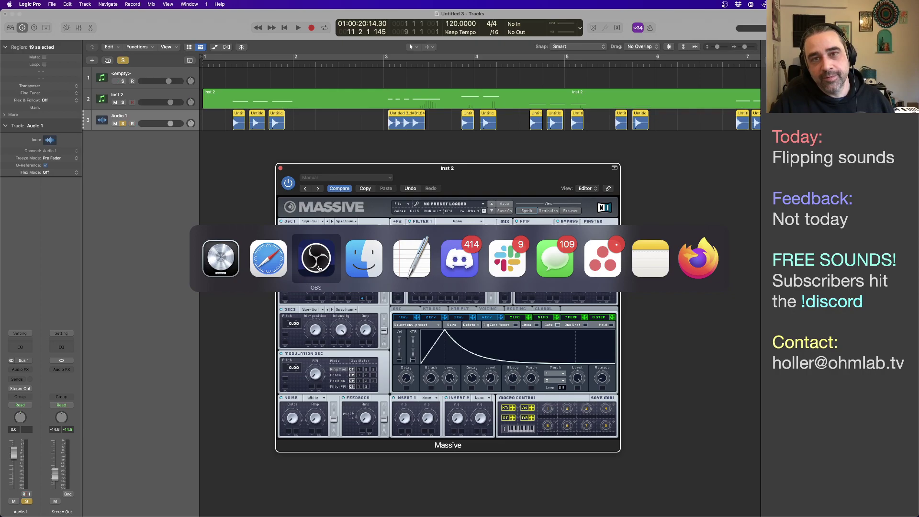
pyautogui.press('Escape')
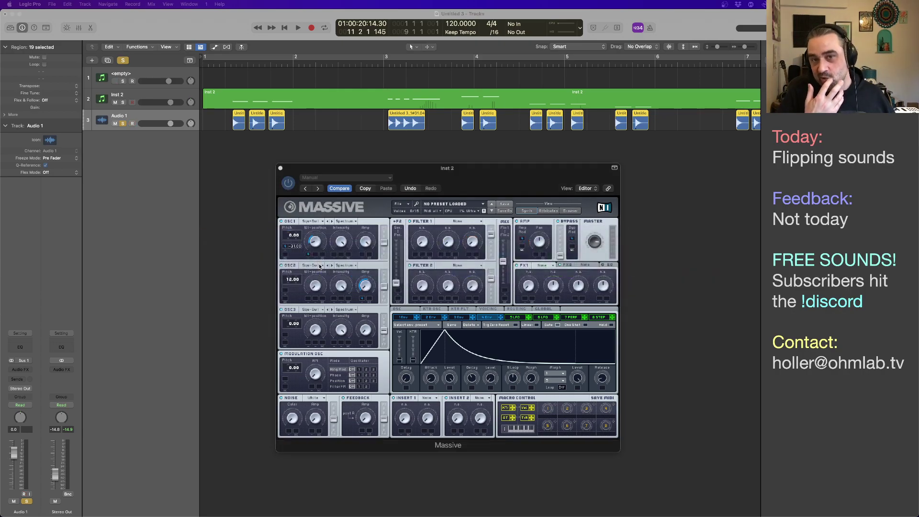
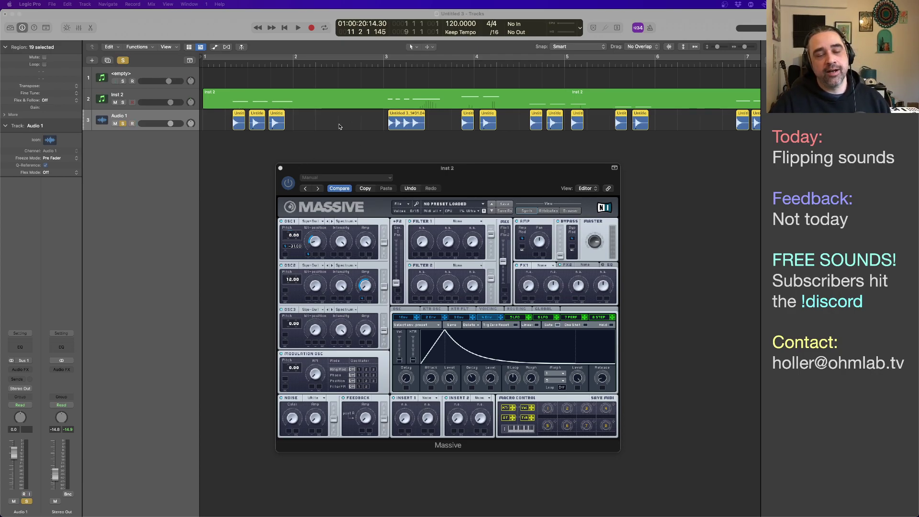
# Replace the envelope modulation on oscillator 1's Wt-position and oscillator 2's Amp in Massive with a macro control source
pyautogui.press('super+Left')
pyautogui.press('super+Left')
pyautogui.press('super+Left')
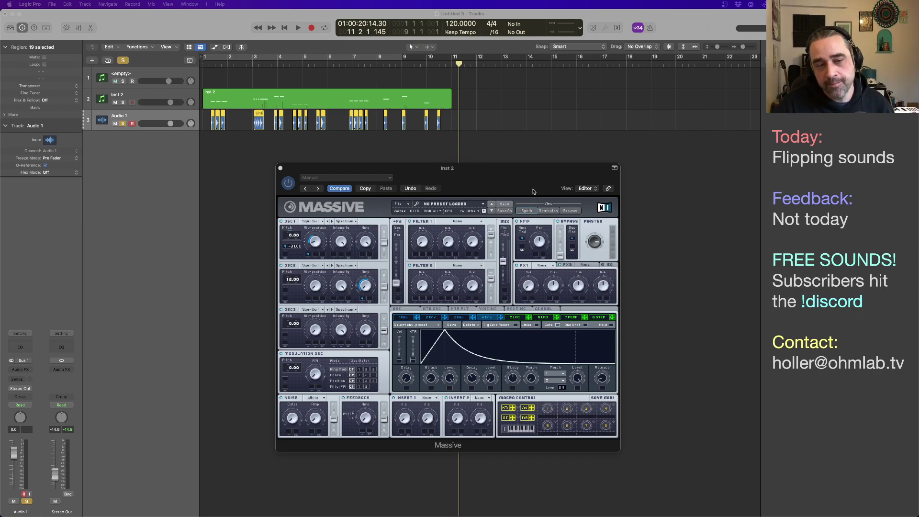
pyautogui.moveTo(475, 179); pyautogui.dragTo(427, 161)
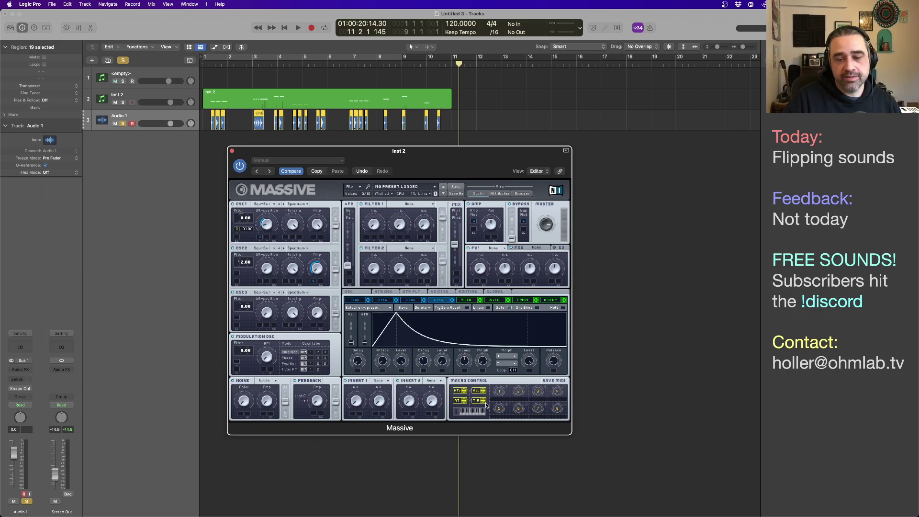
pyautogui.moveTo(350, 270); pyautogui.dragTo(313, 281)
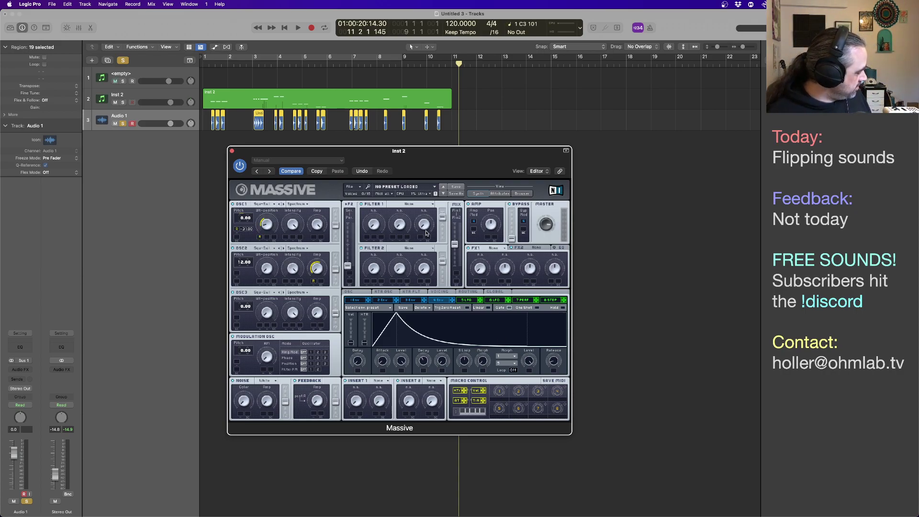
# Unsolo Audio 1 and record a second Massive performance of about nine bars onto Inst 2 and Audio 1 from bar 11
pyautogui.click(134, 99)
pyautogui.click(123, 124)
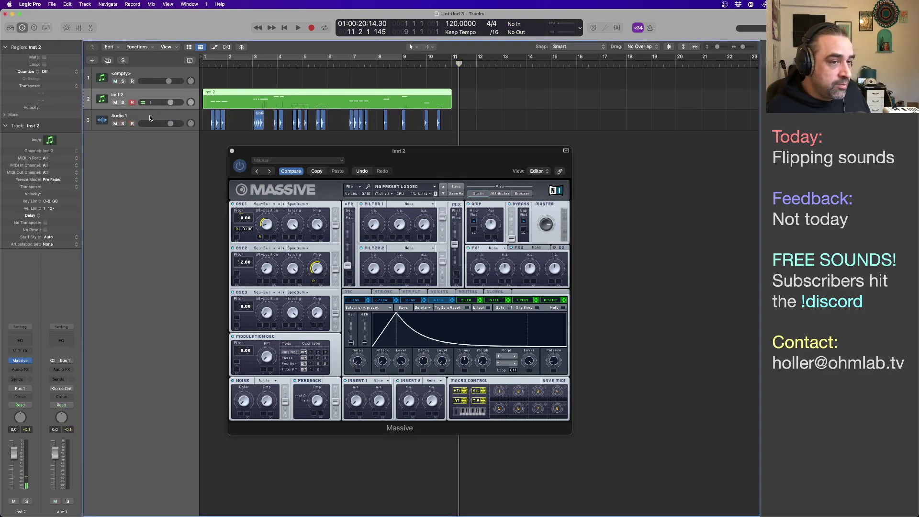
pyautogui.click(114, 124)
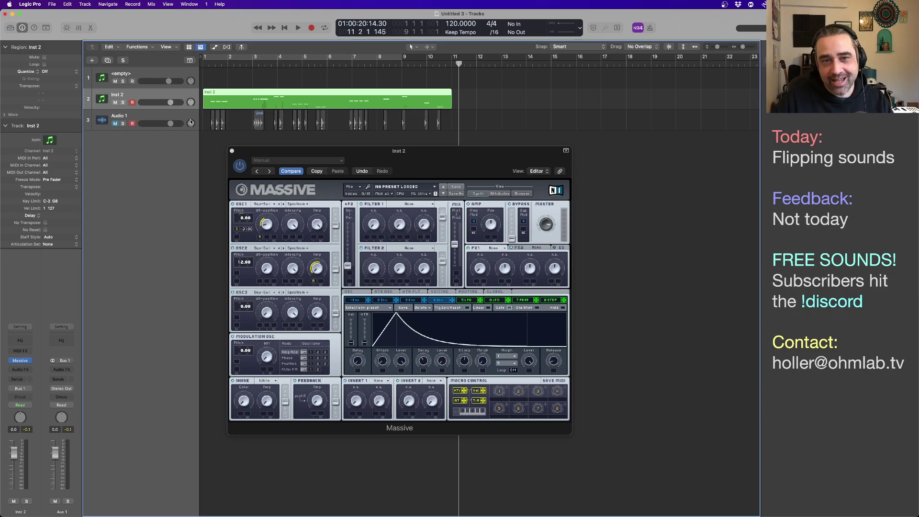
pyautogui.click(115, 124)
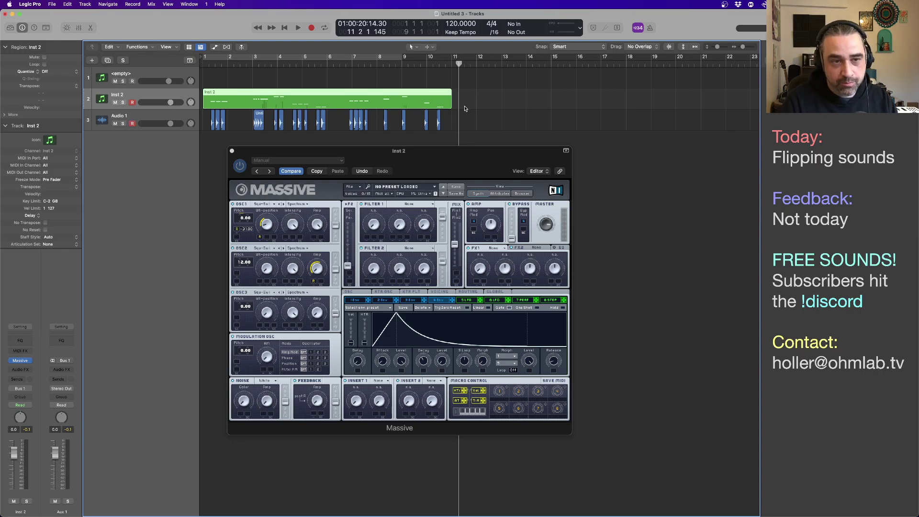
pyautogui.press('r')
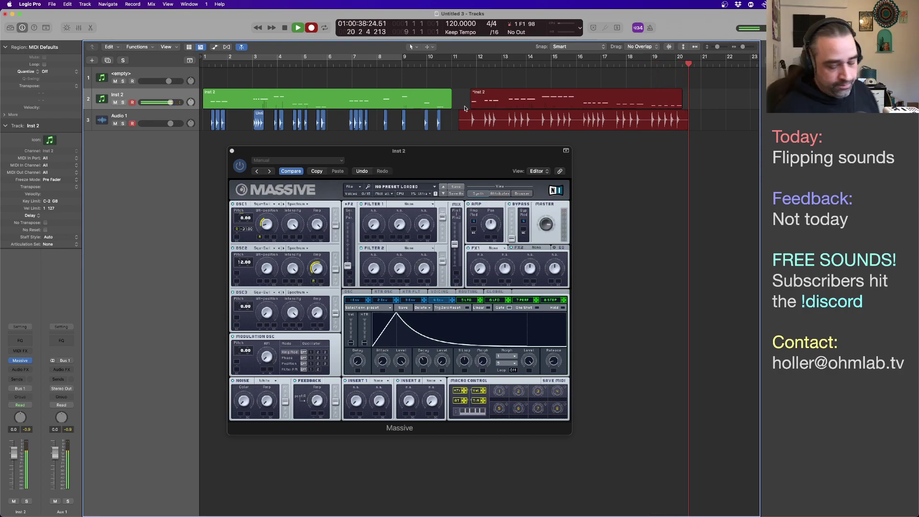
pyautogui.press('space')
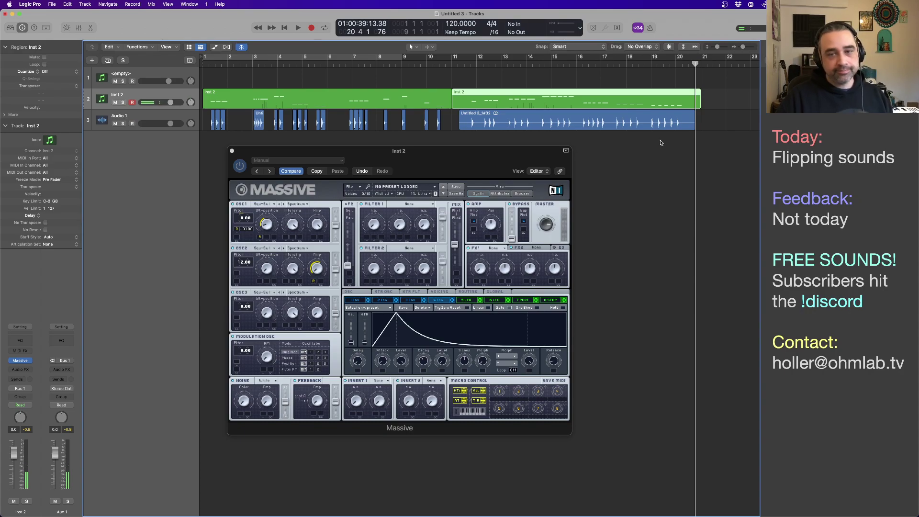
# Solo Audio 1 and play back the new recording from about bar 11
pyautogui.click(123, 124)
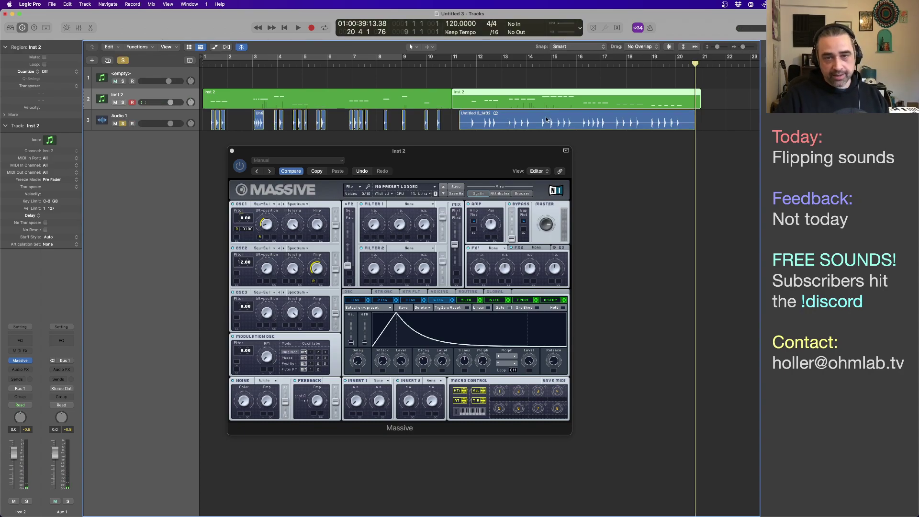
pyautogui.click(469, 64)
pyautogui.press('space')
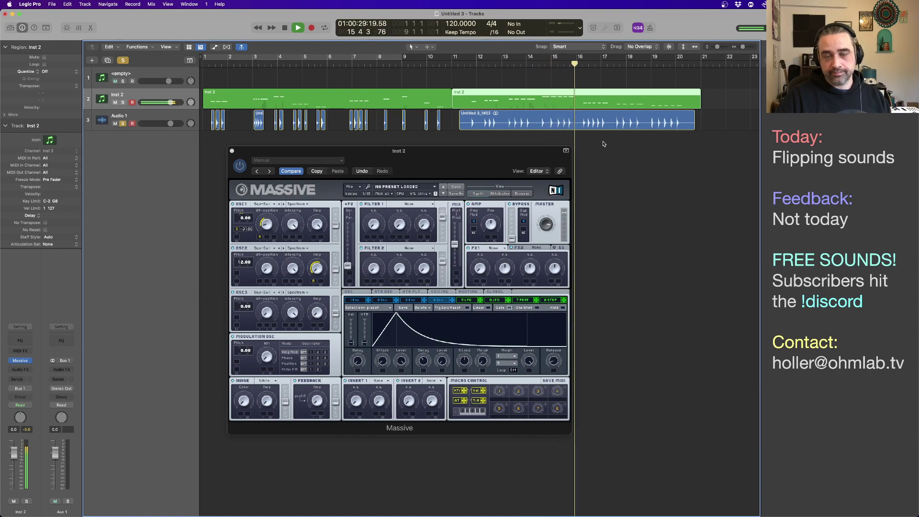
pyautogui.press('space')
# Remove silence from the new Audio 1 recording with a -28 dB threshold and a 0.1000 sec minimum silence time
pyautogui.click(557, 126)
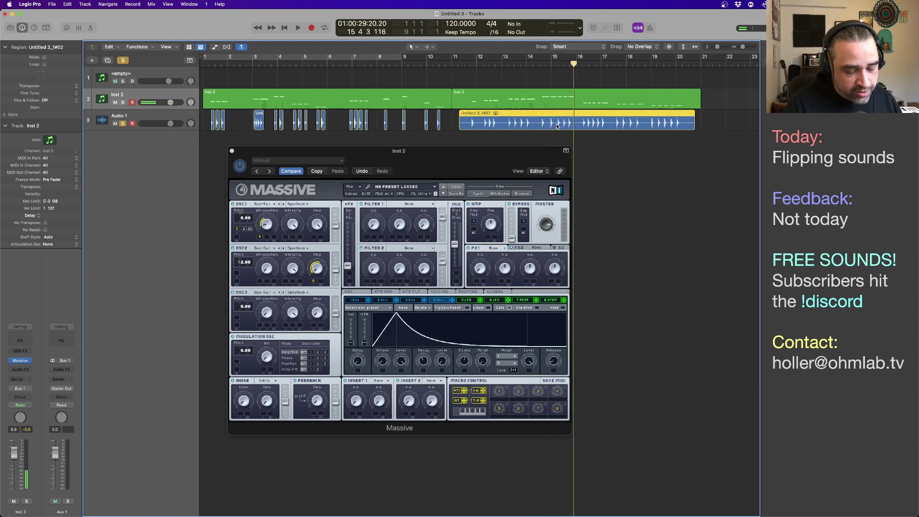
pyautogui.hotkey('ctrl', 'x')
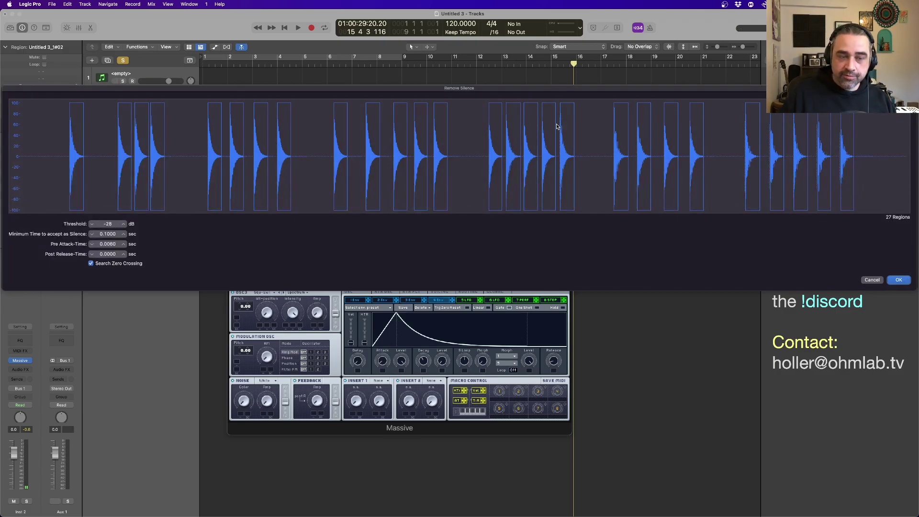
pyautogui.press('Return')
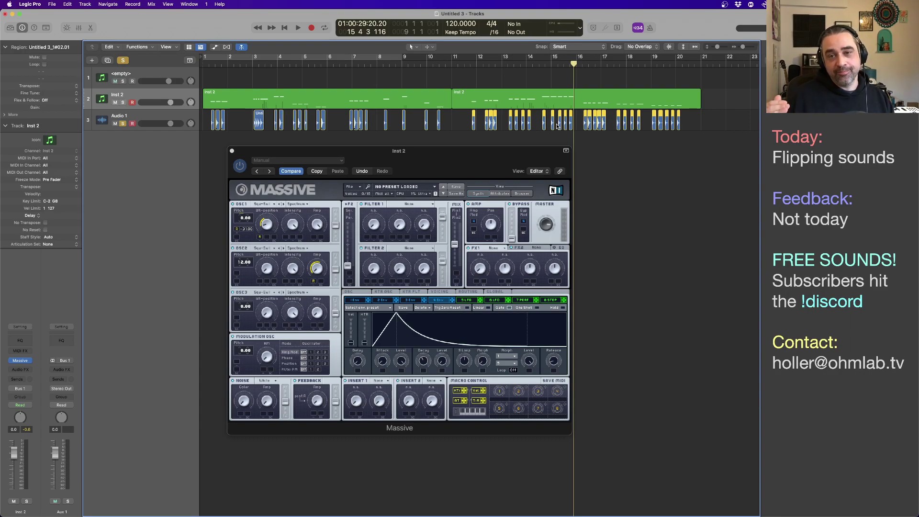
pyautogui.click(437, 123)
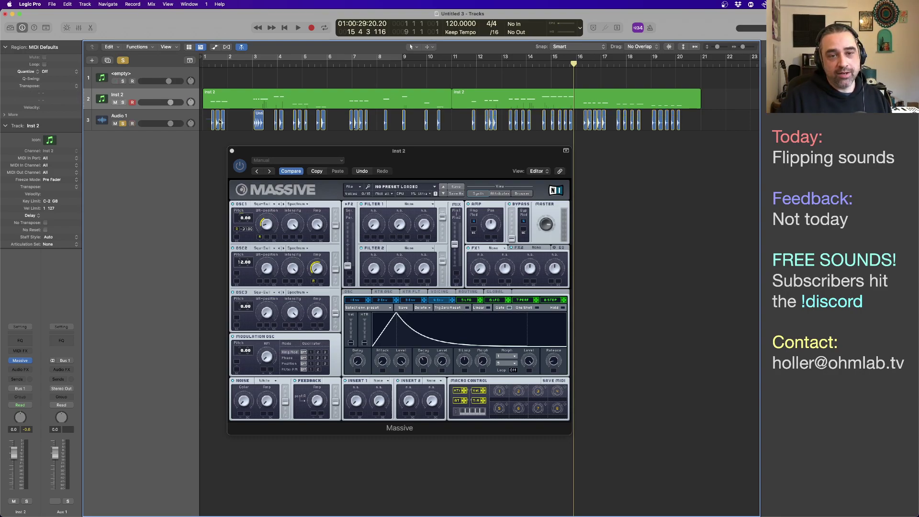
pyautogui.moveTo(458, 125); pyautogui.dragTo(717, 132)
pyautogui.click(698, 152)
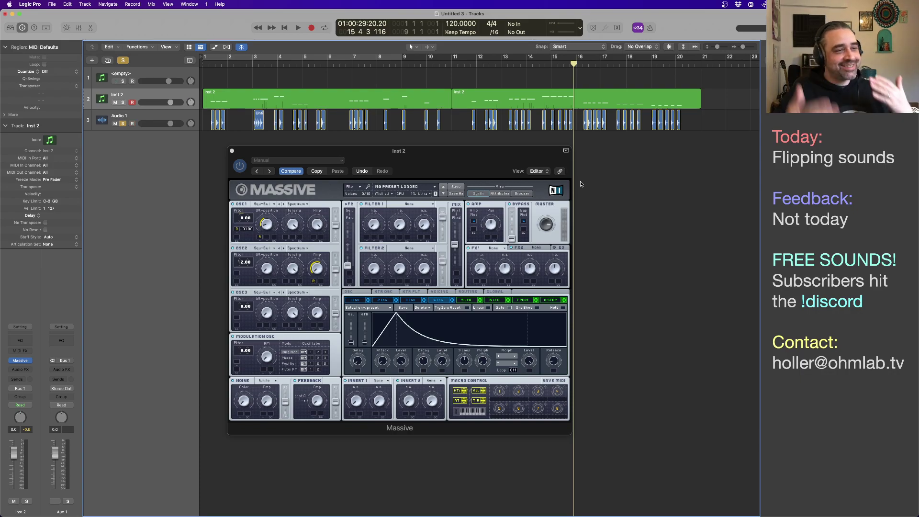
# Switch to Finder and browse the Logic project folders around ModBits II
pyautogui.press('super+Tab')
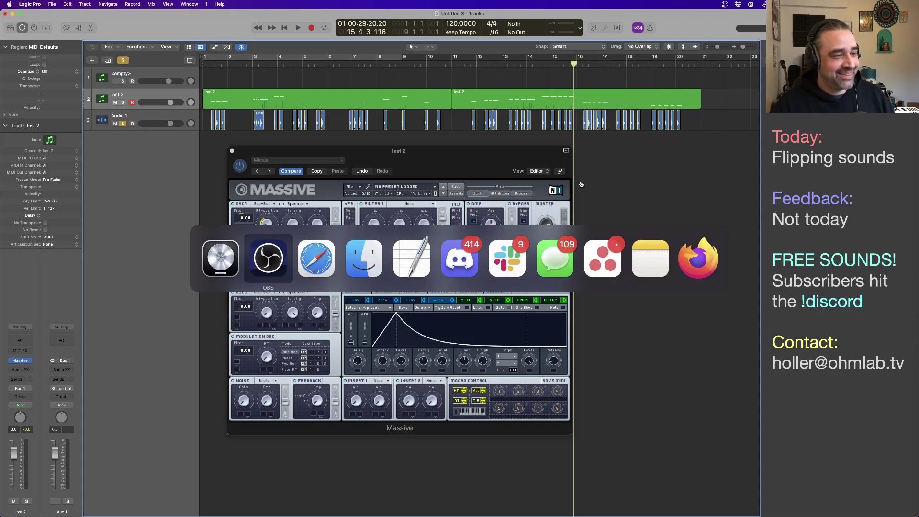
pyautogui.press('super+Tab')
pyautogui.press('super+Tab')
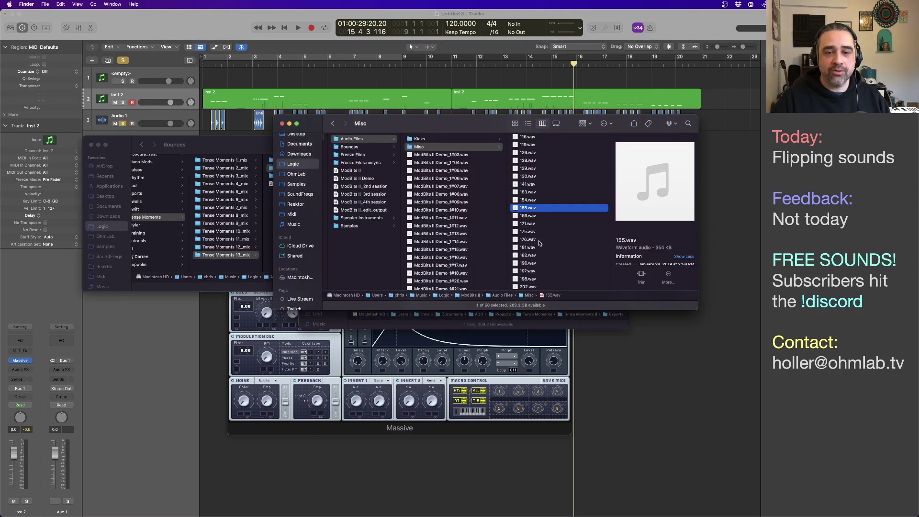
pyautogui.hscroll(-1, 540, 244)
pyautogui.hscroll(-3, 541, 244)
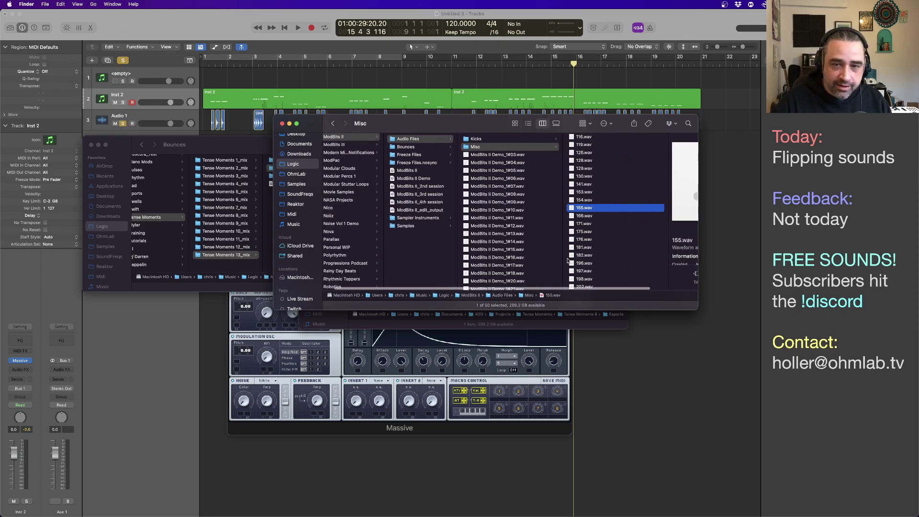
pyautogui.scroll(-3, 568, 260)
pyautogui.scroll(1, 568, 260)
pyautogui.hscroll(-1, 568, 260)
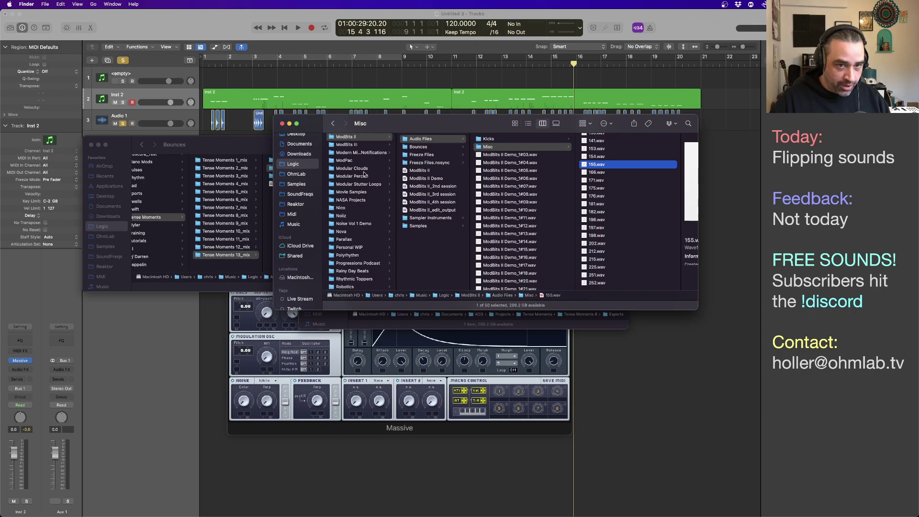
pyautogui.scroll(3, 364, 174)
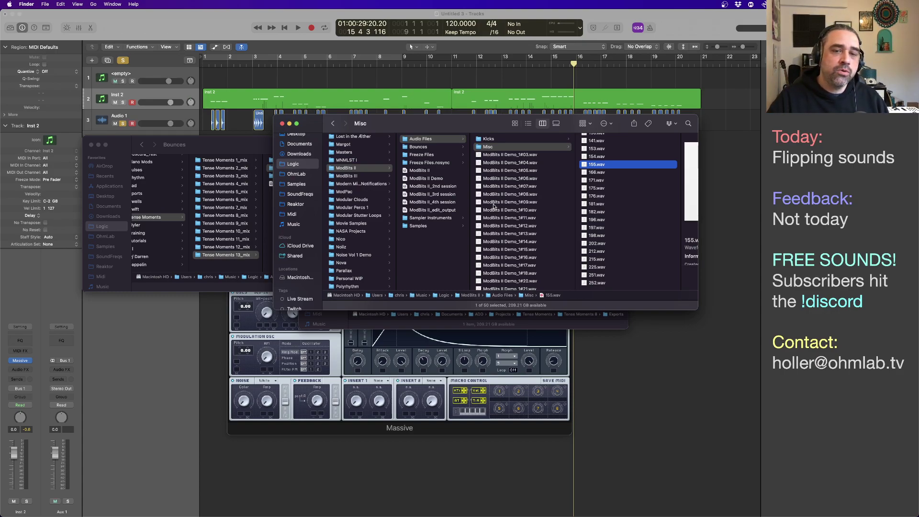
# Look through the Bounces folders of the ModBits II and ModBits III projects
pyautogui.click(438, 148)
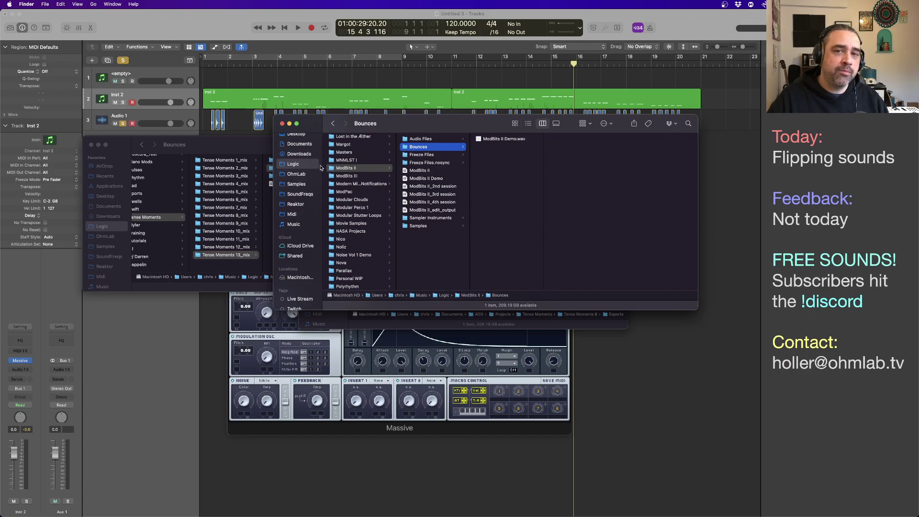
pyautogui.click(363, 177)
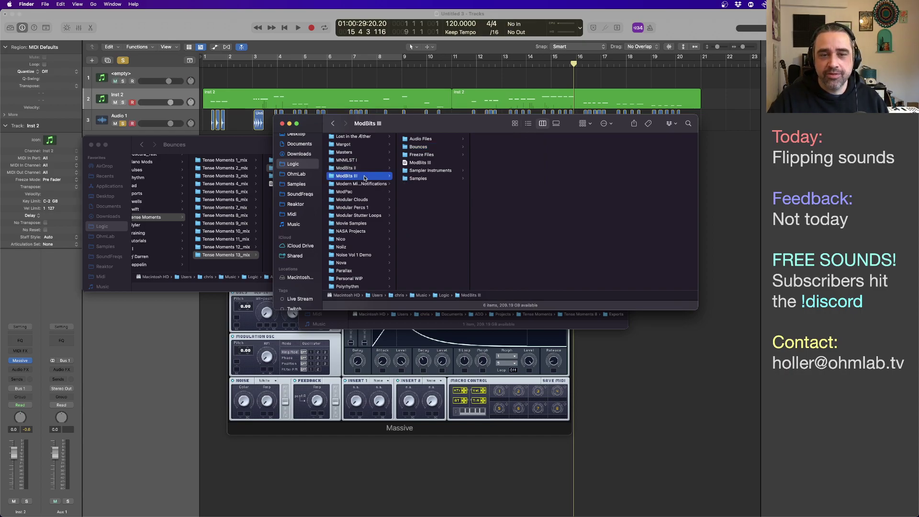
pyautogui.click(417, 149)
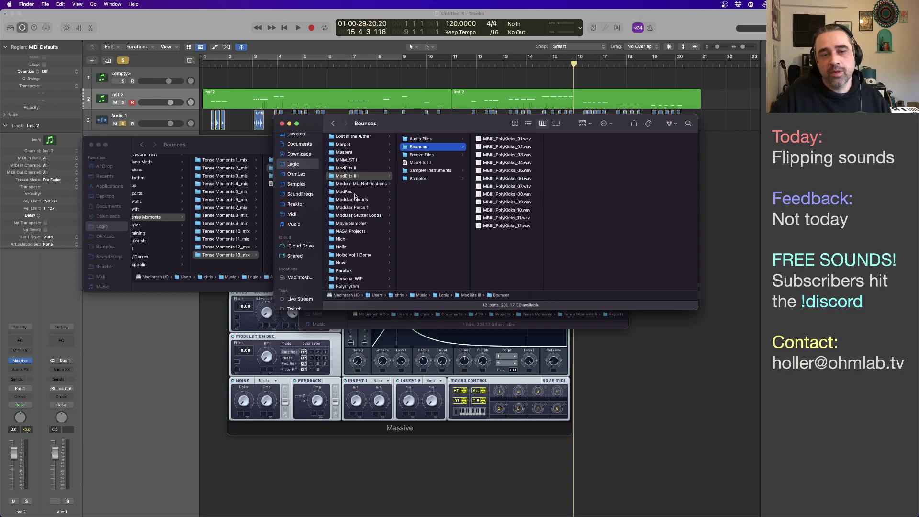
# Open the Audio Files folder of ModBits II, widening the file name column and enlarging the Finder window
pyautogui.click(355, 169)
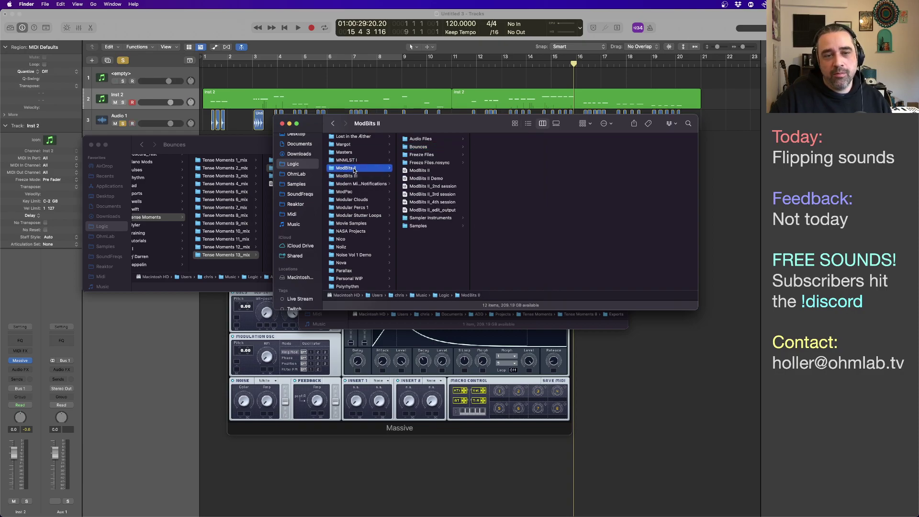
pyautogui.click(429, 138)
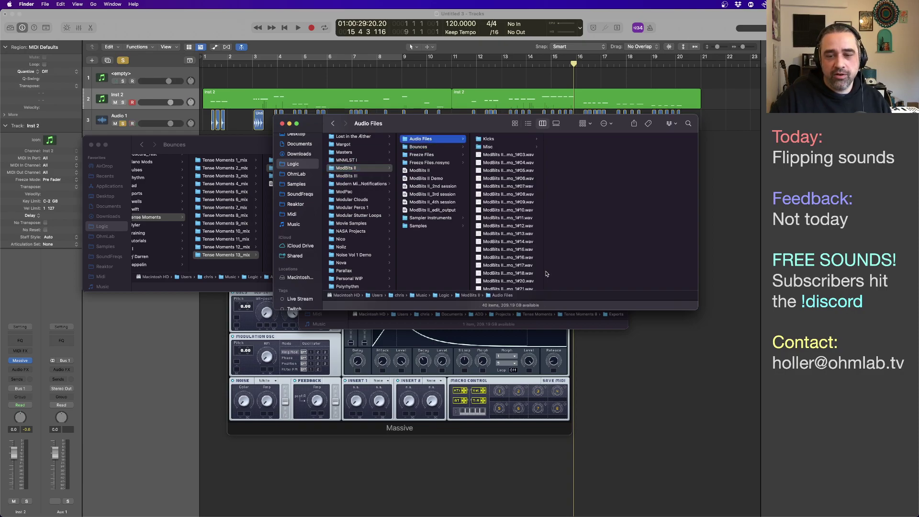
pyautogui.moveTo(543, 272); pyautogui.dragTo(632, 278)
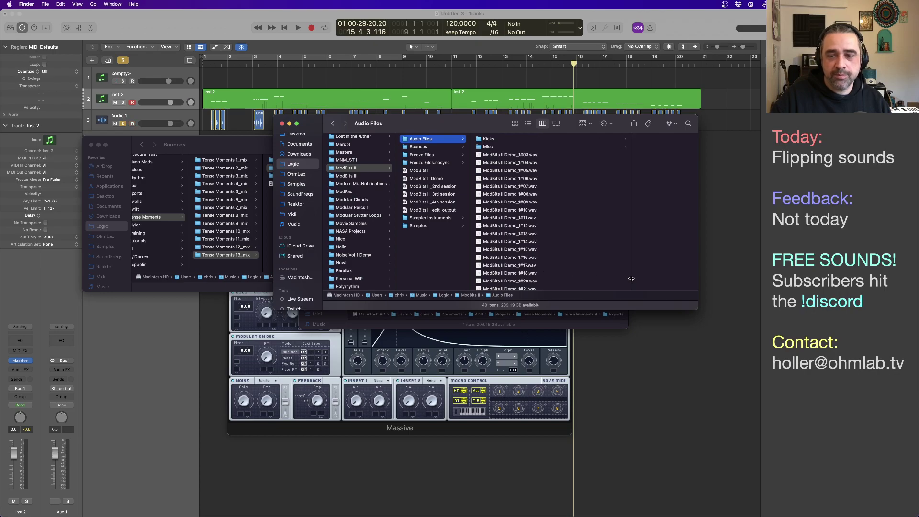
pyautogui.moveTo(697, 314); pyautogui.dragTo(751, 419)
# Preview the audio file ModBits II Demo_1#03.wav
pyautogui.click(506, 225)
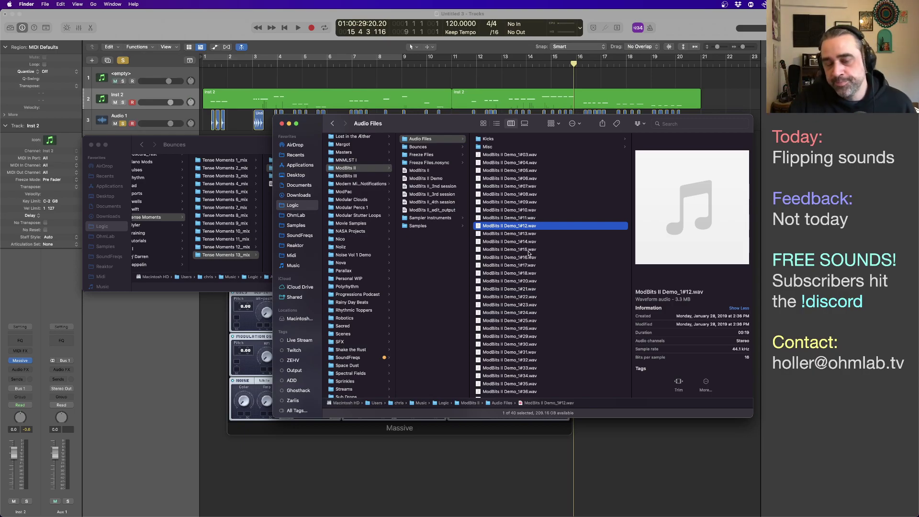
pyautogui.click(508, 155)
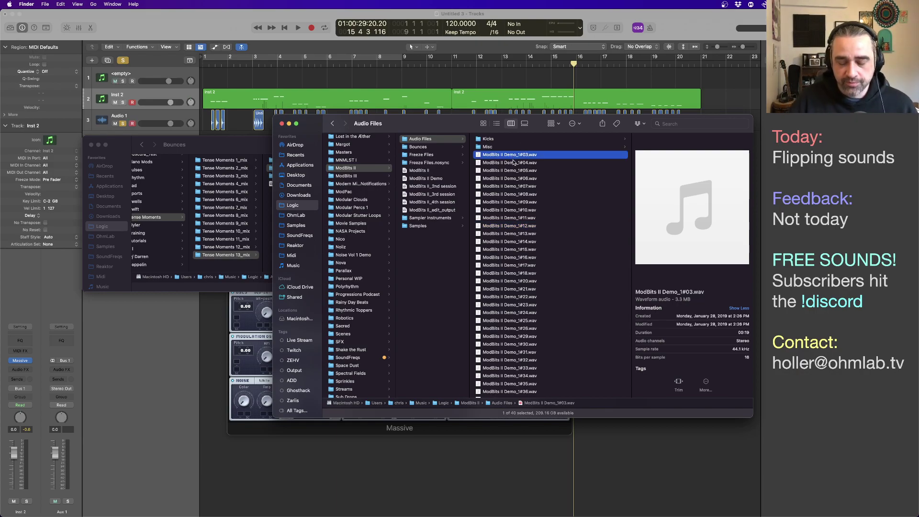
pyautogui.press('space')
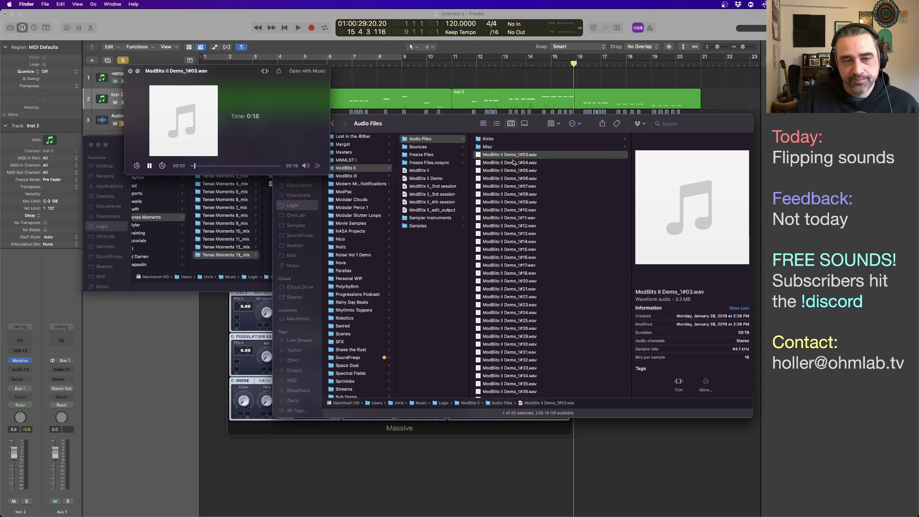
# Preview the ModBits II demo recordings from ModBits II Demo_1#04.wav to ModBits II Demo_1#07.wav, and close the preview
pyautogui.click(513, 163)
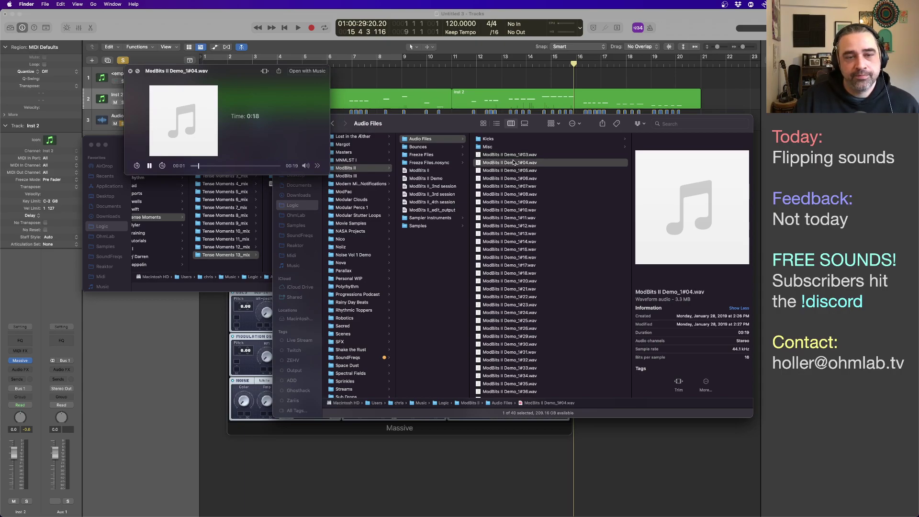
pyautogui.press('Down')
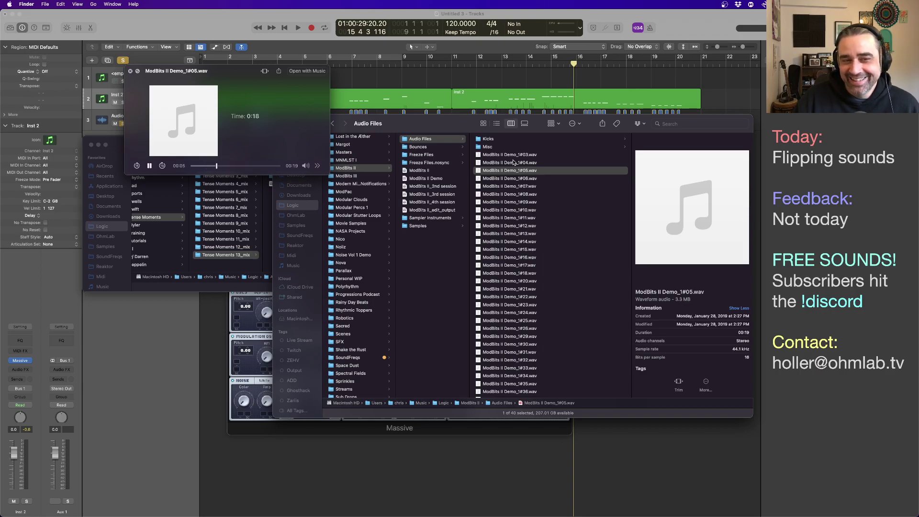
pyautogui.press('Down')
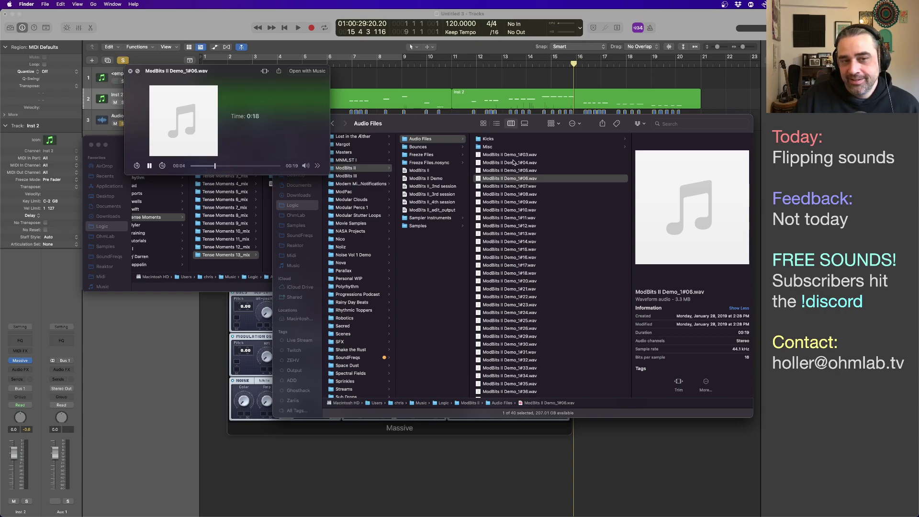
pyautogui.press('Down')
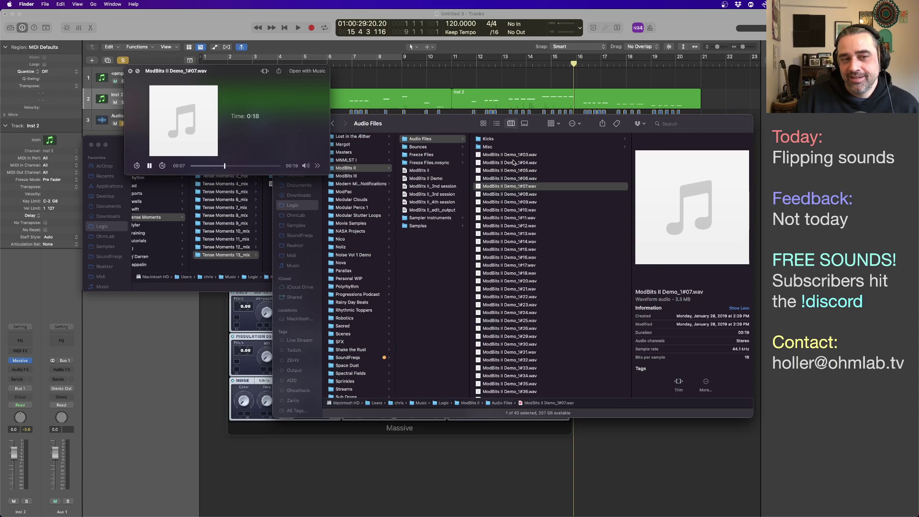
pyautogui.press('space')
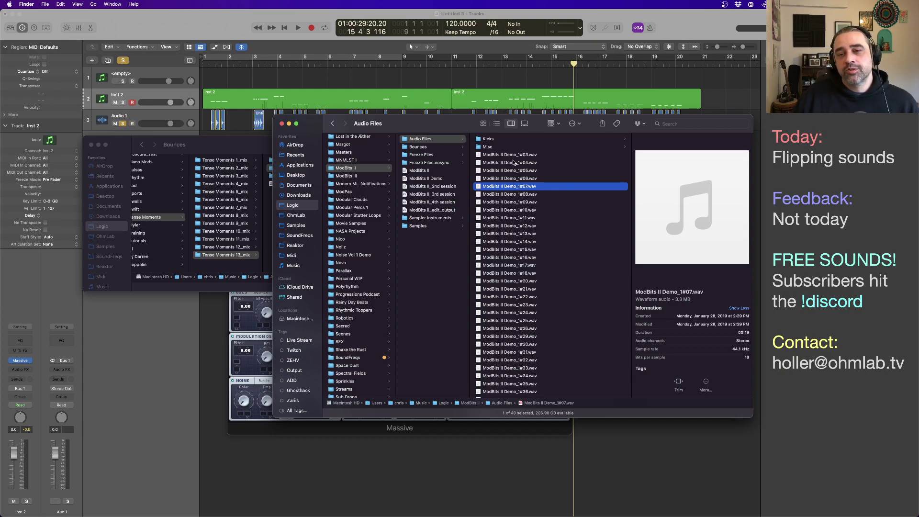
# Open the Kicks folder inside the ModBits II Audio Files folder and look through its list of samples
pyautogui.click(500, 139)
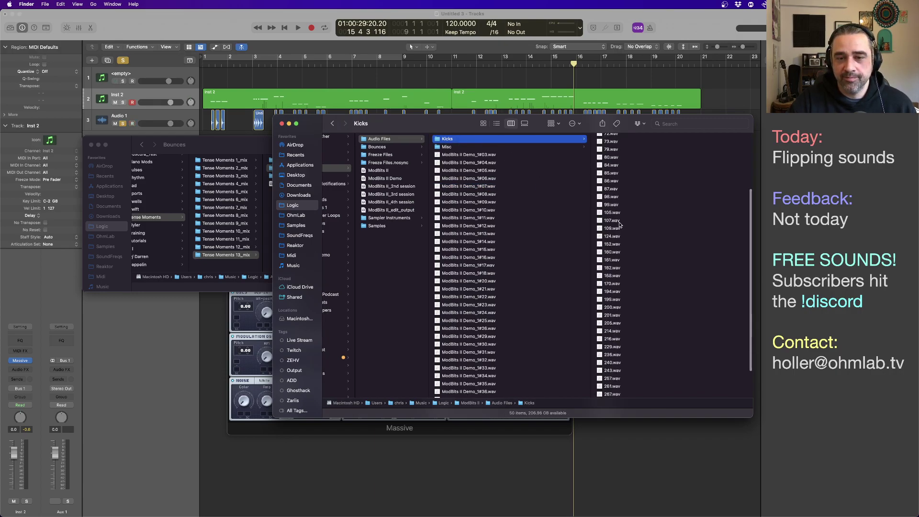
pyautogui.scroll(-3, 621, 201)
pyautogui.scroll(3, 621, 172)
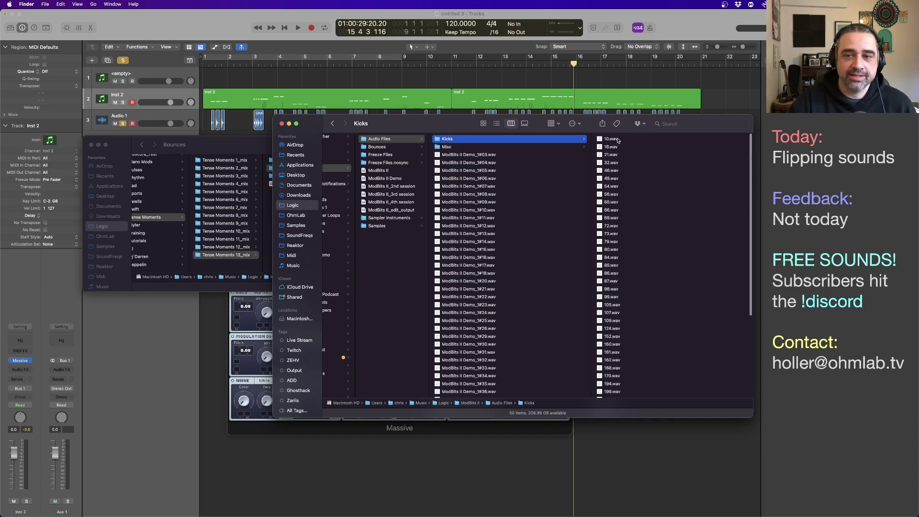
# Preview the kick samples one after another from 10.wav to 66.wav, and close the preview
pyautogui.click(618, 139)
pyautogui.press('space')
pyautogui.press('Down')
pyautogui.press('Down')
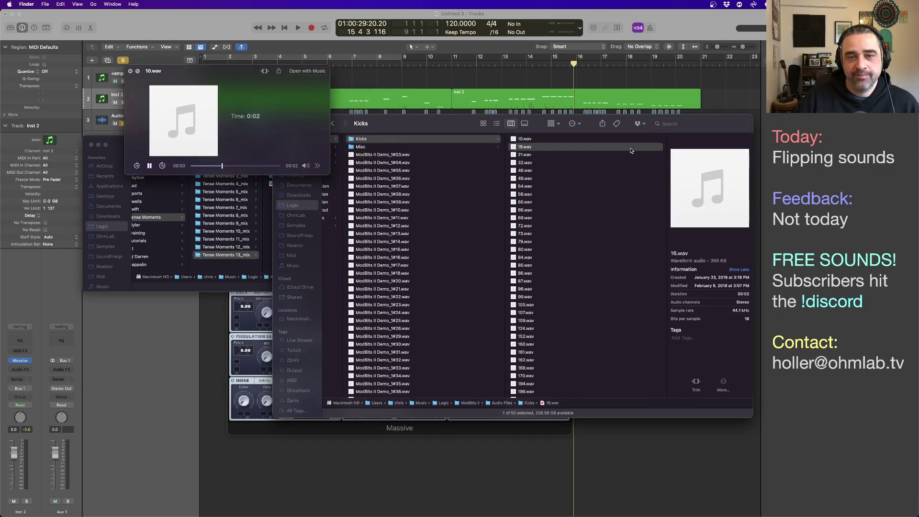
pyautogui.press('Down')
pyautogui.press('Down')
pyautogui.press('Down')
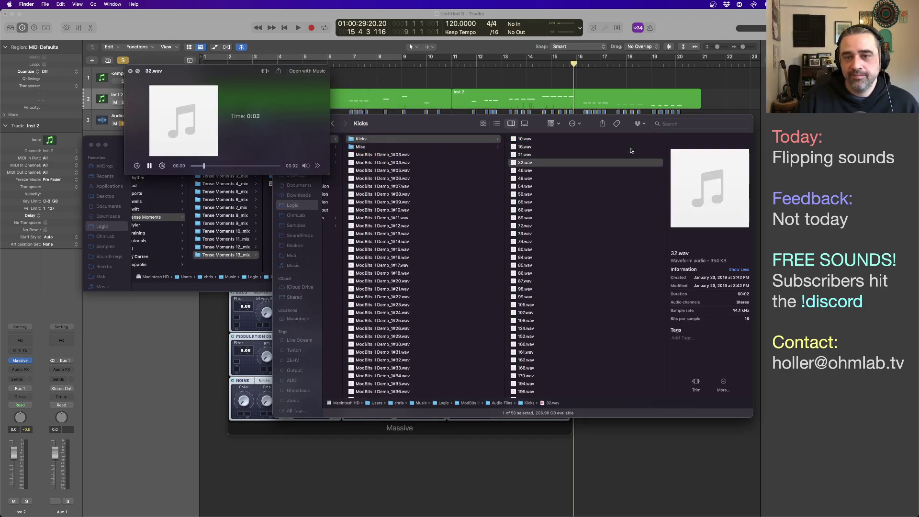
pyautogui.press('Down')
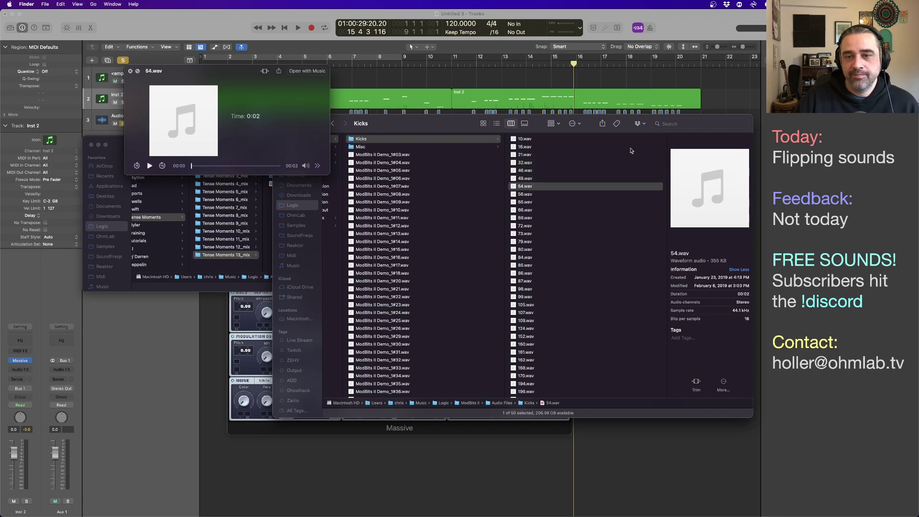
pyautogui.press('Down')
pyautogui.press('Down')
pyautogui.press('Down')
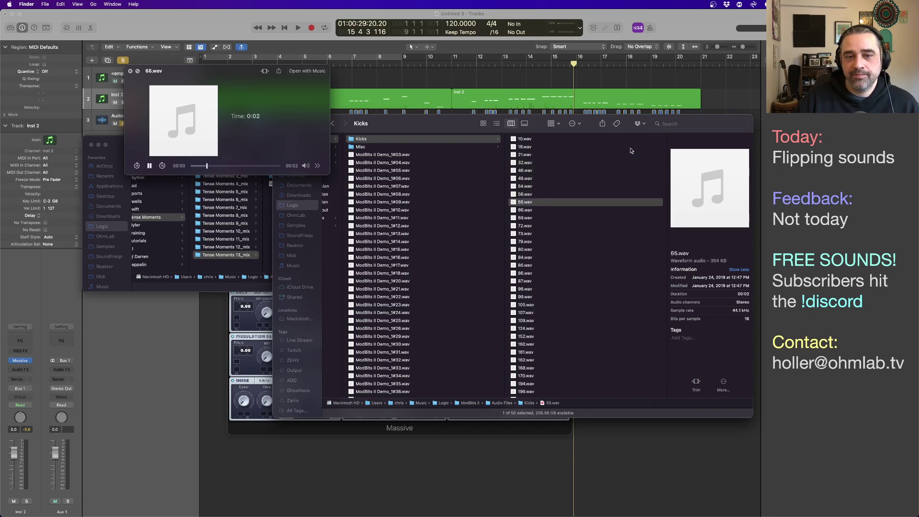
pyautogui.press('space')
# Open the Percs folder, preview its samples one after another from 6.wav to 53.wav, and close the preview
pyautogui.scroll(-5, 459, 192)
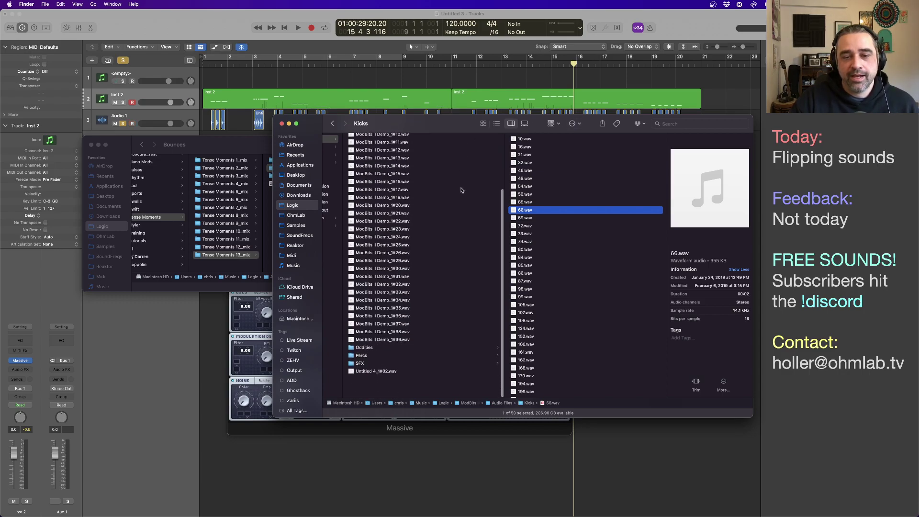
pyautogui.click(398, 374)
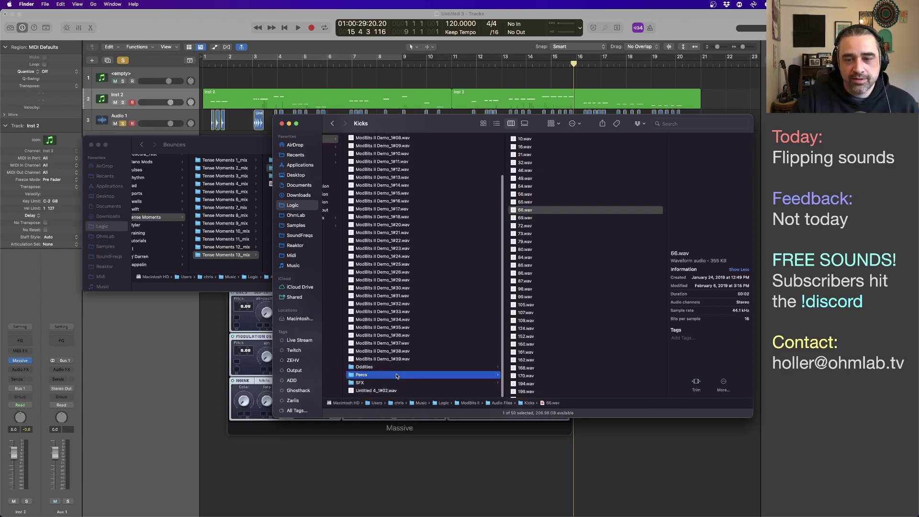
pyautogui.click(537, 142)
pyautogui.press('space')
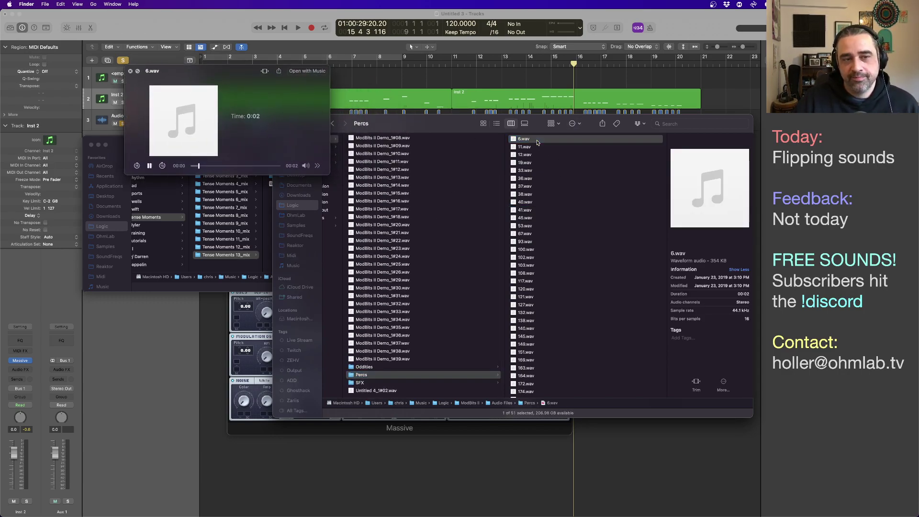
pyautogui.press('Down')
pyautogui.press('Down')
pyautogui.press('Down')
pyautogui.press('Down')
pyautogui.press('Down')
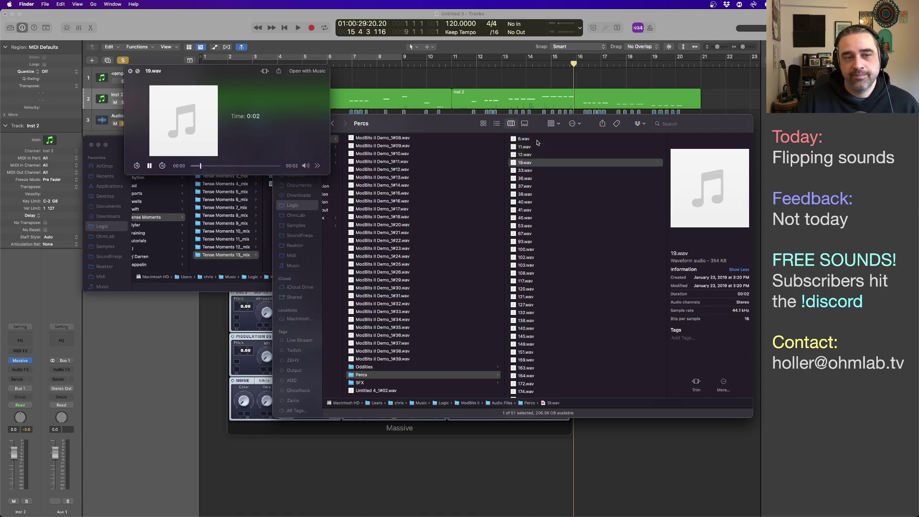
pyautogui.press('Down')
pyautogui.press('Down')
pyautogui.press('Down')
pyautogui.press('Down')
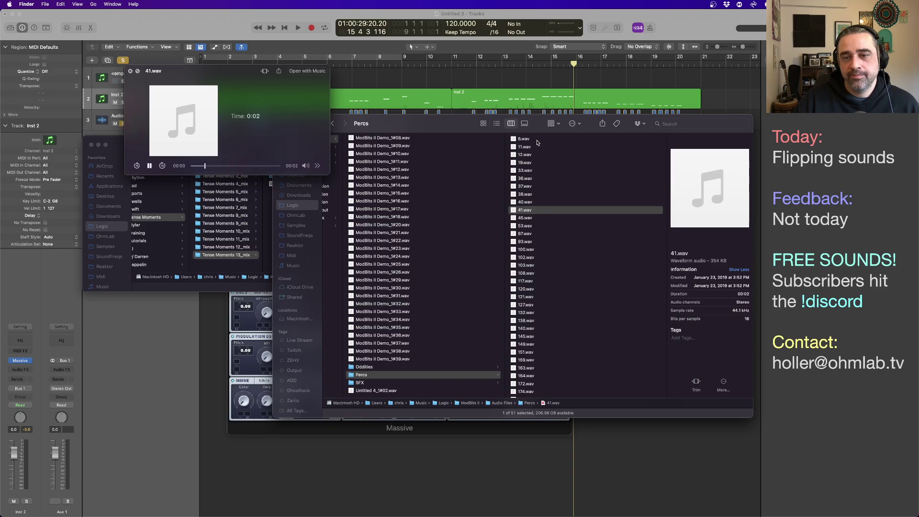
pyautogui.press('Down')
pyautogui.press('Down')
pyautogui.press('space')
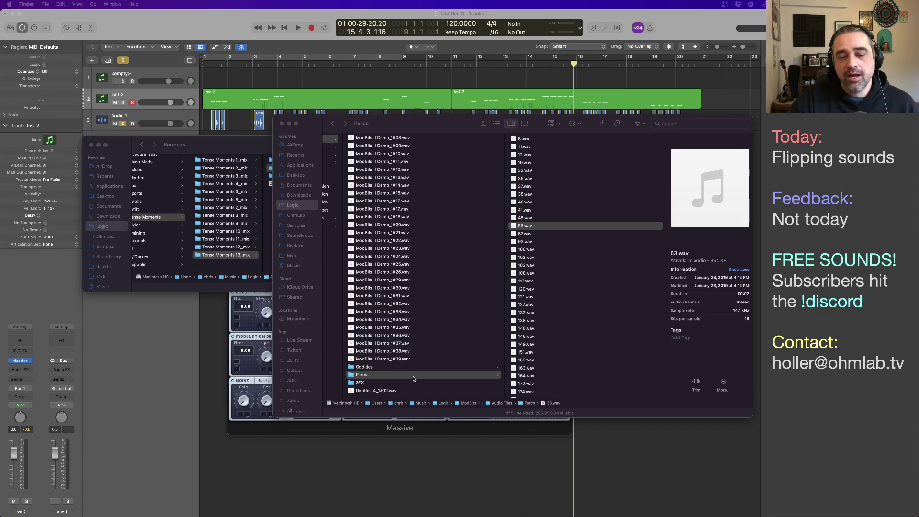
# Open the Misc folder inside the ModBits II Audio Files folder
pyautogui.scroll(5, 431, 364)
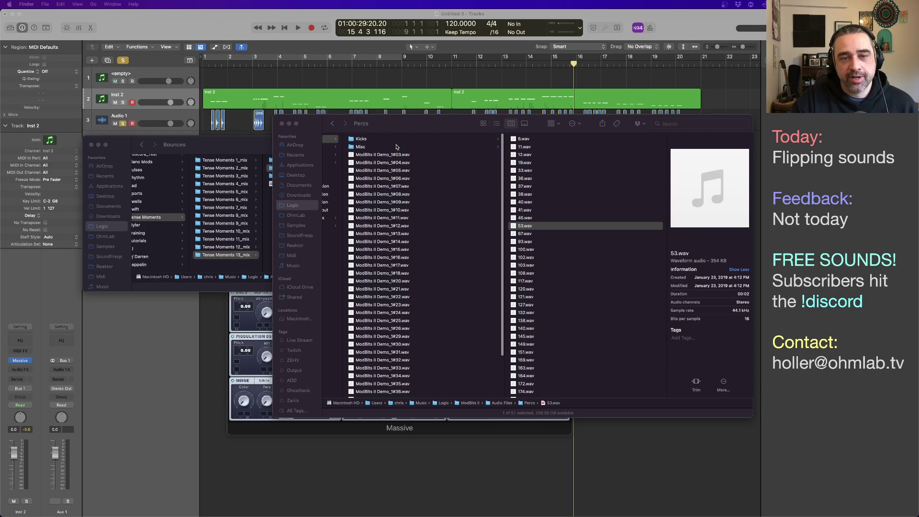
pyautogui.click(397, 147)
pyautogui.click(382, 148)
# Check the Audio Files folder of the ModBits III project
pyautogui.hscroll(-5, 423, 191)
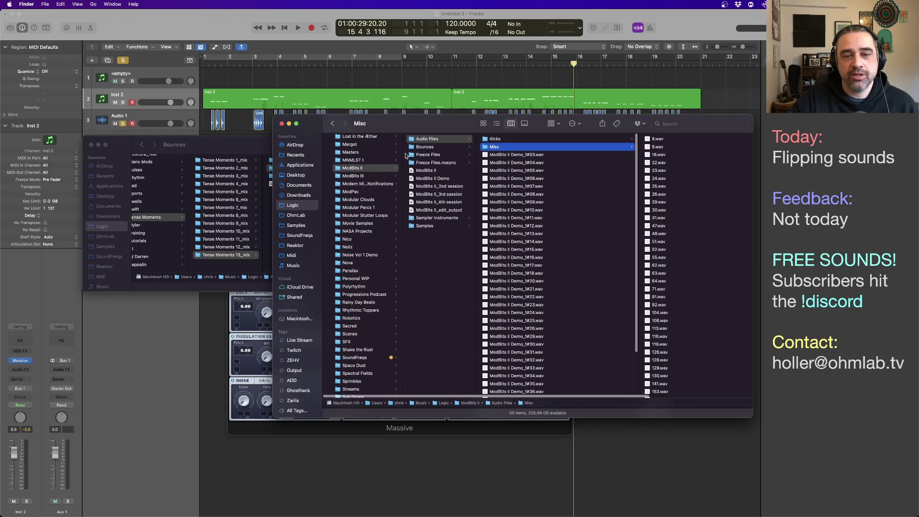
pyautogui.click(346, 176)
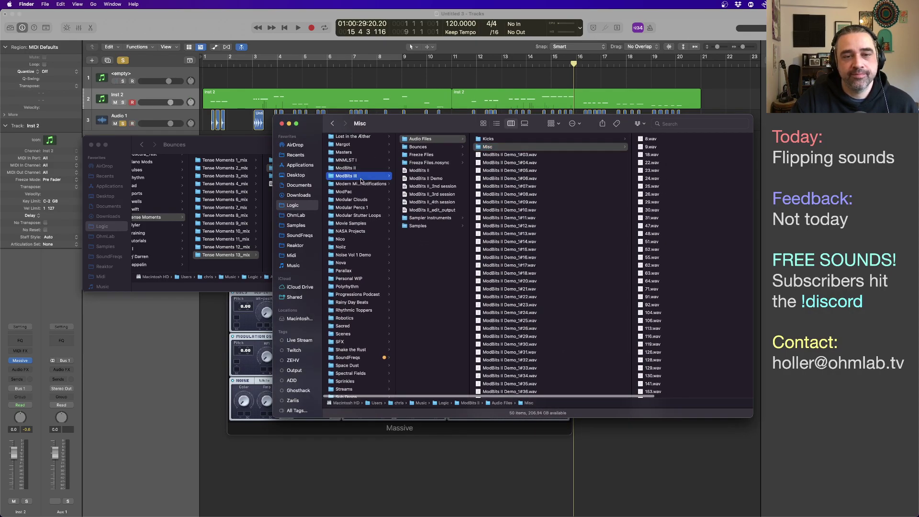
pyautogui.click(422, 139)
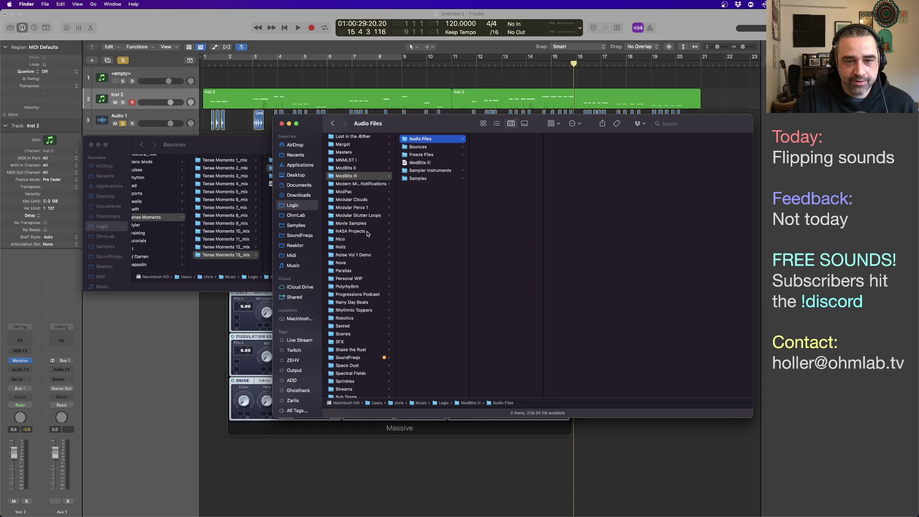
# Open the Audio Files folder of the Modular Percs 1 project and look through its recordings
pyautogui.click(366, 208)
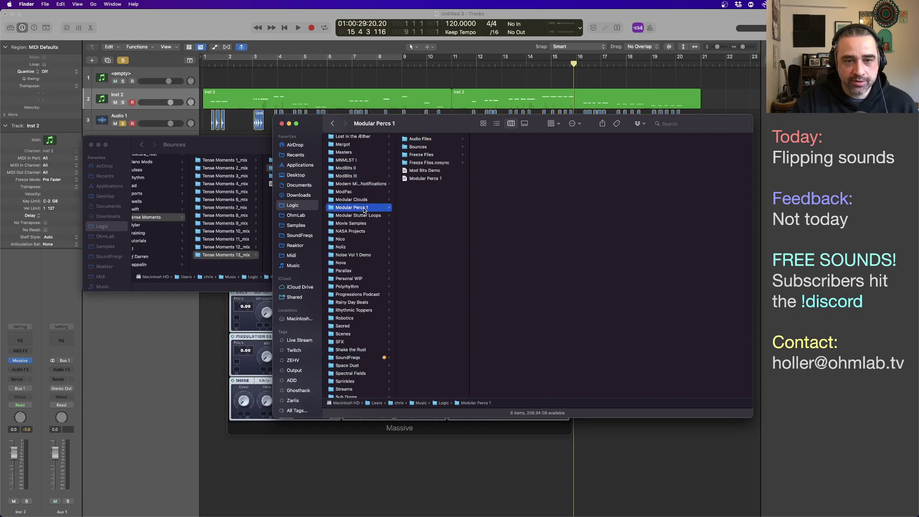
pyautogui.click(425, 140)
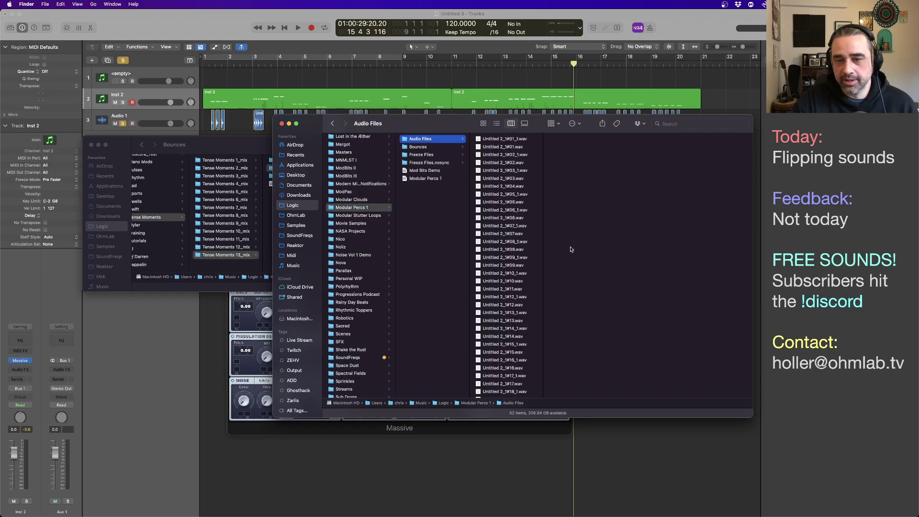
pyautogui.scroll(-6, 538, 330)
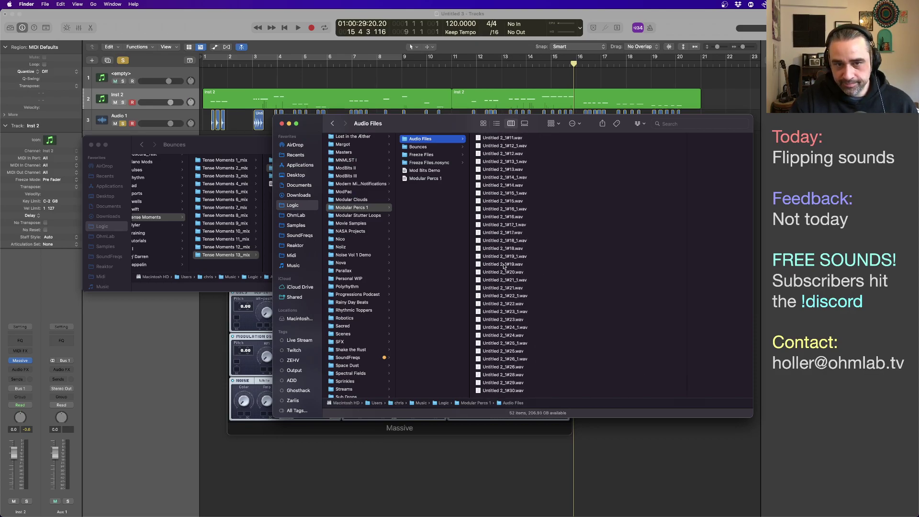
pyautogui.scroll(3, 505, 266)
# Check the Demo folder inside the Modular Percs 1 Bounces folder, and the project's Freeze Files folder
pyautogui.click(438, 147)
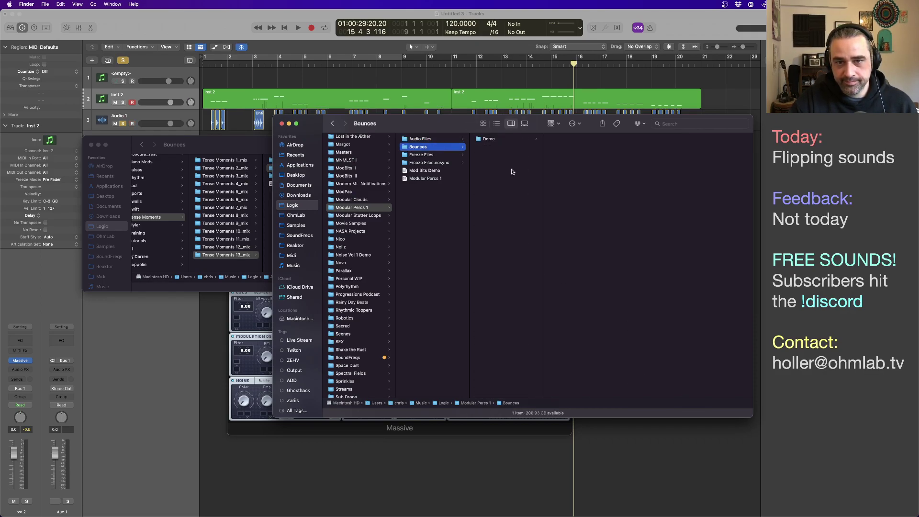
pyautogui.click(500, 139)
pyautogui.click(439, 154)
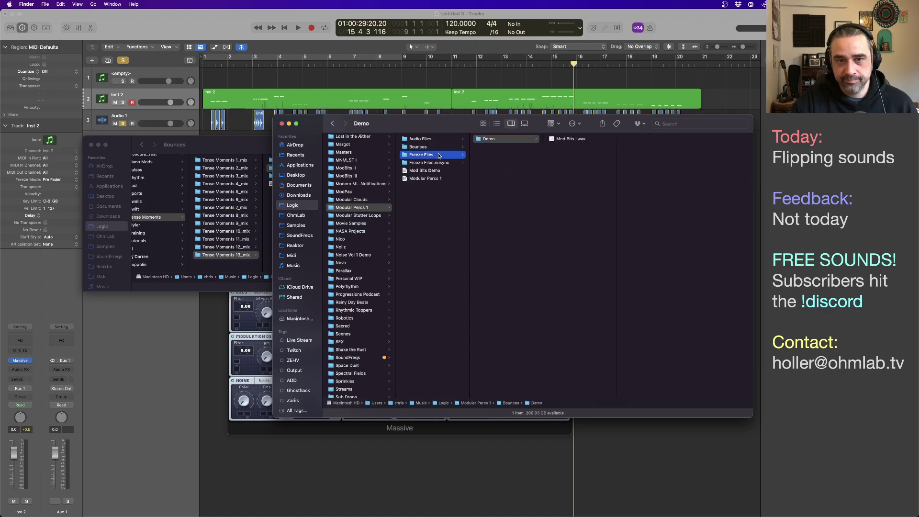
# Preview the recording Untitled 2_1#01_1.wav from the Modular Percs 1 Audio Files folder, and close the preview
pyautogui.click(437, 139)
pyautogui.click(498, 139)
pyautogui.press('space')
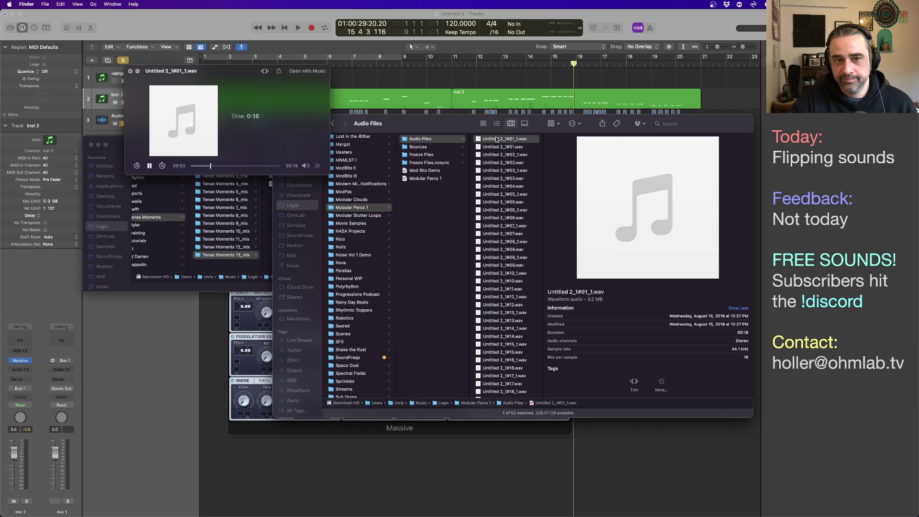
pyautogui.press('space')
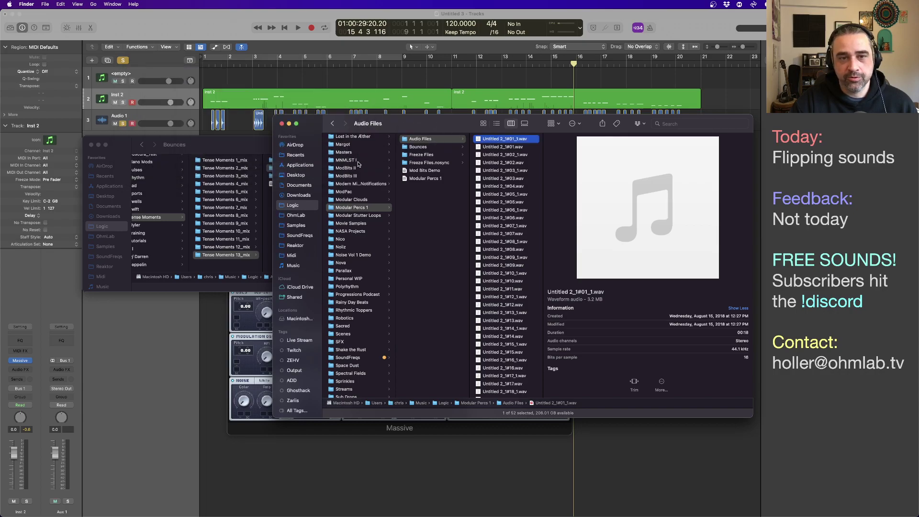
# Select 8.wav in the Misc folder of ModBits II's Audio Files, reposition the Finder window and widen the sample name column
pyautogui.click(358, 168)
pyautogui.click(421, 138)
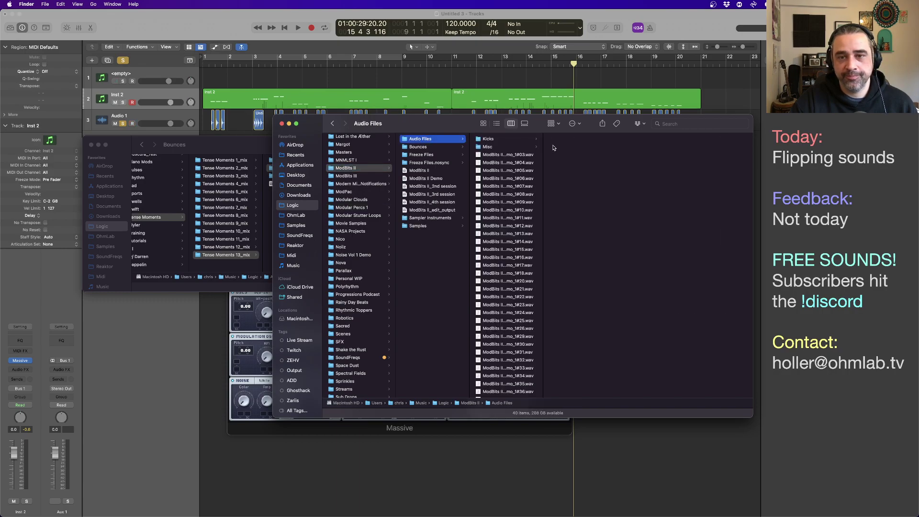
pyautogui.click(491, 148)
pyautogui.click(566, 140)
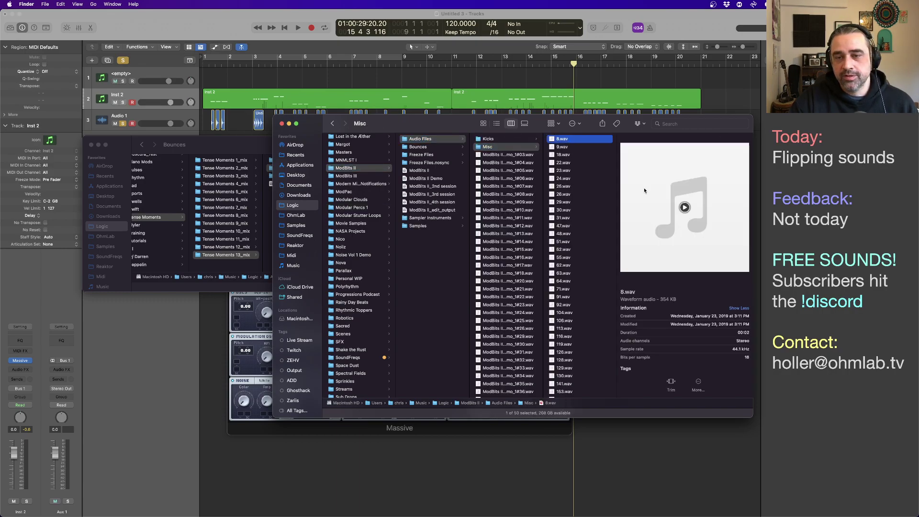
pyautogui.moveTo(469, 124); pyautogui.dragTo(328, 77)
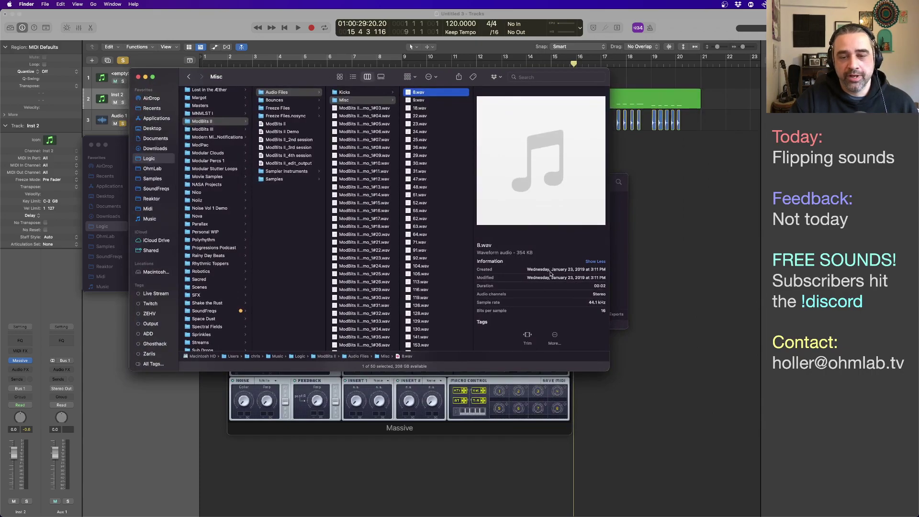
pyautogui.moveTo(473, 294); pyautogui.dragTo(582, 299)
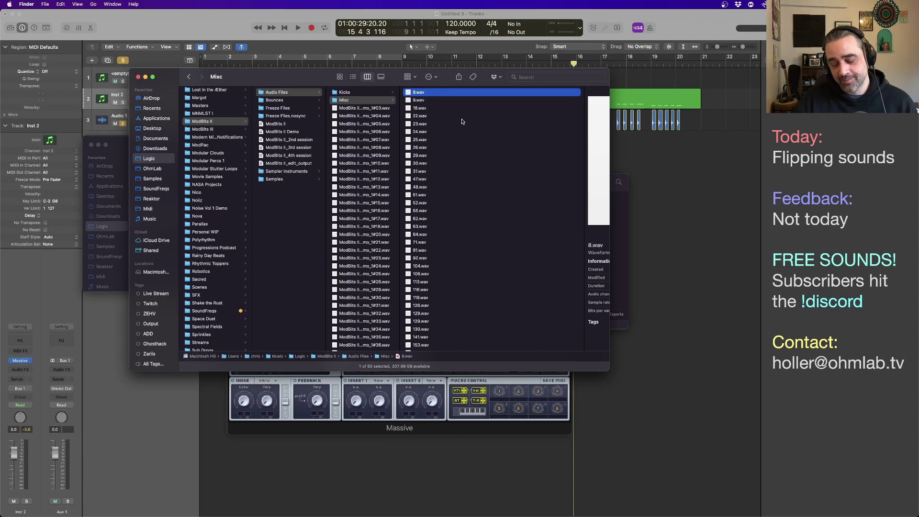
# Audition the samples in the ModBits II Misc folder one after another, from 8.wav through 51.wav
pyautogui.press('space')
pyautogui.press('Down')
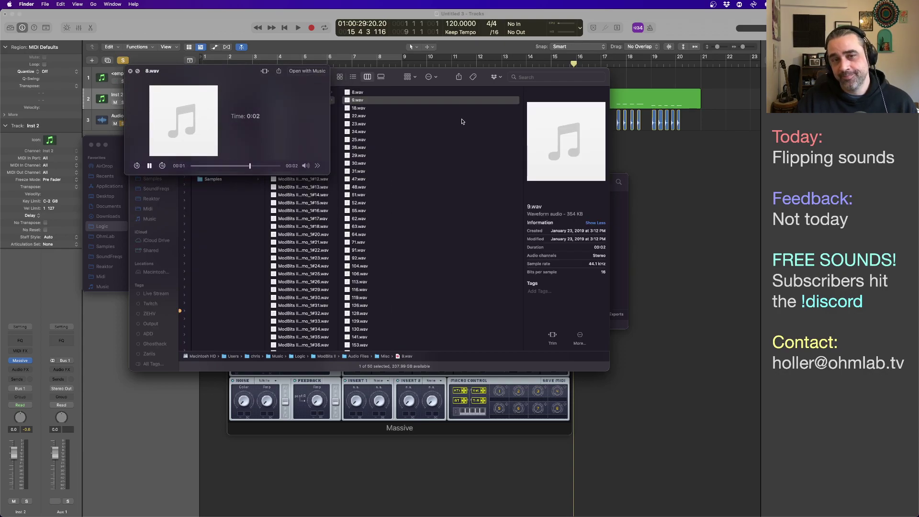
pyautogui.press('Down')
pyautogui.press('Down')
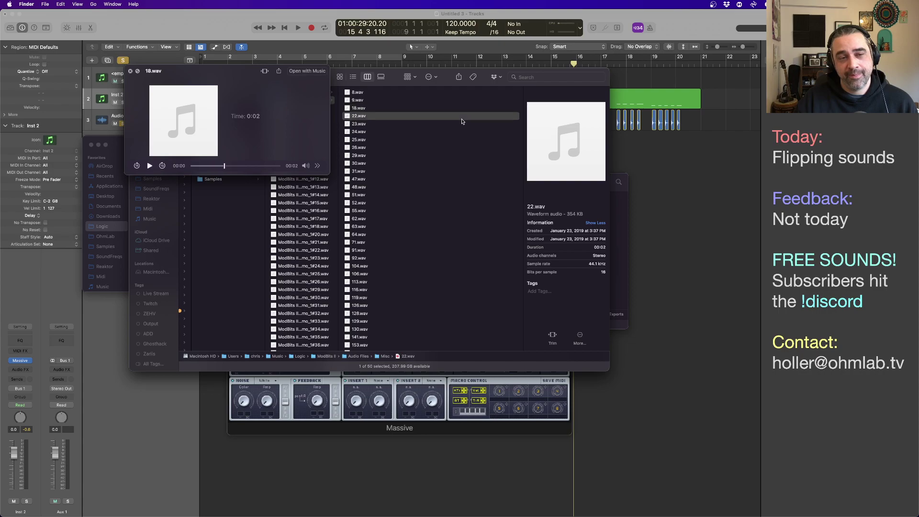
pyautogui.press('Down')
pyautogui.press('Down')
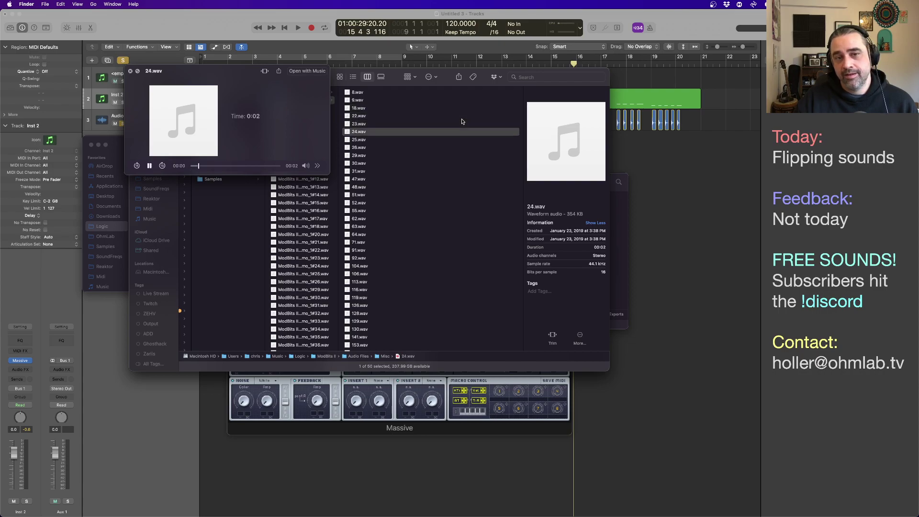
pyautogui.press('Down')
pyautogui.press('Down')
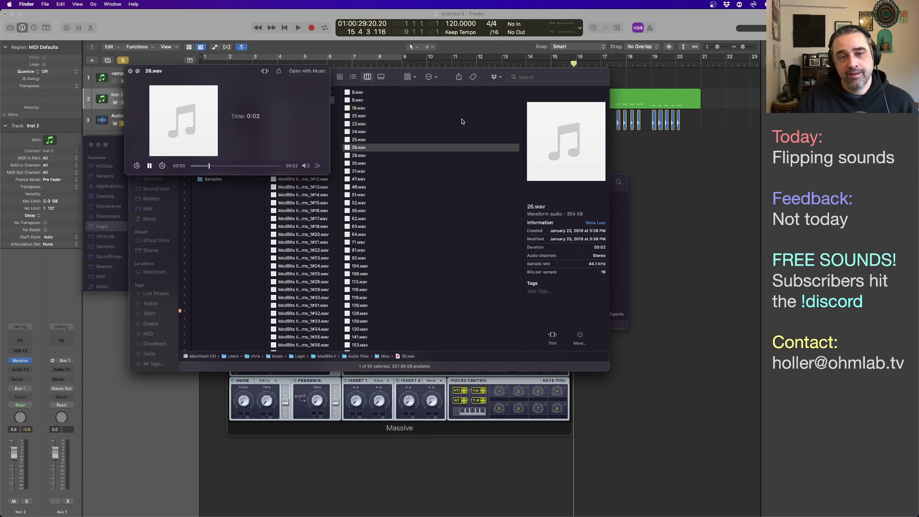
pyautogui.press('Down')
pyautogui.press('Down')
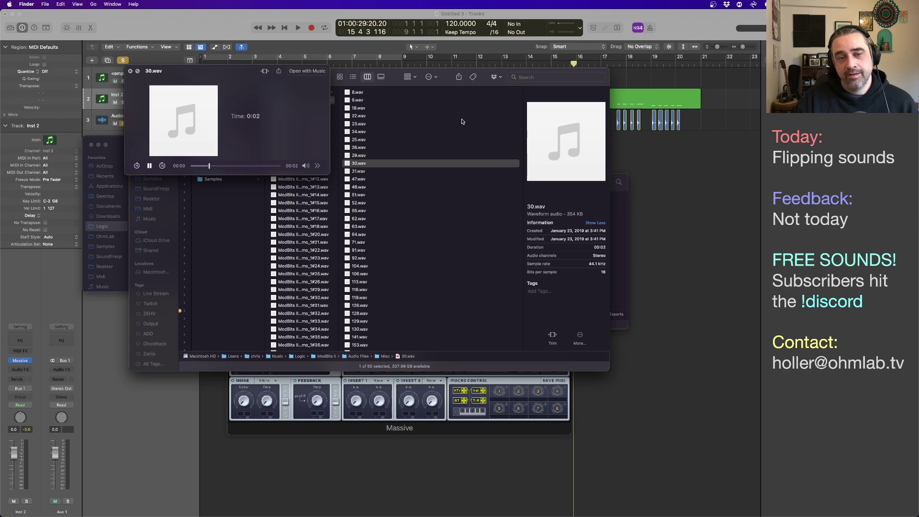
pyautogui.press('Down')
pyautogui.press('Down')
pyautogui.press('Down')
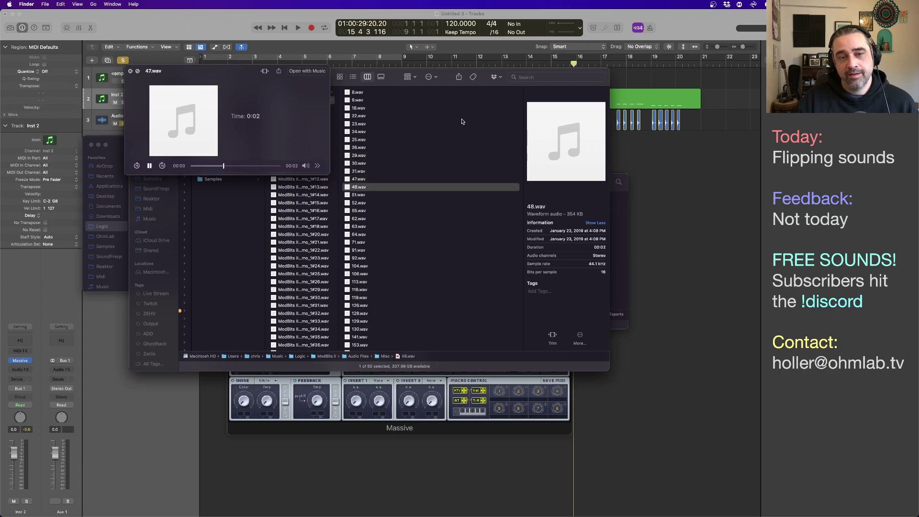
pyautogui.press('Down')
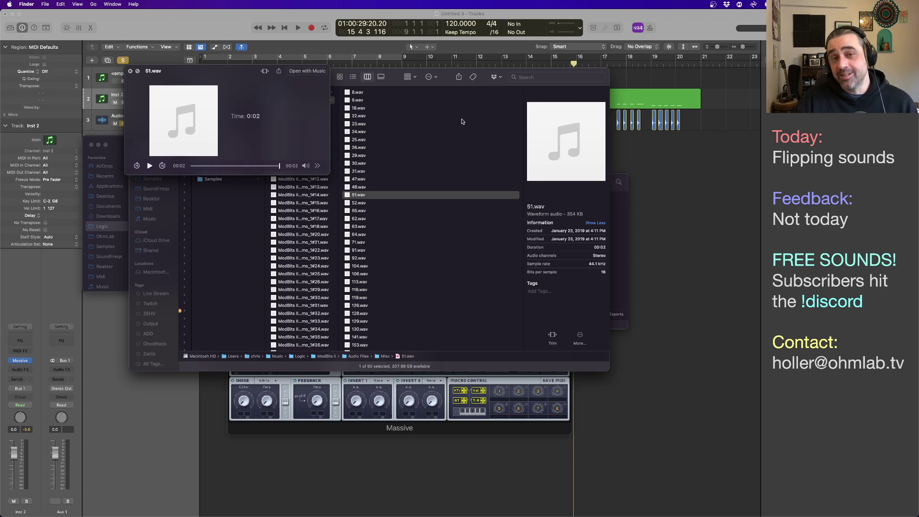
# Reopen the preview of 51.wav, continue auditioning the Misc samples one by one through 128.wav, and close the preview
pyautogui.press('space')
pyautogui.press('space')
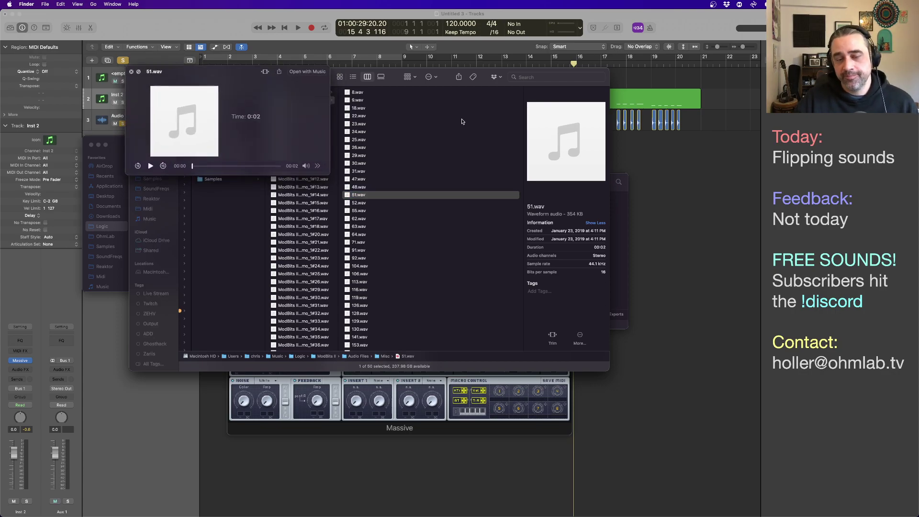
pyautogui.press('Down')
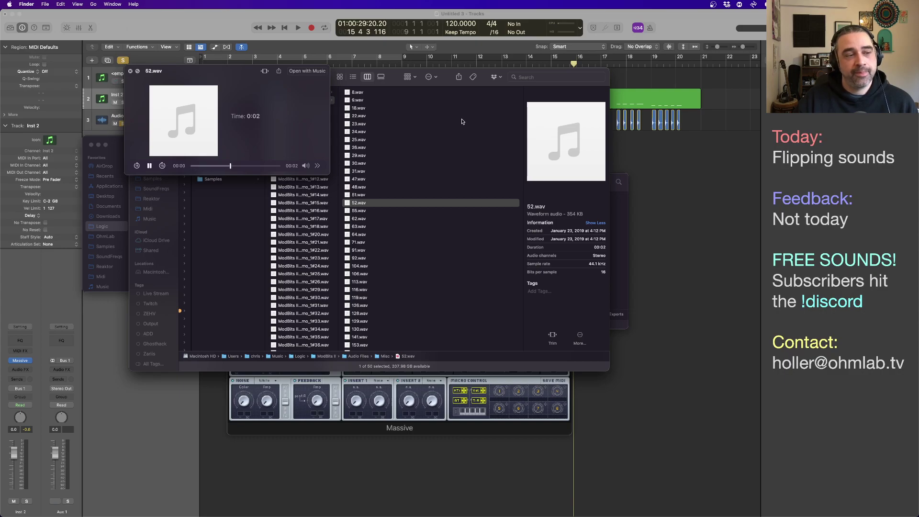
pyautogui.press('Down')
pyautogui.press('Down')
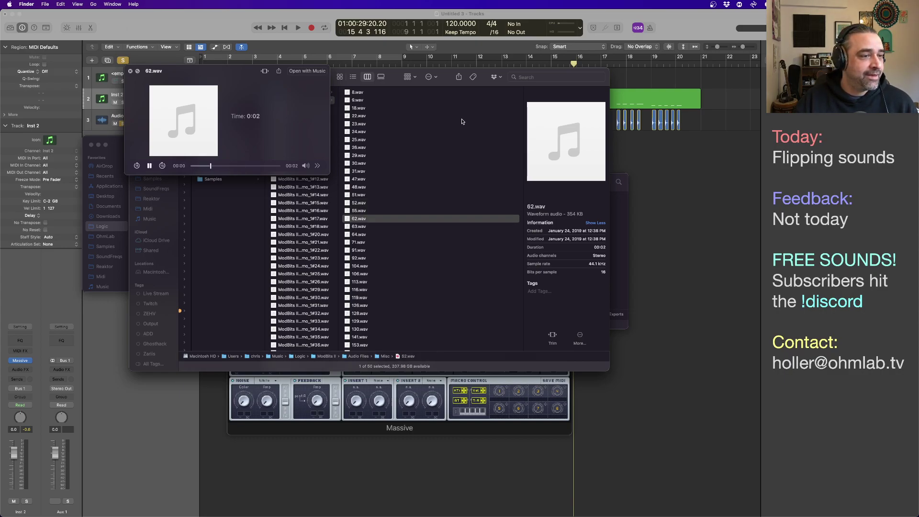
pyautogui.press('Down')
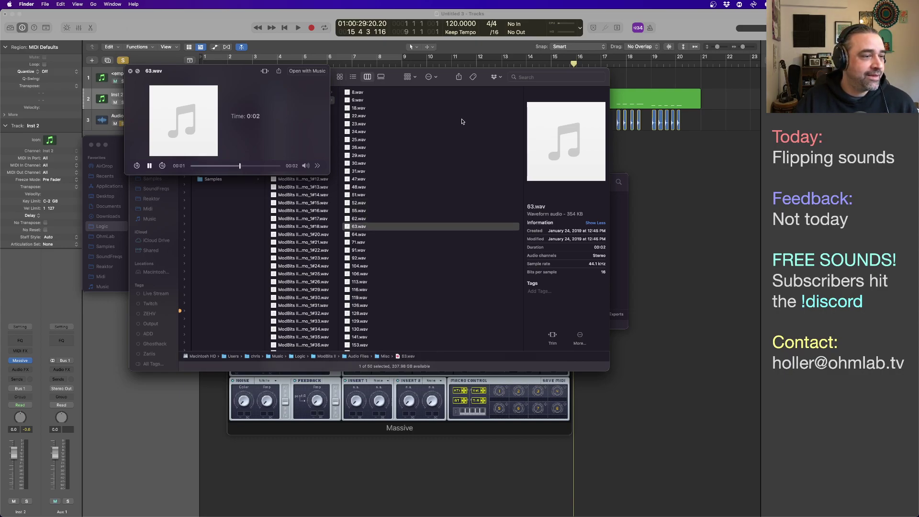
pyautogui.press('Down')
pyautogui.press('Down')
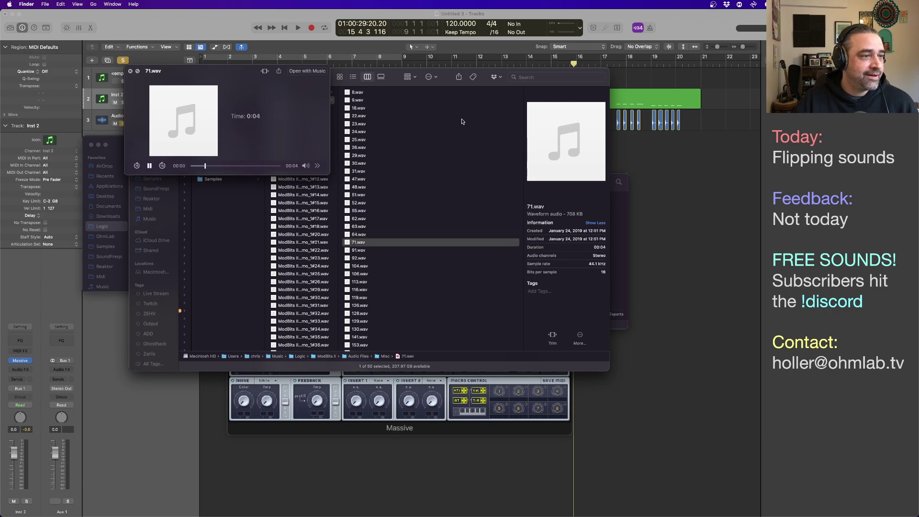
pyautogui.press('Down')
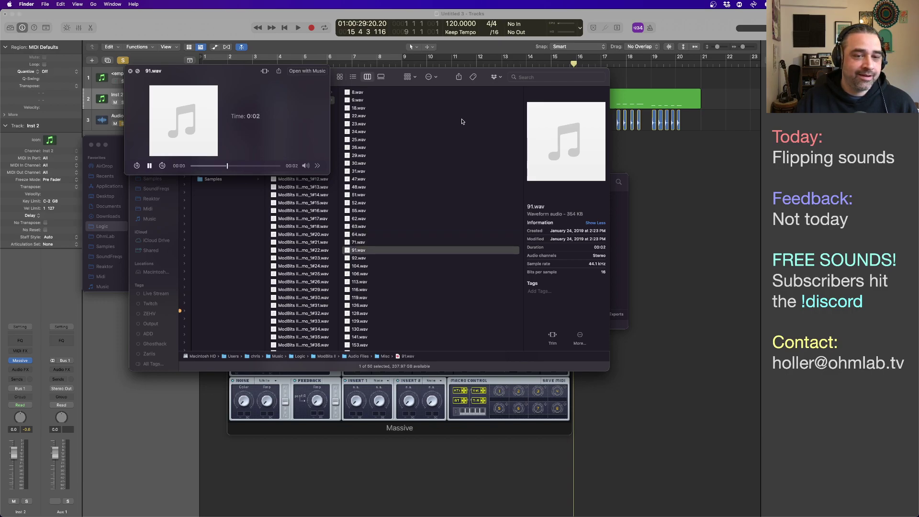
pyautogui.press('Down')
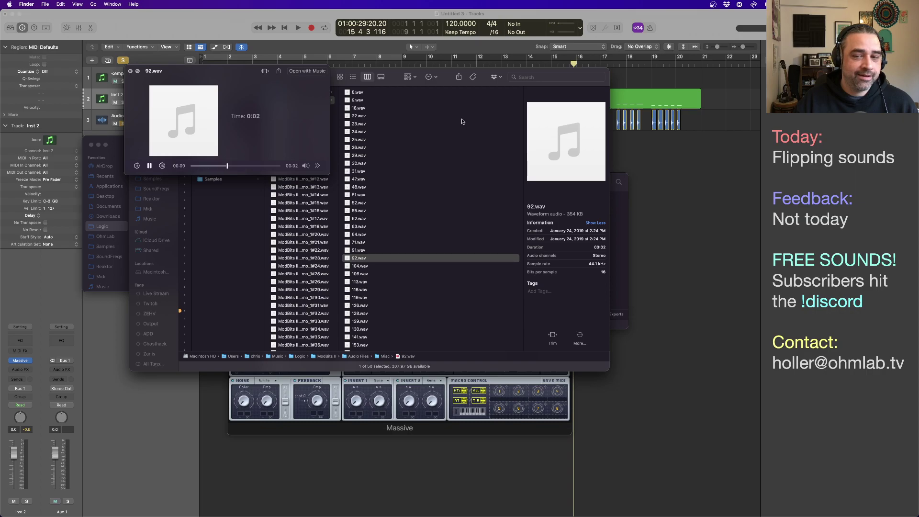
pyautogui.press('Down')
pyautogui.press('Down')
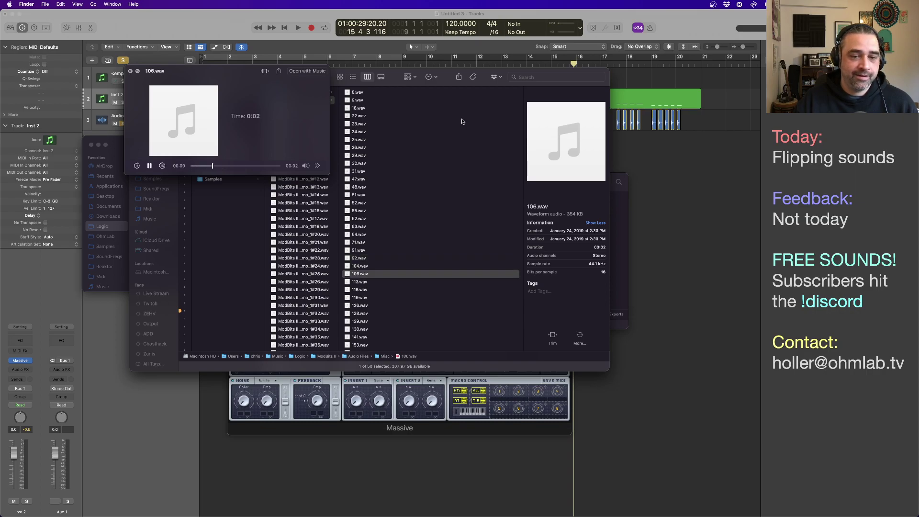
pyautogui.press('Down')
pyautogui.press('Down')
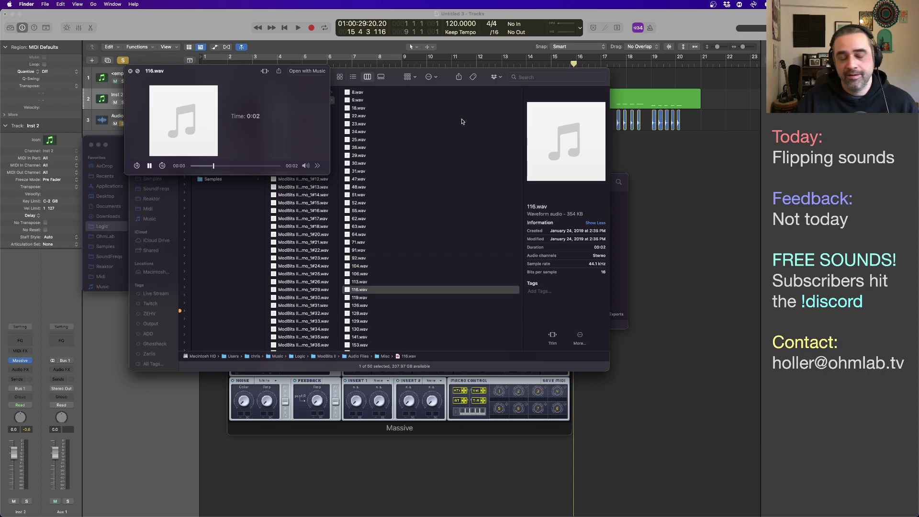
pyautogui.press('Down')
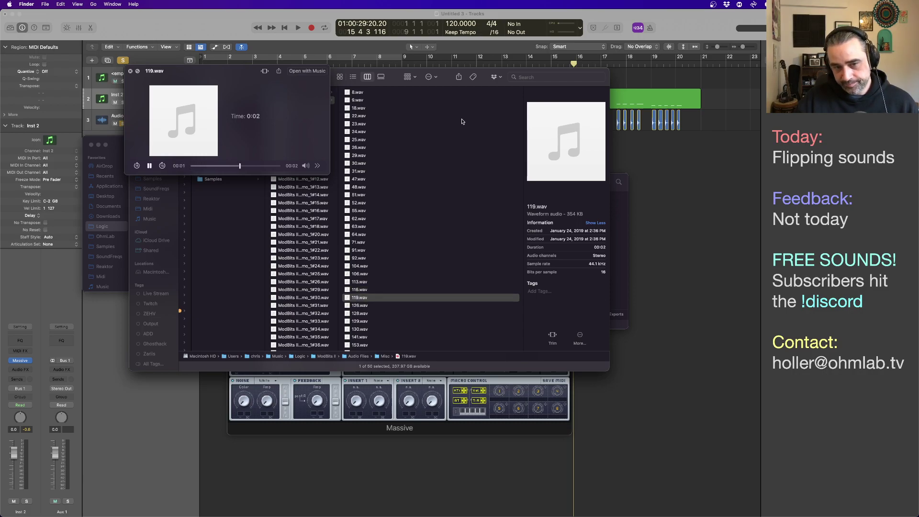
pyautogui.press('Down')
pyautogui.press('Down')
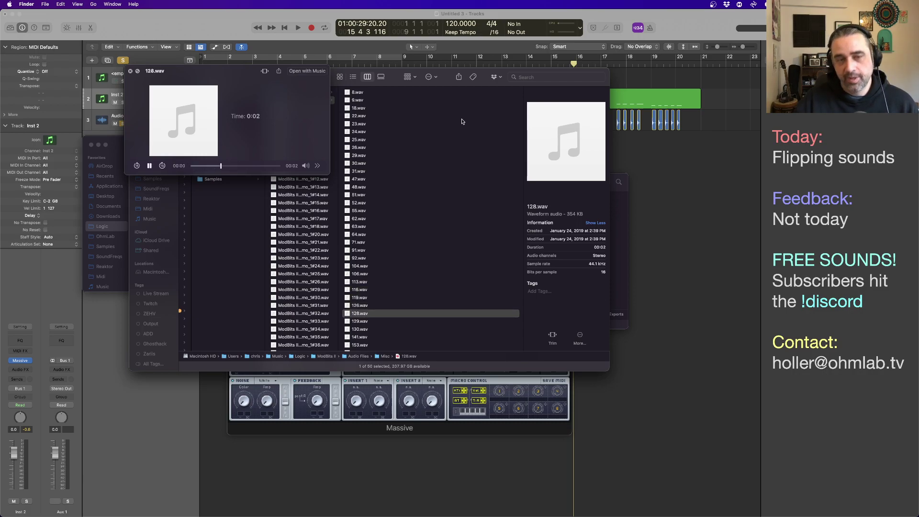
pyautogui.press('space')
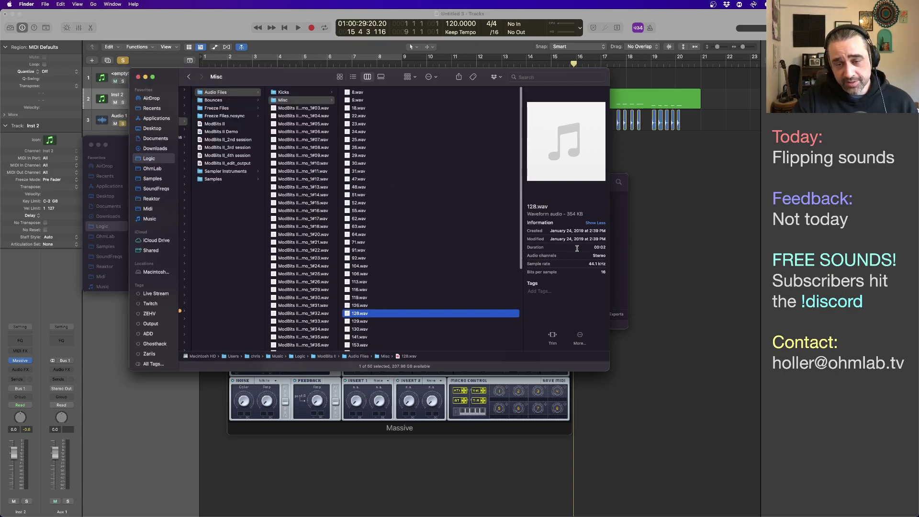
# Highlight the year in the creation date of 128.wav in the file information
pyautogui.moveTo(584, 231)
pyautogui.mouseDown()
pyautogui.moveTo(550, 231)
pyautogui.moveTo(573, 232)
pyautogui.mouseUp()
pyautogui.click(584, 231)
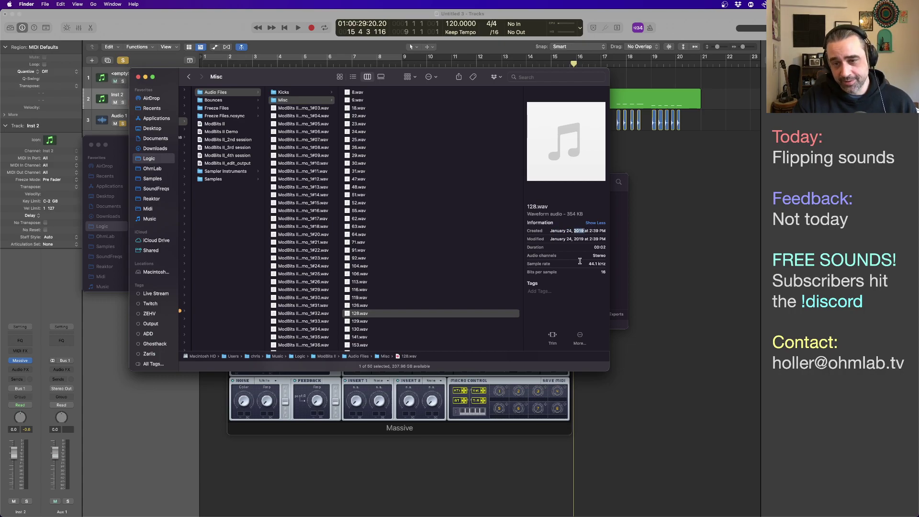
pyautogui.click(580, 239)
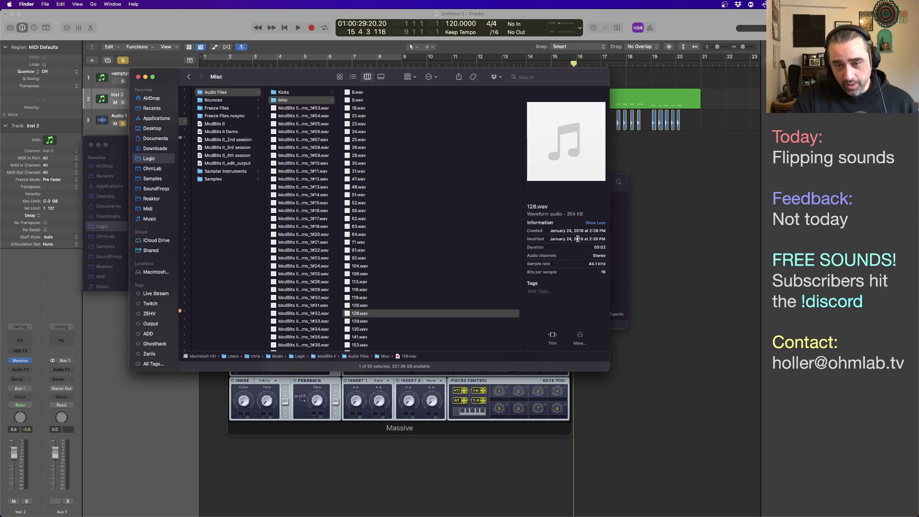
pyautogui.moveTo(574, 230); pyautogui.dragTo(587, 231)
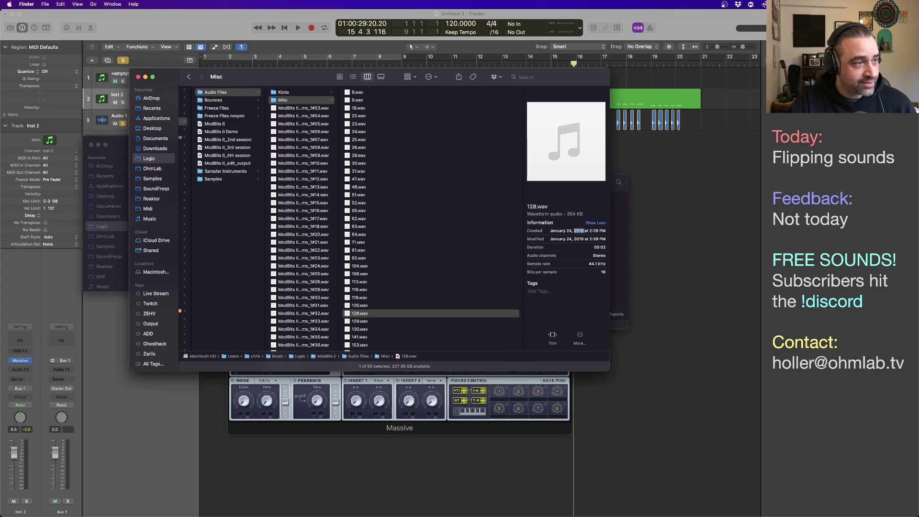
# Preview 8.wav and 9.wav in the Misc folder, close the preview, and select the samples 9.wav through 63.wav
pyautogui.click(365, 93)
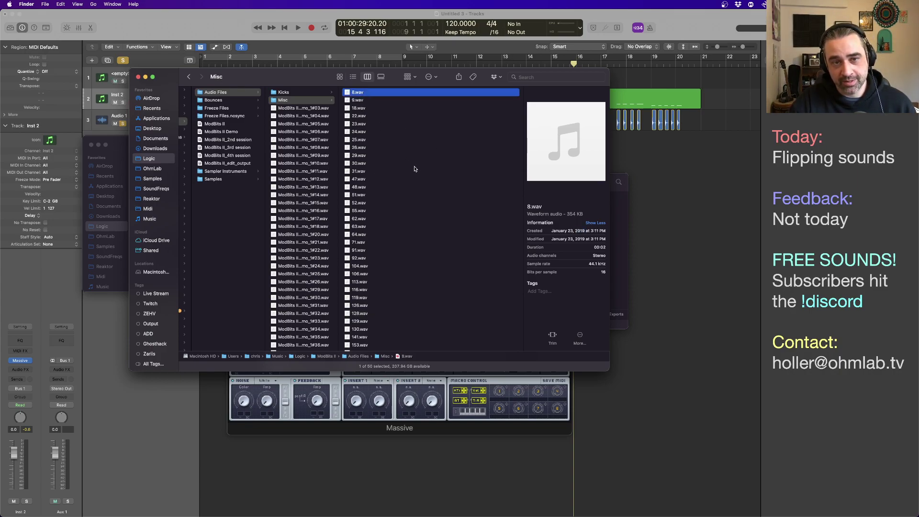
pyautogui.press('space')
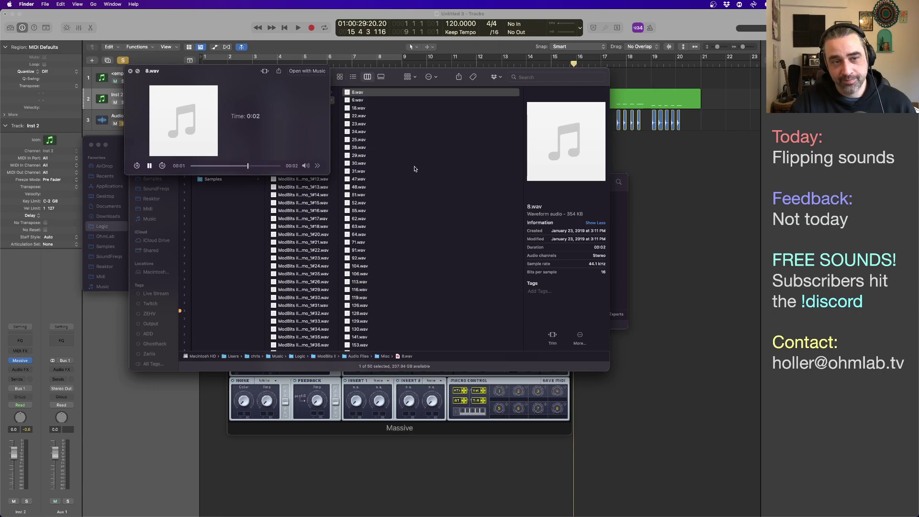
pyautogui.press('Down')
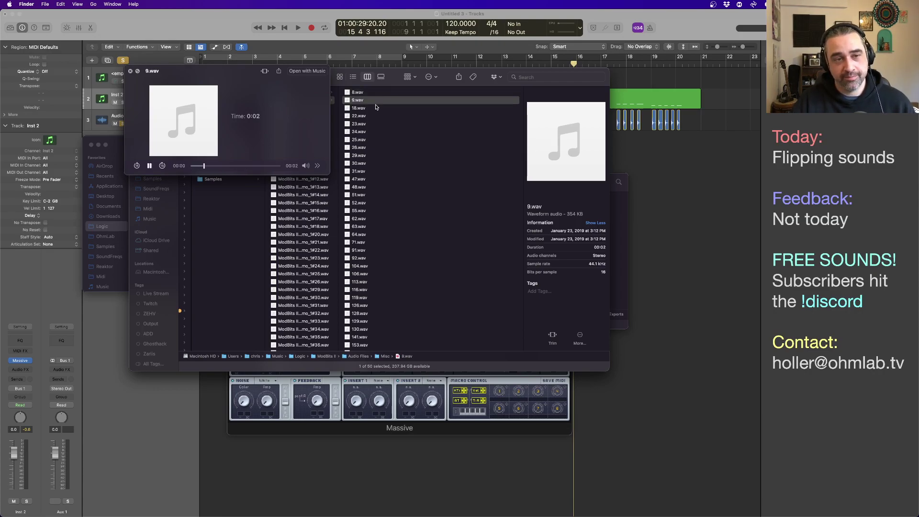
pyautogui.press('space')
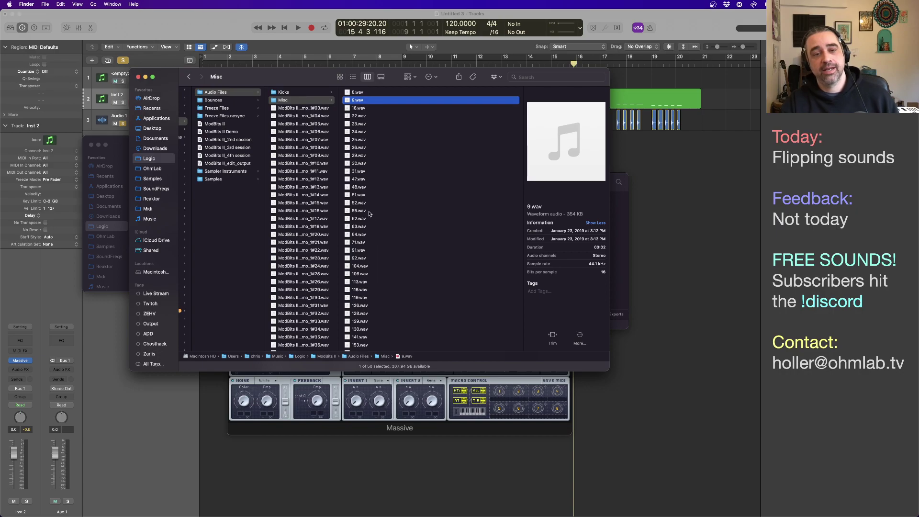
pyautogui.keyDown('shift'); pyautogui.click(373, 225); pyautogui.keyUp('shift')
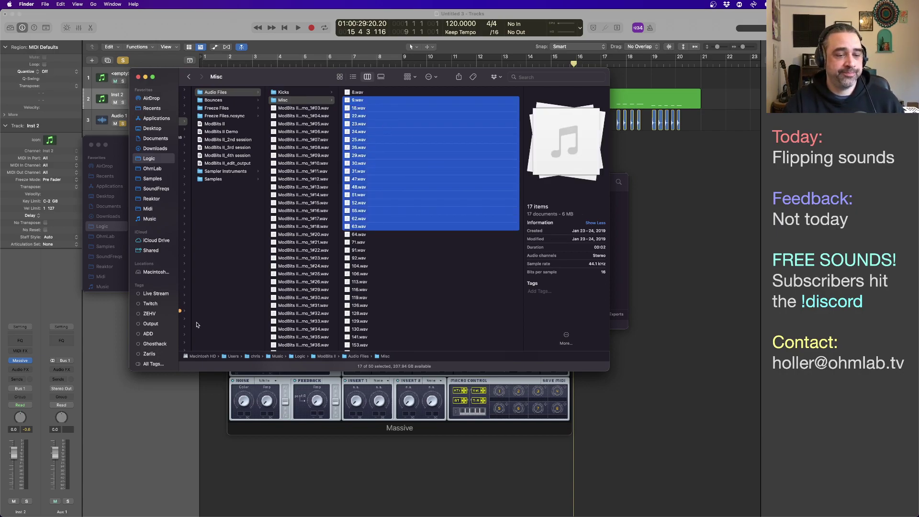
# Switch to Logic Pro, close the Massive window, unsolo Audio 1, and mute the Inst 2 and Audio 1 tracks
pyautogui.press('super+Tab')
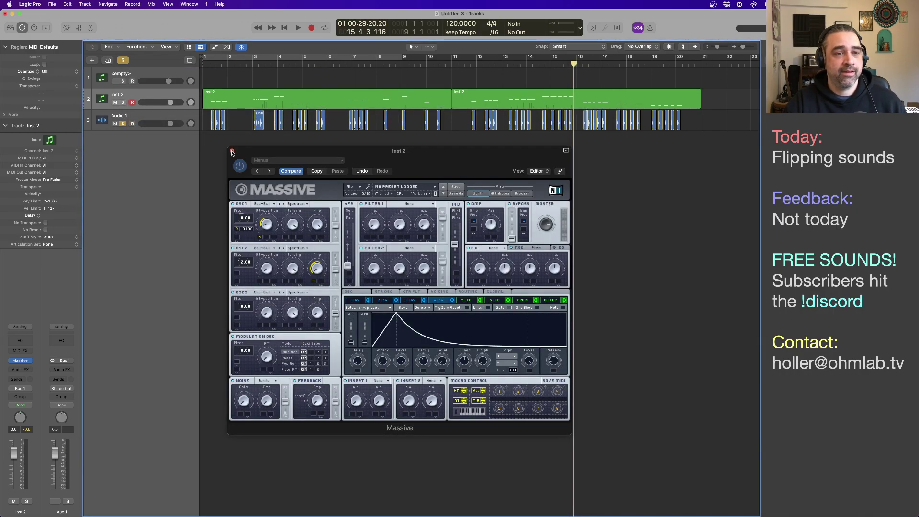
pyautogui.click(232, 150)
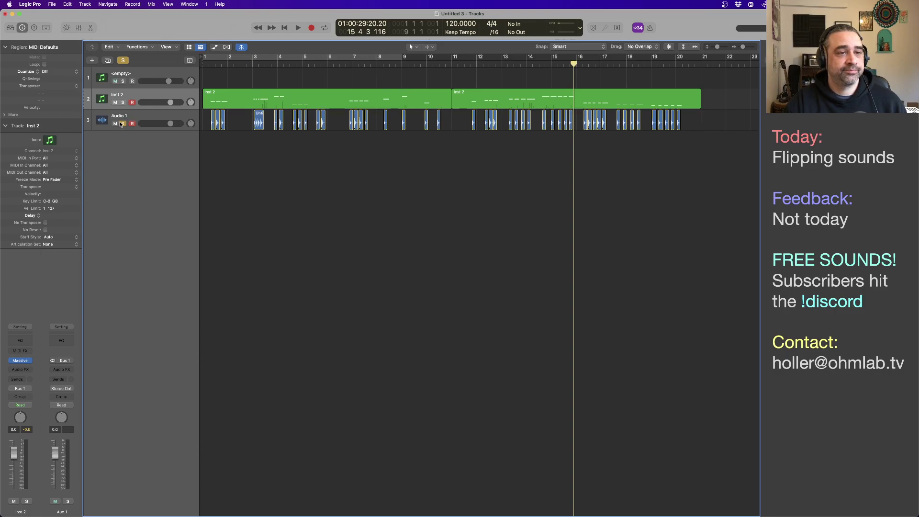
pyautogui.click(123, 123)
pyautogui.click(115, 102)
pyautogui.click(115, 123)
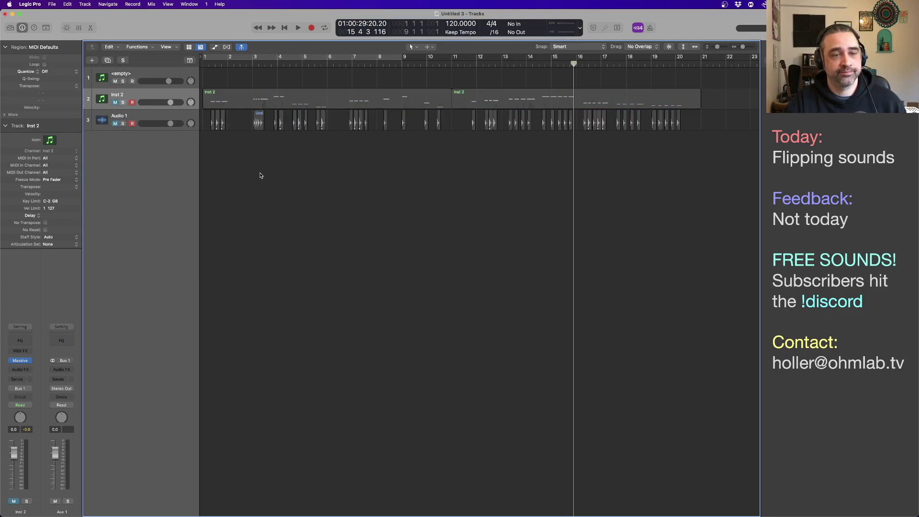
# Bring the selected samples 9.wav through 63.wav from Finder into Logic Pro at bar 1 below Audio 1, with the Use existing tracks option
pyautogui.press('super+Tab')
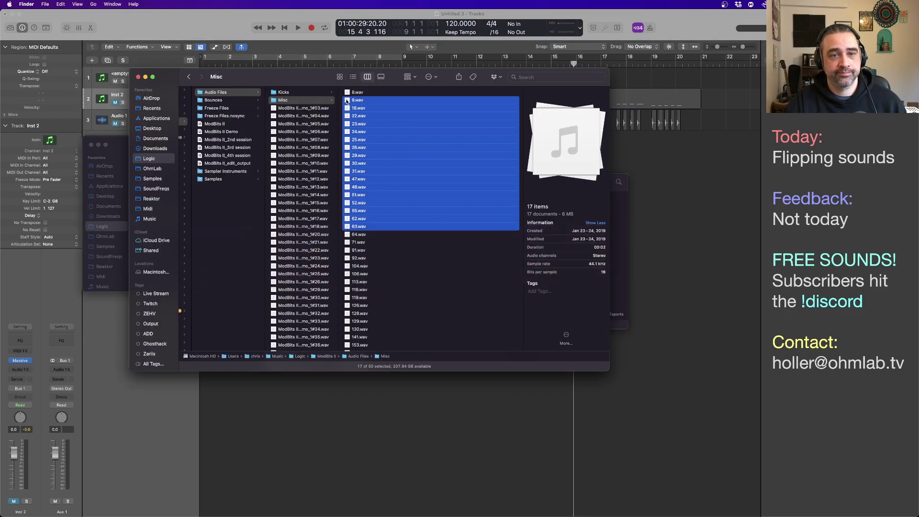
pyautogui.moveTo(354, 102); pyautogui.dragTo(202, 145)
pyautogui.press('super+Tab')
pyautogui.press('super+Tab')
pyautogui.press('super+Tab')
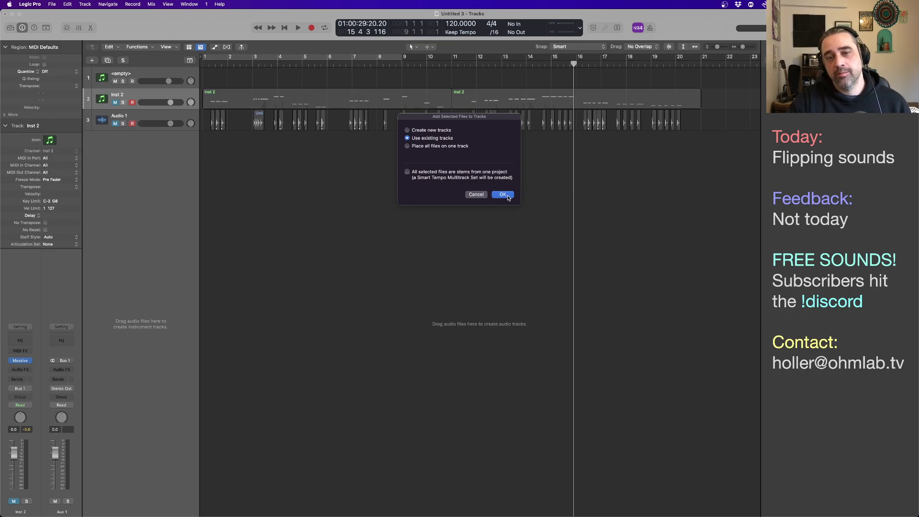
pyautogui.click(505, 196)
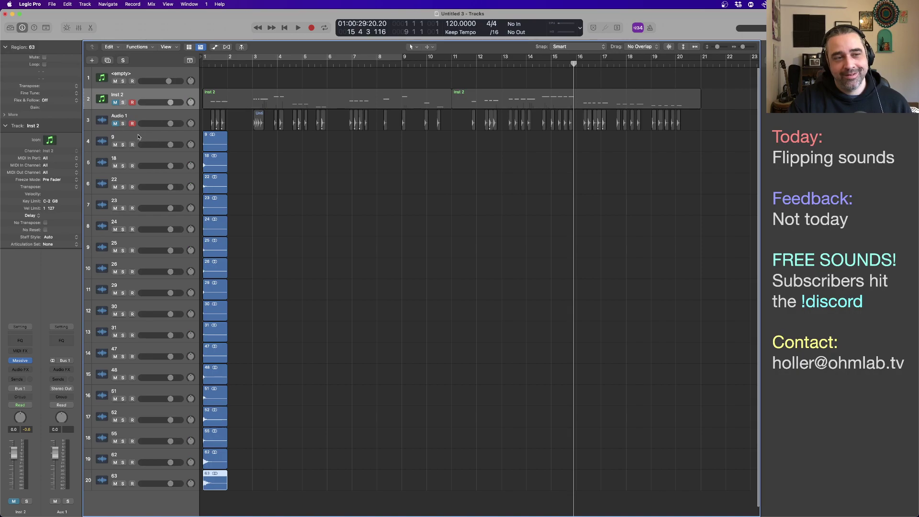
# Solo track 9, deselect the imported regions, and play the project from the beginning
pyautogui.click(122, 145)
pyautogui.click(272, 191)
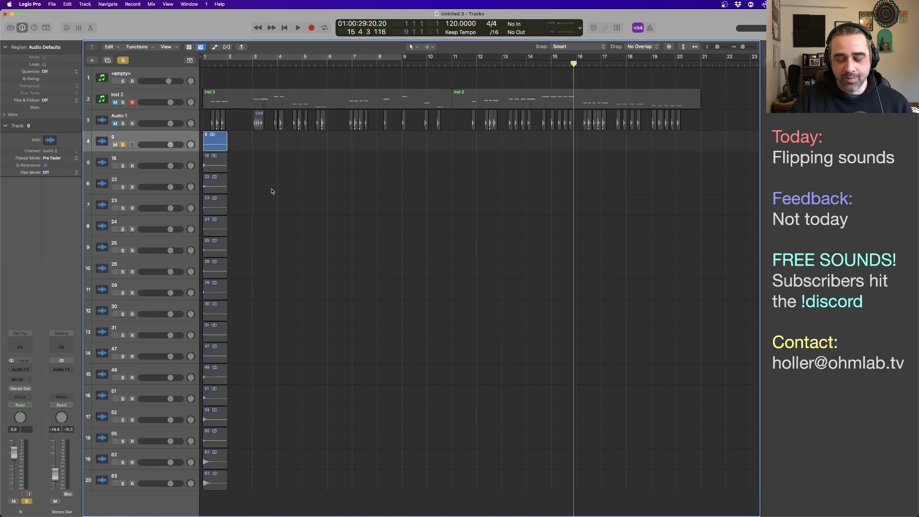
pyautogui.press('Return')
pyautogui.press('space')
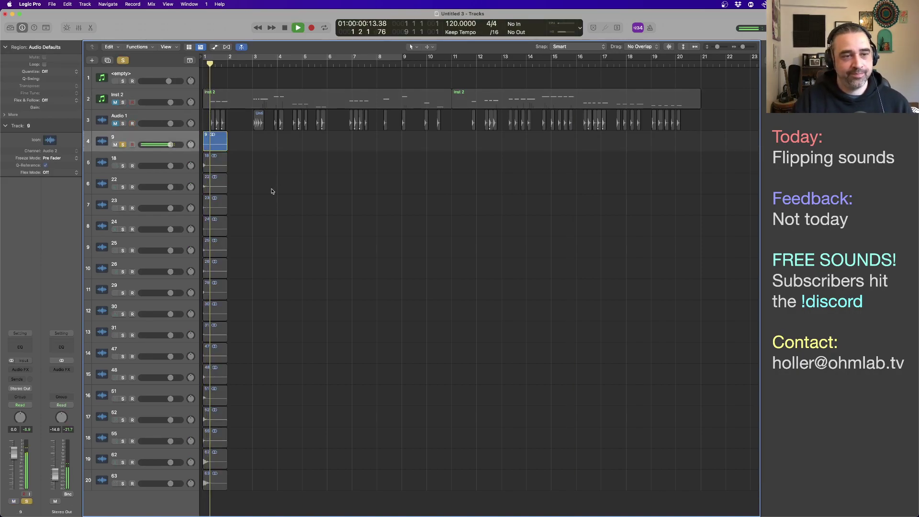
# Audition the soloed track 9 sample repeatedly from the project start, and zoom in closely on the imported regions at bar 1
pyautogui.press('Return')
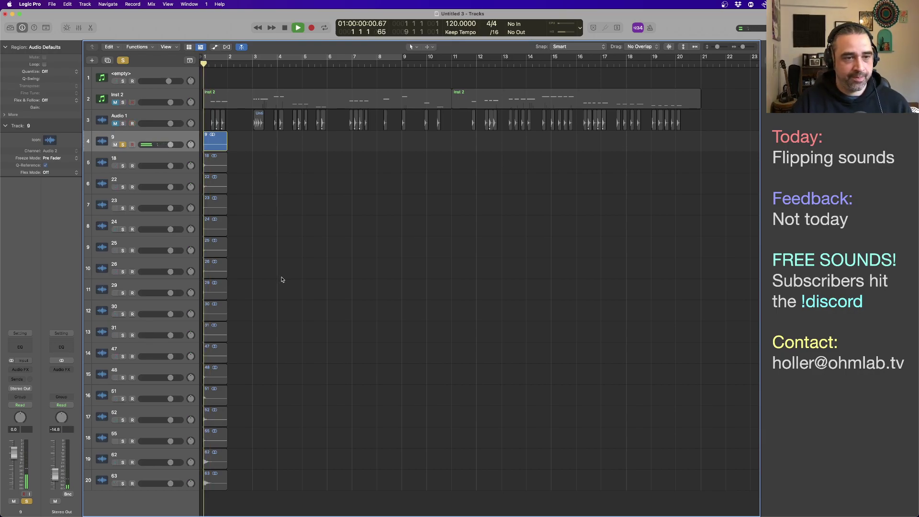
pyautogui.press('space')
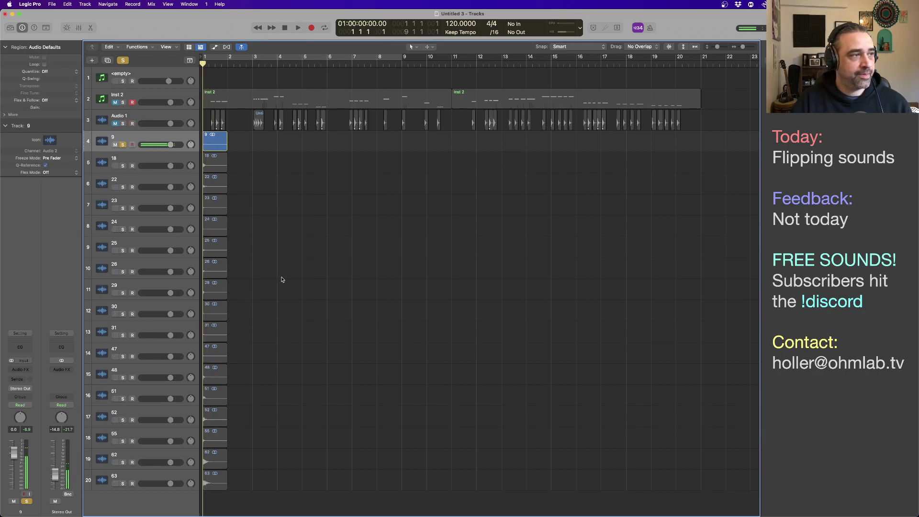
pyautogui.press('space')
pyautogui.press('space')
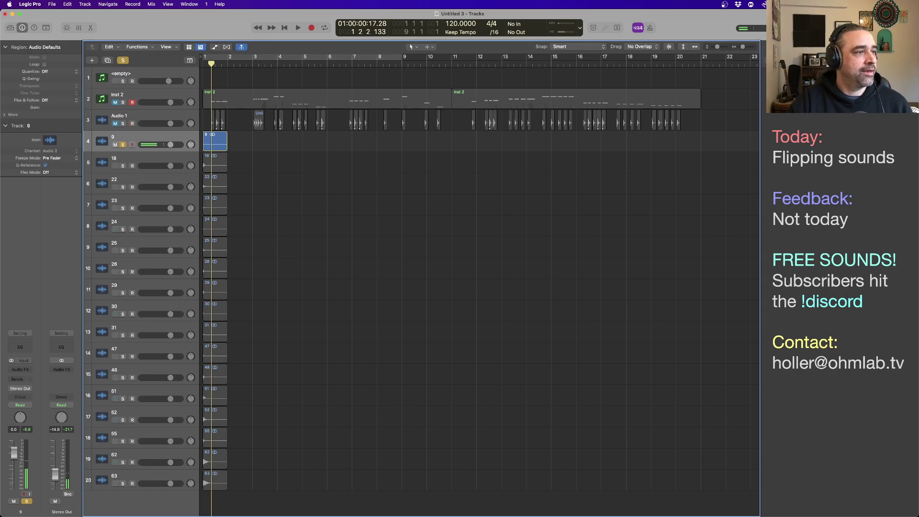
pyautogui.click(297, 197)
pyautogui.press('super+Down')
pyautogui.keyDown('ctrl'); pyautogui.keyDown('alt'); pyautogui.click(294, 247); pyautogui.keyUp('alt'); pyautogui.keyUp('ctrl')
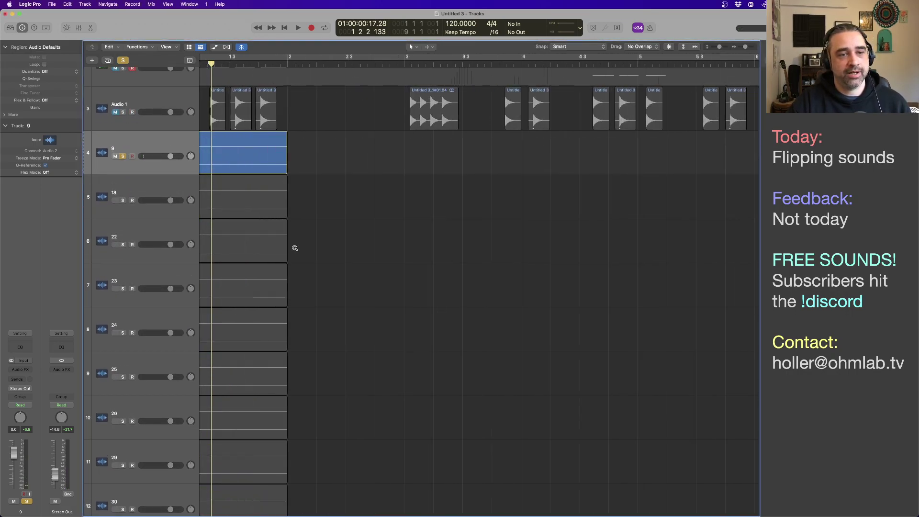
pyautogui.keyDown('ctrl'); pyautogui.keyDown('alt'); pyautogui.click(294, 247); pyautogui.keyUp('alt'); pyautogui.keyUp('ctrl')
pyautogui.keyDown('ctrl'); pyautogui.keyDown('alt'); pyautogui.click(290, 249); pyautogui.keyUp('alt'); pyautogui.keyUp('ctrl')
pyautogui.press('Return')
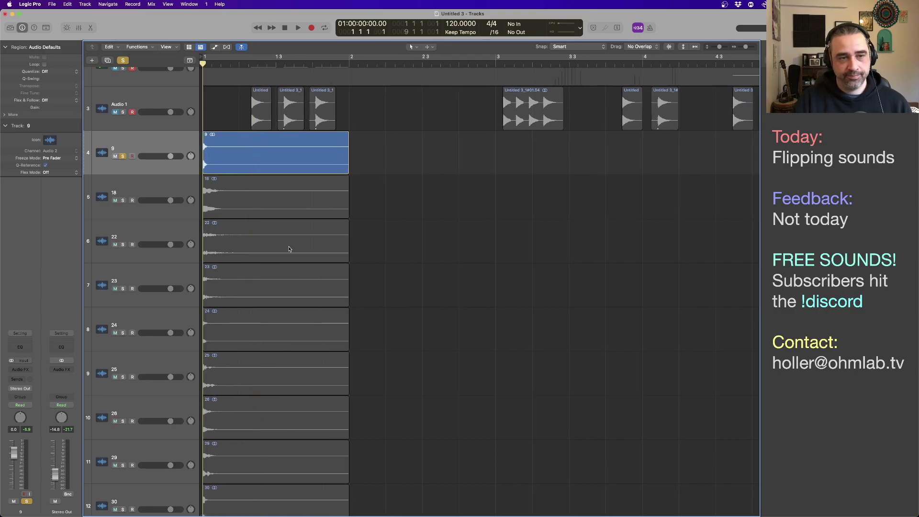
pyautogui.press('space')
# Insert the stereo Rift effect on track 9 and place its window clear of the track's region
pyautogui.click(136, 145)
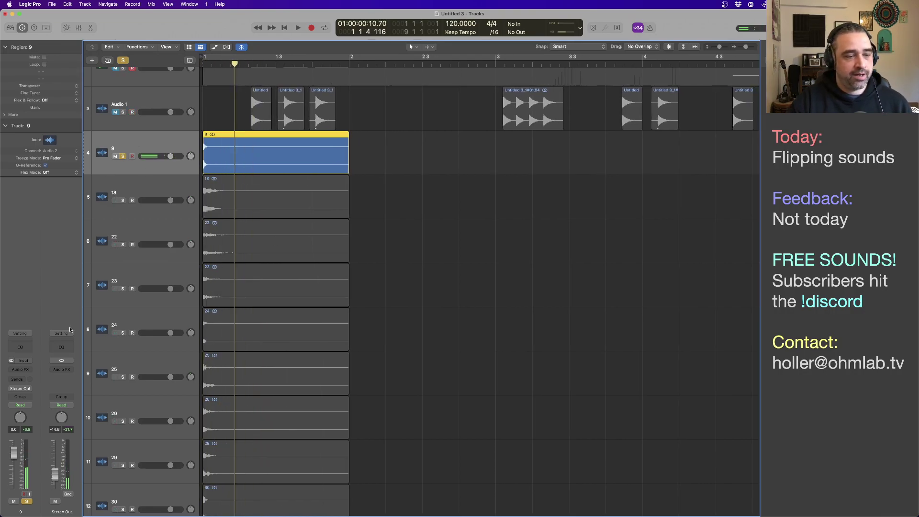
pyautogui.click(24, 369)
pyautogui.moveTo(29, 412)
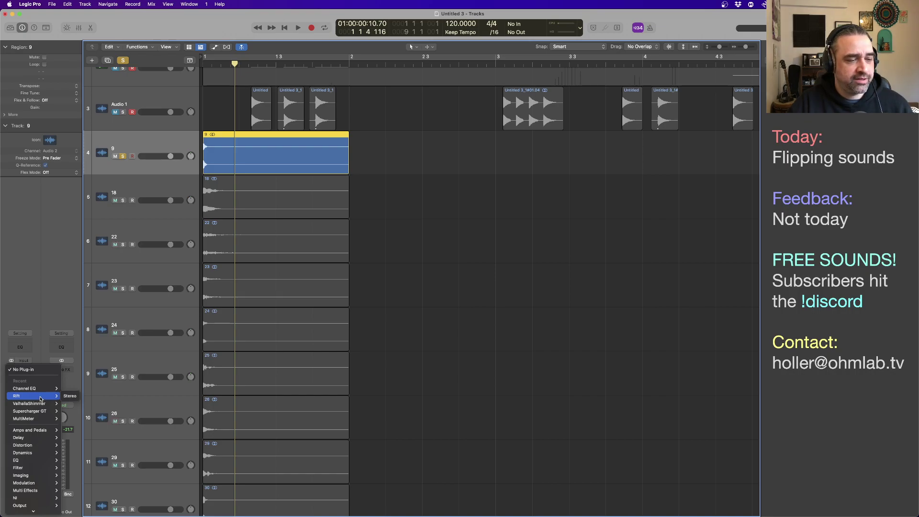
pyautogui.click(64, 397)
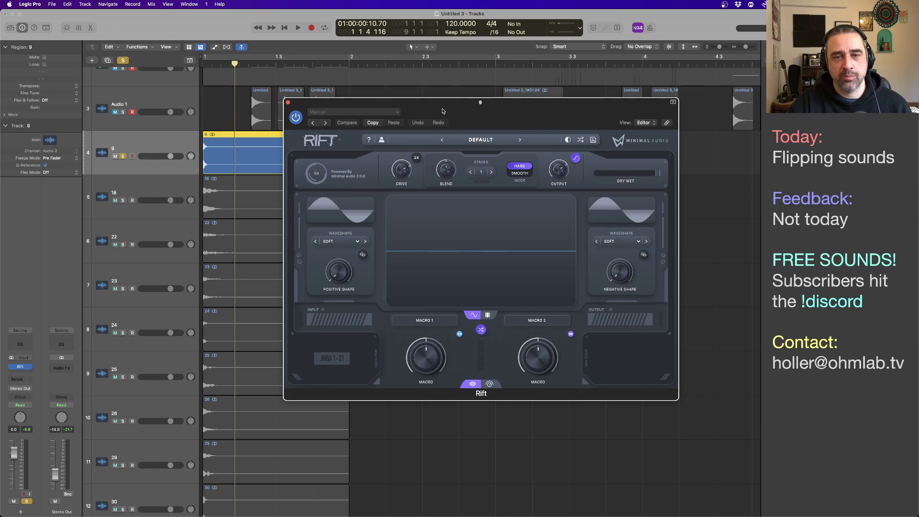
pyautogui.moveTo(444, 111); pyautogui.dragTo(517, 118)
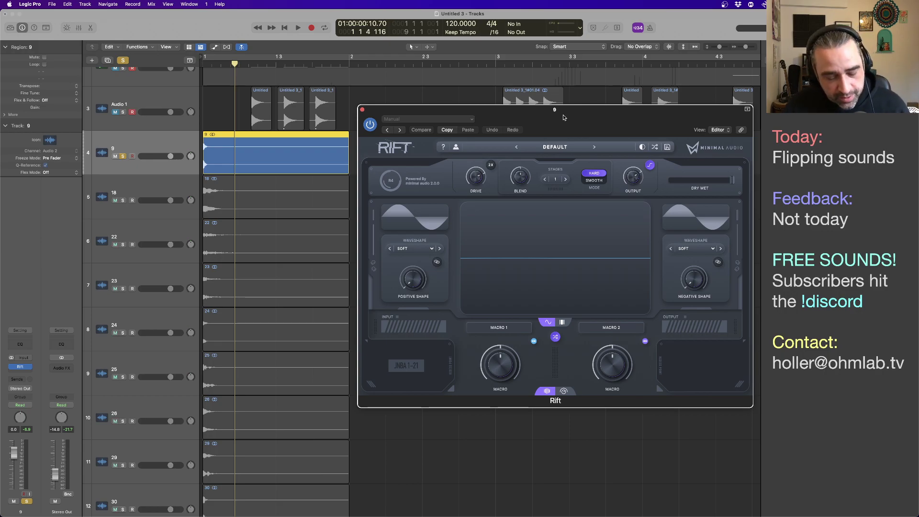
# Set a cycle range over bar 1 and play track 9 through Rift in a loop
pyautogui.click(147, 146)
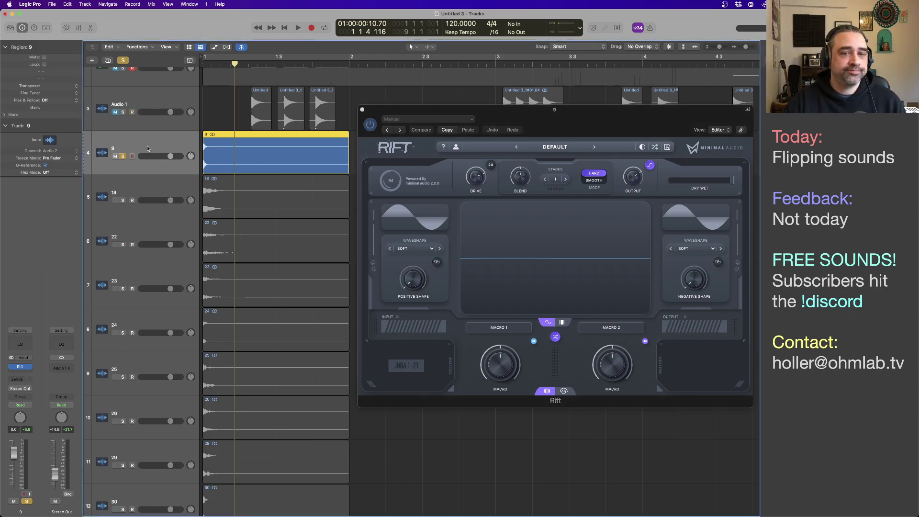
pyautogui.press('space')
pyautogui.press('Return')
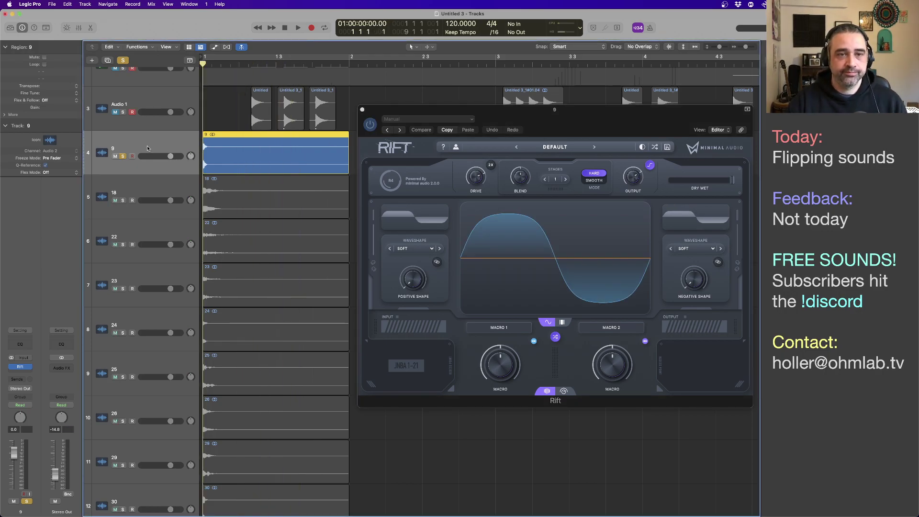
pyautogui.click(271, 57)
pyautogui.moveTo(270, 56); pyautogui.dragTo(349, 66)
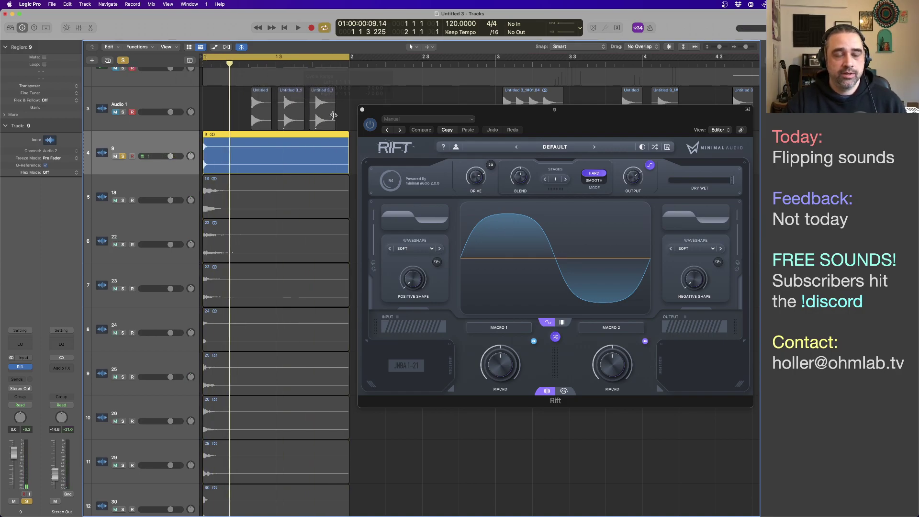
pyautogui.press('space')
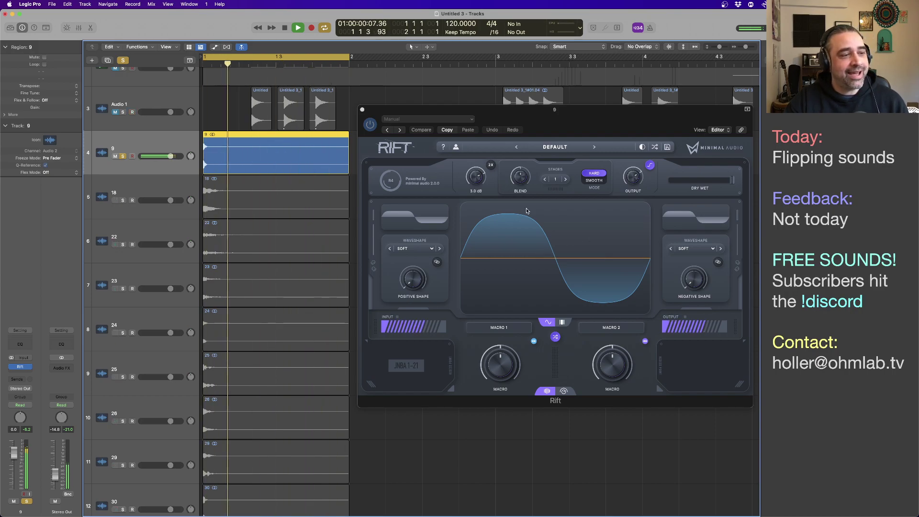
# Audition random Rift presets on the looping track 9 until Dub Pump is loaded, and stop playback
pyautogui.click(652, 147)
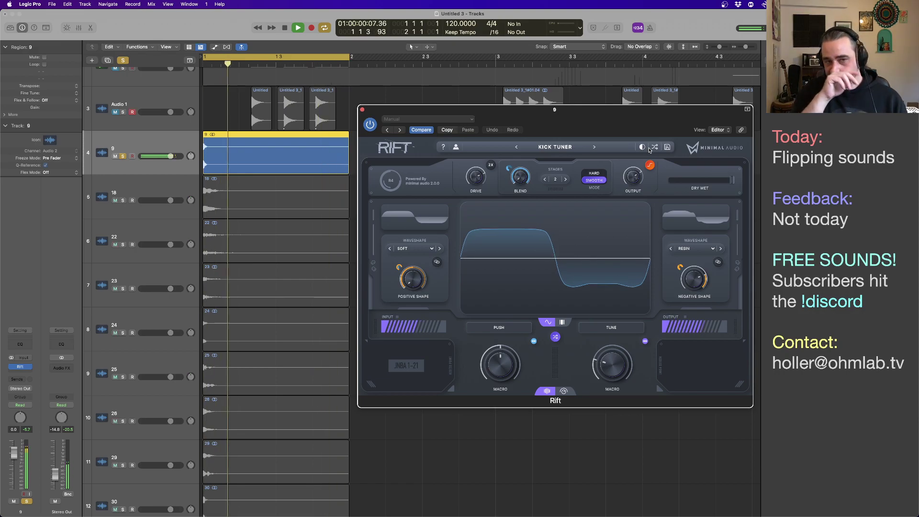
pyautogui.click(655, 147)
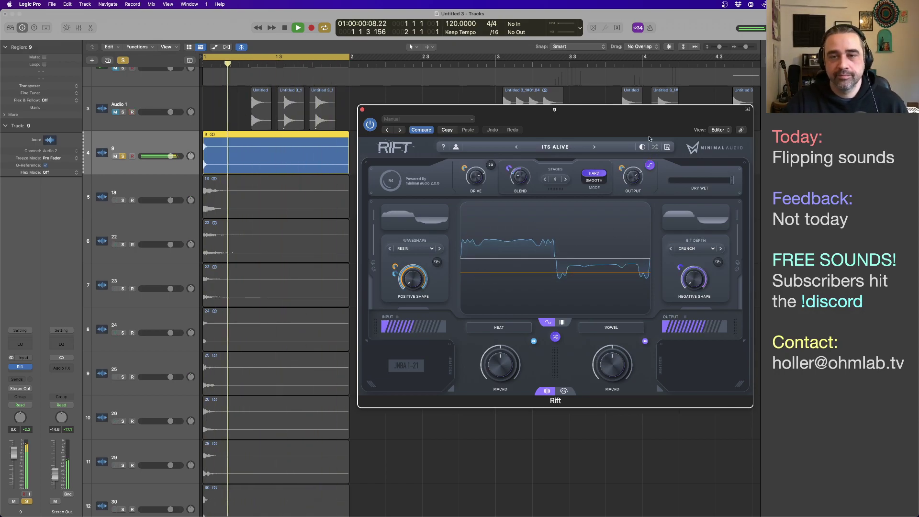
pyautogui.click(628, 116)
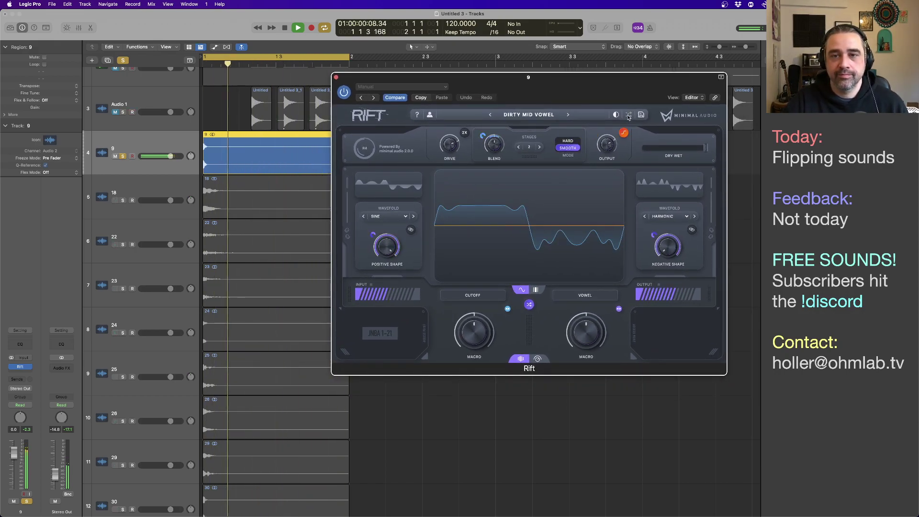
pyautogui.moveTo(619, 92); pyautogui.dragTo(597, 80)
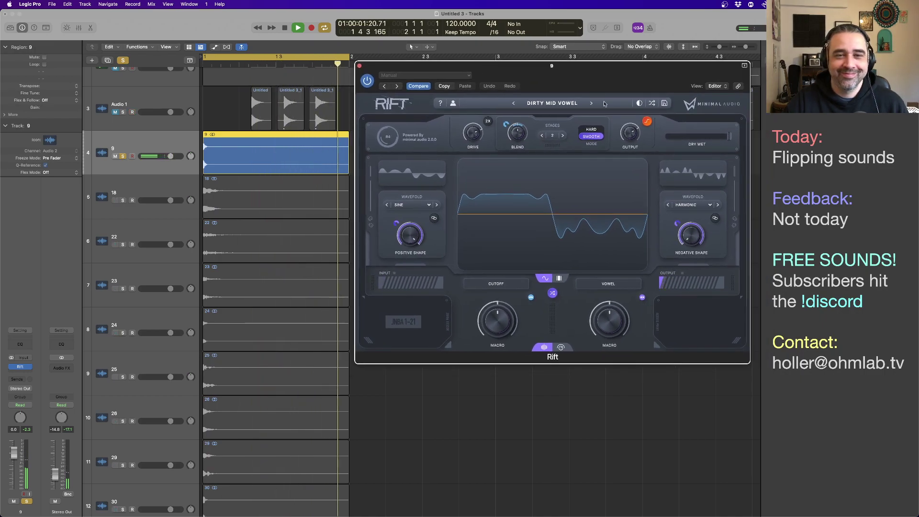
pyautogui.click(652, 105)
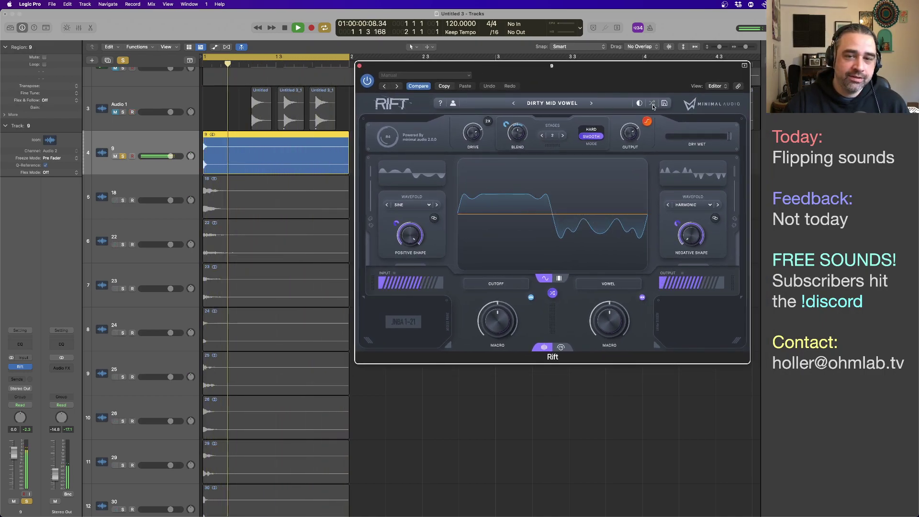
pyautogui.click(651, 105)
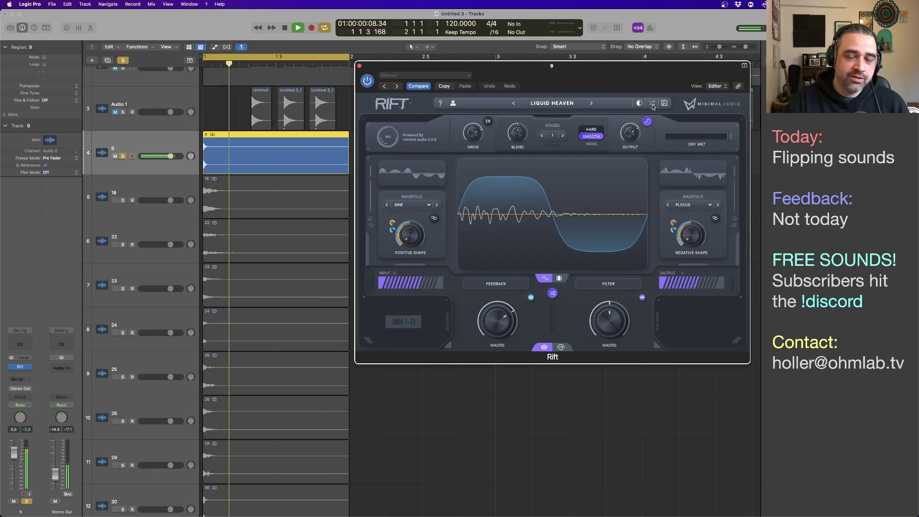
pyautogui.click(652, 105)
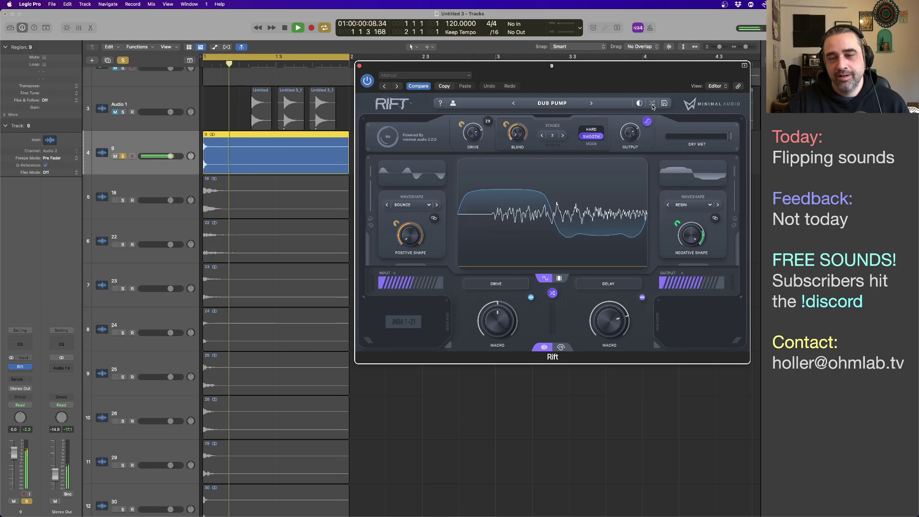
pyautogui.press('space')
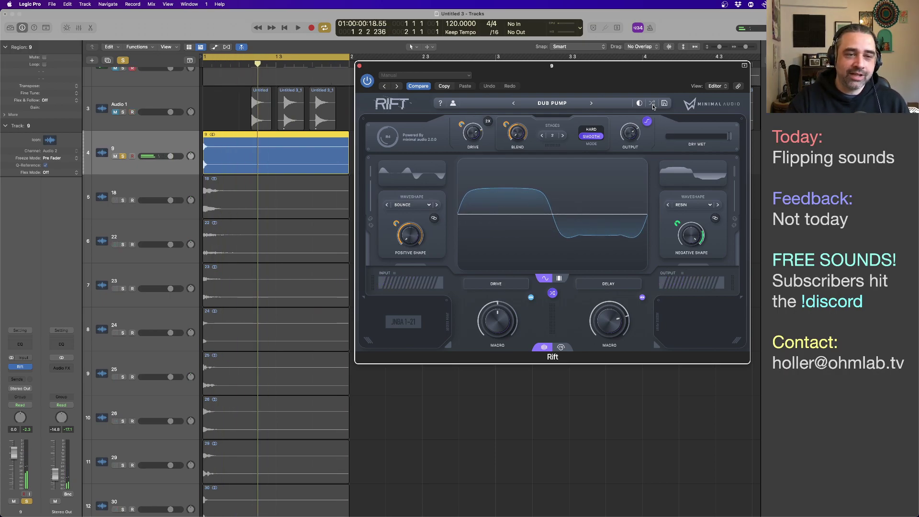
# Insert a Pitch Shifter ahead of Rift in track 9's effect chain
pyautogui.click(27, 366)
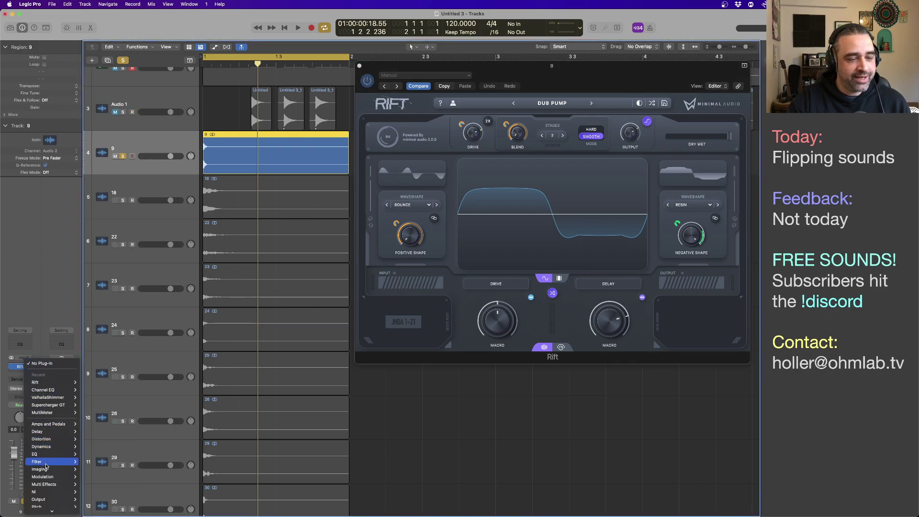
pyautogui.moveTo(53, 459)
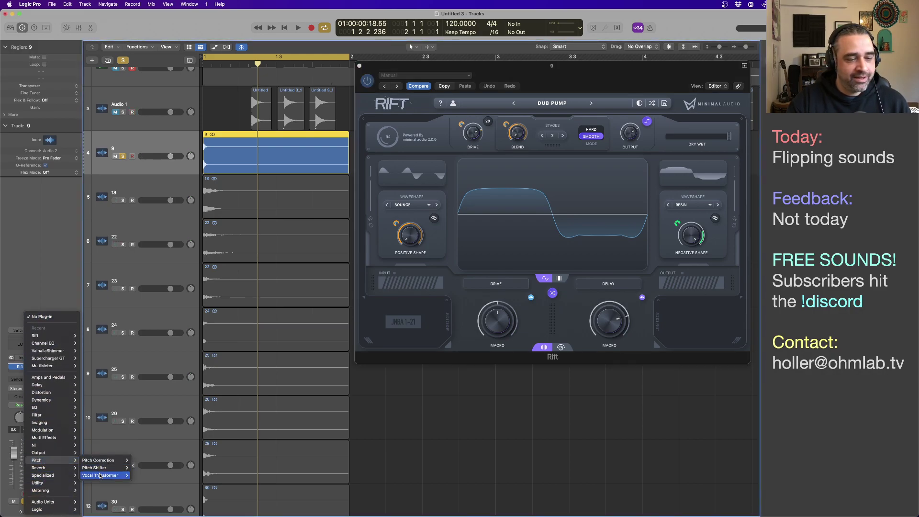
pyautogui.moveTo(103, 468)
pyautogui.click(141, 469)
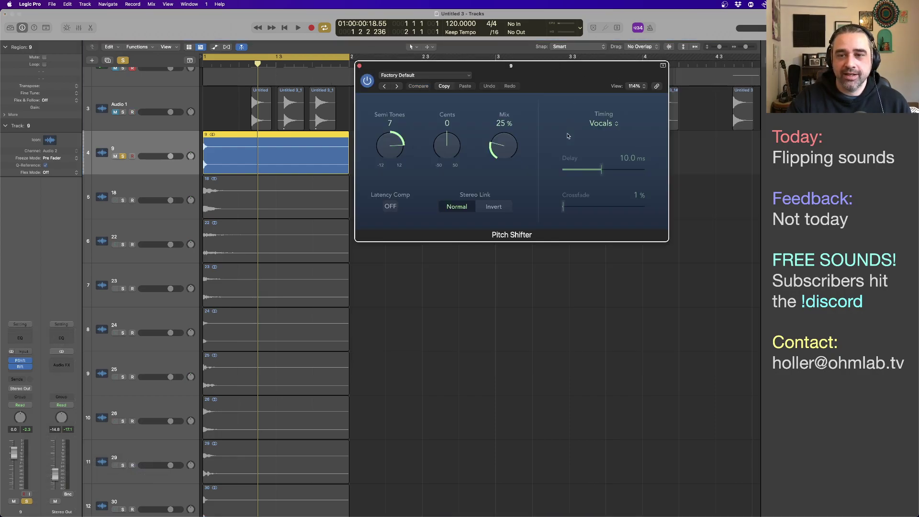
# Configure the Pitch Shifter with Pitch Tracking timing, latency compensation on, and a 30% mix
pyautogui.click(602, 123)
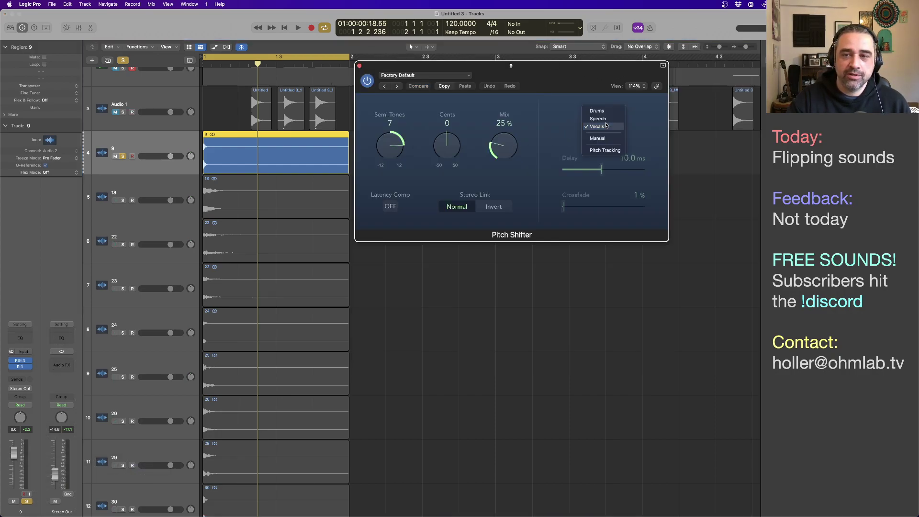
pyautogui.click(605, 151)
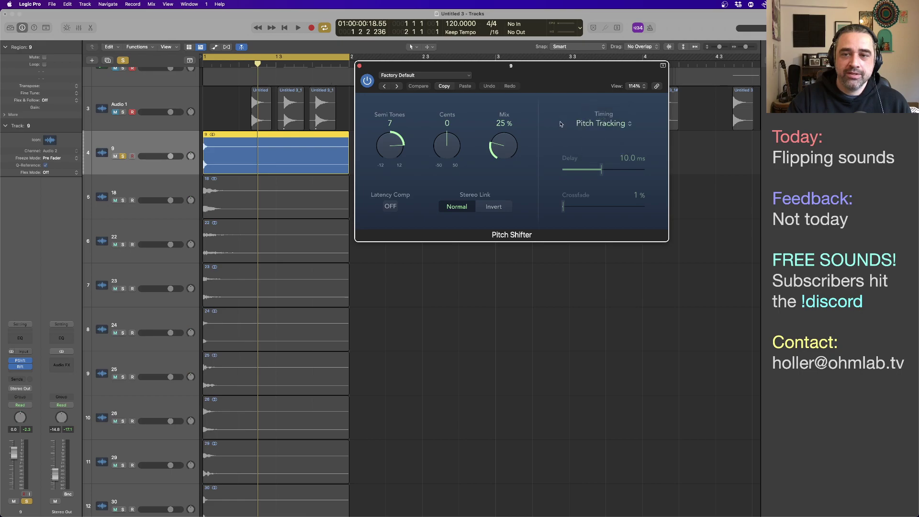
pyautogui.click(395, 211)
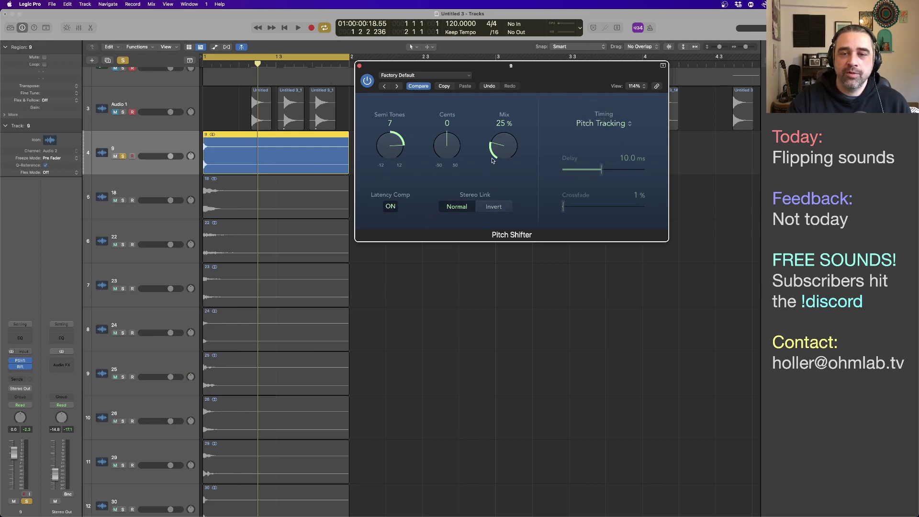
pyautogui.moveTo(501, 156); pyautogui.dragTo(501, 157)
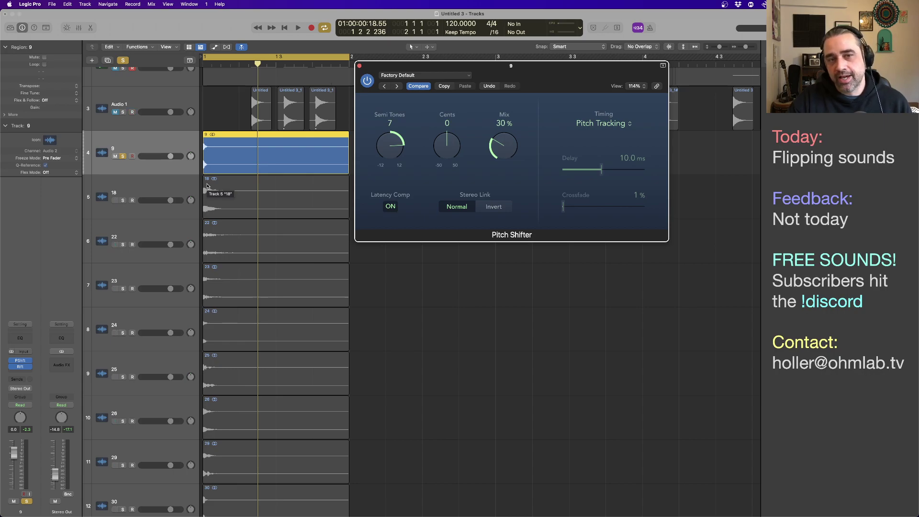
# Set the Pitch Shifter's semitones to -7 while auditioning the one-bar loop, and stop playback
pyautogui.press('space')
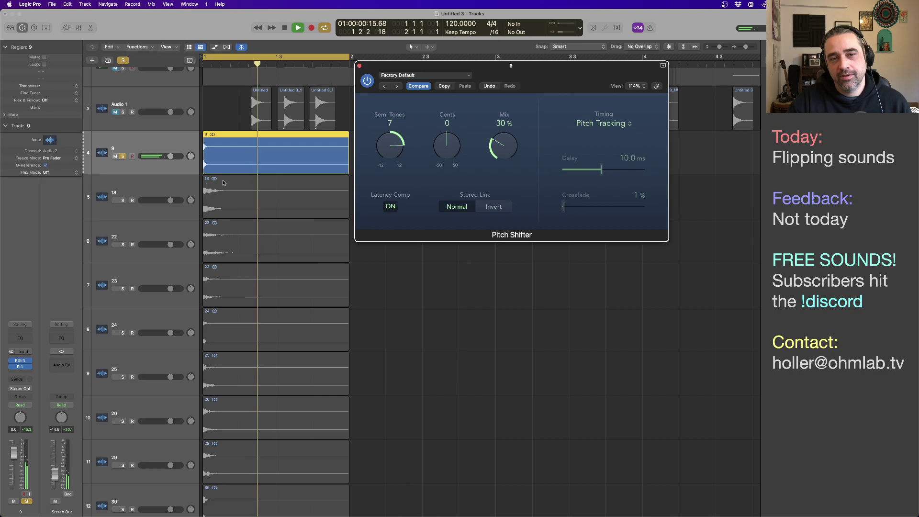
pyautogui.moveTo(391, 148); pyautogui.dragTo(393, 221)
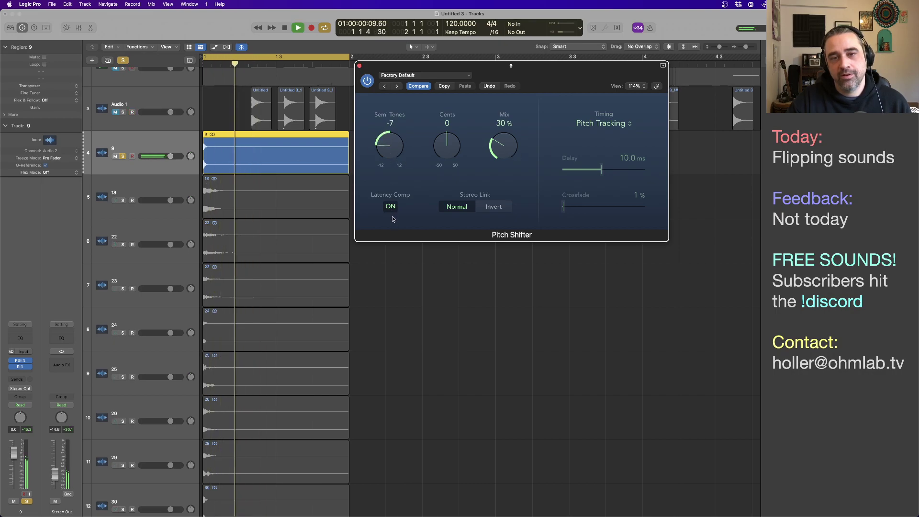
pyautogui.press('space')
pyautogui.moveTo(389, 152); pyautogui.dragTo(395, 186)
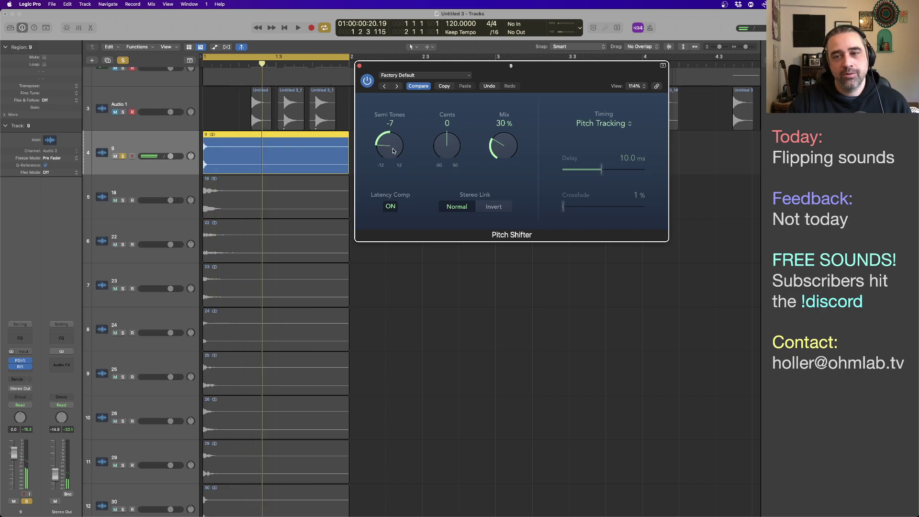
pyautogui.moveTo(389, 150); pyautogui.dragTo(391, 122)
pyautogui.press('space')
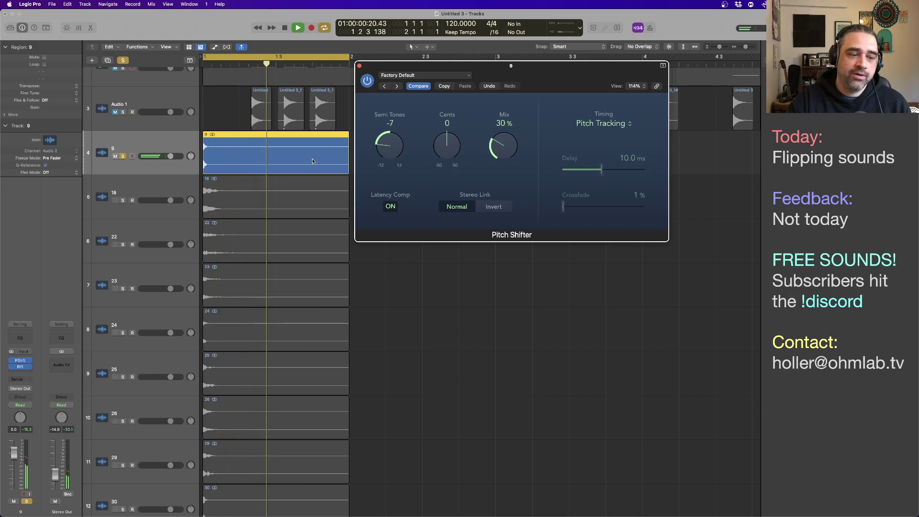
pyautogui.press('space')
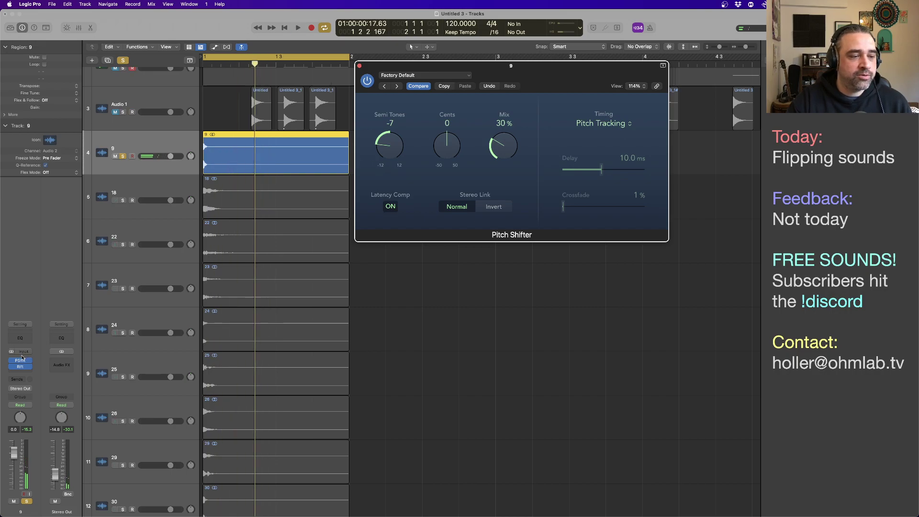
# Bypass the Pitch Shifter on track 9 and audition the loop through Rift alone
pyautogui.moveTo(14, 361)
pyautogui.press('space')
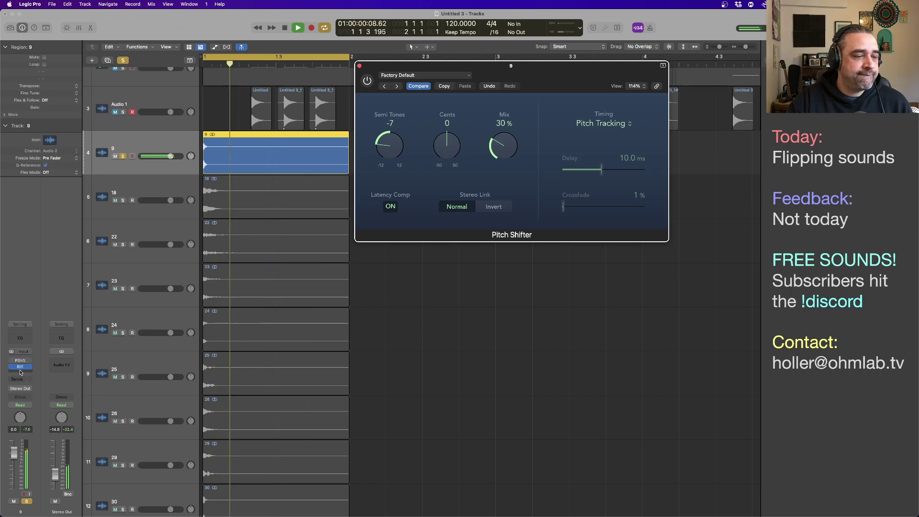
pyautogui.press('space')
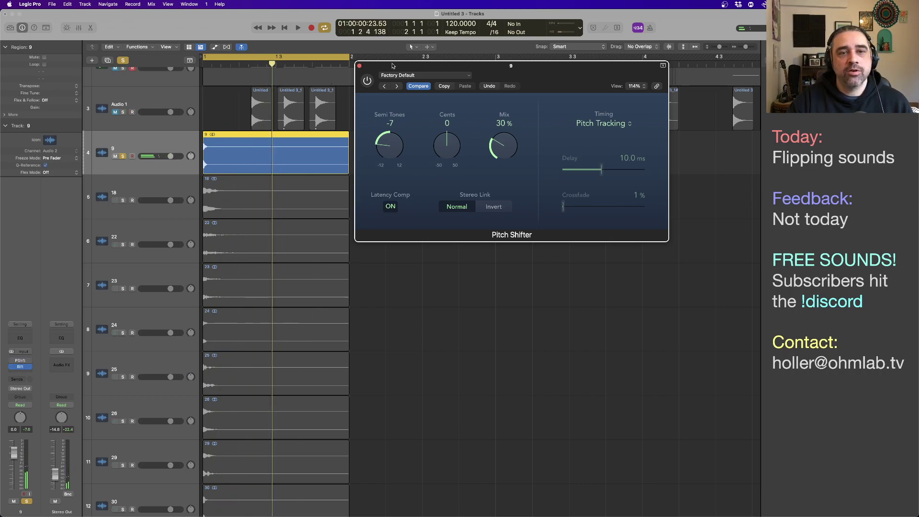
# Close the Pitch Shifter, bypass Rift on track 9, and create one audio track with no input below it
pyautogui.click(360, 66)
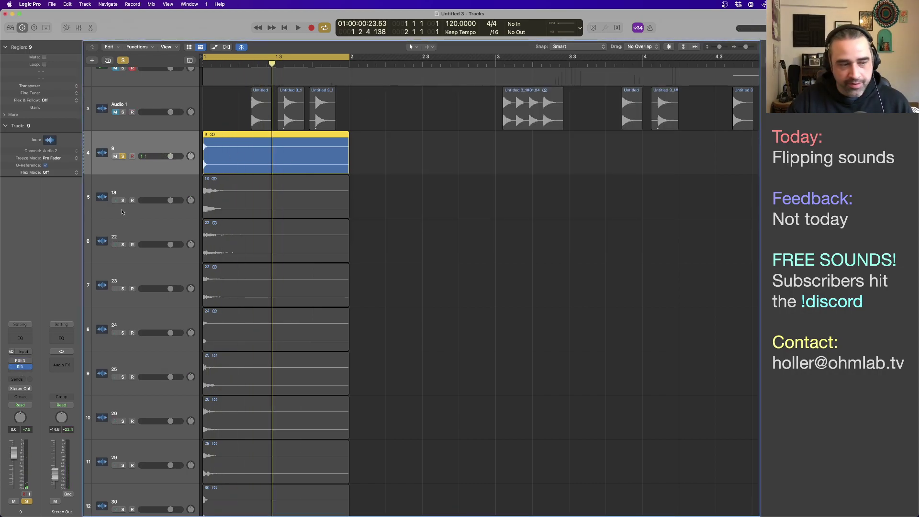
pyautogui.moveTo(11, 367)
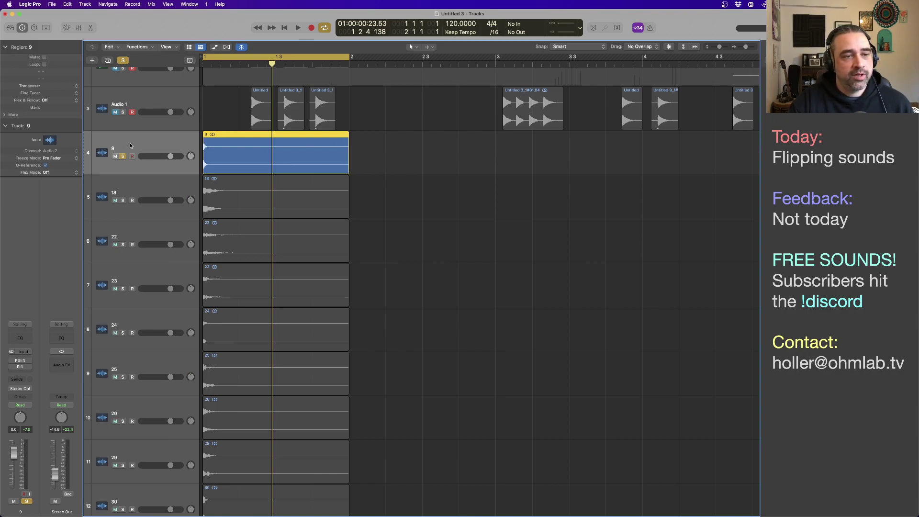
pyautogui.click(92, 61)
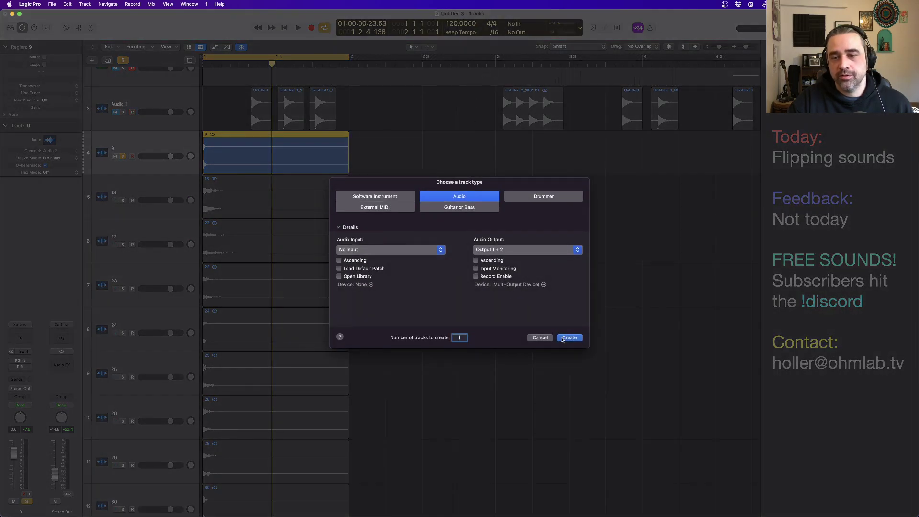
pyautogui.click(568, 337)
# Copy region 9 to the new Audio 19 track at bar 1 and solo that track instead of track 9
pyautogui.moveTo(223, 165); pyautogui.dragTo(222, 199)
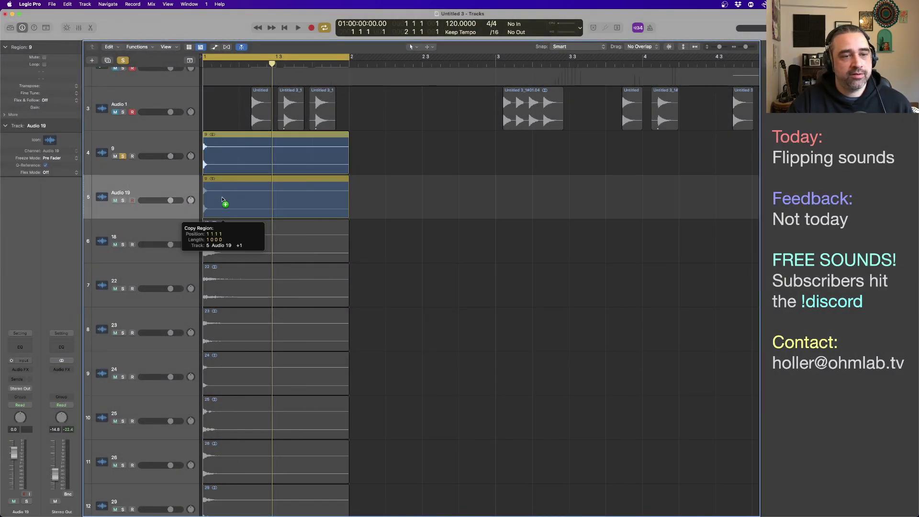
pyautogui.click(121, 160)
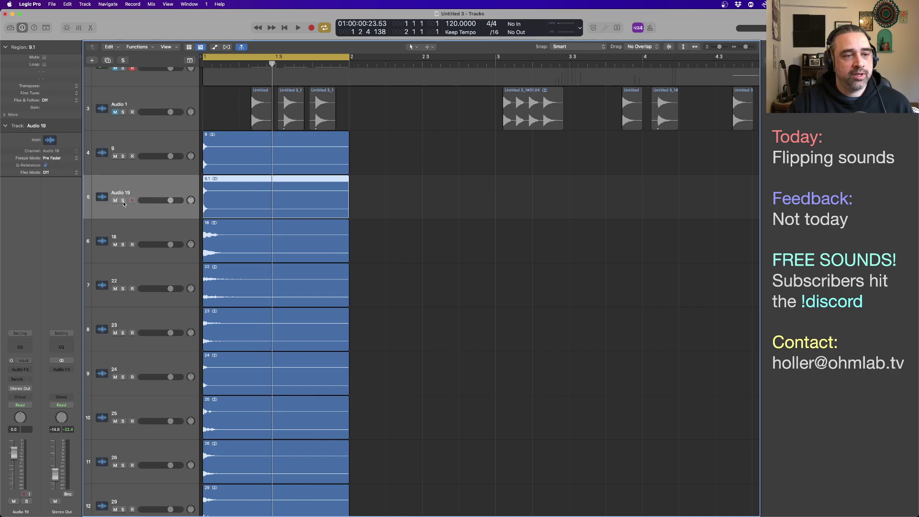
pyautogui.click(123, 201)
# Time-stretch the copied region on Audio 19 to just over 2 bars long and audition it repeatedly from the start
pyautogui.moveTo(348, 211); pyautogui.dragTo(520, 228)
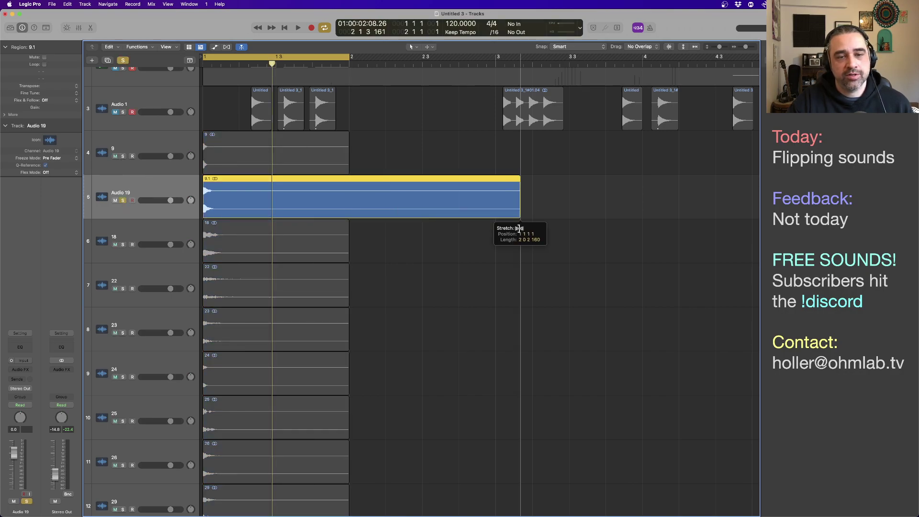
pyautogui.press('Return')
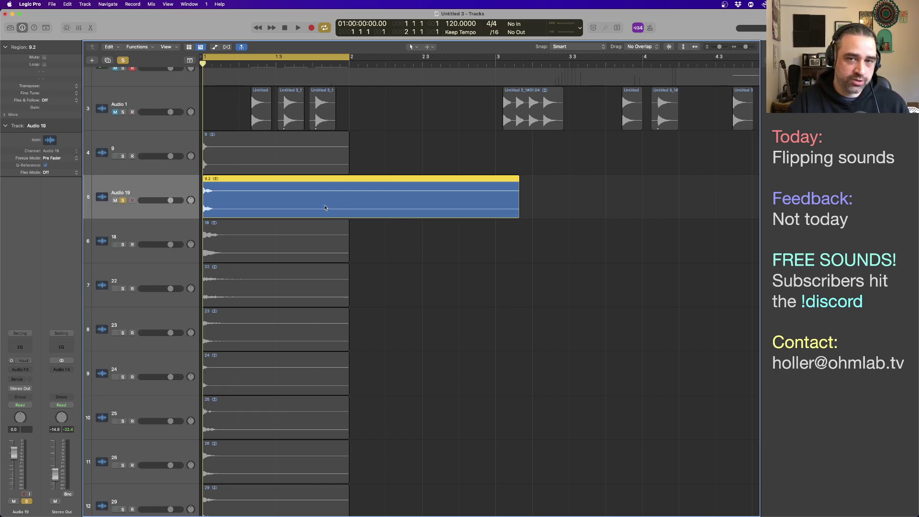
pyautogui.press('space')
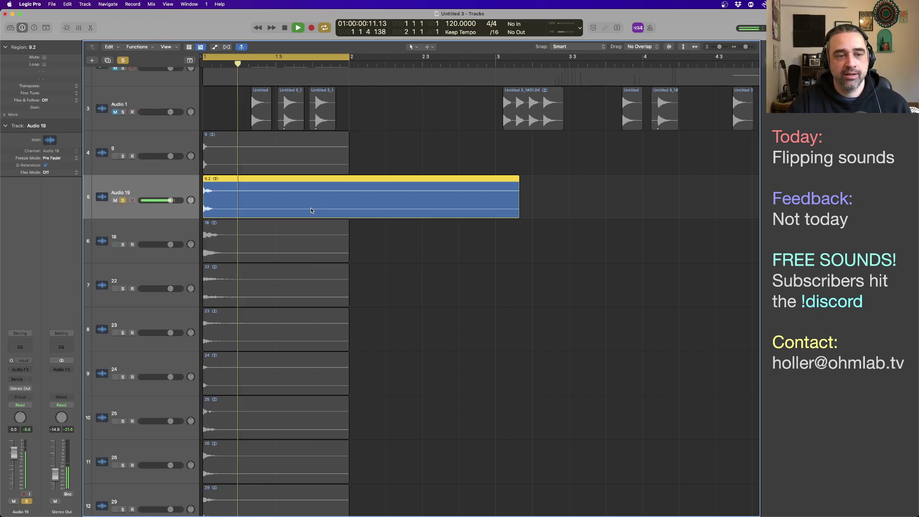
pyautogui.press('space')
pyautogui.press('Return')
pyautogui.press('space')
pyautogui.press('space')
pyautogui.press('Return')
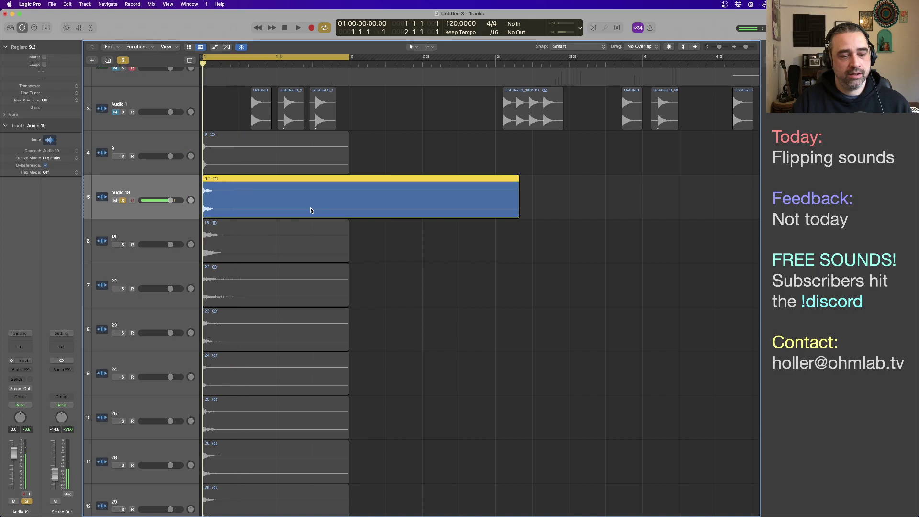
pyautogui.press('space')
pyautogui.press('space')
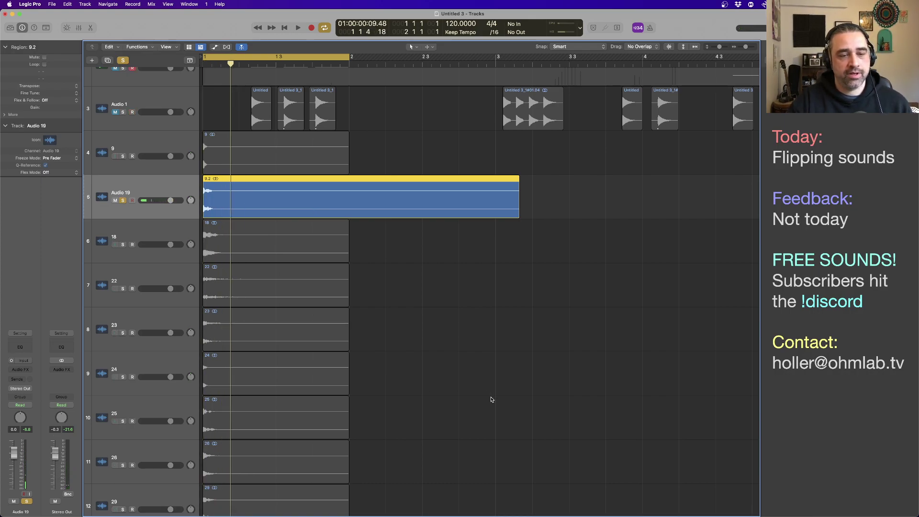
pyautogui.press('Return')
pyautogui.press('space')
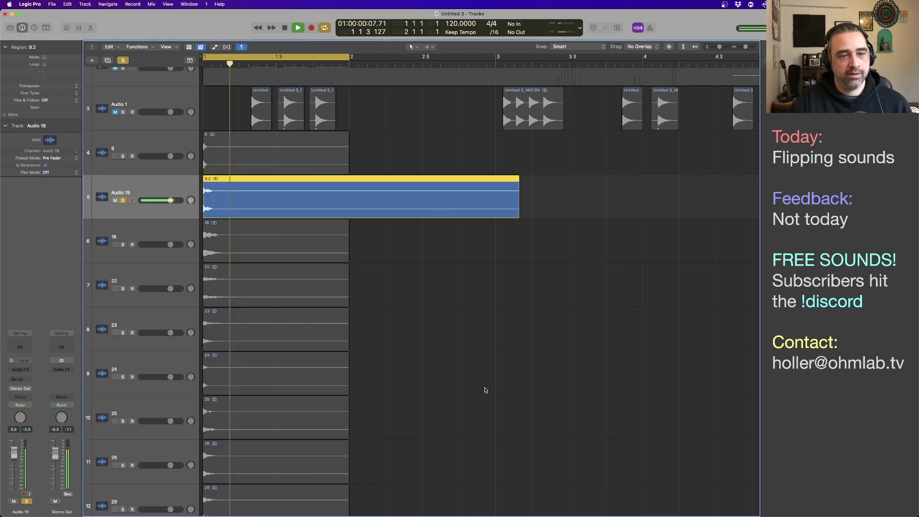
pyautogui.press('space')
pyautogui.press('Return')
pyautogui.press('space')
pyautogui.press('space')
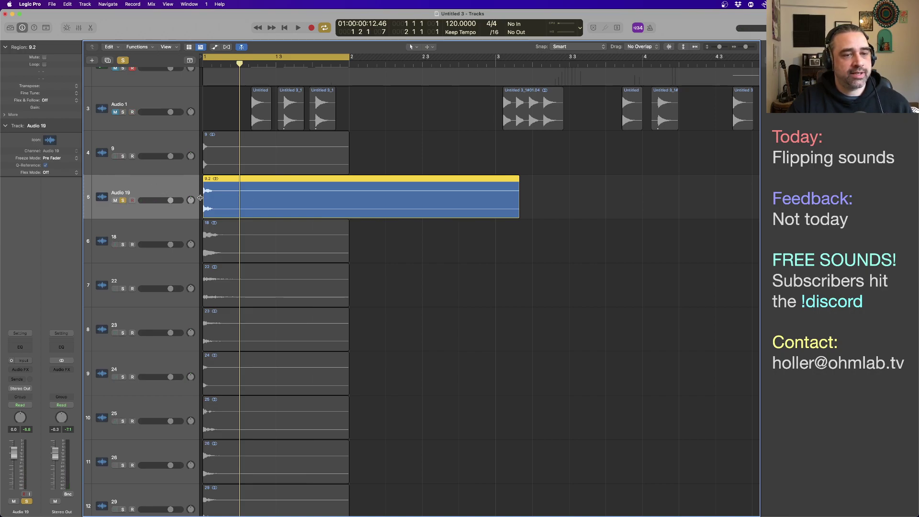
# Set Audio 19's flex mode to Flex Time - Speed (FX) and audition the stretched region from bar 1
pyautogui.click(58, 172)
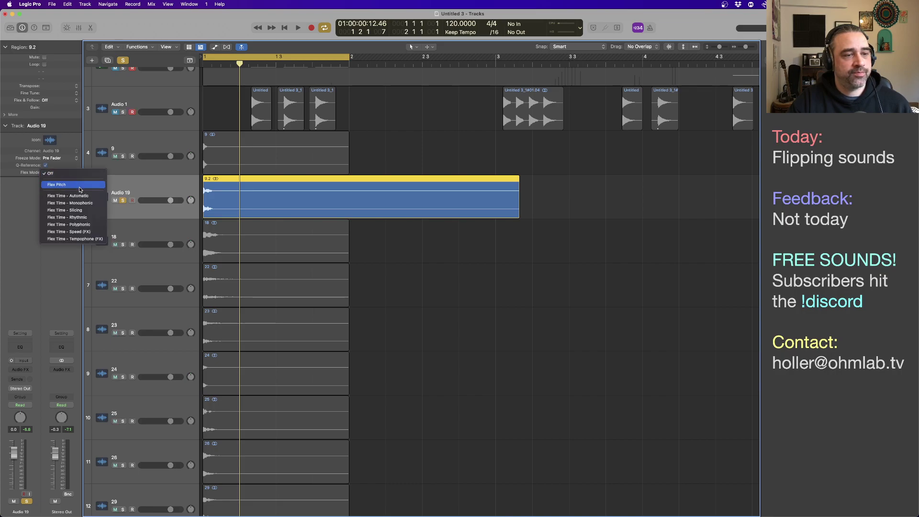
pyautogui.click(85, 232)
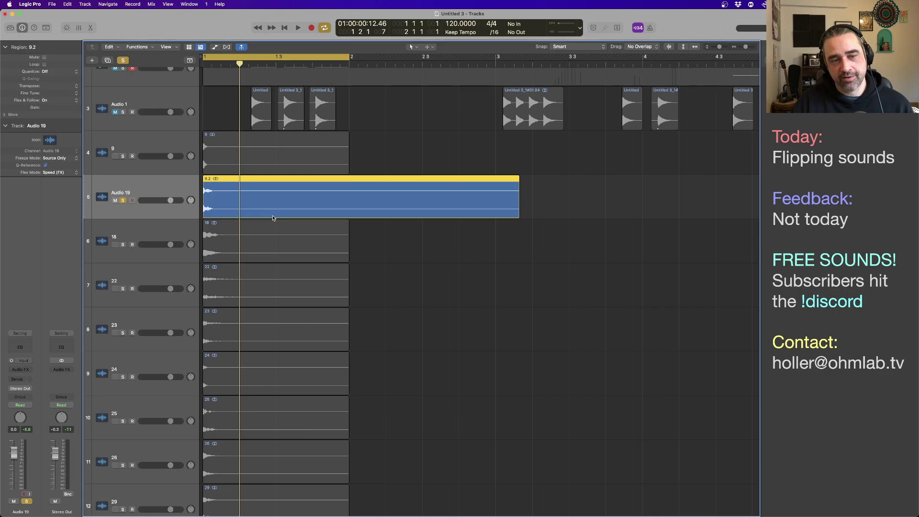
pyautogui.press('Return')
pyautogui.press('space')
pyautogui.press('Return')
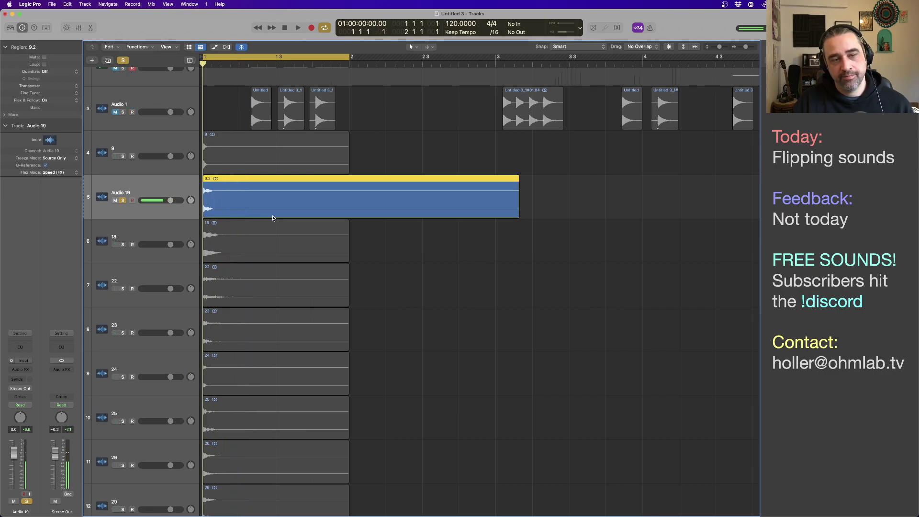
pyautogui.press('Return')
pyautogui.press('space')
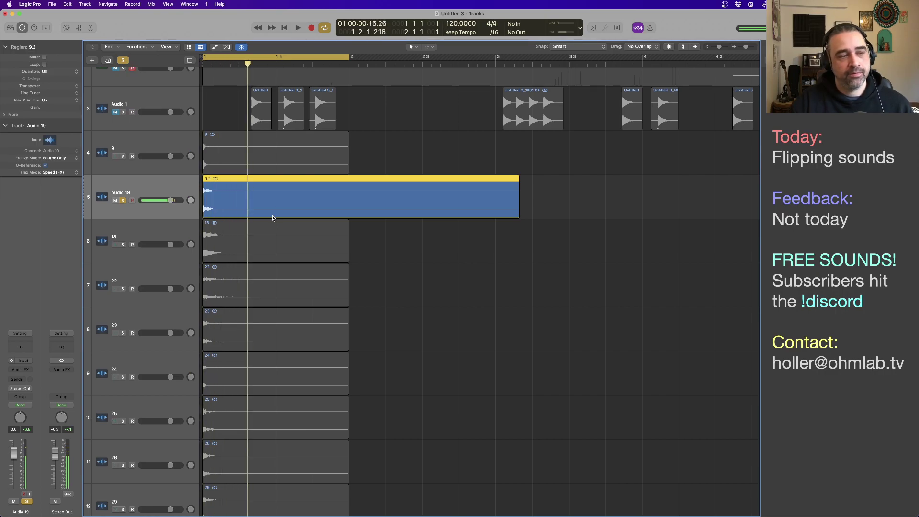
# Switch Audio 19's flex mode to Flex Time - Tempophone (FX) and audition the stretched region from the start
pyautogui.click(53, 172)
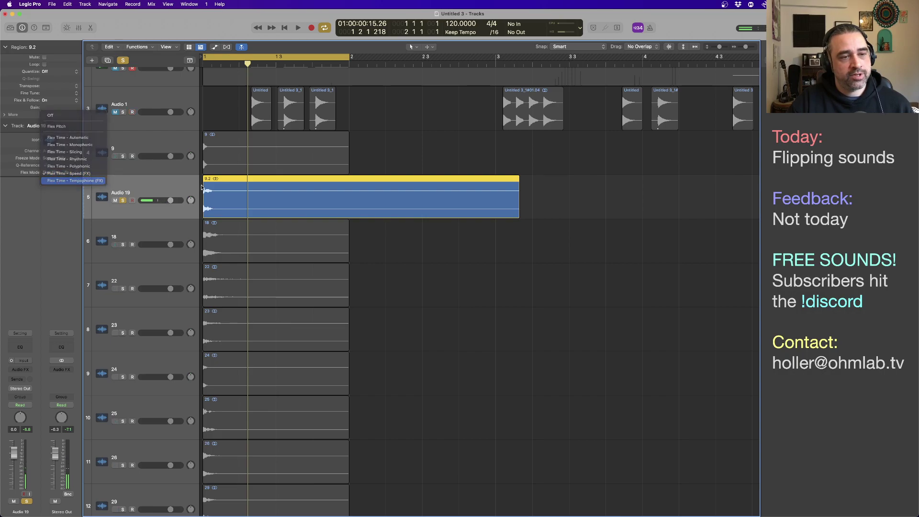
pyautogui.click(75, 180)
pyautogui.press('Return')
pyautogui.press('space')
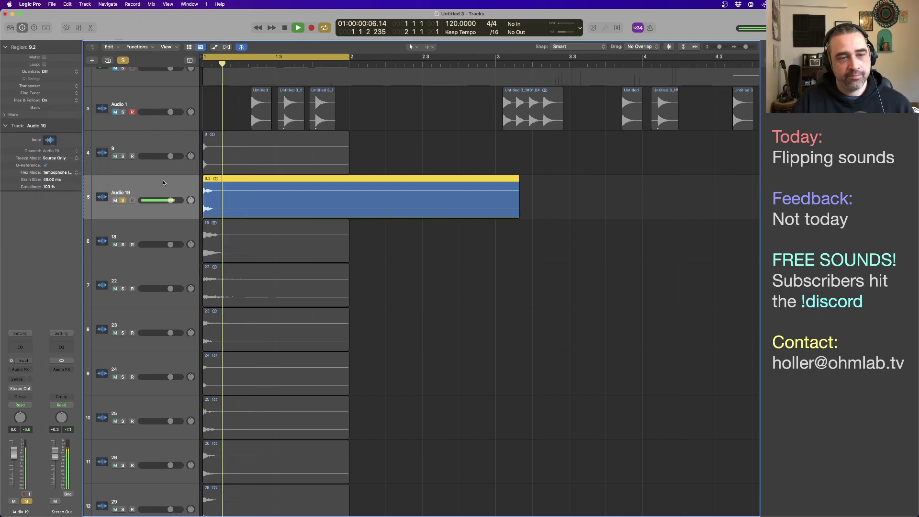
pyautogui.press('Return')
pyautogui.press('space')
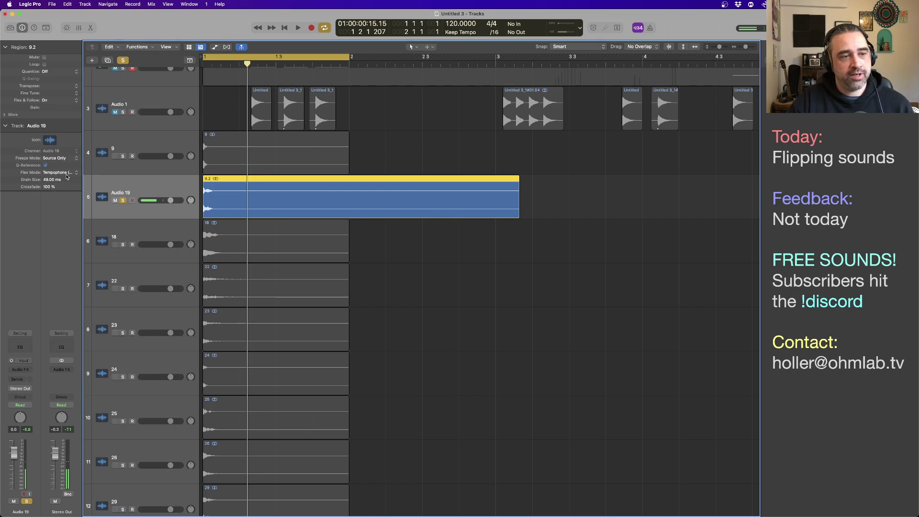
# Return Audio 19 to Speed (FX) flex mode, stretch its region to about beat 4 of bar 4, and audition it
pyautogui.click(68, 174)
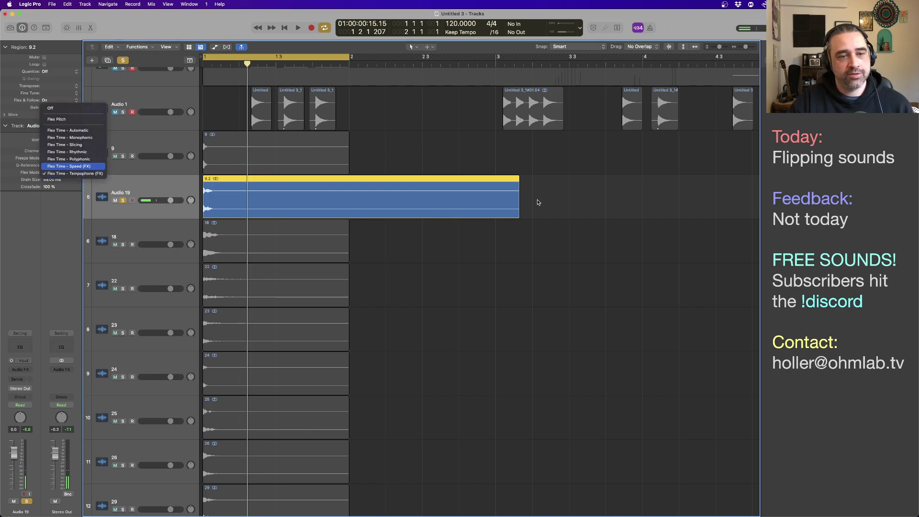
pyautogui.moveTo(518, 205); pyautogui.dragTo(754, 205)
pyautogui.press('Return')
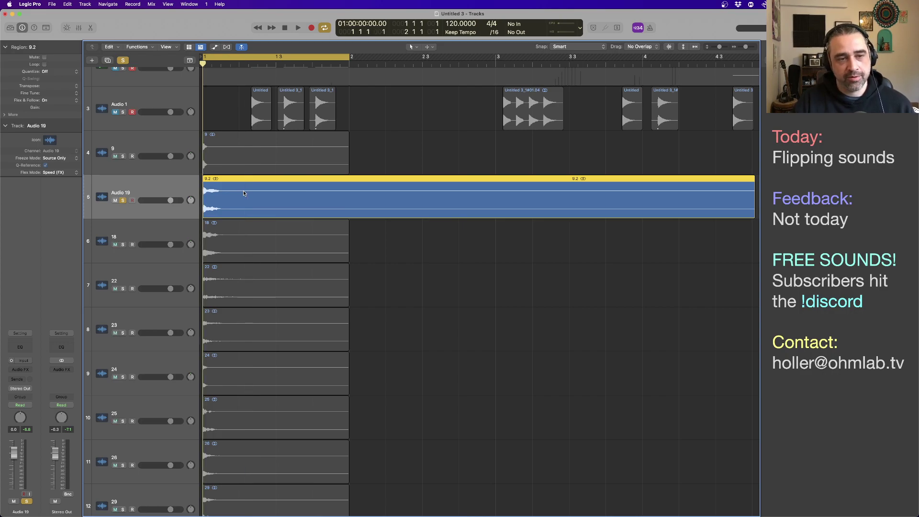
pyautogui.press('space')
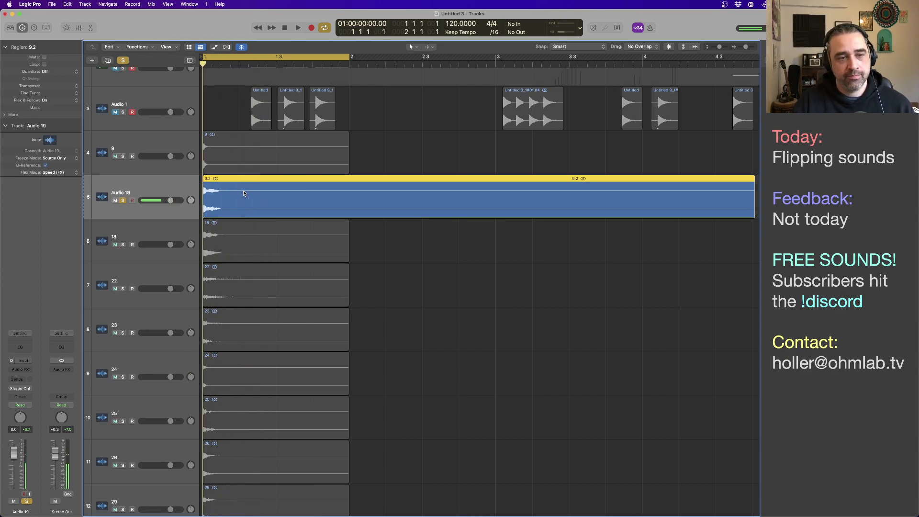
pyautogui.press('space')
pyautogui.press('space')
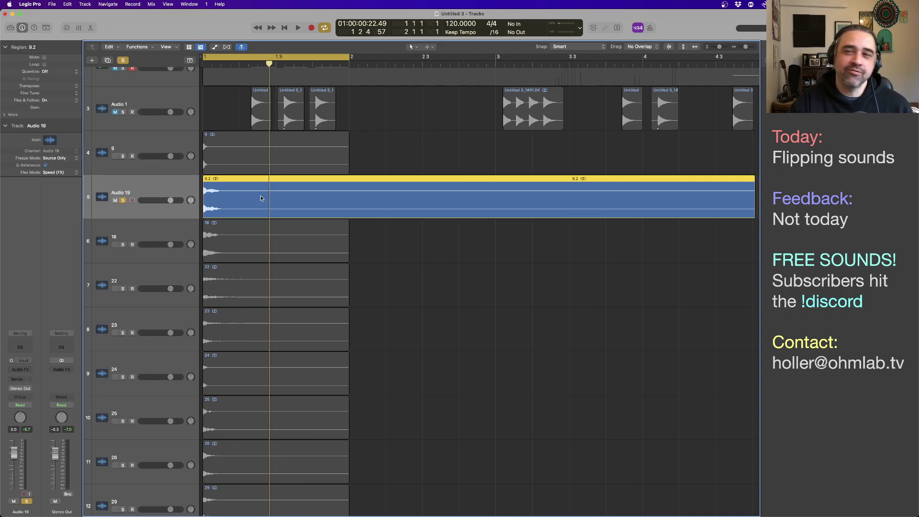
# Set Audio 19's flex mode to Tempophone (FX) and audition the longer stretched region several times
pyautogui.click(70, 172)
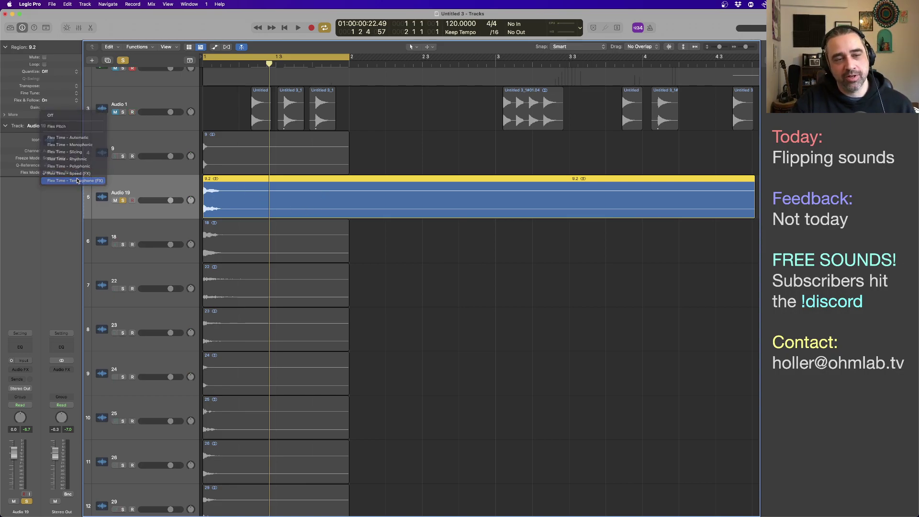
pyautogui.click(67, 180)
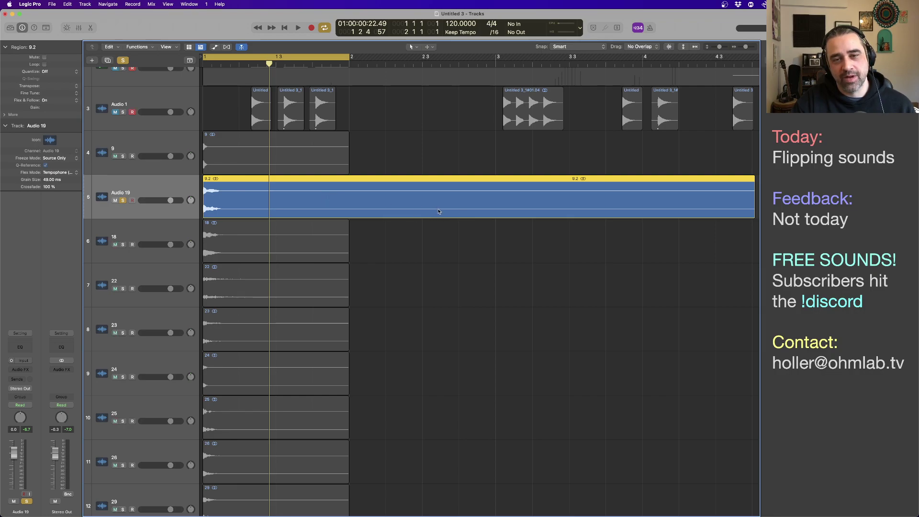
pyautogui.press('space')
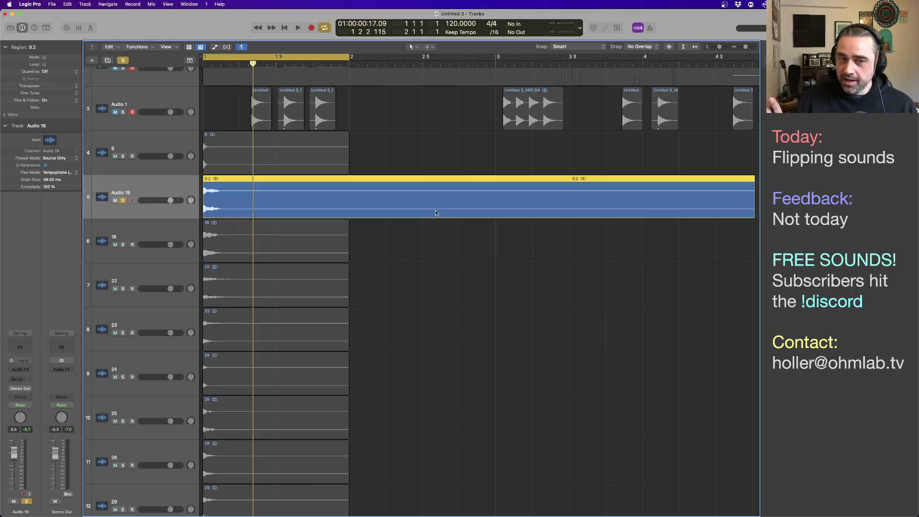
pyautogui.press('space')
pyautogui.press('space')
pyautogui.press('space')
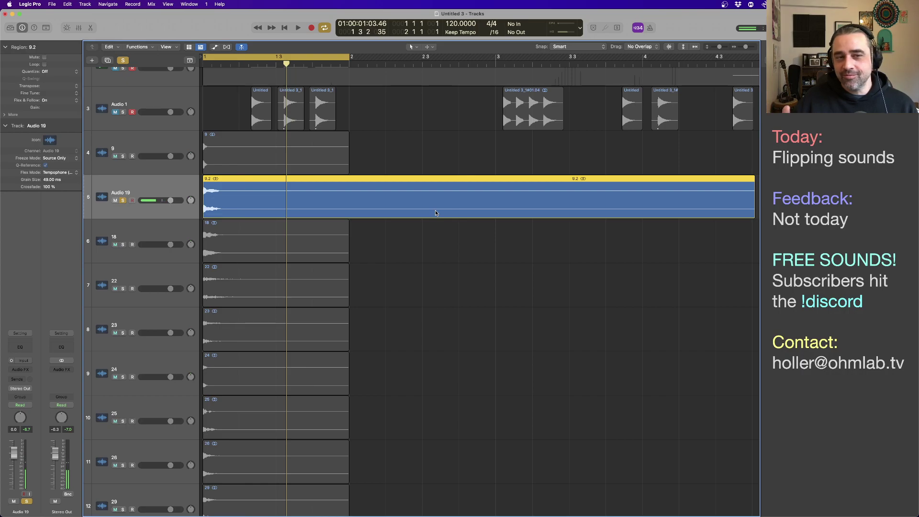
pyautogui.press('space')
pyautogui.press('space')
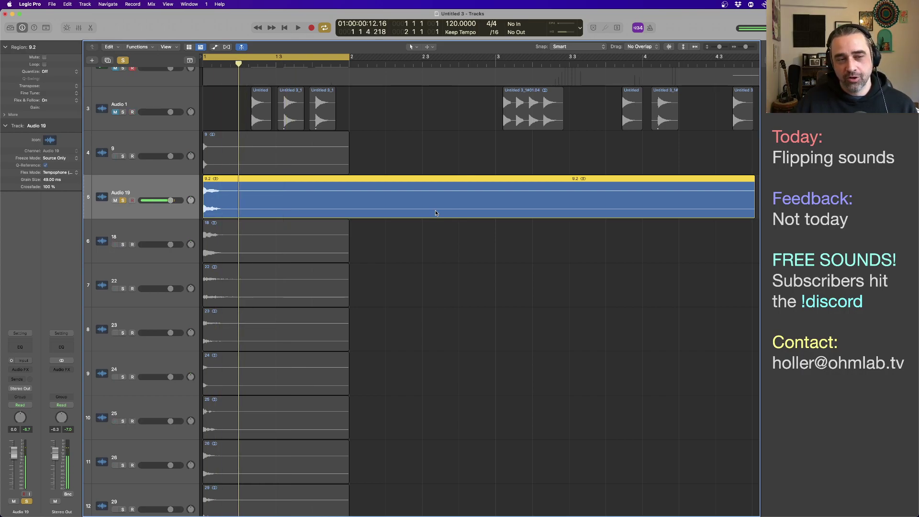
pyautogui.press('space')
pyautogui.press('space')
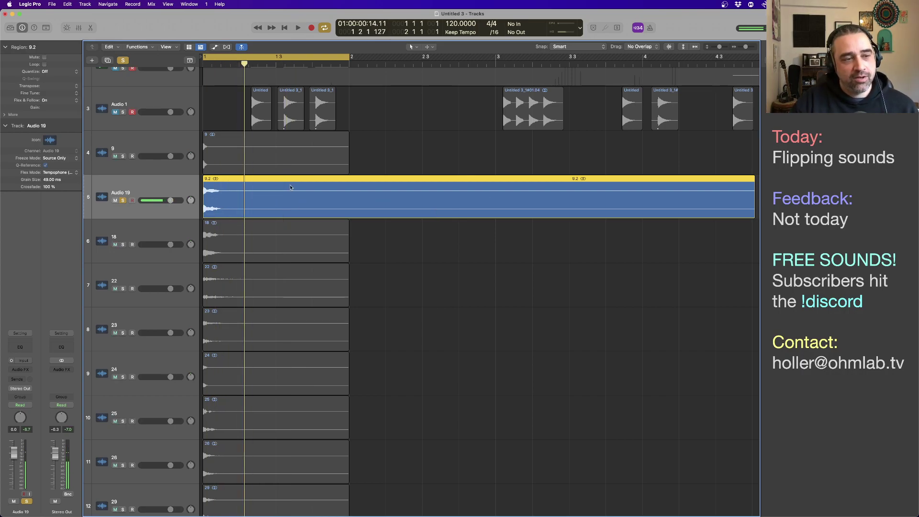
# Try the Flex Time - Polyphonic mode on Audio 19 and audition the stretched region
pyautogui.click(66, 174)
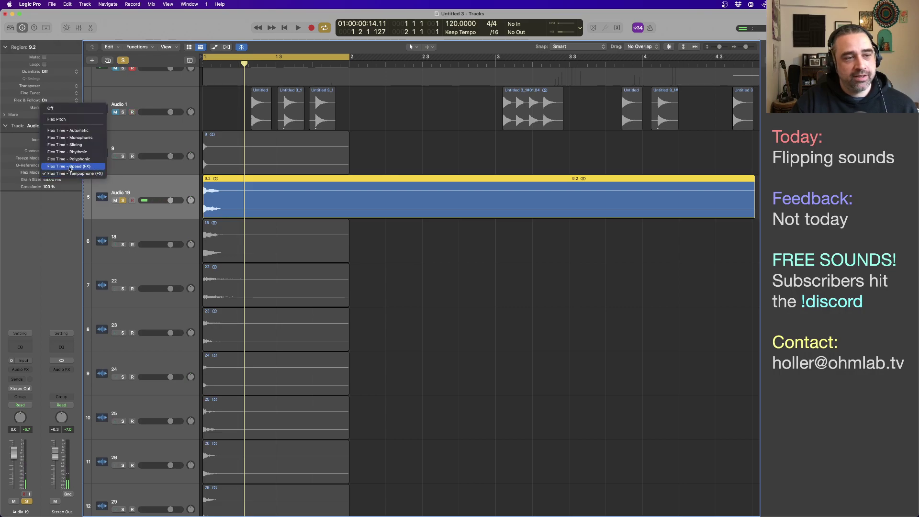
pyautogui.click(68, 158)
pyautogui.press('space')
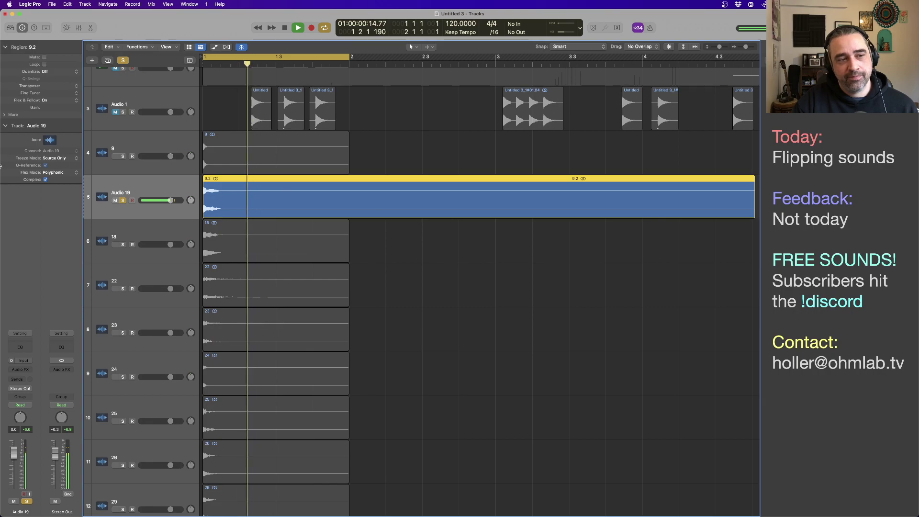
pyautogui.press('space')
# Try the Flex Time - Rhythmic mode on Audio 19 and audition the stretched region
pyautogui.click(59, 172)
pyautogui.press('Return')
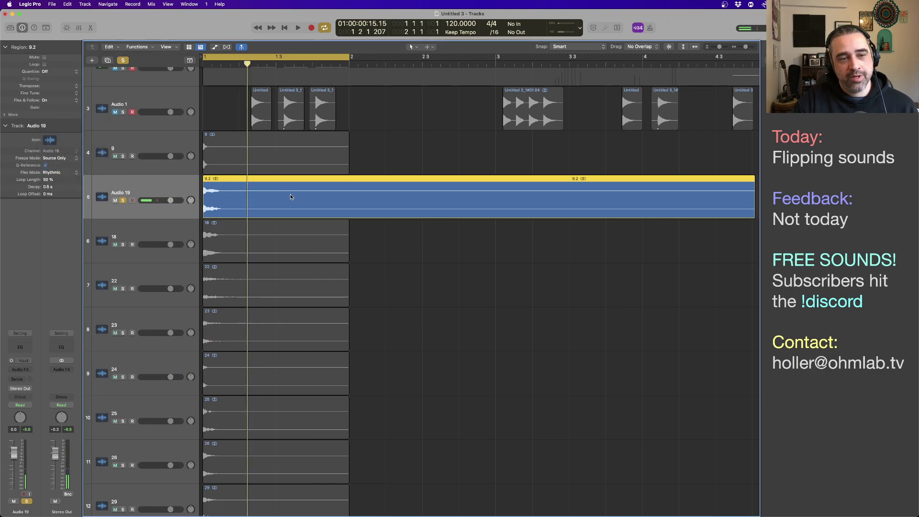
pyautogui.press('space')
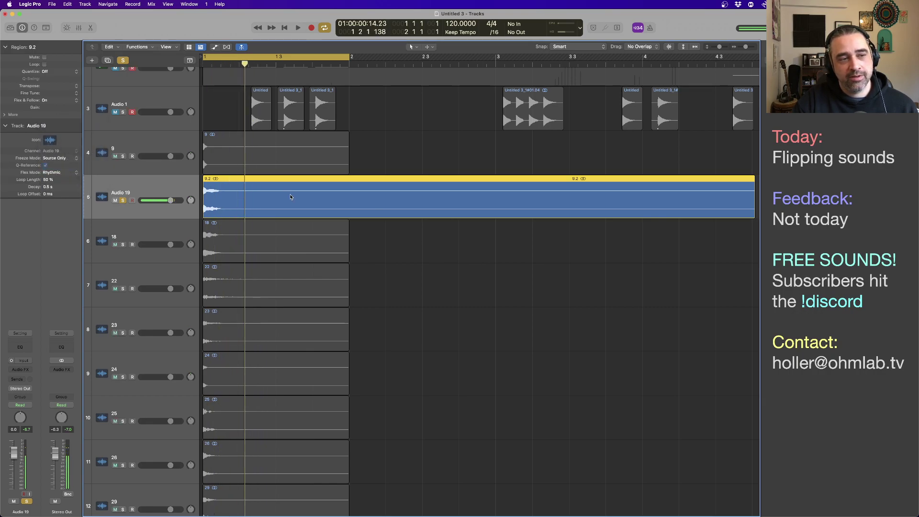
pyautogui.press('space')
# Change Audio 19's flex mode to Flex Time - Slicing and play back the stretched region
pyautogui.click(56, 173)
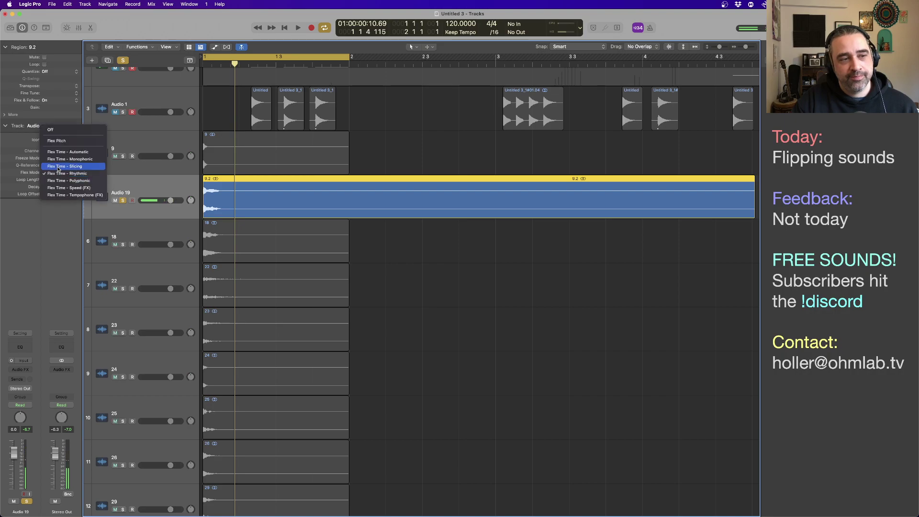
pyautogui.click(57, 166)
pyautogui.press('space')
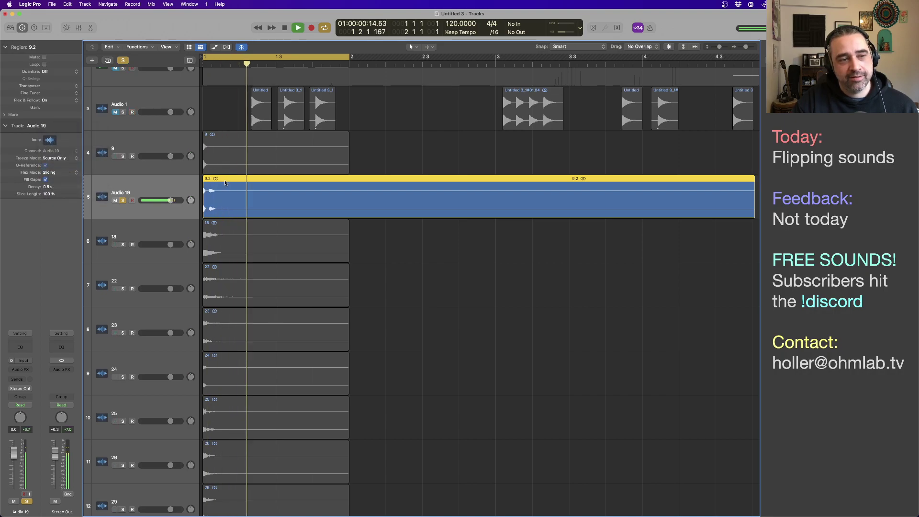
# Try the Flex Time - Monophonic mode on Audio 19 and audition the stretched region
pyautogui.press('space')
pyautogui.click(52, 172)
pyautogui.click(58, 167)
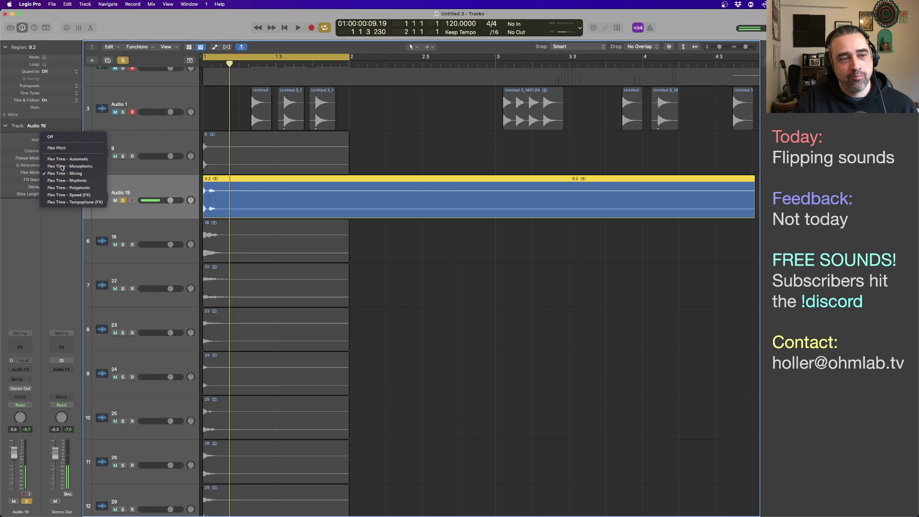
pyautogui.press('space')
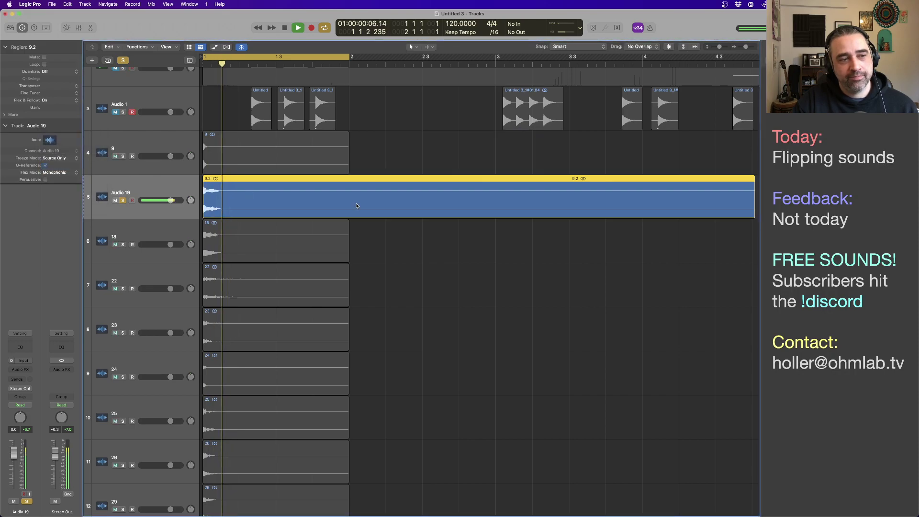
pyautogui.press('space')
pyautogui.press('space')
pyautogui.press('space')
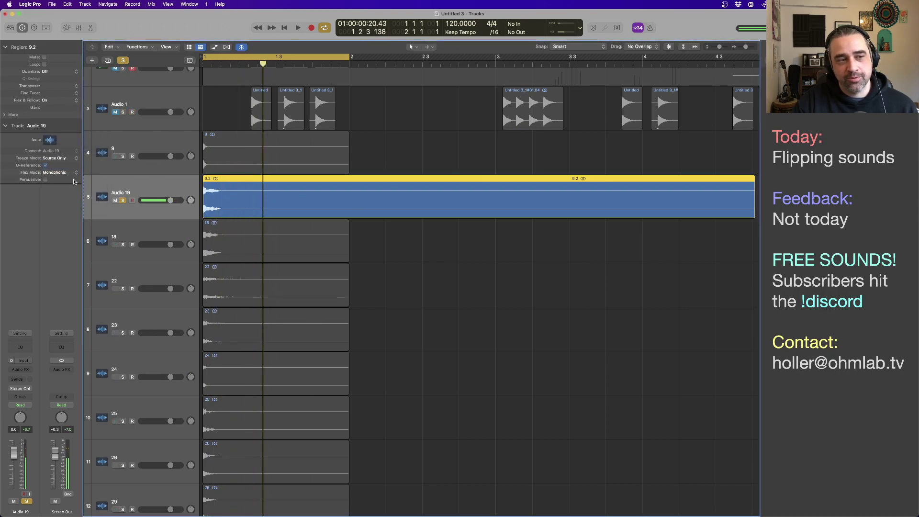
# Switch Audio 19's flex mode to Flex Time - Tempophone (FX) and play back the stretched region
pyautogui.click(66, 175)
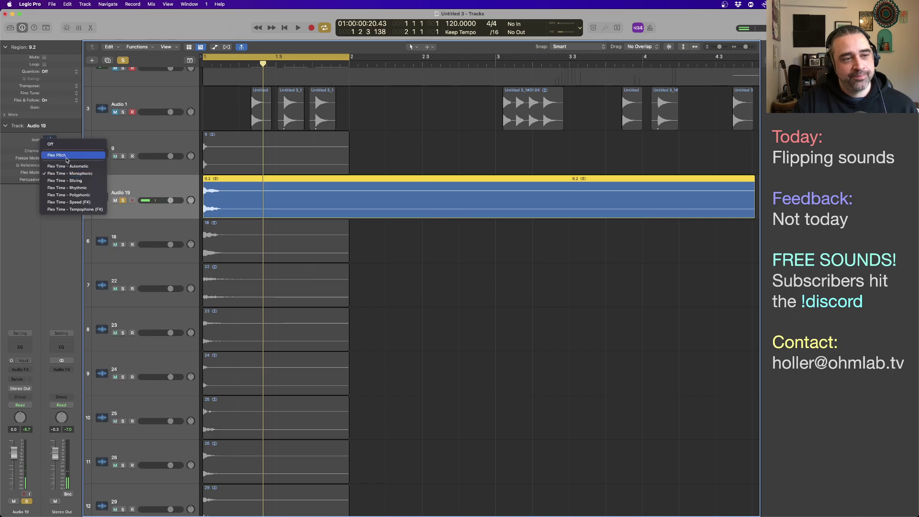
pyautogui.click(76, 210)
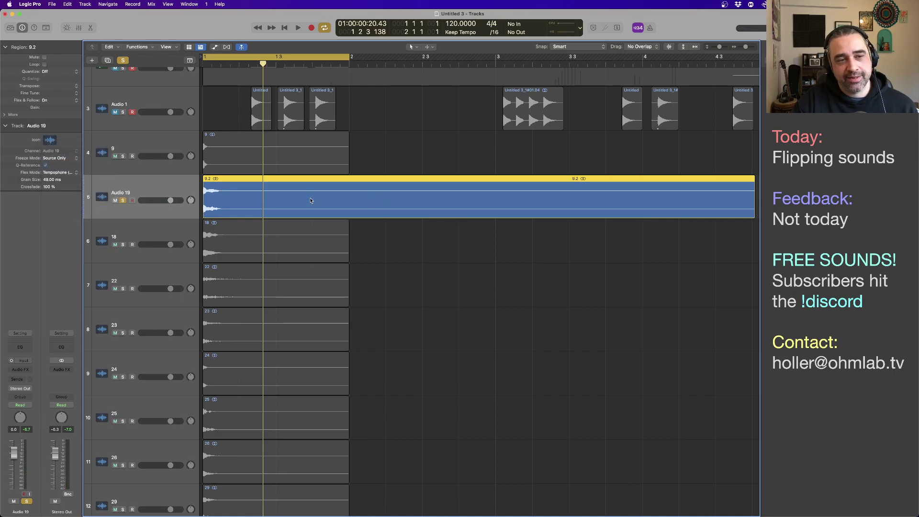
pyautogui.press('space')
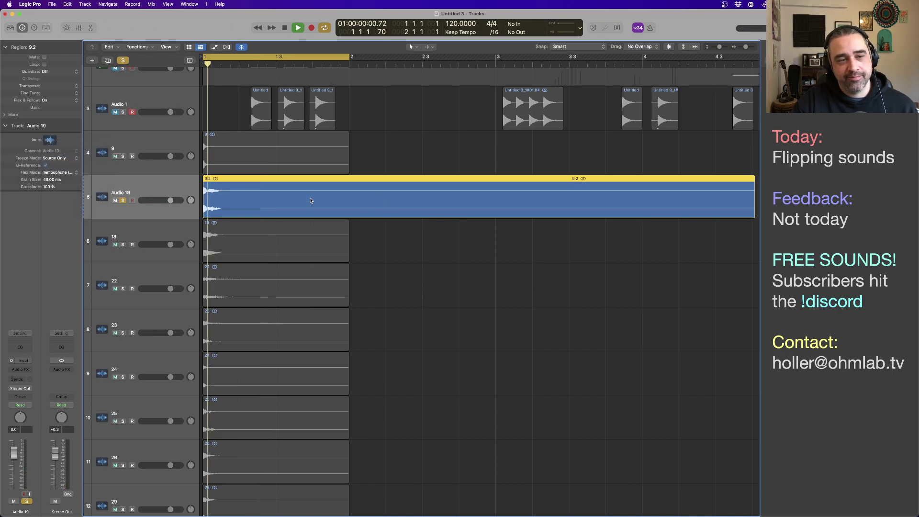
pyautogui.press('space')
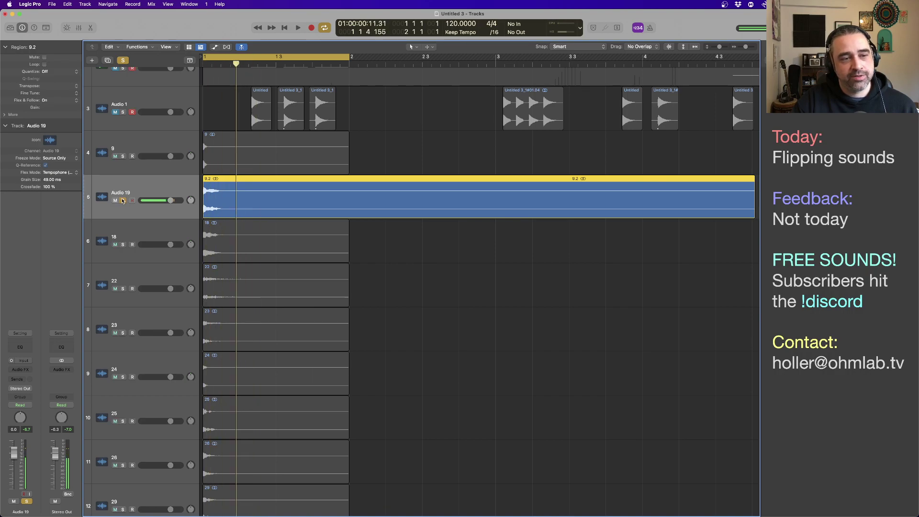
# Audition the original sound on track 9 and the stretched version on Audio 19 in solo to compare them
pyautogui.click(133, 146)
pyautogui.press('space')
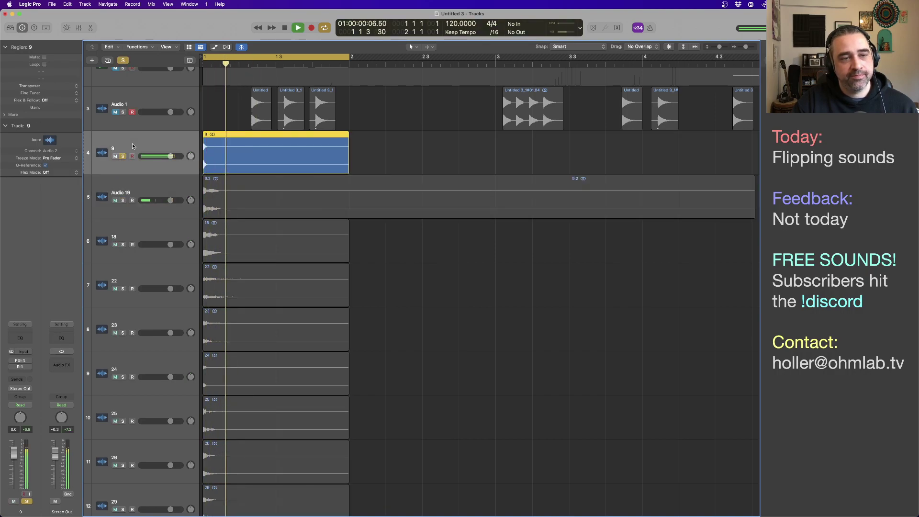
pyautogui.click(123, 157)
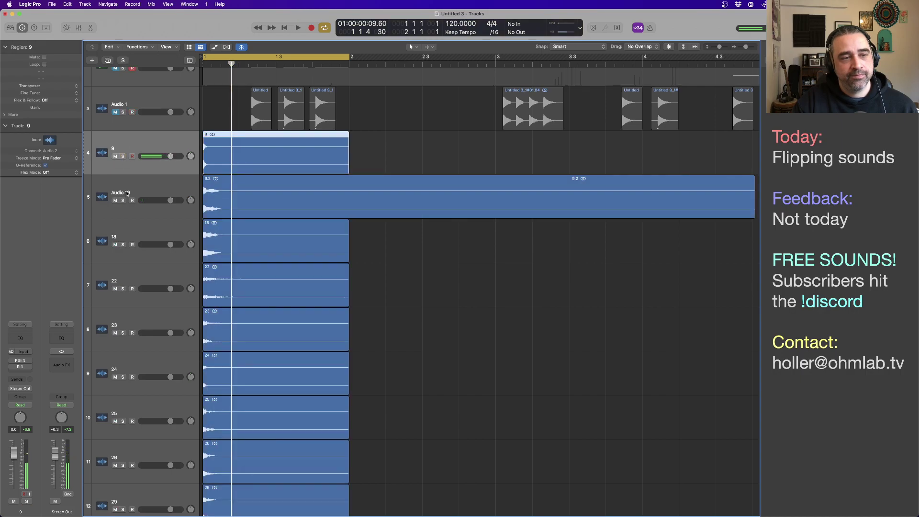
pyautogui.click(122, 201)
pyautogui.click(130, 189)
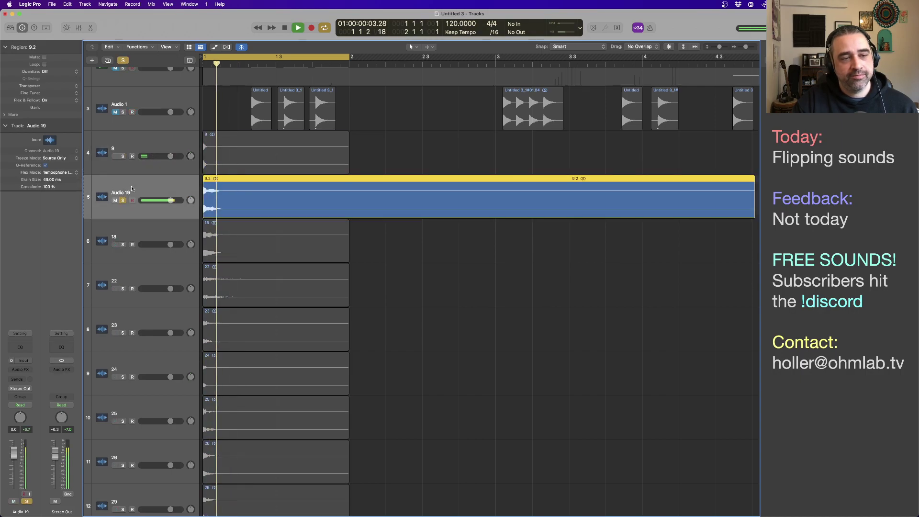
pyautogui.click(123, 200)
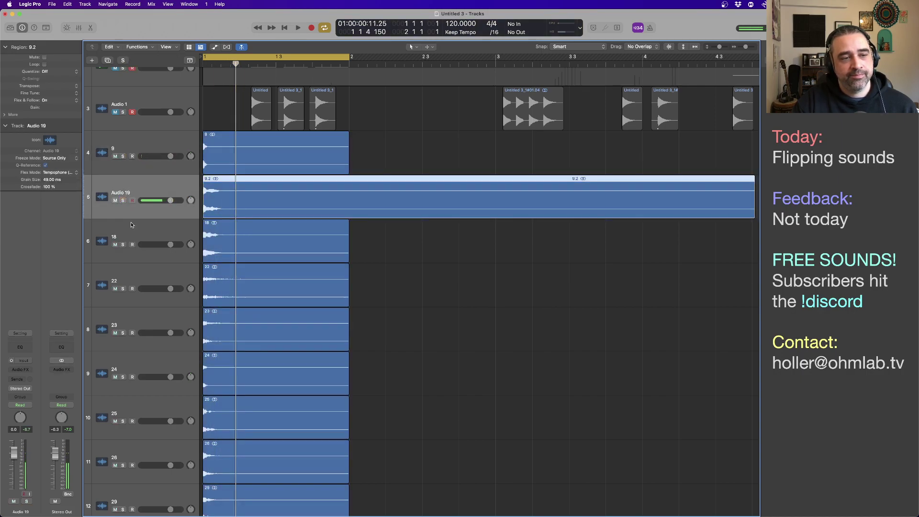
# Solo track 18 and audition its region
pyautogui.click(131, 233)
pyautogui.click(123, 244)
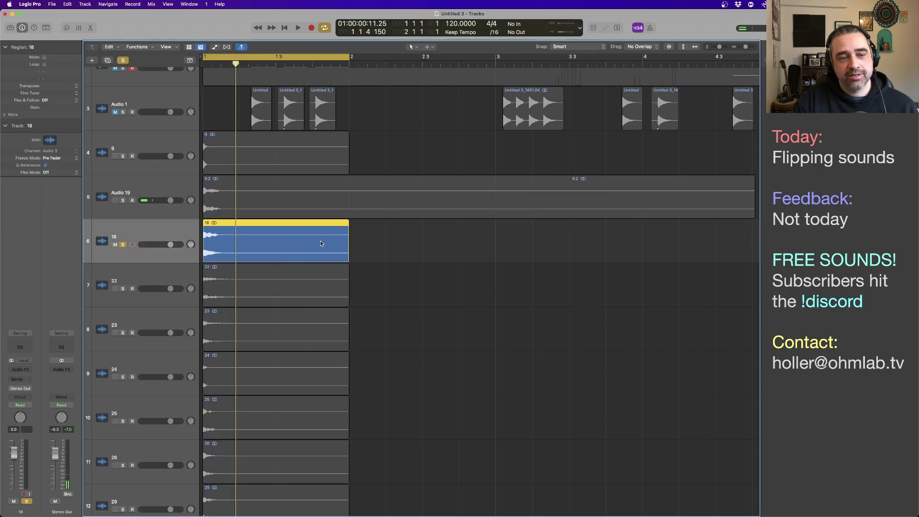
pyautogui.click(446, 252)
pyautogui.press('space')
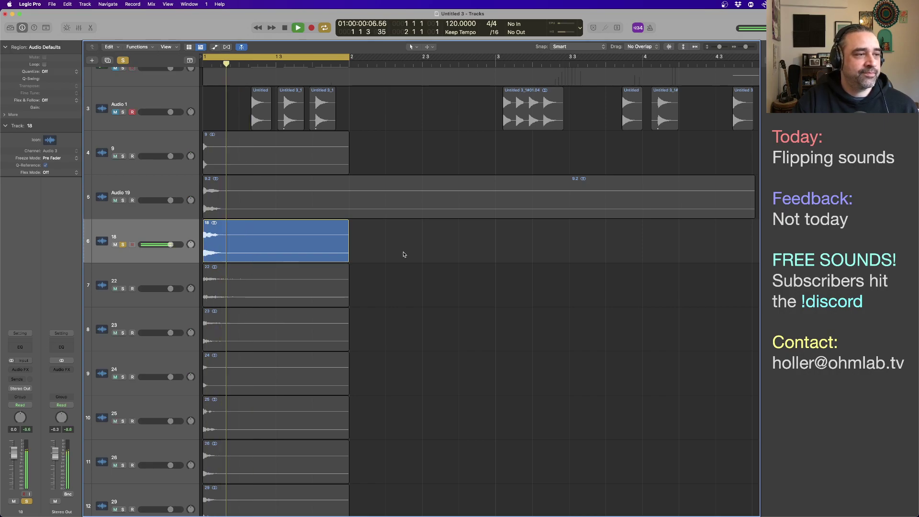
pyautogui.press('space')
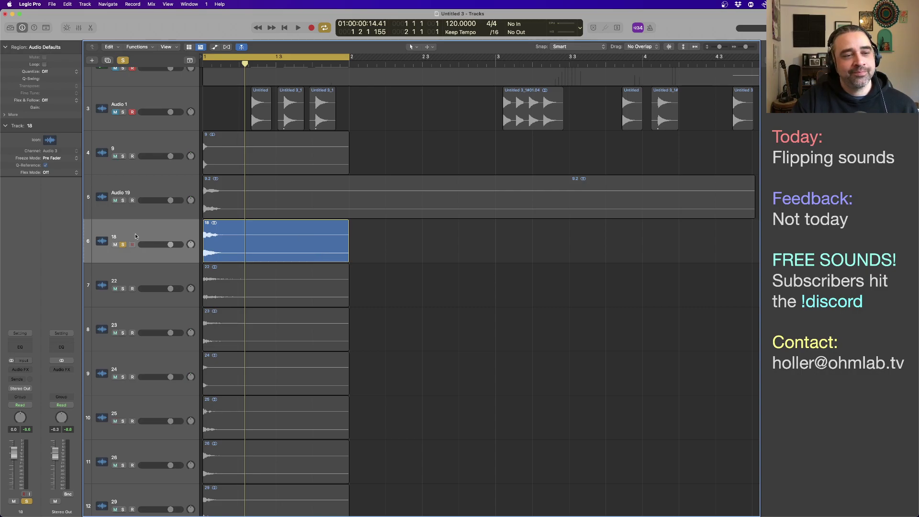
pyautogui.click(277, 255)
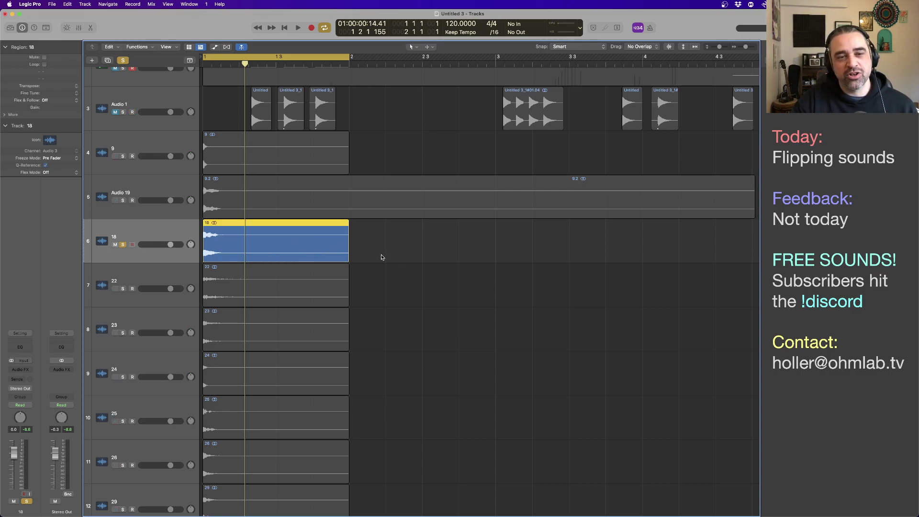
pyautogui.press('space')
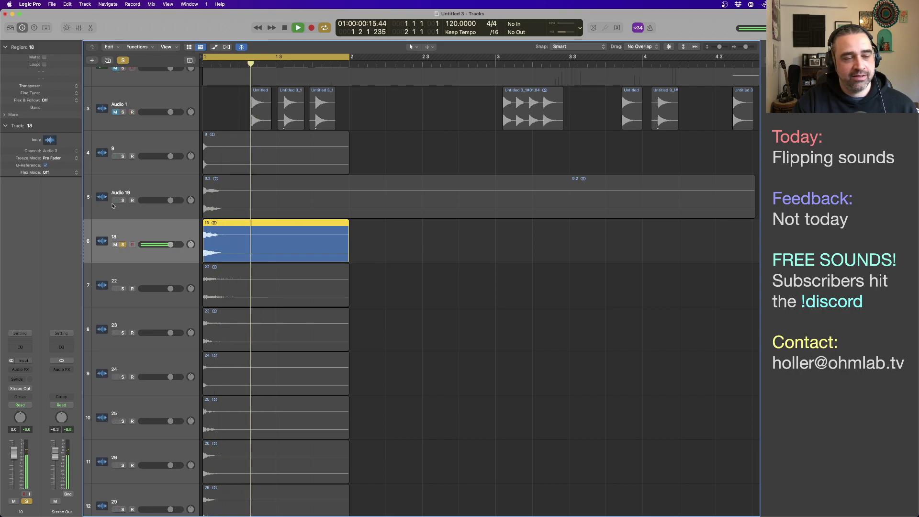
pyautogui.press('space')
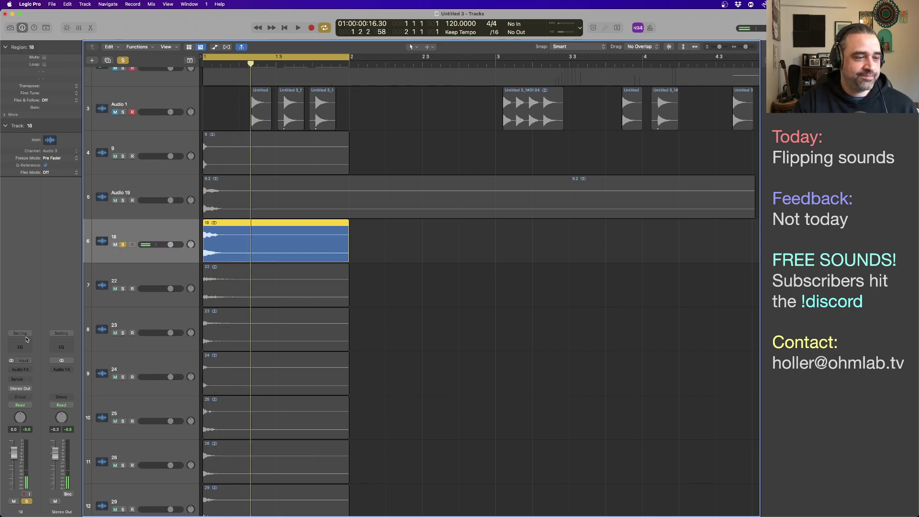
# Insert the stereo version of Output's Portal as an audio effect on track 18
pyautogui.click(22, 369)
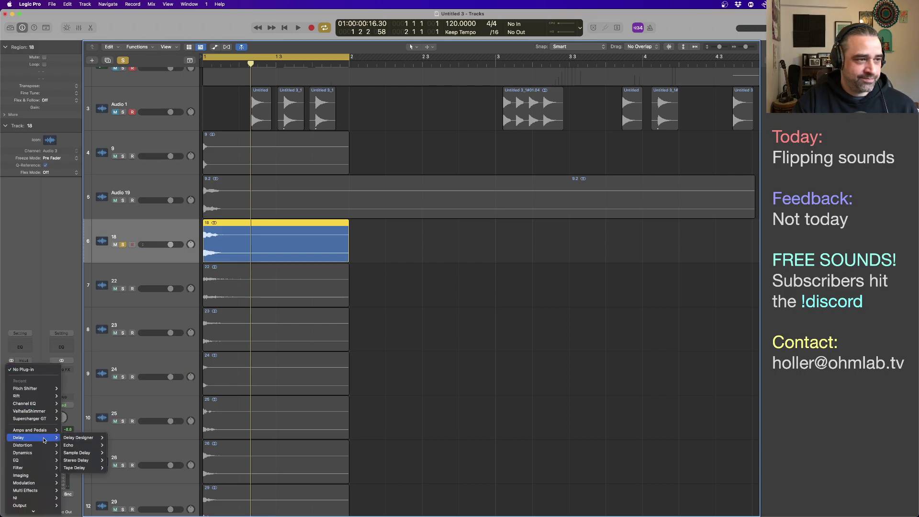
pyautogui.moveTo(58, 419)
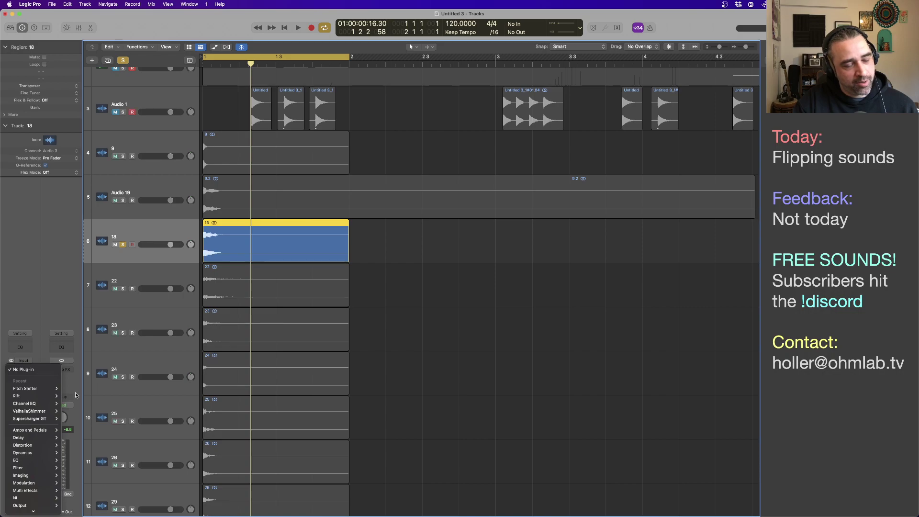
pyautogui.moveTo(44, 447)
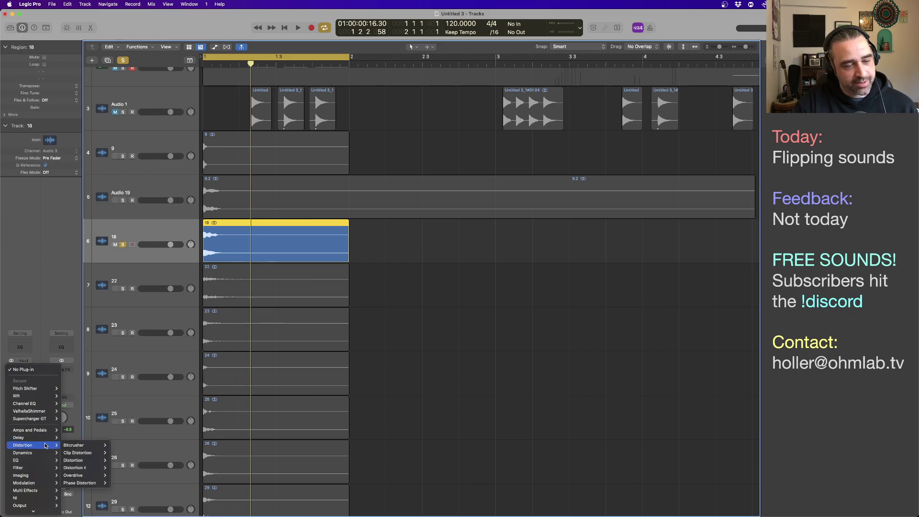
pyautogui.moveTo(32, 511)
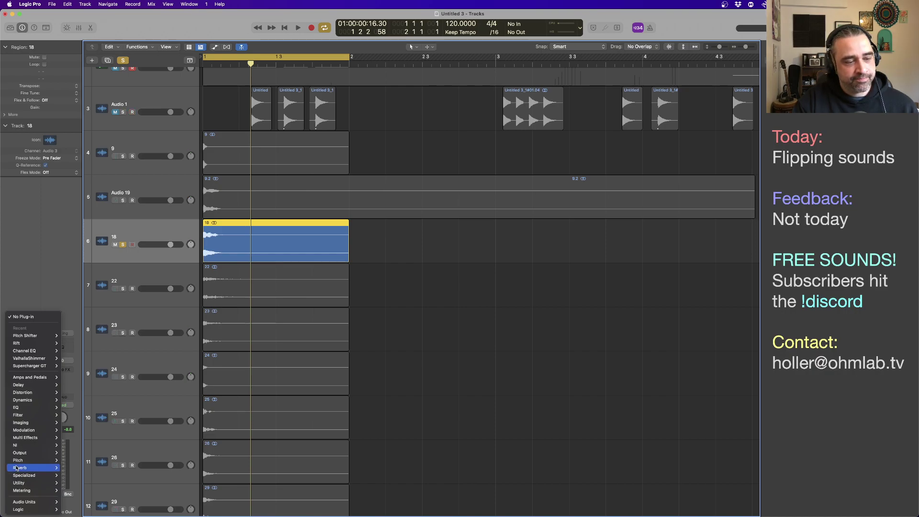
pyautogui.moveTo(14, 446)
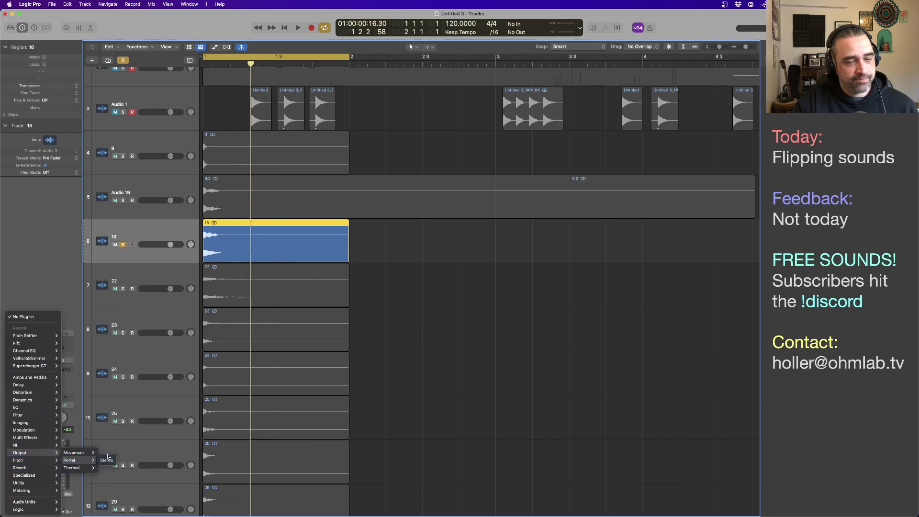
pyautogui.click(378, 293)
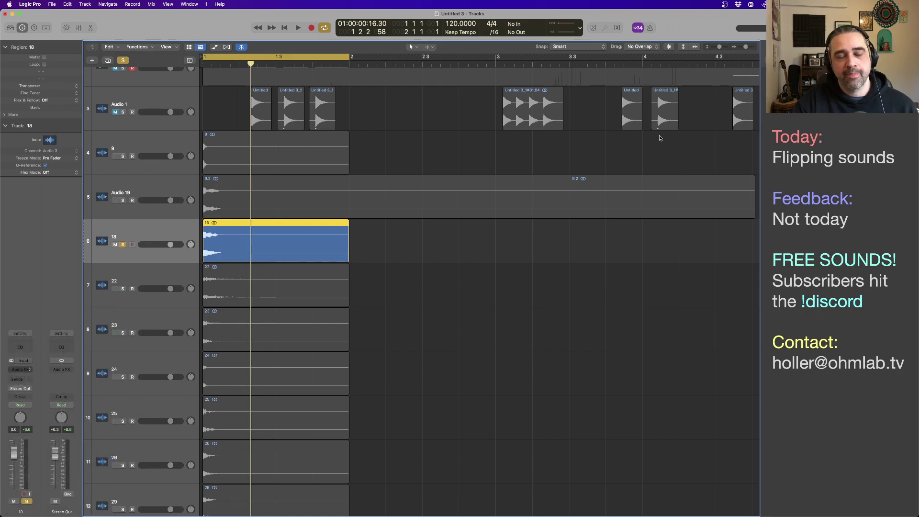
pyautogui.click(638, 138)
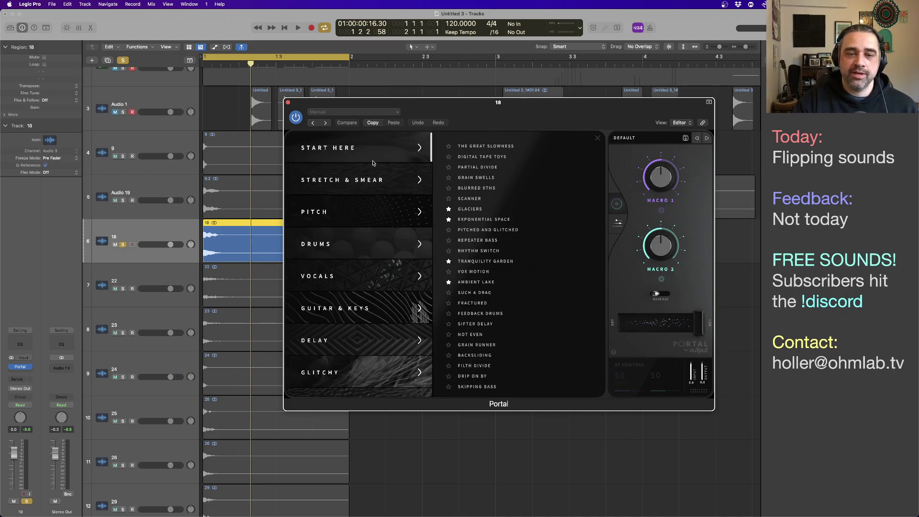
# Load the Ambient Lake preset in Portal and audition it on track 18
pyautogui.click(474, 281)
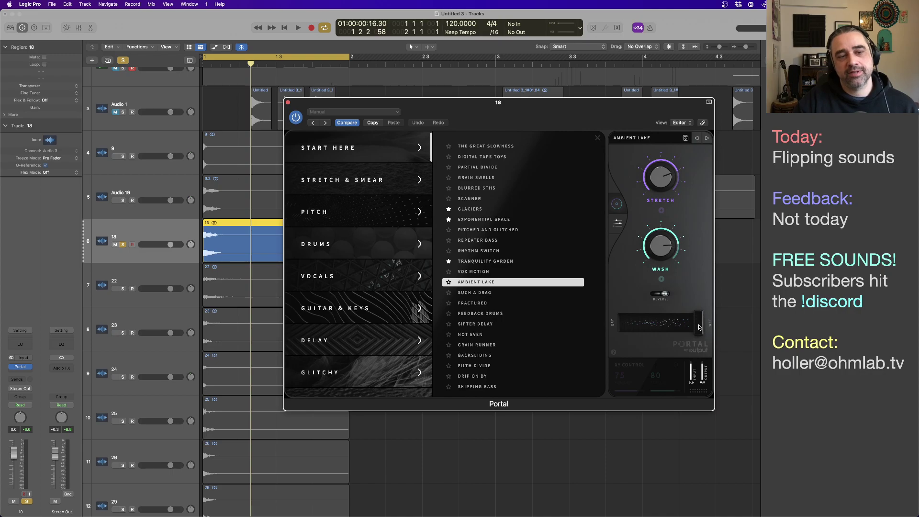
pyautogui.click(449, 281)
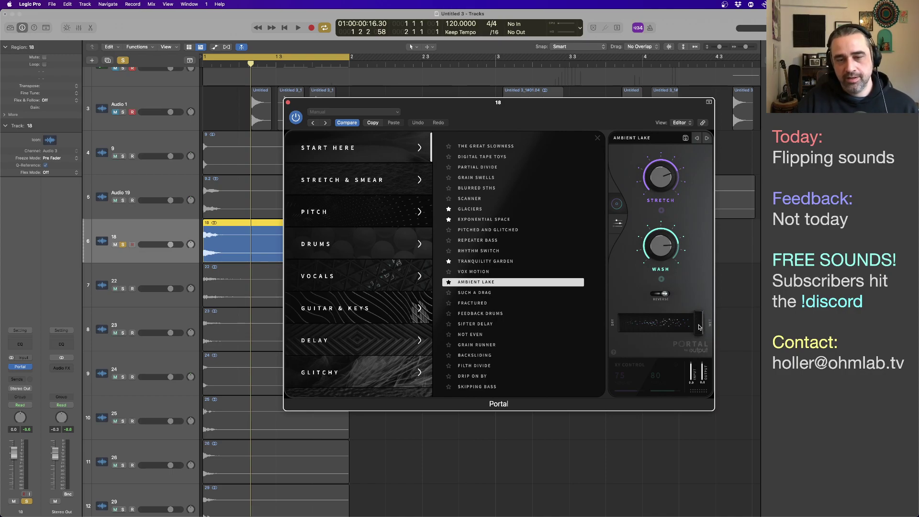
pyautogui.click(665, 434)
pyautogui.press('space')
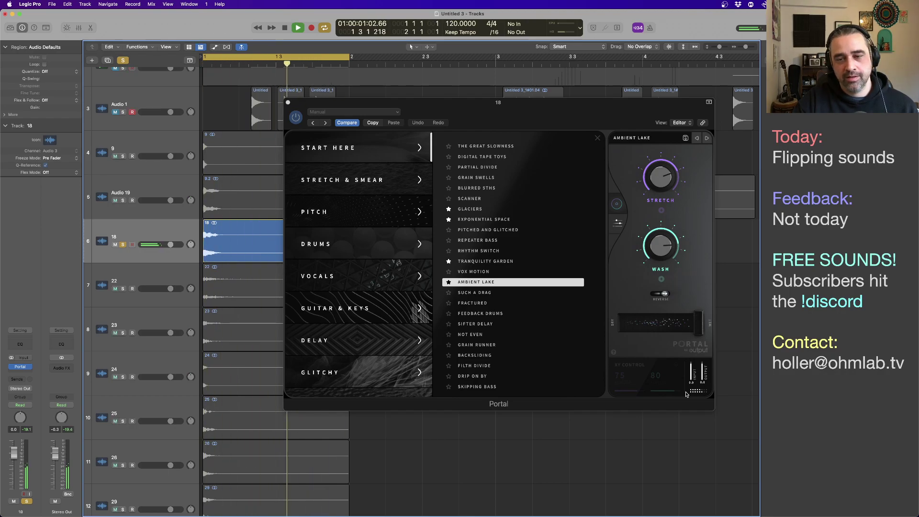
pyautogui.press('space')
# Try Ambient Lake's Wash macro at 38 and 25 percent, auditioning track 18 after each adjustment
pyautogui.moveTo(657, 242); pyautogui.dragTo(664, 271)
pyautogui.press('space')
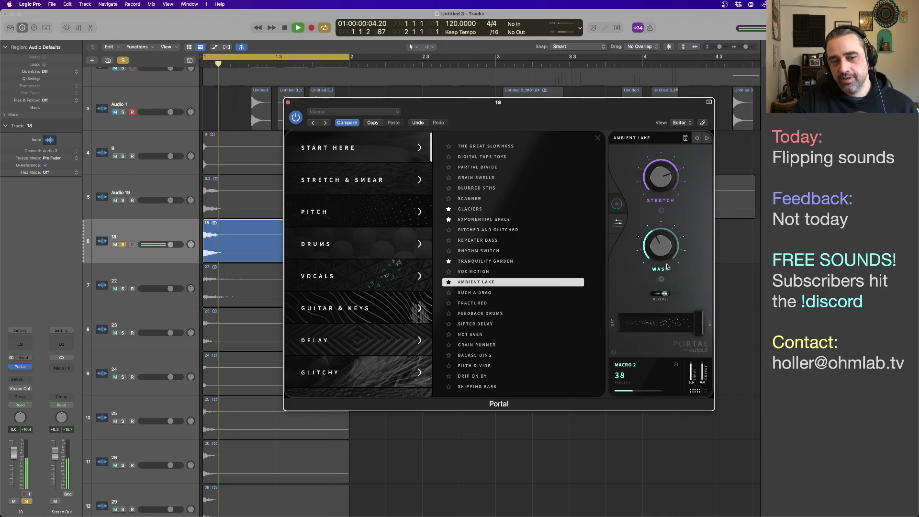
pyautogui.press('space')
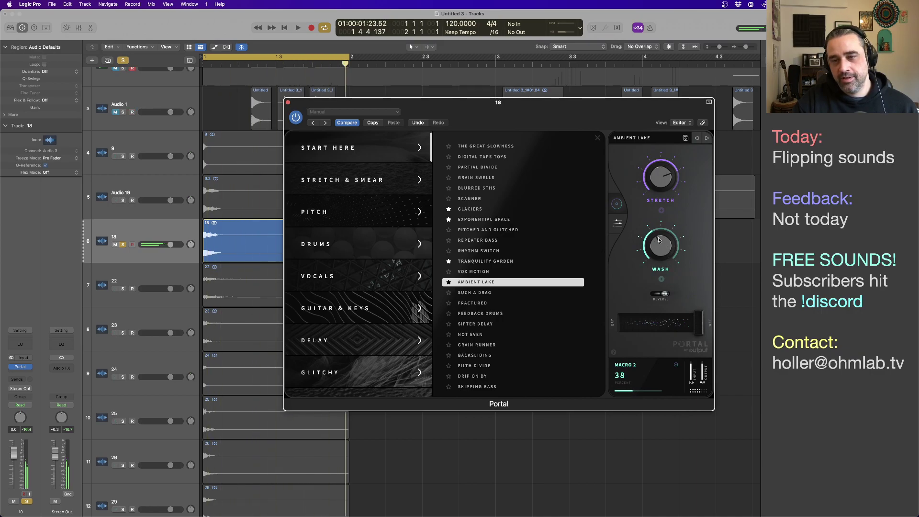
pyautogui.moveTo(666, 266); pyautogui.dragTo(657, 252)
pyautogui.press('space')
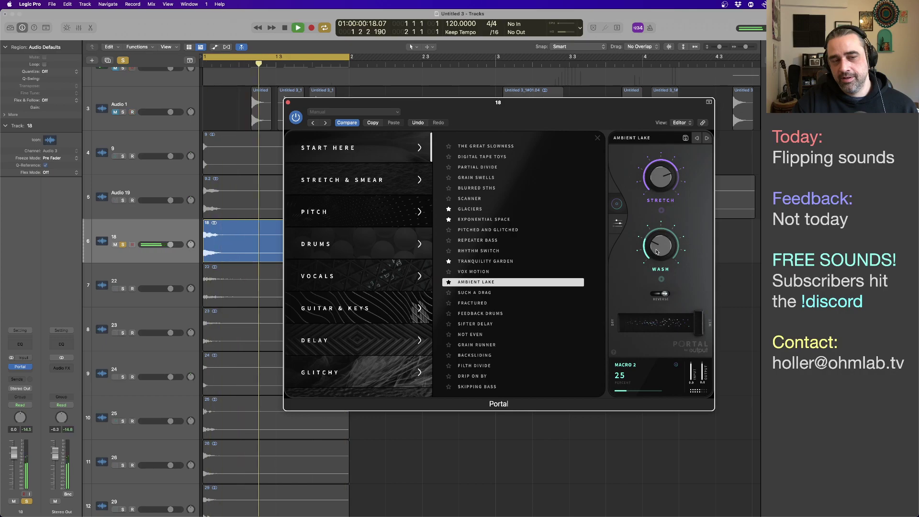
# Set Ambient Lake's Stretch macro to 50 percent and audition track 18
pyautogui.moveTo(659, 175); pyautogui.dragTo(659, 190)
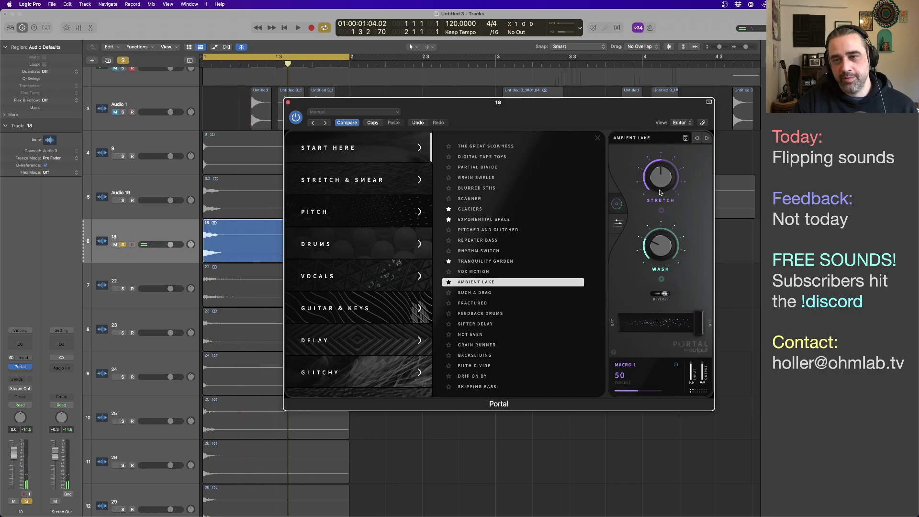
pyautogui.press('space')
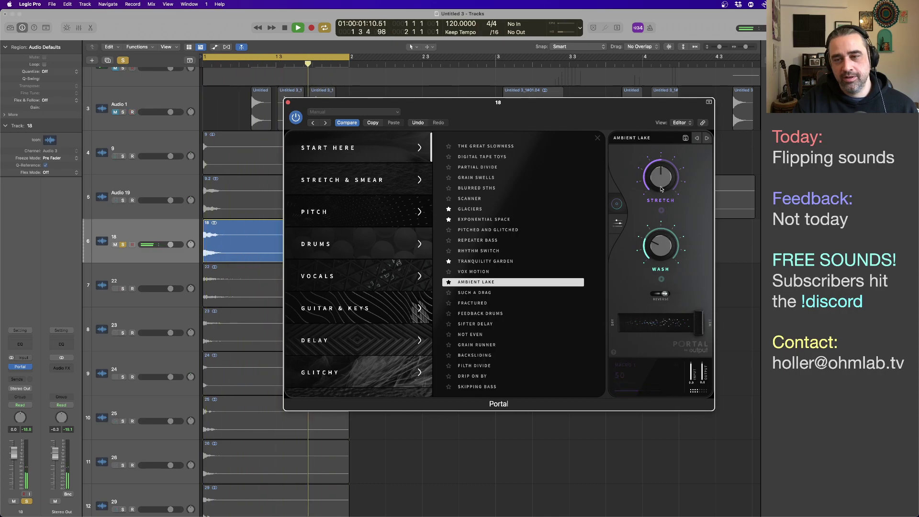
pyautogui.press('space')
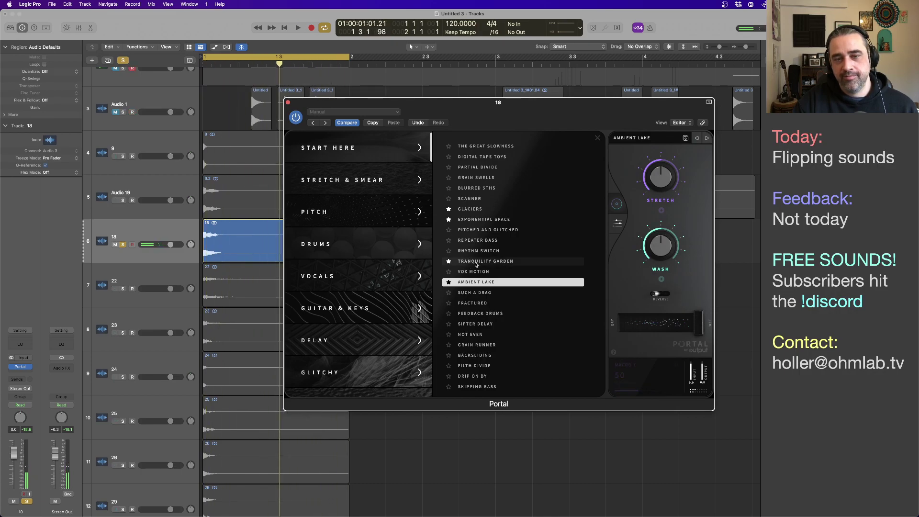
# Load the Tranquility Garden preset in Portal and audition it on track 18
pyautogui.click(501, 265)
pyautogui.press('space')
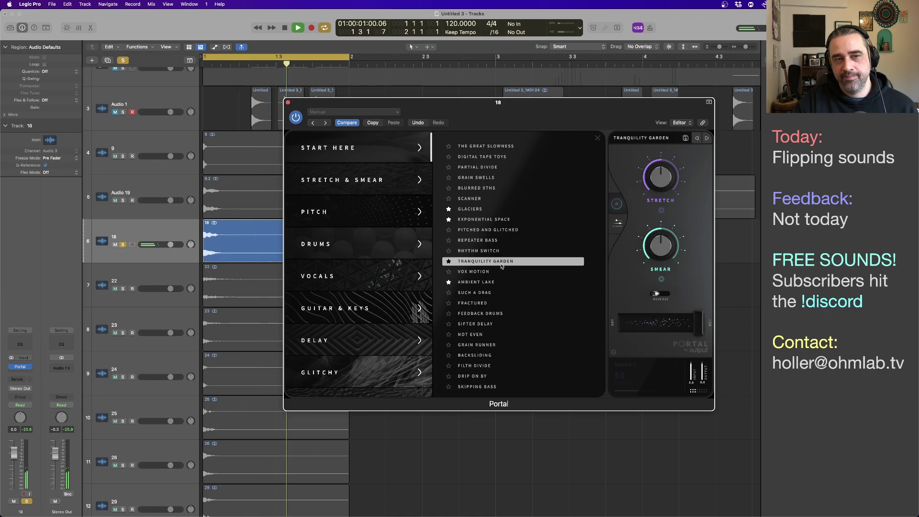
pyautogui.press('space')
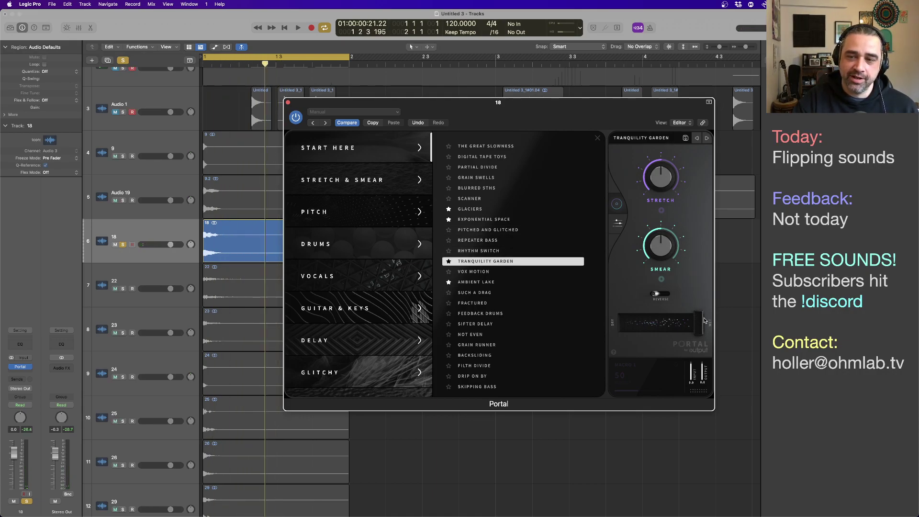
# Audition track 18 with Tranquility Garden and insert a Channel EQ ahead of Portal
pyautogui.press('space')
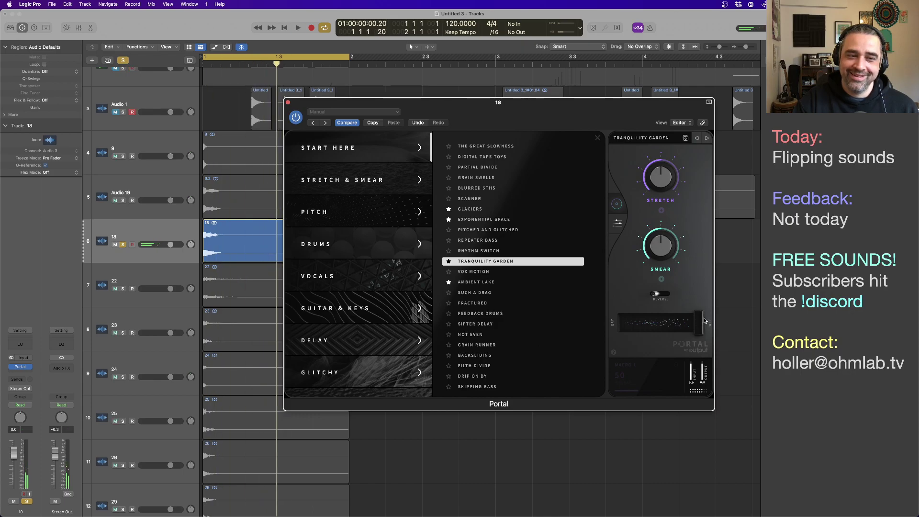
pyautogui.press('space')
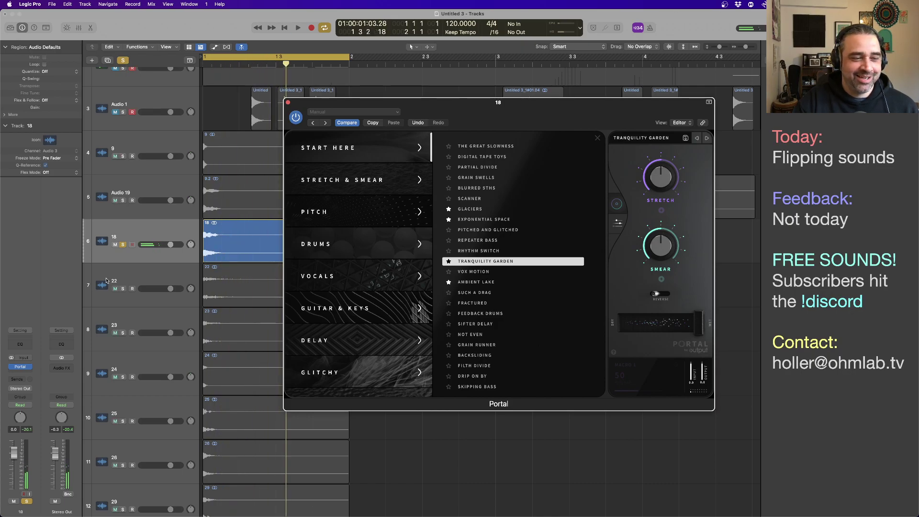
pyautogui.click(29, 367)
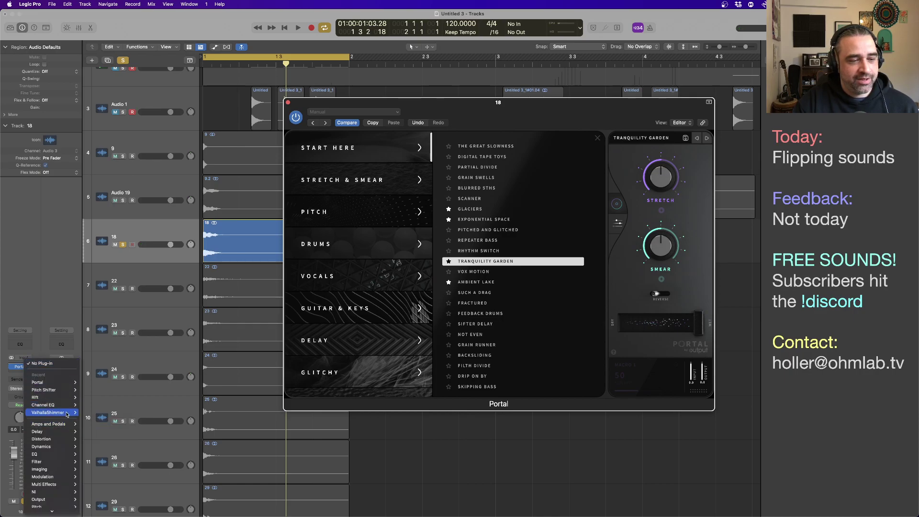
pyautogui.click(90, 406)
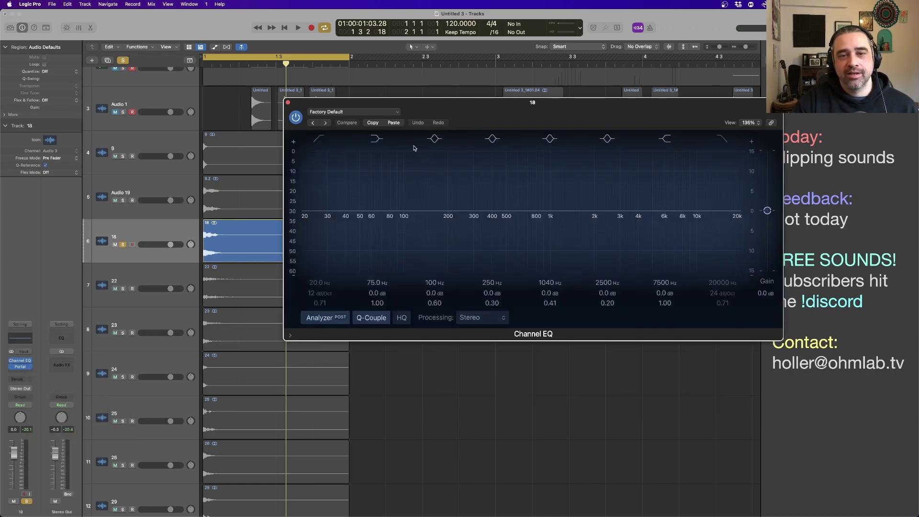
# Cut the lows in track 18's Channel EQ at 540 Hz with a 6 dB/Oct slope and audition the result
pyautogui.moveTo(327, 282); pyautogui.dragTo(327, 197)
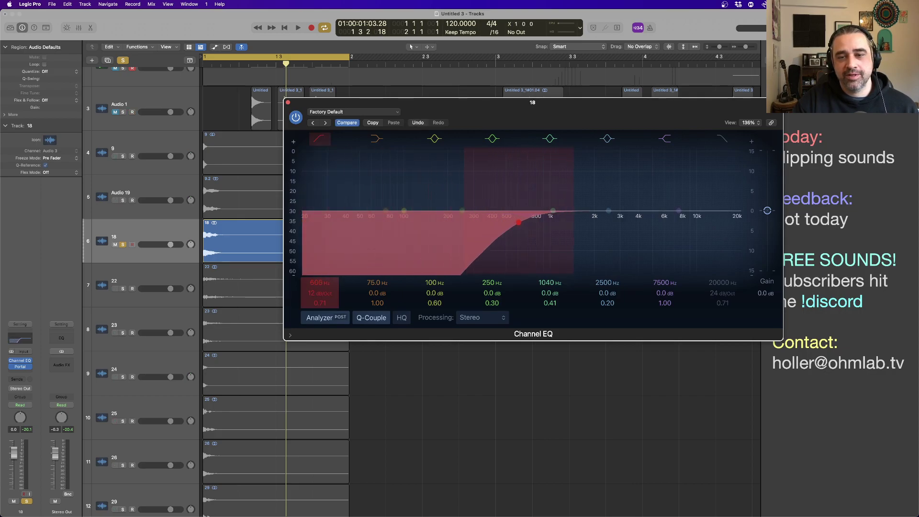
pyautogui.press('space')
pyautogui.press('space')
pyautogui.moveTo(320, 293)
pyautogui.mouseDown()
pyautogui.moveTo(320, 301)
pyautogui.moveTo(318, 286)
pyautogui.mouseUp()
pyautogui.press('space')
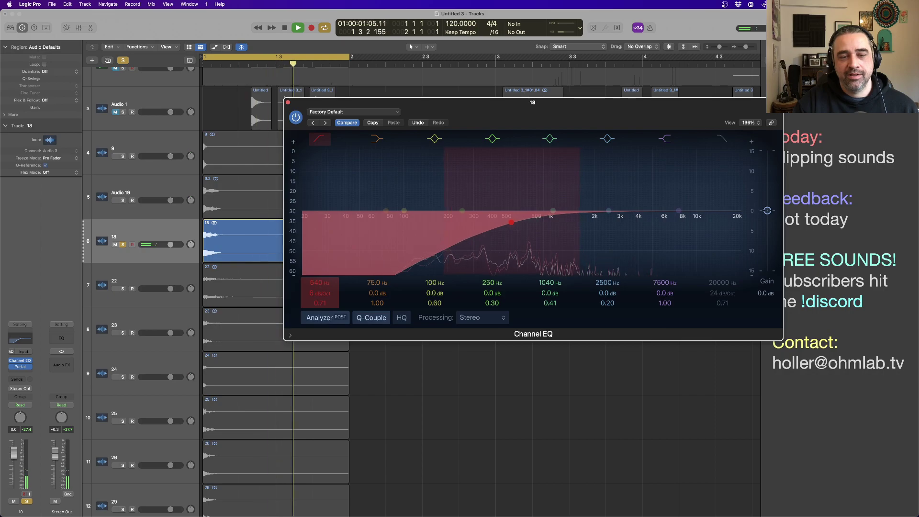
pyautogui.press('space')
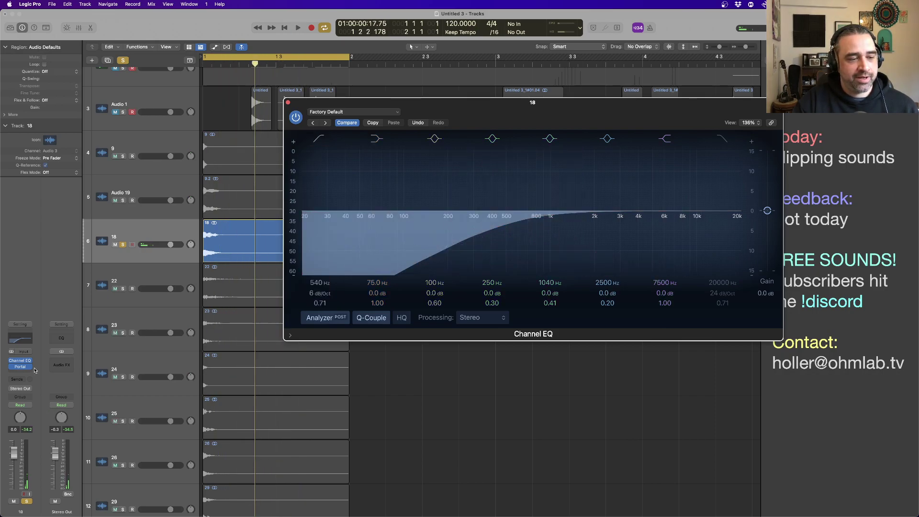
# Insert a stereo Rift after Portal on track 18 and audition it with the default preset
pyautogui.click(26, 374)
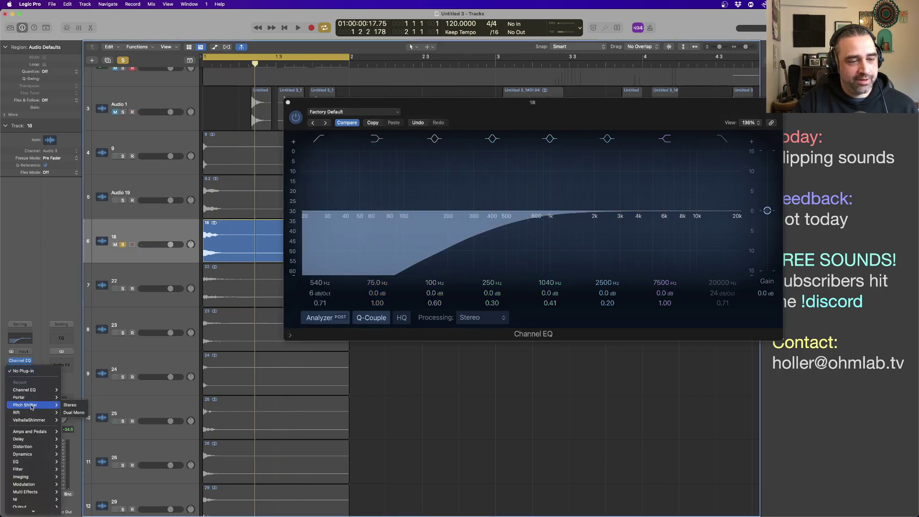
pyautogui.moveTo(40, 414)
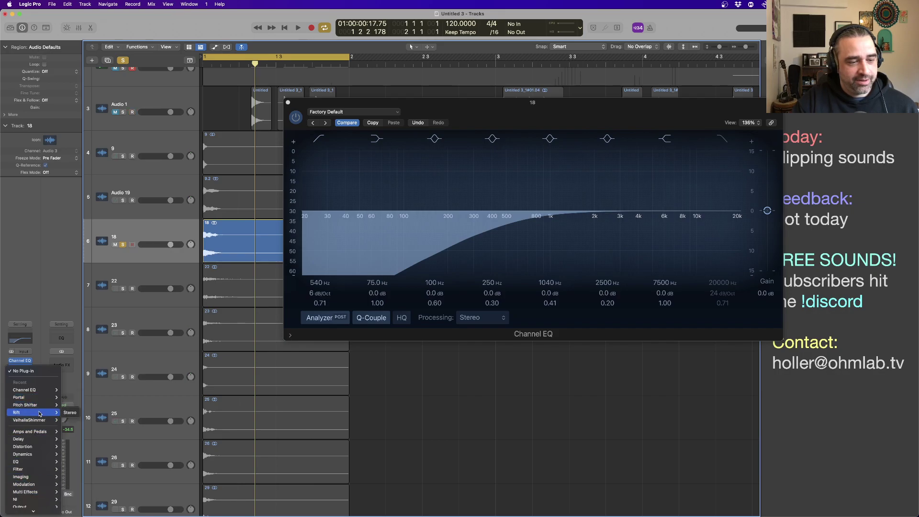
pyautogui.click(70, 412)
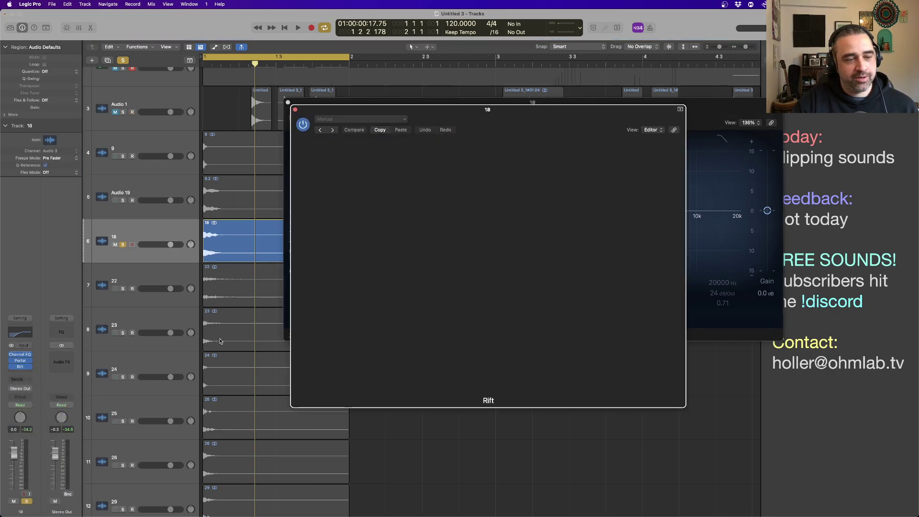
pyautogui.press('space')
pyautogui.press('space')
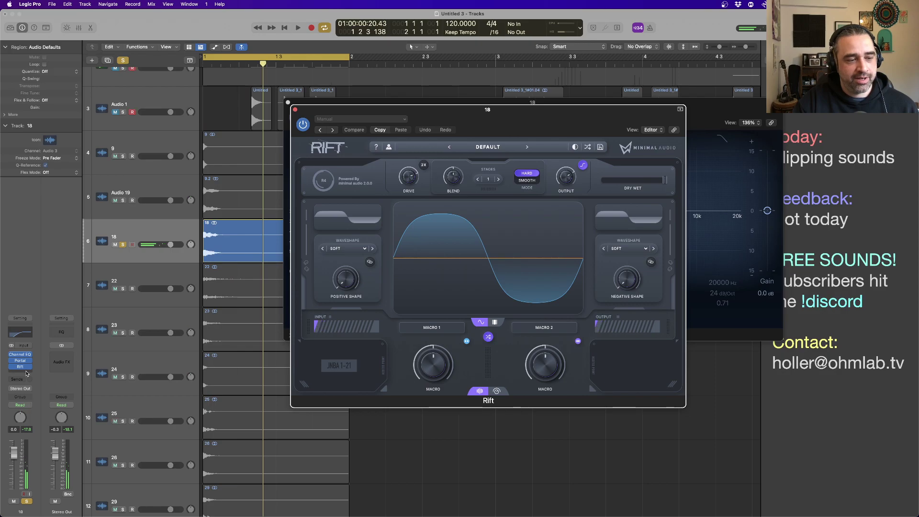
# Insert a Tremolo after Rift on track 18 with a 1/32 rate and 0° phase
pyautogui.click(20, 373)
pyautogui.moveTo(41, 485)
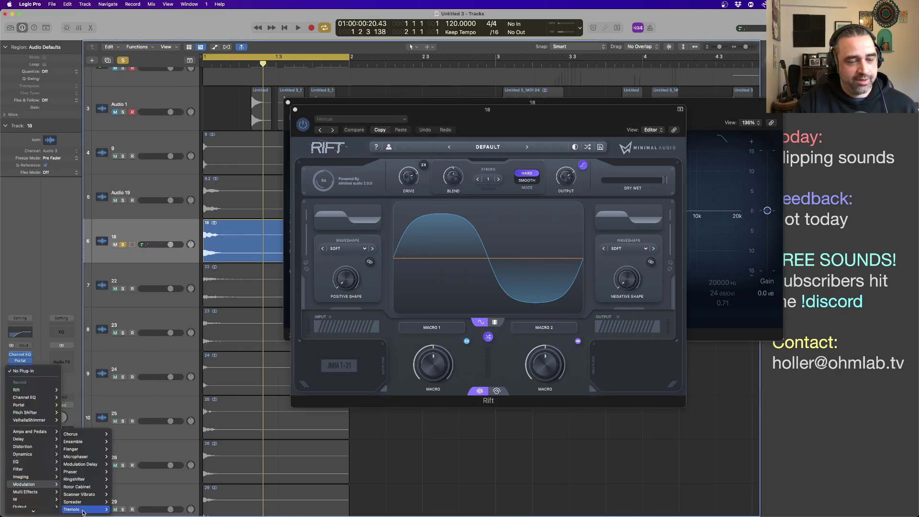
pyautogui.press('Escape')
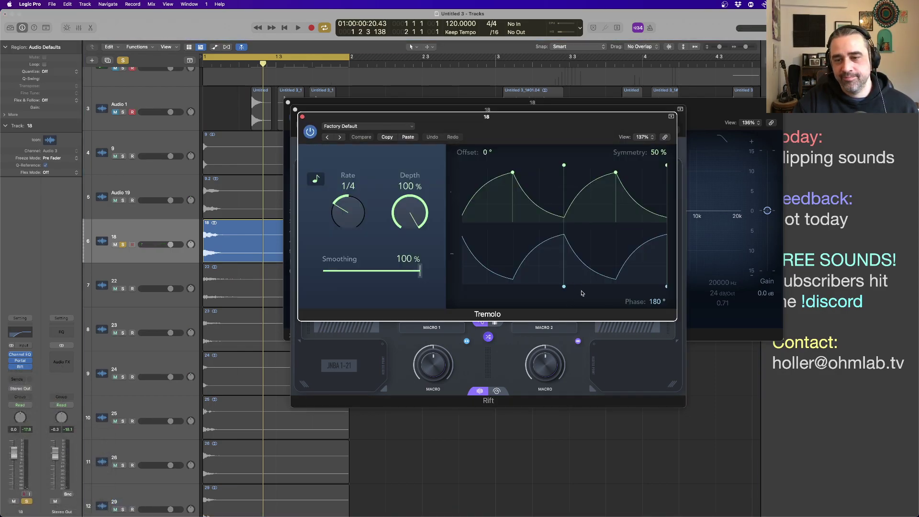
pyautogui.click(477, 183)
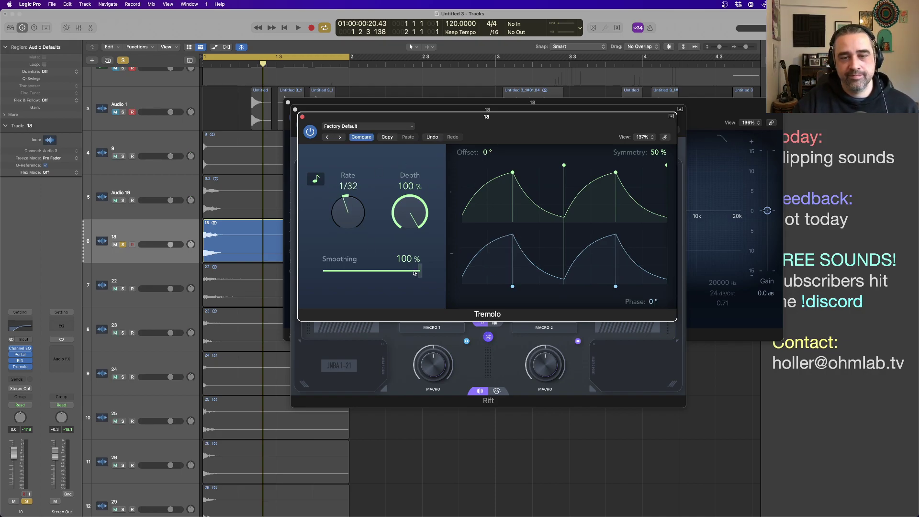
# Set the Tremolo's depth to 37% and smoothing to 62% while auditioning track 18
pyautogui.moveTo(414, 272); pyautogui.dragTo(417, 282)
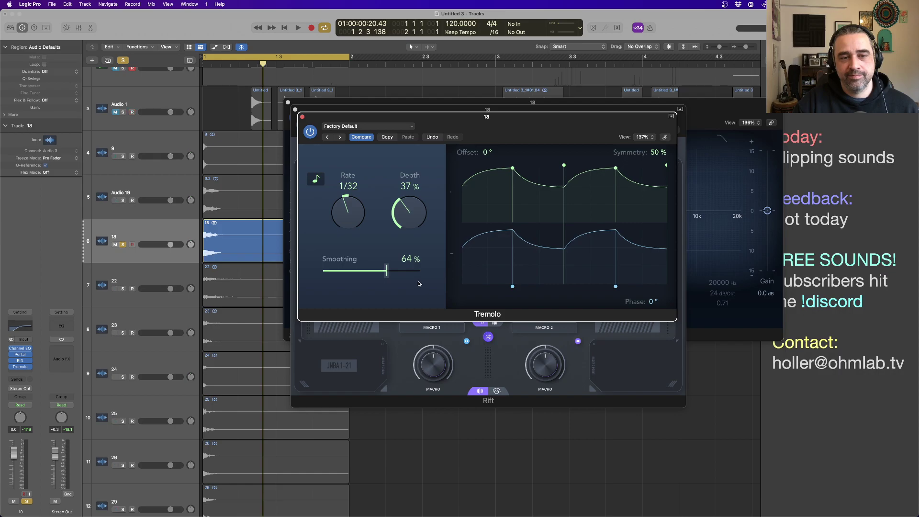
pyautogui.press('space')
pyautogui.click(385, 276)
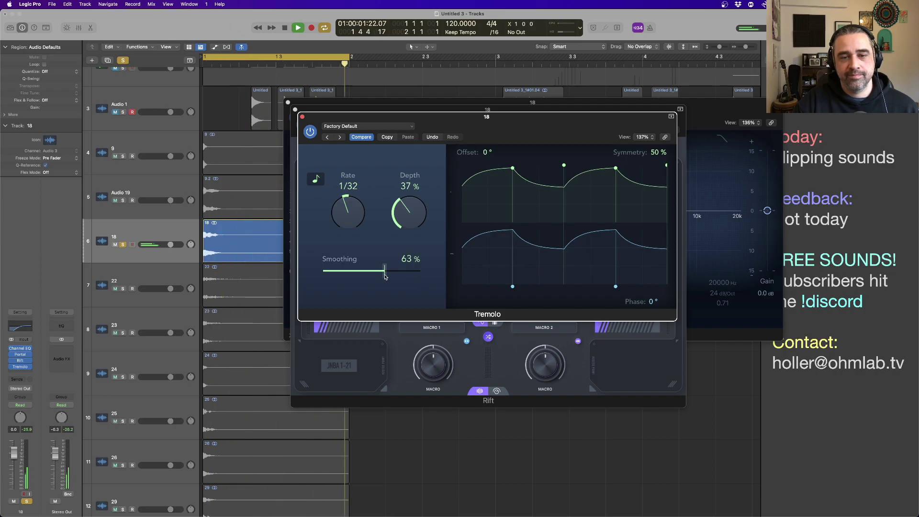
pyautogui.moveTo(385, 276); pyautogui.dragTo(383, 276)
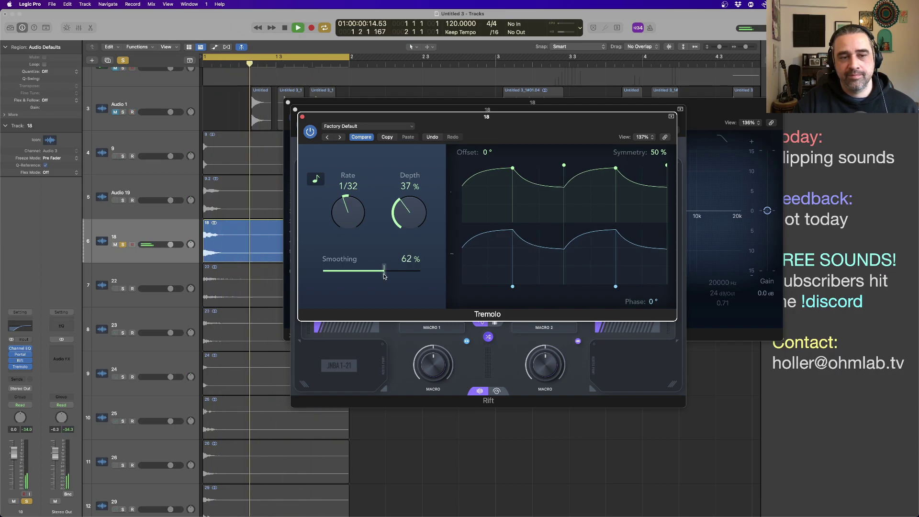
pyautogui.press('space')
# Close the Rift window and open the plug-in choices for a new insert between Portal and Rift on track 18
pyautogui.click(19, 361)
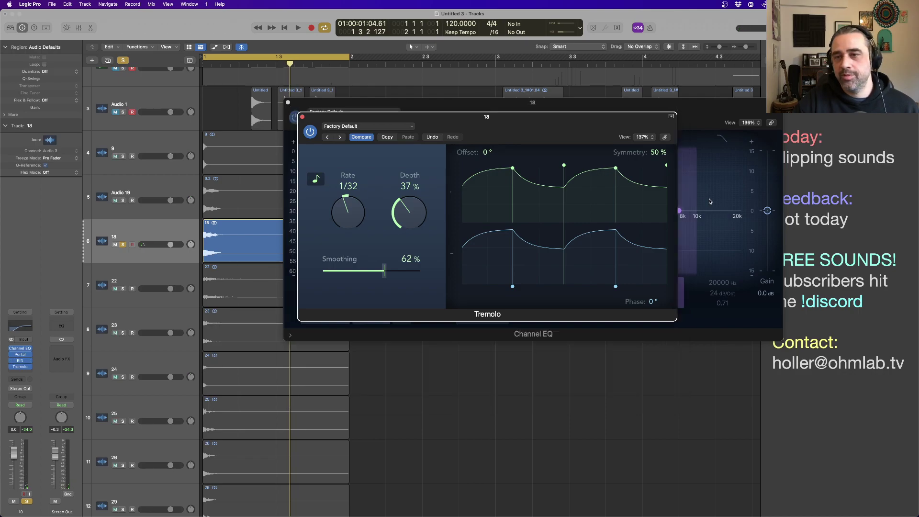
pyautogui.click(23, 361)
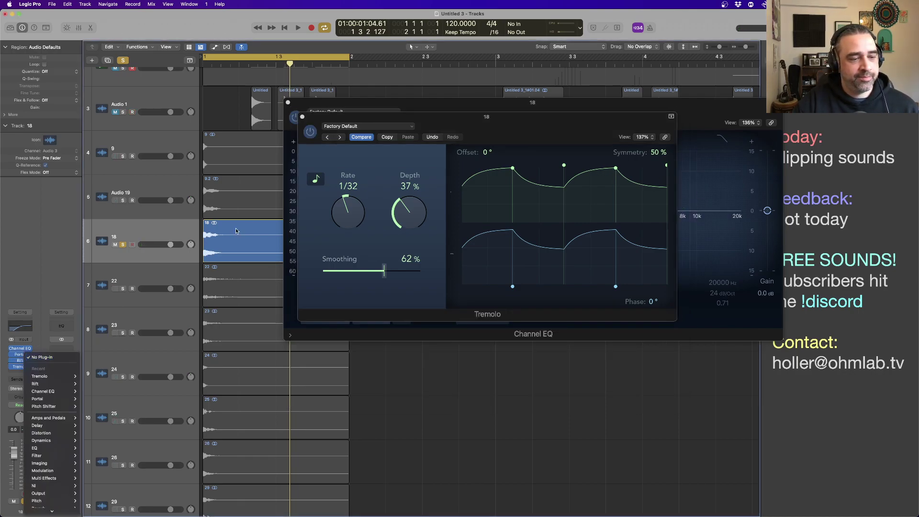
# Open the Rift plug-in on track 18 and lower its dry/wet mix to about 88 % while auditioning the loop
pyautogui.click(22, 363)
pyautogui.click(22, 362)
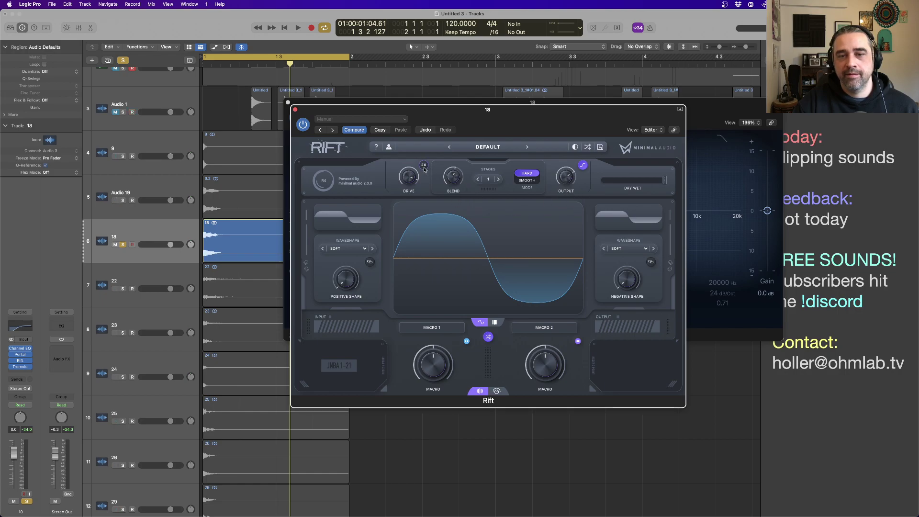
pyautogui.press('space')
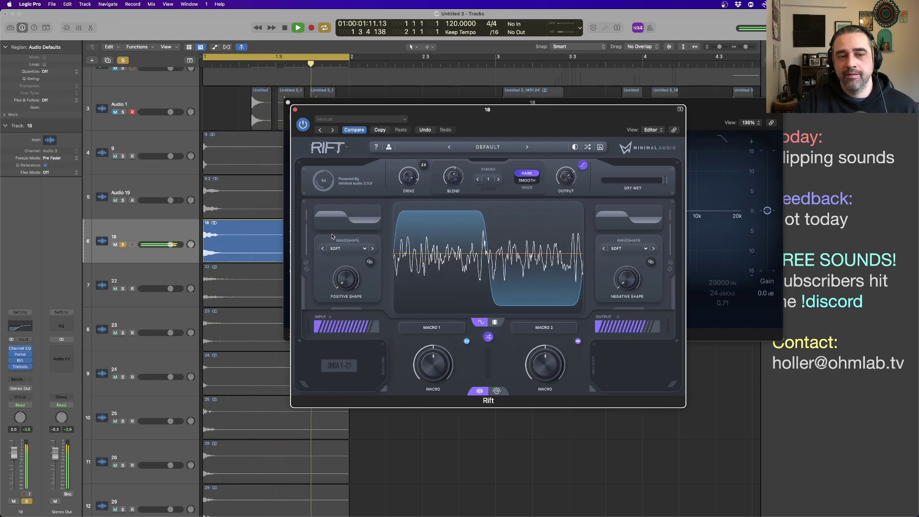
pyautogui.press('space')
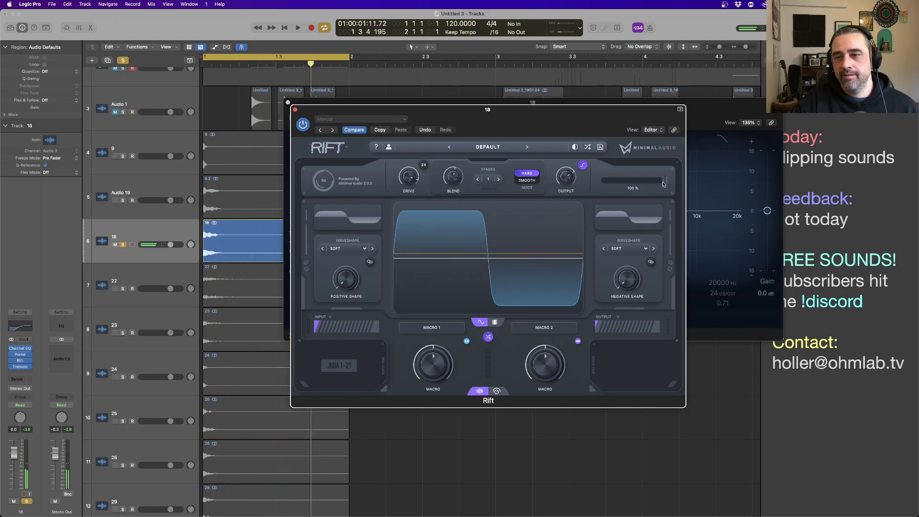
pyautogui.press('space')
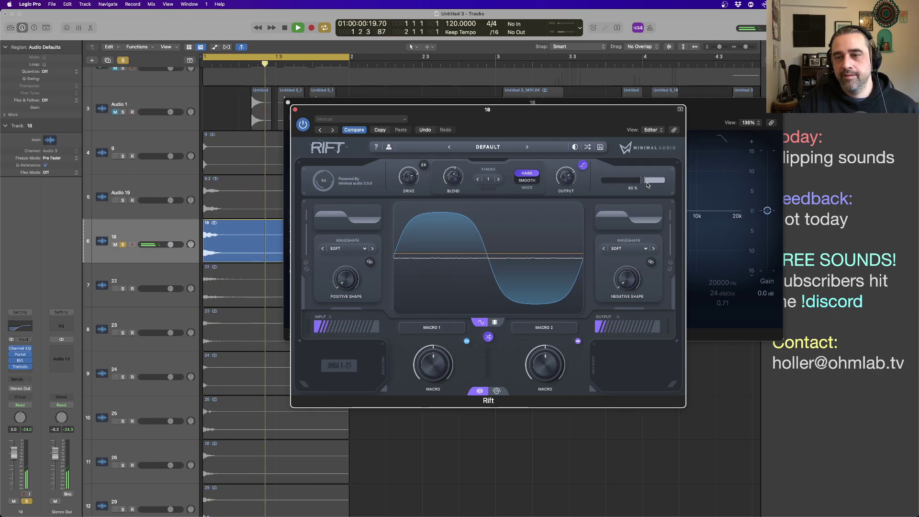
pyautogui.moveTo(646, 185); pyautogui.dragTo(655, 183)
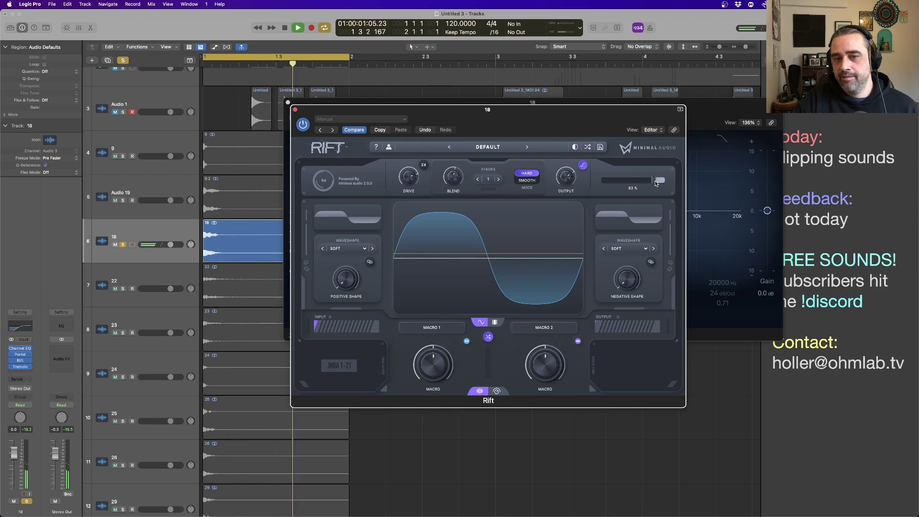
pyautogui.press('space')
pyautogui.press('space')
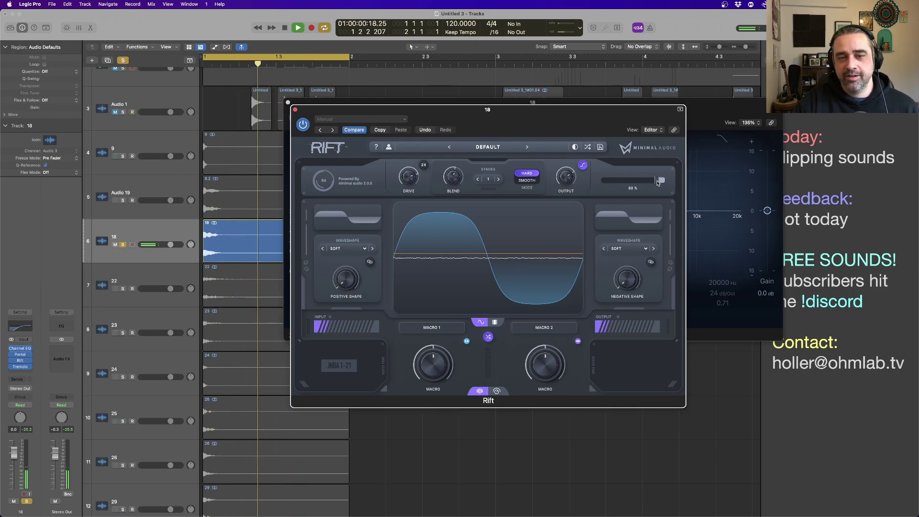
pyautogui.press('space')
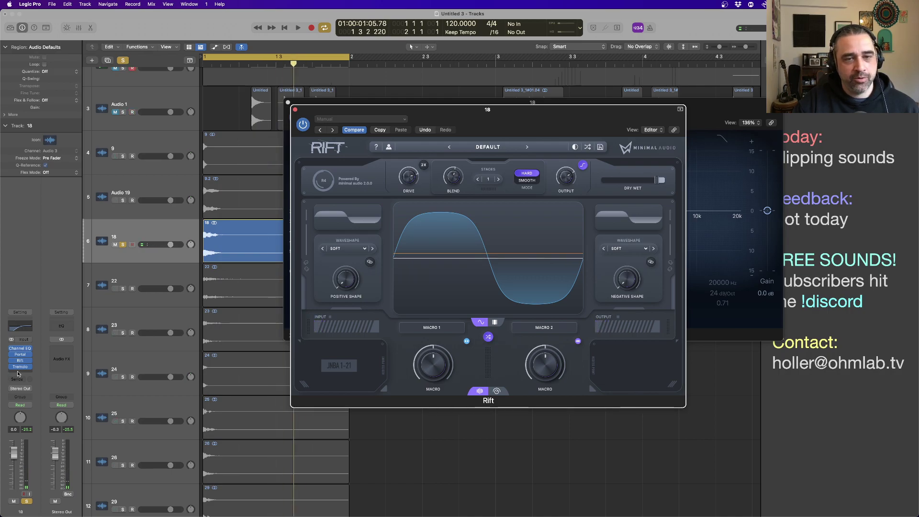
# Close the Rift and Channel EQ plug-in windows of track 18
pyautogui.click(295, 111)
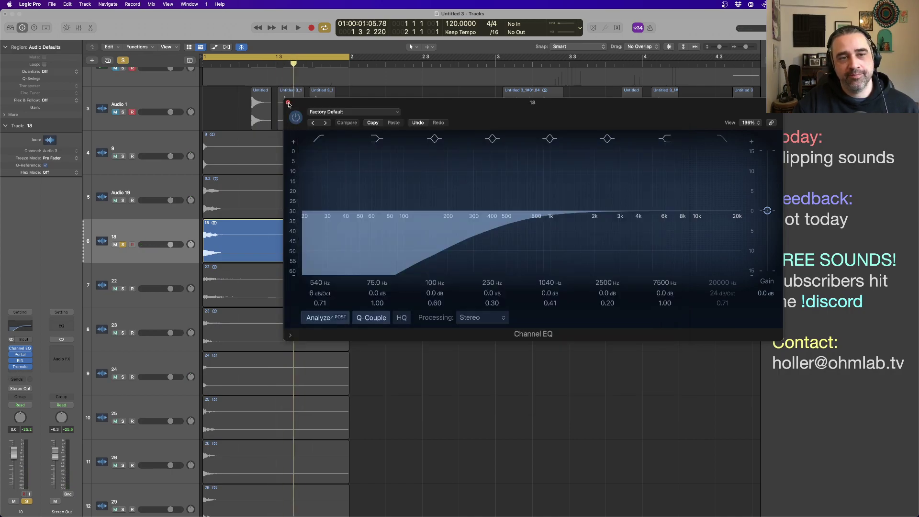
pyautogui.click(300, 120)
pyautogui.click(302, 117)
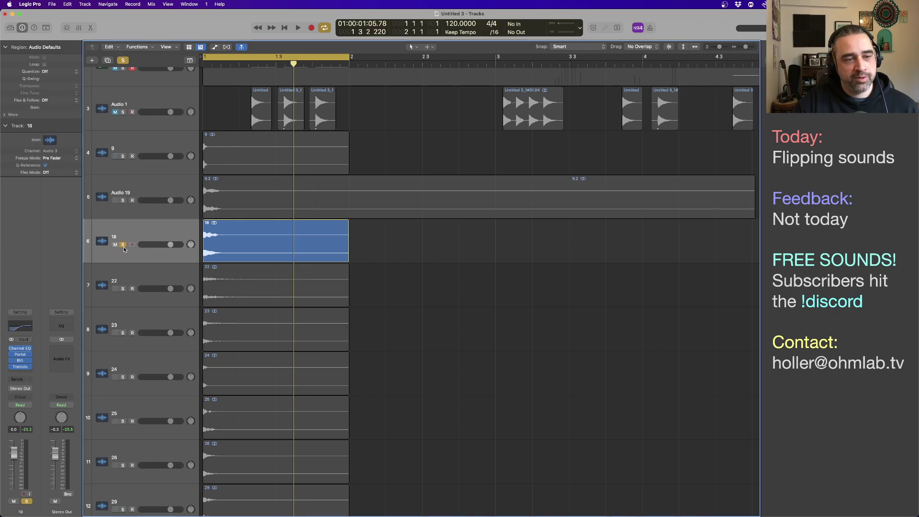
# Move the solo from track 18 to track 22 and play back its region
pyautogui.click(123, 245)
pyautogui.click(133, 276)
pyautogui.press('s')
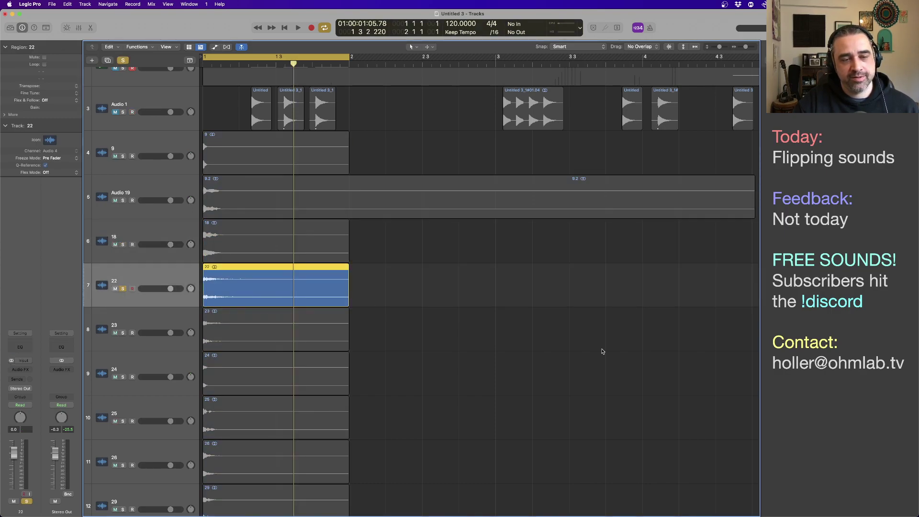
pyautogui.press('space')
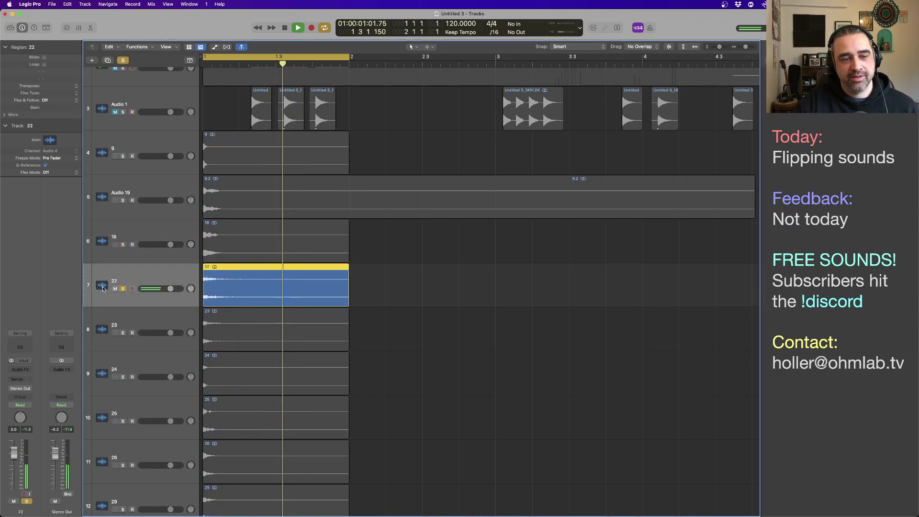
# Move the solo from track 22 to track 23 and listen to its region
pyautogui.click(121, 289)
pyautogui.click(123, 332)
pyautogui.click(289, 322)
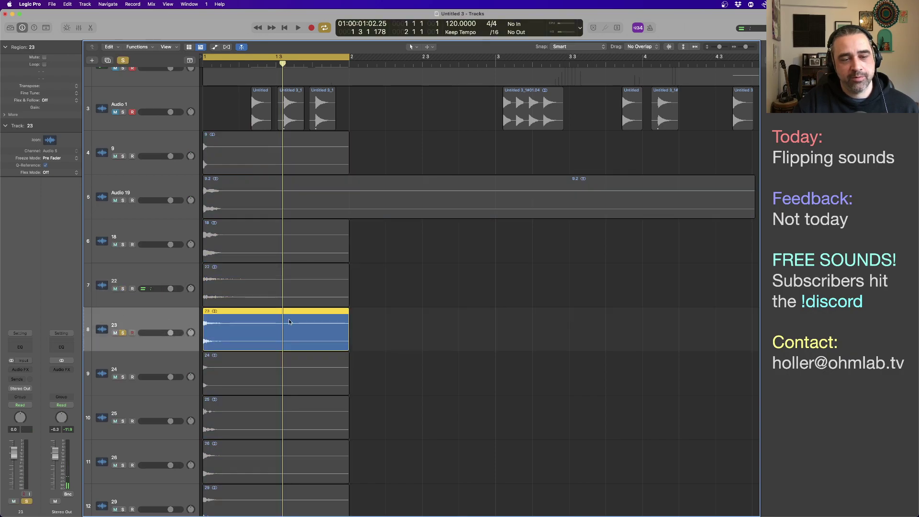
pyautogui.scroll(-5, 406, 337)
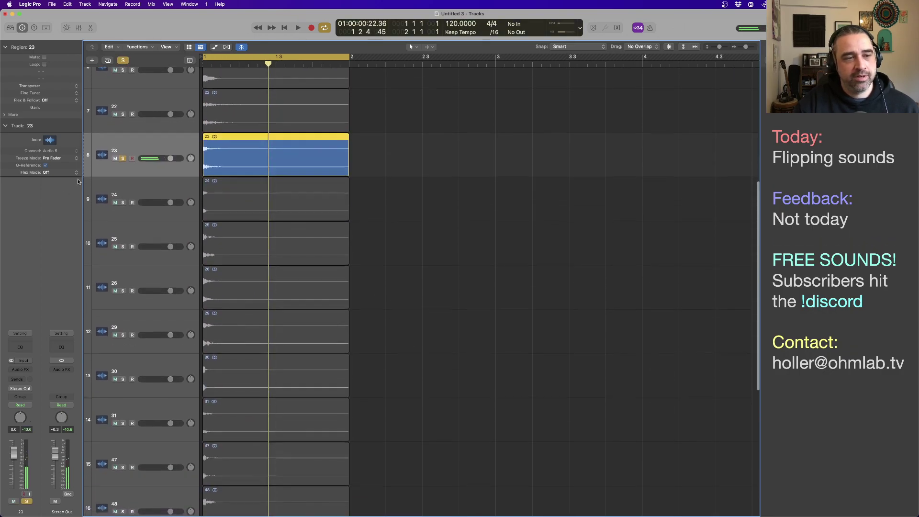
# Solo track 24 instead of track 23 and audition its looping region
pyautogui.click(125, 158)
pyautogui.click(123, 201)
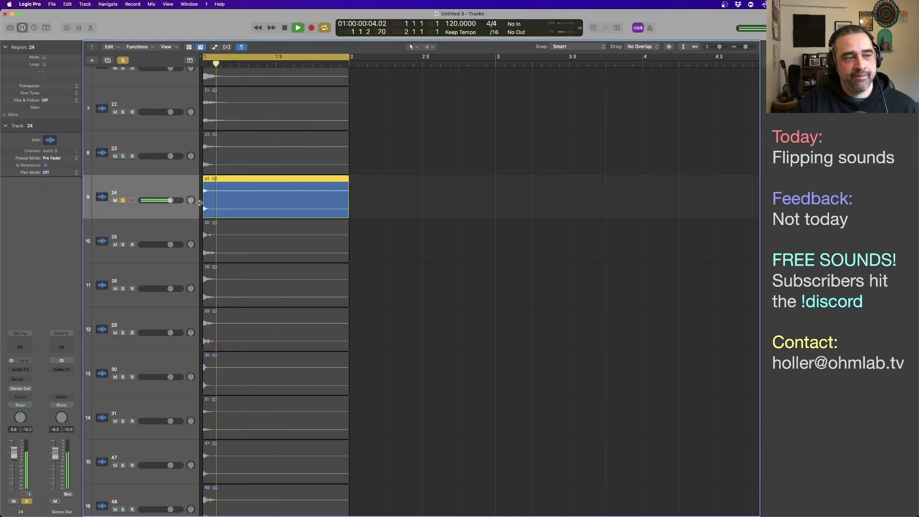
pyautogui.press('space')
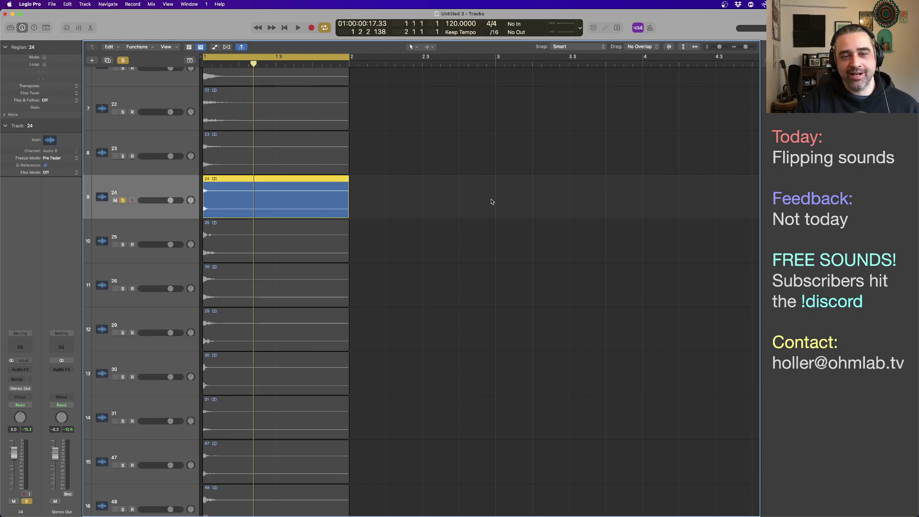
pyautogui.press('space')
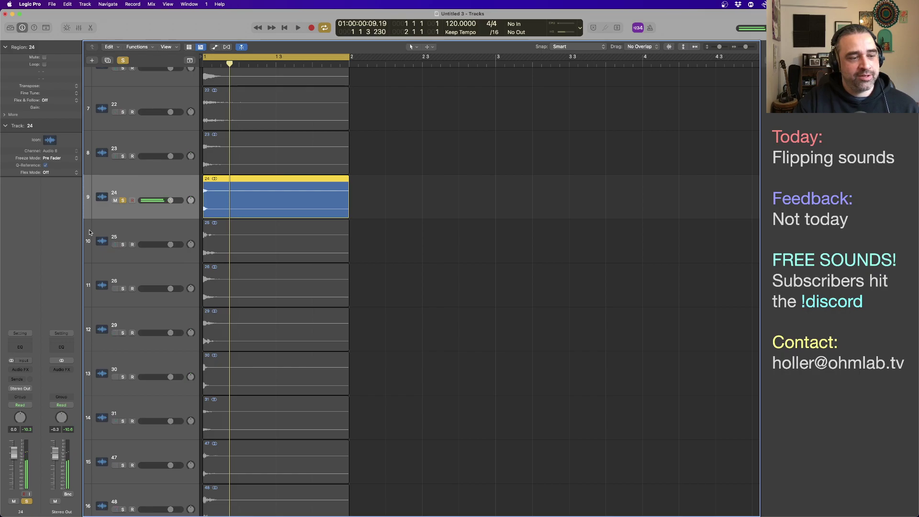
# Insert a stereo Pitch Shifter on track 24 with a 51 % mix and Pitch Tracking timing
pyautogui.click(30, 369)
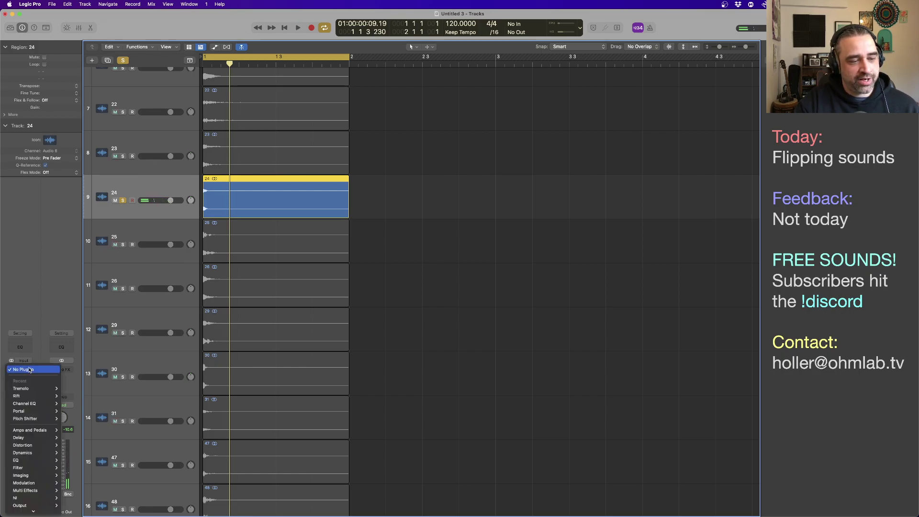
pyautogui.moveTo(33, 452)
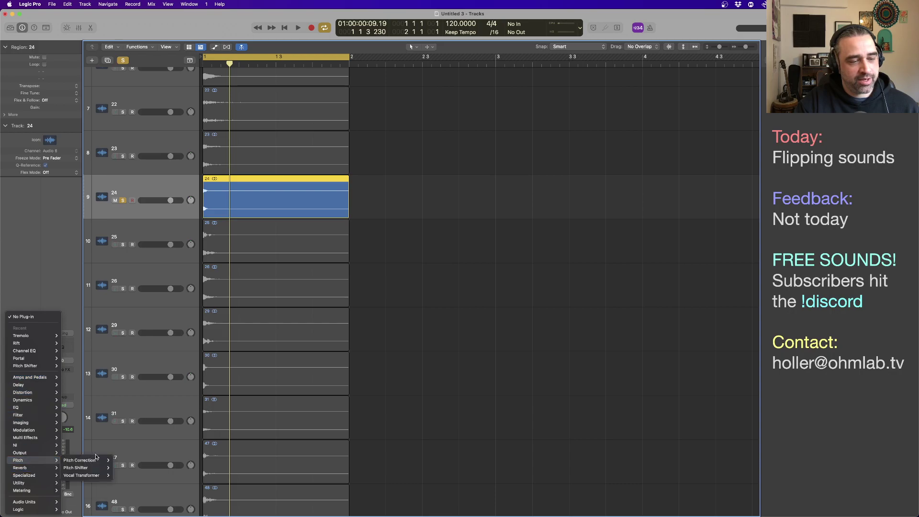
pyautogui.moveTo(89, 468)
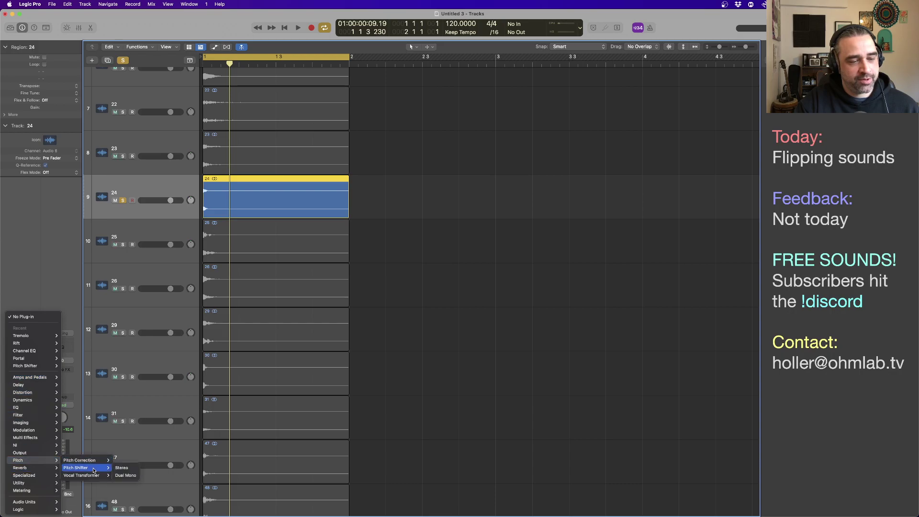
pyautogui.click(122, 469)
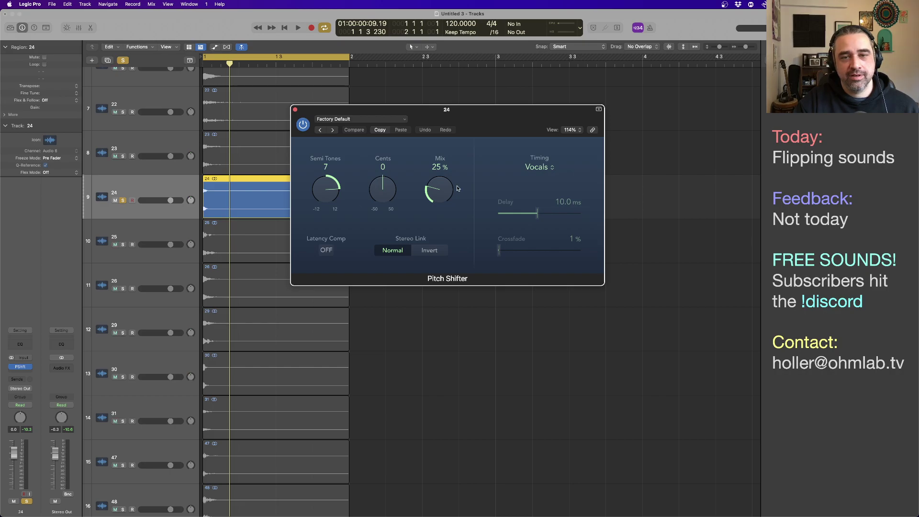
pyautogui.click(538, 166)
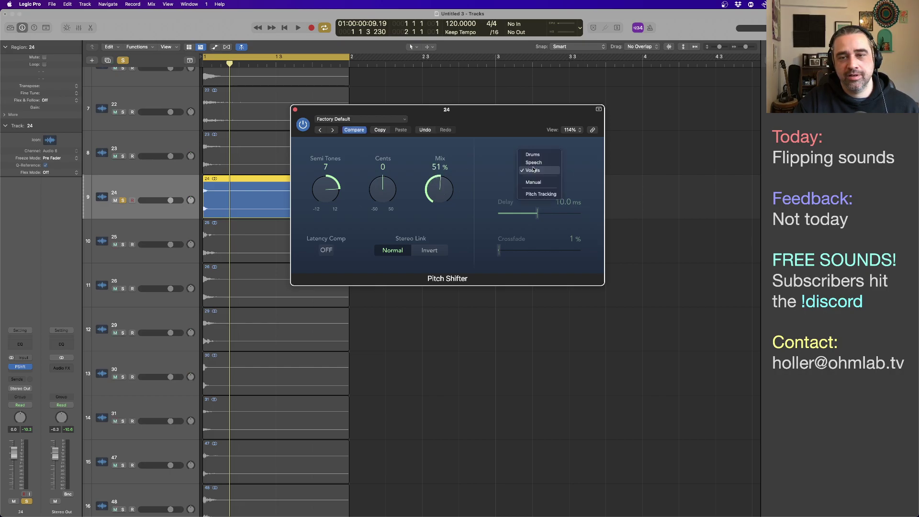
pyautogui.click(538, 198)
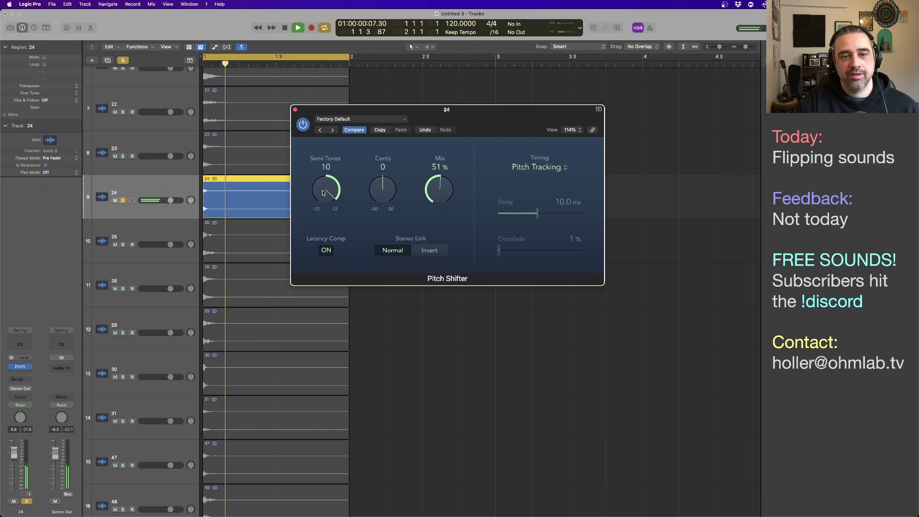
# Set the Pitch Shifter to 2 semitones and a 70 % mix with latency compensation off, and close its window
pyautogui.moveTo(323, 182); pyautogui.dragTo(327, 219)
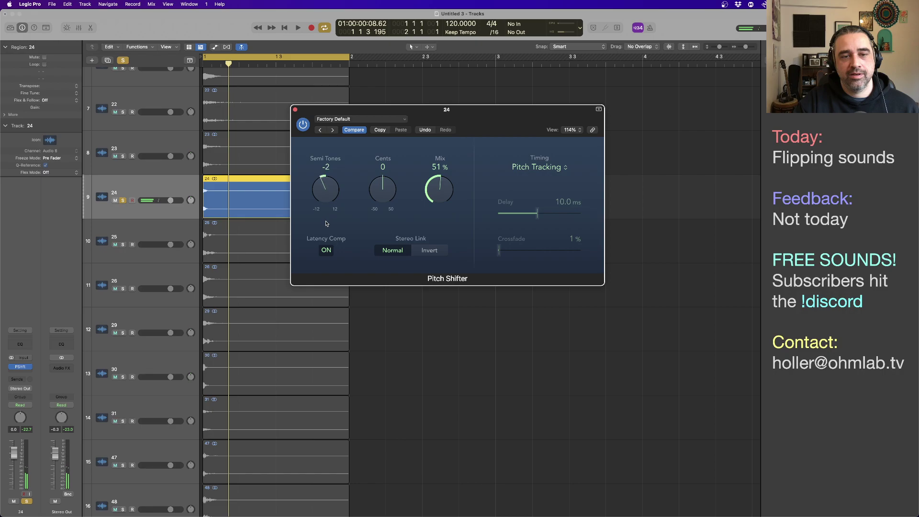
pyautogui.click(326, 249)
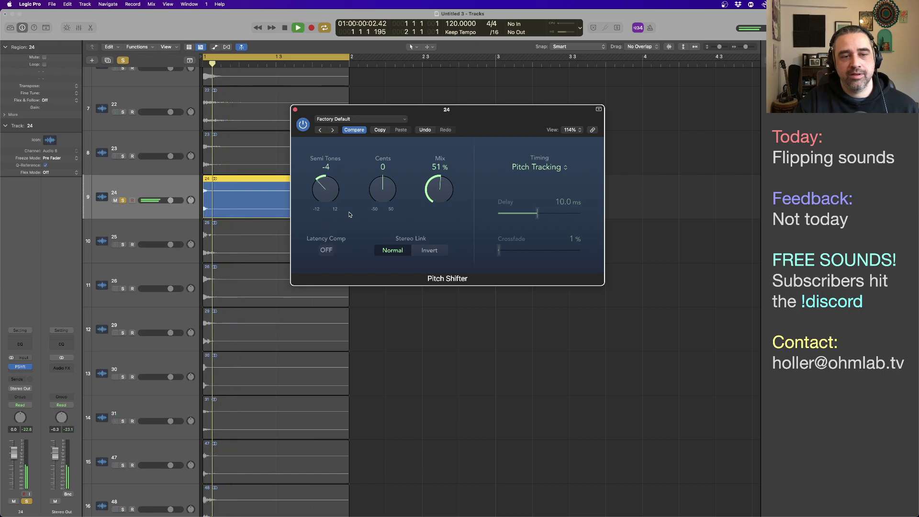
pyautogui.moveTo(330, 210); pyautogui.dragTo(328, 181)
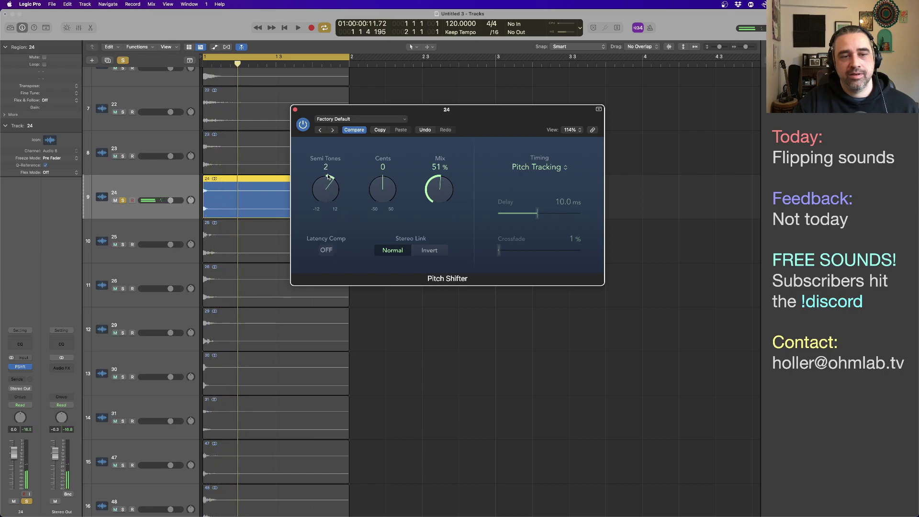
pyautogui.moveTo(430, 197); pyautogui.dragTo(430, 195)
pyautogui.press('space')
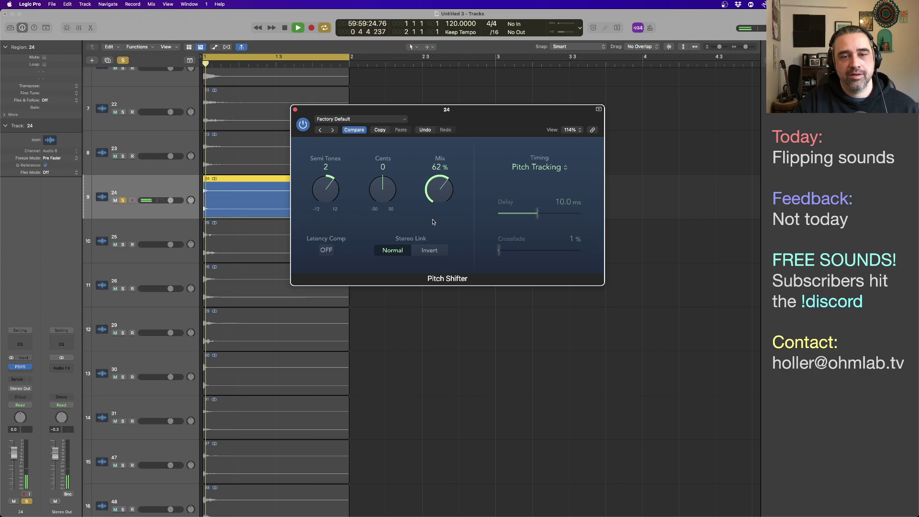
pyautogui.press('space')
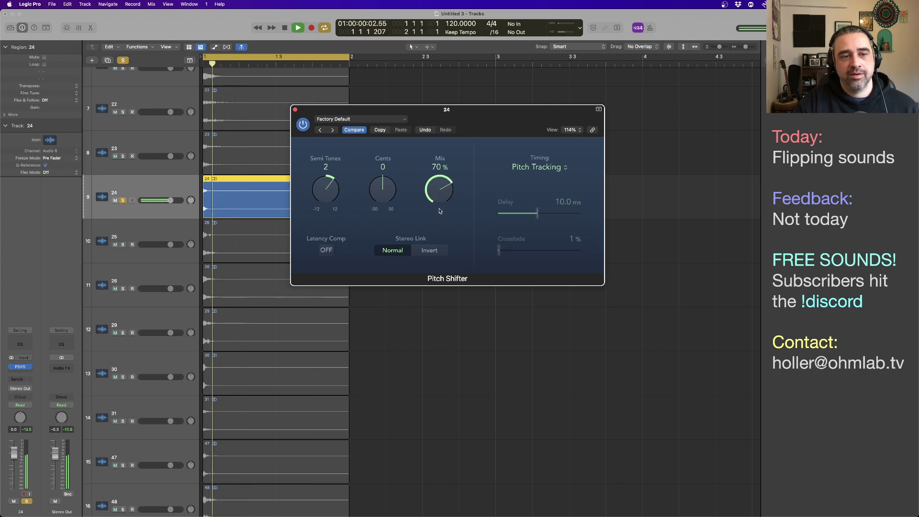
pyautogui.click(295, 110)
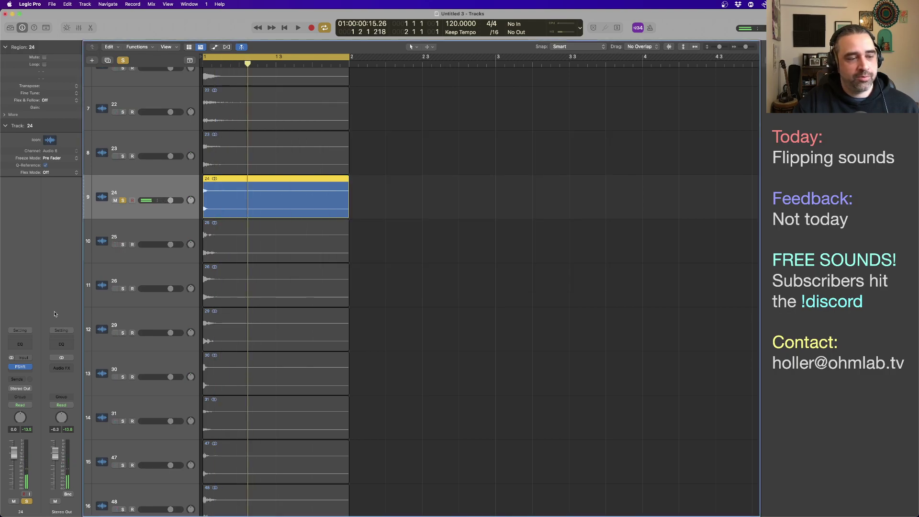
# Insert a Ringshifter after the Pitch Shifter on track 24 and move its window clear of the track regions
pyautogui.click(27, 372)
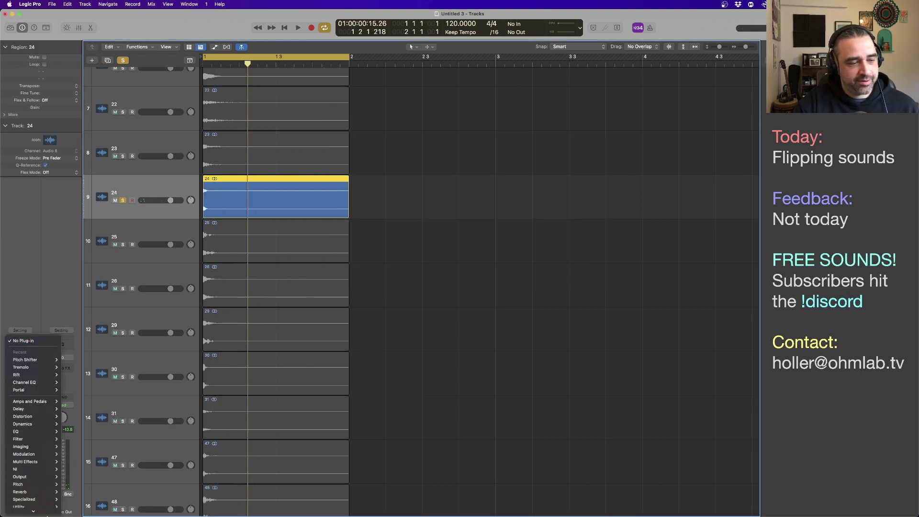
pyautogui.moveTo(39, 438)
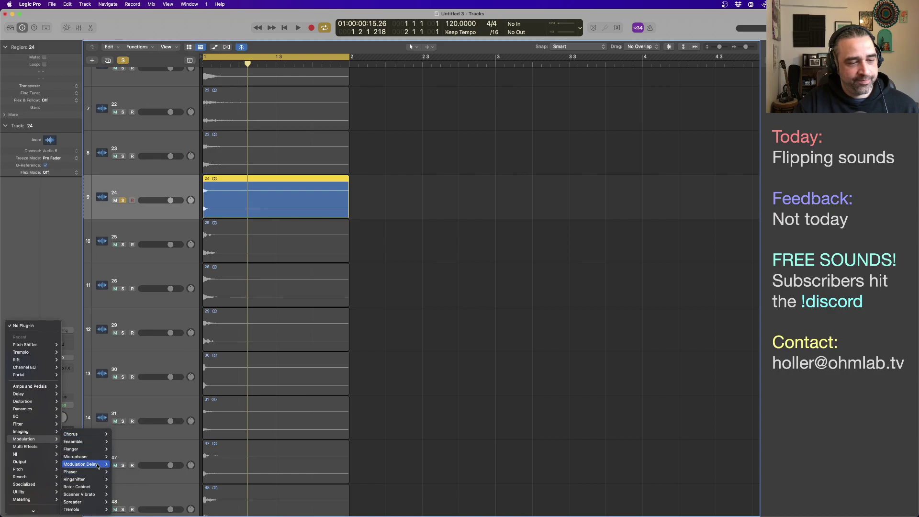
pyautogui.moveTo(86, 478)
pyautogui.click(120, 479)
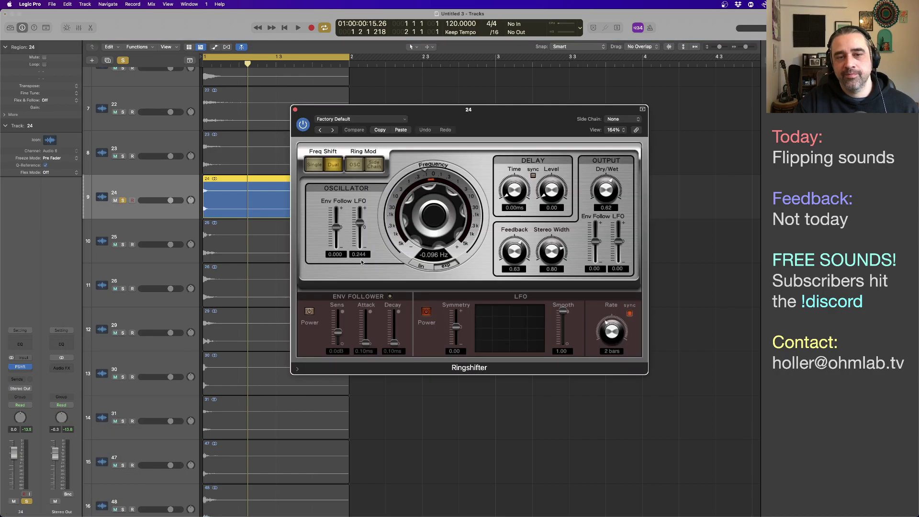
pyautogui.moveTo(510, 159); pyautogui.dragTo(551, 108)
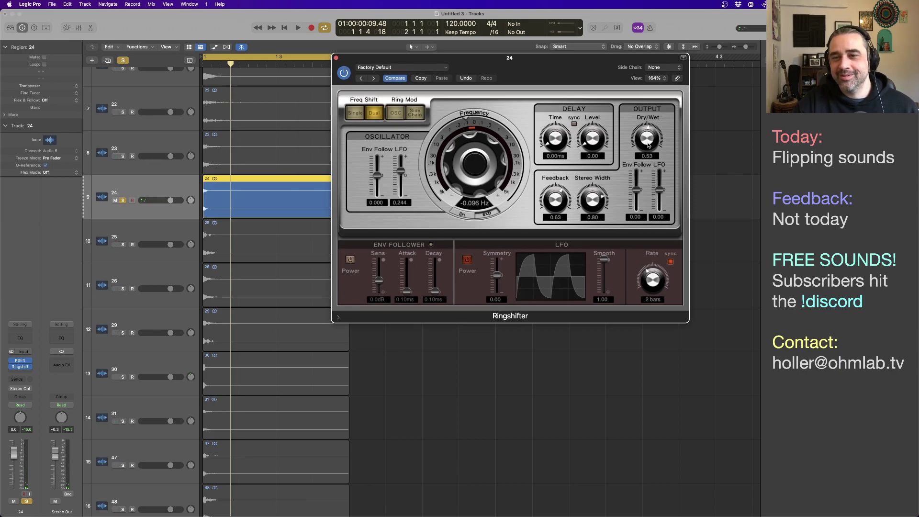
# Tune track 24's Ringshifter to -0.286 Hz, 0.54 dry/wet, 0.81 feedback, 0.59 stereo width and a 35.60 ms delay at 0.32 level, and audition it
pyautogui.moveTo(457, 146); pyautogui.dragTo(457, 147)
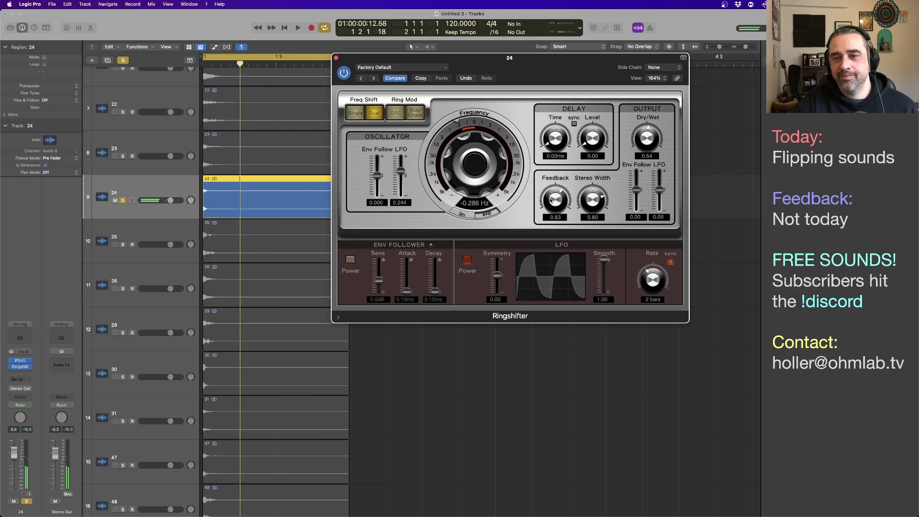
pyautogui.moveTo(592, 199); pyautogui.dragTo(592, 209)
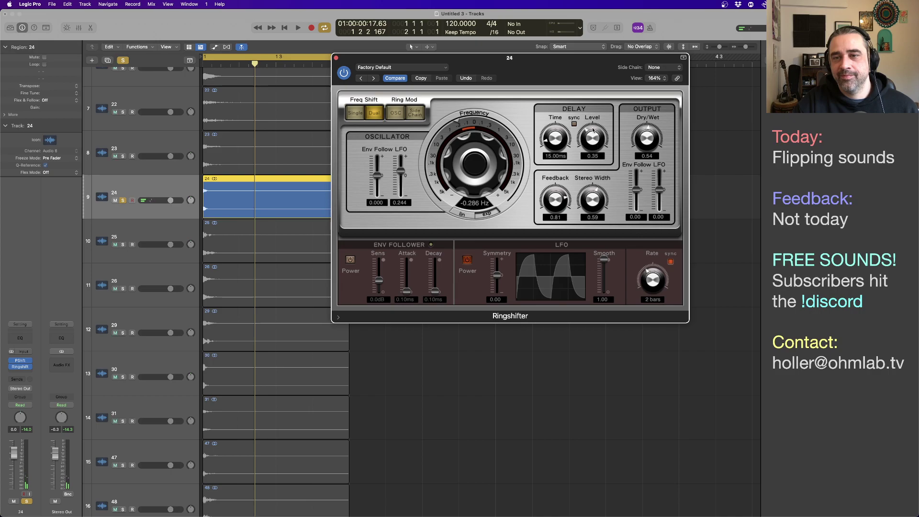
pyautogui.moveTo(592, 129); pyautogui.dragTo(593, 138)
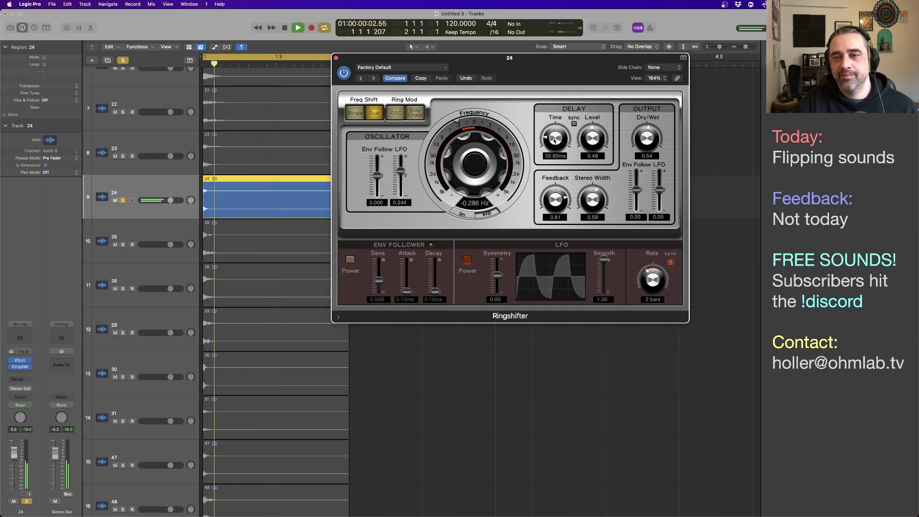
pyautogui.moveTo(591, 139); pyautogui.dragTo(628, 191)
pyautogui.press('space')
pyautogui.press('space')
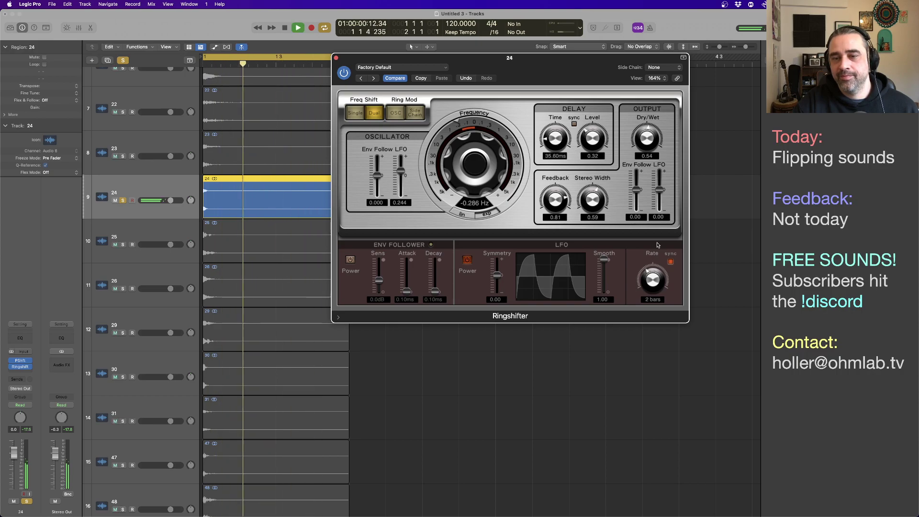
pyautogui.press('space')
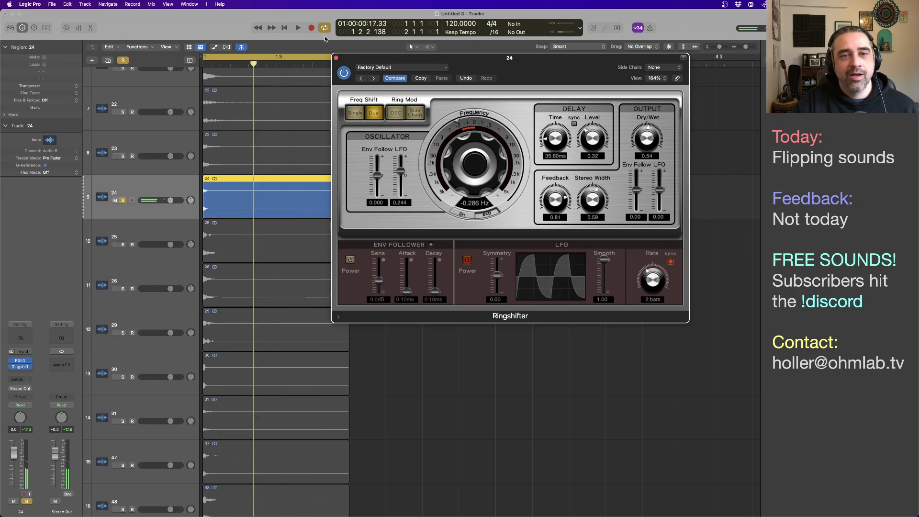
# Close the Ringshifter window and turn off the solo on track 24
pyautogui.click(336, 58)
pyautogui.click(123, 200)
pyautogui.press('super+a')
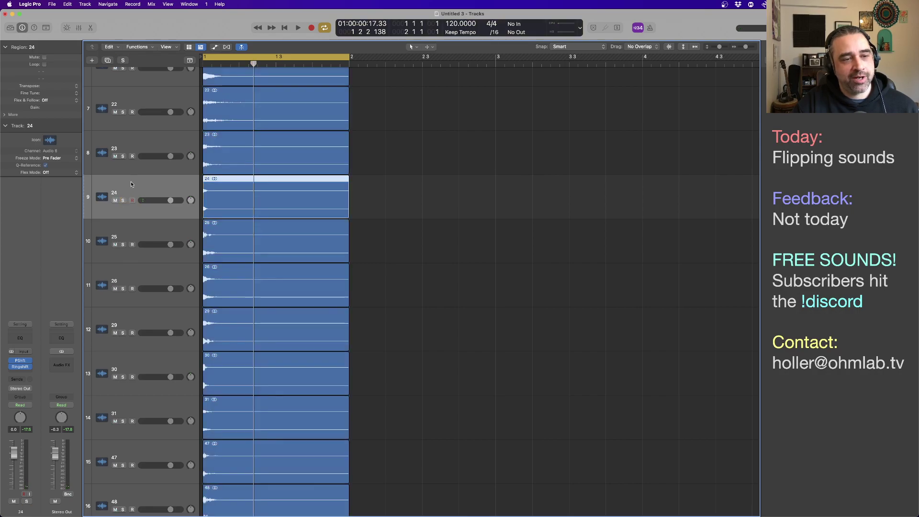
# Review the processed tracks 9 and 24 and bring the whole track list into view
pyautogui.click(139, 239)
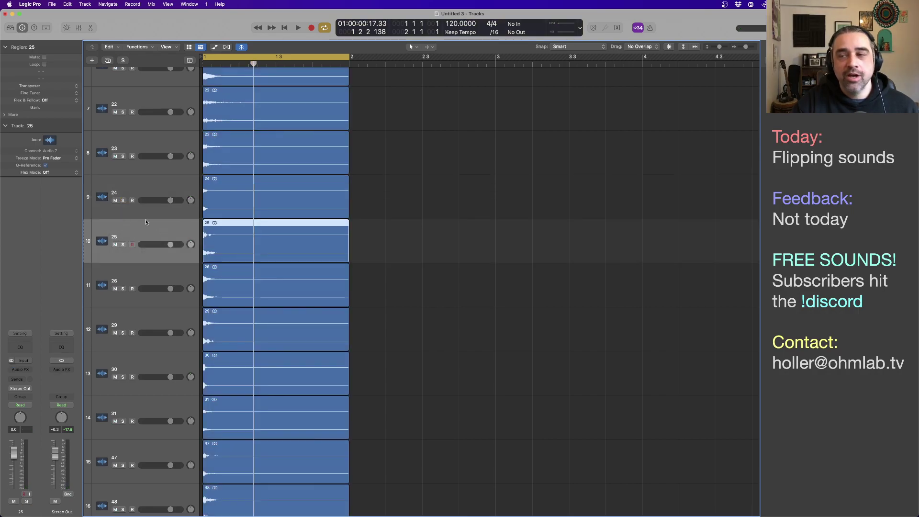
pyautogui.press('super+Up')
pyautogui.scroll(5, 229, 193)
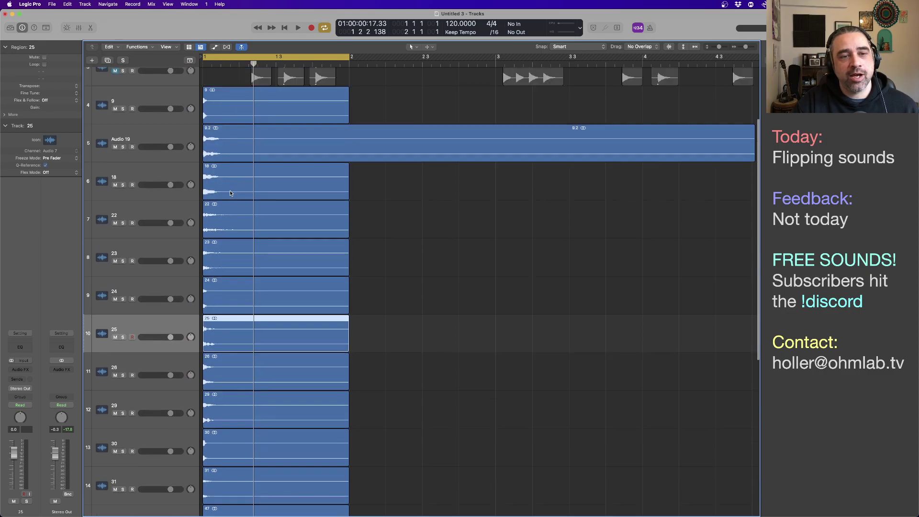
pyautogui.press('super+Up')
pyautogui.press('super+Up')
pyautogui.click(141, 147)
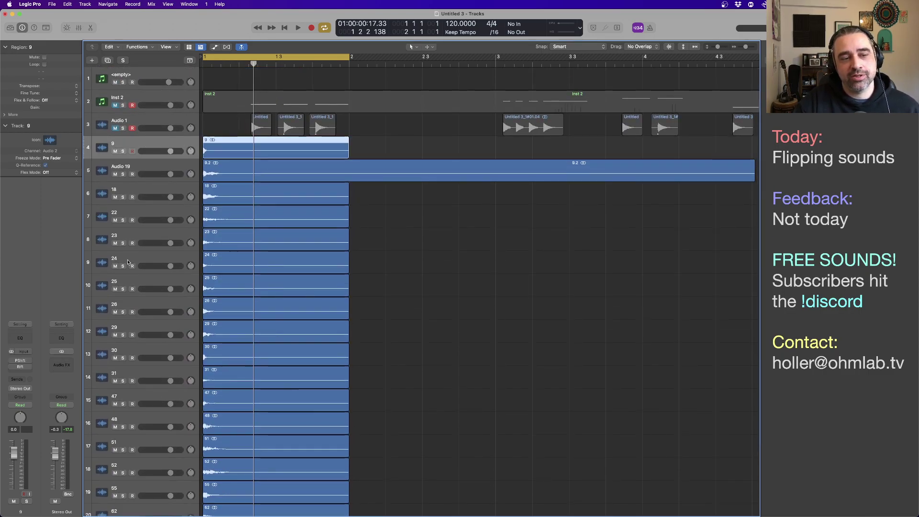
pyautogui.click(141, 262)
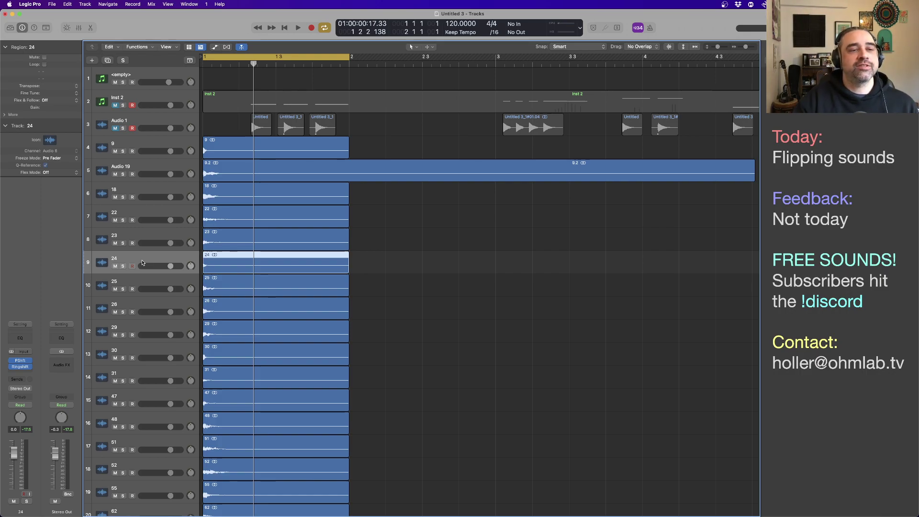
pyautogui.click(142, 148)
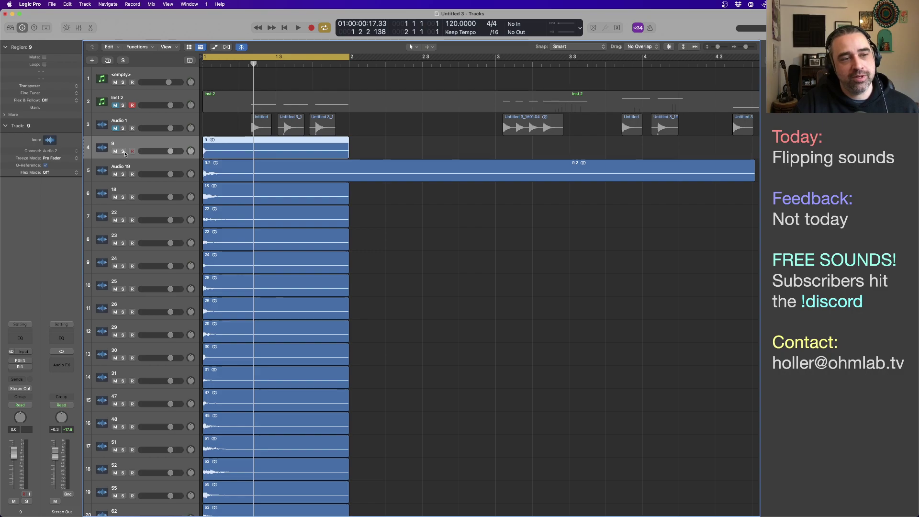
pyautogui.click(124, 151)
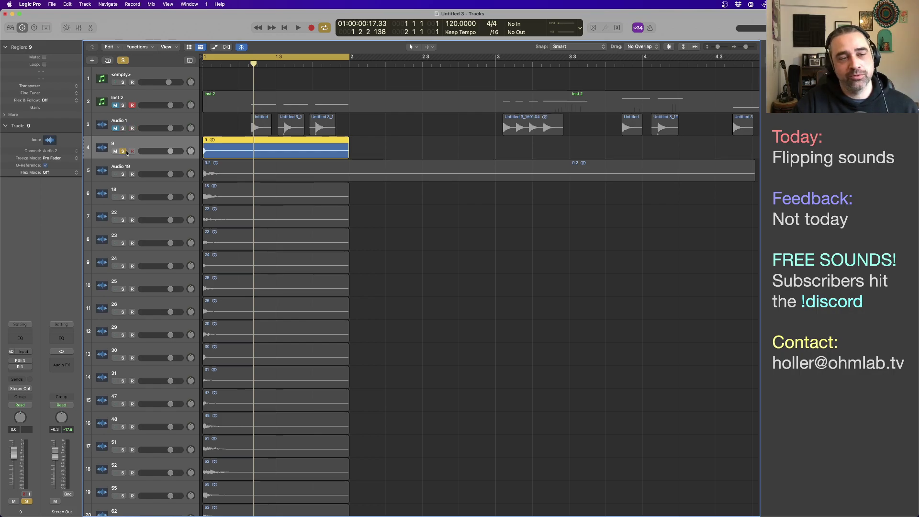
pyautogui.press('super+Up')
pyautogui.press('super+Up')
pyautogui.press('super+Up')
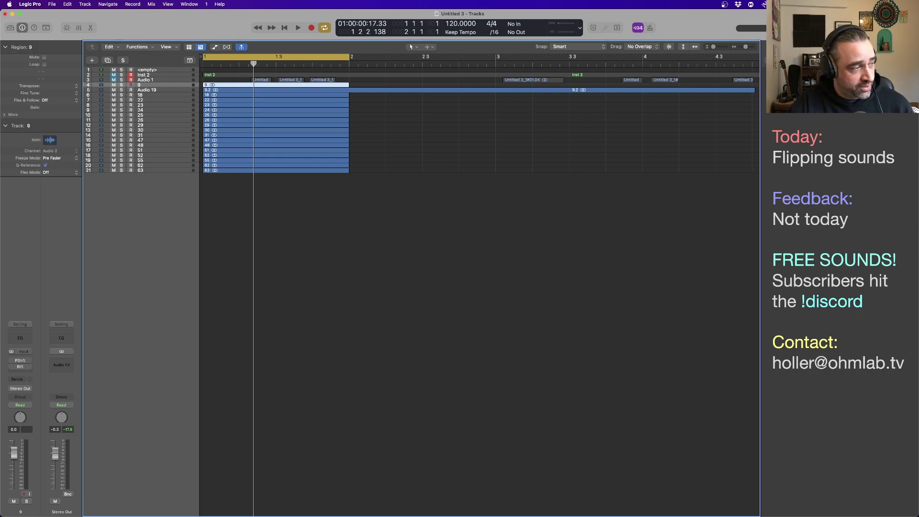
# Switch to Finder and preview the samples from 25.wav to 31.wav in the Misc folder
pyautogui.press('super+Tab')
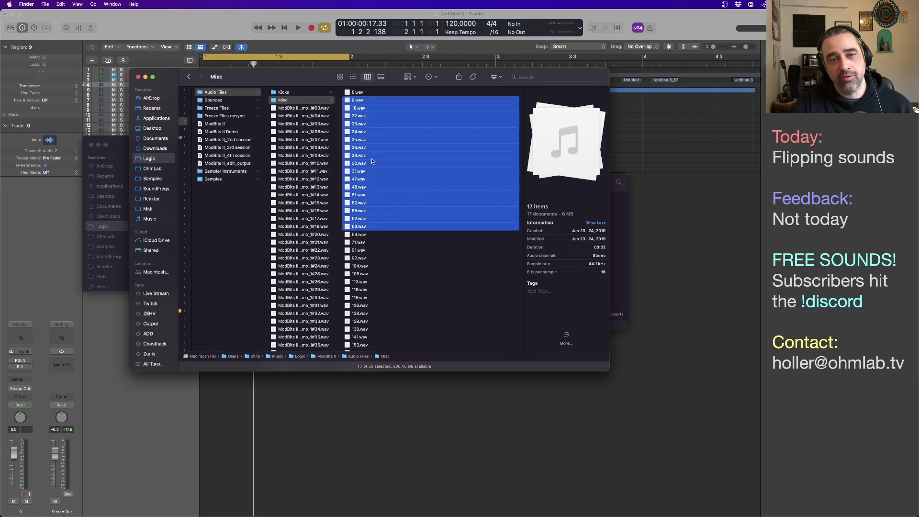
pyautogui.click(377, 140)
pyautogui.press('space')
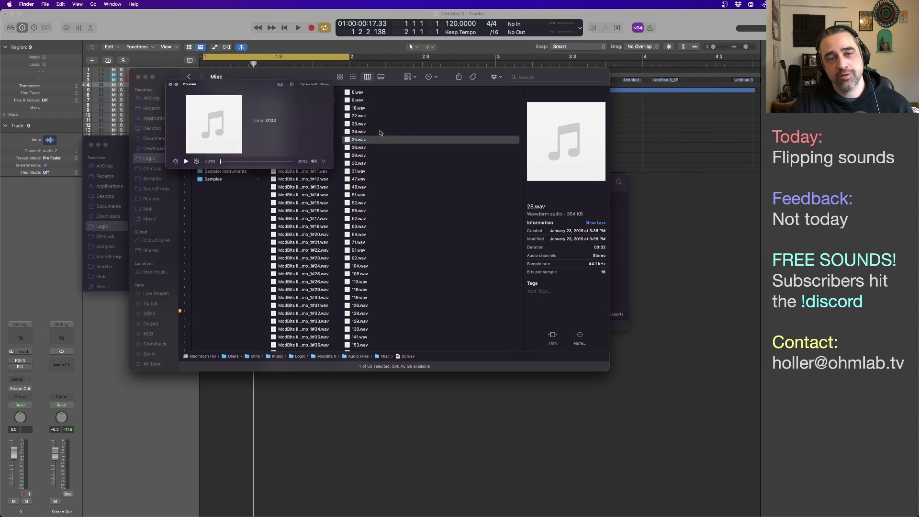
pyautogui.press('Down')
pyautogui.press('Down')
pyautogui.press('Down')
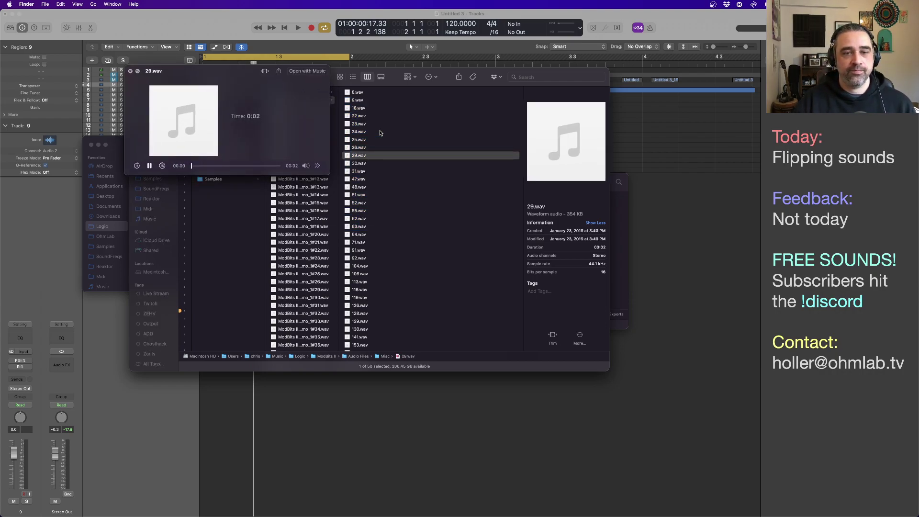
pyautogui.press('Down')
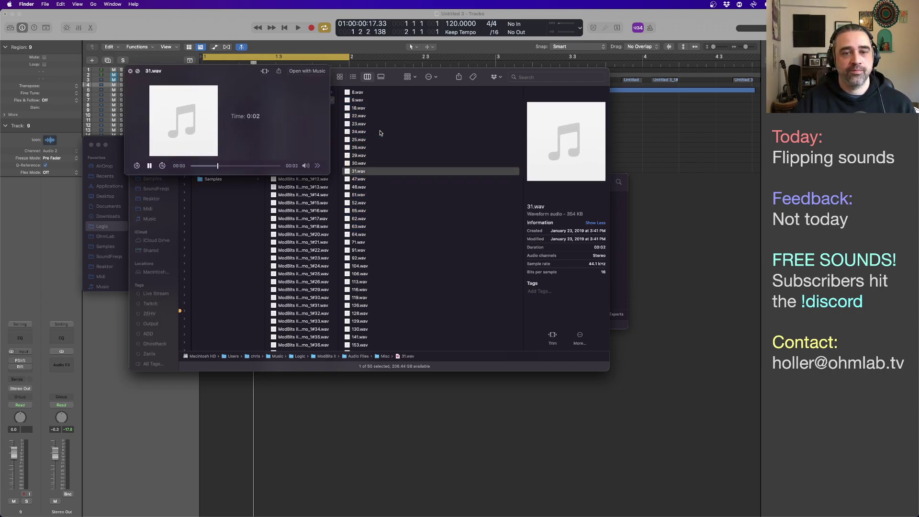
# Go back to 30.wav, replay its preview a few times and close the preview
pyautogui.press('Up')
pyautogui.press('space')
pyautogui.press('space')
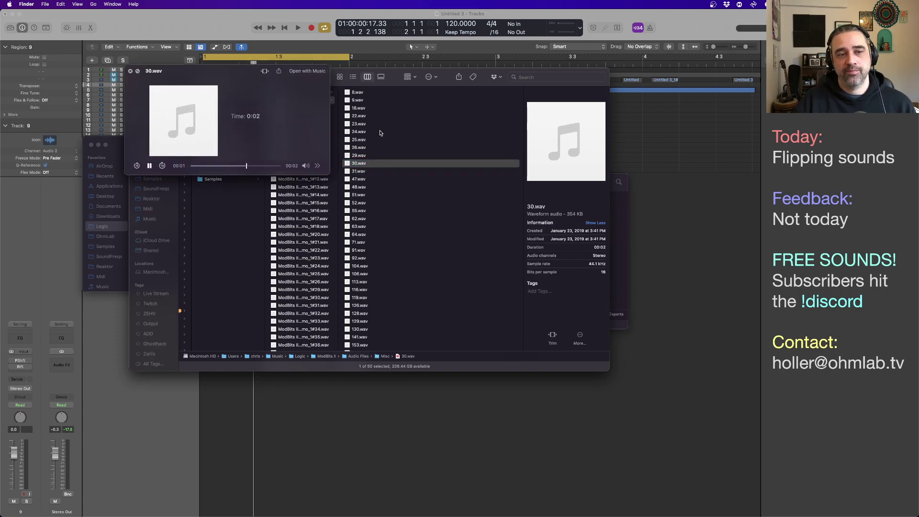
pyautogui.press('space')
pyautogui.press('space')
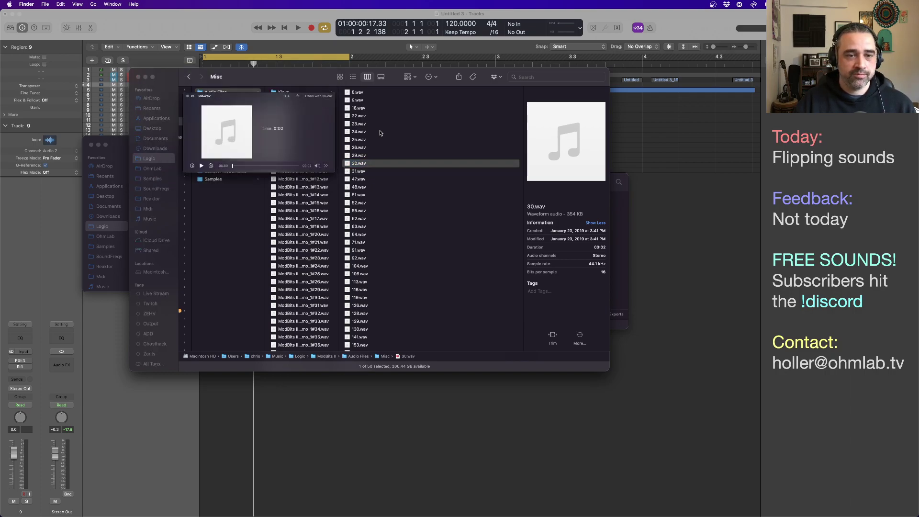
pyautogui.press('space')
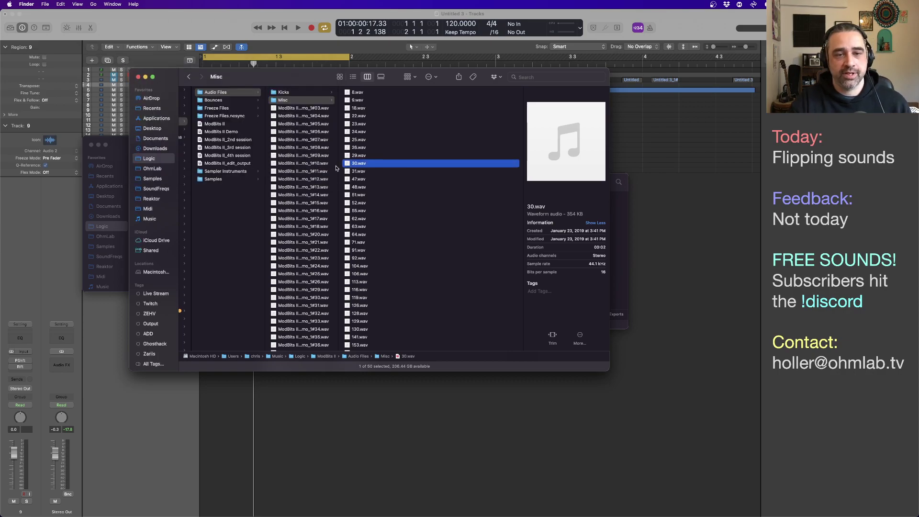
# Add 30.wav from Finder to Logic Pro as a new Quick Sampler track, solo it and reposition the sampler window
pyautogui.moveTo(352, 165); pyautogui.dragTo(237, 217)
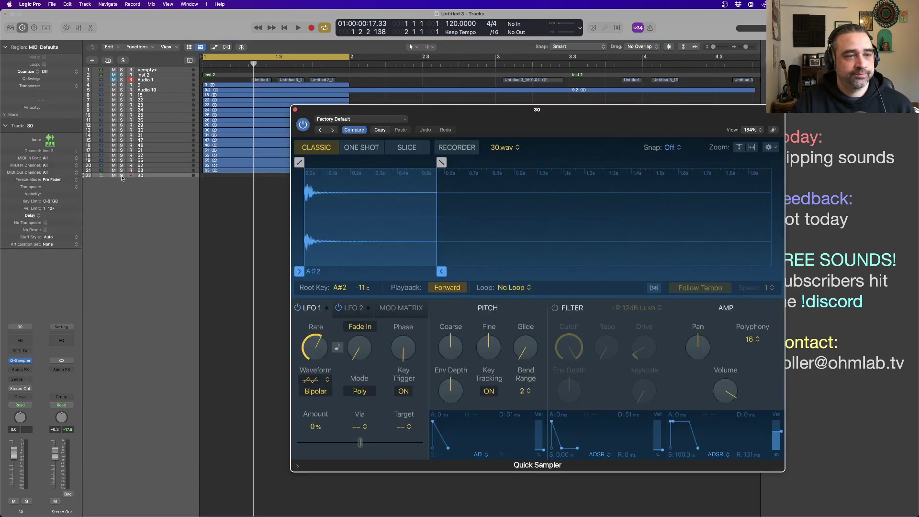
pyautogui.moveTo(555, 123); pyautogui.dragTo(442, 91)
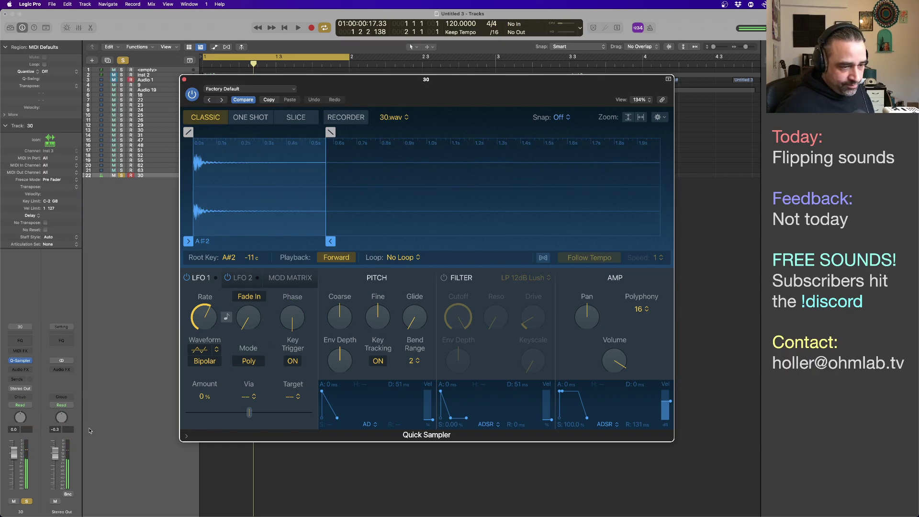
# Audition notes on the Quick Sampler track, reset its peak level reading and move the sampler window clear of the track list
pyautogui.click(128, 432)
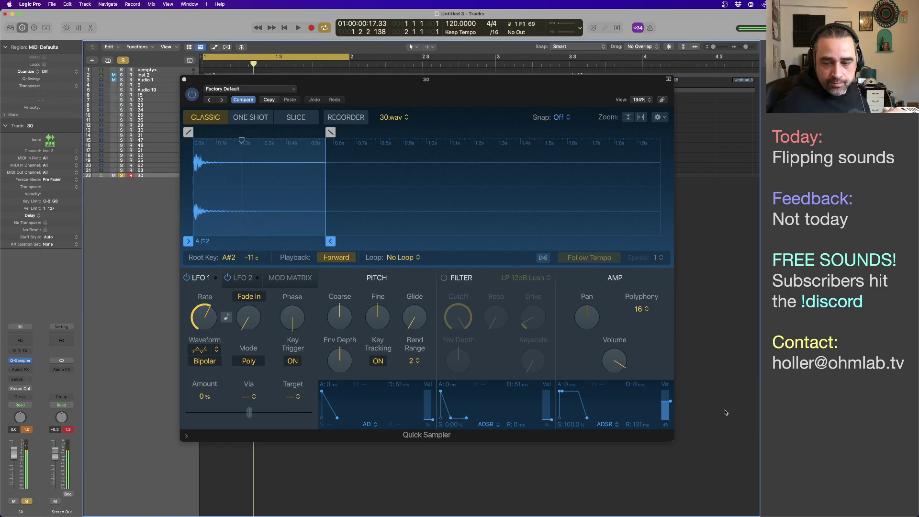
pyautogui.click(670, 404)
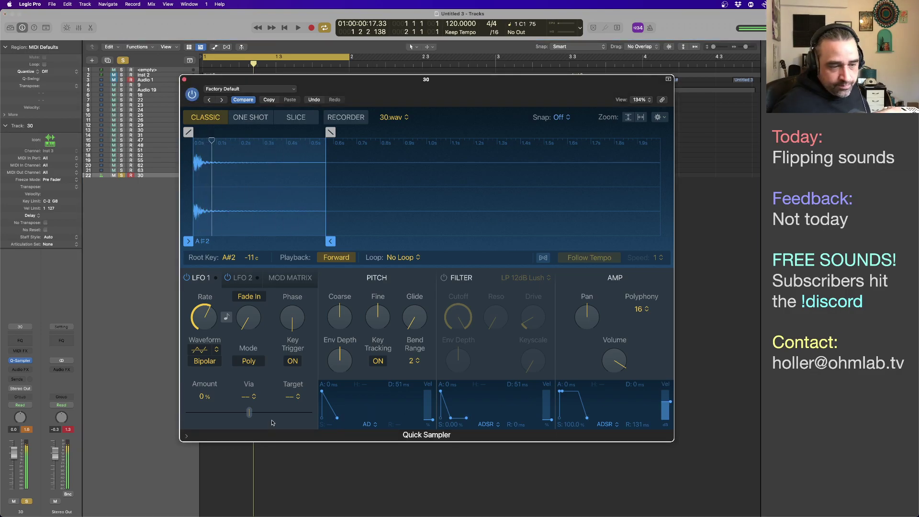
pyautogui.click(27, 430)
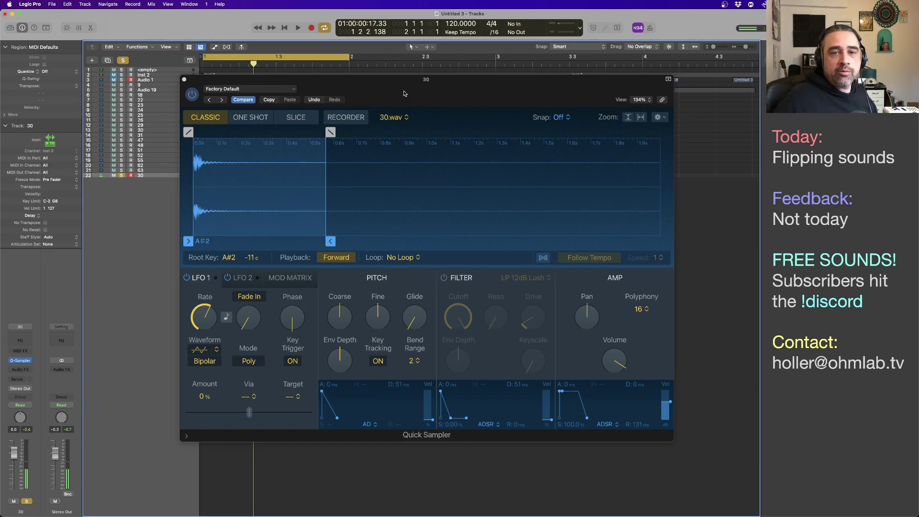
pyautogui.moveTo(404, 93); pyautogui.dragTo(471, 110)
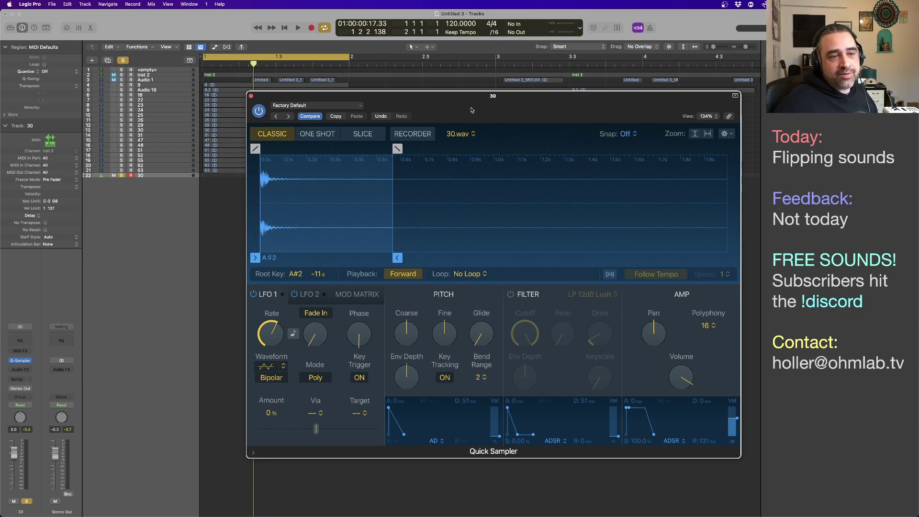
# Insert a Note Repeater MIDI effect on the Quick Sampler track and move its window above the sampler's waveform
pyautogui.click(168, 179)
pyautogui.click(22, 351)
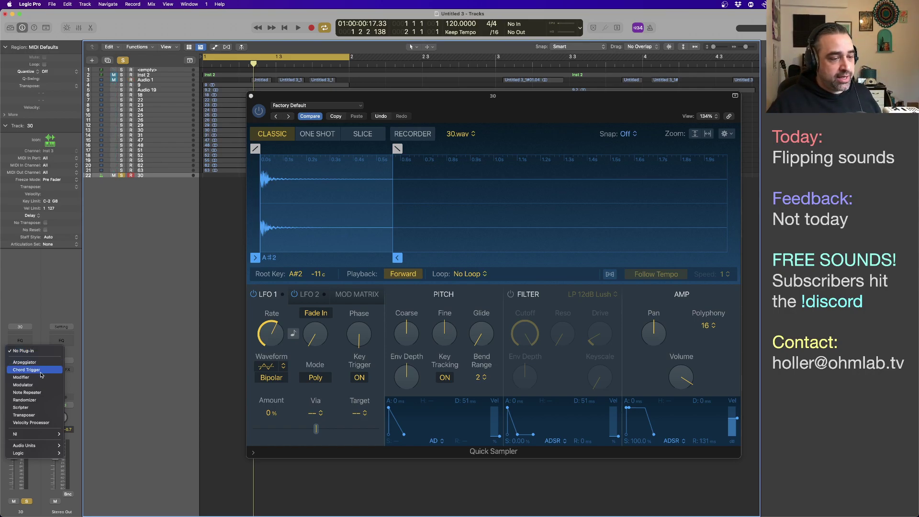
pyautogui.click(58, 392)
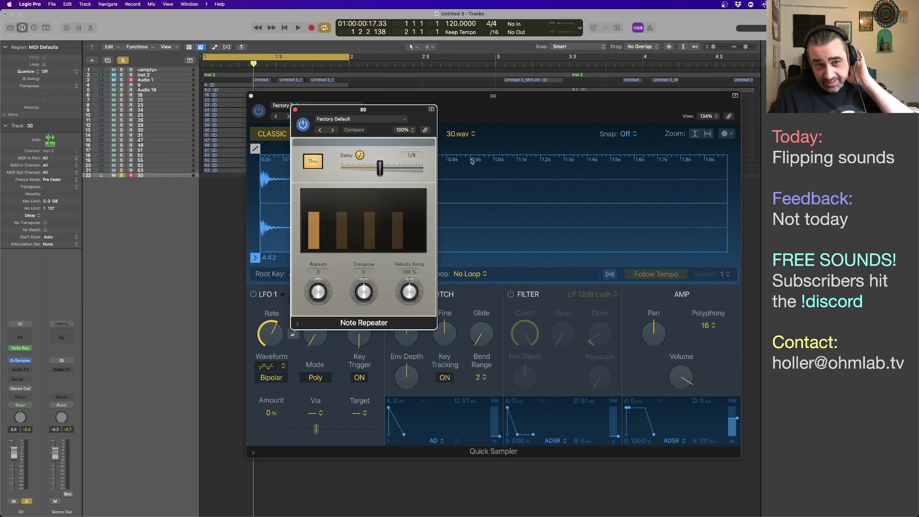
pyautogui.moveTo(313, 107); pyautogui.dragTo(434, 84)
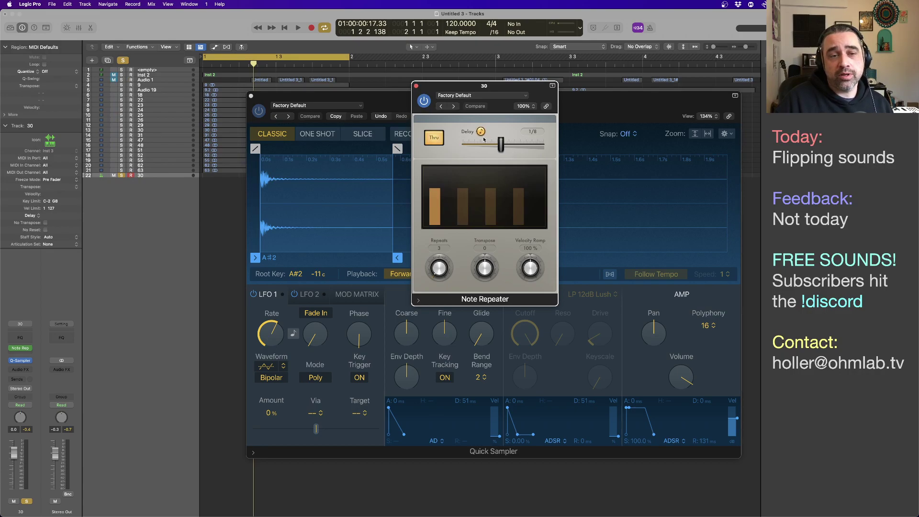
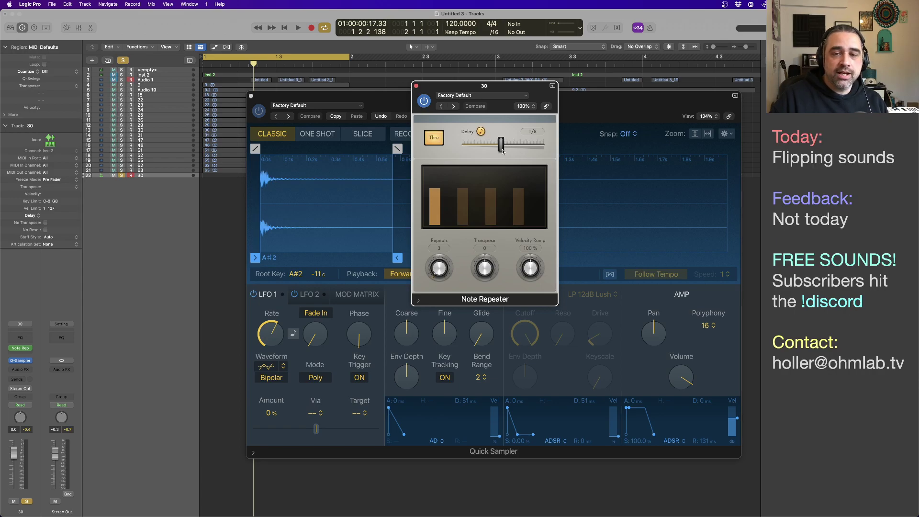
# Set the Note Repeater to a 1/64 delay, a transpose of 1 and 7 repeats
pyautogui.moveTo(500, 145)
pyautogui.mouseDown()
pyautogui.moveTo(513, 147)
pyautogui.moveTo(490, 148)
pyautogui.mouseUp()
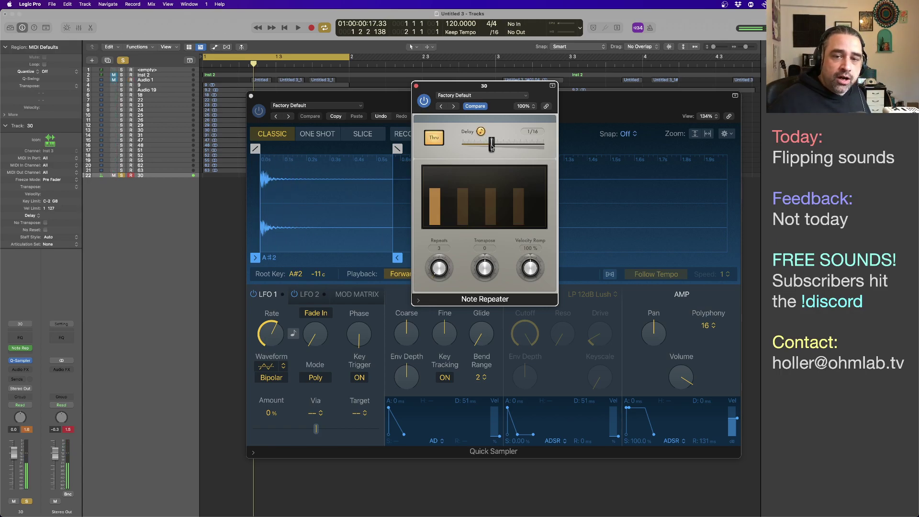
pyautogui.moveTo(492, 147); pyautogui.dragTo(478, 146)
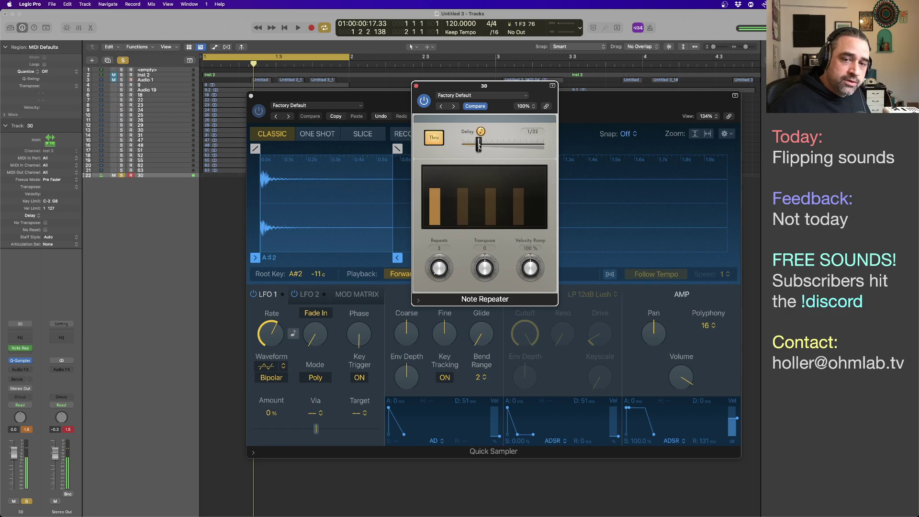
pyautogui.moveTo(478, 146); pyautogui.dragTo(469, 147)
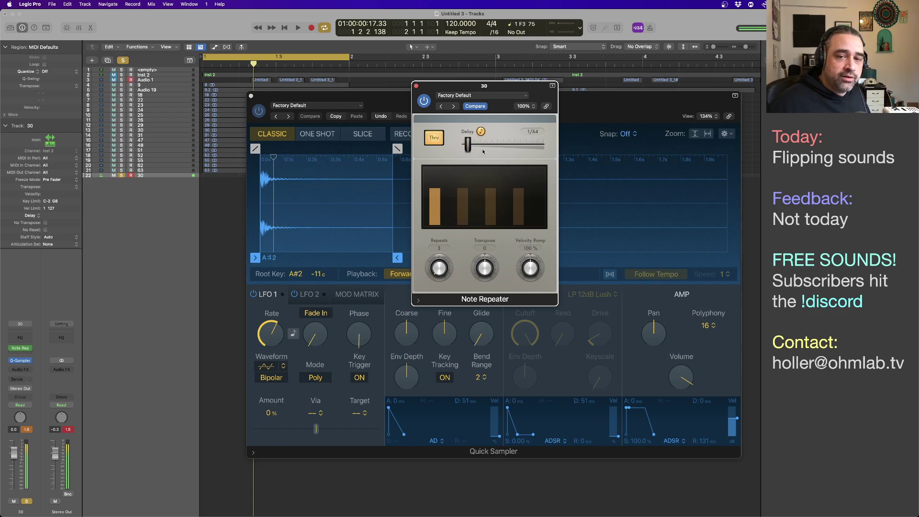
pyautogui.moveTo(469, 147); pyautogui.dragTo(467, 148)
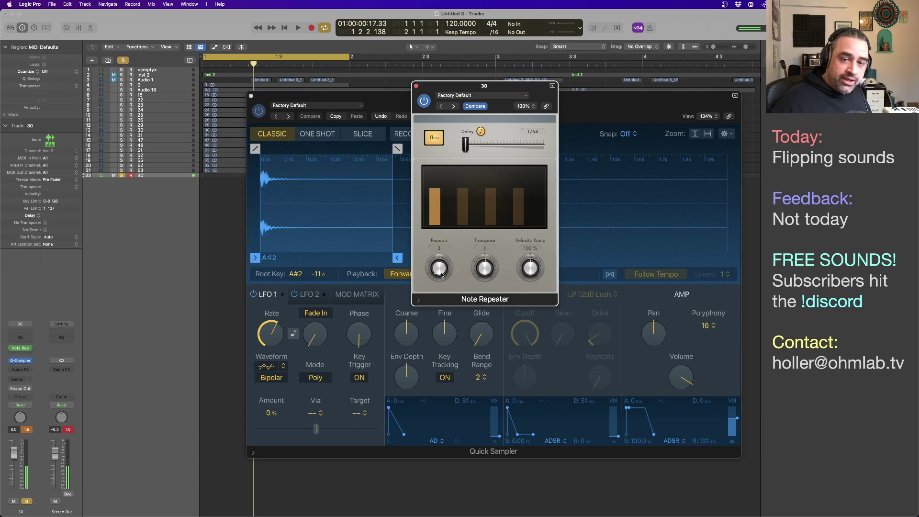
pyautogui.scroll(3, 441, 274)
pyautogui.scroll(1, 441, 272)
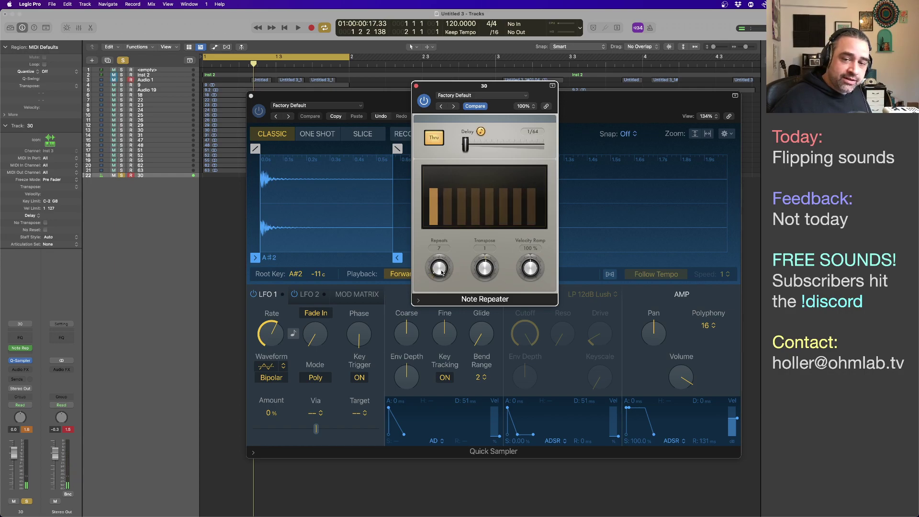
# Set the Note Repeater's velocity ramp to 95% and transpose to -1, and move its window clear of the Quick Sampler
pyautogui.scroll(-1, 532, 272)
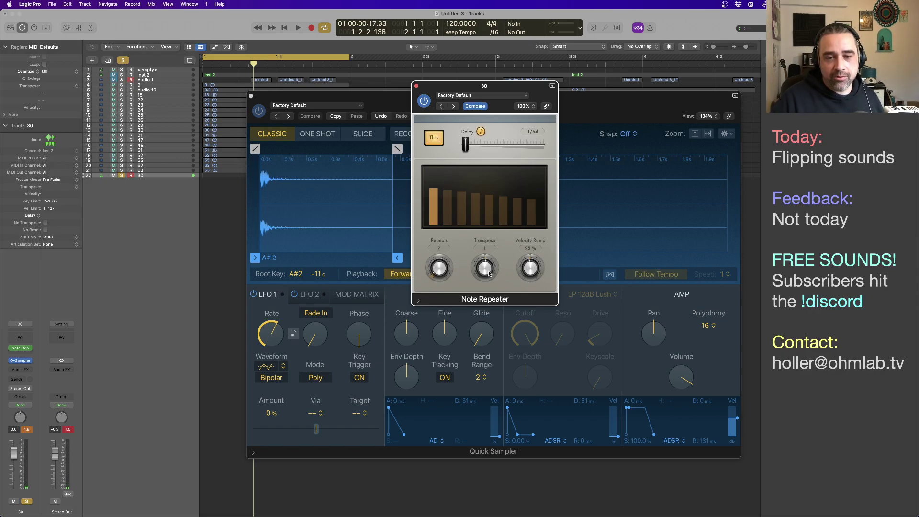
pyautogui.moveTo(489, 273); pyautogui.dragTo(489, 275)
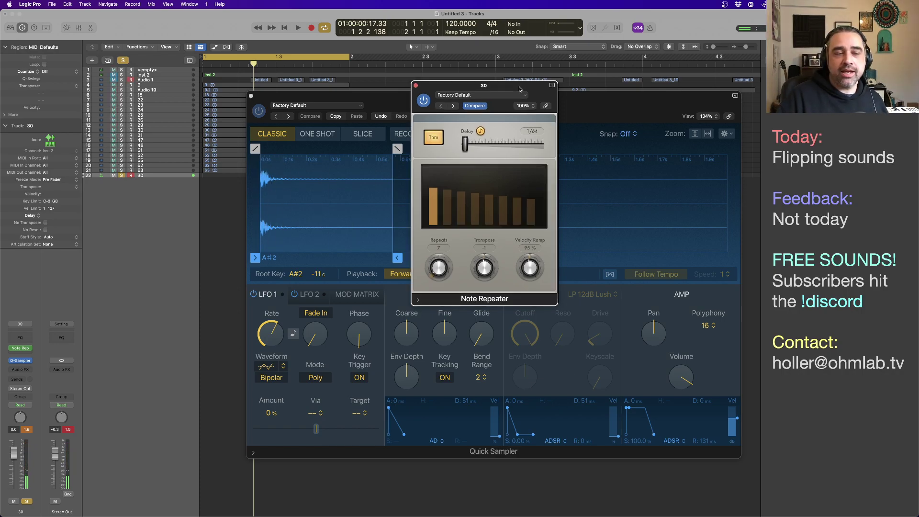
pyautogui.moveTo(519, 88); pyautogui.dragTo(171, 130)
pyautogui.moveTo(403, 371)
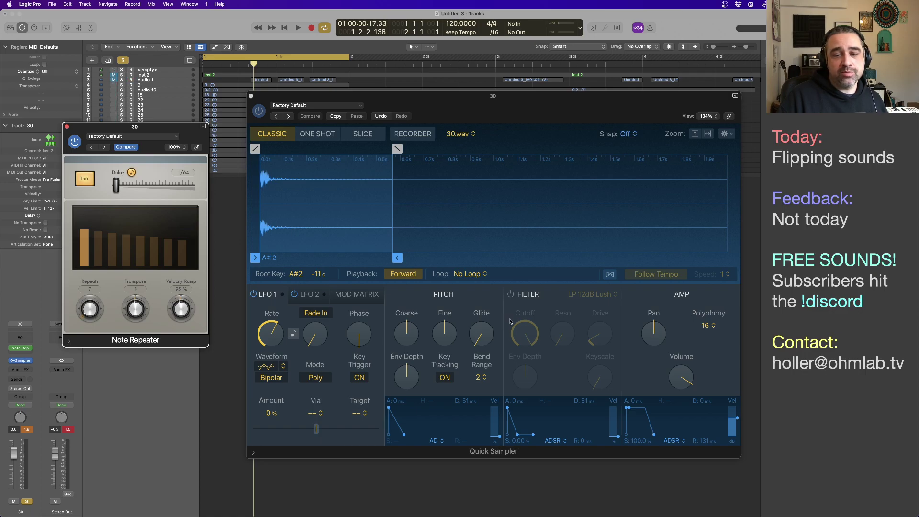
pyautogui.moveTo(424, 330)
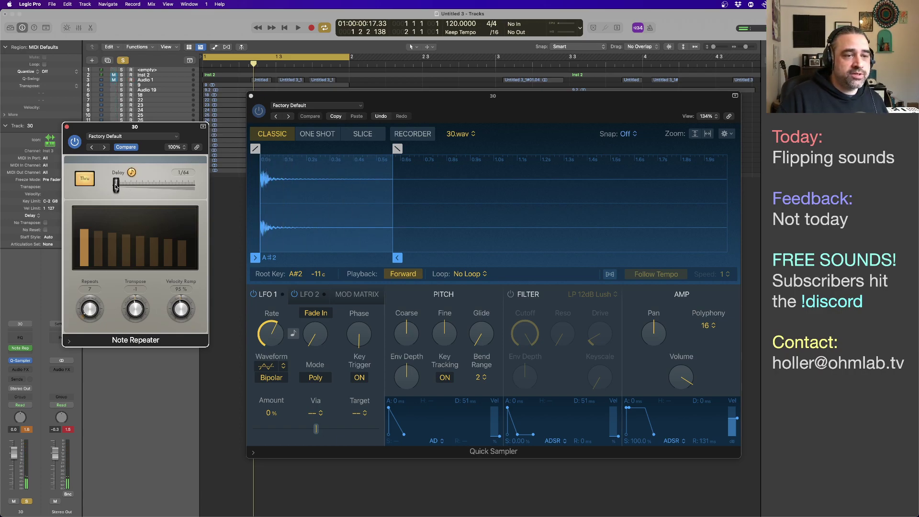
# Set the Note Repeater to a 1/8 delay and 3 repeats, and raise its transpose by a few semitones
pyautogui.moveTo(116, 186); pyautogui.dragTo(151, 188)
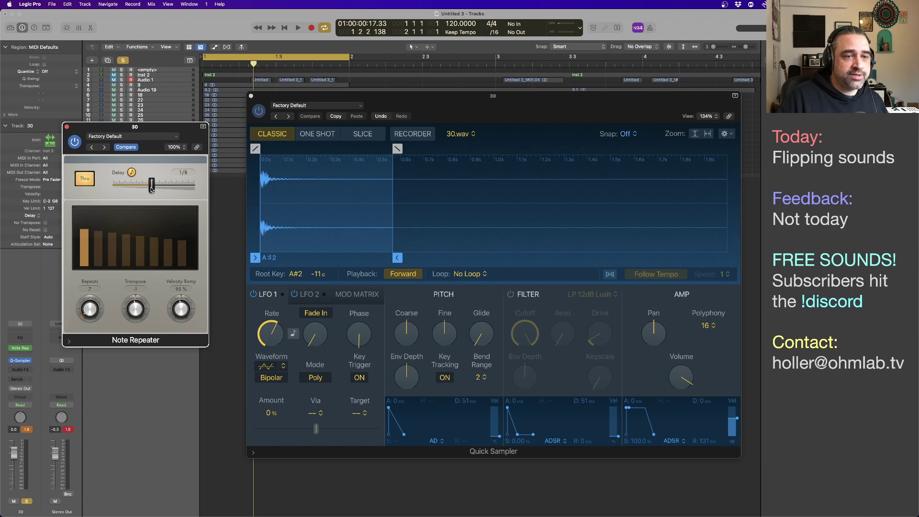
pyautogui.moveTo(142, 314); pyautogui.dragTo(140, 310)
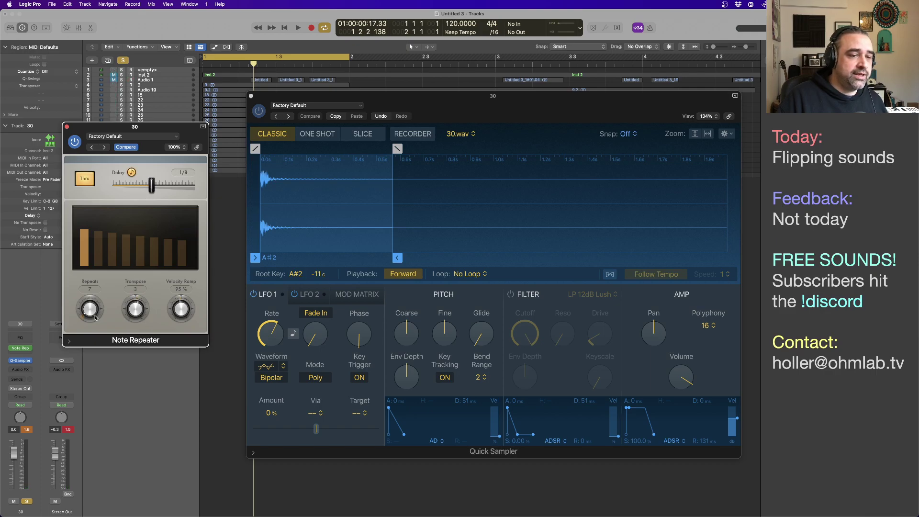
pyautogui.moveTo(95, 317); pyautogui.dragTo(93, 317)
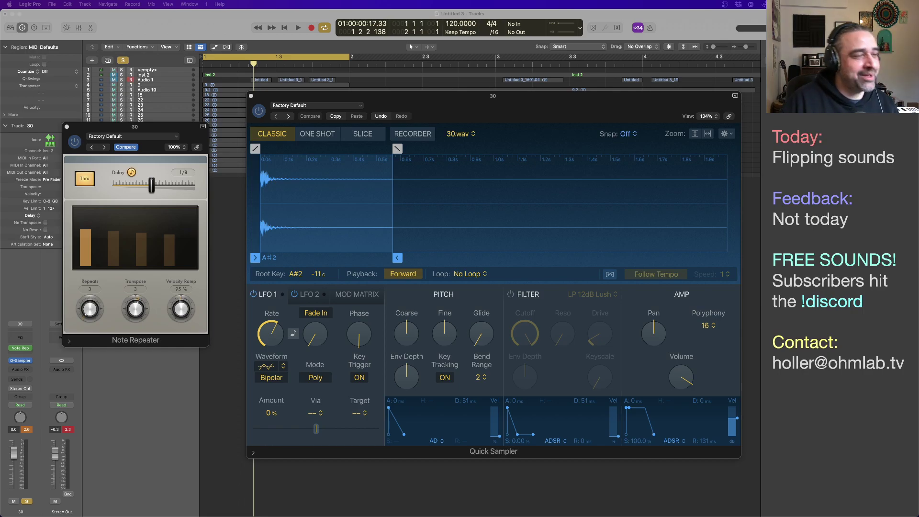
pyautogui.press('super+Tab')
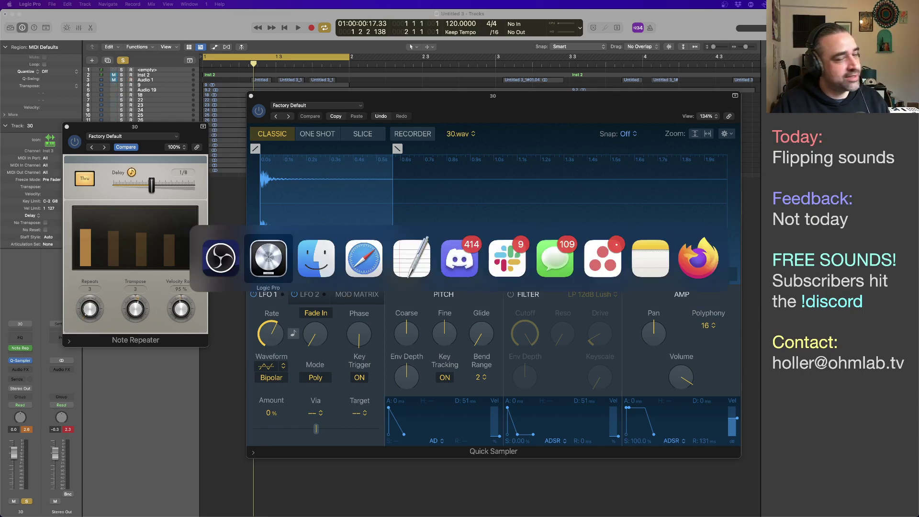
pyautogui.press('Escape')
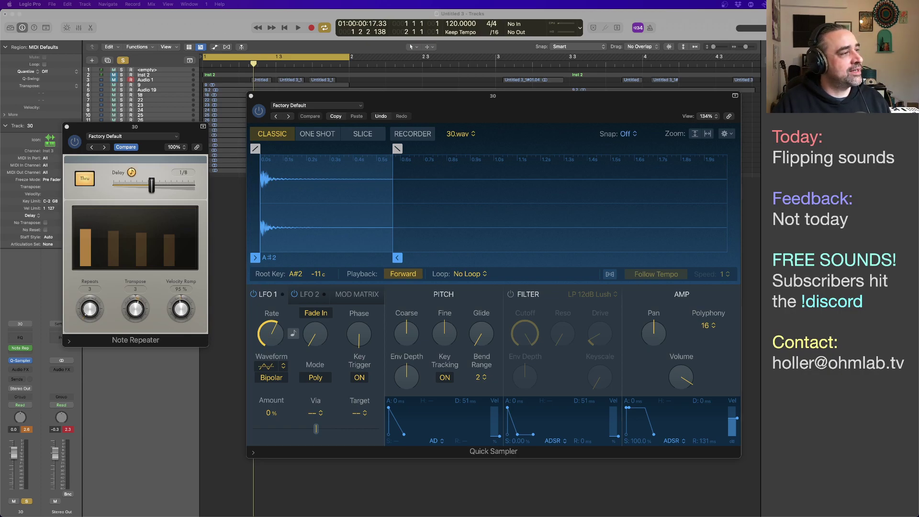
pyautogui.press('super+Tab')
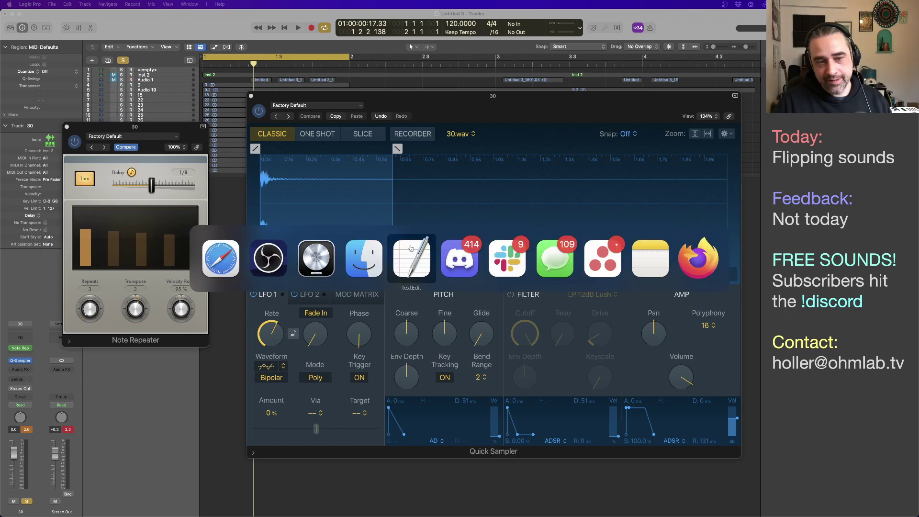
pyautogui.press('Escape')
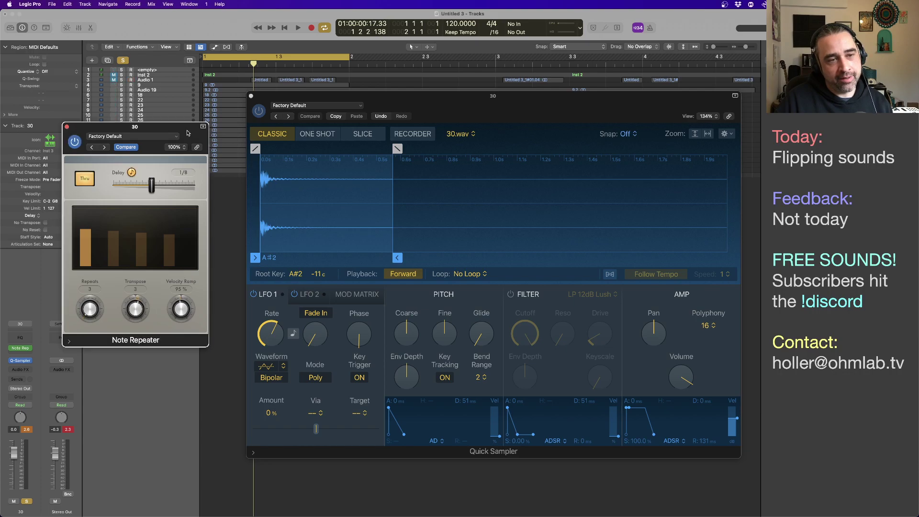
# Move the Note Repeater window below the track list and set it to a transpose of 12 with 1 repeat
pyautogui.moveTo(187, 131); pyautogui.dragTo(212, 194)
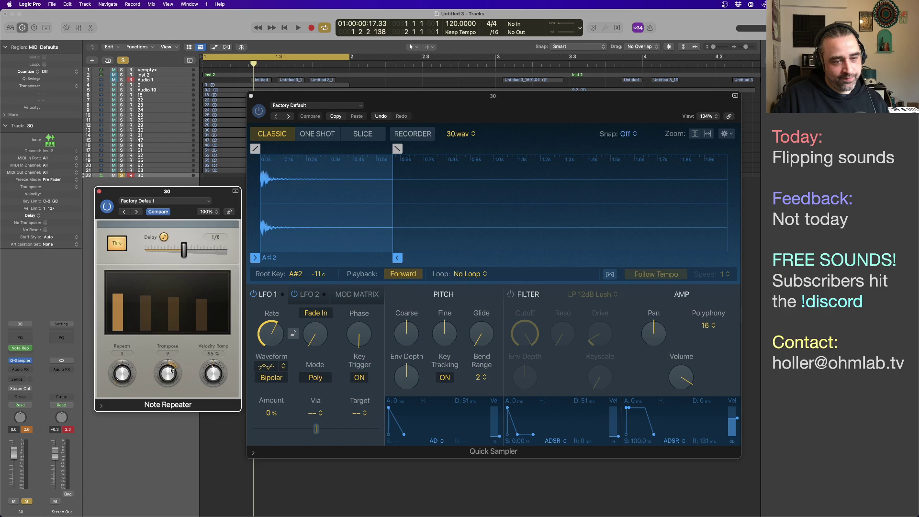
pyautogui.scroll(1, 172, 368)
pyautogui.scroll(-2, 122, 380)
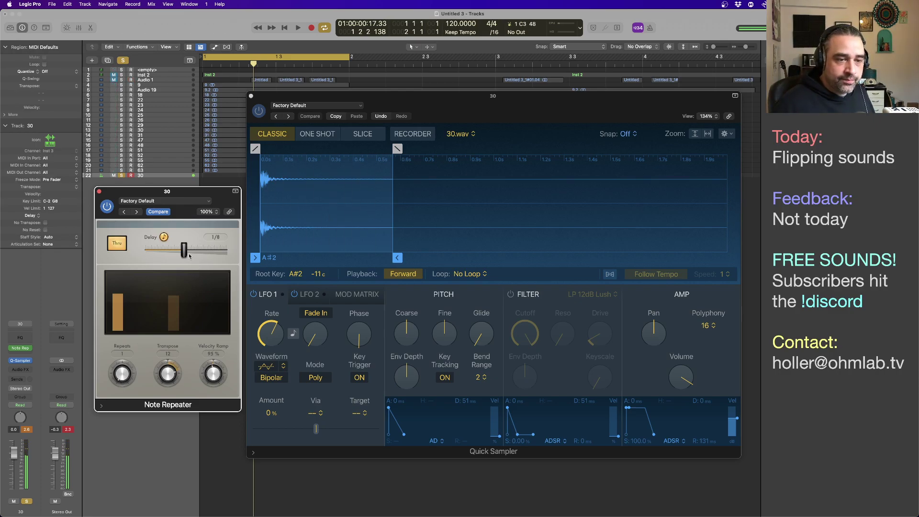
# Compare Note Repeater delays of 1/16, 1/32, 1/64 and 1/4, and settle on 1/16
pyautogui.moveTo(186, 253); pyautogui.dragTo(174, 255)
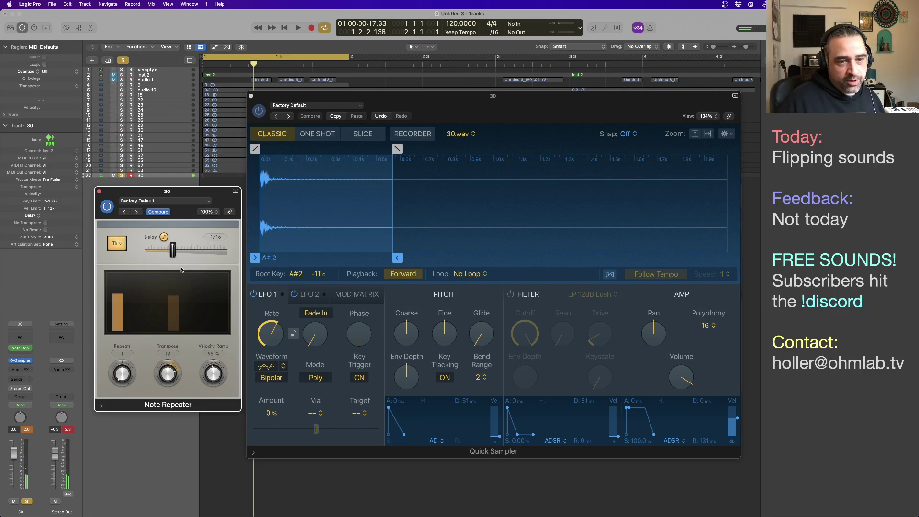
pyautogui.moveTo(175, 255); pyautogui.dragTo(163, 253)
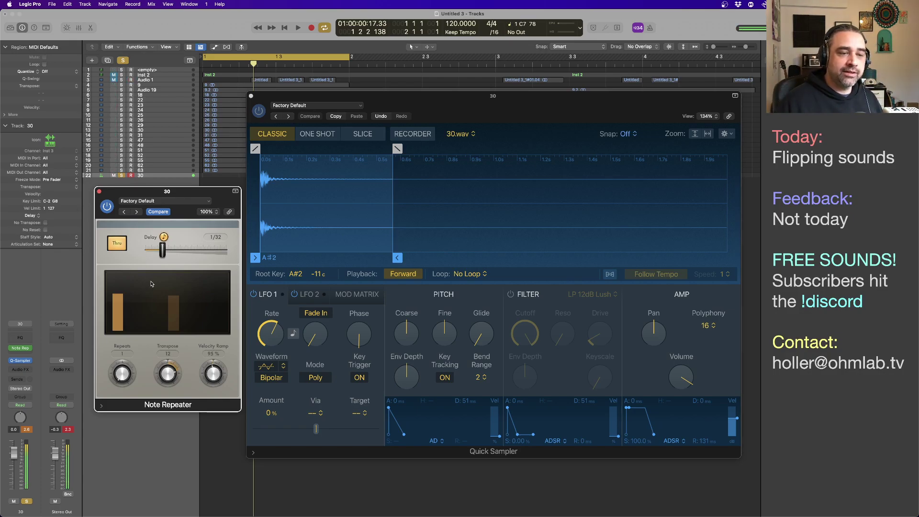
pyautogui.moveTo(165, 254); pyautogui.dragTo(153, 256)
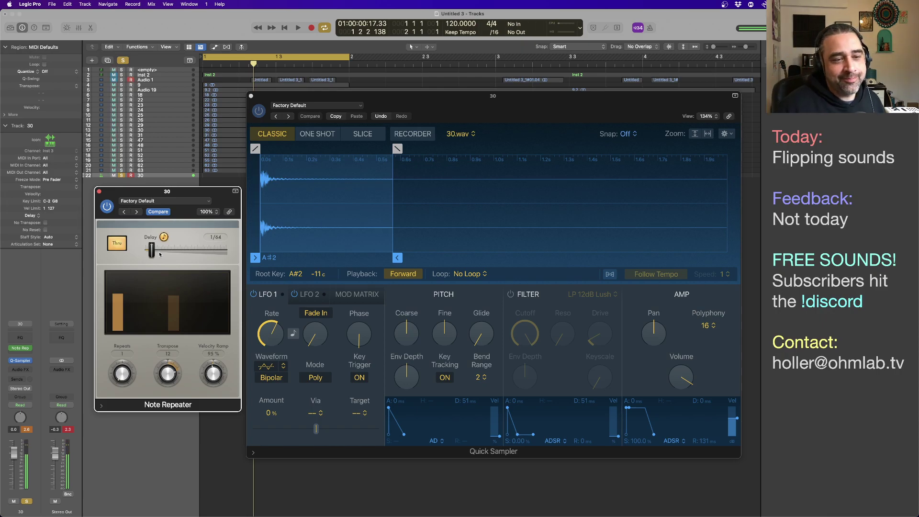
pyautogui.moveTo(152, 251); pyautogui.dragTo(197, 253)
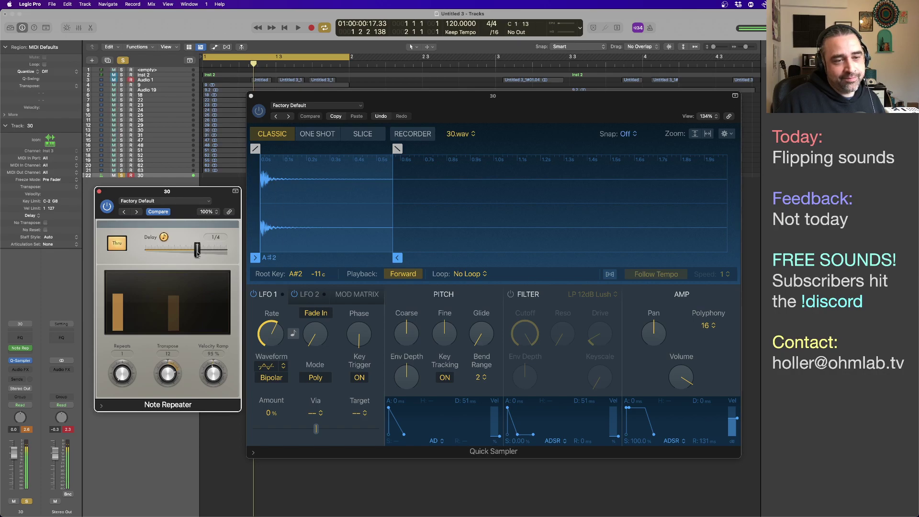
pyautogui.moveTo(197, 254); pyautogui.dragTo(174, 253)
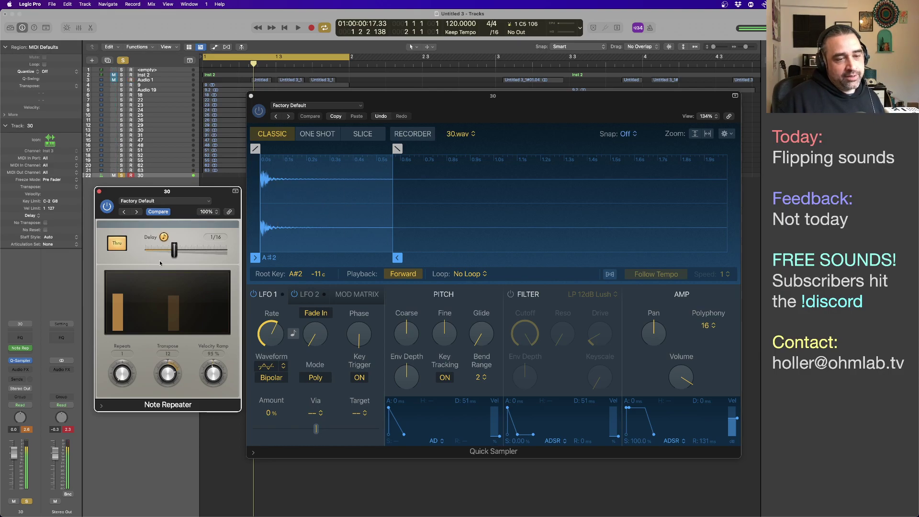
pyautogui.moveTo(180, 254)
pyautogui.mouseDown()
pyautogui.moveTo(160, 254)
pyautogui.moveTo(171, 254)
pyautogui.mouseUp()
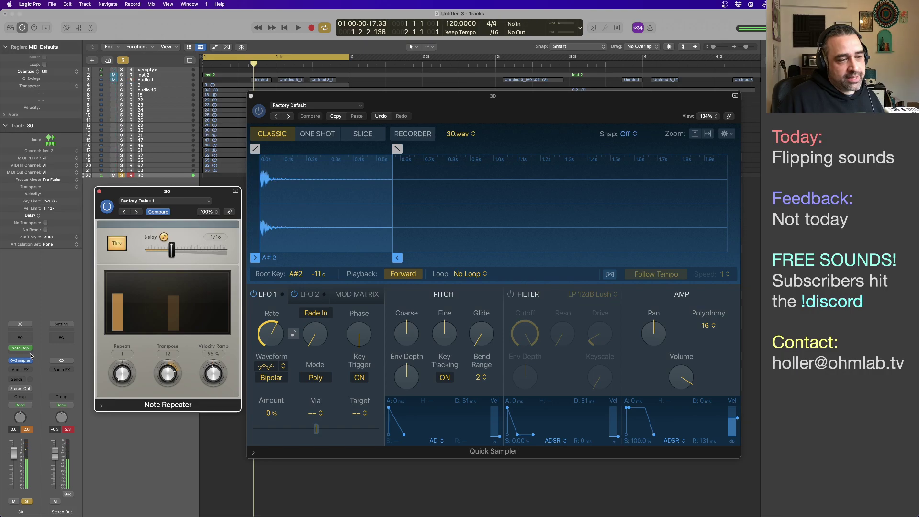
# Insert an Arpeggiator MIDI effect after the Note Repeater and set its octave range to 2
pyautogui.click(29, 354)
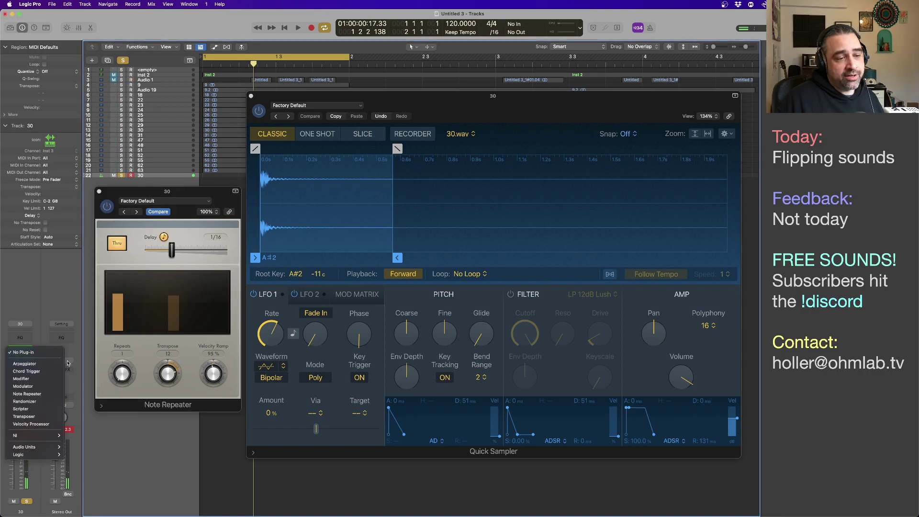
pyautogui.click(48, 364)
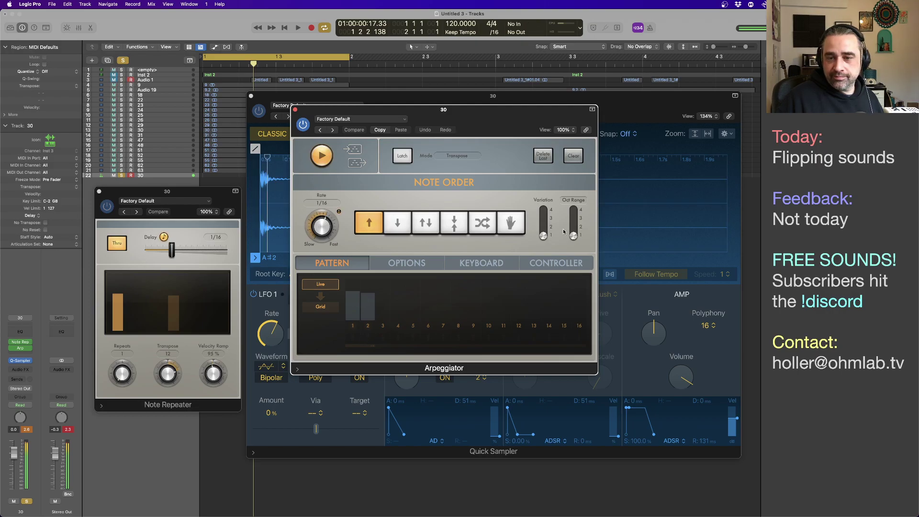
pyautogui.moveTo(574, 235); pyautogui.dragTo(573, 226)
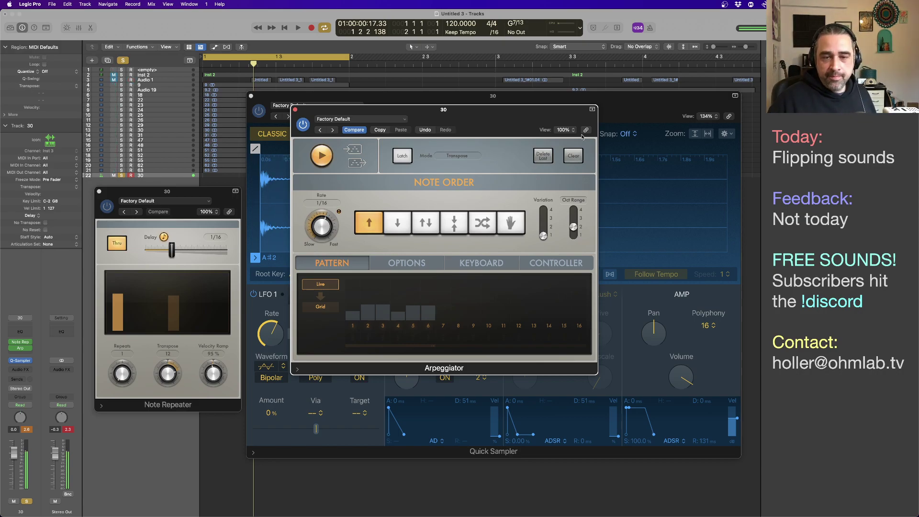
# Set the Arpeggiator's variation to 2, try the up/down and random note orders, and return to the up order
pyautogui.click(428, 224)
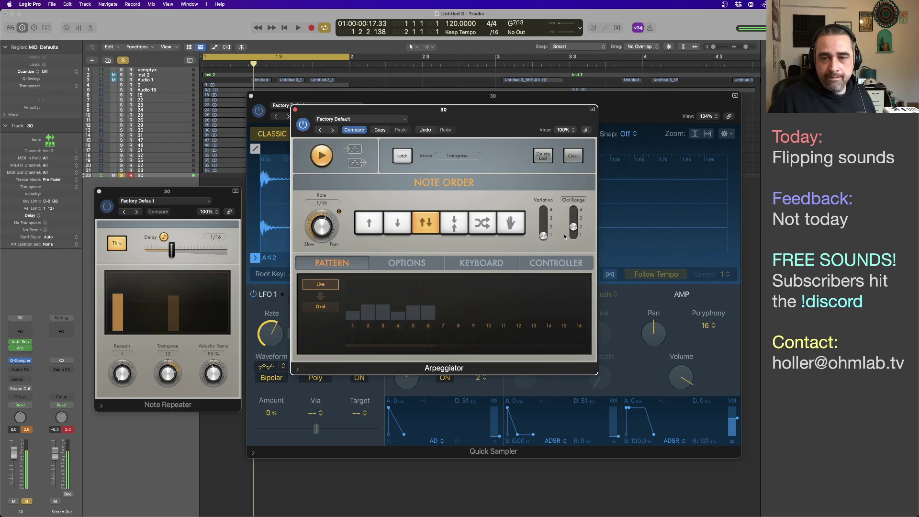
pyautogui.moveTo(545, 231); pyautogui.dragTo(545, 227)
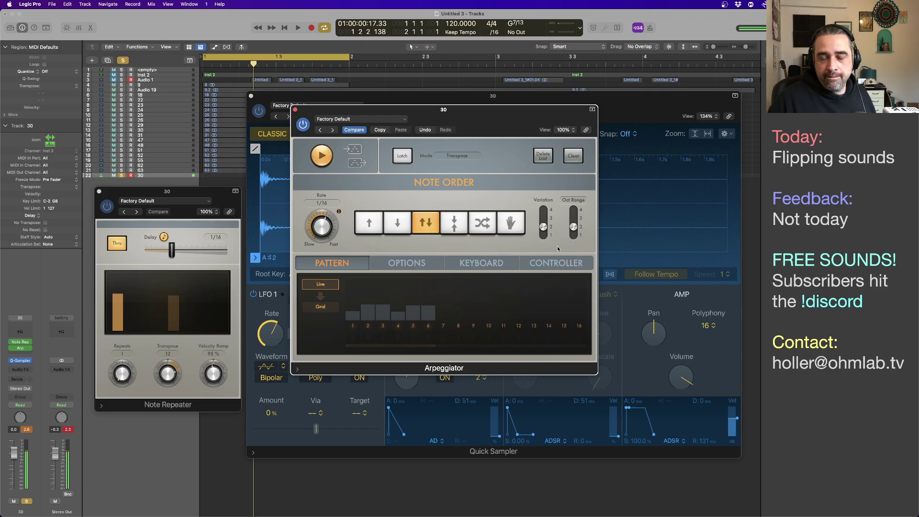
pyautogui.click(484, 231)
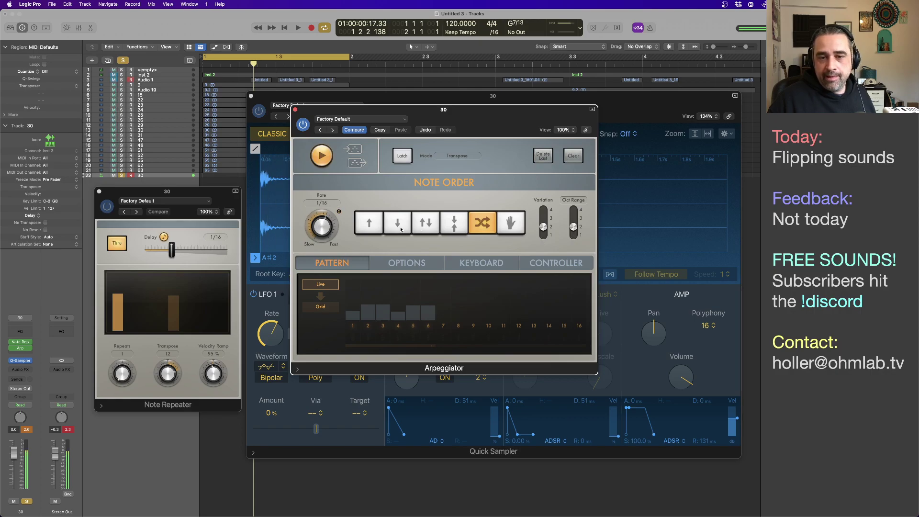
pyautogui.click(360, 226)
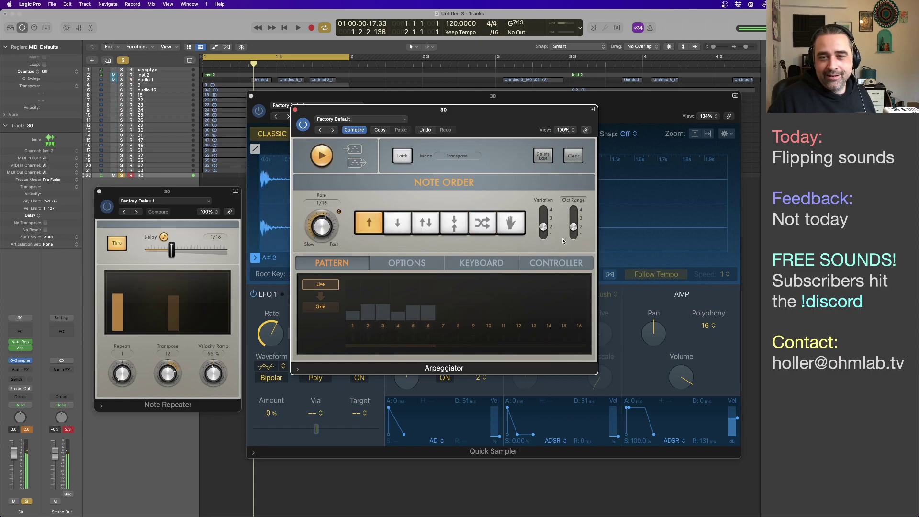
# Try the Arpeggiator's Inversions at 3, and switch back to Oct Range at 2
pyautogui.click(577, 201)
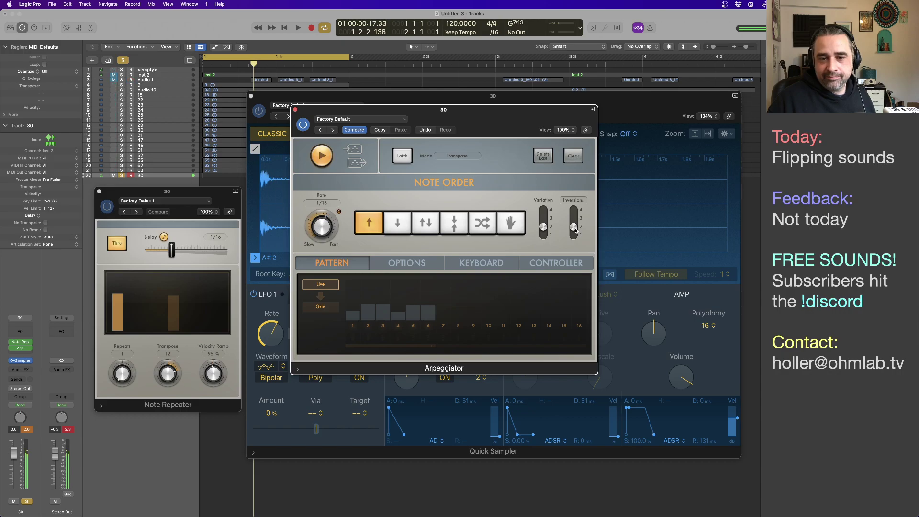
pyautogui.moveTo(576, 230); pyautogui.dragTo(577, 223)
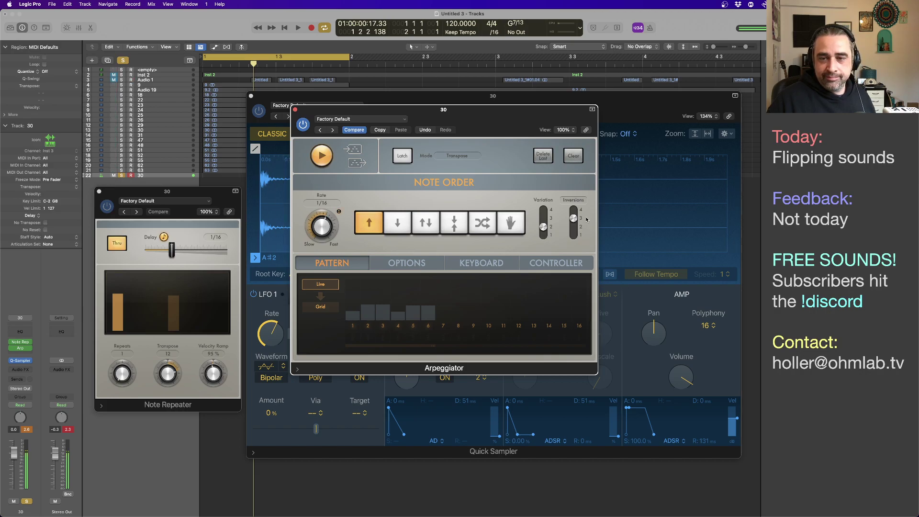
pyautogui.click(573, 200)
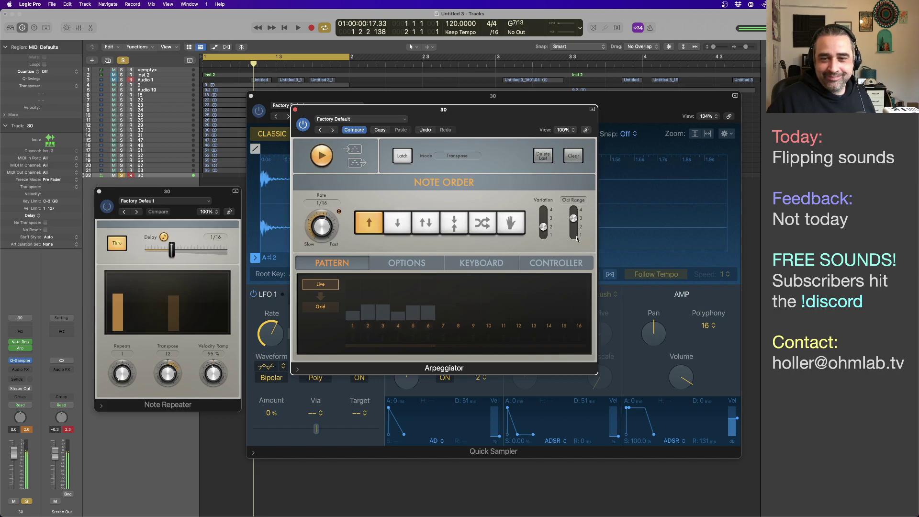
pyautogui.moveTo(574, 235); pyautogui.dragTo(574, 231)
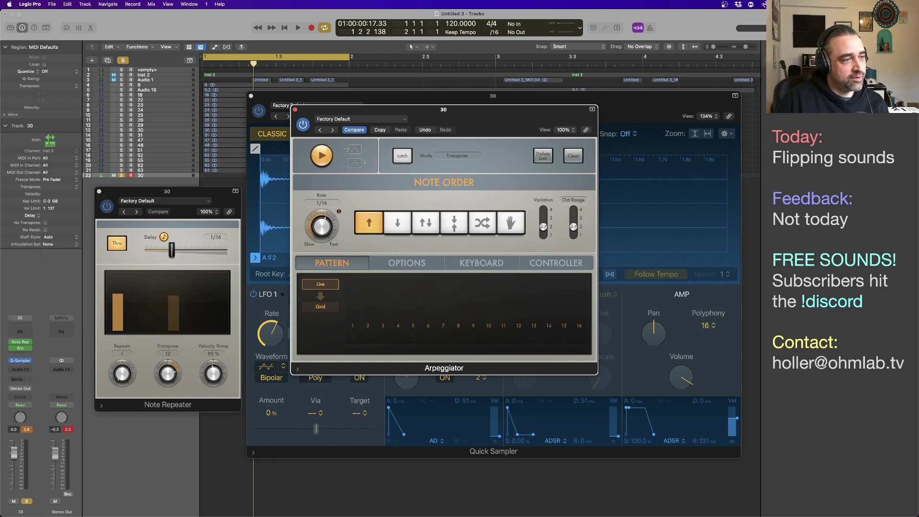
# Bypass the Arpeggiator on the Quick Sampler track
pyautogui.press('super+Tab')
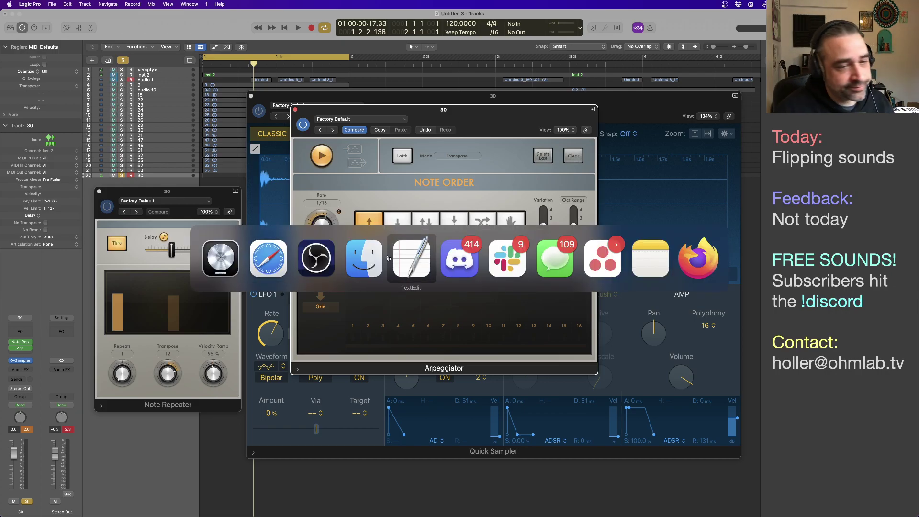
pyautogui.press('super+Tab')
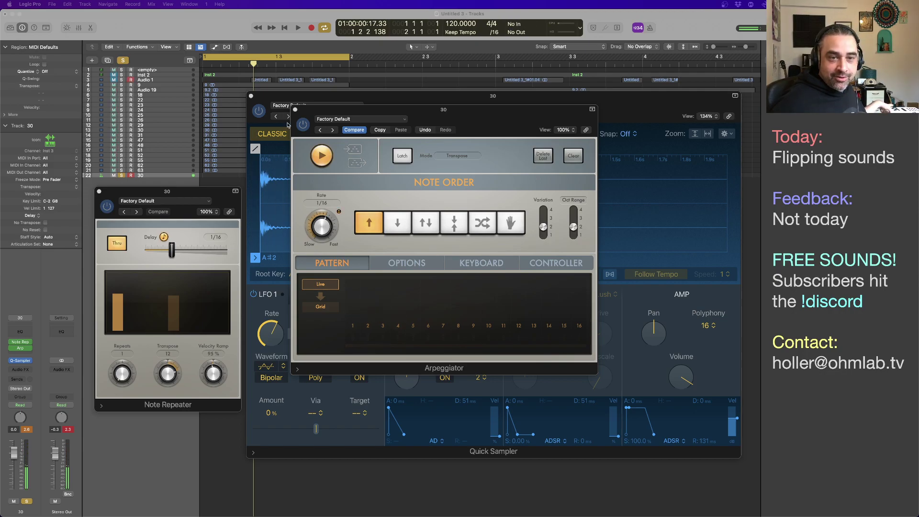
pyautogui.click(301, 131)
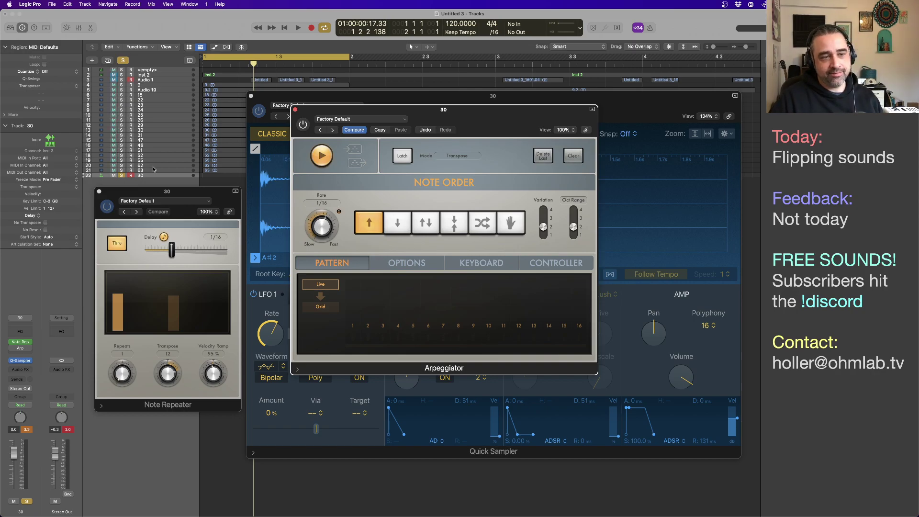
# Switch to Discord and look back through the earlier messages in the public-lounge channel
pyautogui.press('super+Tab')
pyautogui.click(443, 248)
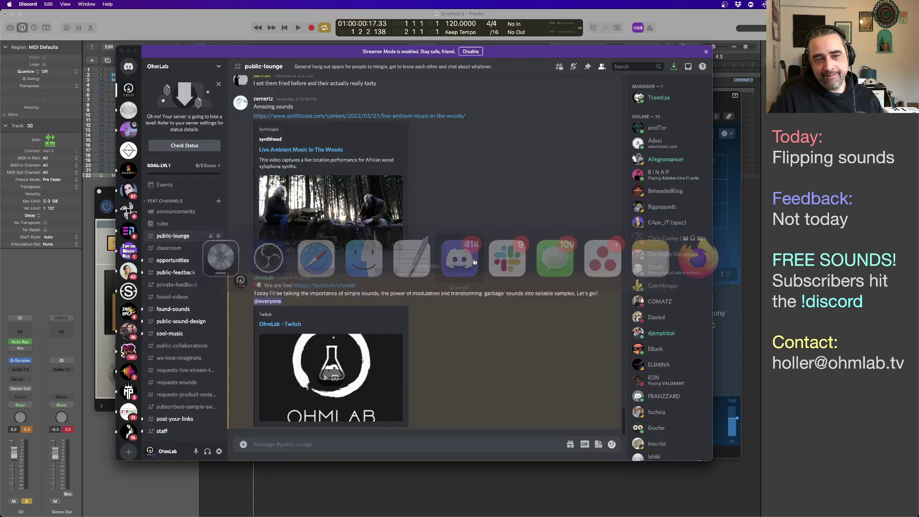
pyautogui.scroll(10, 473, 253)
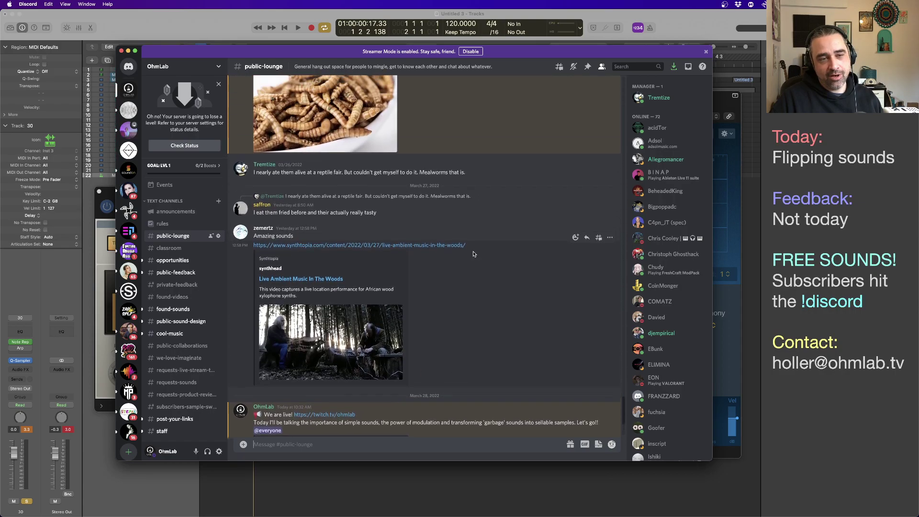
# Read through the most recent messages in the public-lounge channel, down to the latest live-stream announcement
pyautogui.scroll(-1, 473, 254)
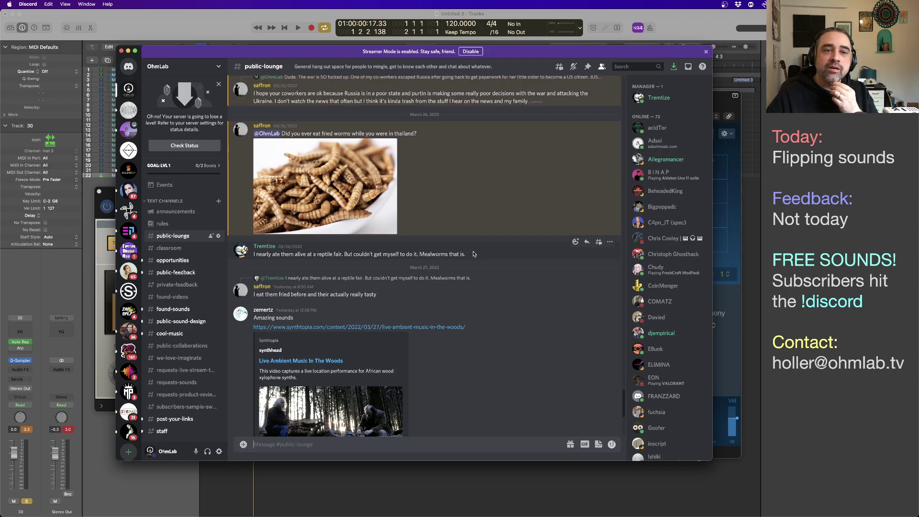
pyautogui.scroll(-2, 472, 253)
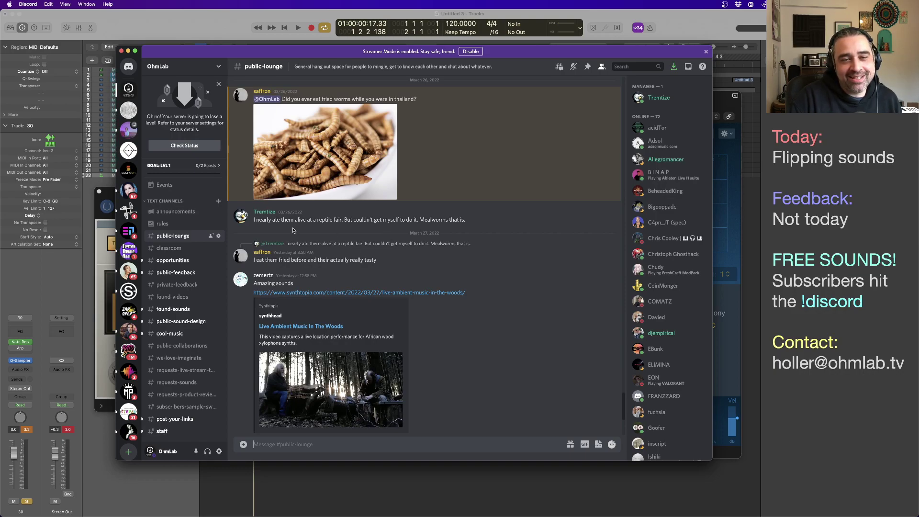
pyautogui.scroll(-4, 292, 229)
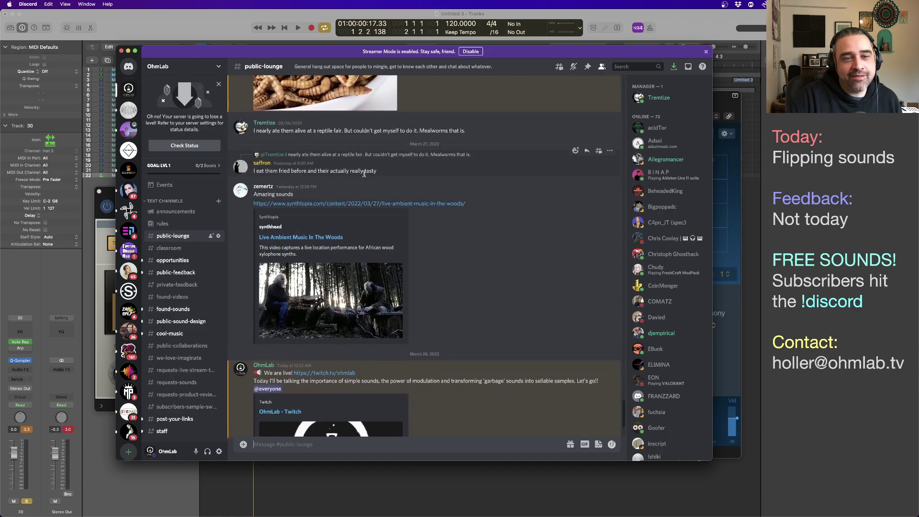
pyautogui.scroll(-3, 442, 180)
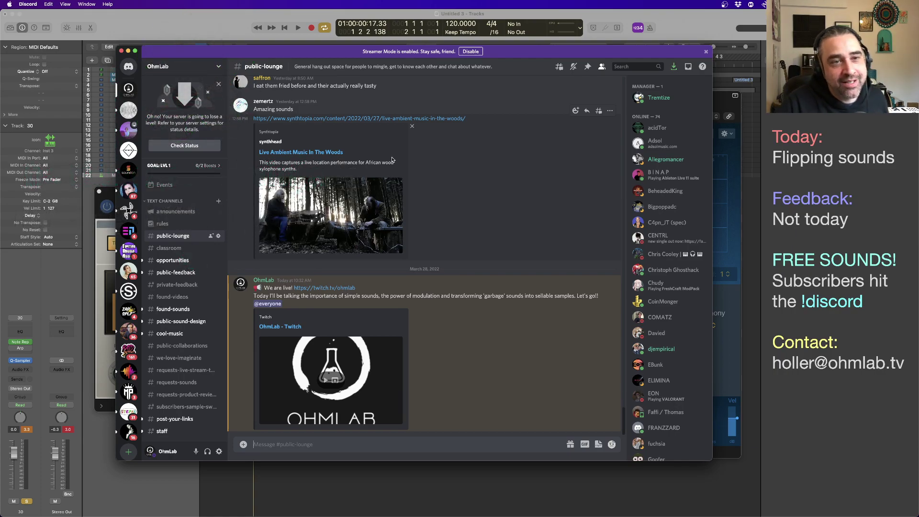
pyautogui.scroll(4, 442, 215)
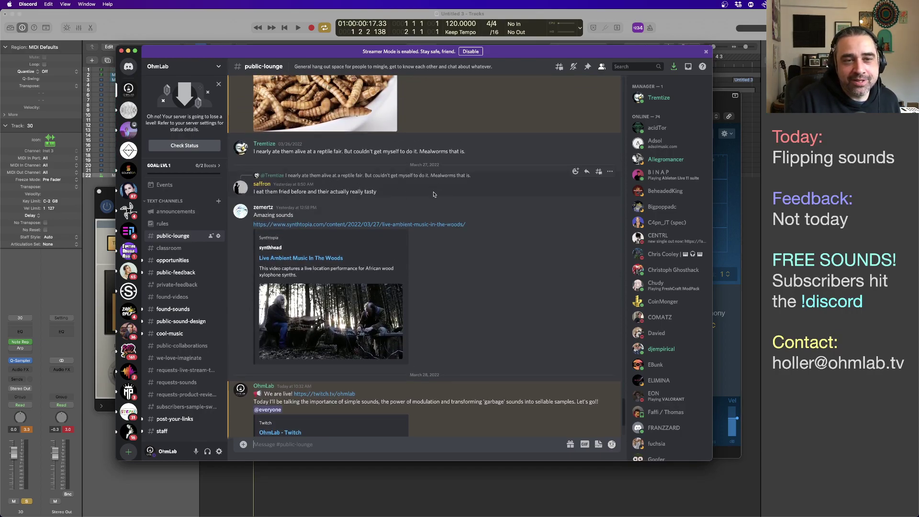
pyautogui.scroll(-4, 434, 193)
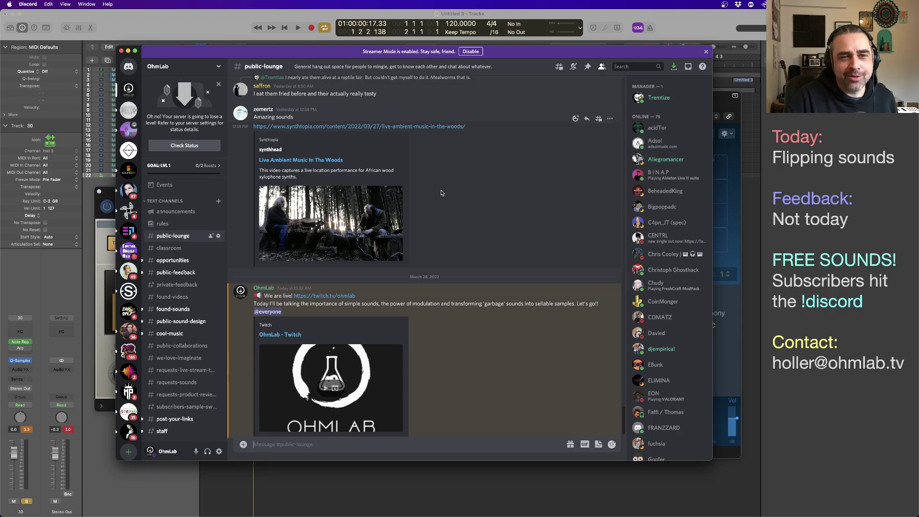
pyautogui.scroll(2, 442, 193)
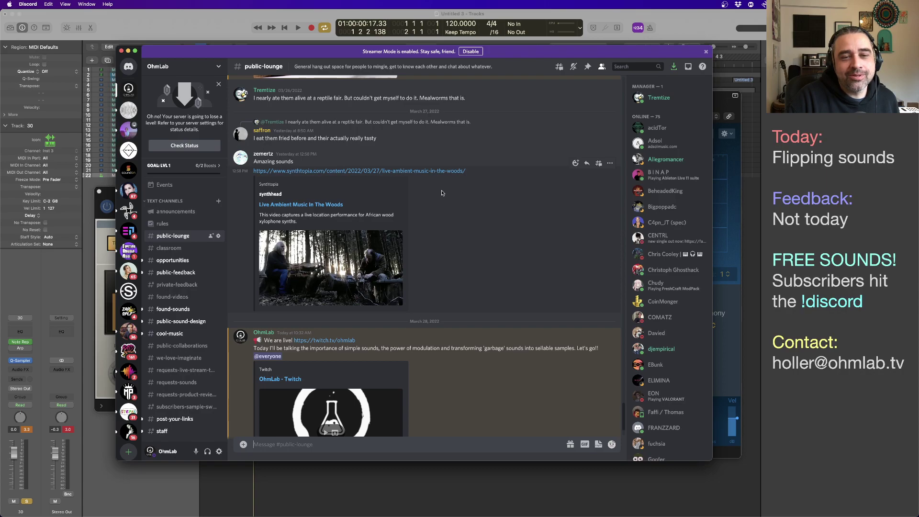
pyautogui.scroll(-2, 441, 193)
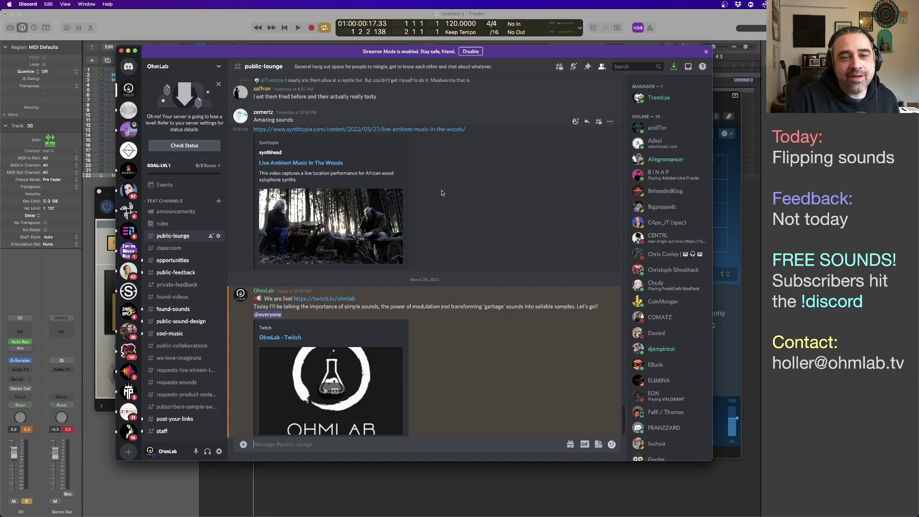
pyautogui.scroll(-1, 442, 193)
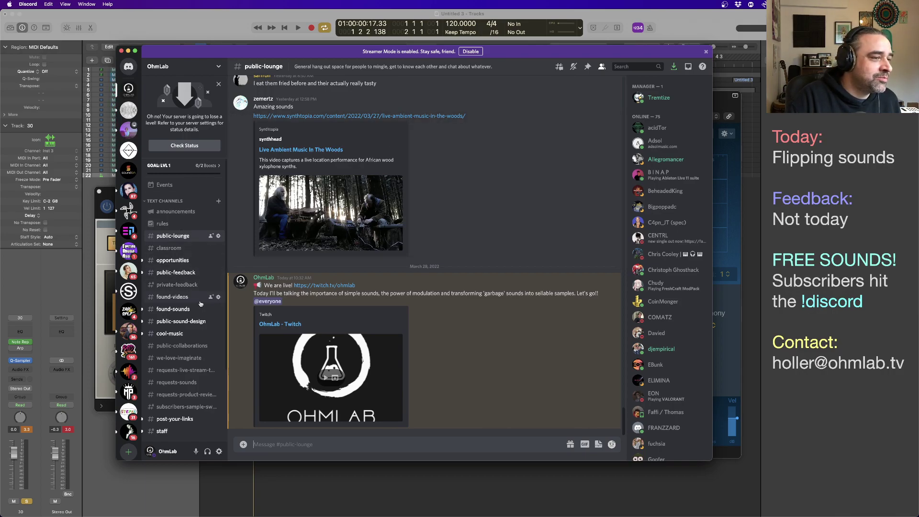
# Open the shared Ohmie Ohm.wav link from the public-sound-design channel, play the file on Dropbox, and close the page
pyautogui.click(196, 323)
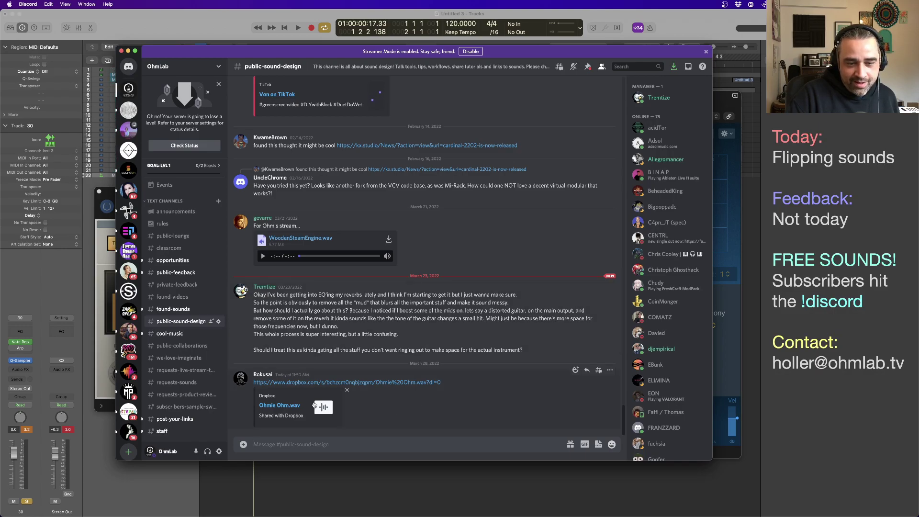
pyautogui.click(289, 409)
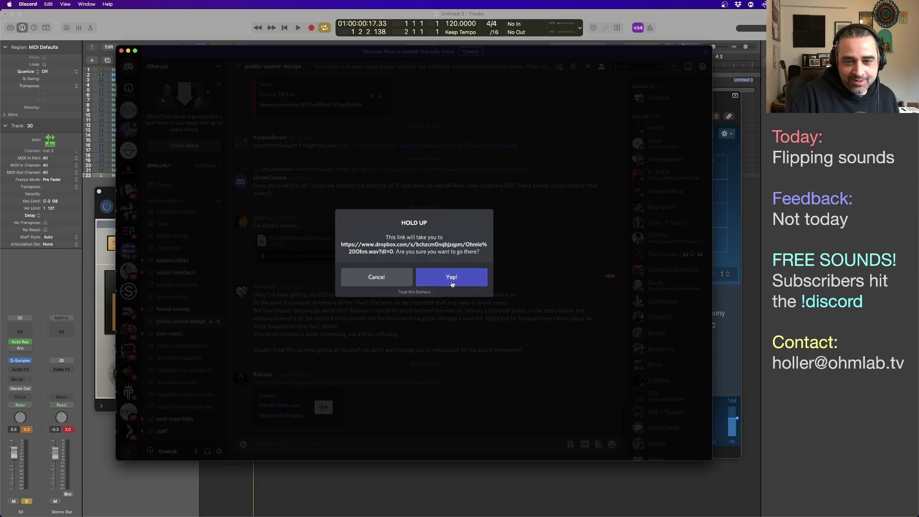
pyautogui.click(451, 284)
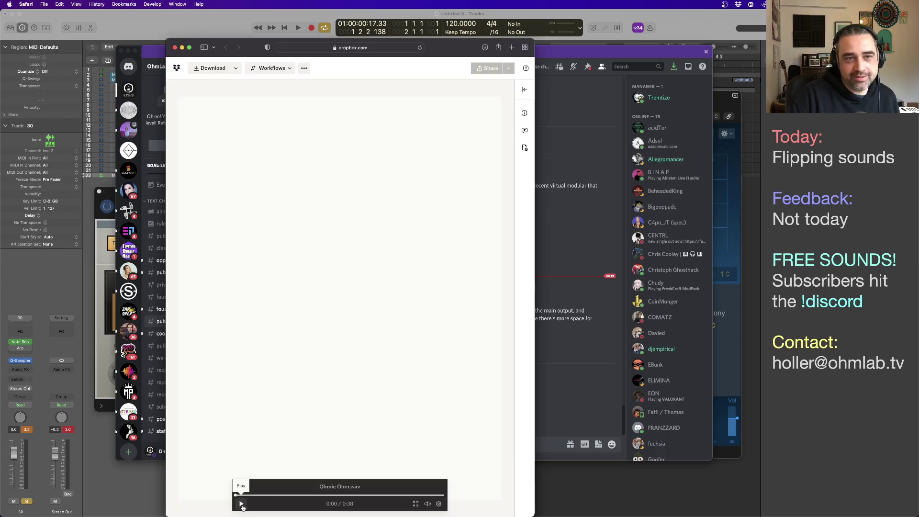
pyautogui.click(241, 504)
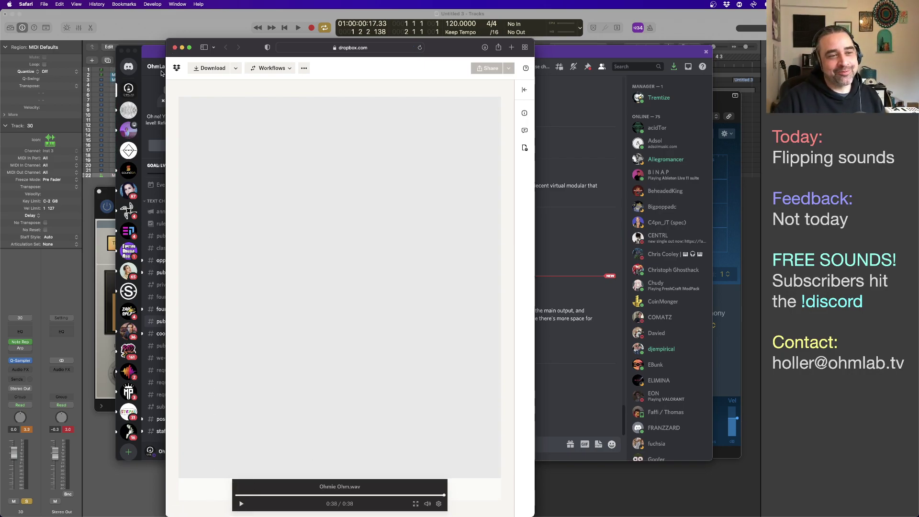
pyautogui.press('super+w')
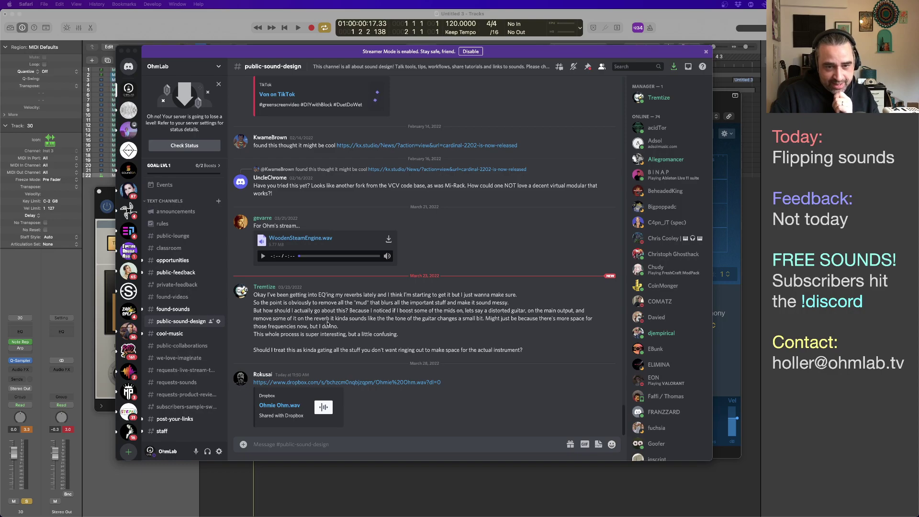
pyautogui.click(467, 362)
pyautogui.press('super+Tab')
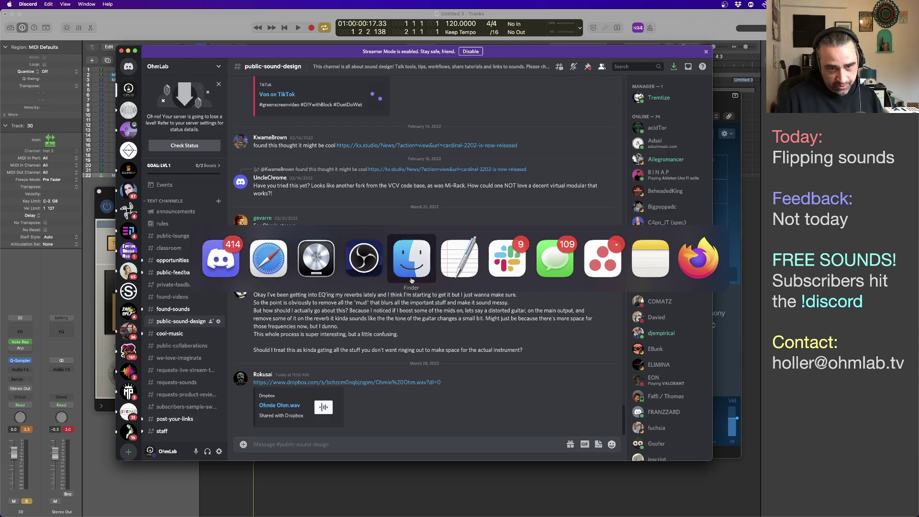
pyautogui.click(359, 271)
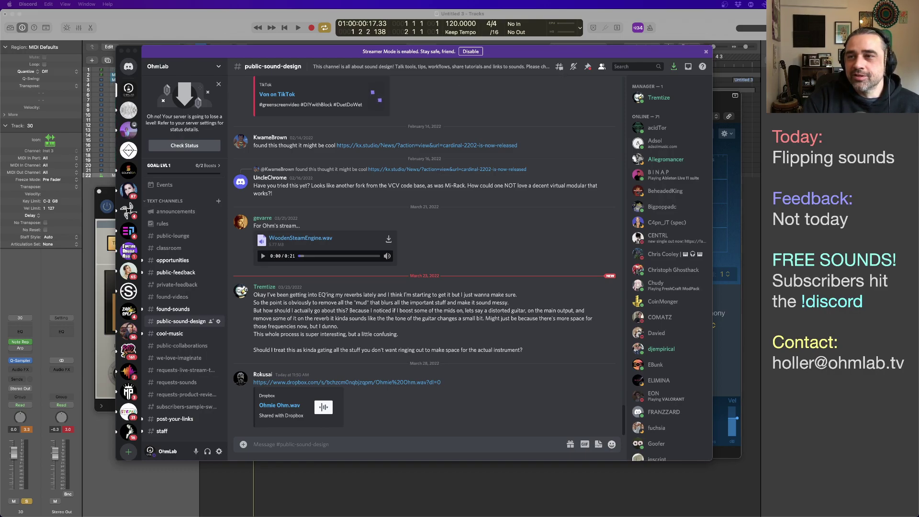
pyautogui.click(899, 4)
pyautogui.click(899, 4)
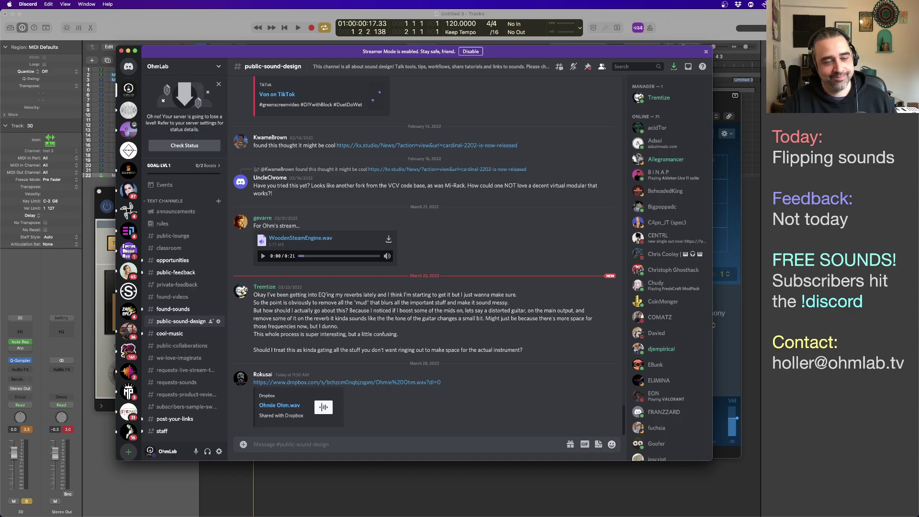
# Switch back to Logic Pro, close the Quick Sampler track's three plug-in windows, and change that track from soloed to muted
pyautogui.press('super+Tab')
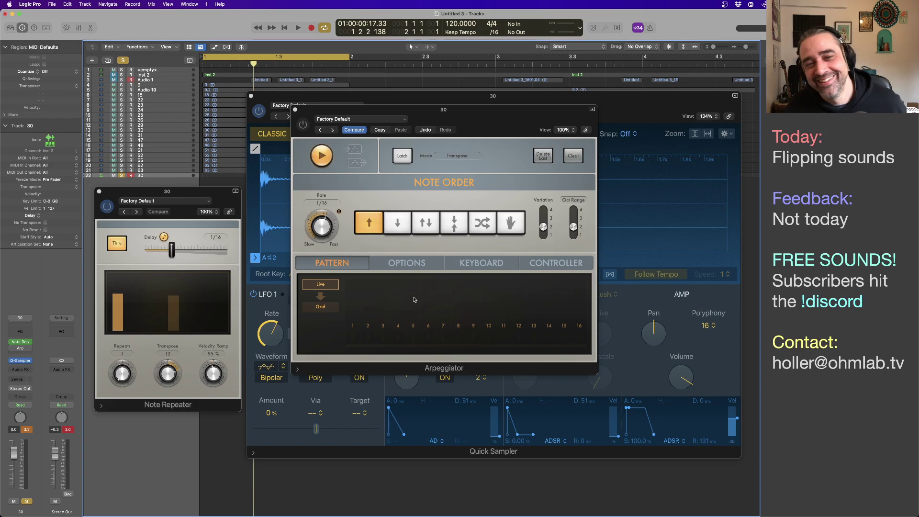
pyautogui.press('super+Tab')
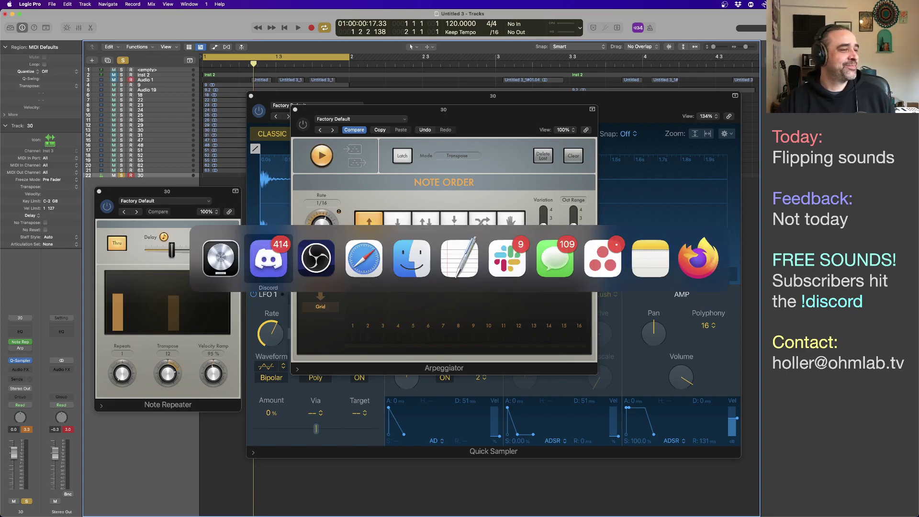
pyautogui.press('Escape')
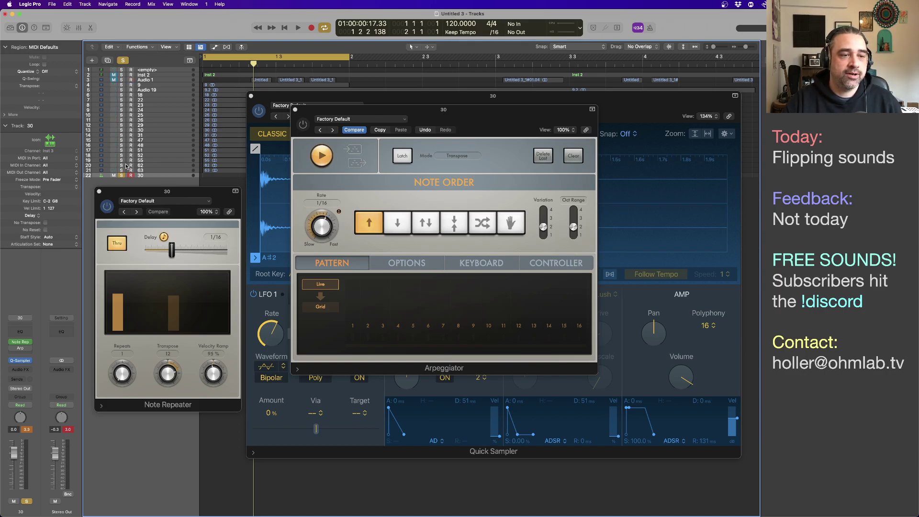
pyautogui.click(99, 192)
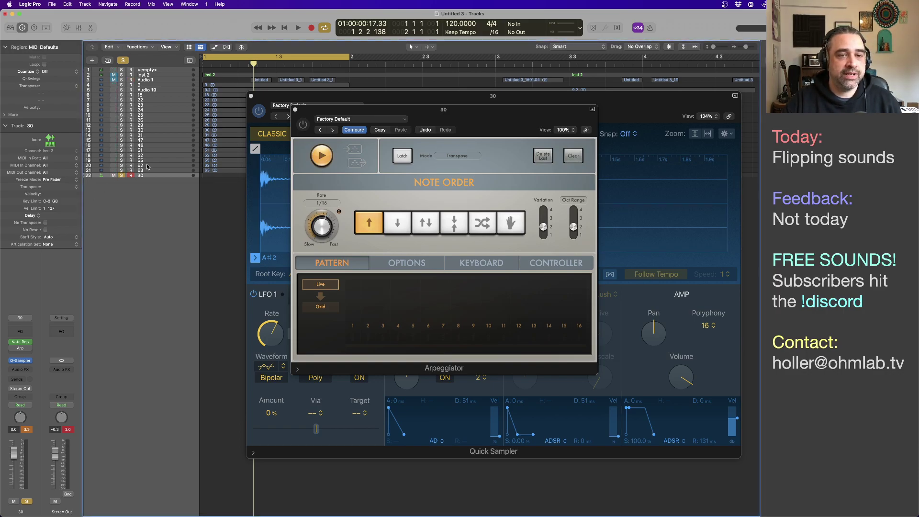
pyautogui.click(296, 110)
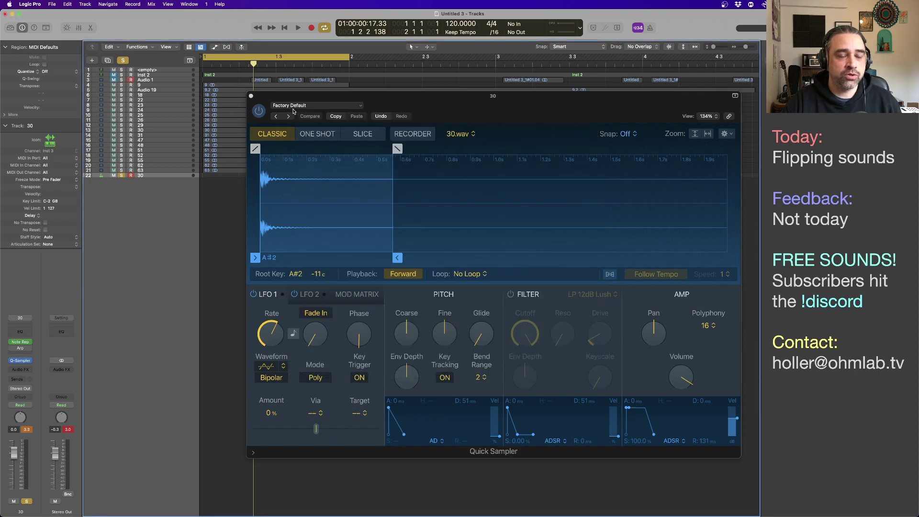
pyautogui.click(251, 97)
pyautogui.click(122, 175)
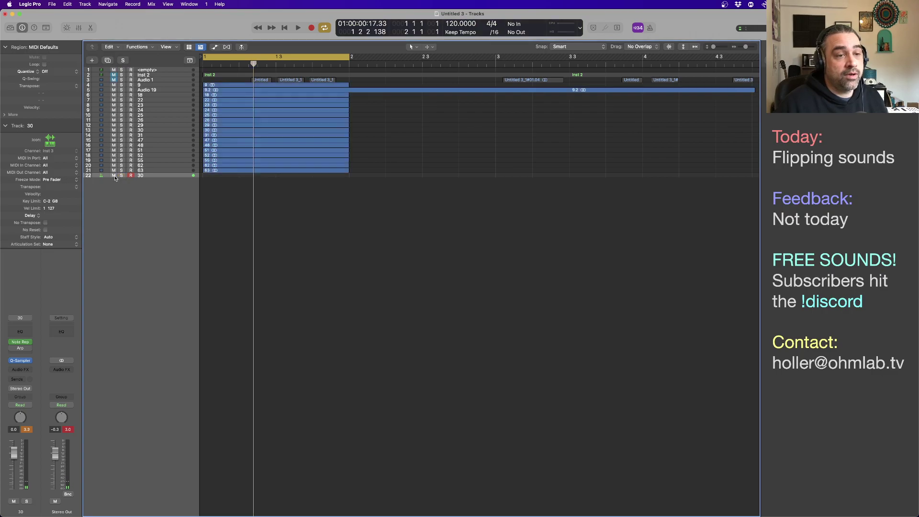
pyautogui.click(113, 175)
# Audition track 23 in solo, and turn its solo off again
pyautogui.press('super+Down')
pyautogui.press('super+Down')
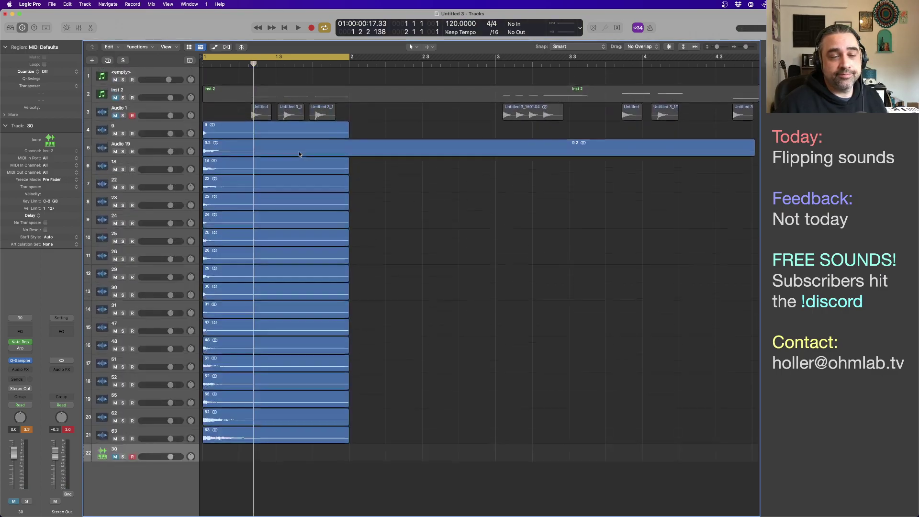
pyautogui.press('super+Right')
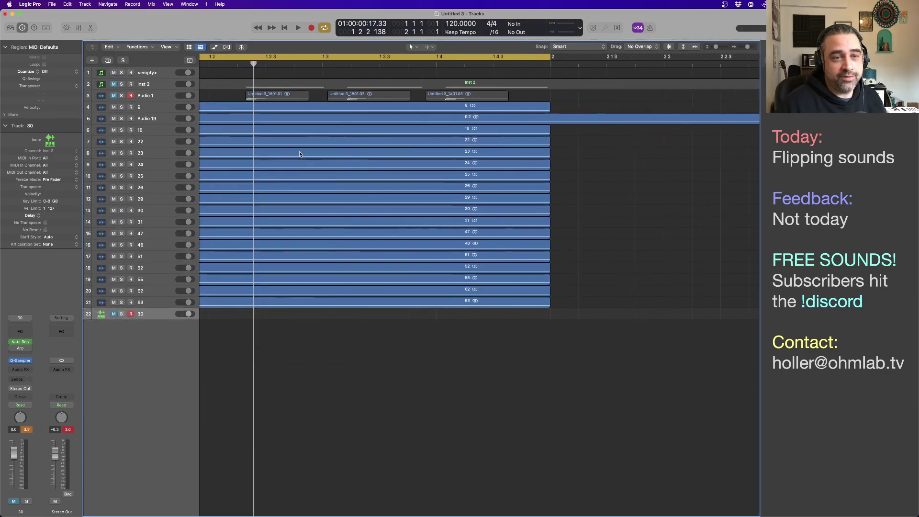
pyautogui.press('super+Left')
pyautogui.press('super+Left')
pyautogui.press('super+Left')
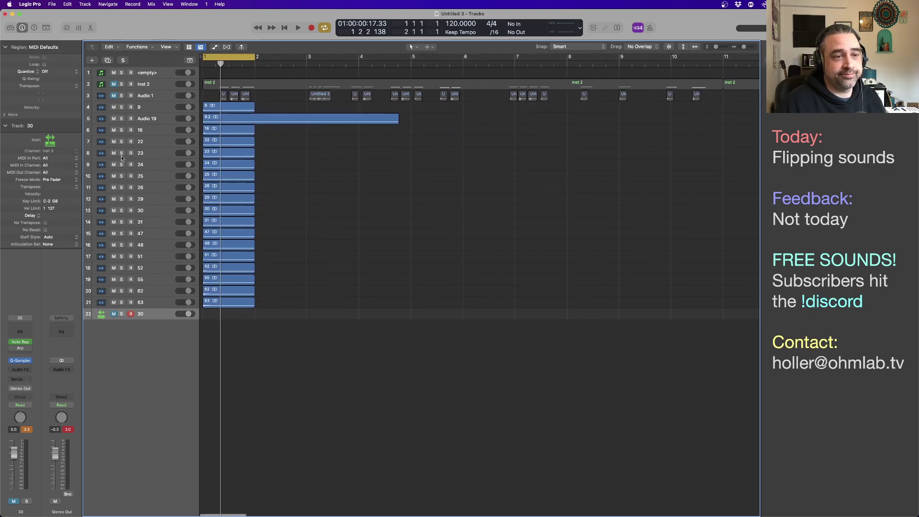
pyautogui.click(121, 153)
pyautogui.press('space')
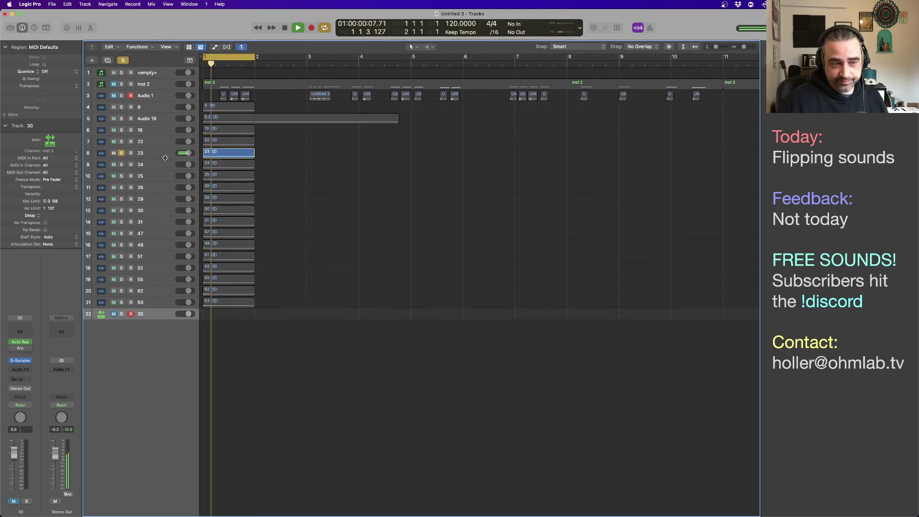
pyautogui.click(121, 153)
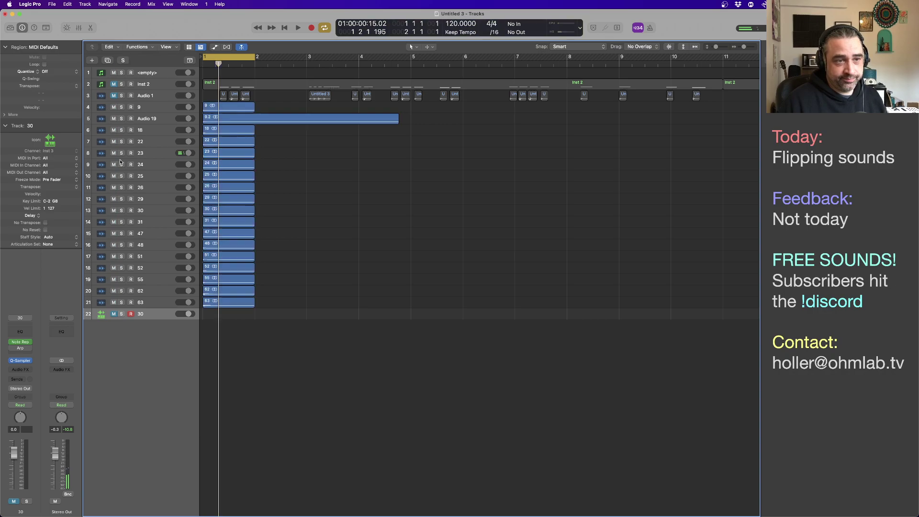
# Audition tracks 24 and 25 in solo, together and individually, and clear both solos
pyautogui.click(121, 164)
pyautogui.press('space')
pyautogui.click(121, 177)
pyautogui.press('space')
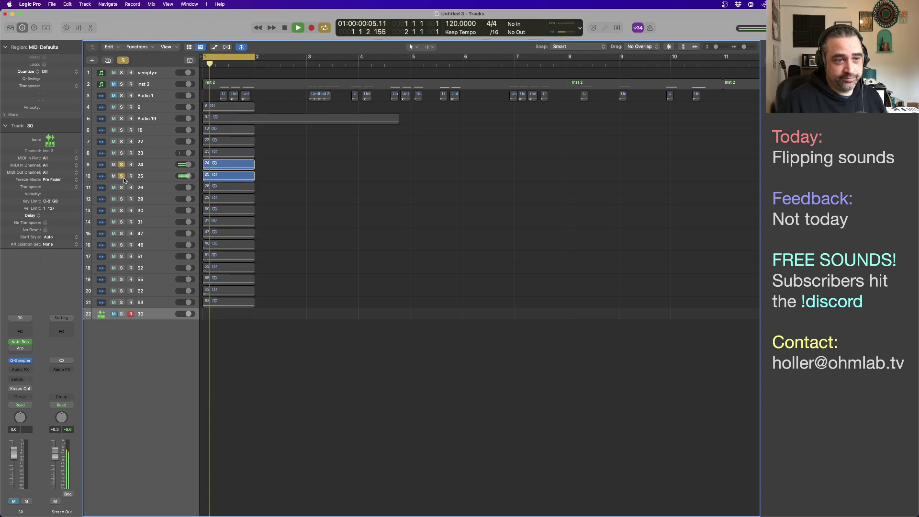
pyautogui.press('space')
pyautogui.click(121, 165)
pyautogui.press('space')
pyautogui.press('space')
pyautogui.click(121, 176)
# Audition tracks 26 and 29 in solo one after the other, and clear their solos
pyautogui.click(121, 187)
pyautogui.press('space')
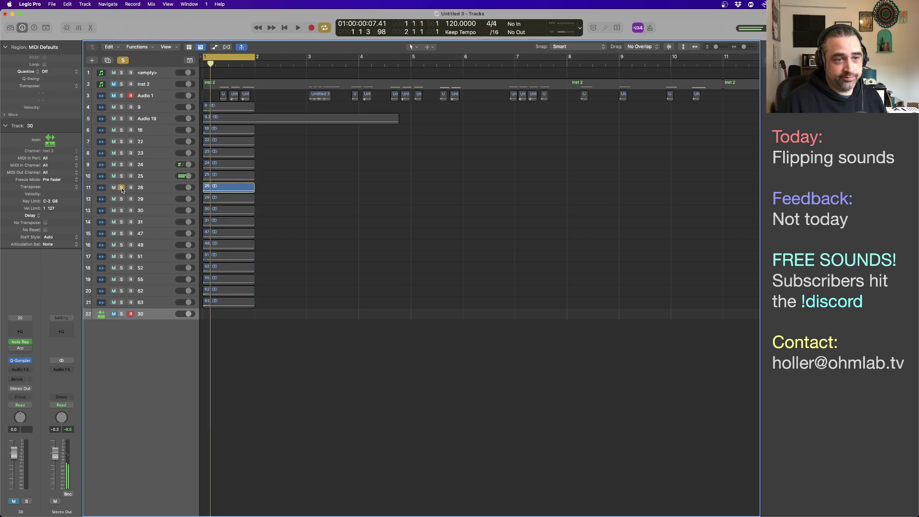
pyautogui.press('space')
pyautogui.click(121, 187)
pyautogui.click(122, 199)
pyautogui.press('space')
pyautogui.press('space')
pyautogui.click(122, 199)
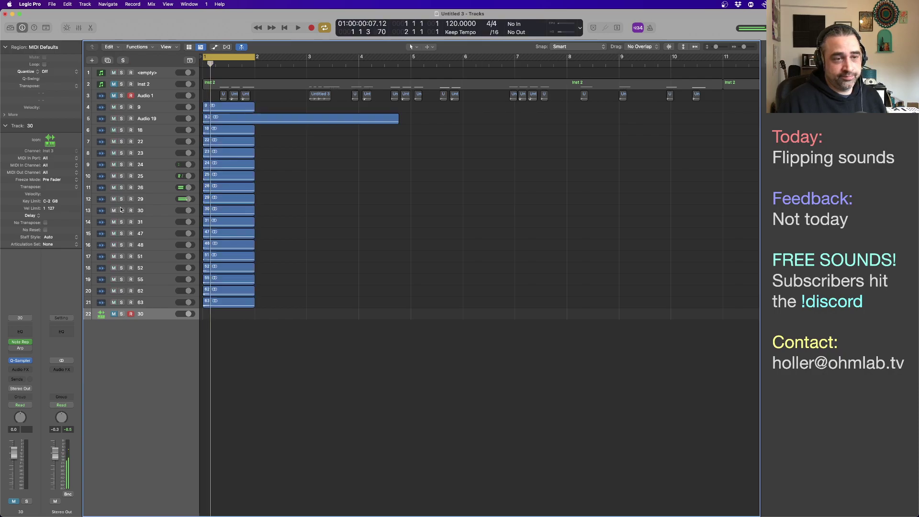
# Audition audio tracks 30 and 31 in solo one after the other, and clear their solos
pyautogui.click(122, 211)
pyautogui.press('space')
pyautogui.press('space')
pyautogui.click(122, 211)
pyautogui.click(122, 222)
pyautogui.press('space')
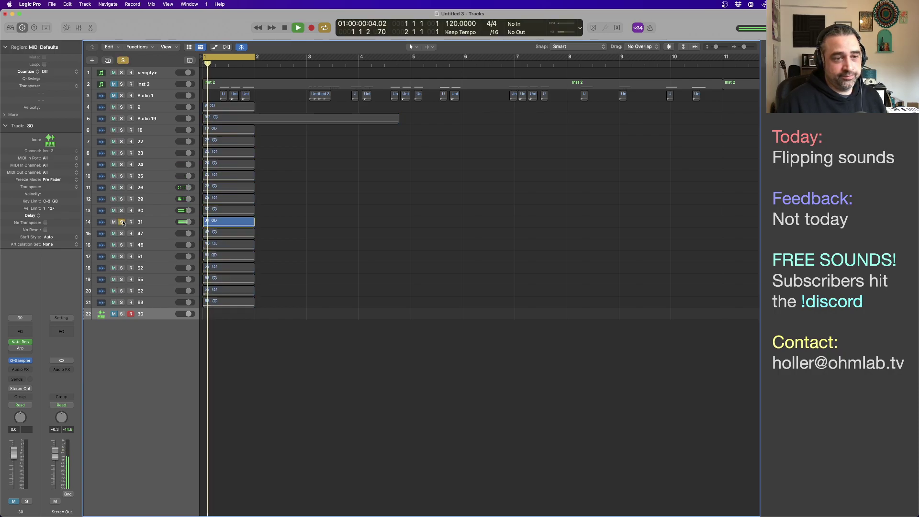
pyautogui.press('space')
pyautogui.click(122, 222)
# Audition track 47 in solo, clear the solo, and briefly play all the unmuted tracks together
pyautogui.click(122, 234)
pyautogui.press('space')
pyautogui.click(122, 234)
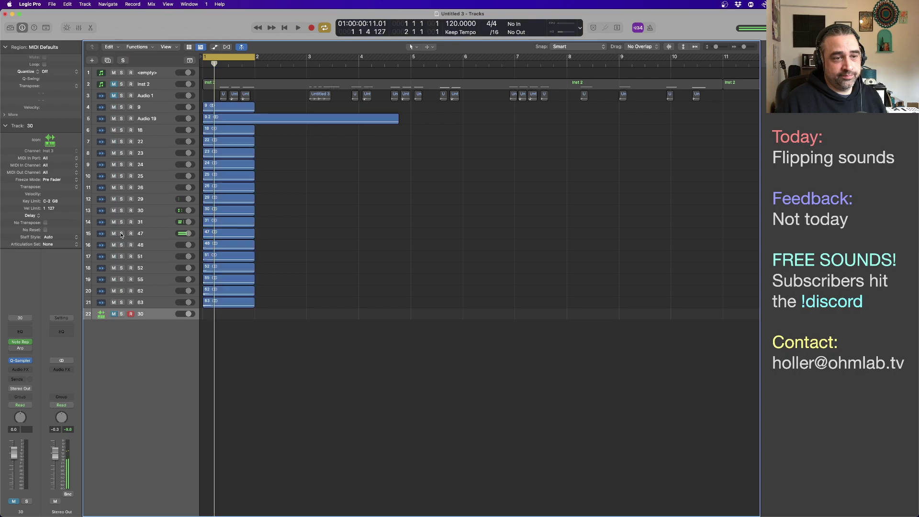
pyautogui.press('space')
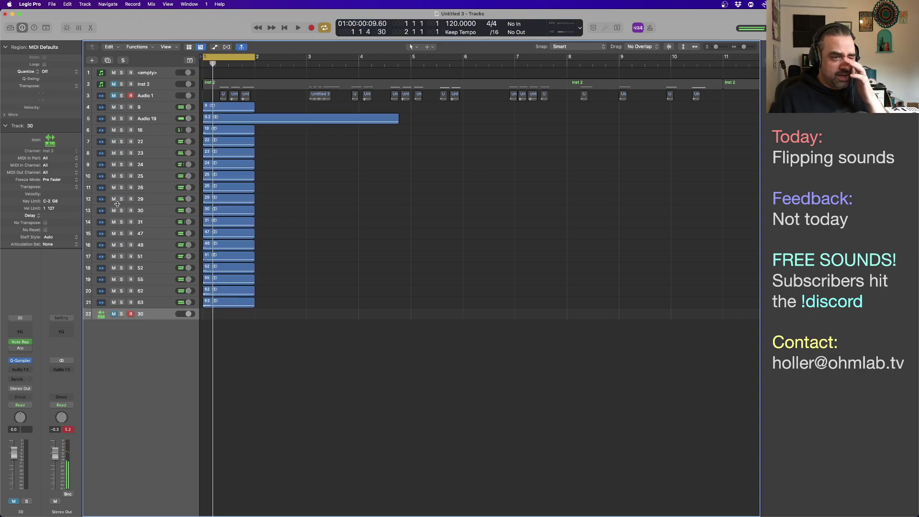
pyautogui.press('super+Tab')
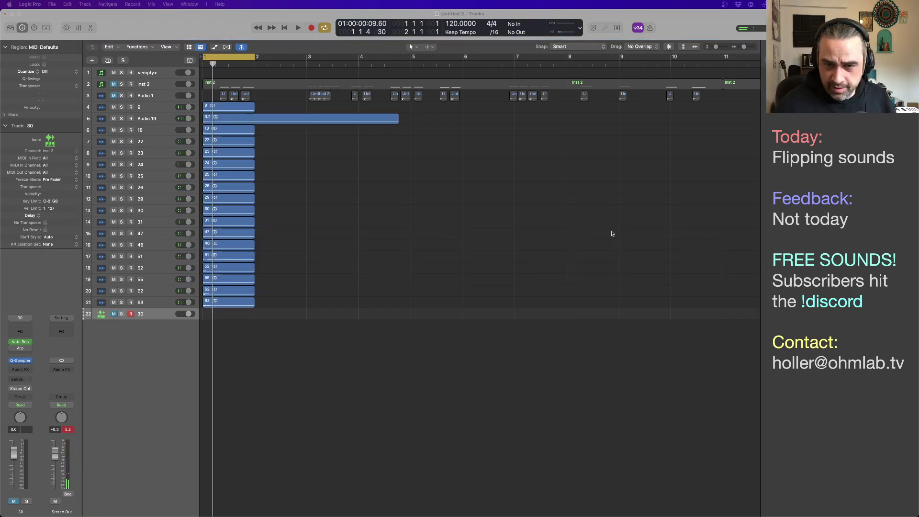
# Switch to Finder and preview 30.wav in the Misc folder, closing the preview when finished
pyautogui.press('super+Tab')
pyautogui.press('super+Tab')
pyautogui.press('super+Tab')
pyautogui.press('super+Tab')
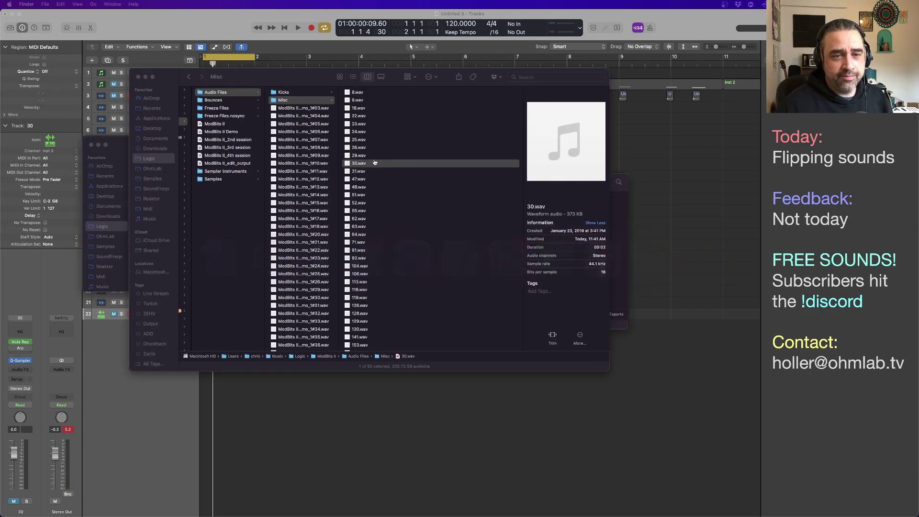
pyautogui.press('space')
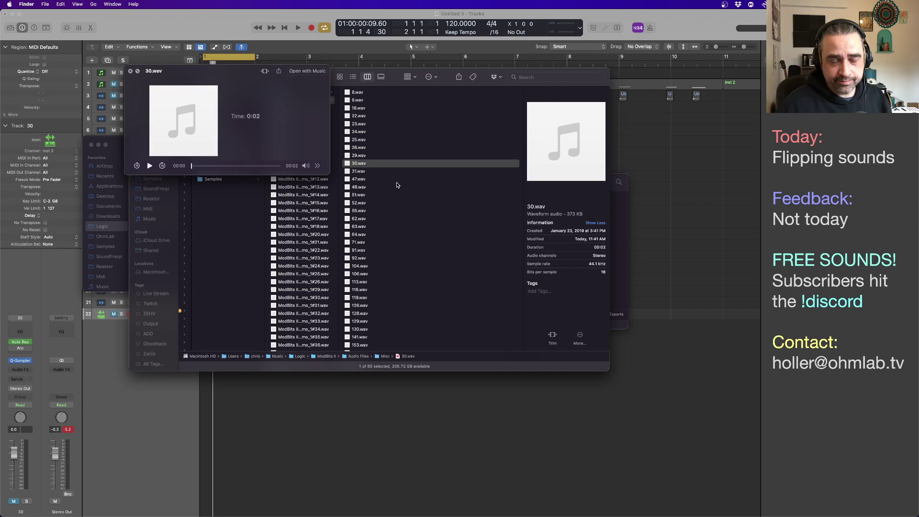
pyautogui.press('space')
# Return to Logic Pro, audition Quick Sampler track 30 in solo with its Note Repeater bypassed, and clear the solo
pyautogui.press('super+Tab')
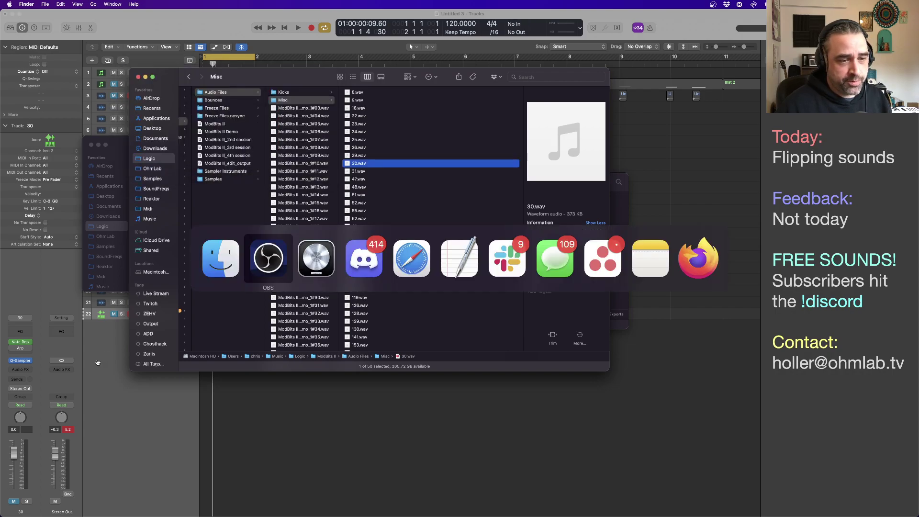
pyautogui.press('super+Tab')
pyautogui.click(156, 337)
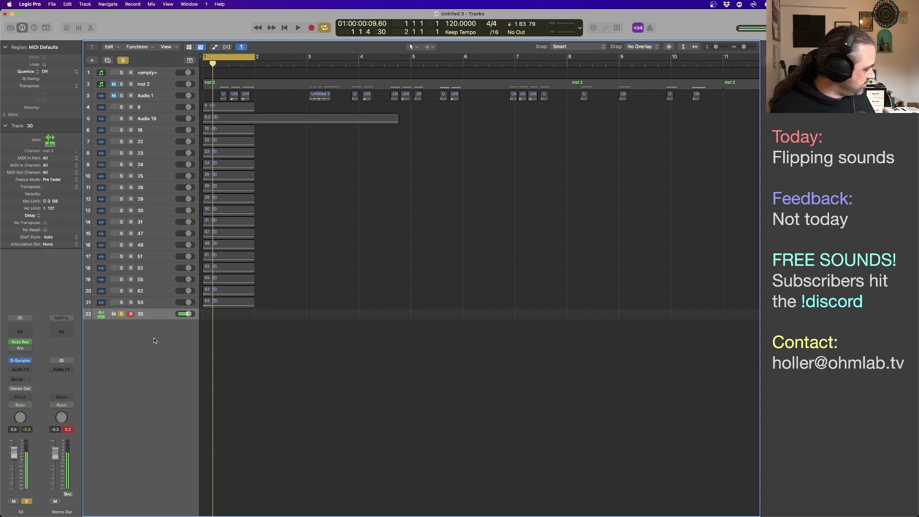
pyautogui.moveTo(12, 342)
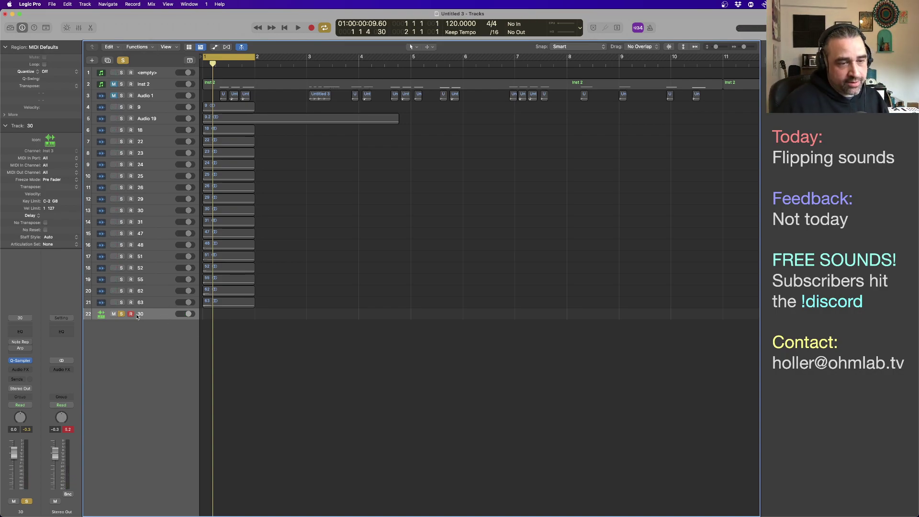
pyautogui.click(121, 315)
# Switch to Finder, preview the Misc folder's one-shots one after another from 30.wav through 252.wav, and close the preview
pyautogui.press('super+Tab')
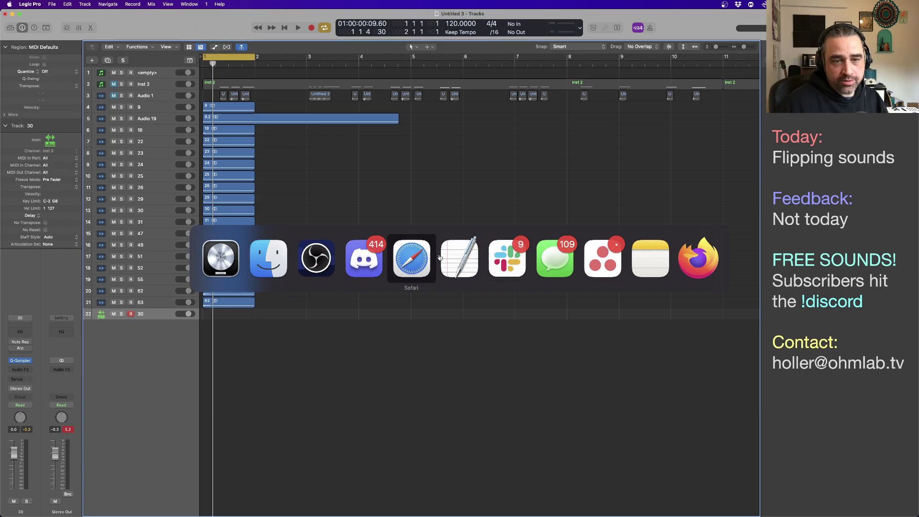
pyautogui.click(266, 259)
pyautogui.press('space')
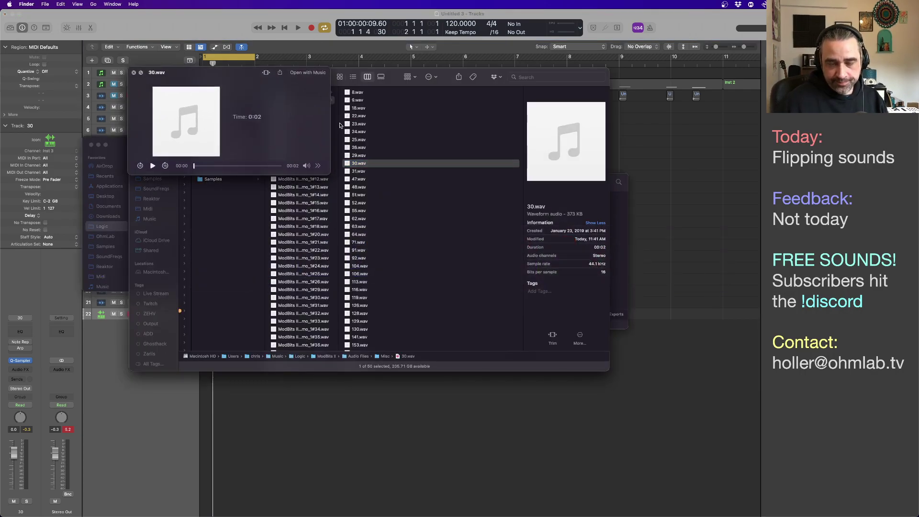
pyautogui.press('Down')
pyautogui.press('Down')
pyautogui.press('Down')
pyautogui.press('Down')
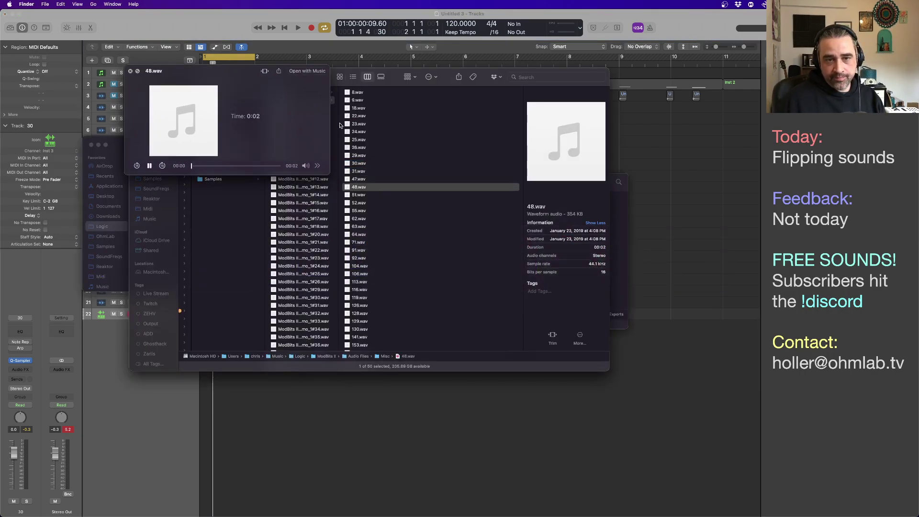
pyautogui.press('Down')
pyautogui.press('Down')
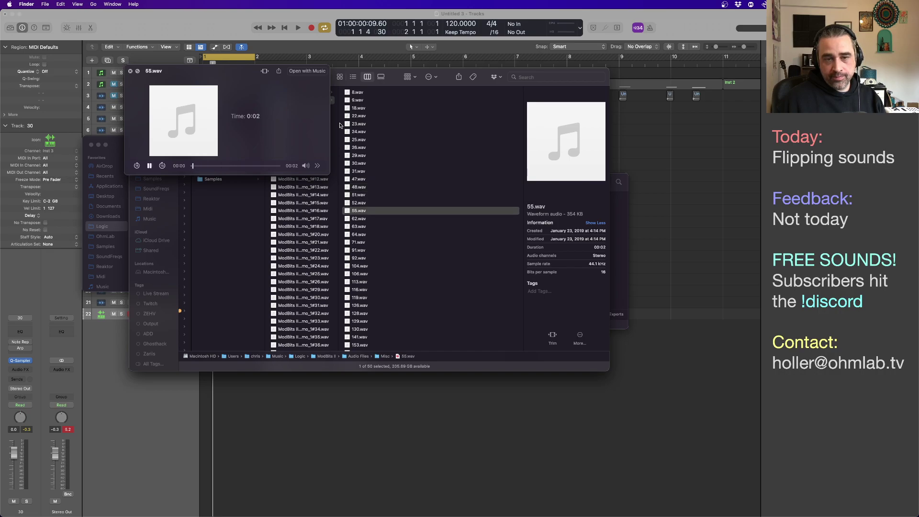
pyautogui.press('Down')
pyautogui.press('Down')
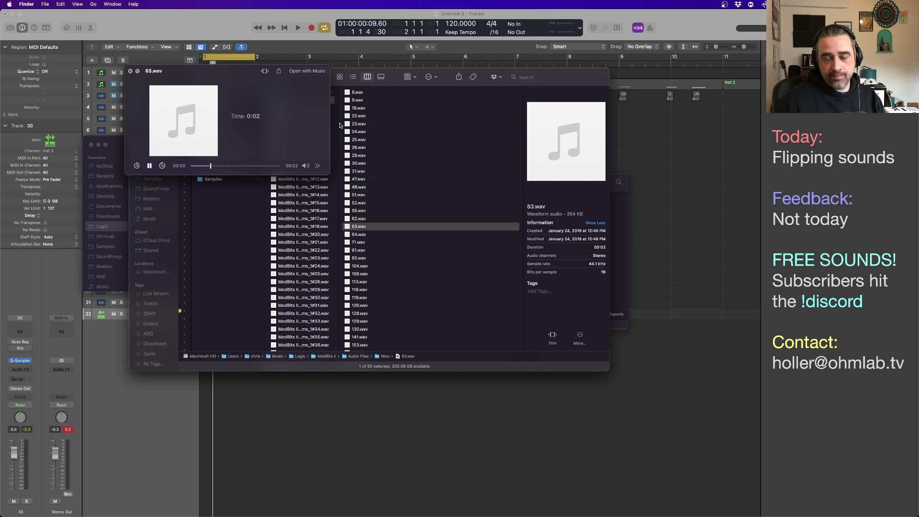
pyautogui.press('Down')
pyautogui.press('Down')
pyautogui.press('Down')
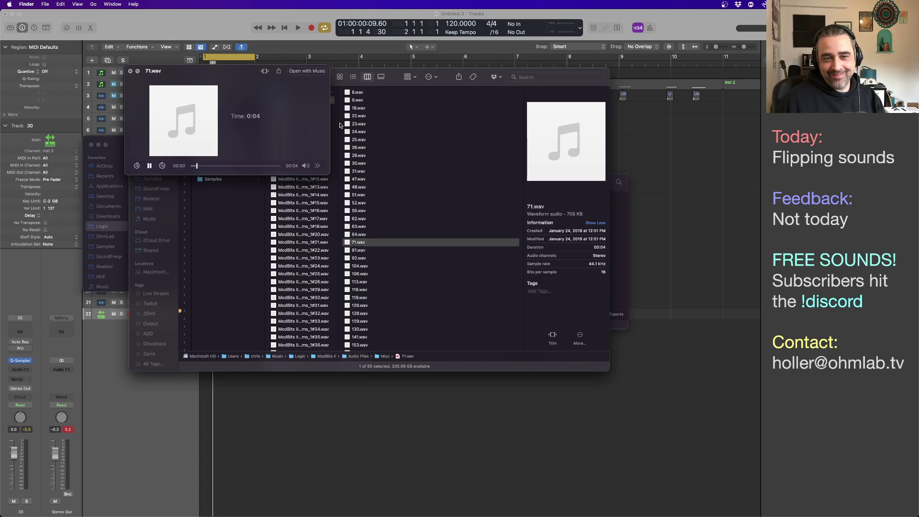
pyautogui.press('Down')
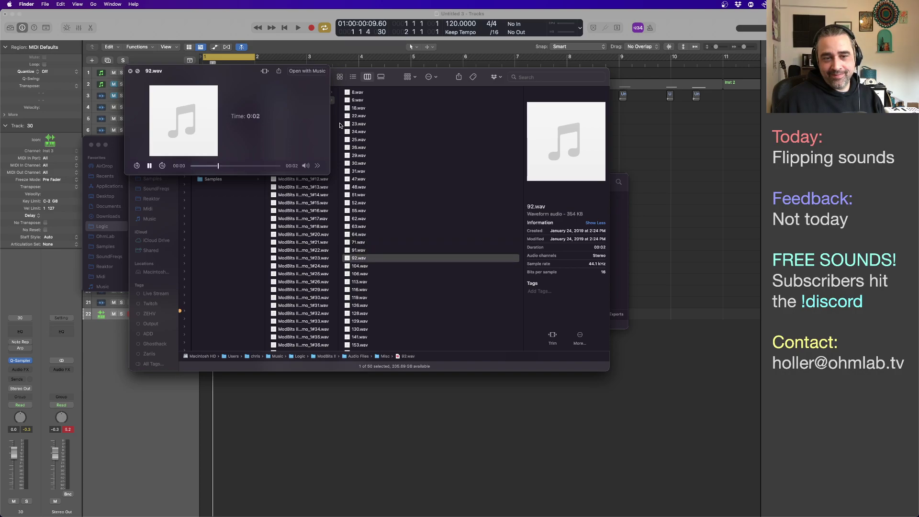
pyautogui.press('Down')
pyautogui.press('Down')
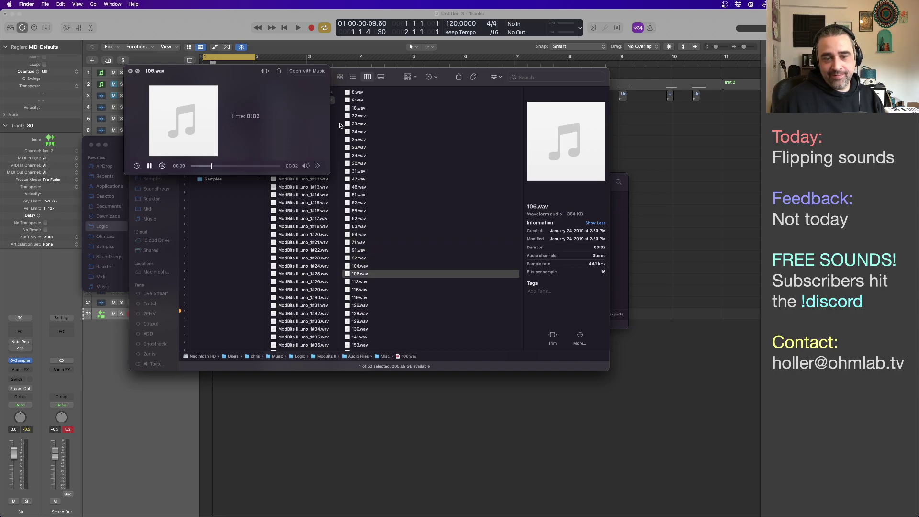
pyautogui.press('Down')
pyautogui.press('Down')
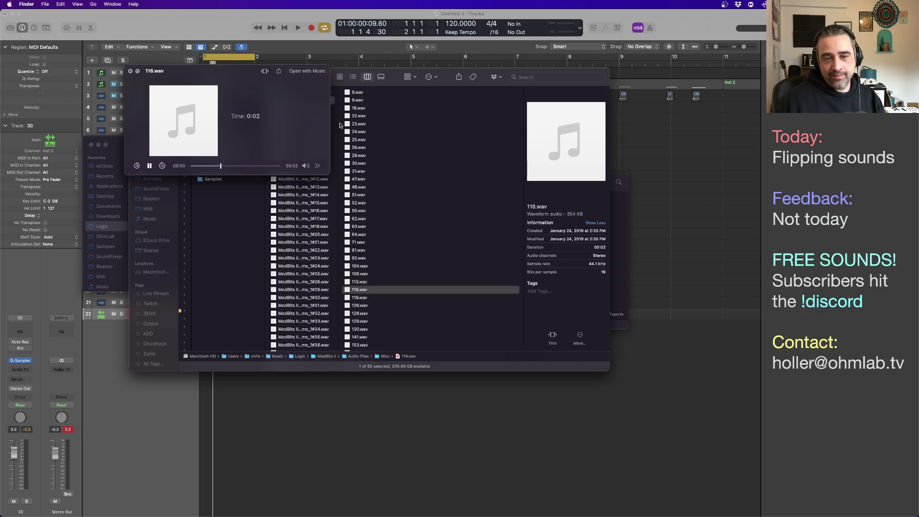
pyautogui.press('Down')
pyautogui.press('Down')
pyautogui.press('Down')
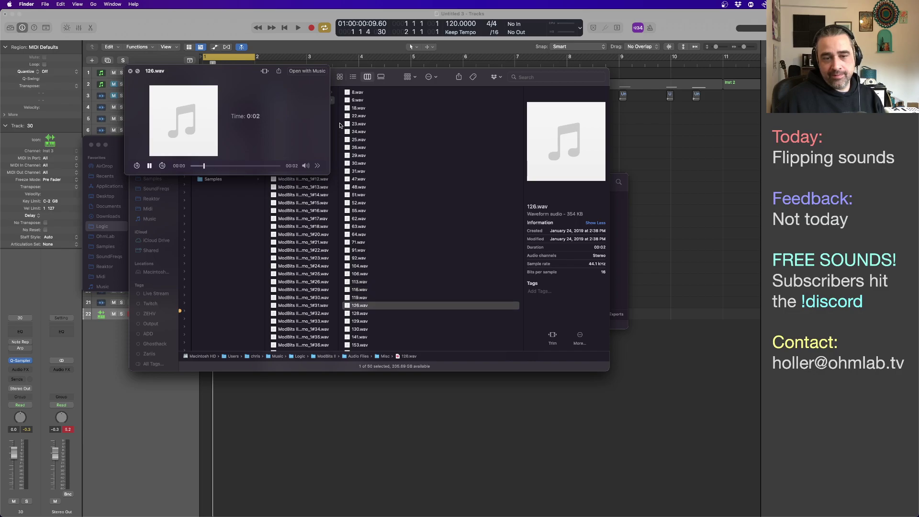
pyautogui.press('Down')
pyautogui.press('Down')
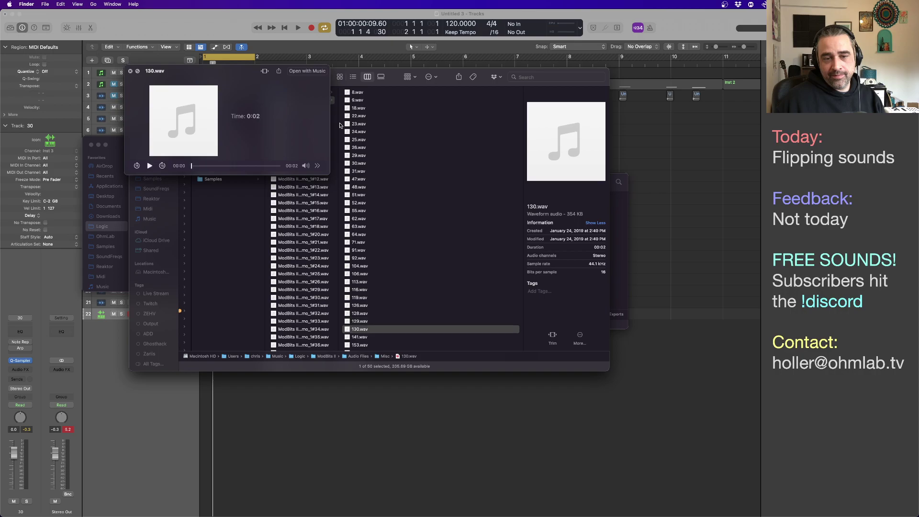
pyautogui.press('Down')
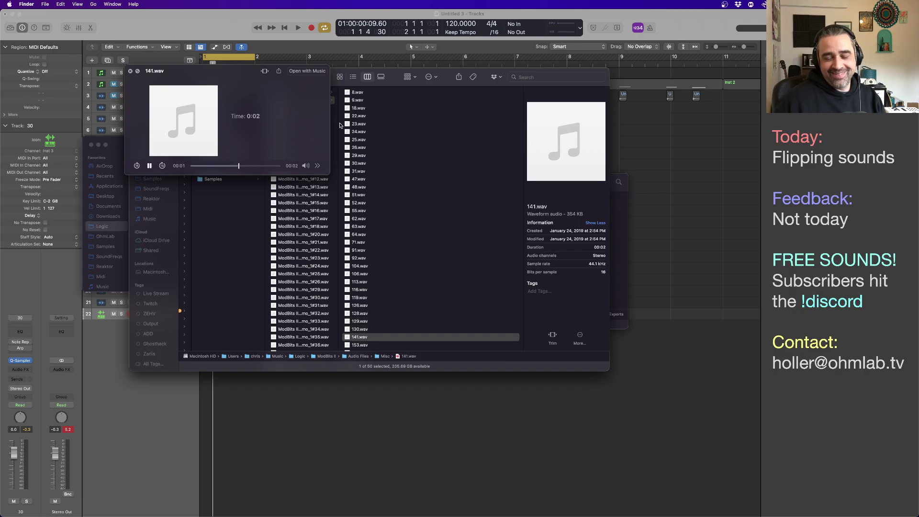
pyautogui.press('Down')
pyautogui.press('Down')
pyautogui.press('Down')
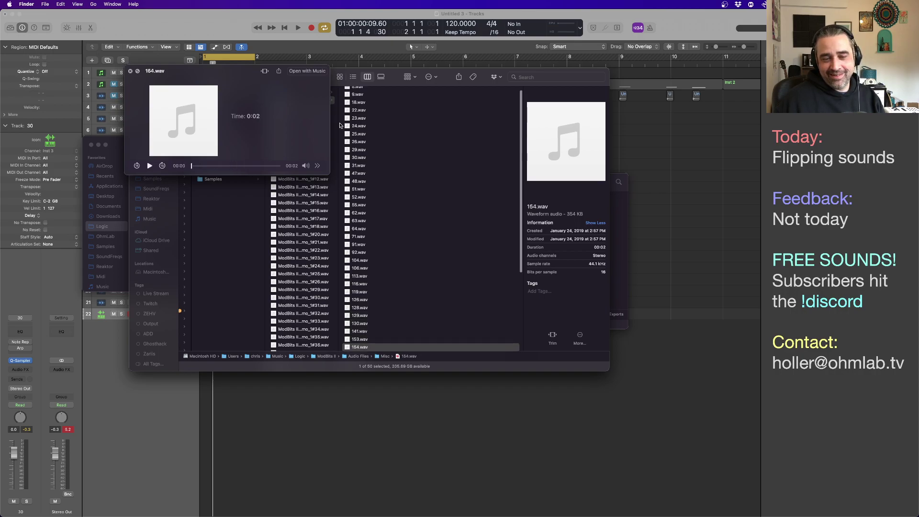
pyautogui.press('Down')
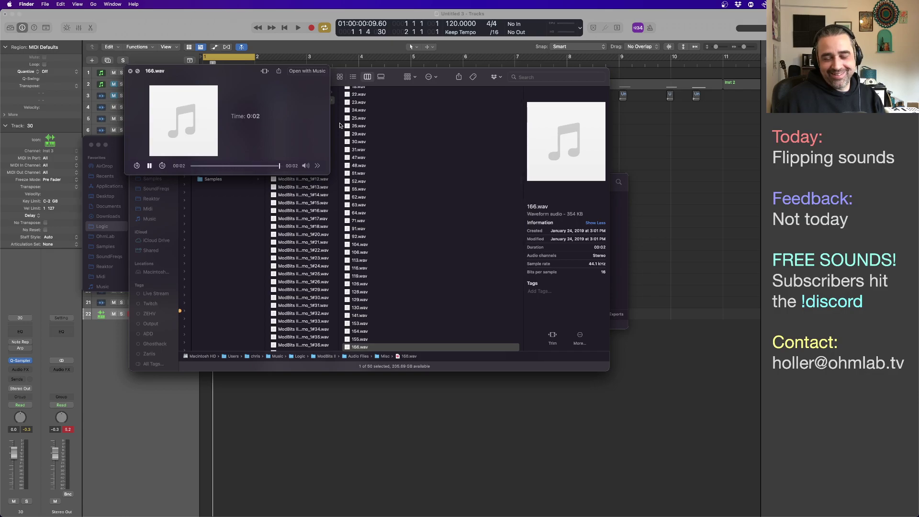
pyautogui.press('Down')
pyautogui.press('Down')
pyautogui.press('Down')
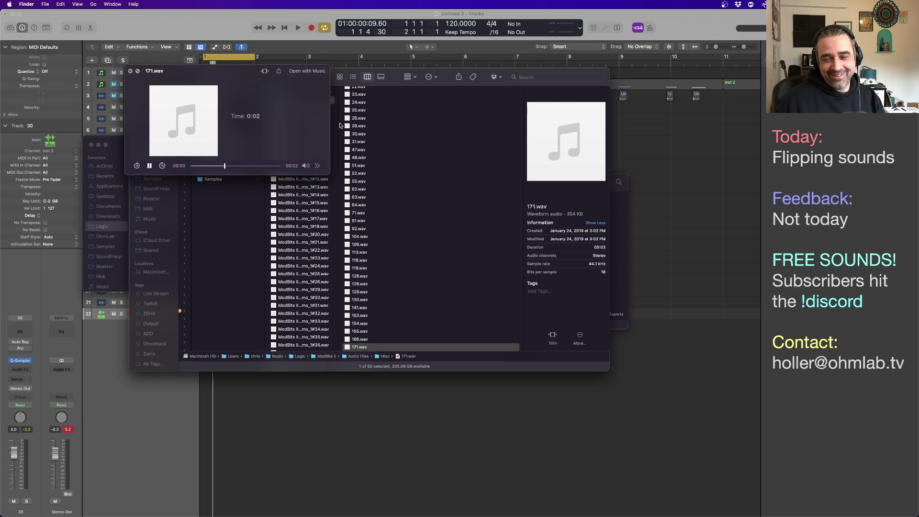
pyautogui.press('Down')
pyautogui.press('Down')
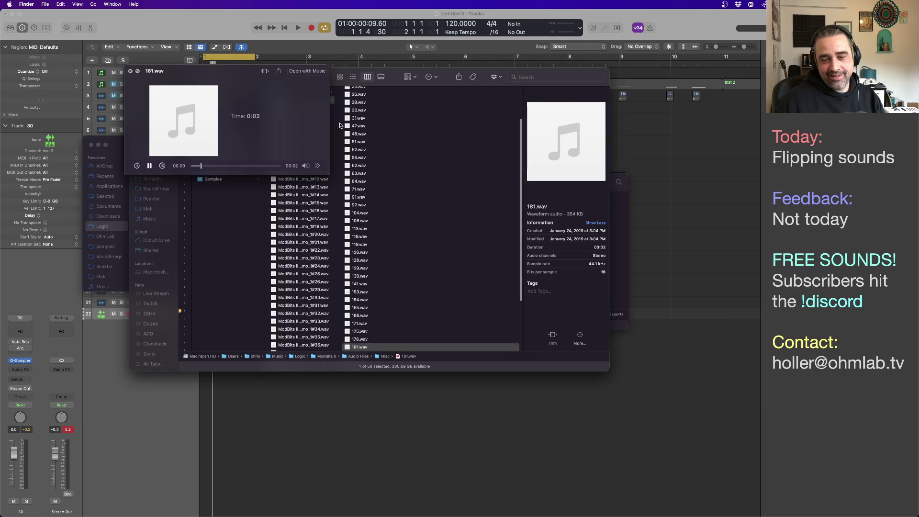
pyautogui.press('Down')
pyautogui.press('Down')
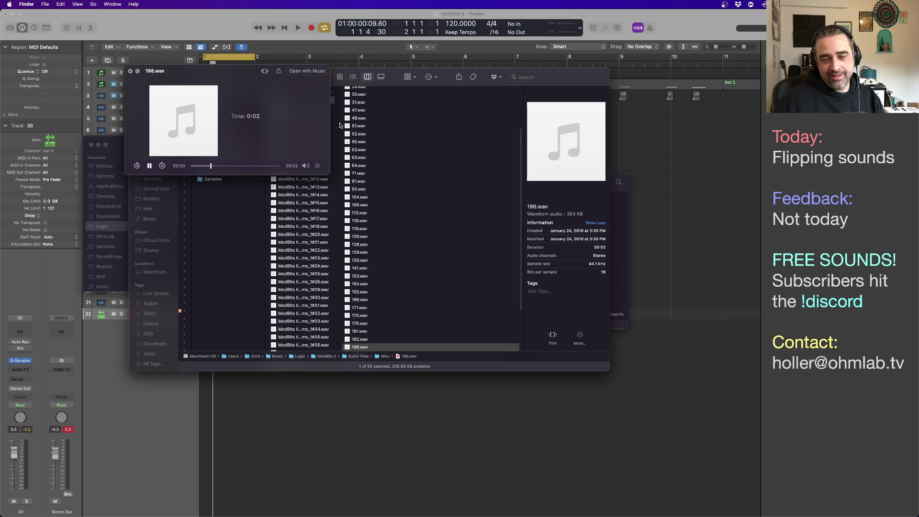
pyautogui.press('Down')
pyautogui.press('Down')
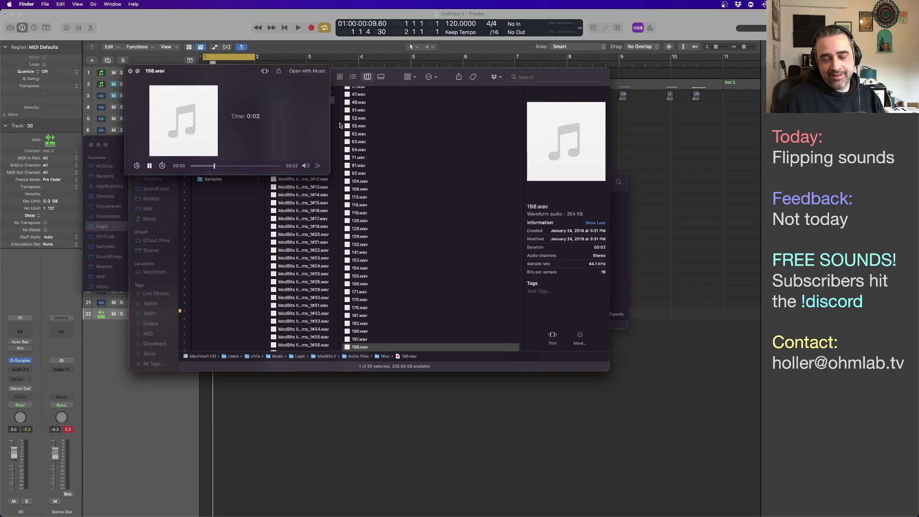
pyautogui.press('Down')
pyautogui.press('Down')
pyautogui.press('Down')
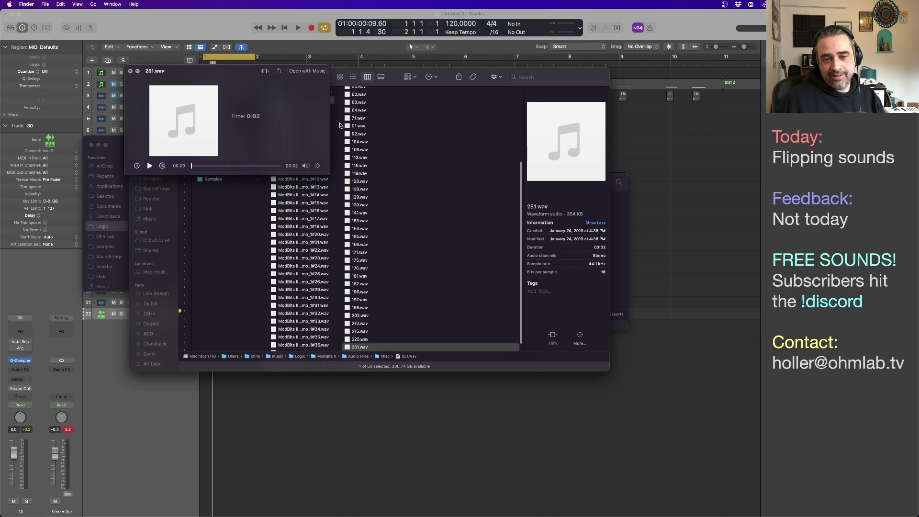
pyautogui.press('Down')
pyautogui.press('Down')
pyautogui.press('space')
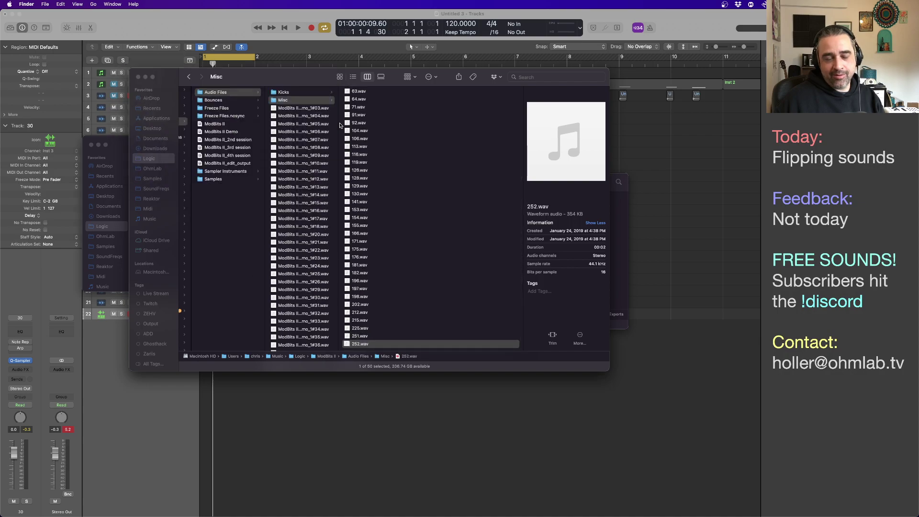
# Return to Logic Pro, audition the Inst 2 track in solo, and clear its solo
pyautogui.press('super+Tab')
pyautogui.press('super+shift+Tab')
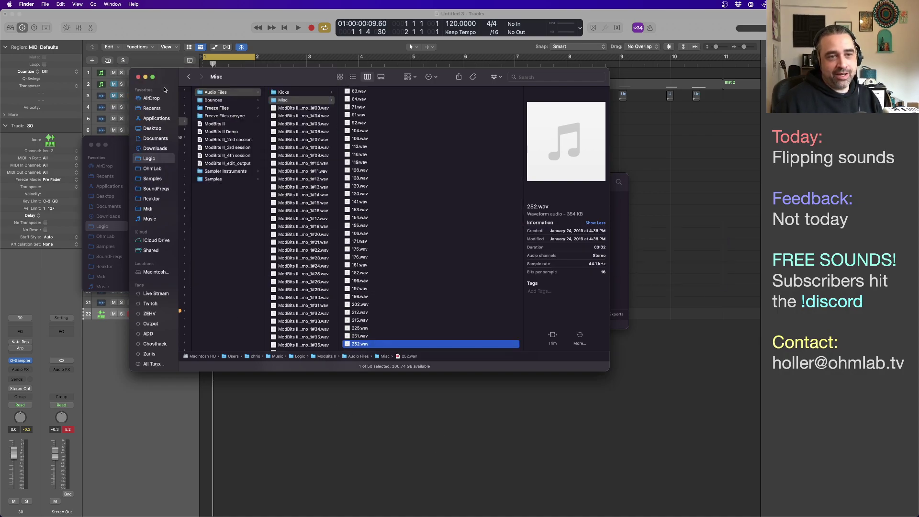
pyautogui.click(145, 77)
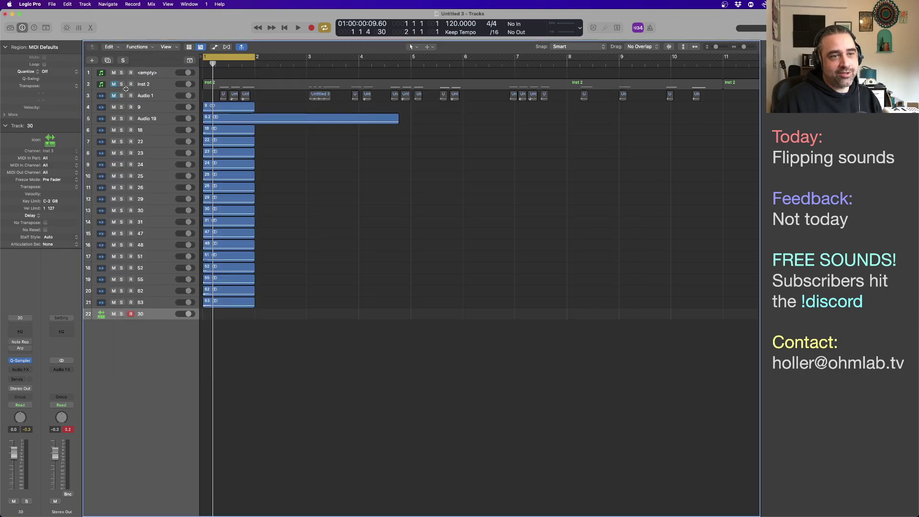
pyautogui.click(170, 72)
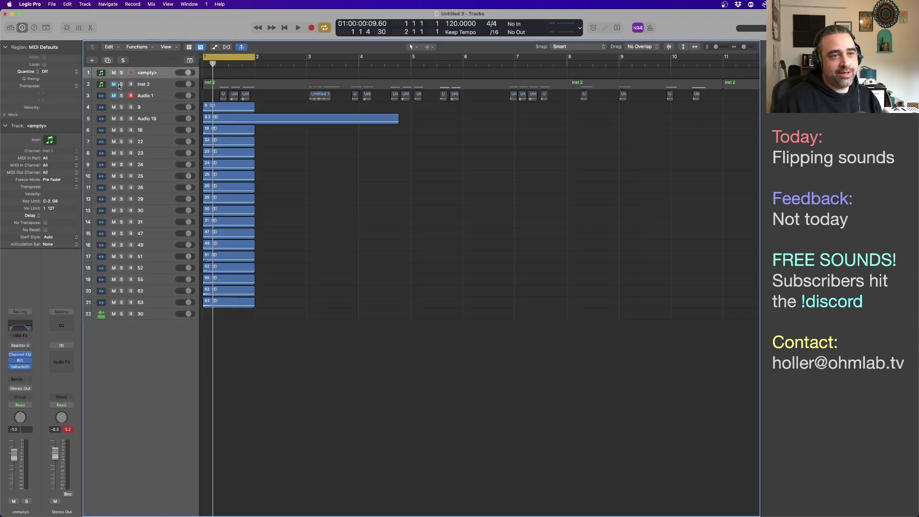
pyautogui.click(120, 85)
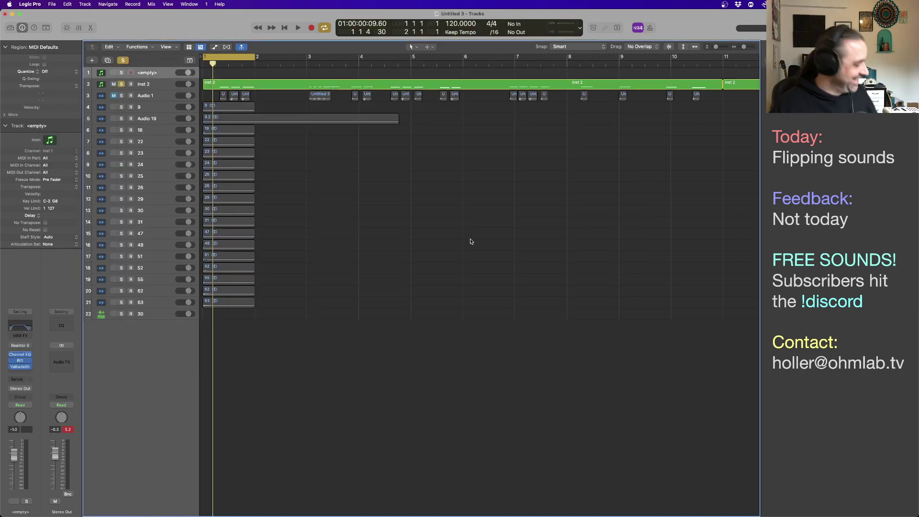
pyautogui.click(160, 86)
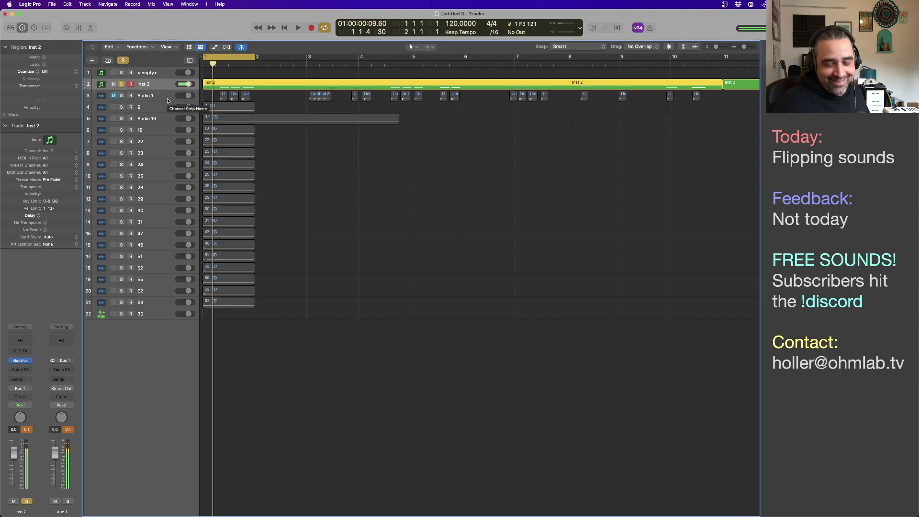
pyautogui.click(151, 105)
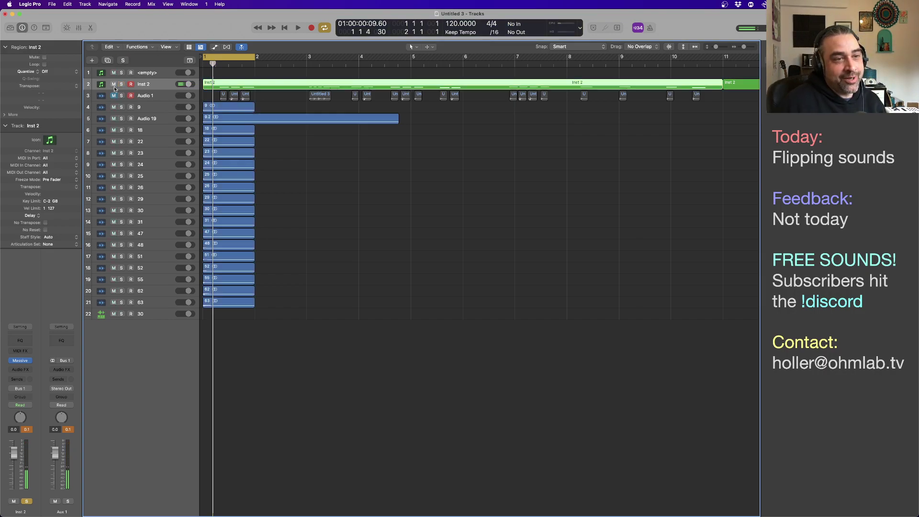
# Switch to Finder and open the Oddities folder inside Audio Files
pyautogui.press('super+Tab')
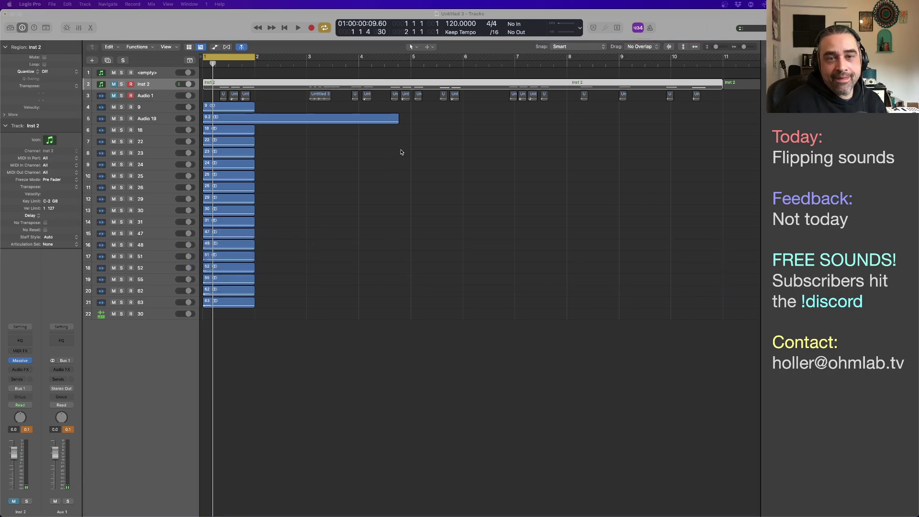
pyautogui.press('super+Tab')
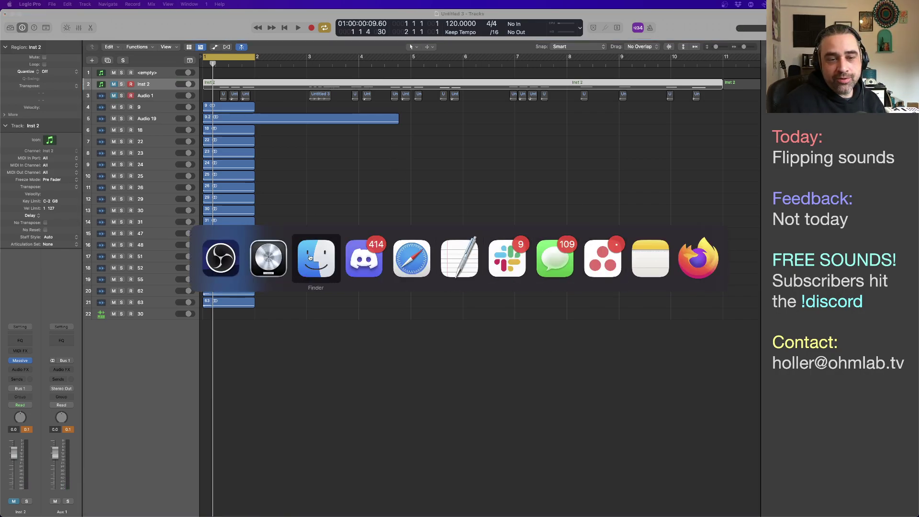
pyautogui.scroll(-3, 295, 341)
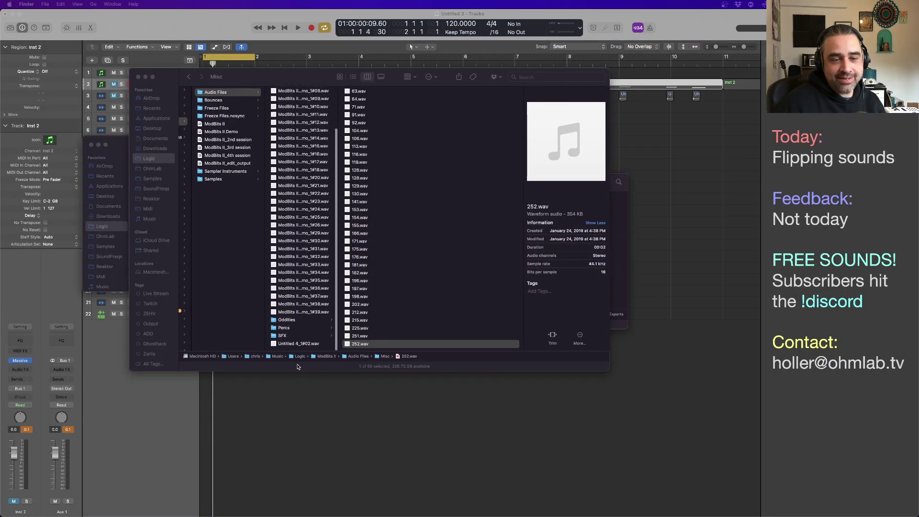
pyautogui.click(289, 319)
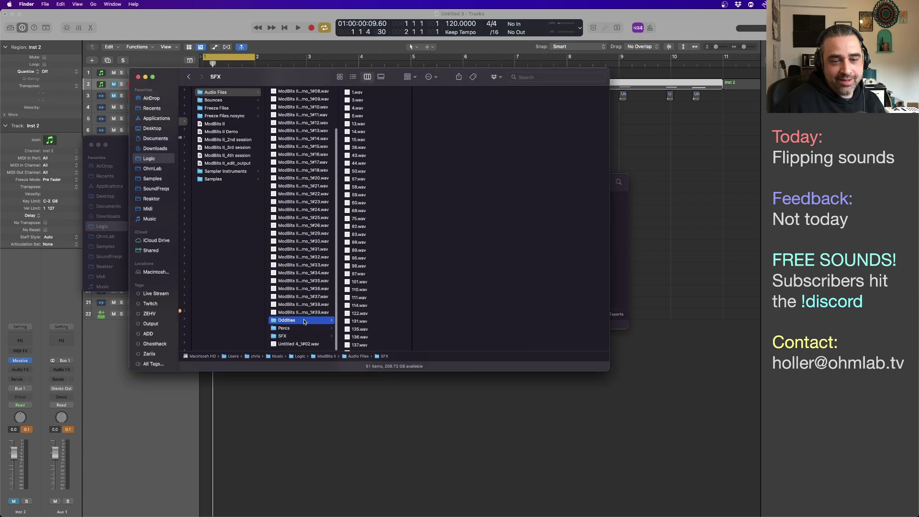
# Preview 27.wav and 34.wav in the Oddities folder, switching between the two files
pyautogui.click(373, 92)
pyautogui.press('space')
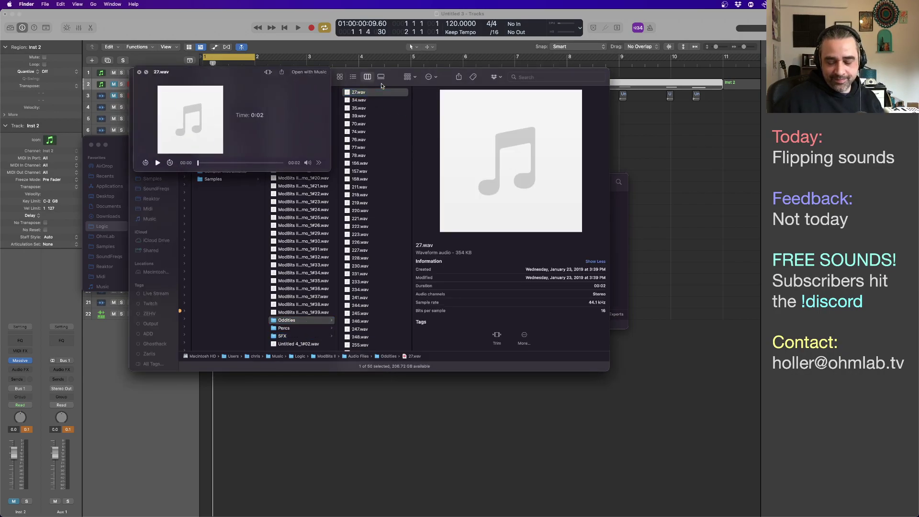
pyautogui.press('Down')
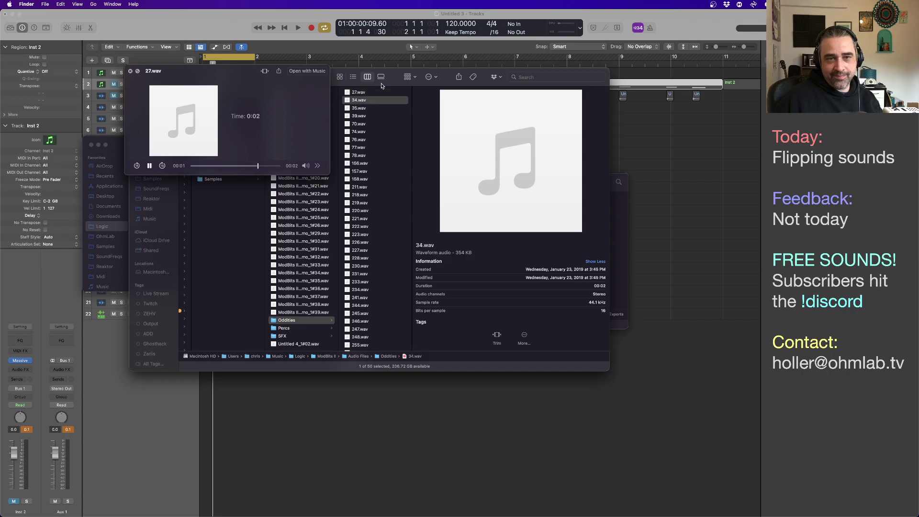
pyautogui.press('Up')
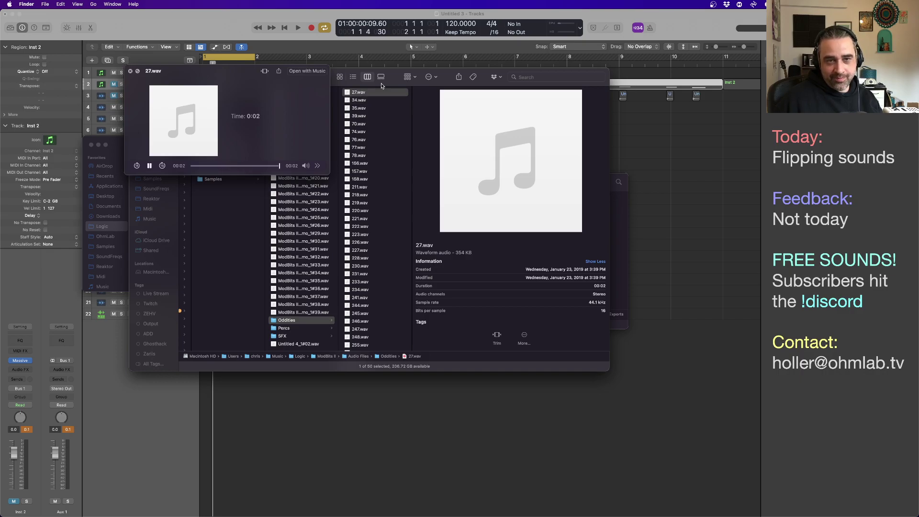
pyautogui.press('space')
pyautogui.press('space')
pyautogui.press('space')
pyautogui.press('Down')
pyautogui.press('space')
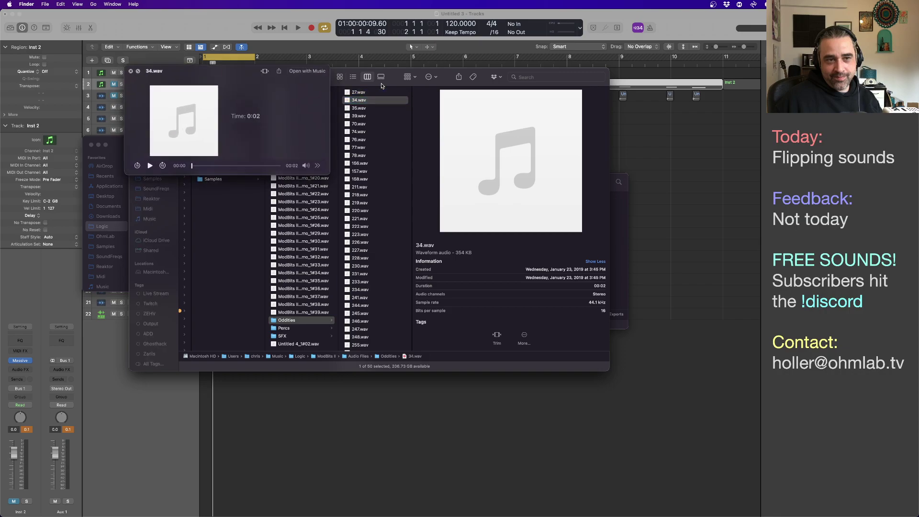
# Preview the Oddities one-shots one after another from 35.wav through 158.wav, and close the preview
pyautogui.press('Down')
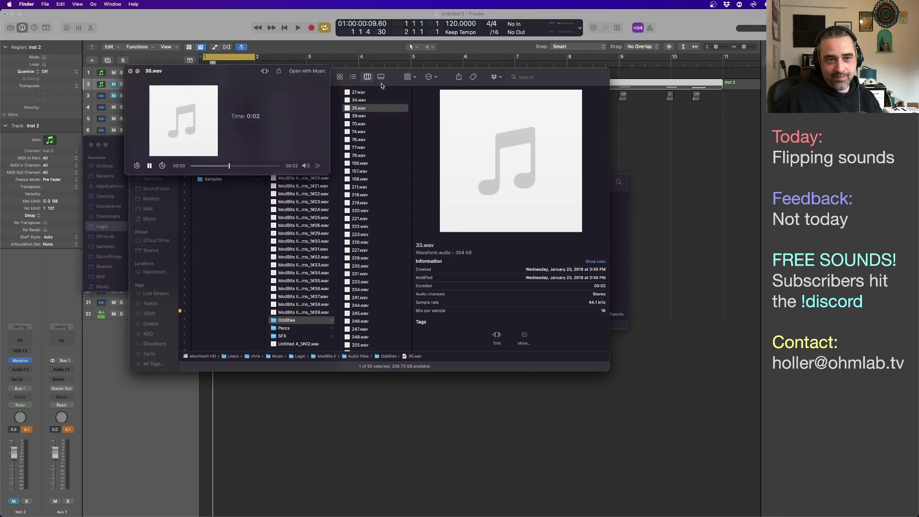
pyautogui.press('Down')
pyautogui.press('Down')
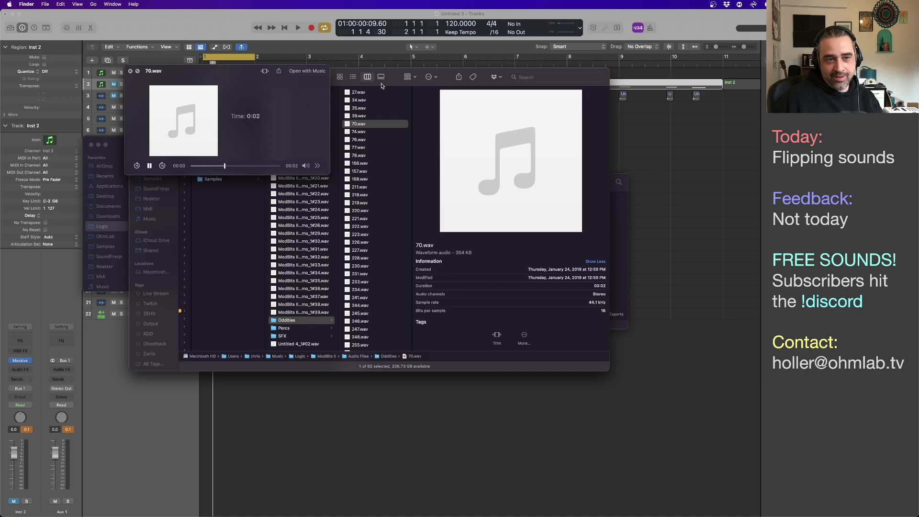
pyautogui.press('Down')
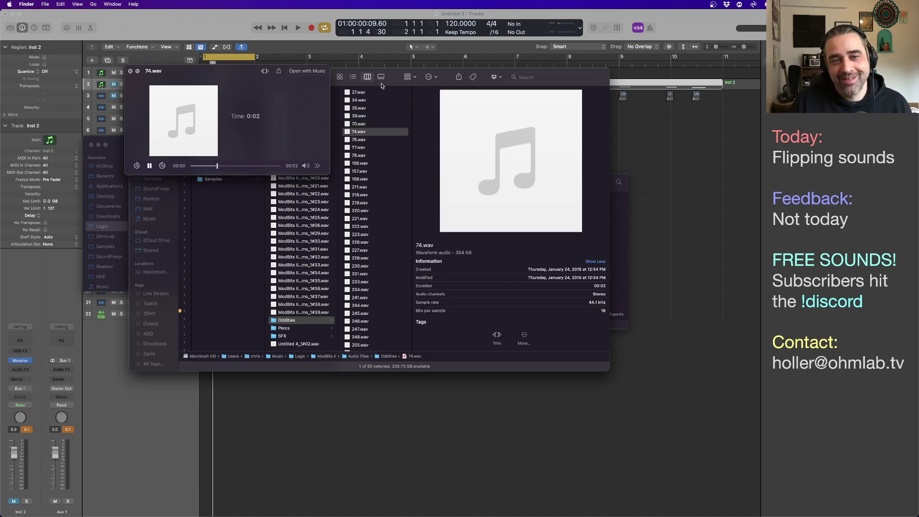
pyautogui.press('Down')
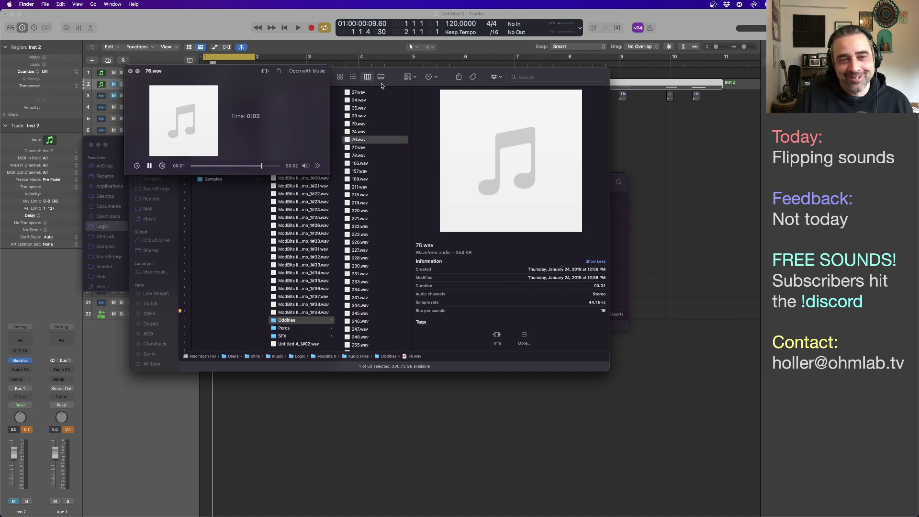
pyautogui.press('Down')
pyautogui.press('Down')
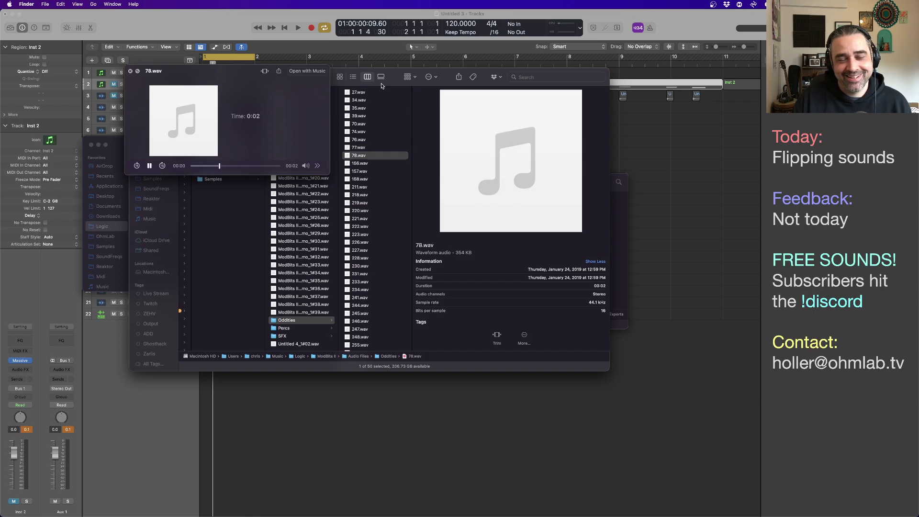
pyautogui.press('Down')
pyautogui.press('Down')
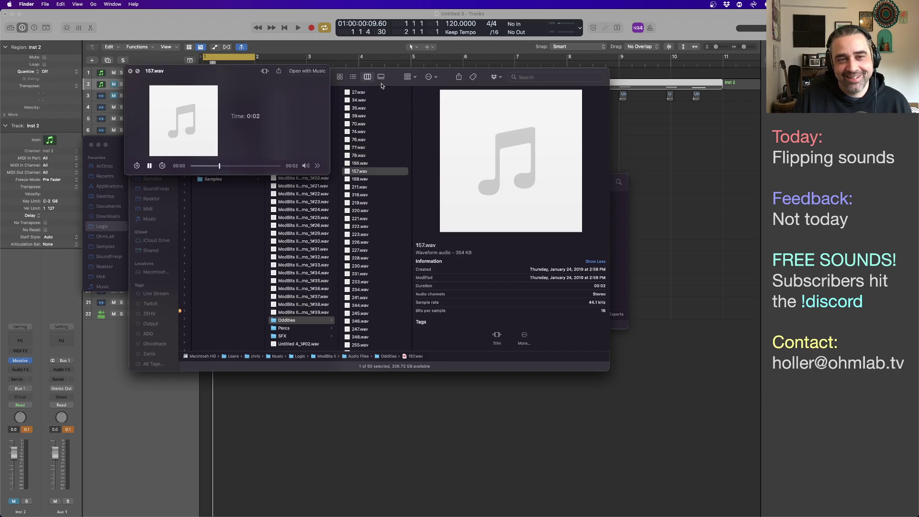
pyautogui.press('Down')
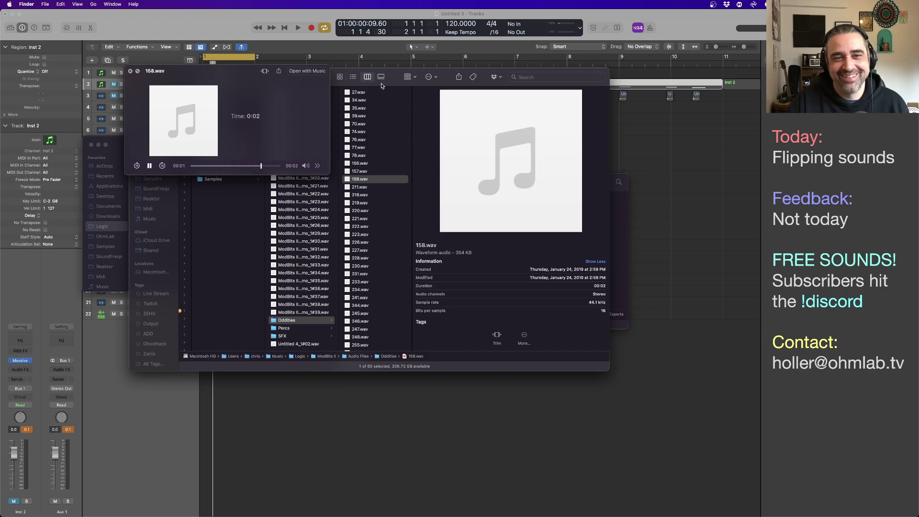
pyautogui.press('space')
# Preview 27.wav and 34.wav from Oddities once more, and close the preview
pyautogui.click(371, 92)
pyautogui.press('space')
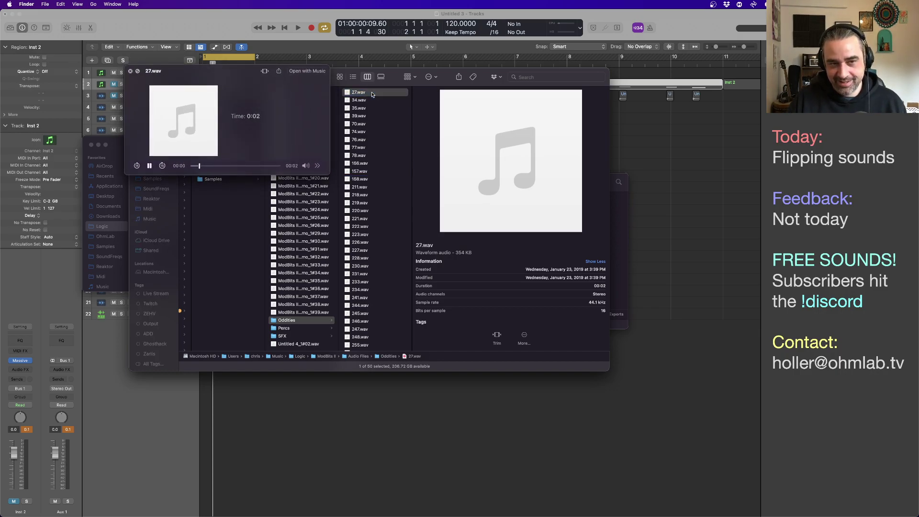
pyautogui.press('Down')
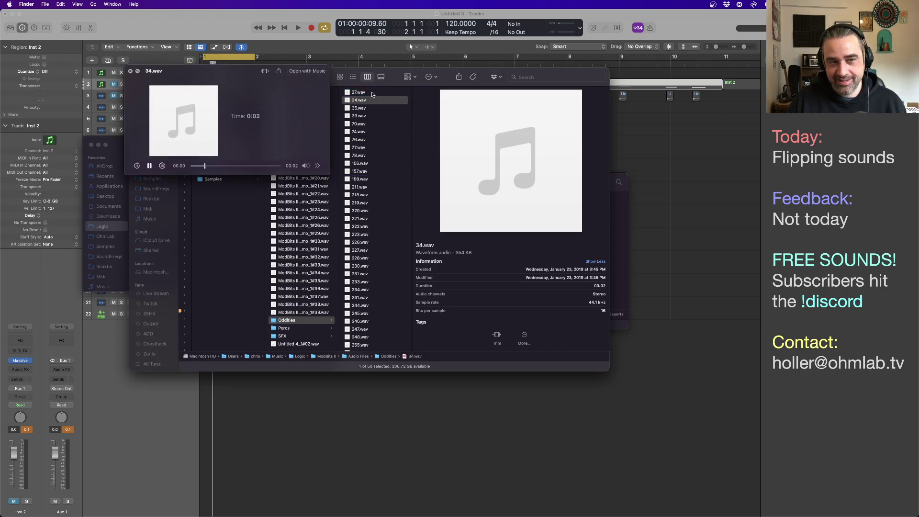
pyautogui.press('space')
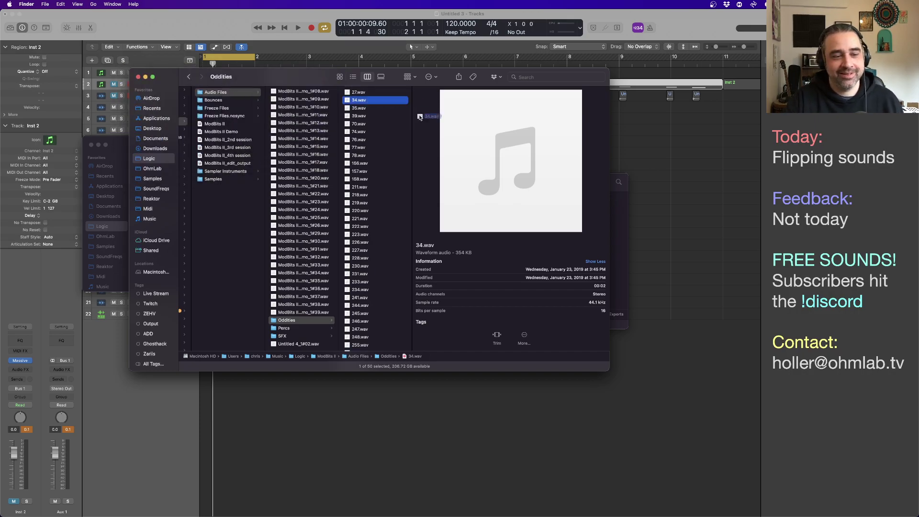
# Load 34.wav into a new Alchemy instrument track below track 30 in Logic Pro, and solo that track
pyautogui.moveTo(371, 99); pyautogui.dragTo(127, 373)
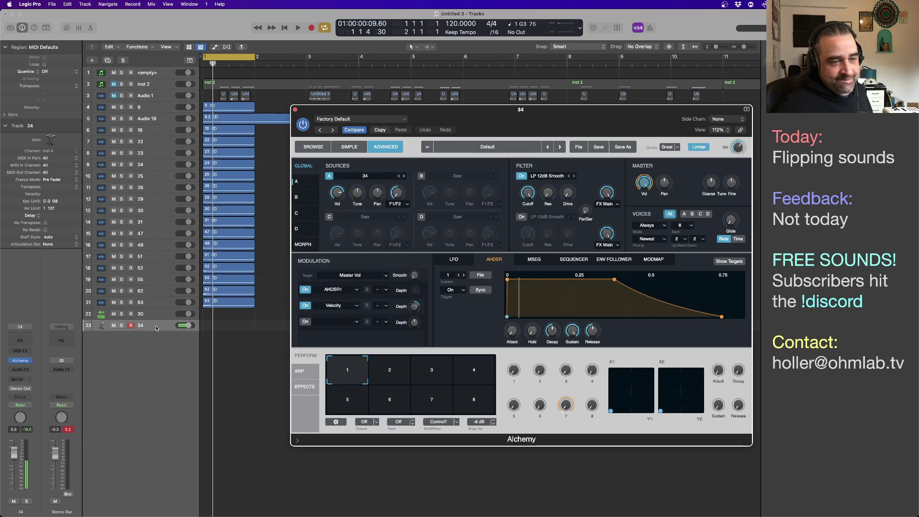
pyautogui.press('s')
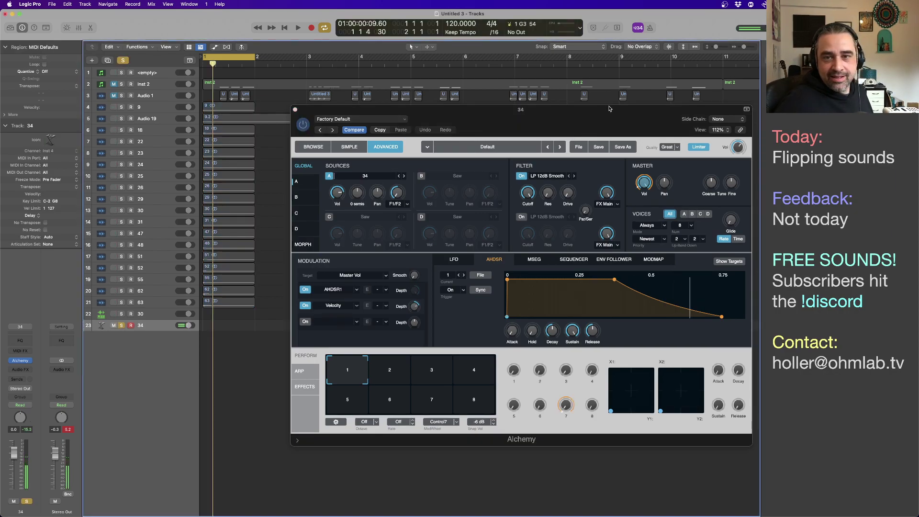
pyautogui.moveTo(609, 109); pyautogui.dragTo(439, 80)
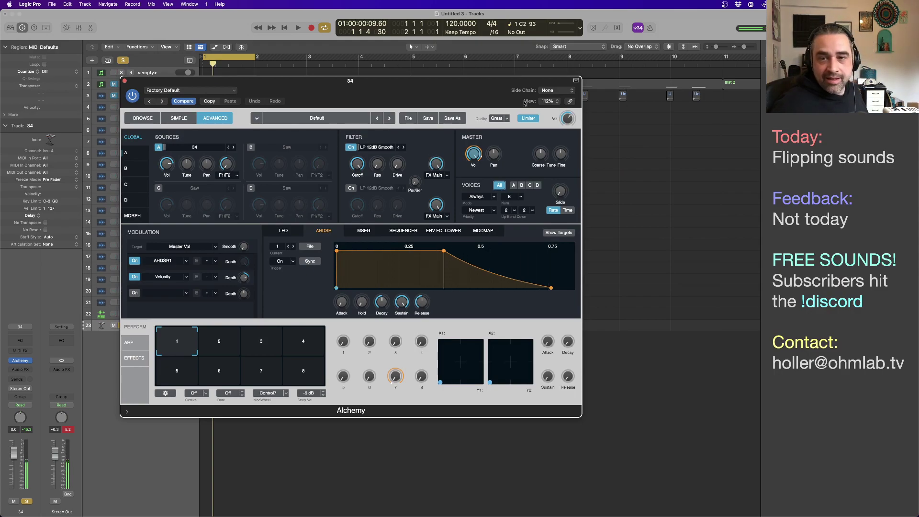
# Raise Alchemy's output volume and move its window so the track headers stay visible
pyautogui.click(566, 118)
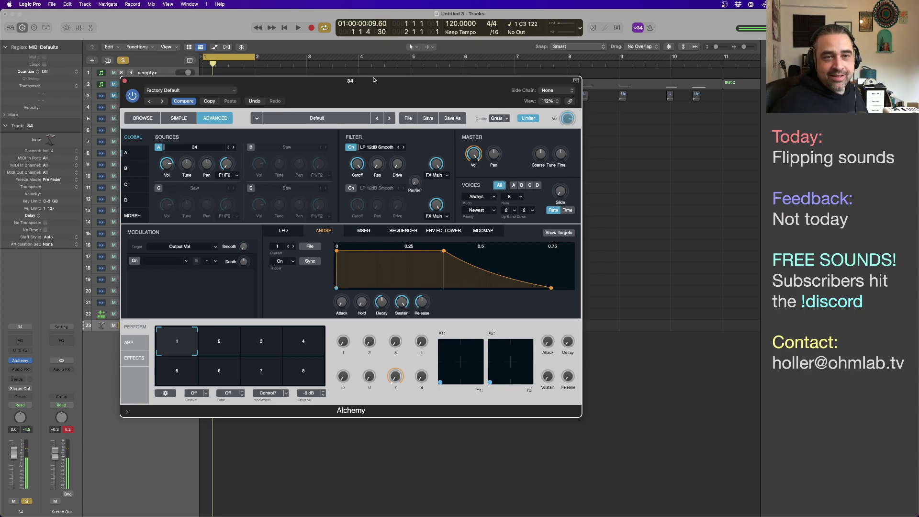
pyautogui.moveTo(373, 80); pyautogui.dragTo(497, 44)
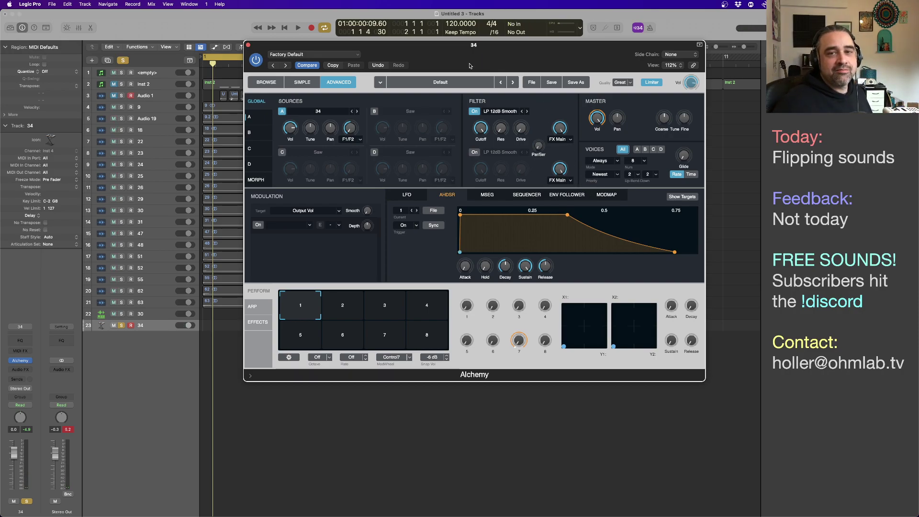
pyautogui.moveTo(466, 54); pyautogui.dragTo(529, 79)
pyautogui.moveTo(572, 91); pyautogui.dragTo(515, 76)
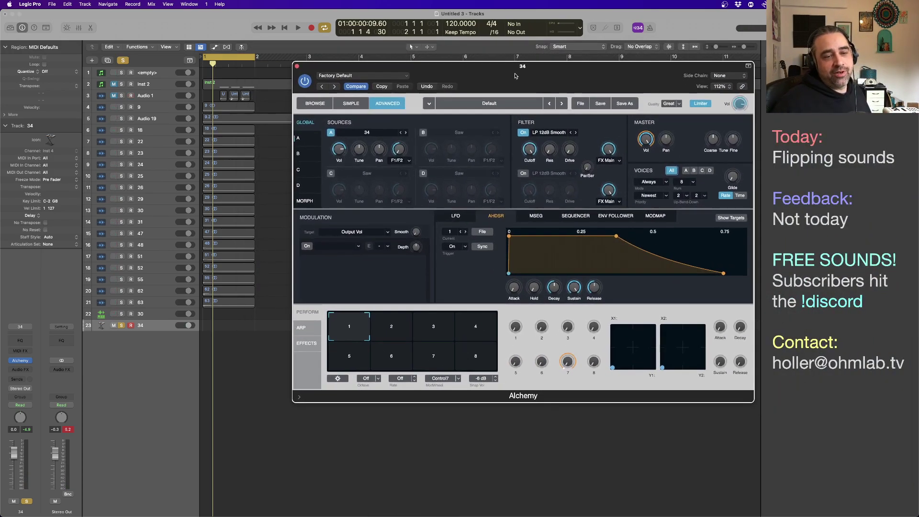
# Record a MIDI performance on track 34 from the start of the project up to bar 9 with cycle mode off
pyautogui.click(215, 61)
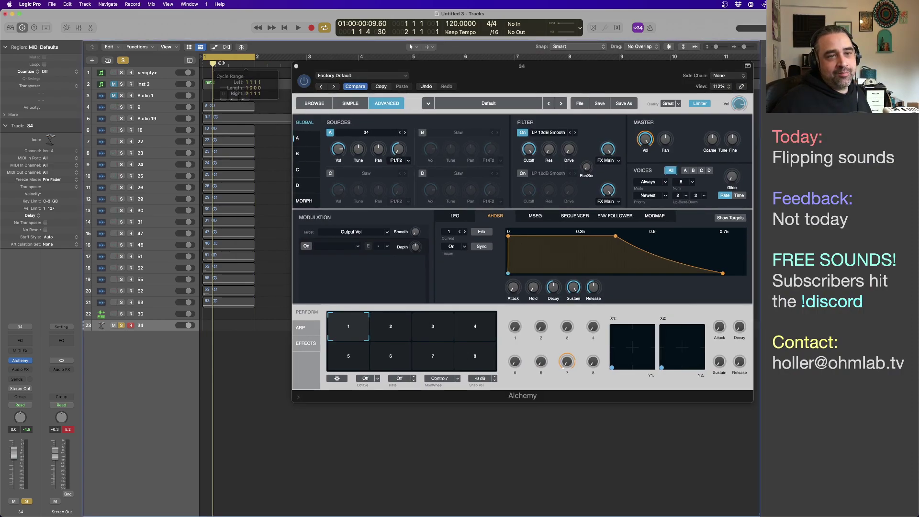
pyautogui.moveTo(215, 64); pyautogui.dragTo(195, 64)
pyautogui.click(222, 56)
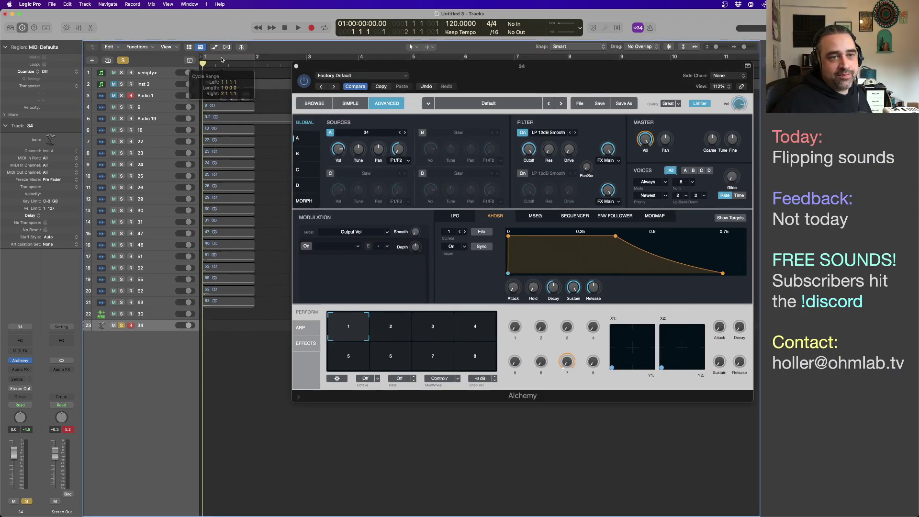
pyautogui.press('r')
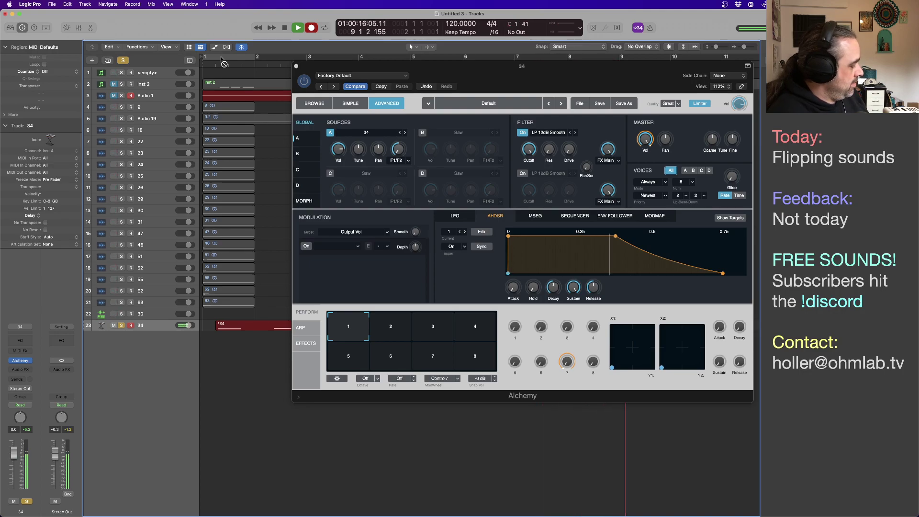
pyautogui.press('space')
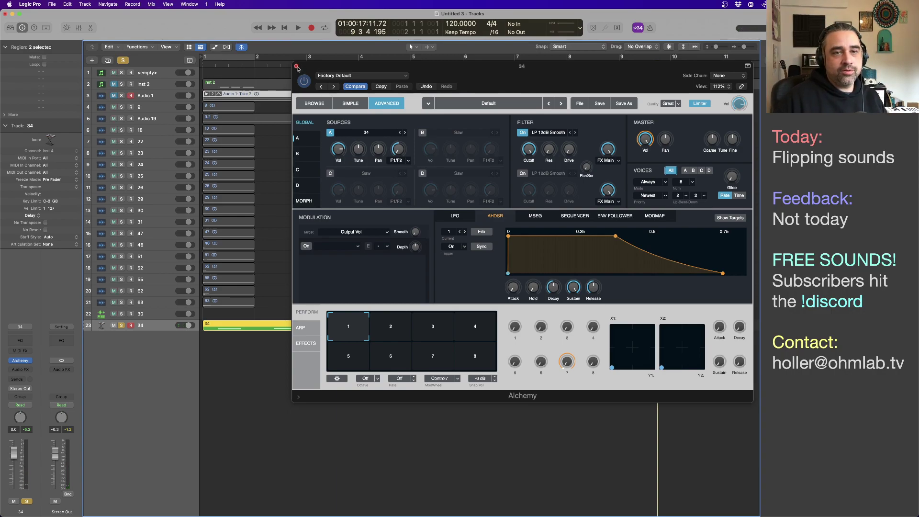
# Close the Alchemy window and bounce the recorded track 34 regions in place to a new track, leaving the source regions
pyautogui.click(296, 66)
pyautogui.rightClick(271, 328)
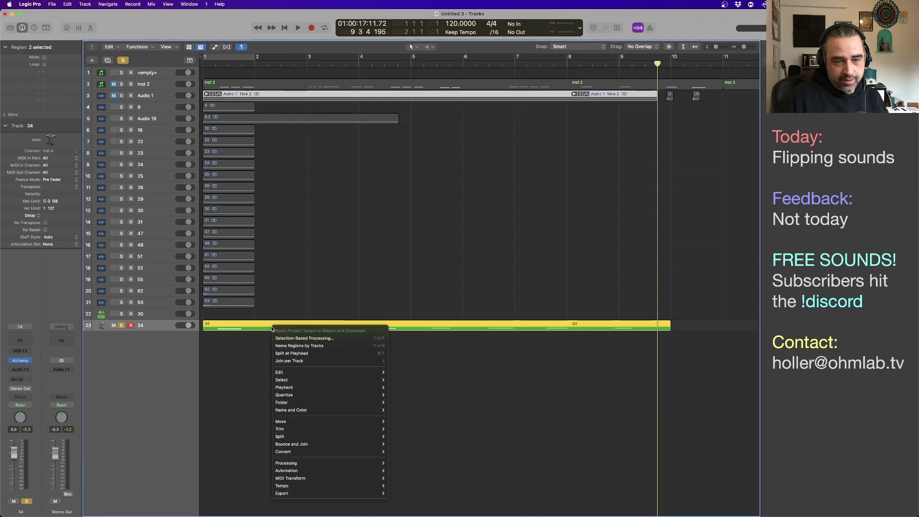
pyautogui.click(260, 328)
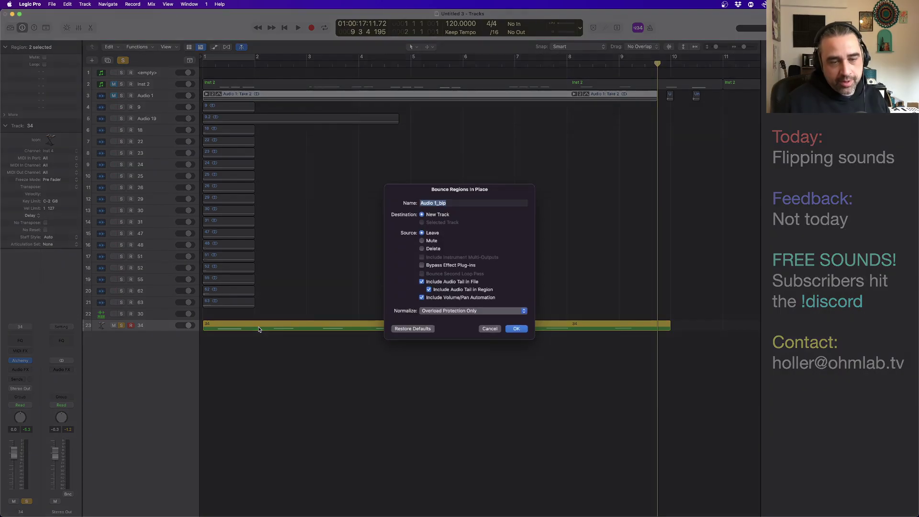
pyautogui.press('Return')
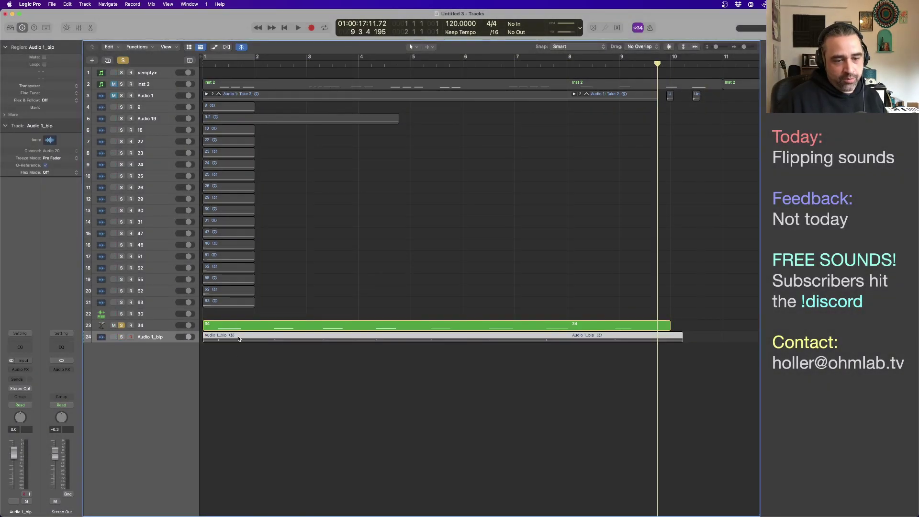
# Solo the bounced track instead of track 34, and remove the silence from its regions using the current threshold settings
pyautogui.click(121, 325)
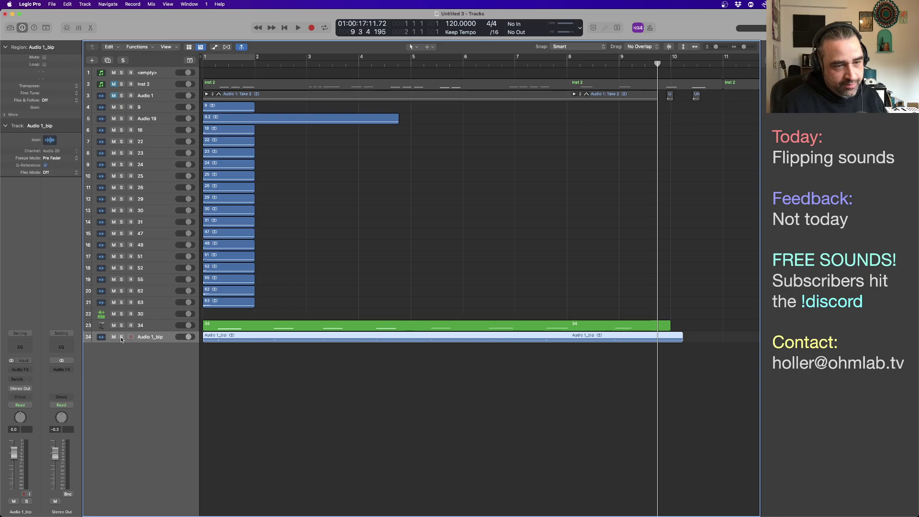
pyautogui.click(121, 337)
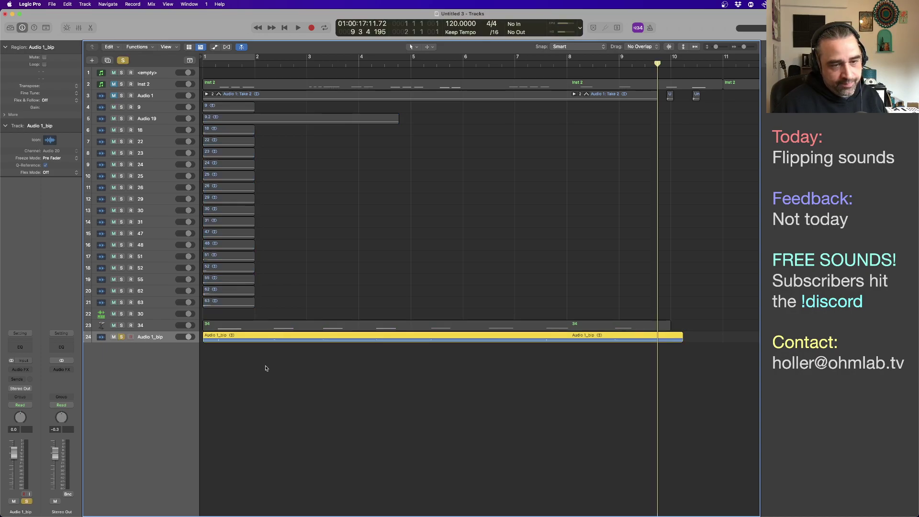
pyautogui.hotkey('ctrl', 'x')
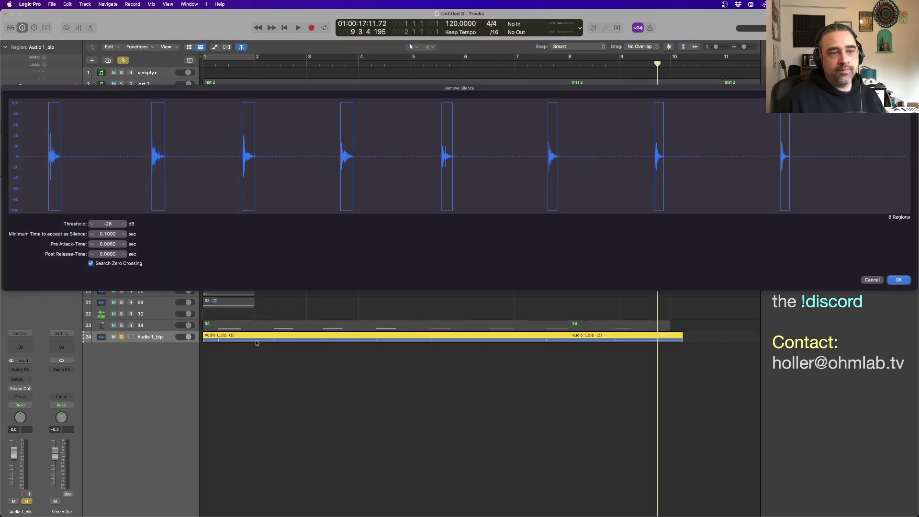
pyautogui.press('Return')
# Move the Audio 1_bip track and then track 34 to the top of the track list, with 34 first
pyautogui.keyDown('ctrl'); pyautogui.keyDown('alt'); pyautogui.click(328, 403); pyautogui.keyUp('alt'); pyautogui.keyUp('ctrl')
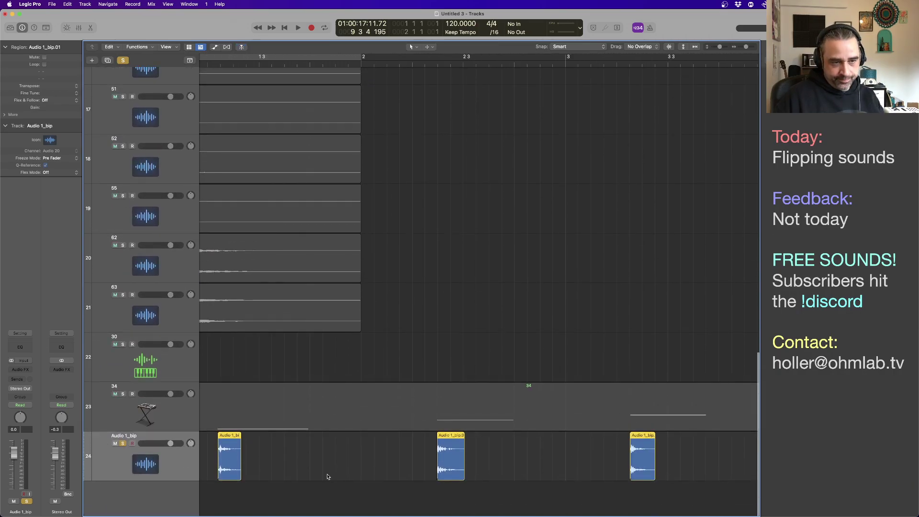
pyautogui.keyDown('ctrl'); pyautogui.keyDown('alt'); pyautogui.click(328, 476); pyautogui.keyUp('alt'); pyautogui.keyUp('ctrl')
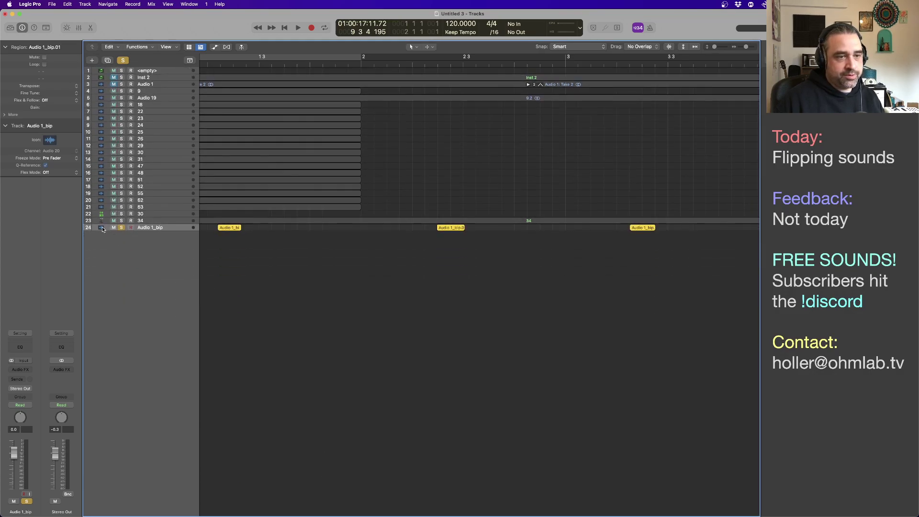
pyautogui.moveTo(103, 229); pyautogui.dragTo(114, 78)
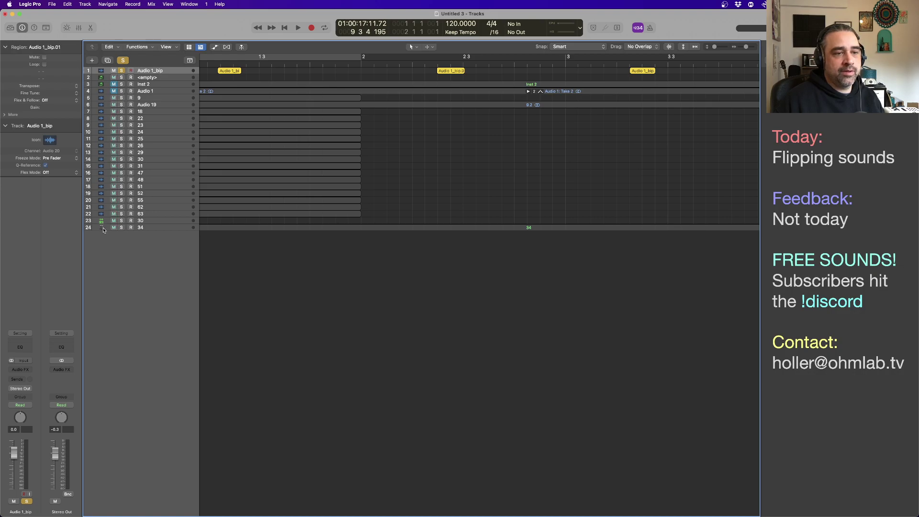
pyautogui.moveTo(103, 230); pyautogui.dragTo(114, 72)
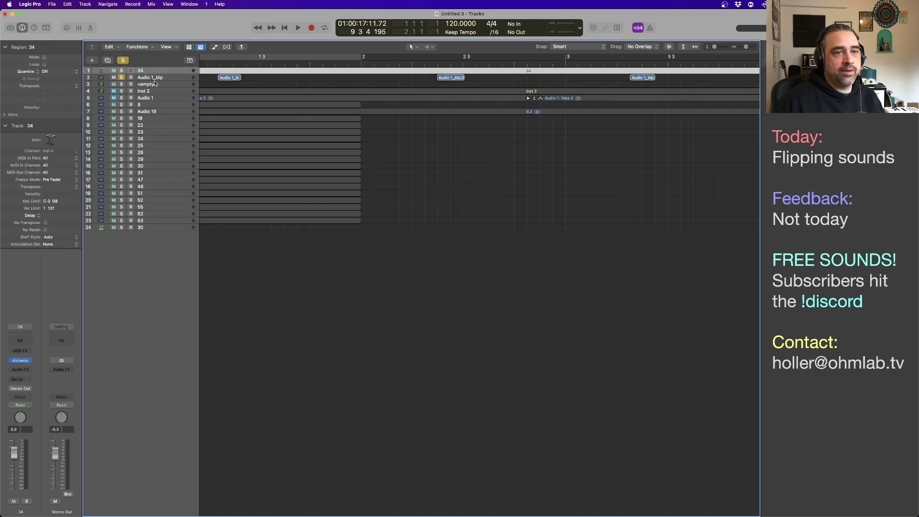
pyautogui.press('z')
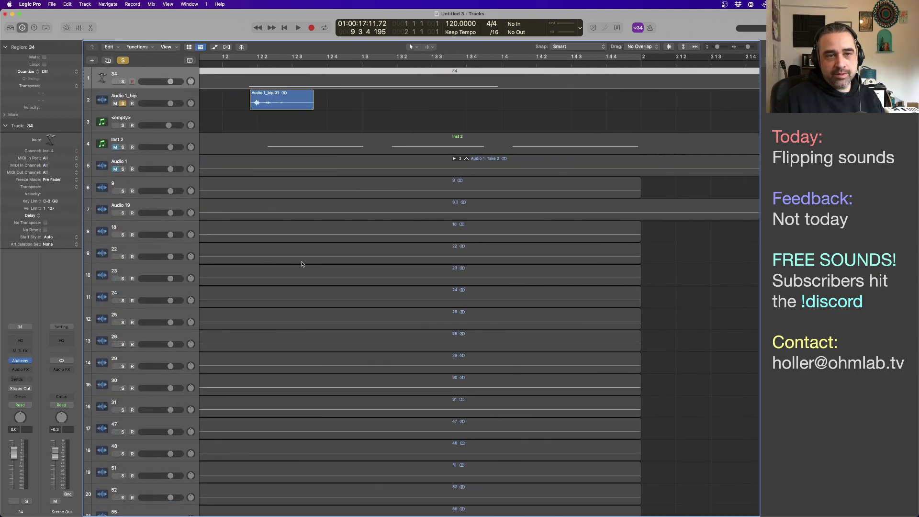
# Play the sliced Audio 1_bip regions from the start of the project into bar 2
pyautogui.press('z')
pyautogui.press('Return')
pyautogui.press('space')
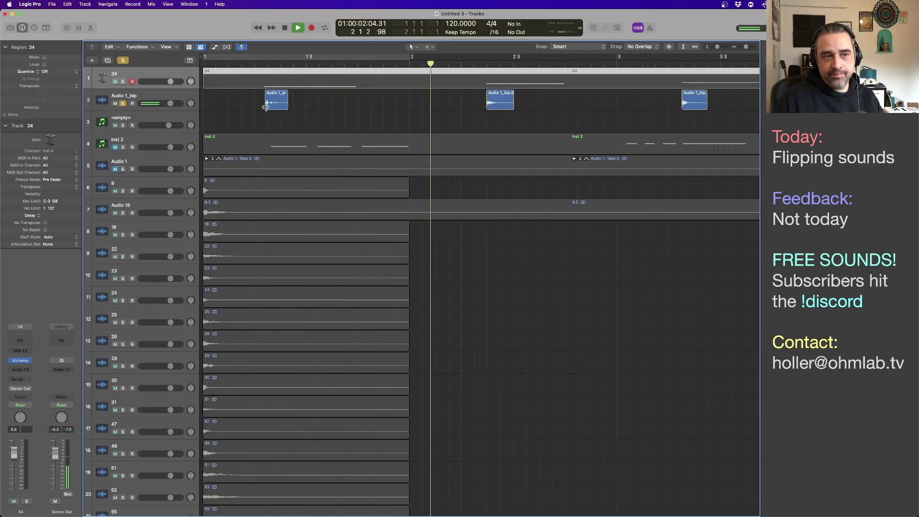
pyautogui.press('space')
# Add a Channel EQ to the Audio 1_bip track with a 36 dB/Oct low cut just below 200 Hz, checking it during playback
pyautogui.click(154, 99)
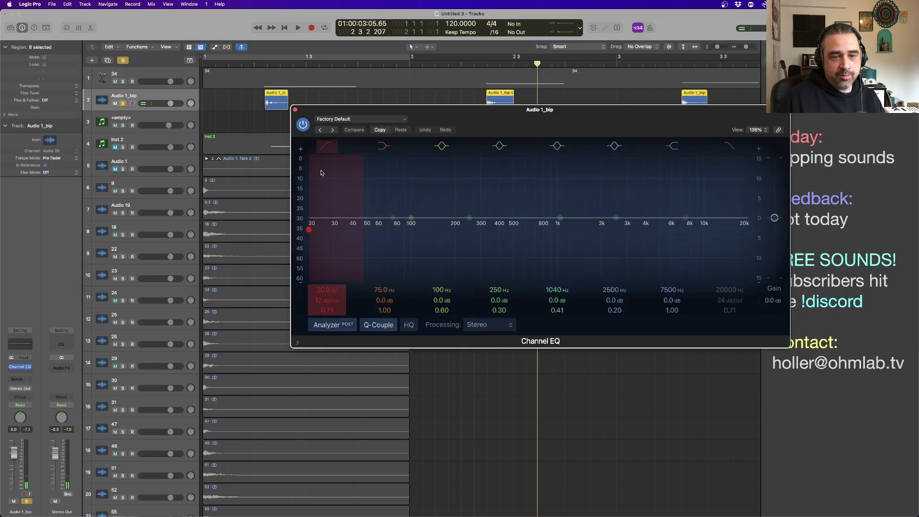
pyautogui.moveTo(320, 290)
pyautogui.mouseDown()
pyautogui.moveTo(320, 268)
pyautogui.moveTo(319, 303)
pyautogui.moveTo(327, 295)
pyautogui.mouseUp()
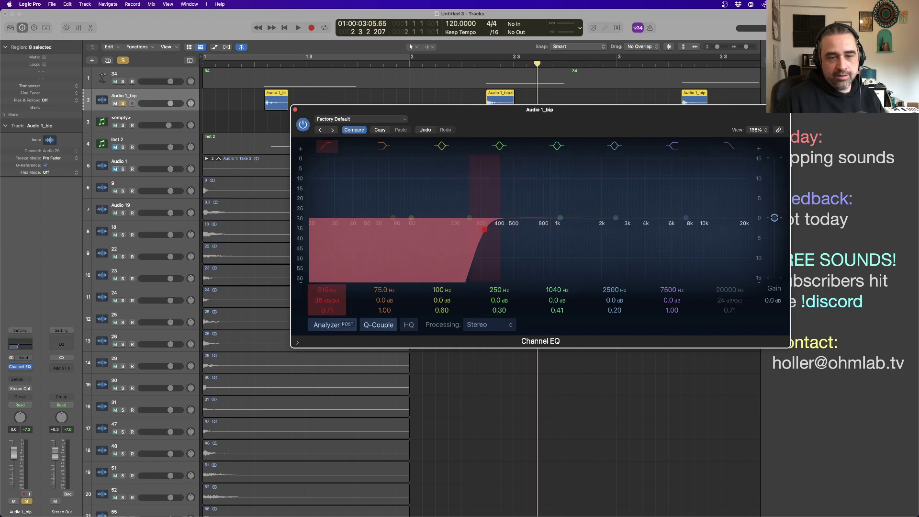
pyautogui.press('Return')
pyautogui.press('space')
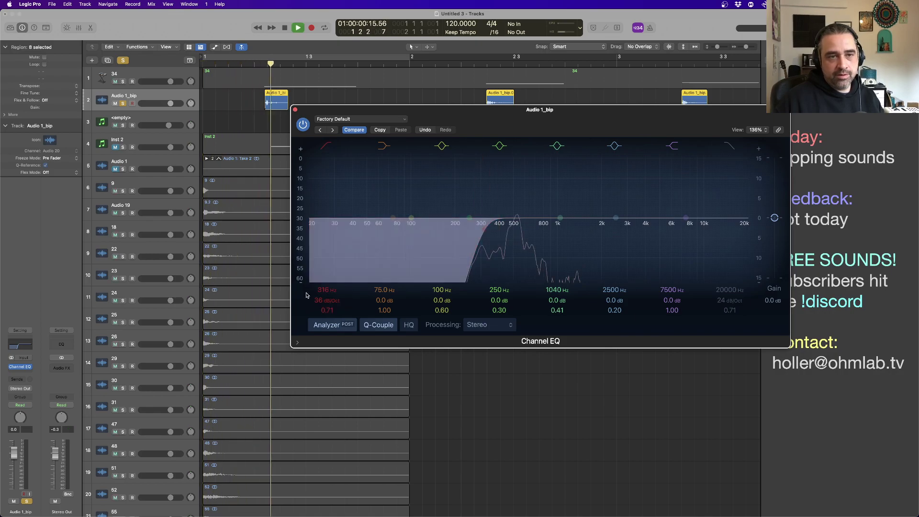
pyautogui.moveTo(321, 291); pyautogui.dragTo(321, 299)
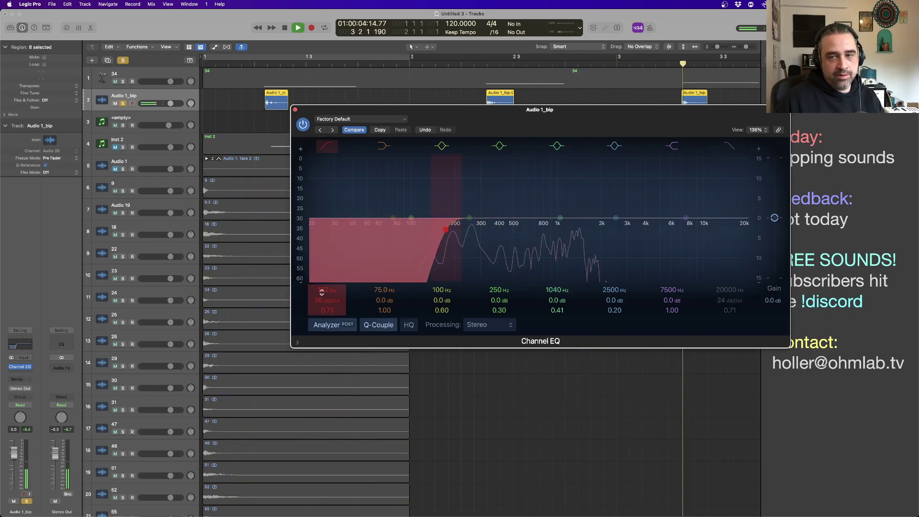
pyautogui.press('space')
pyautogui.click(295, 109)
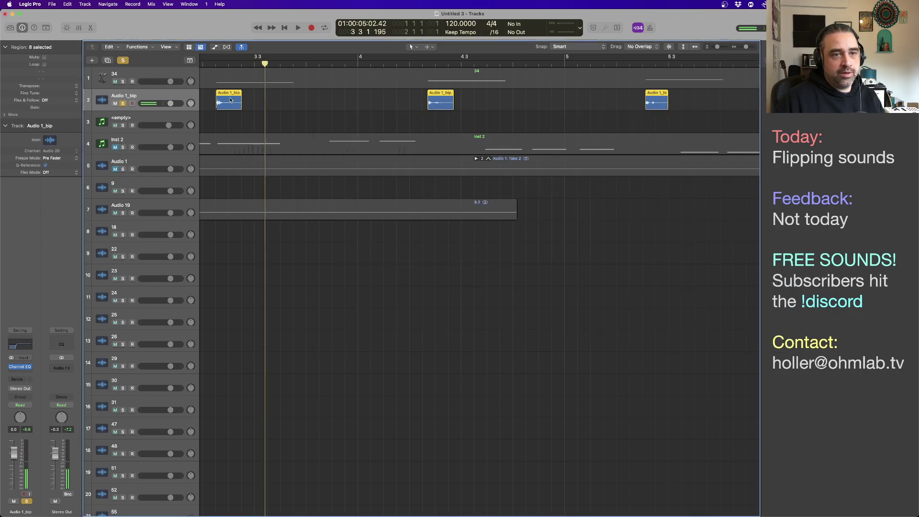
# Select all regions on the Audio 1_bip track and show their additional region parameters, including the fades
pyautogui.press('super+a')
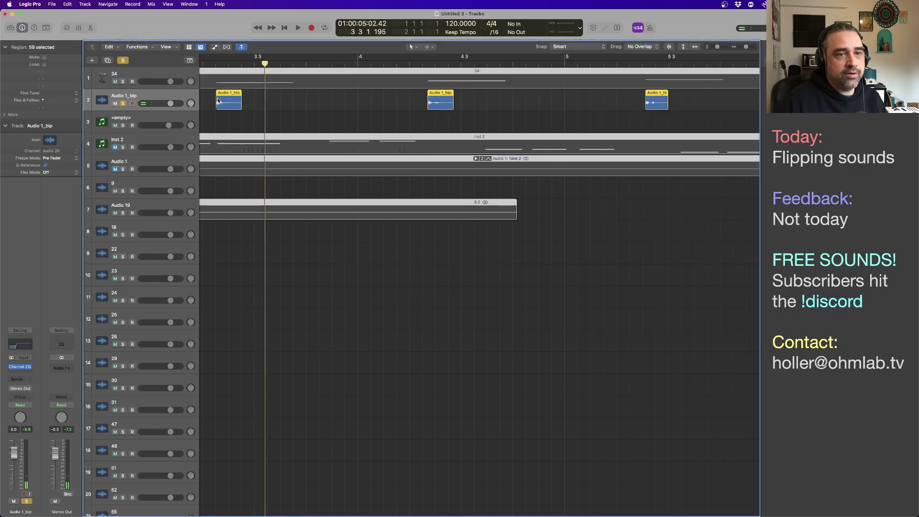
pyautogui.click(278, 105)
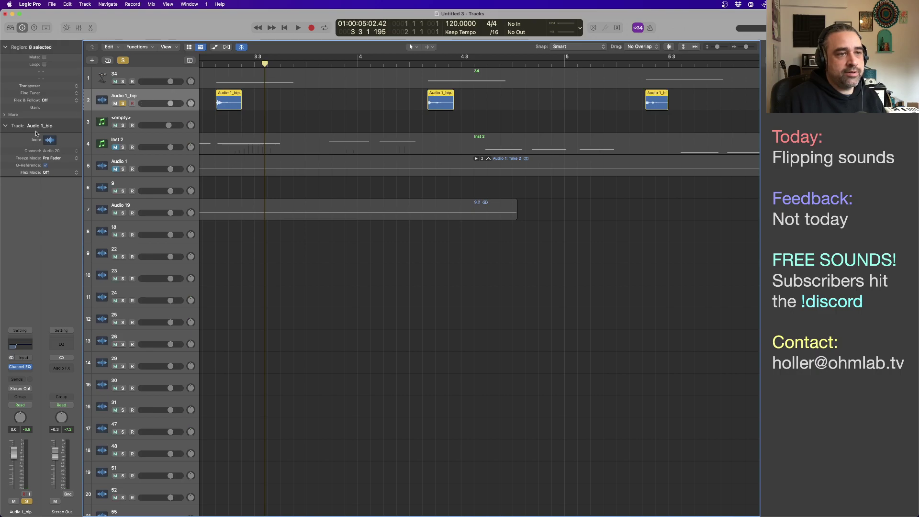
pyautogui.click(12, 115)
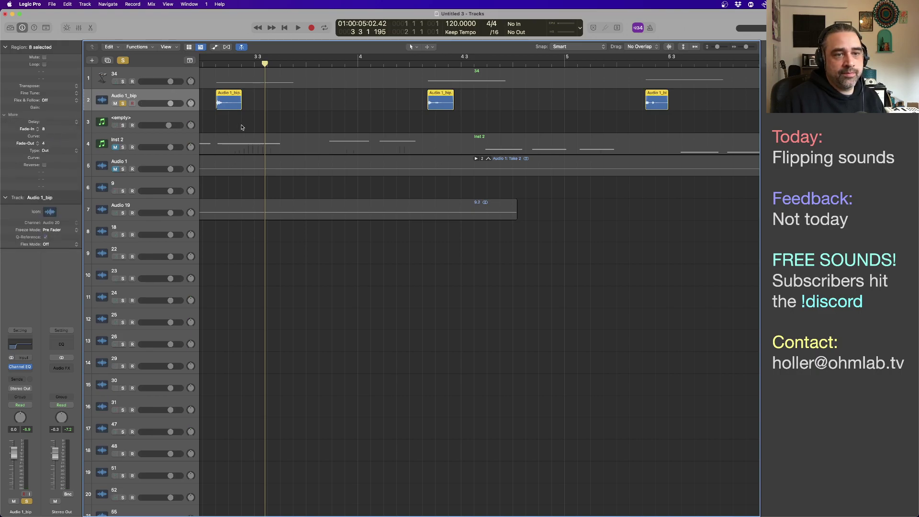
pyautogui.click(265, 114)
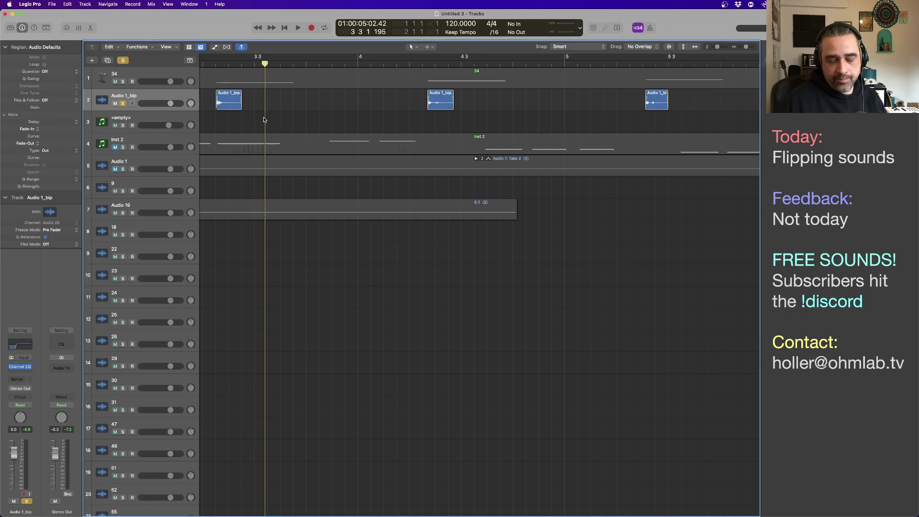
# Audition every slice on the Audio 1_bip track from the project start through to bar 9
pyautogui.press('Return')
pyautogui.press('space')
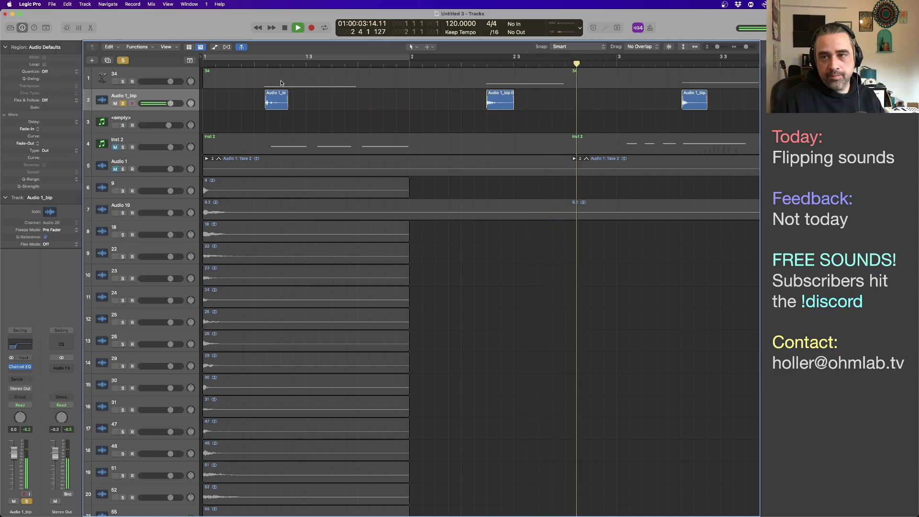
pyautogui.hscroll(4, 281, 82)
pyautogui.press('super+Left')
pyautogui.press('super+Left')
pyautogui.press('super+Left')
pyautogui.press('super+Left')
pyautogui.press('super+Left')
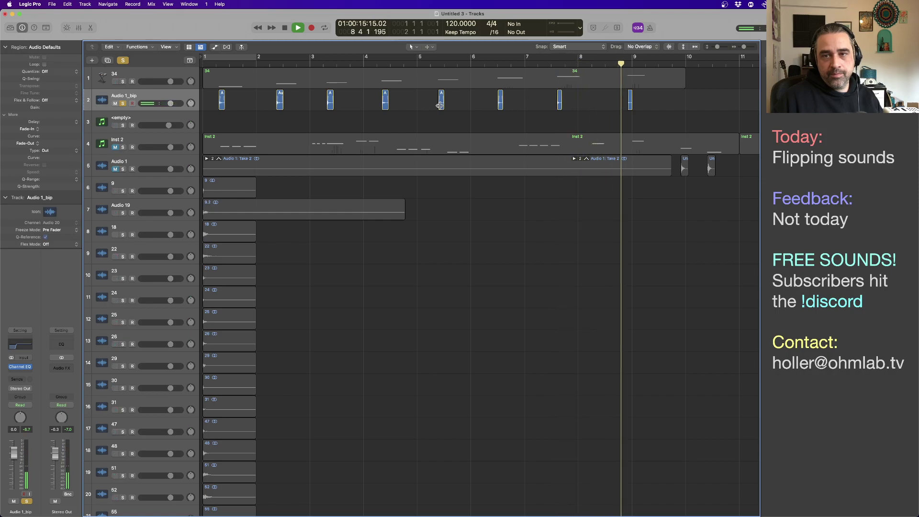
pyautogui.press('space')
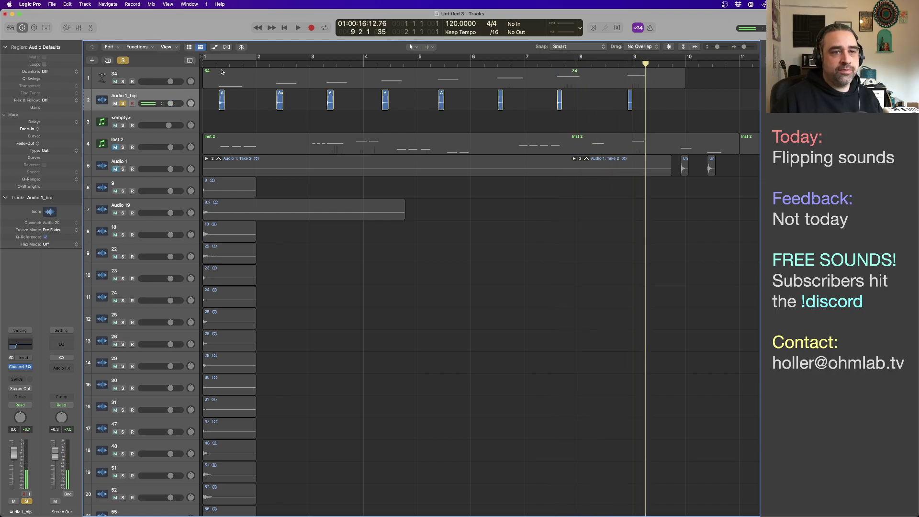
# Replay the second and third Audio 1_bip slices from shortly after bar 2
pyautogui.moveTo(213, 64); pyautogui.dragTo(261, 65)
pyautogui.press('space')
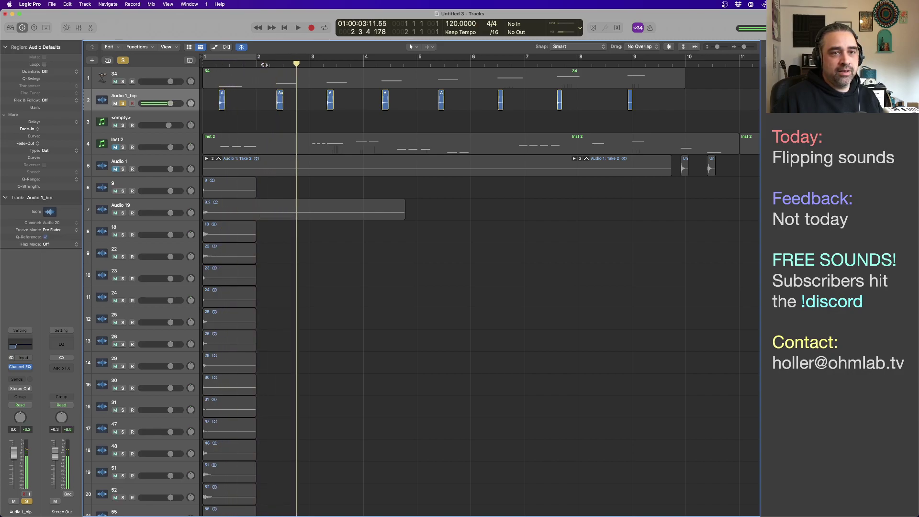
pyautogui.click(267, 65)
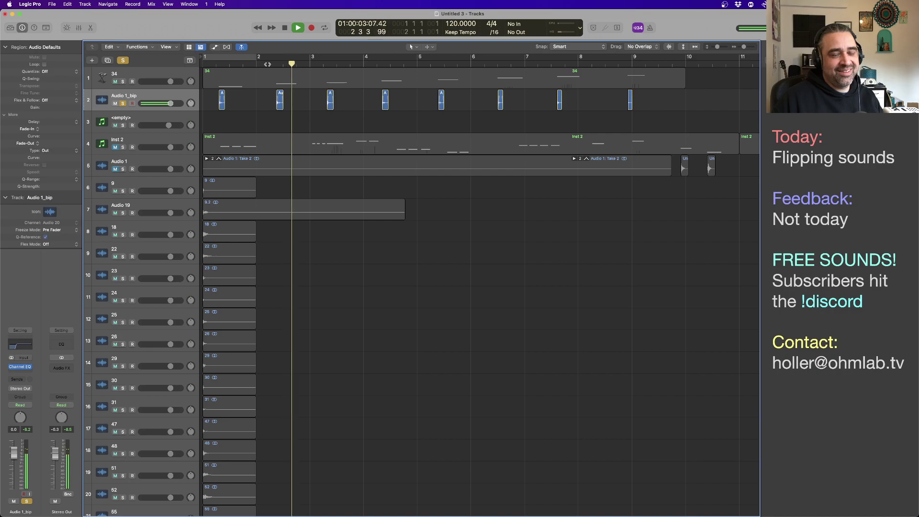
pyautogui.press('space')
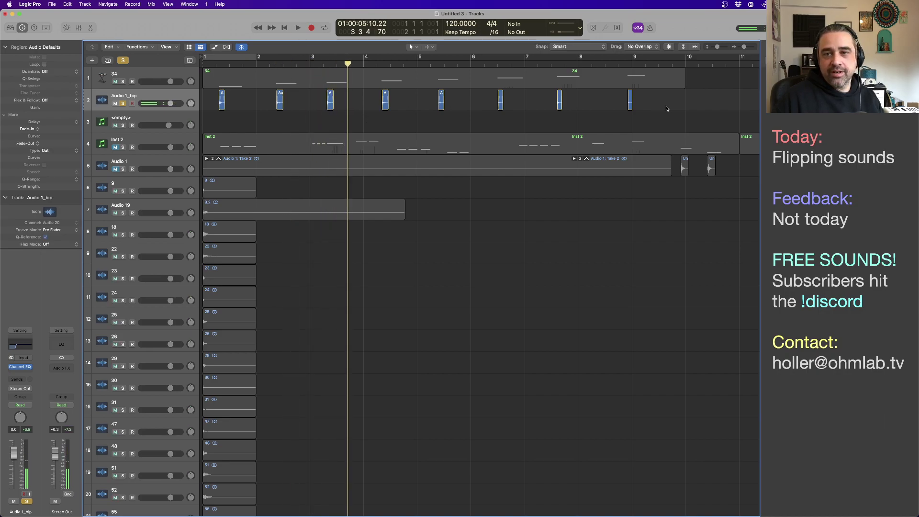
# Create one audio track directly below Audio 1_bip and name it Keepers
pyautogui.moveTo(666, 108); pyautogui.dragTo(383, 107)
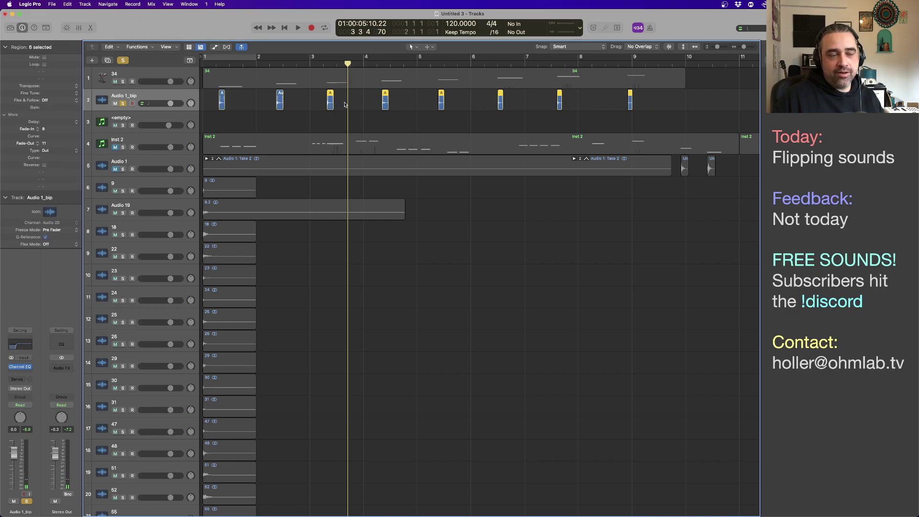
pyautogui.click(292, 122)
pyautogui.click(179, 101)
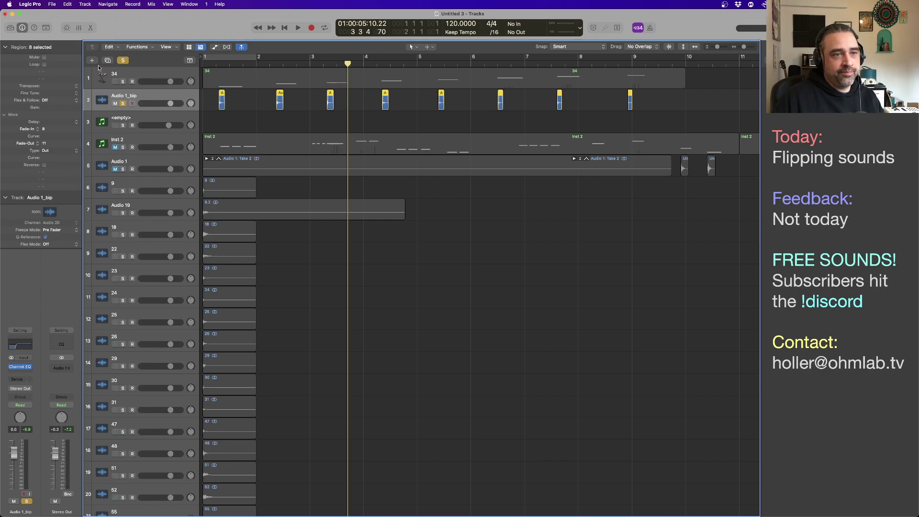
pyautogui.click(92, 60)
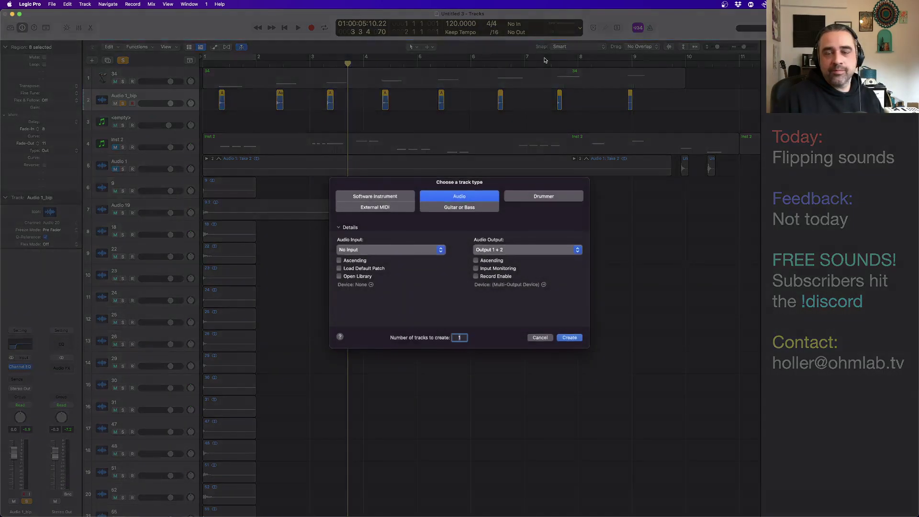
pyautogui.click(575, 337)
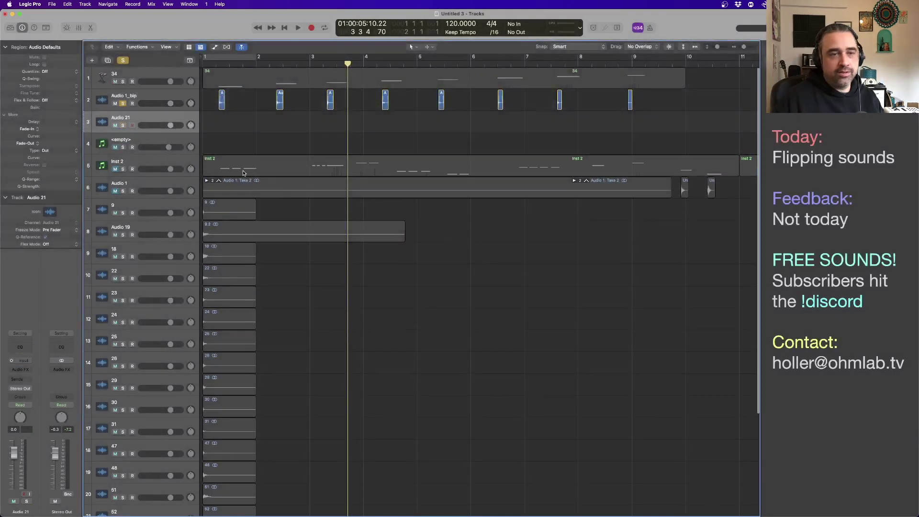
pyautogui.doubleClick(119, 118)
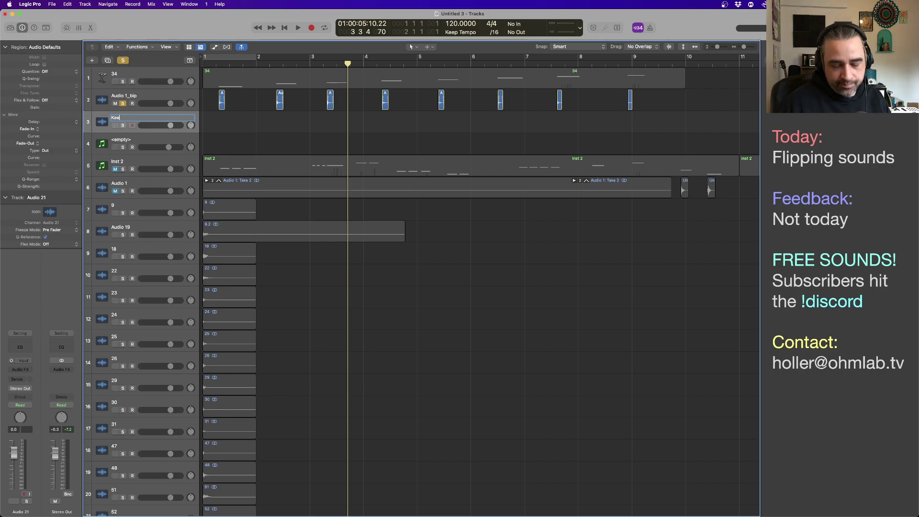
pyautogui.write('Keepers')
pyautogui.press('Return')
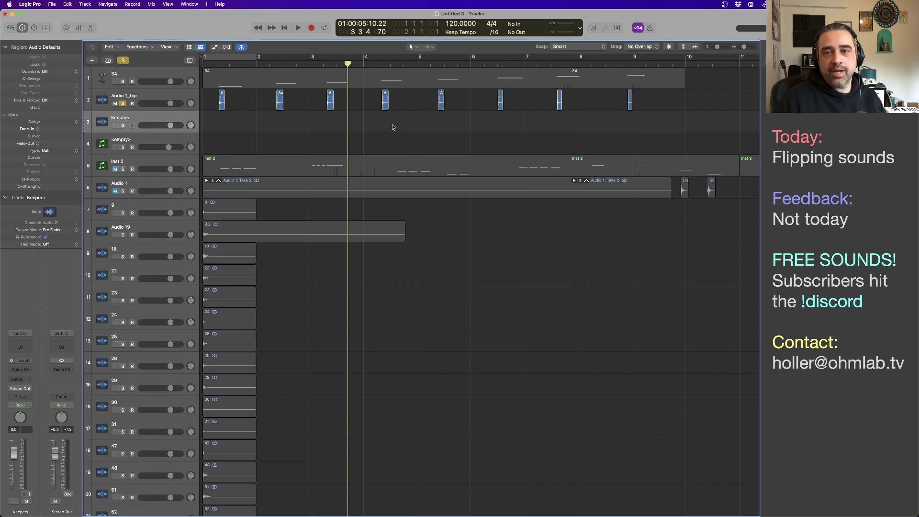
# Move the last six Audio 1_bip slices to the Keepers track and line them up close together from bar 1
pyautogui.moveTo(659, 107); pyautogui.dragTo(219, 124)
pyautogui.moveTo(317, 125); pyautogui.dragTo(237, 125)
pyautogui.moveTo(376, 125); pyautogui.dragTo(249, 124)
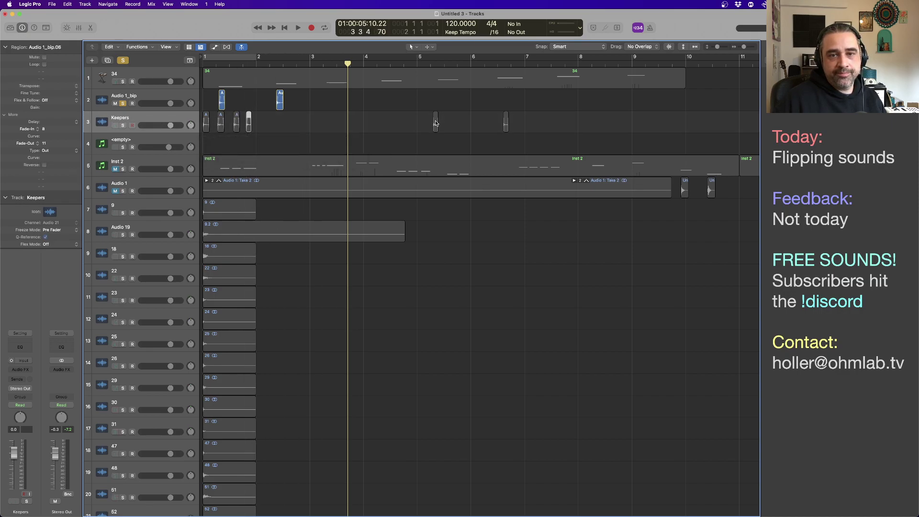
pyautogui.moveTo(436, 123); pyautogui.dragTo(262, 125)
pyautogui.moveTo(505, 122); pyautogui.dragTo(274, 123)
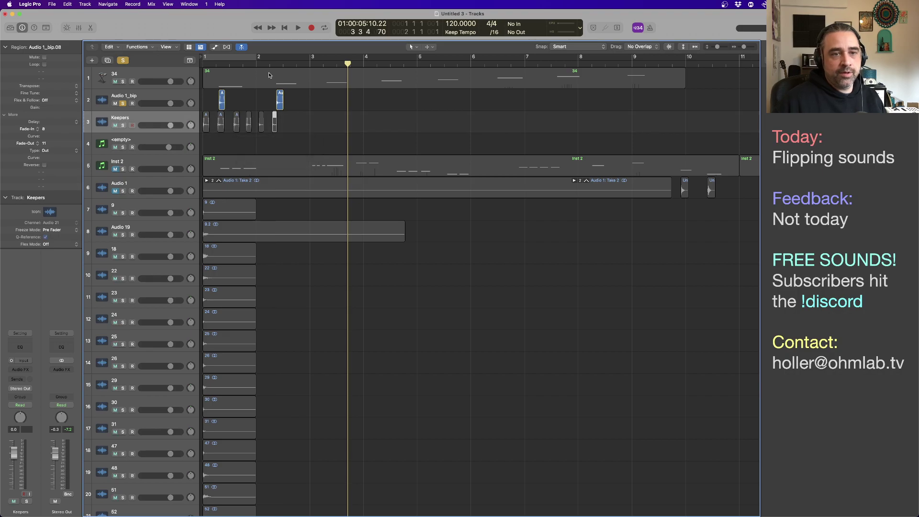
# Set the cycle range from bar 1 to 3 3 3 and switch the solo from Audio 1_bip to the Keepers track
pyautogui.click(245, 59)
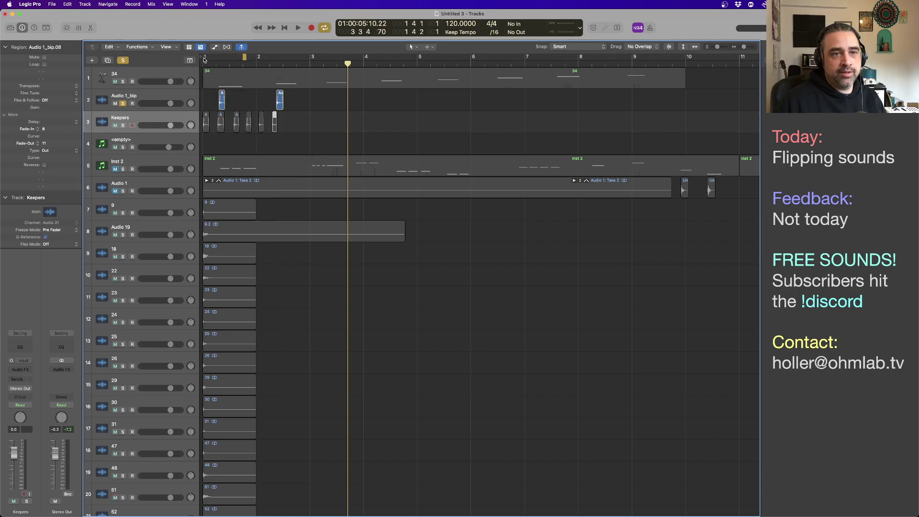
pyautogui.moveTo(205, 59); pyautogui.dragTo(343, 59)
pyautogui.click(123, 103)
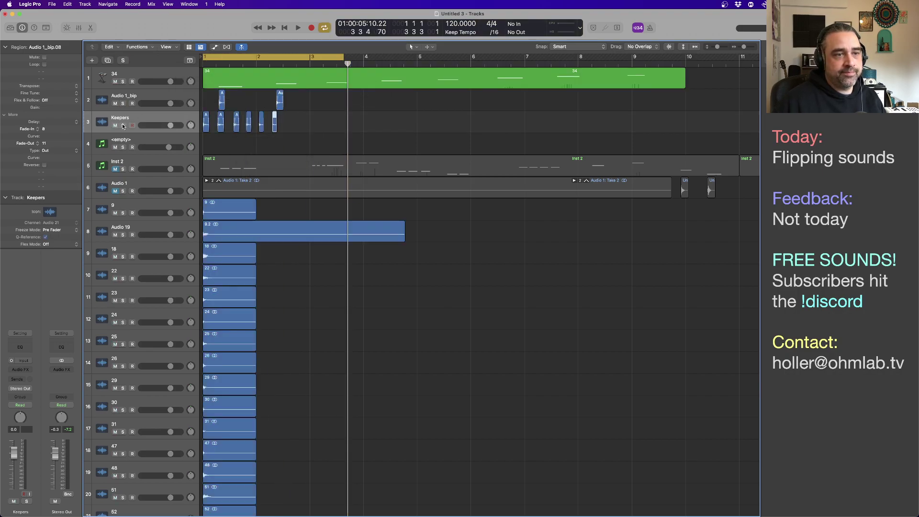
pyautogui.click(123, 125)
pyautogui.click(135, 118)
# Play the six slices on the soloed Keepers track twice from the start of the cycle range
pyautogui.press('space')
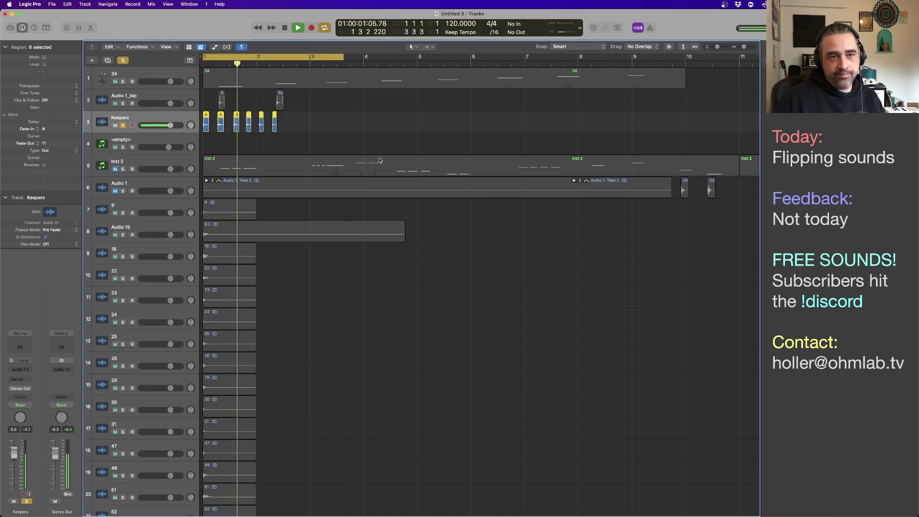
pyautogui.press('space')
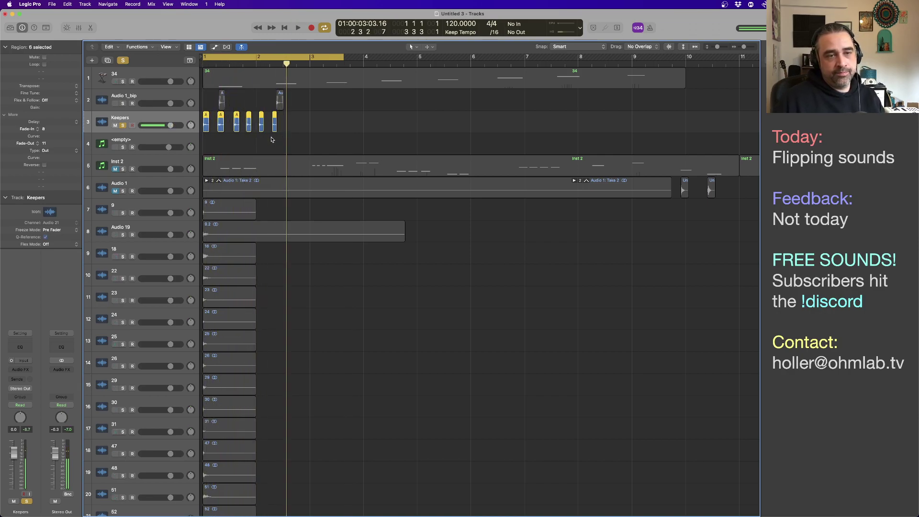
pyautogui.press('space')
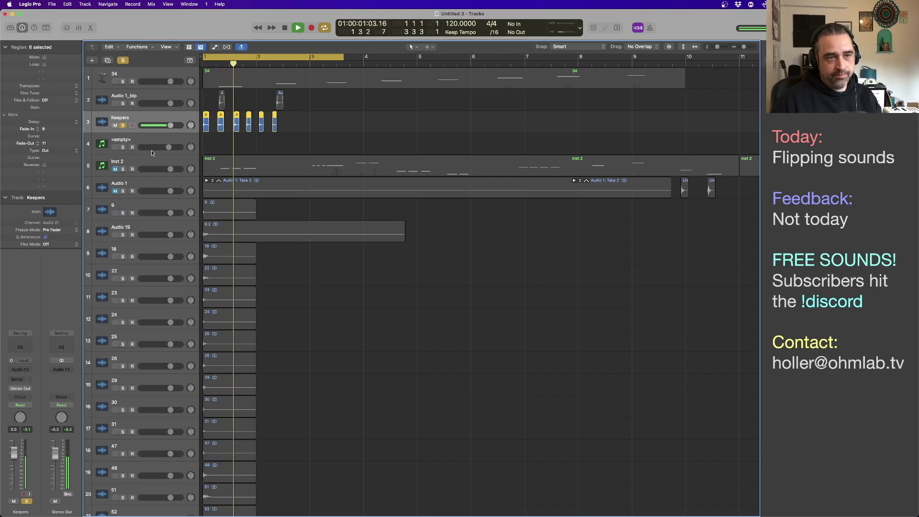
pyautogui.press('space')
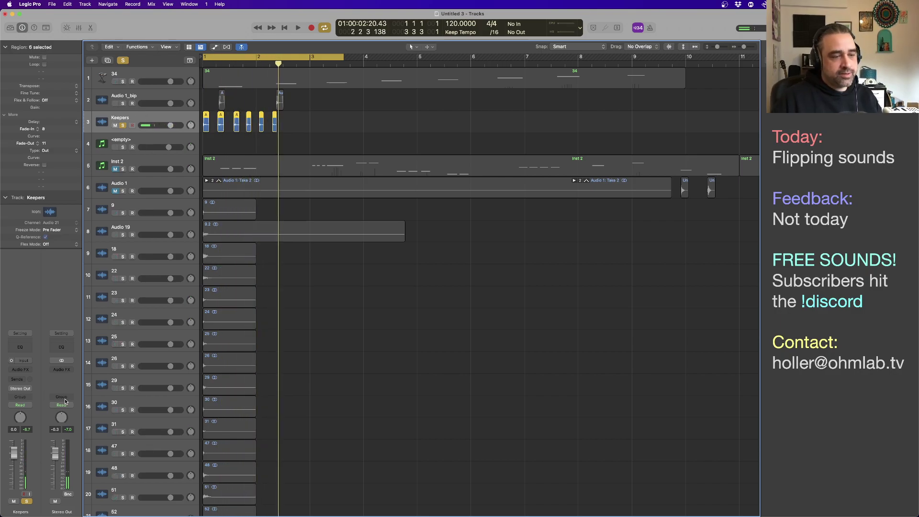
# Insert the stereo version of Output's Portal on the Keepers track and browse its preset categories
pyautogui.click(27, 371)
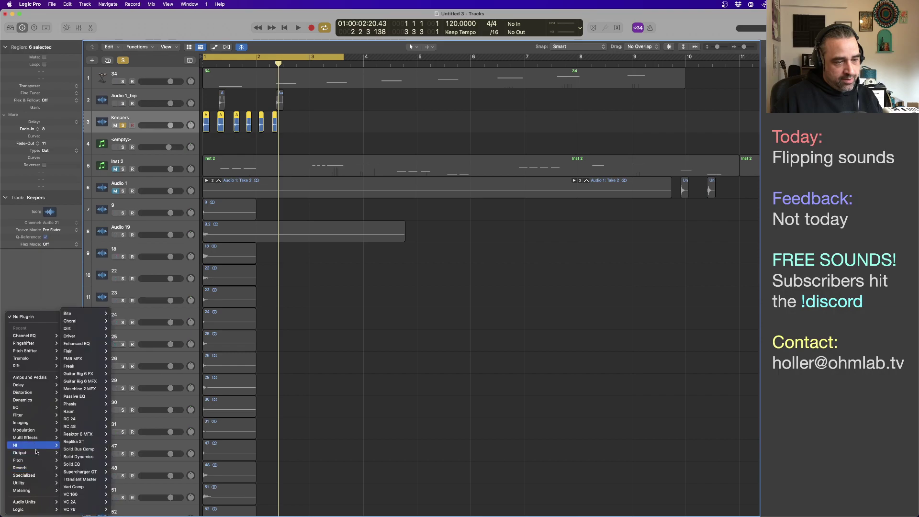
pyautogui.moveTo(36, 451)
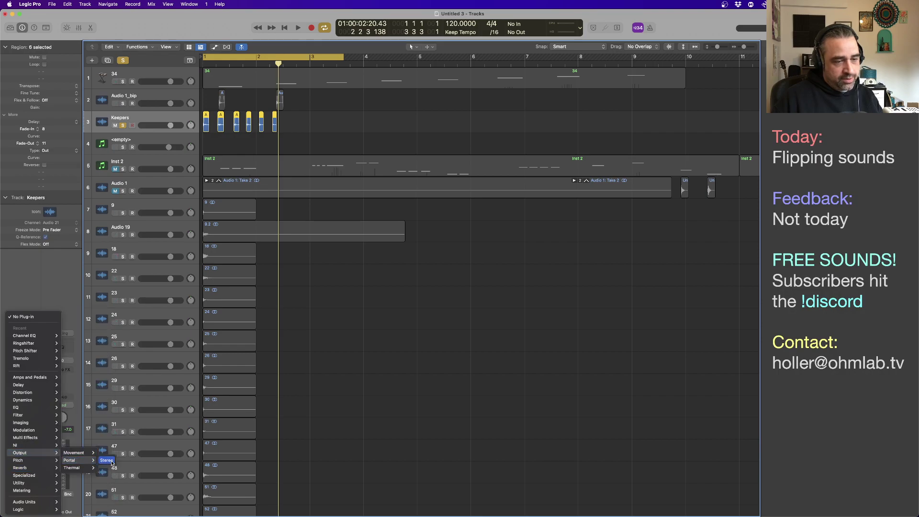
pyautogui.click(111, 461)
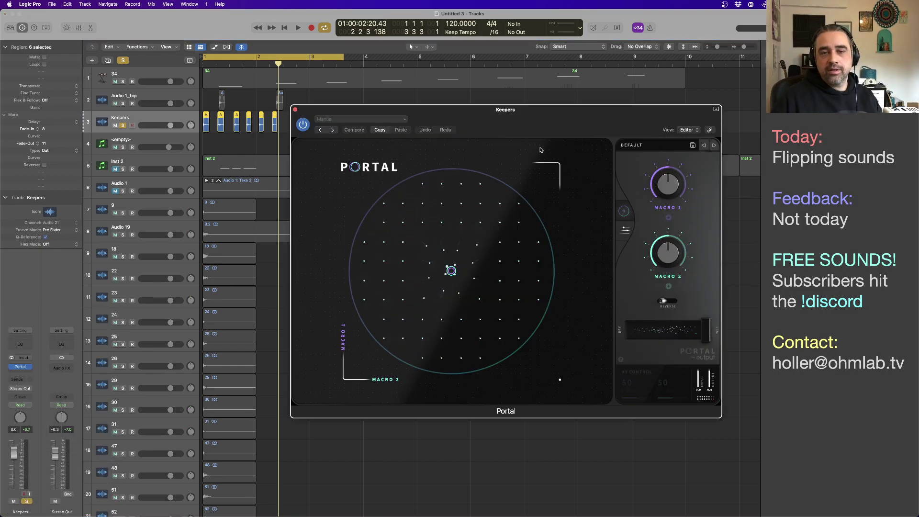
pyautogui.click(666, 149)
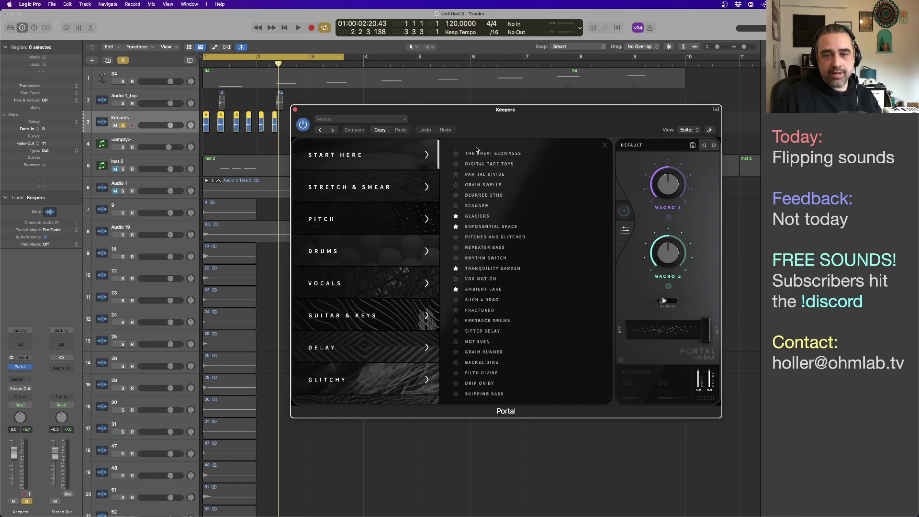
pyautogui.scroll(-5, 375, 261)
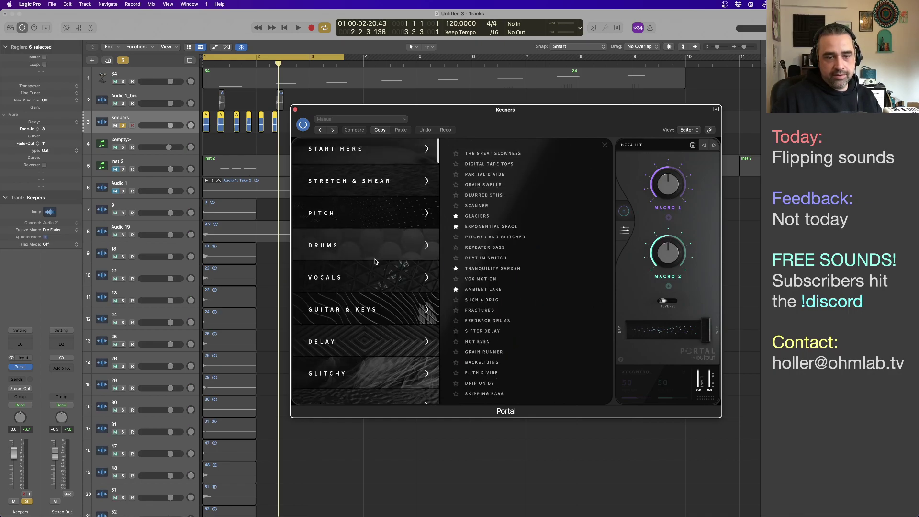
pyautogui.scroll(2, 375, 261)
pyautogui.scroll(-2, 375, 261)
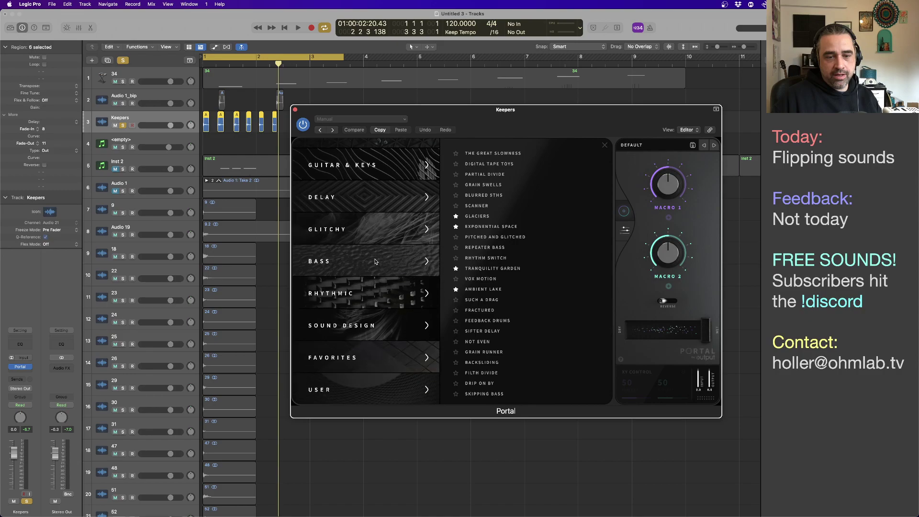
pyautogui.scroll(5, 375, 261)
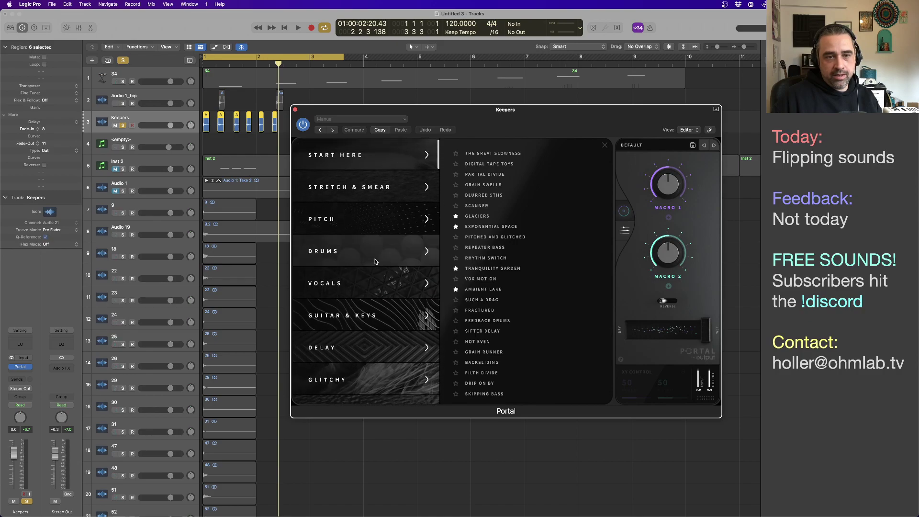
pyautogui.scroll(-5, 375, 262)
pyautogui.scroll(5, 369, 241)
# Audition Portal's Glitchy presets Unglued, with dry/wet at 28, and Unstable on the Keepers slices
pyautogui.click(365, 229)
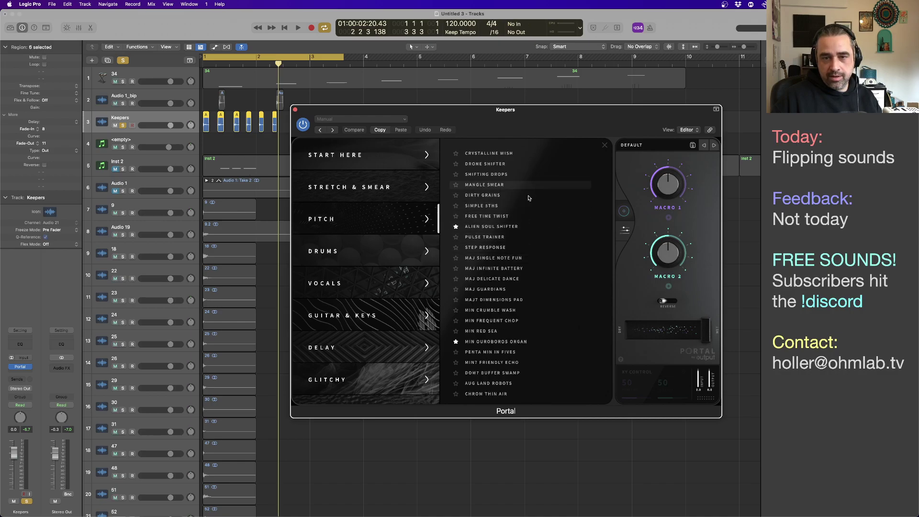
pyautogui.scroll(-2, 367, 289)
pyautogui.scroll(-3, 367, 289)
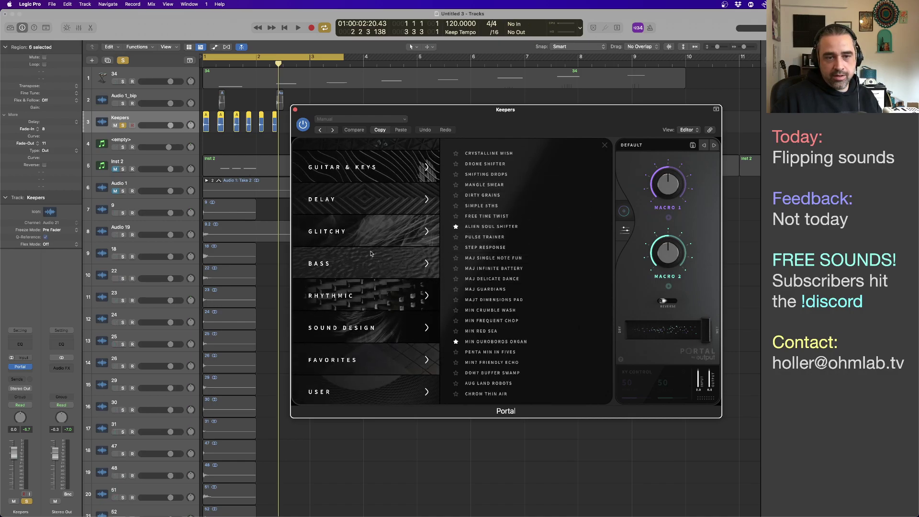
pyautogui.click(369, 231)
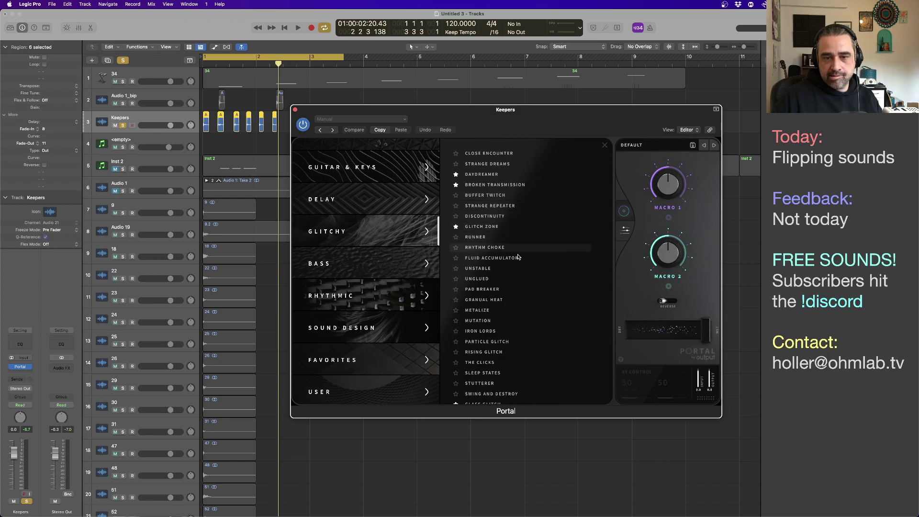
pyautogui.click(523, 279)
pyautogui.moveTo(706, 330); pyautogui.dragTo(661, 335)
pyautogui.press('space')
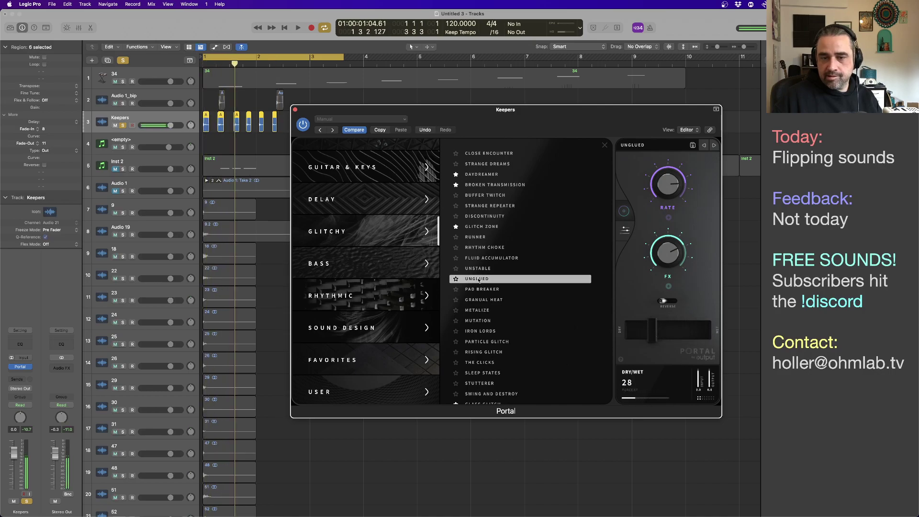
pyautogui.click(478, 268)
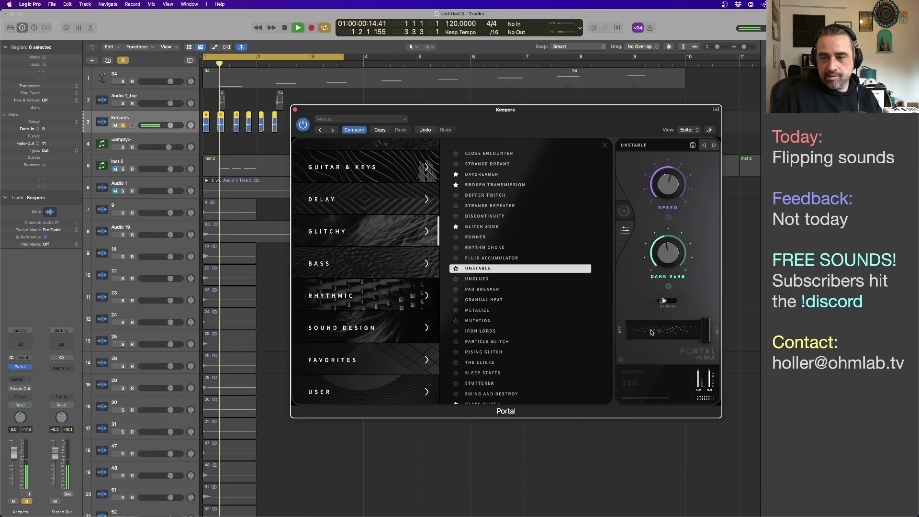
pyautogui.press('space')
# Load Portal's Vocals preset Cloud Spray, set dry/wet to 67, audition the slices and close the plug-in window
pyautogui.scroll(5, 386, 251)
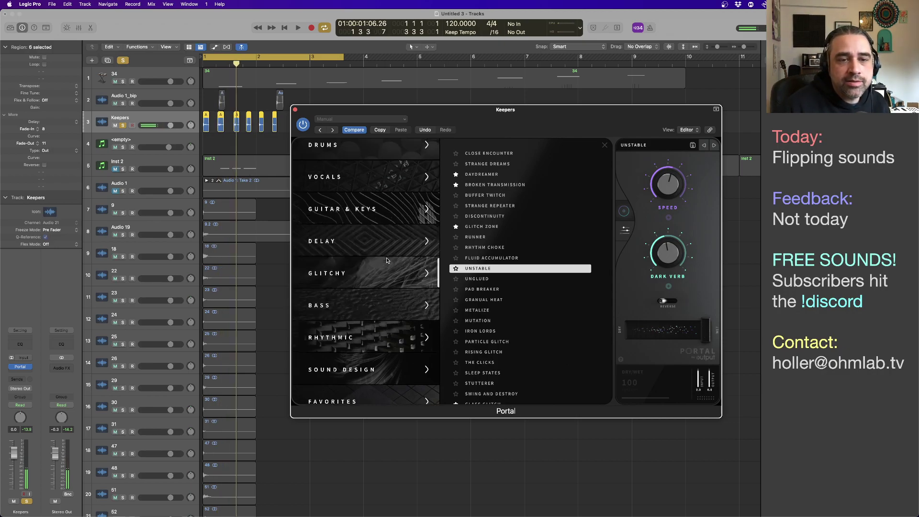
pyautogui.click(355, 151)
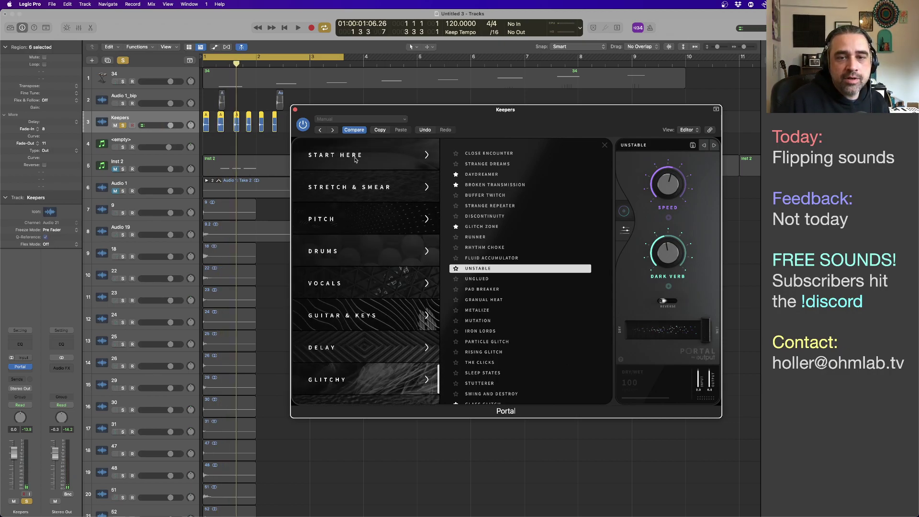
pyautogui.scroll(-4, 343, 199)
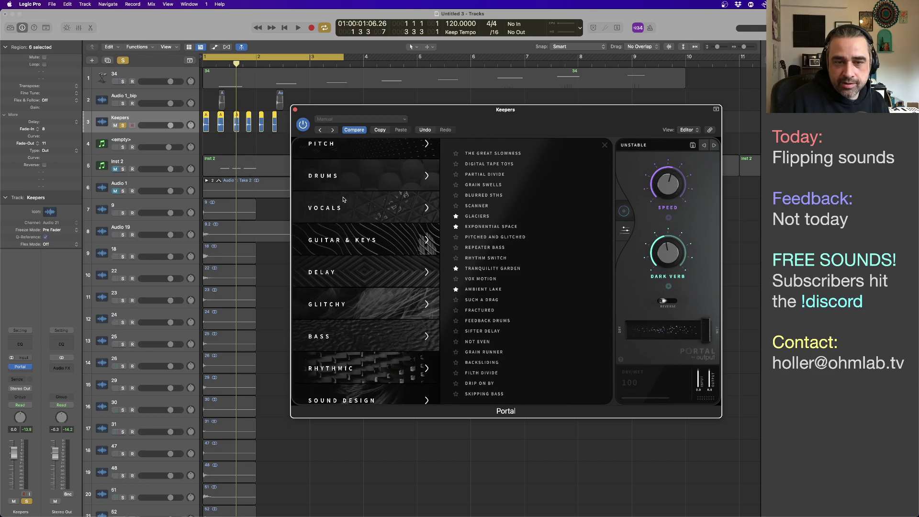
pyautogui.click(343, 201)
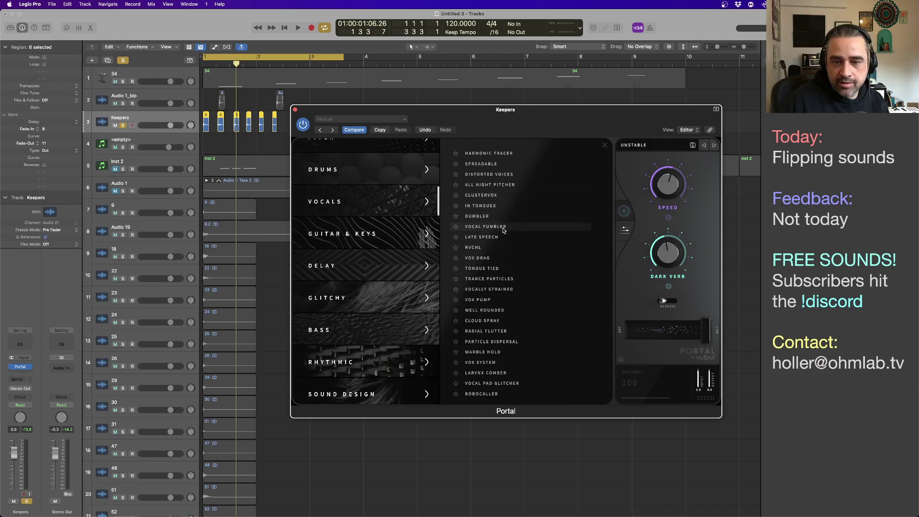
pyautogui.click(502, 321)
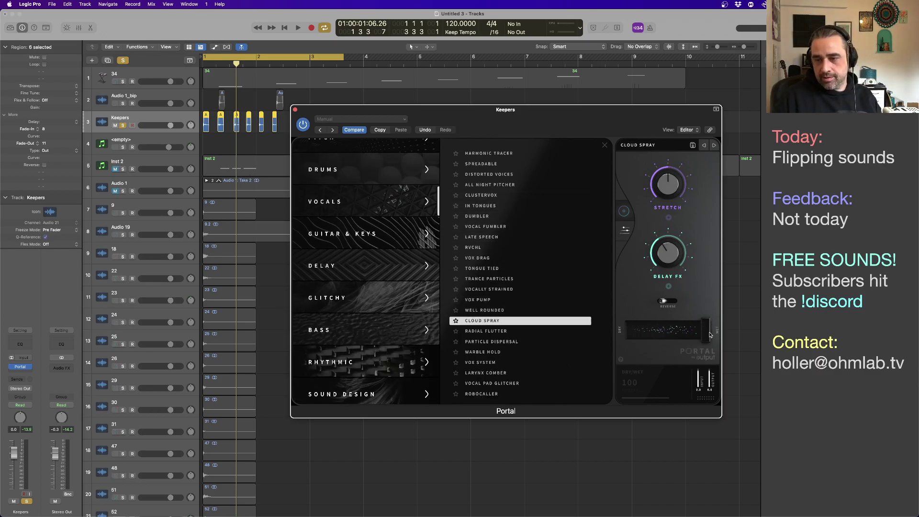
pyautogui.moveTo(710, 335); pyautogui.dragTo(679, 330)
pyautogui.press('space')
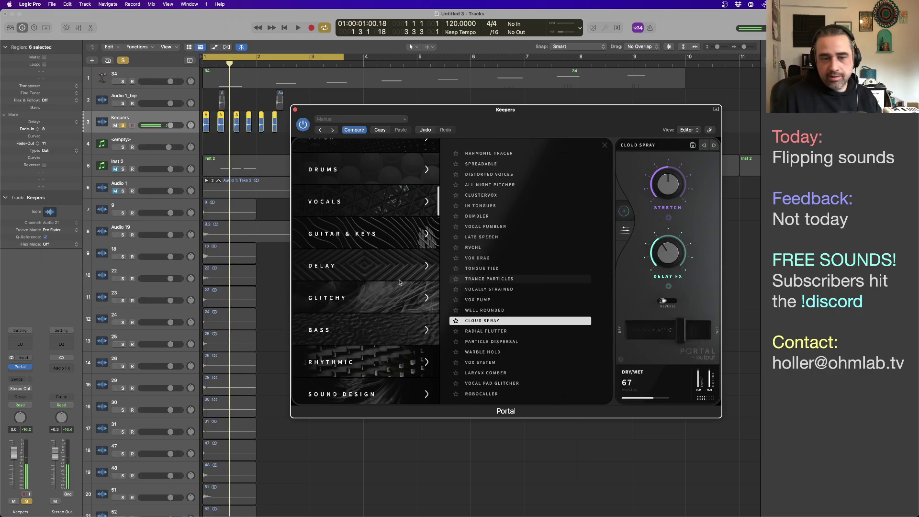
pyautogui.scroll(-2, 377, 306)
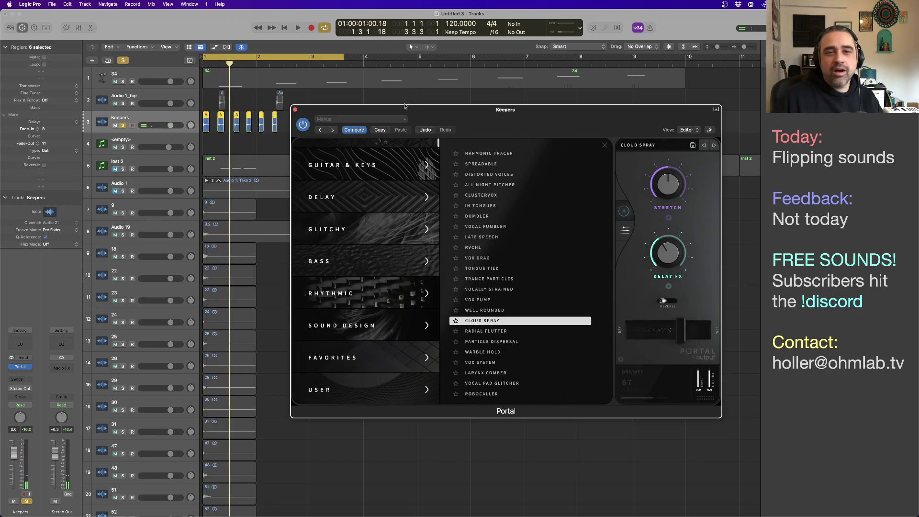
pyautogui.click(295, 110)
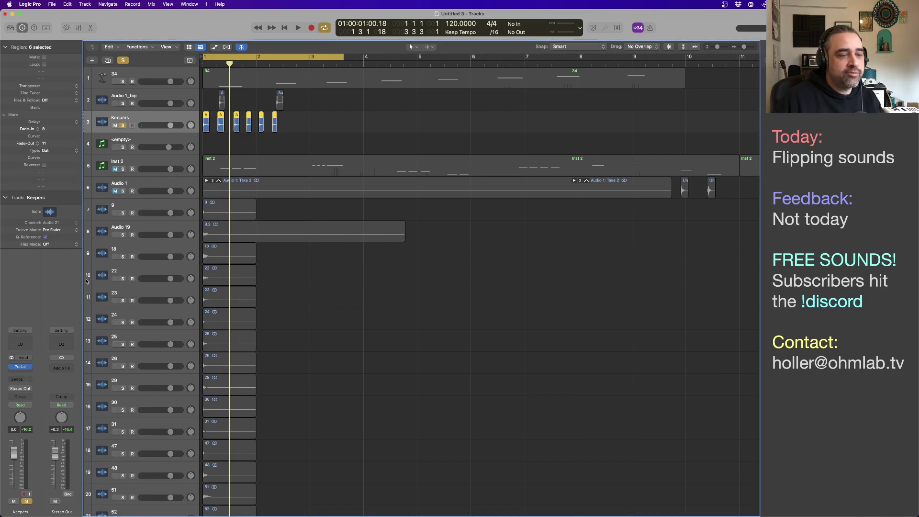
# Replace Portal on the Keepers track with the stereo version of Output's Thermal
pyautogui.click(29, 367)
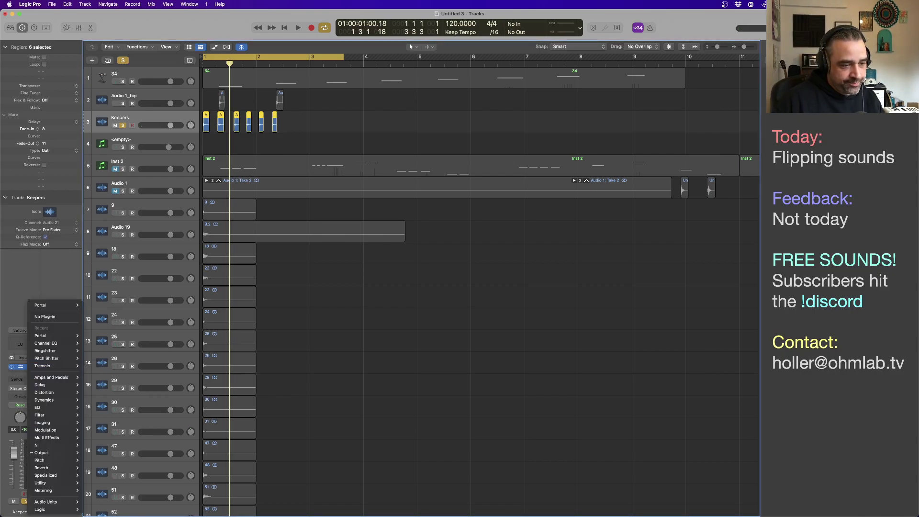
pyautogui.moveTo(43, 452)
pyautogui.moveTo(103, 453)
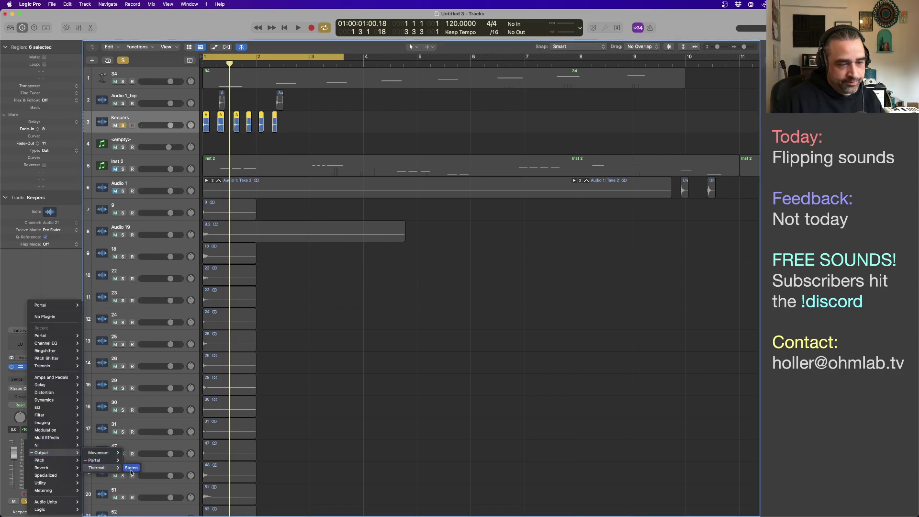
pyautogui.click(131, 468)
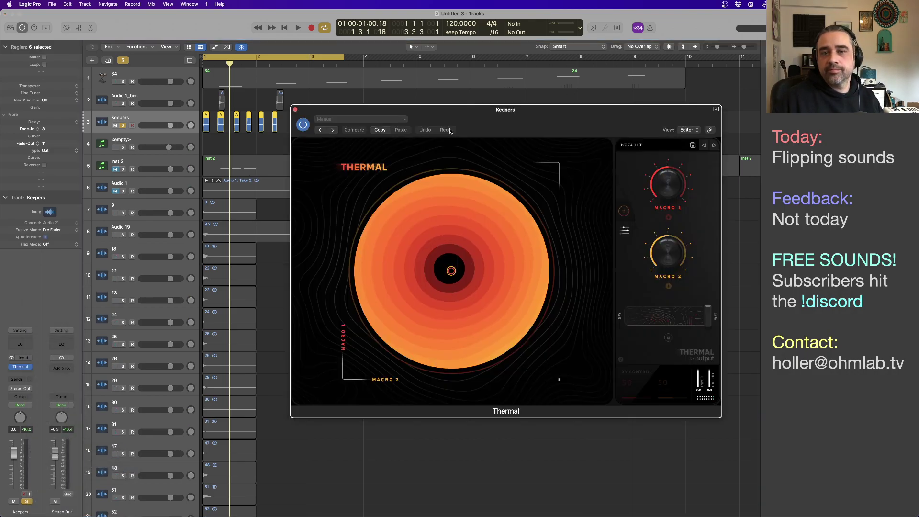
# Load Thermal's Feedback FX preset Parasitic, set dry/wet to about 20 and start playback of the slices
pyautogui.click(656, 145)
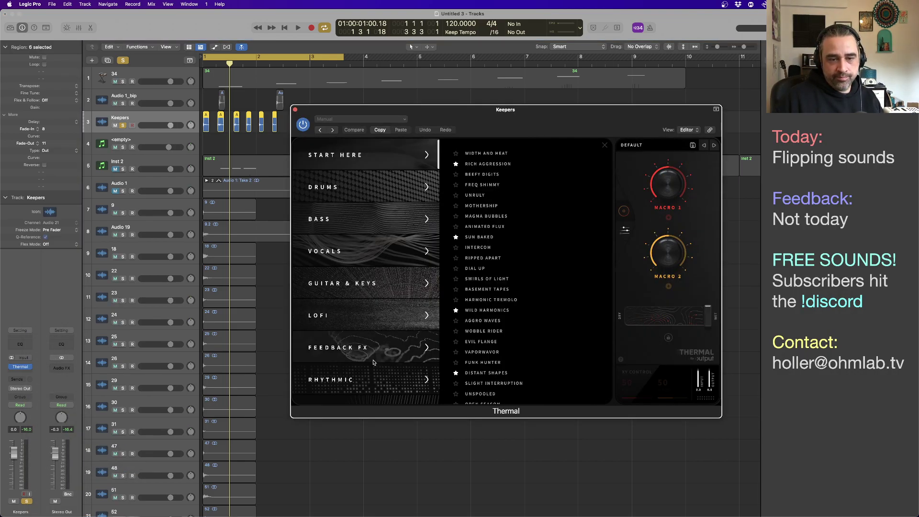
pyautogui.click(356, 347)
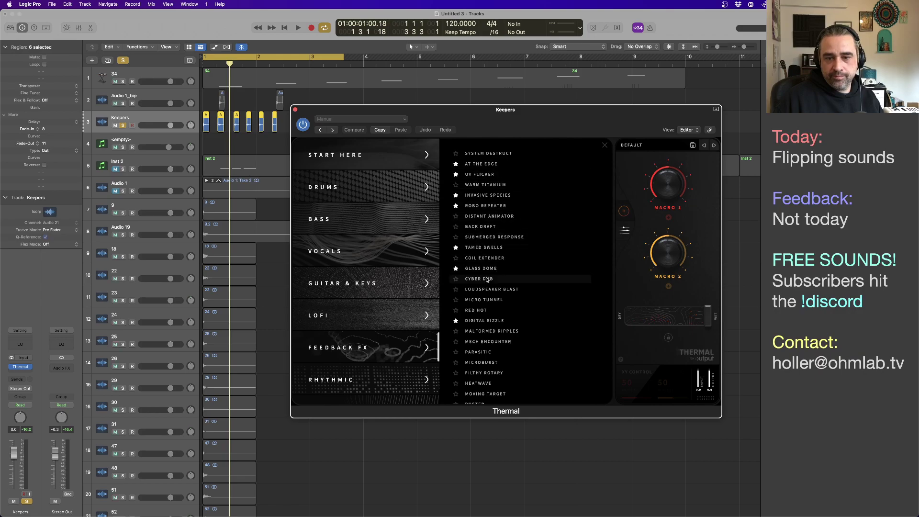
pyautogui.click(512, 352)
pyautogui.moveTo(668, 318); pyautogui.dragTo(646, 317)
pyautogui.press('space')
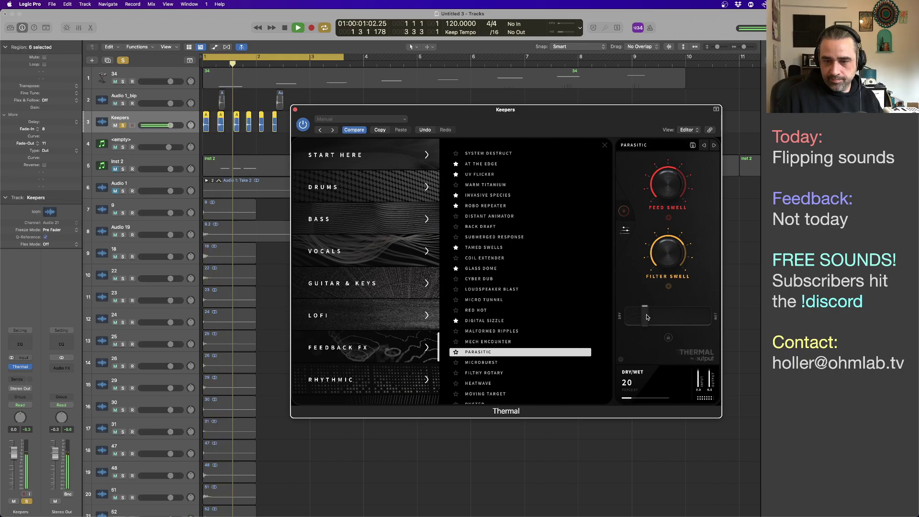
# Fine-tune Thermal's dry/wet to 15 while replaying the Keepers slices
pyautogui.press('space')
pyautogui.press('space')
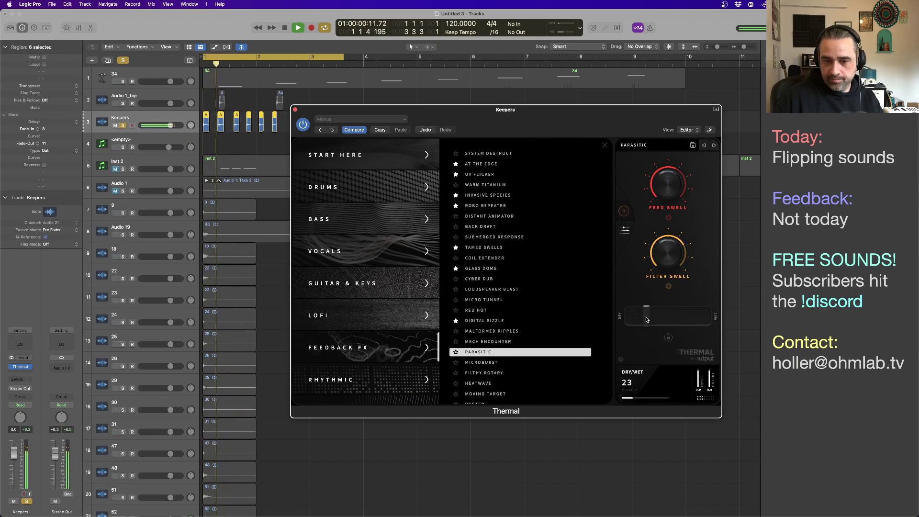
pyautogui.moveTo(647, 320); pyautogui.dragTo(641, 319)
pyautogui.press('space')
pyautogui.press('space')
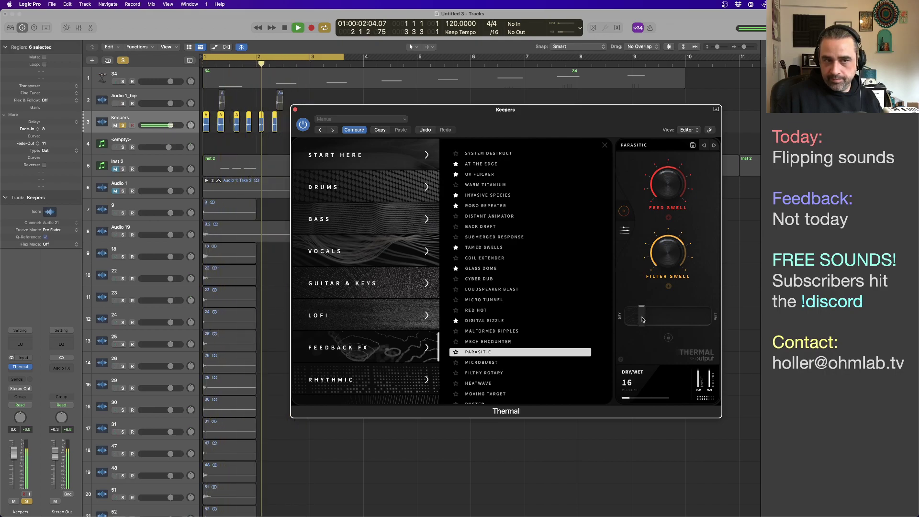
pyautogui.moveTo(642, 319); pyautogui.dragTo(643, 319)
pyautogui.press('space')
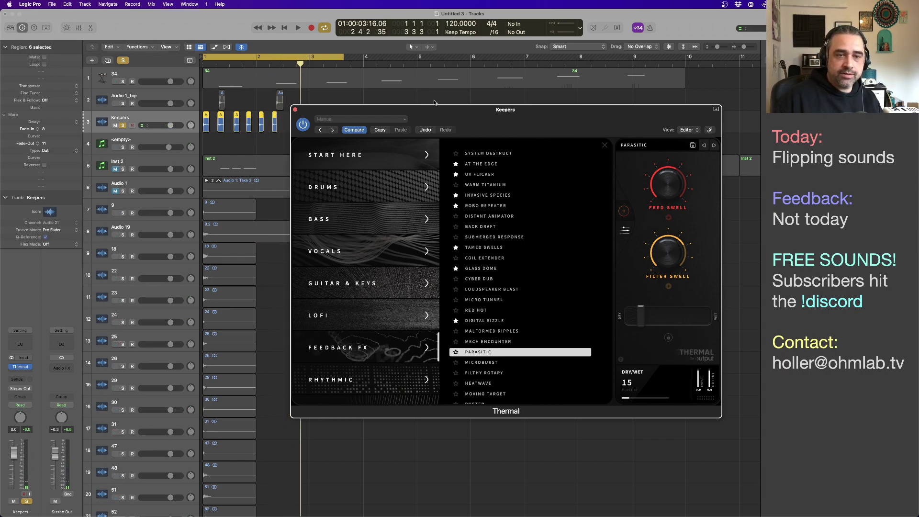
# Close the Thermal window, select the Keepers track's regions and play them from the beginning
pyautogui.click(295, 110)
pyautogui.click(318, 126)
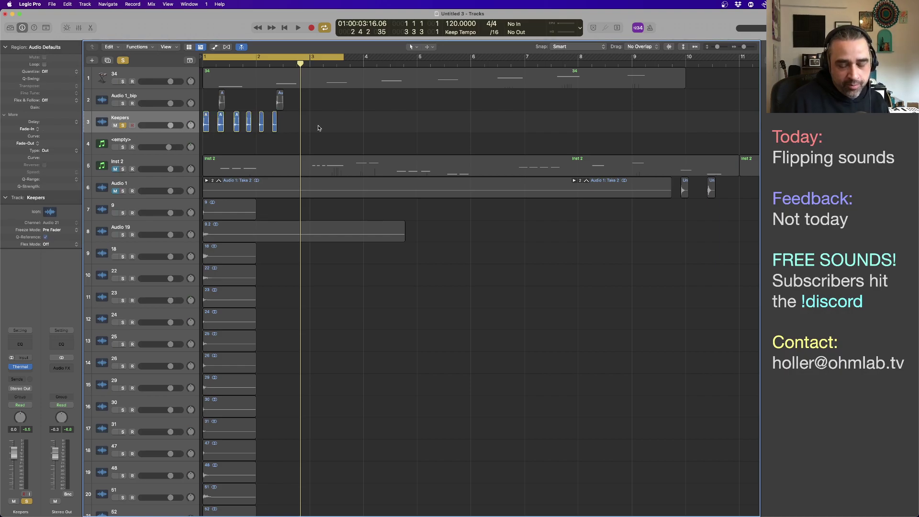
pyautogui.press('Return')
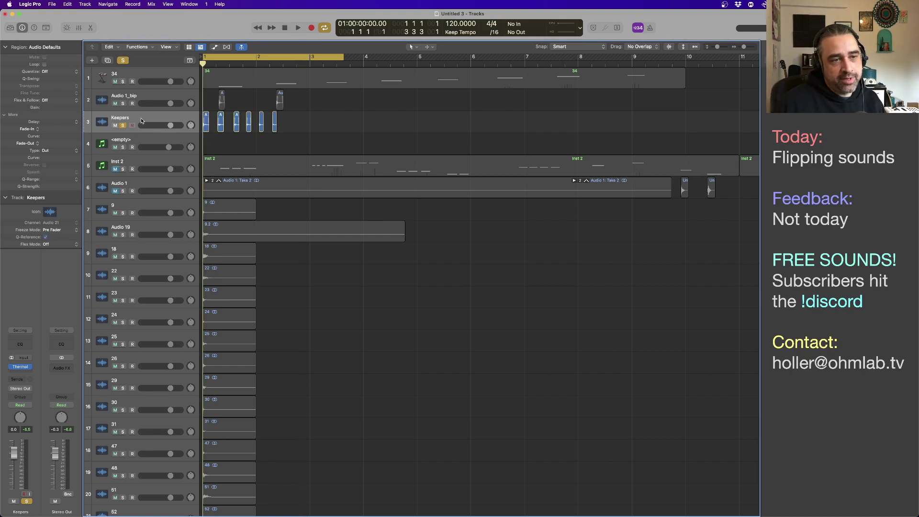
pyautogui.click(141, 118)
pyautogui.press('space')
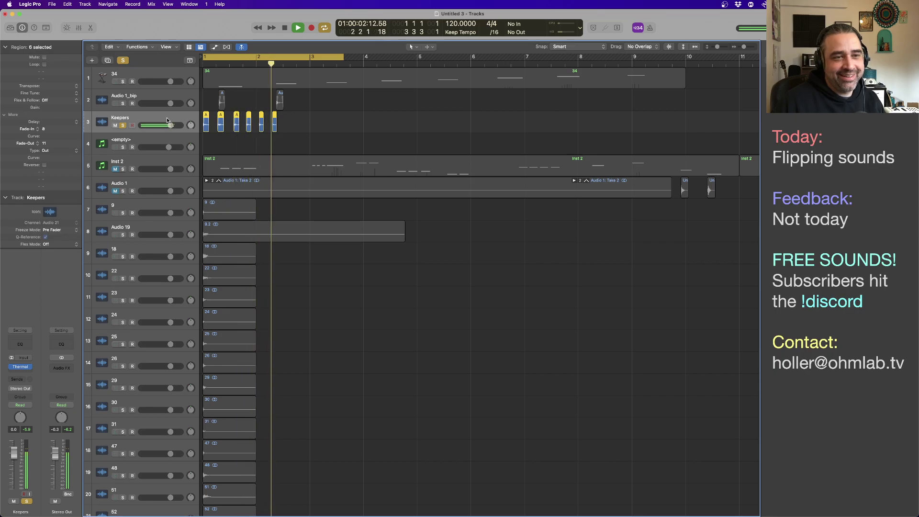
pyautogui.press('space')
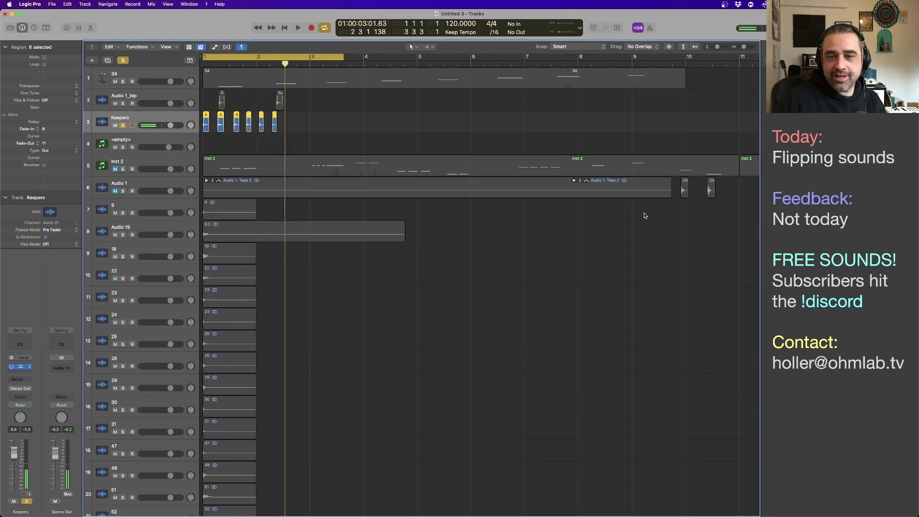
# Reopen Thermal on the Keepers track and show its advanced view with the stage, modulation and XY controls
pyautogui.click(604, 145)
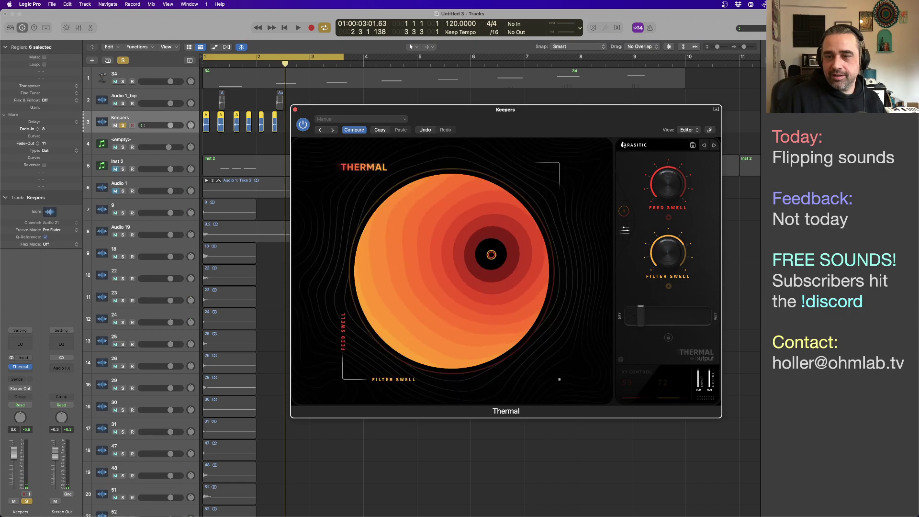
pyautogui.click(624, 230)
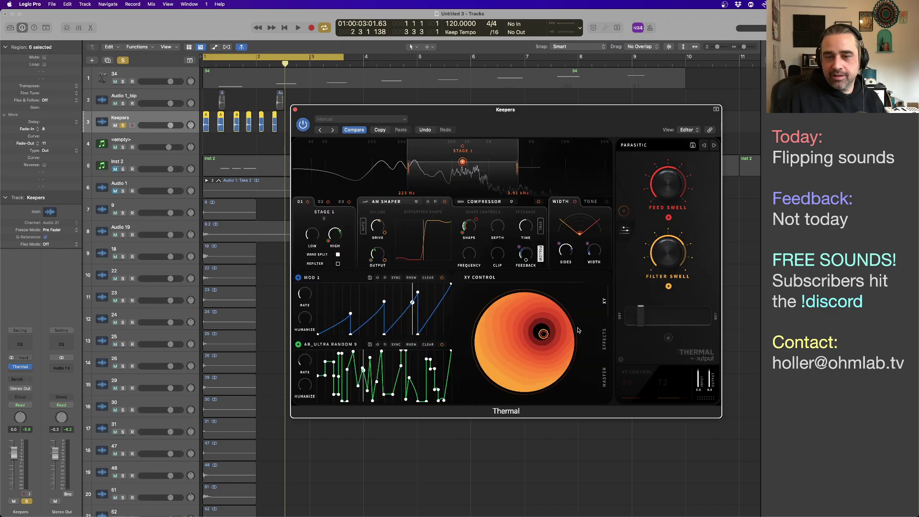
# Show Thermal's effects section and raise the Stereo Delay's HP filter to about 174 Hz
pyautogui.click(605, 345)
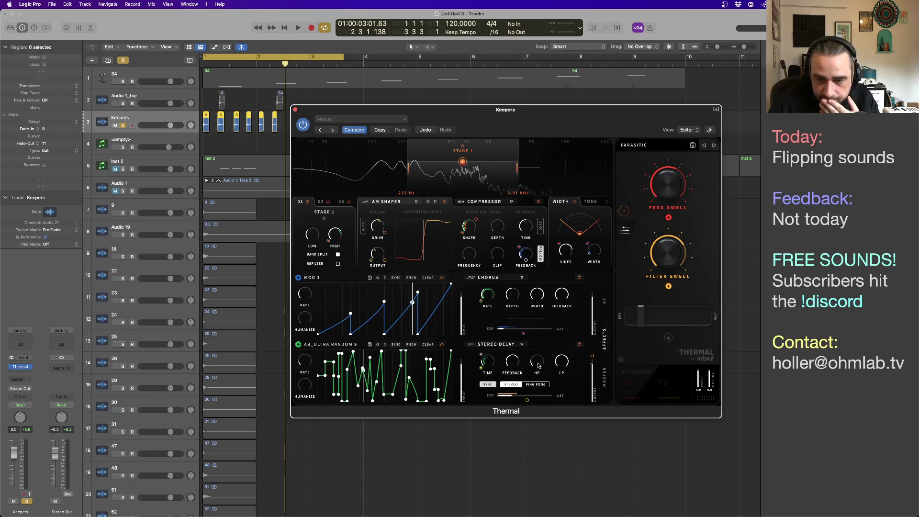
pyautogui.scroll(2, 539, 362)
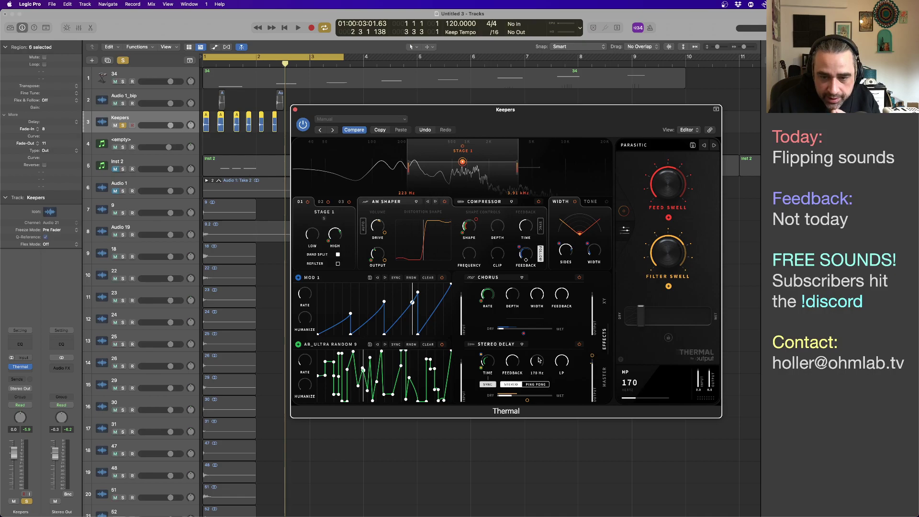
pyautogui.scroll(1, 539, 359)
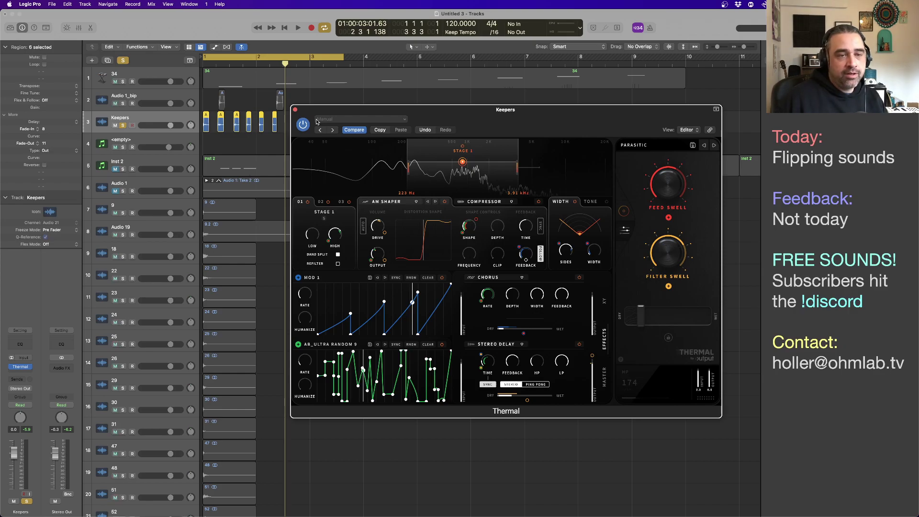
# Play the Keepers slices repeatedly to audition the delay's filtering and its modulation
pyautogui.click(569, 452)
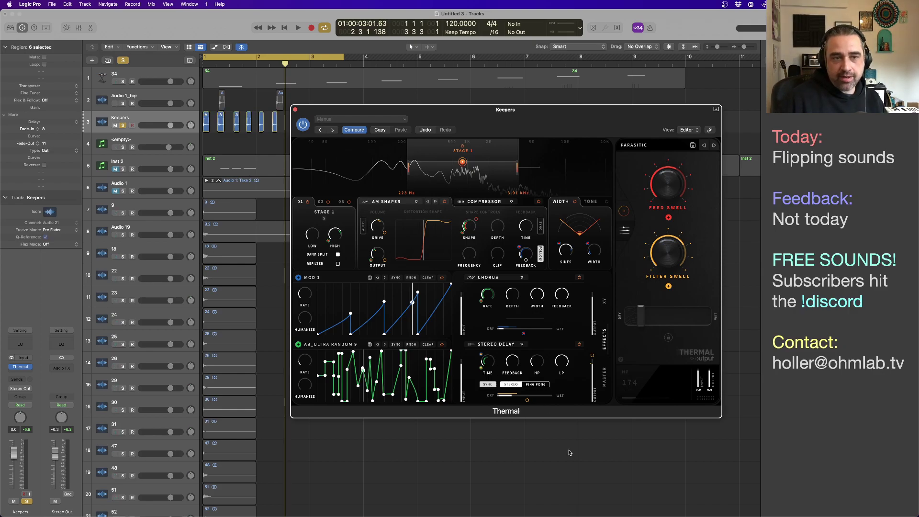
pyautogui.press('space')
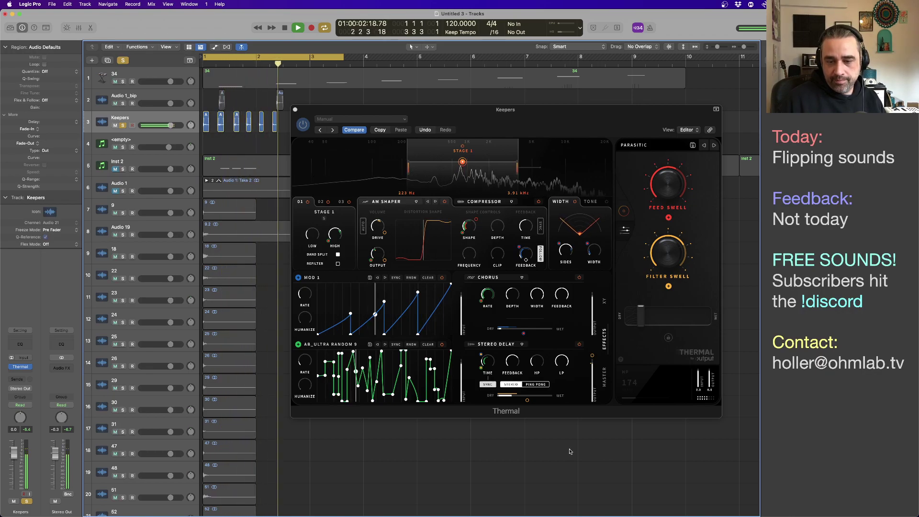
pyautogui.press('space')
pyautogui.click(526, 400)
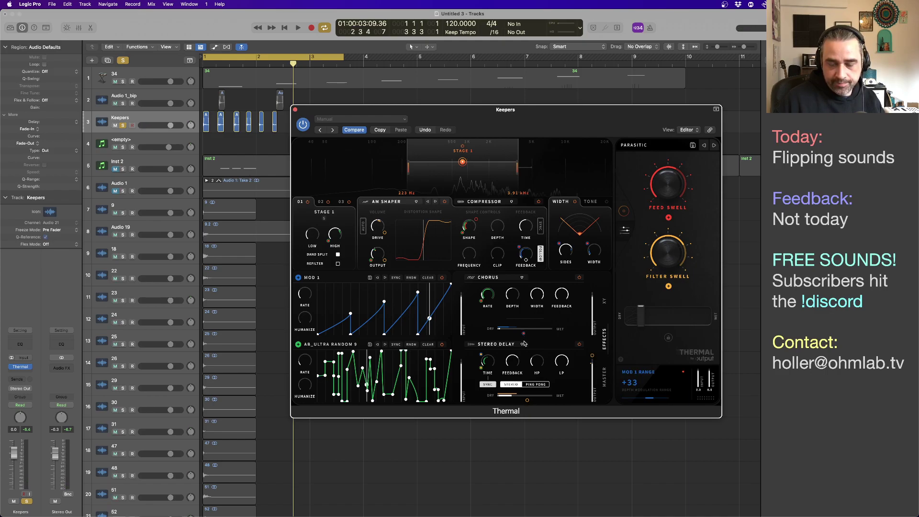
pyautogui.click(514, 450)
pyautogui.press('space')
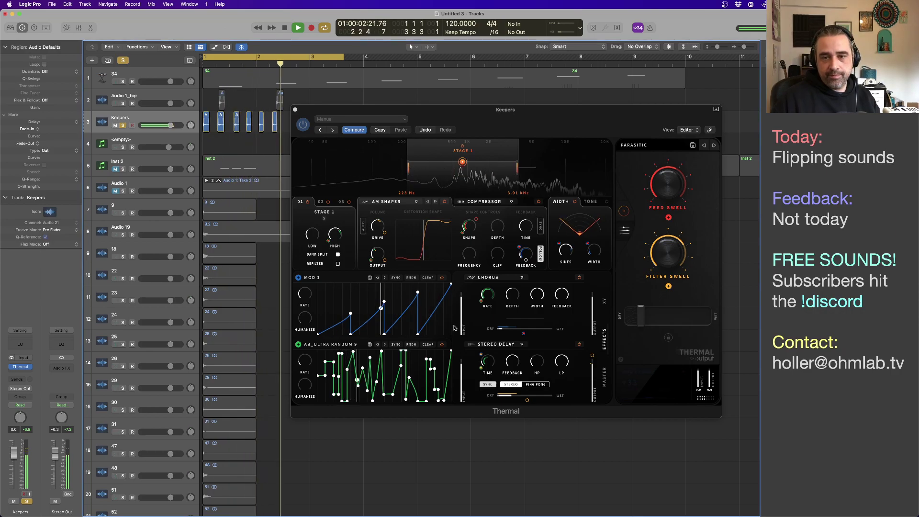
pyautogui.press('space')
# Enable Stage 1's Tone section in Thermal and adjust its High gain to about 1.6 dB during playback
pyautogui.click(591, 202)
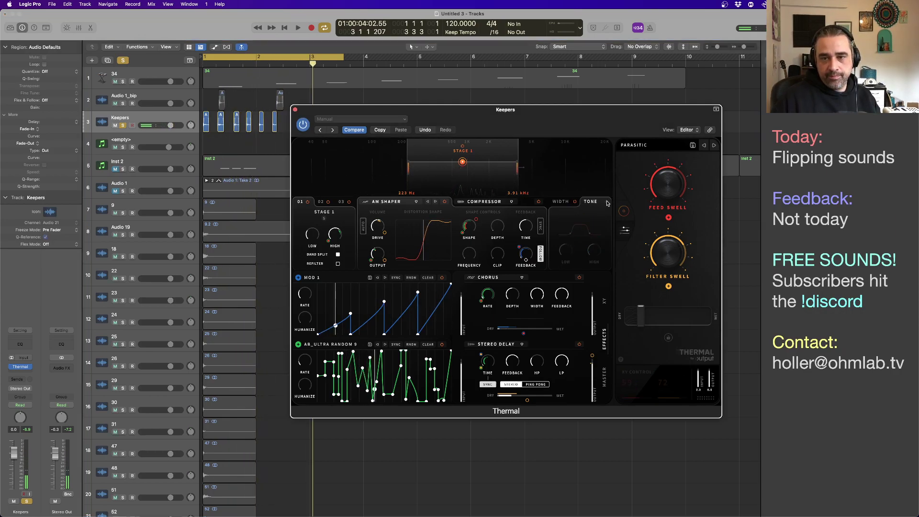
pyautogui.click(606, 201)
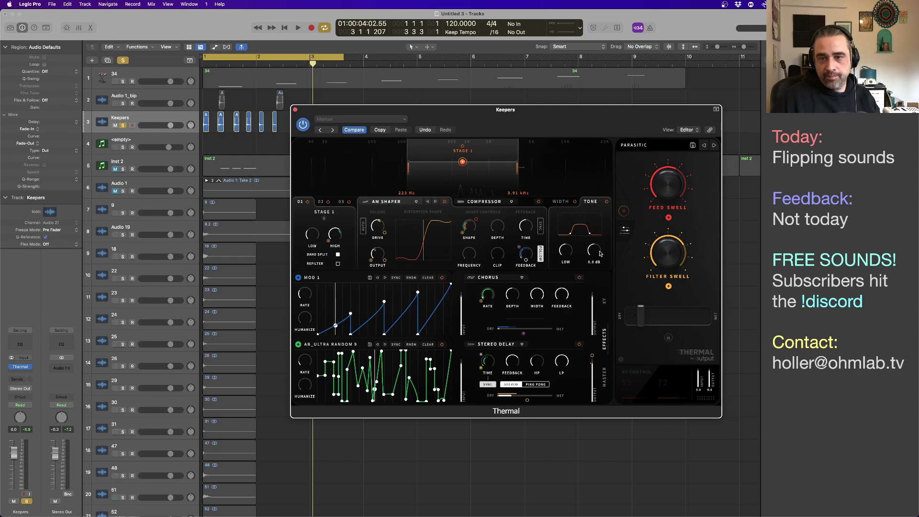
pyautogui.moveTo(599, 254); pyautogui.dragTo(600, 252)
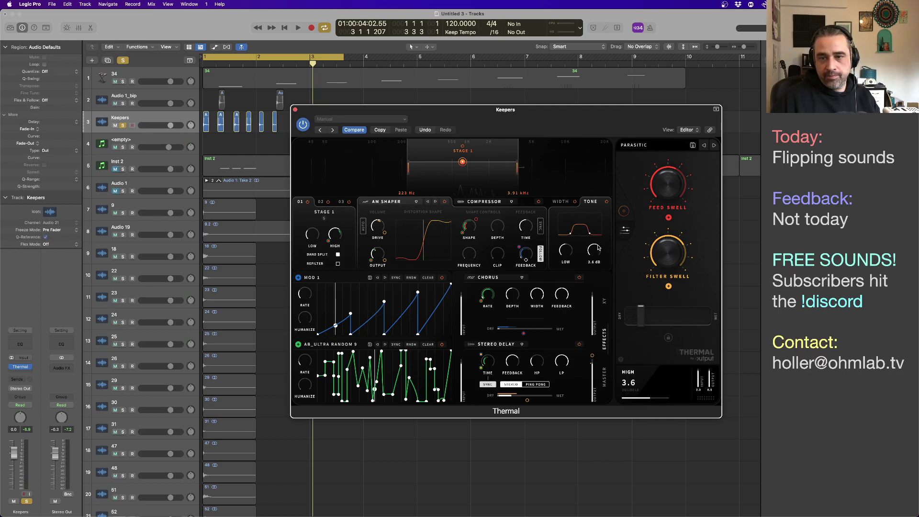
pyautogui.press('space')
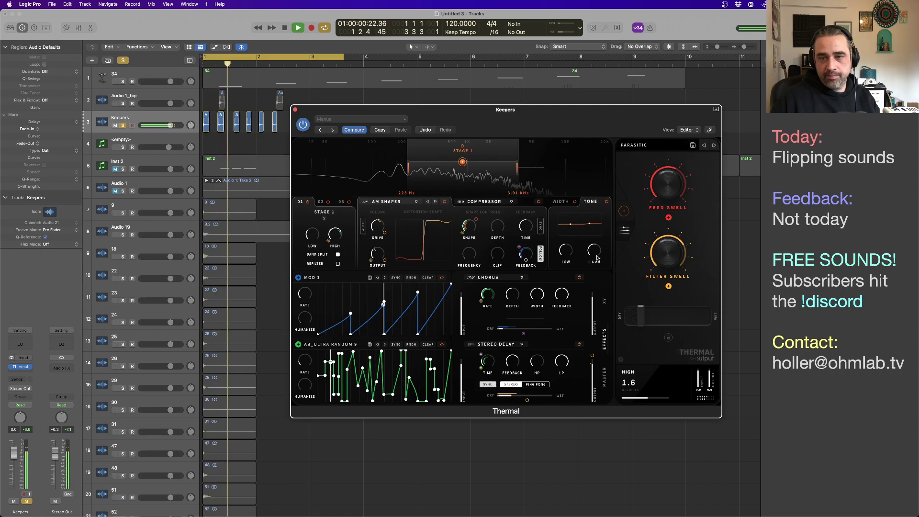
pyautogui.moveTo(596, 256); pyautogui.dragTo(568, 257)
pyautogui.press('space')
# Set Stage 2's Width to 8 percent in Thermal and audition the Keepers slices
pyautogui.click(321, 201)
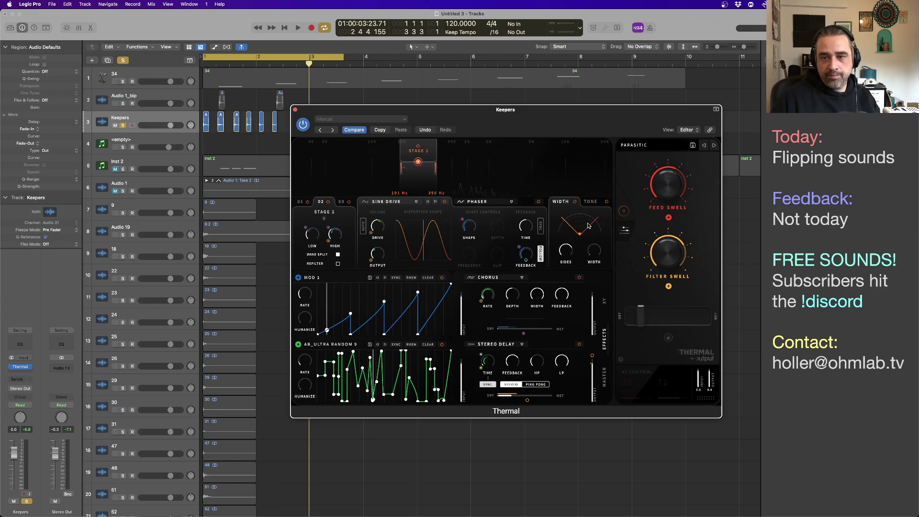
pyautogui.moveTo(567, 255); pyautogui.dragTo(598, 250)
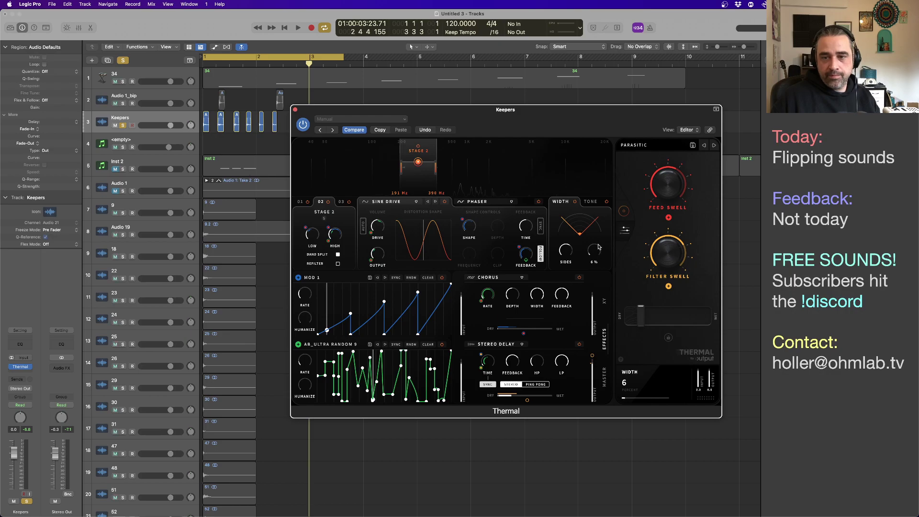
pyautogui.press('space')
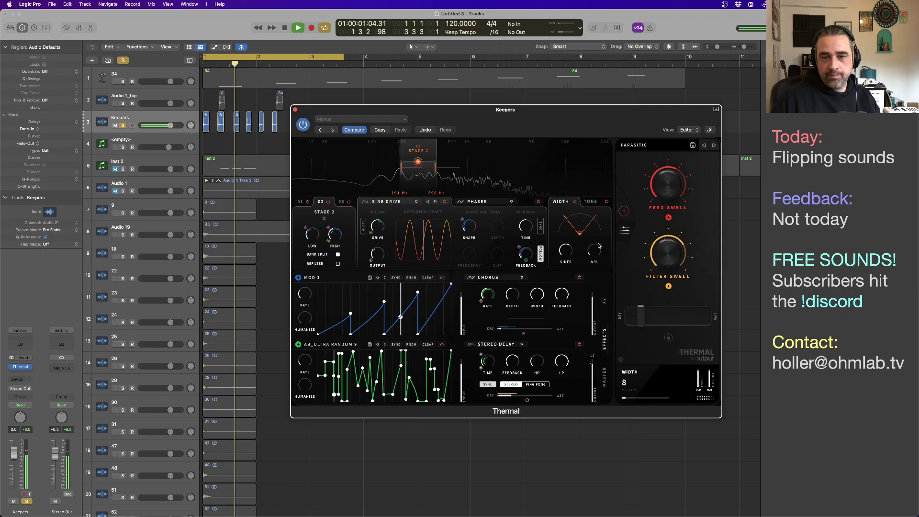
pyautogui.press('space')
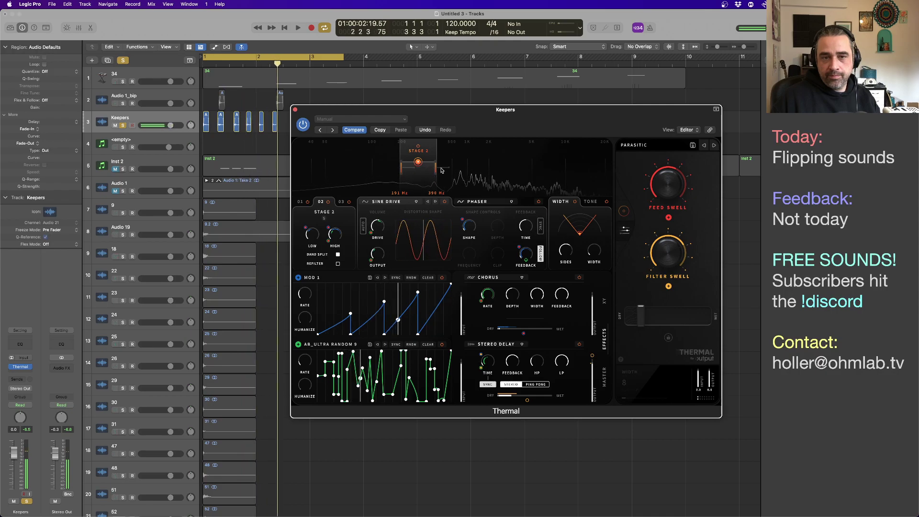
pyautogui.moveTo(428, 152); pyautogui.dragTo(434, 153)
pyautogui.press('space')
pyautogui.press('space')
# For Thermal's Stage 3, set Width to 24 percent, then raise the Tone High gain and set Low to -1.0 dB
pyautogui.click(341, 202)
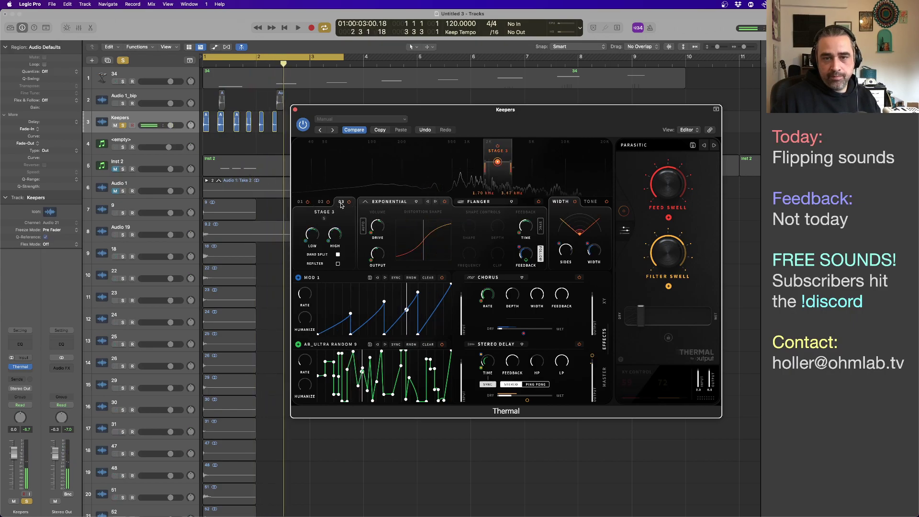
pyautogui.moveTo(594, 253)
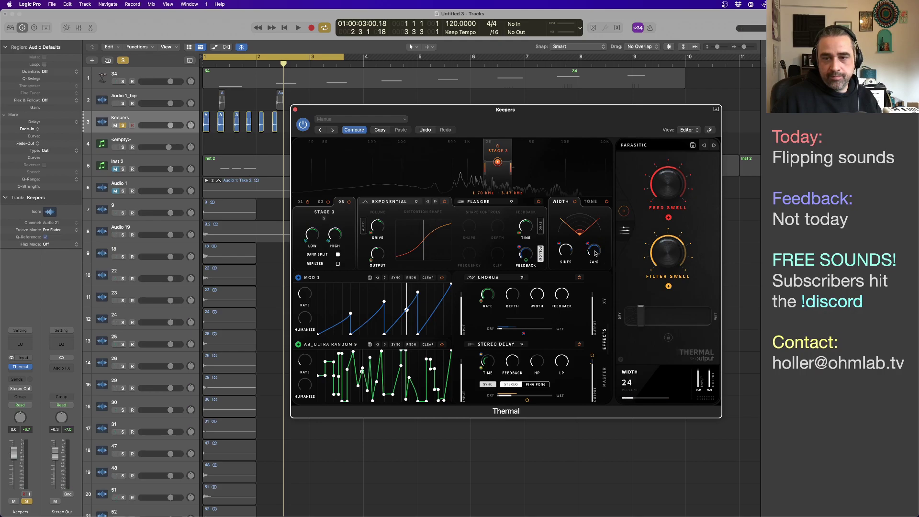
pyautogui.click(591, 201)
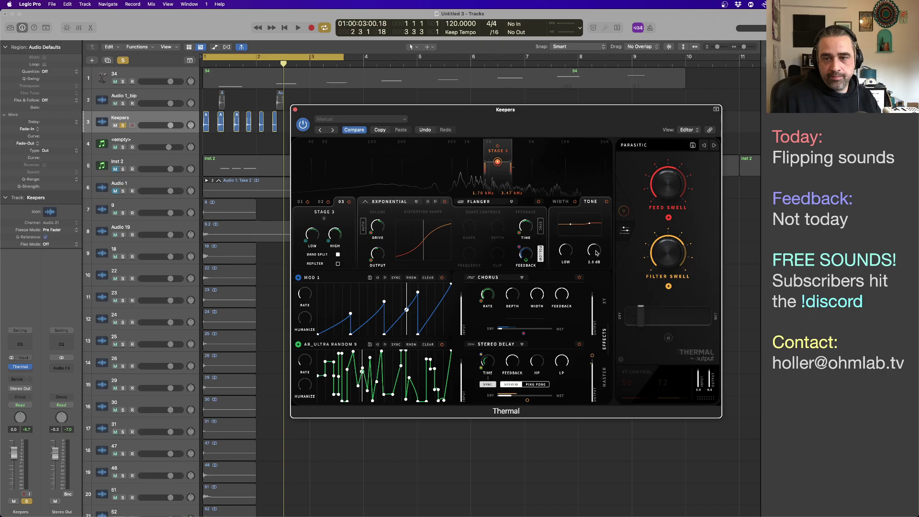
pyautogui.scroll(3, 597, 253)
pyautogui.moveTo(561, 256)
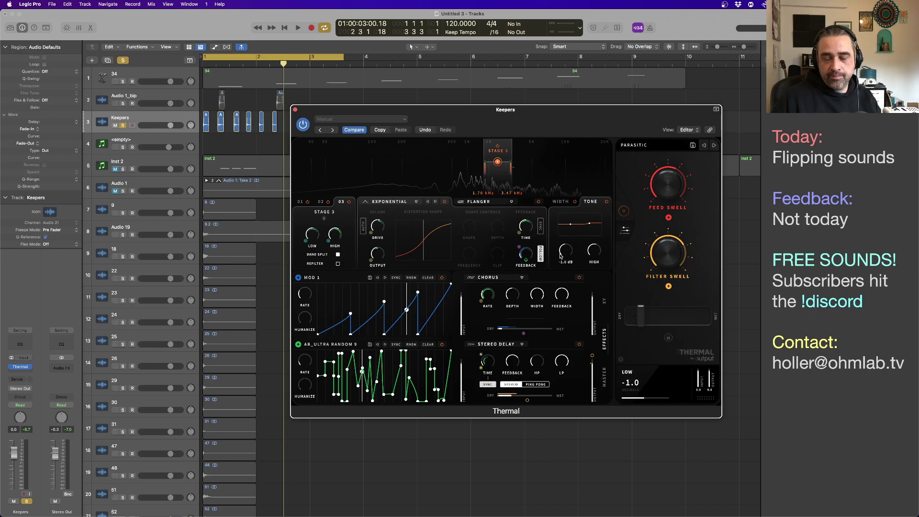
# Replay the Keepers slices and close the Thermal window to hear the adjusted processing
pyautogui.press('space')
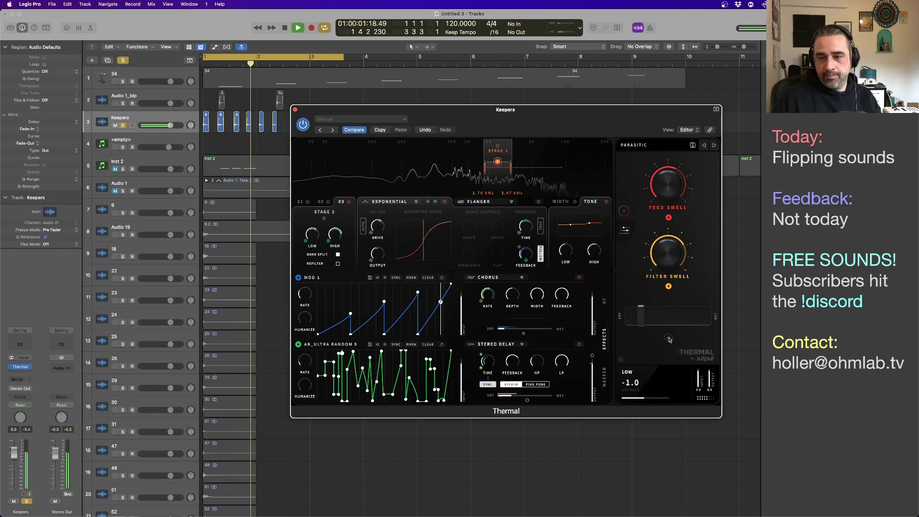
pyautogui.click(295, 110)
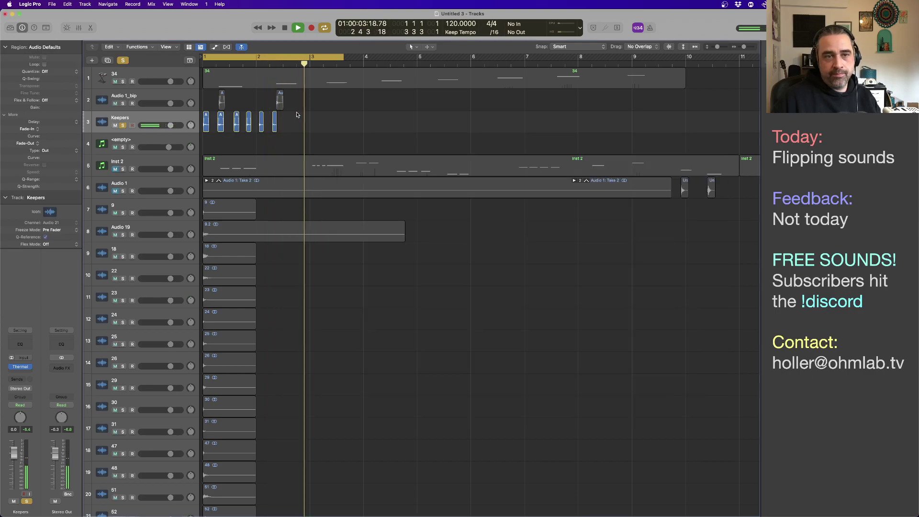
pyautogui.press('space')
pyautogui.press('space')
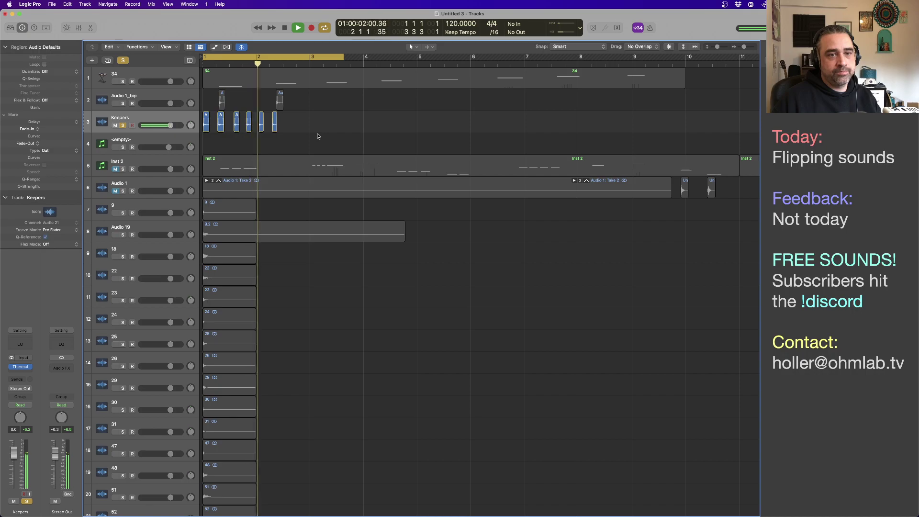
pyautogui.press('space')
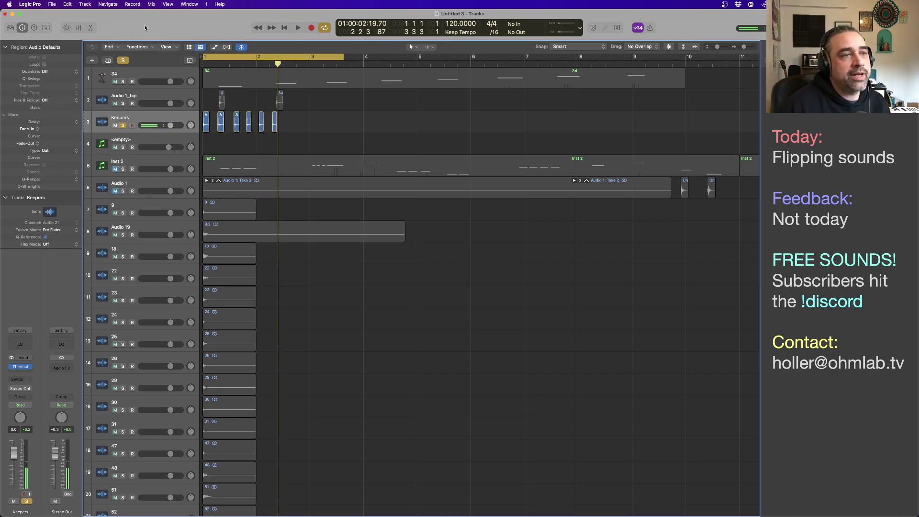
# Start saving the project in the Streams folder inside Logic, naming it 3.28.22_8bit
pyautogui.click(52, 4)
pyautogui.click(60, 73)
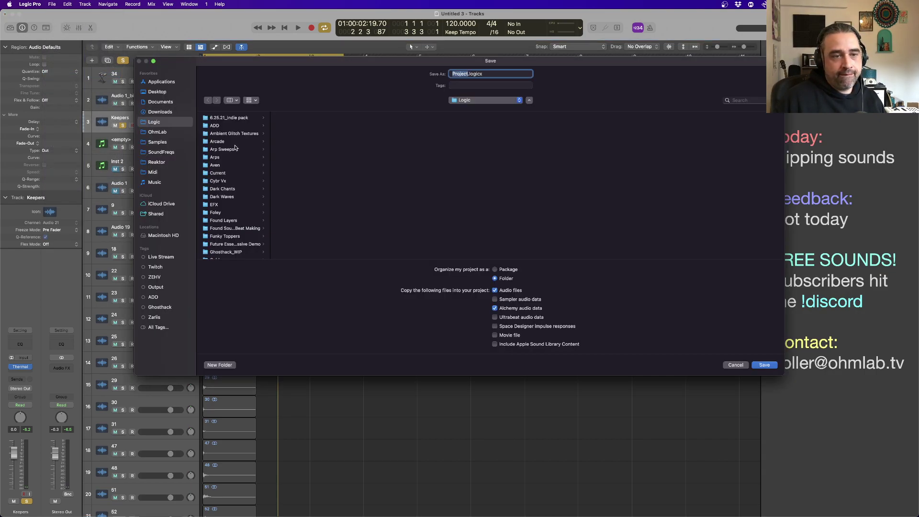
pyautogui.scroll(-10, 236, 153)
pyautogui.click(244, 163)
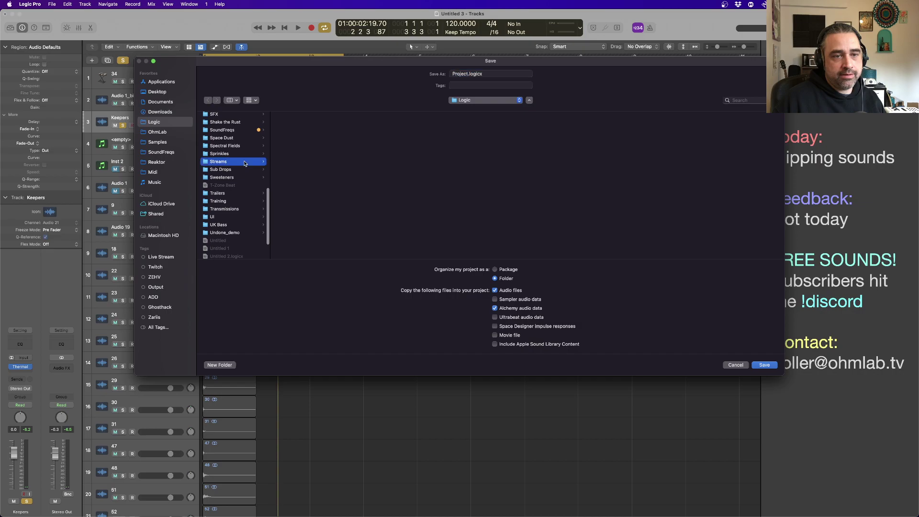
pyautogui.doubleClick(482, 74)
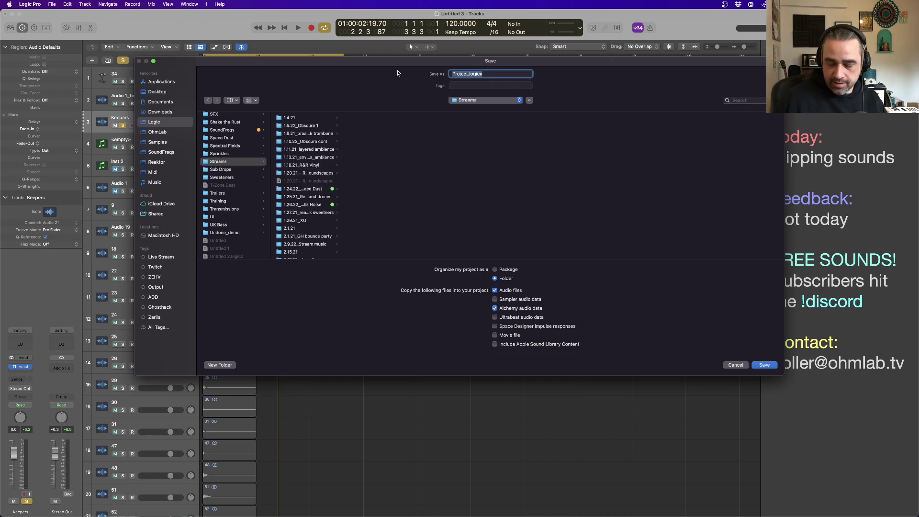
pyautogui.write('3.28.22')
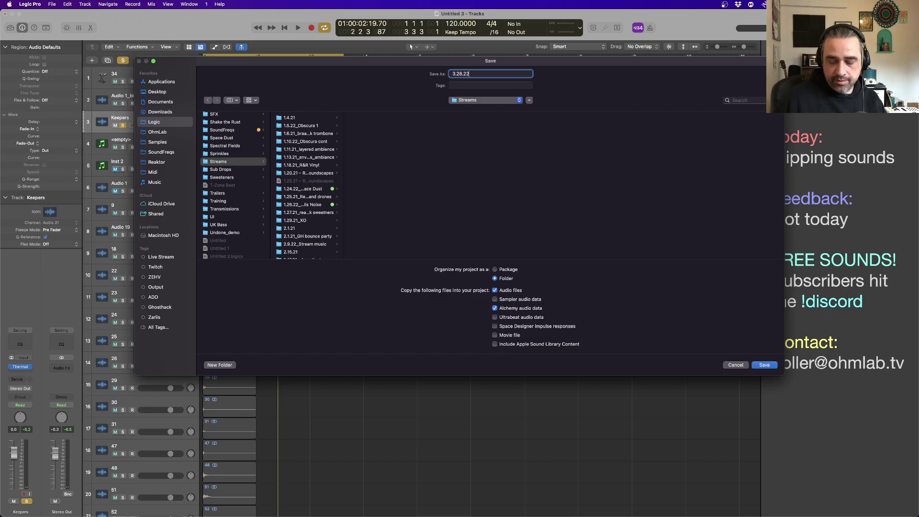
pyautogui.write('_8')
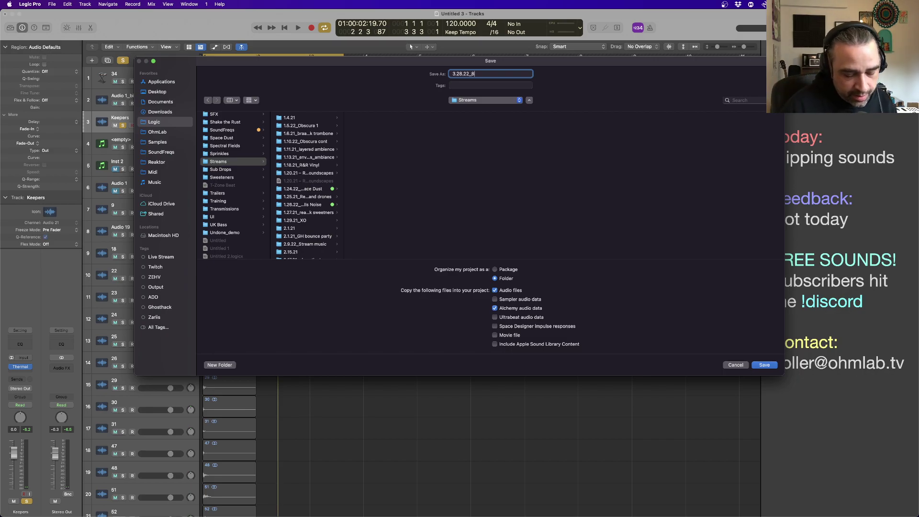
pyautogui.write('bit')
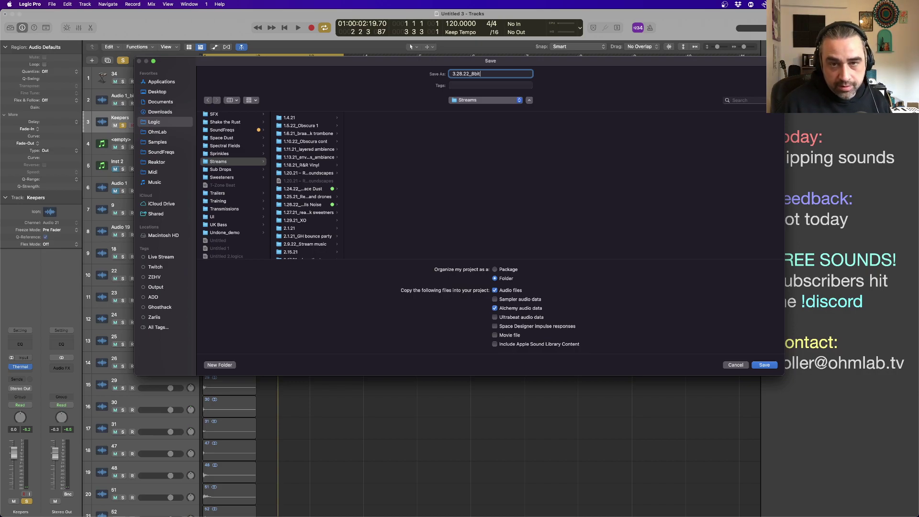
# Assign the ADD tag to the project and save it as a folder
pyautogui.click(457, 84)
pyautogui.click(468, 126)
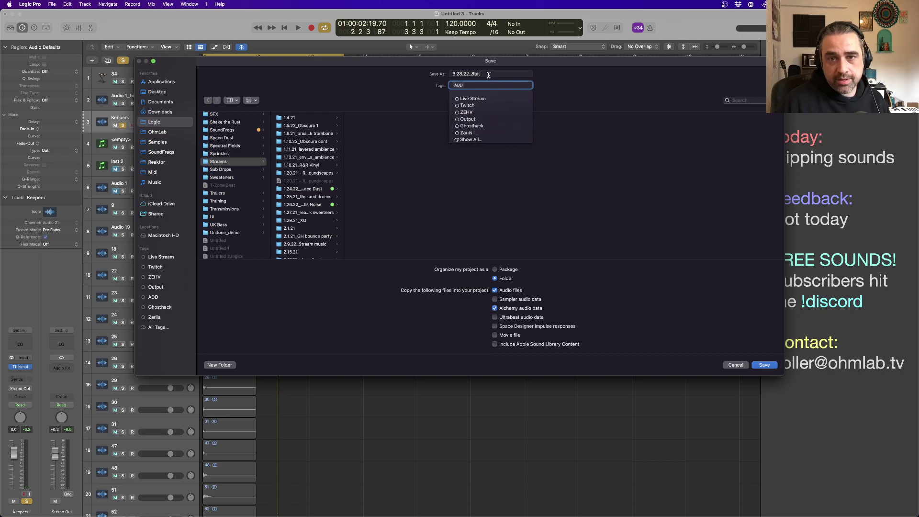
pyautogui.click(488, 75)
pyautogui.click(762, 365)
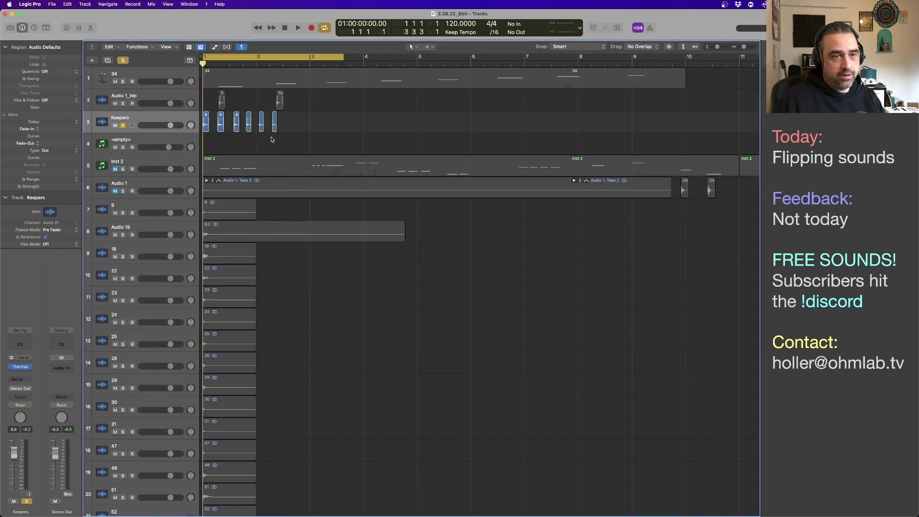
# Play the Keepers slices to hear them once more
pyautogui.press('space')
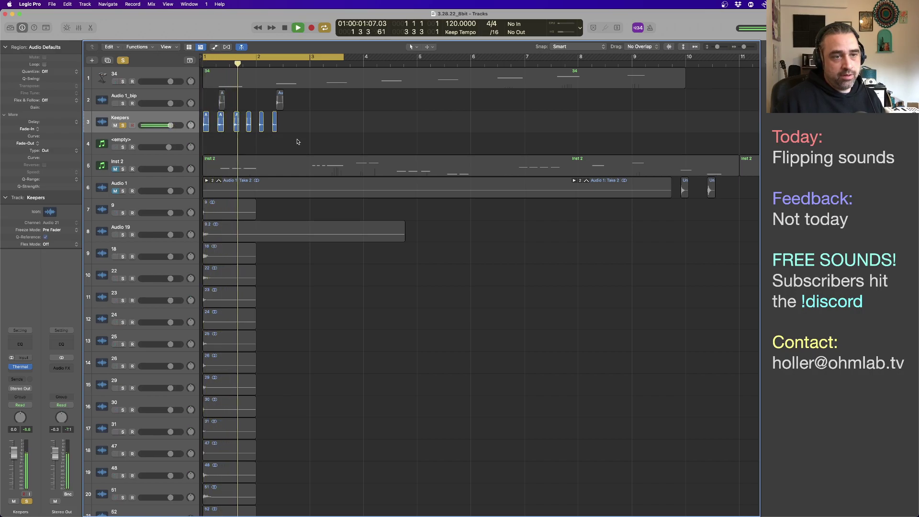
pyautogui.press('space')
pyautogui.moveTo(297, 137); pyautogui.dragTo(226, 128)
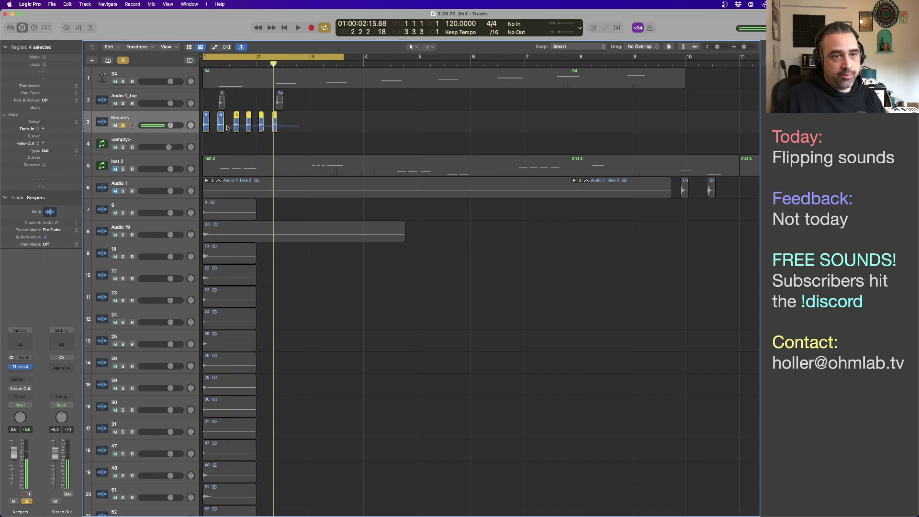
pyautogui.click(296, 129)
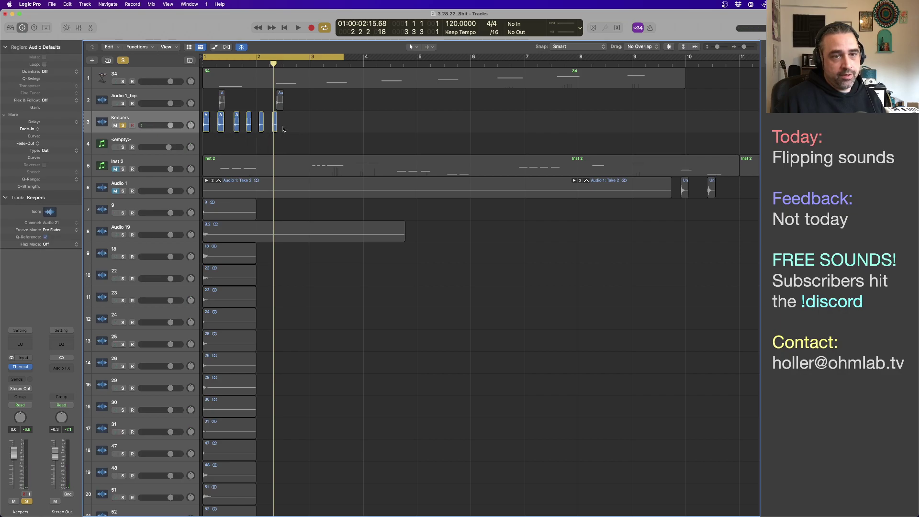
# Temporarily mute the other five Keepers slices to audition the second slice on its own
pyautogui.moveTo(284, 129); pyautogui.dragTo(217, 127)
pyautogui.hotkey('ctrl', 'm')
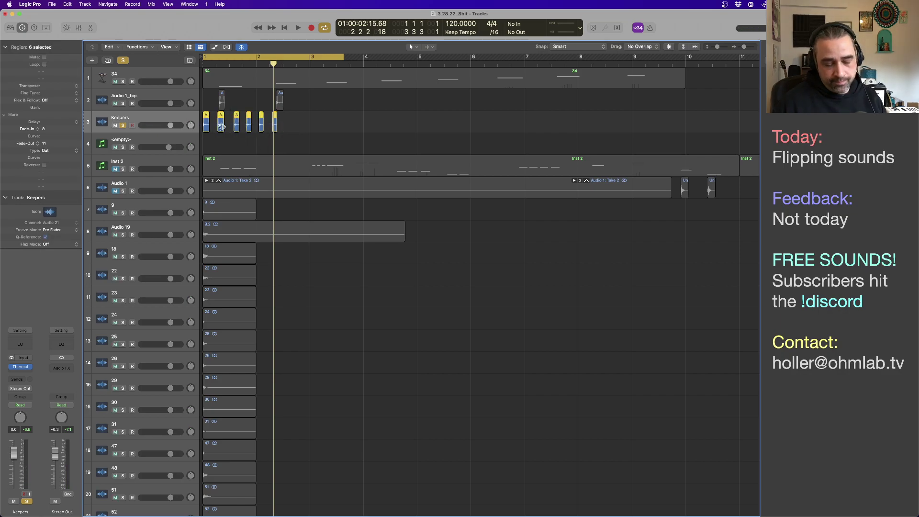
pyautogui.click(221, 127)
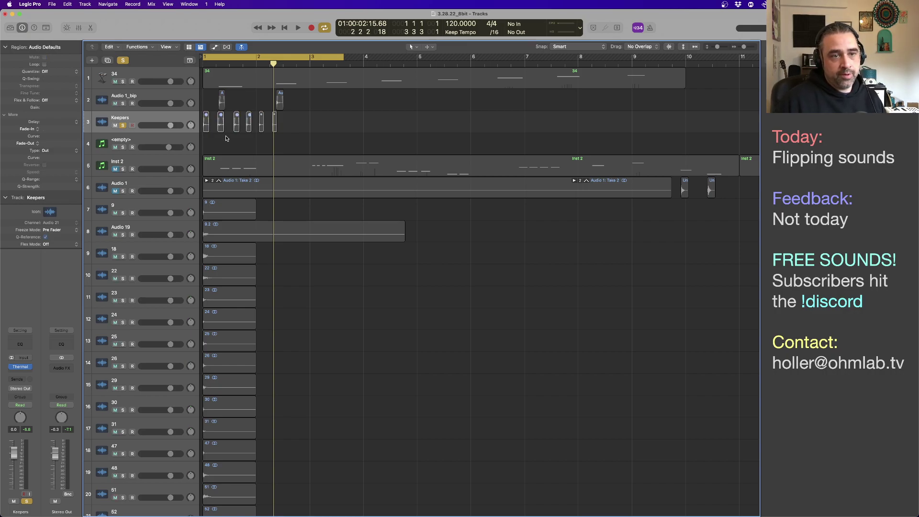
pyautogui.press('space')
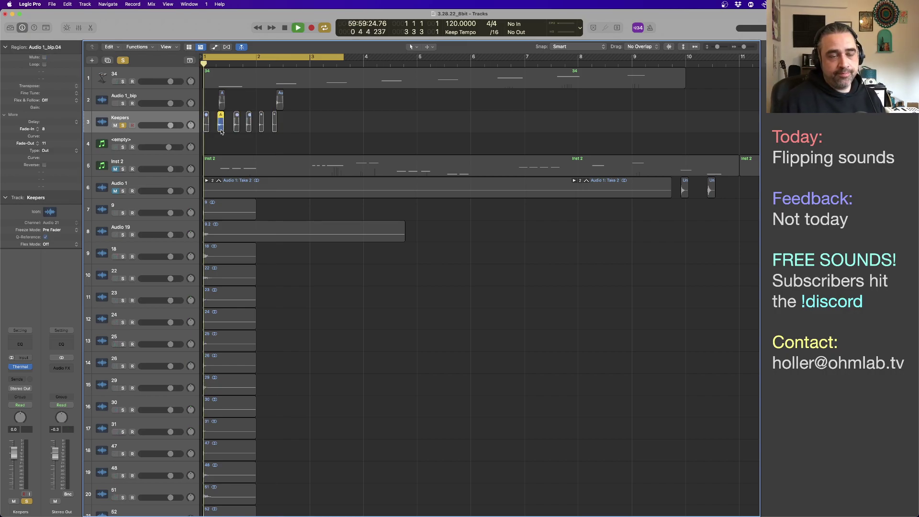
pyautogui.click(171, 119)
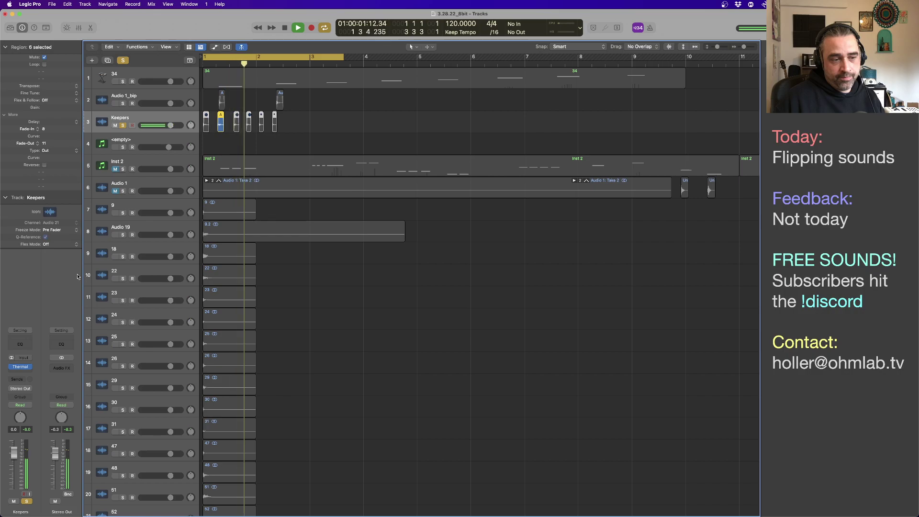
pyautogui.press('space')
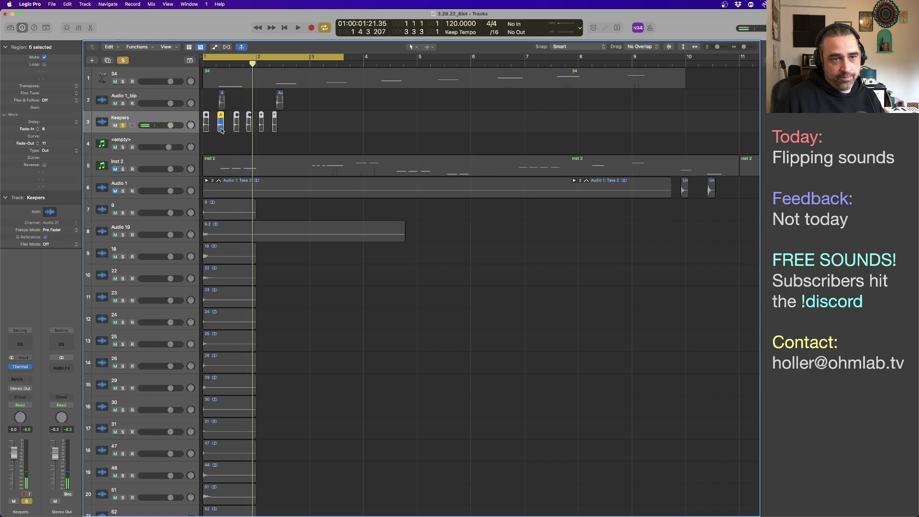
pyautogui.click(220, 130)
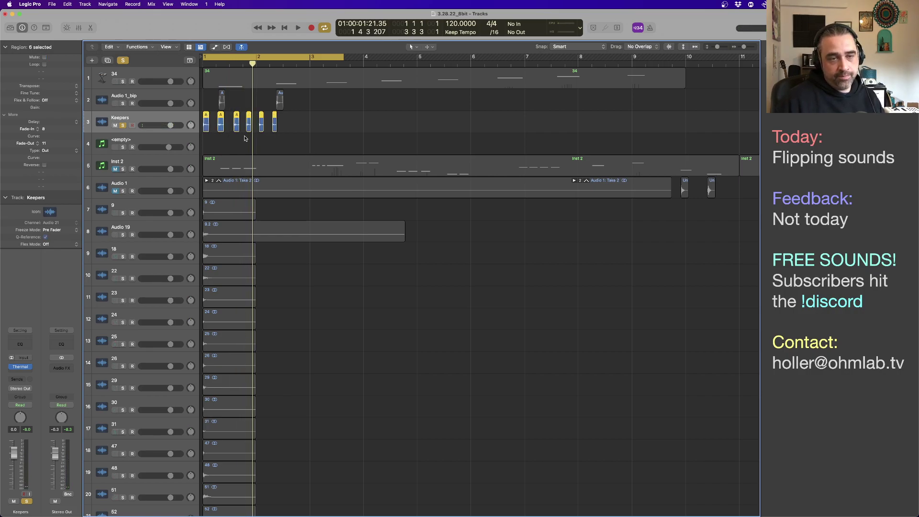
# Replay all six Keepers slices, repeating the section just after bar 2
pyautogui.press('space')
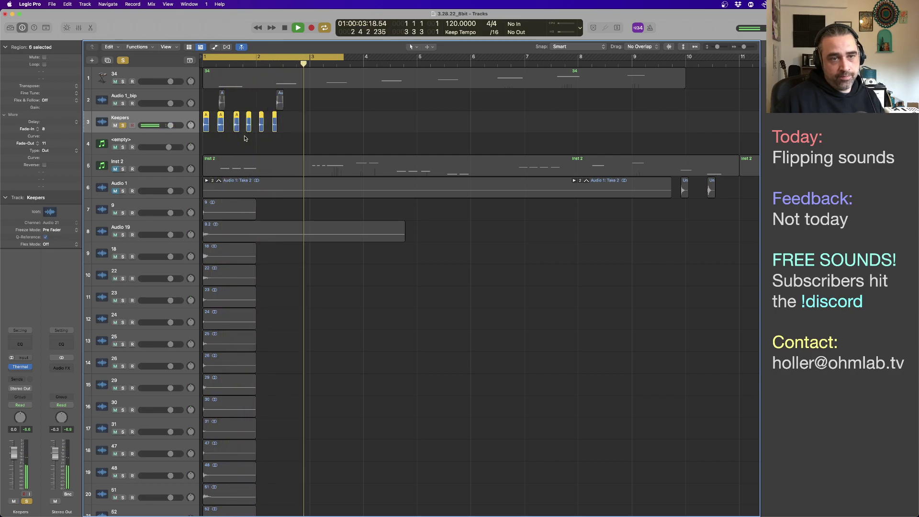
pyautogui.click(268, 64)
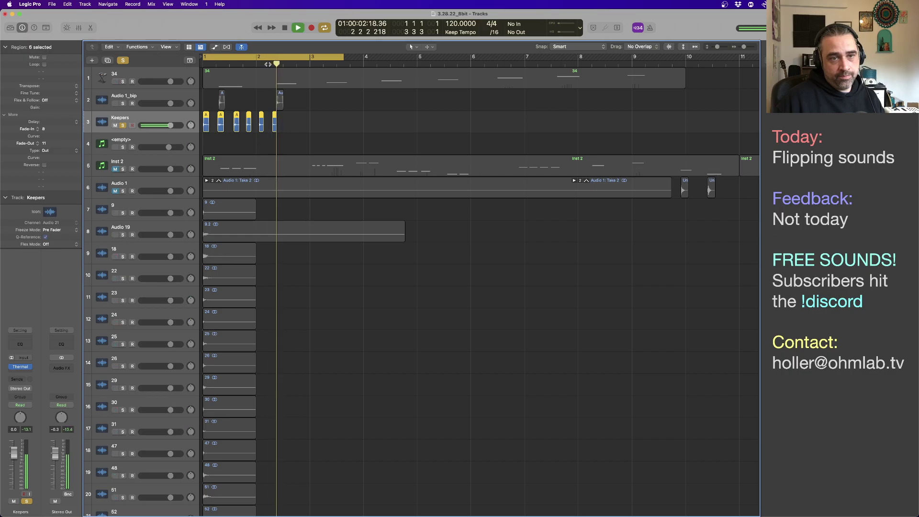
pyautogui.click(268, 64)
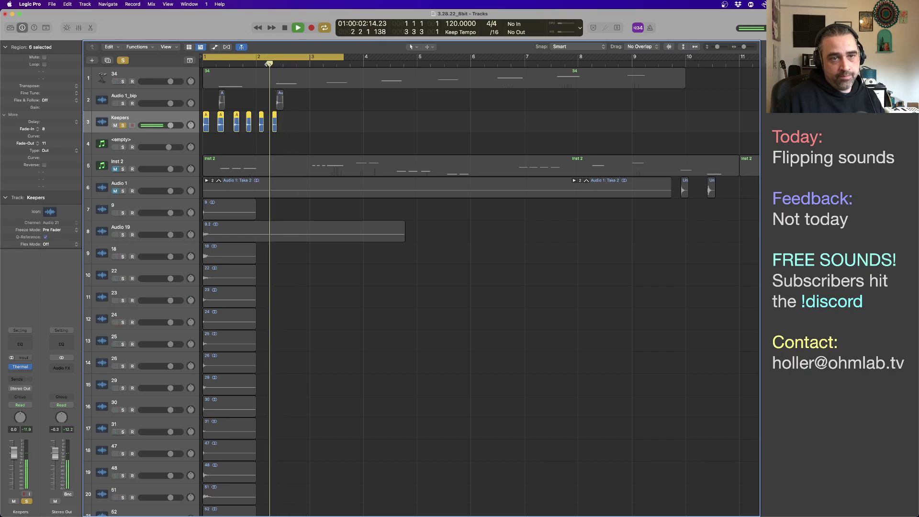
pyautogui.press('space')
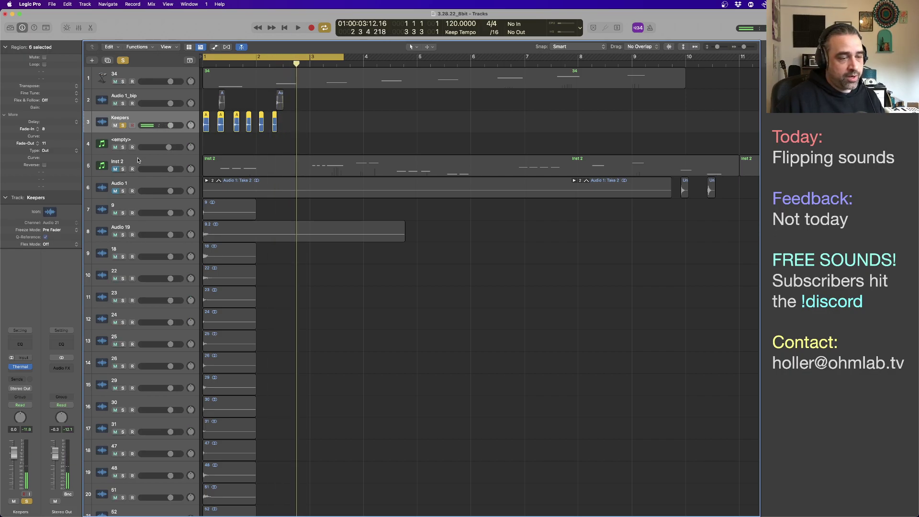
# Insert the stereo Native Instruments Supercharger GT after Thermal on the Keepers track and place its window clear of the slices
pyautogui.click(20, 374)
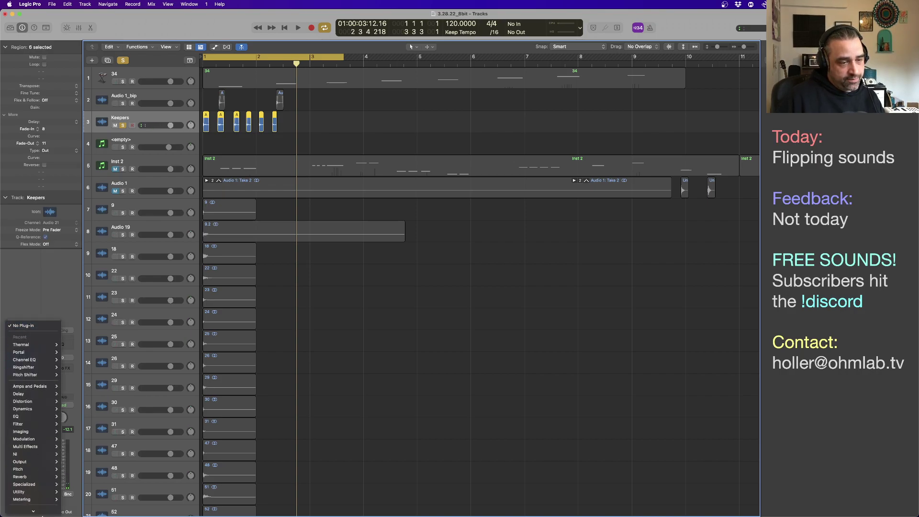
pyautogui.moveTo(39, 512)
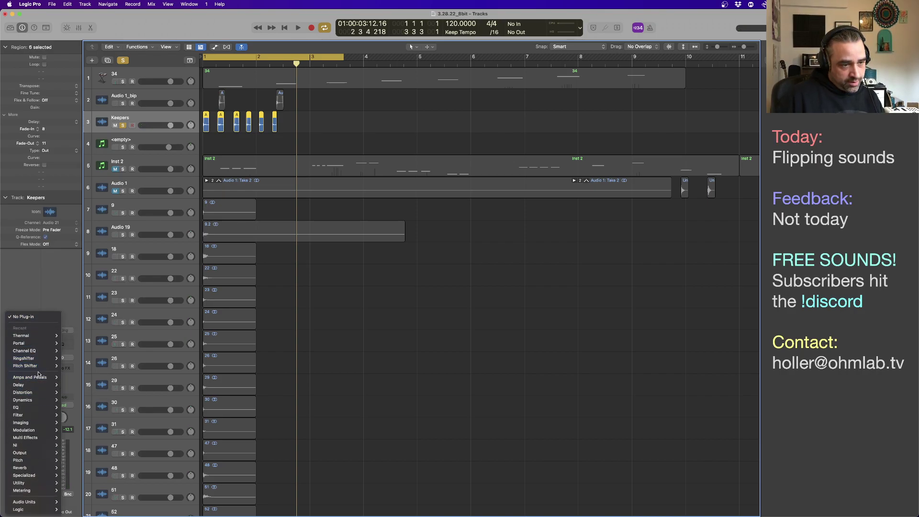
pyautogui.moveTo(39, 394)
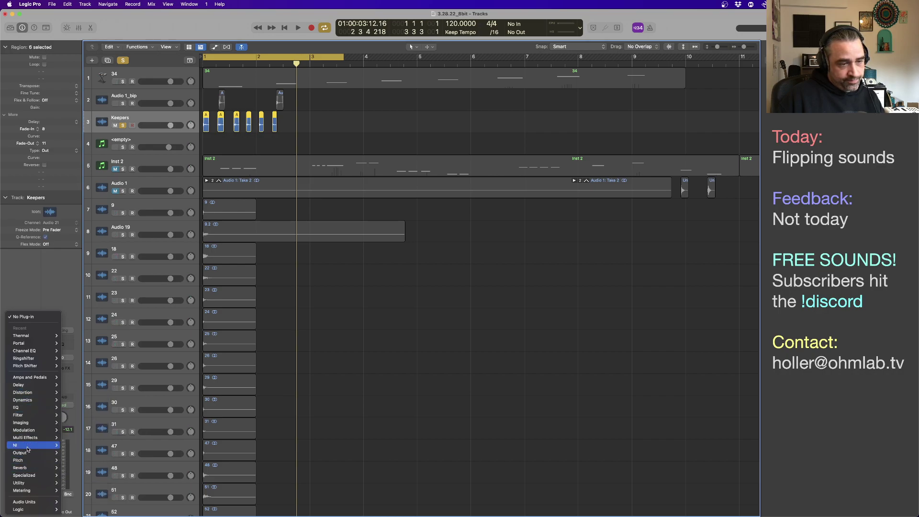
pyautogui.moveTo(27, 449)
pyautogui.moveTo(86, 472)
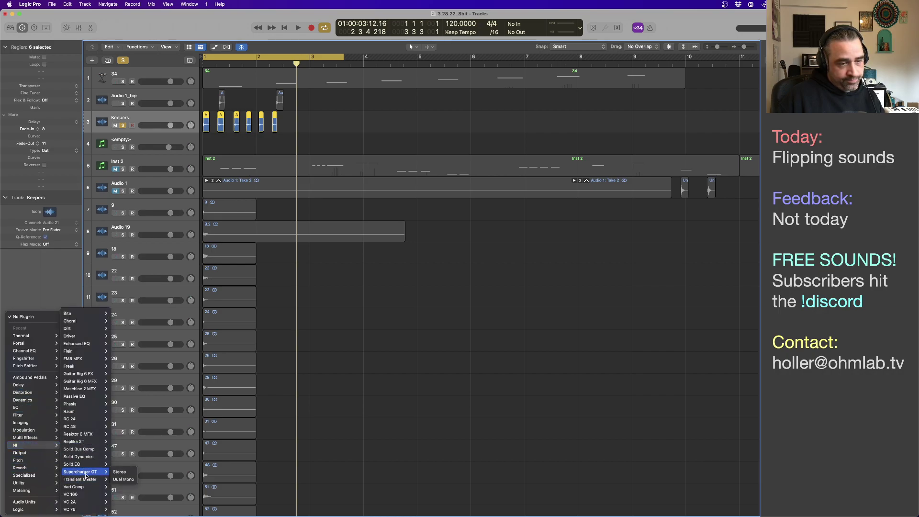
pyautogui.click(120, 472)
pyautogui.moveTo(441, 113); pyautogui.dragTo(388, 194)
# In Supercharger GT, adjust Saturation, switch the Character mode to Bright and raise Compress slightly
pyautogui.moveTo(309, 236); pyautogui.dragTo(309, 231)
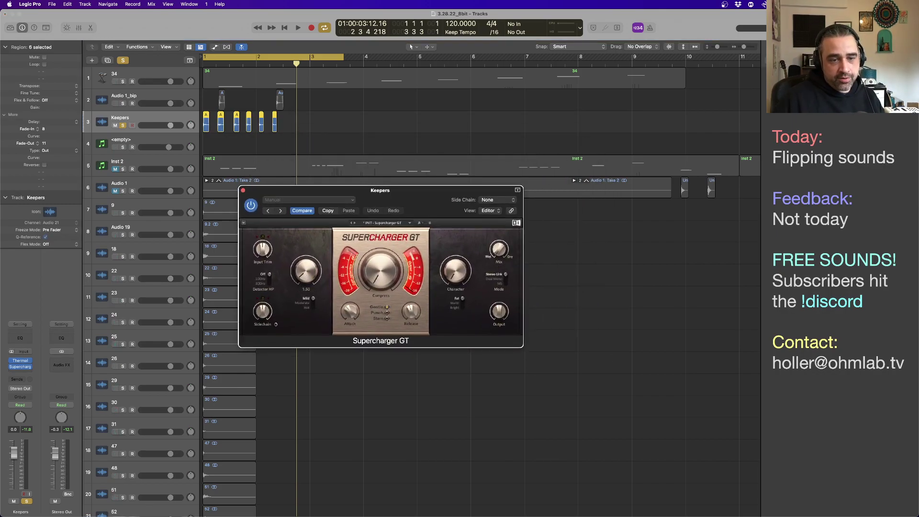
pyautogui.moveTo(306, 271); pyautogui.dragTo(305, 270)
pyautogui.click(463, 309)
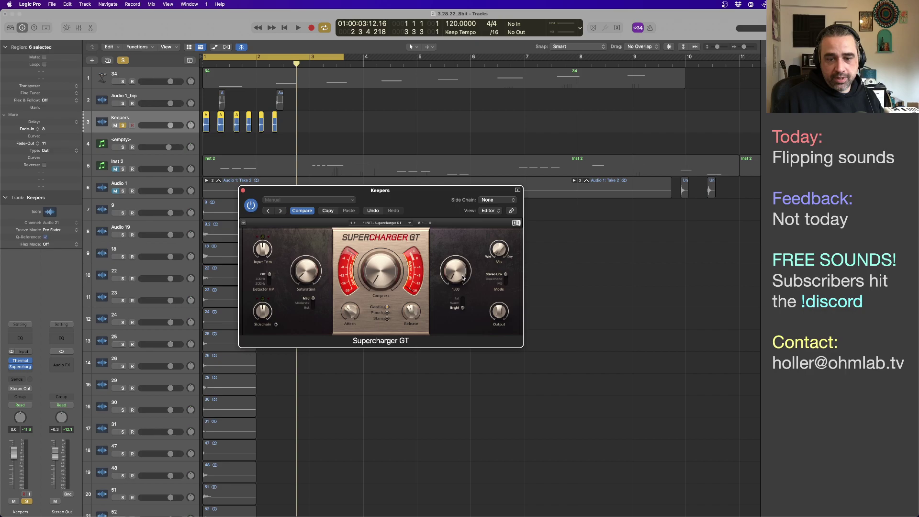
pyautogui.moveTo(387, 277); pyautogui.dragTo(387, 268)
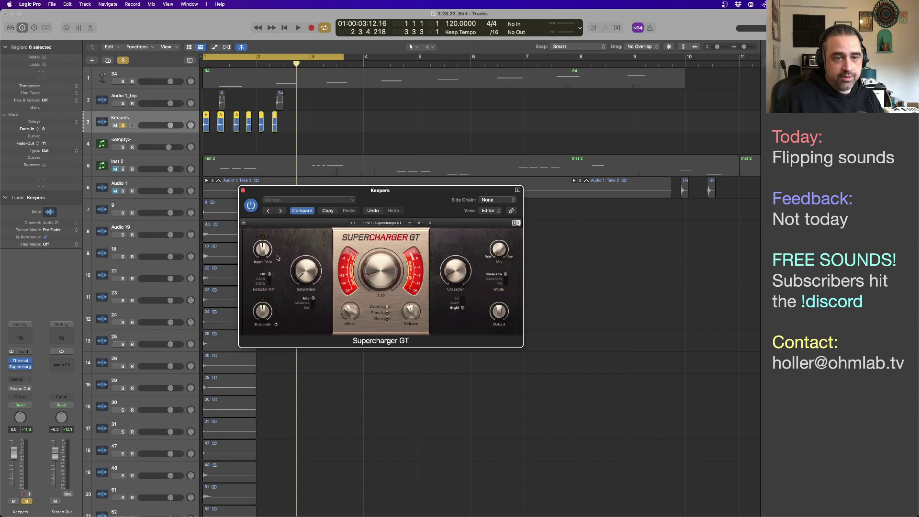
# Audition the Keepers slices through Supercharger GT while raising its Output level
pyautogui.press('space')
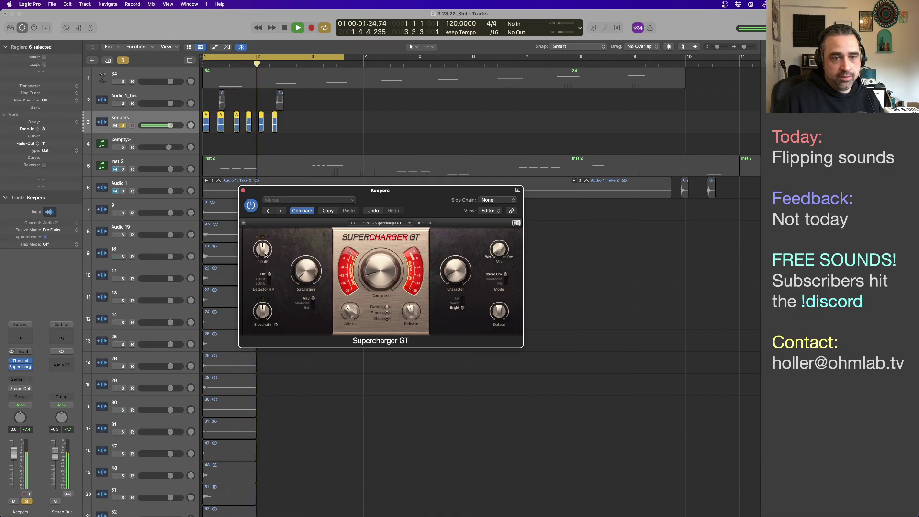
pyautogui.press('space')
pyautogui.press('space')
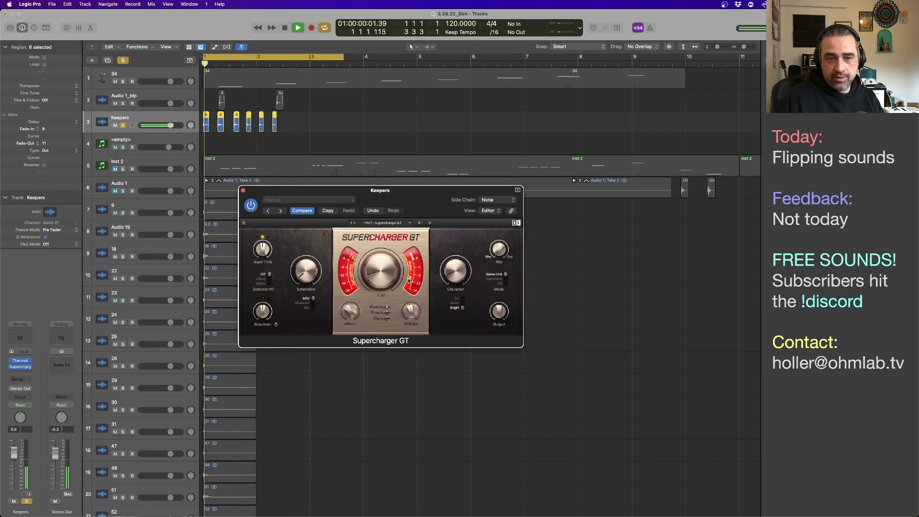
pyautogui.moveTo(499, 311); pyautogui.dragTo(499, 316)
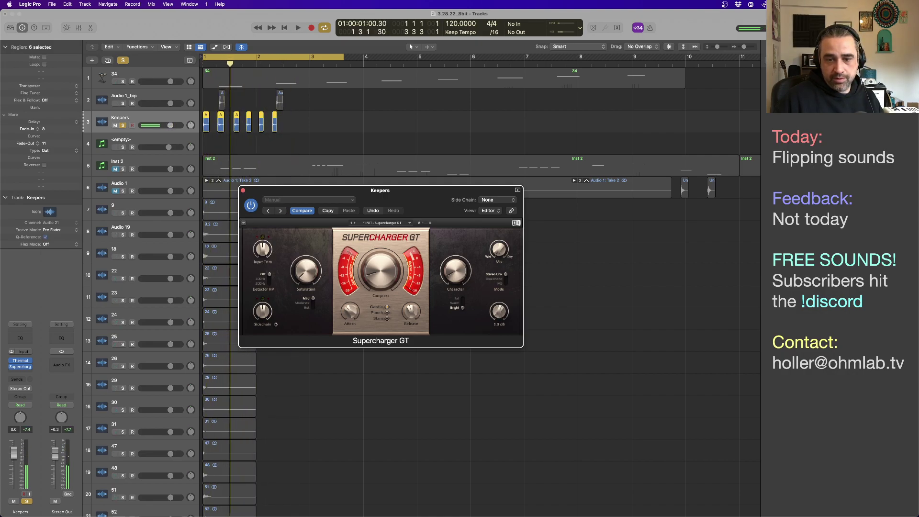
pyautogui.press('space')
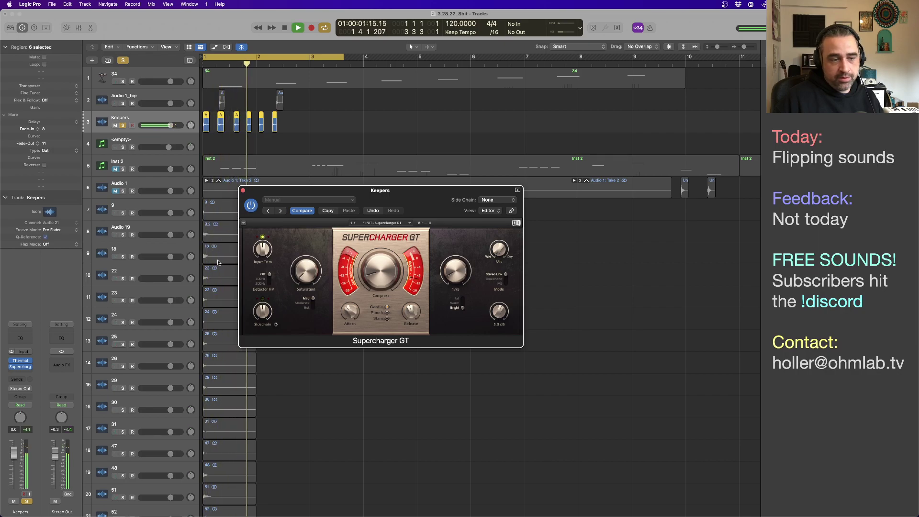
pyautogui.press('space')
# Insert the stereo MultiMeter on the Stereo Out channel and move its window beside Supercharger GT
pyautogui.click(62, 371)
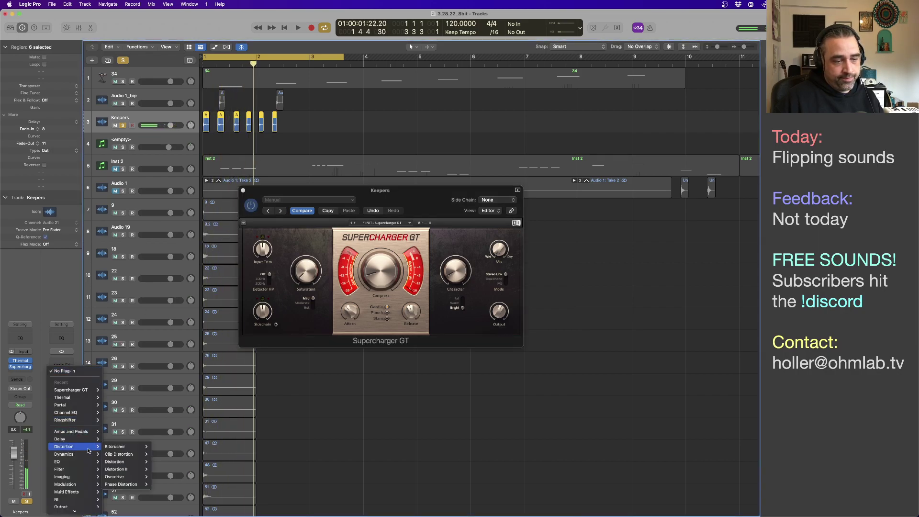
pyautogui.moveTo(82, 510)
pyautogui.moveTo(81, 491)
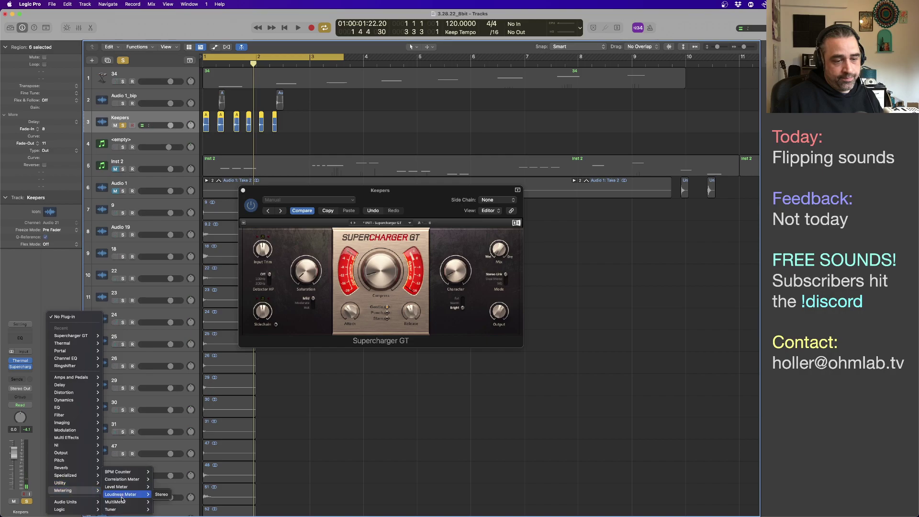
pyautogui.moveTo(125, 501)
pyautogui.click(172, 502)
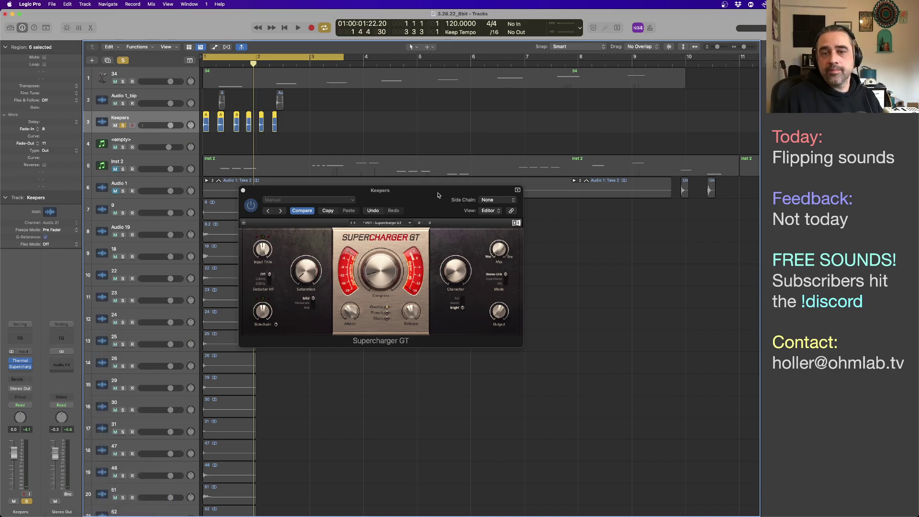
pyautogui.moveTo(373, 112); pyautogui.dragTo(516, 101)
# Play the Keepers slices and check their spectrum and levels in MultiMeter
pyautogui.press('space')
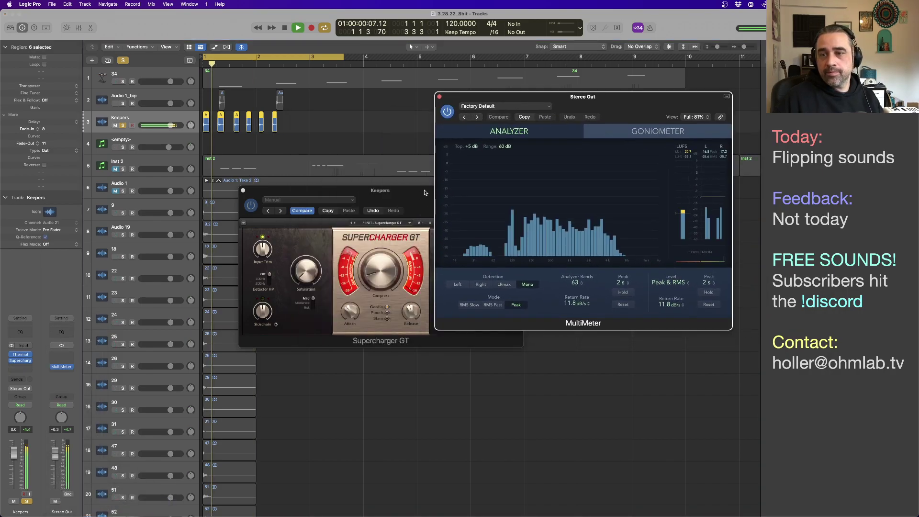
pyautogui.moveTo(402, 197); pyautogui.dragTo(431, 171)
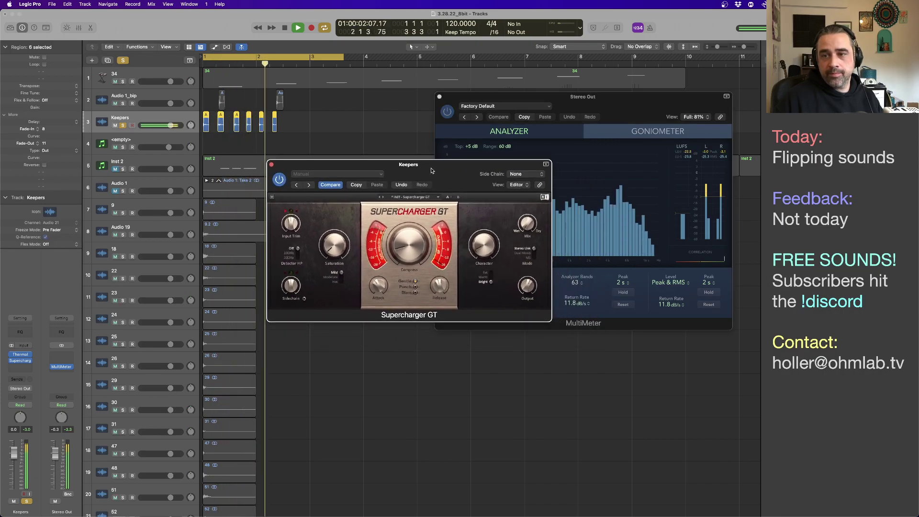
pyautogui.press('space')
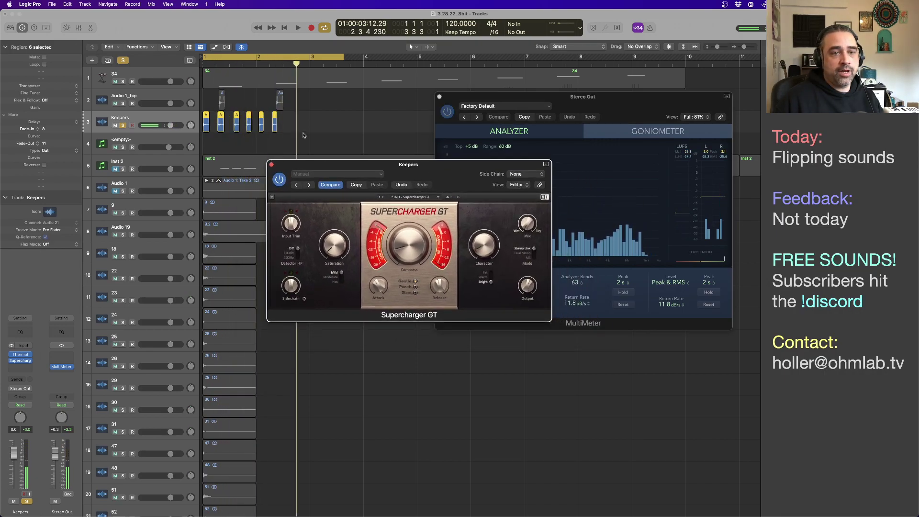
# Export the six selected Keepers regions as 24-bit WAVE files to the Bounces folder, using the custom name "Gritty Boing" plus an increment
pyautogui.click(319, 126)
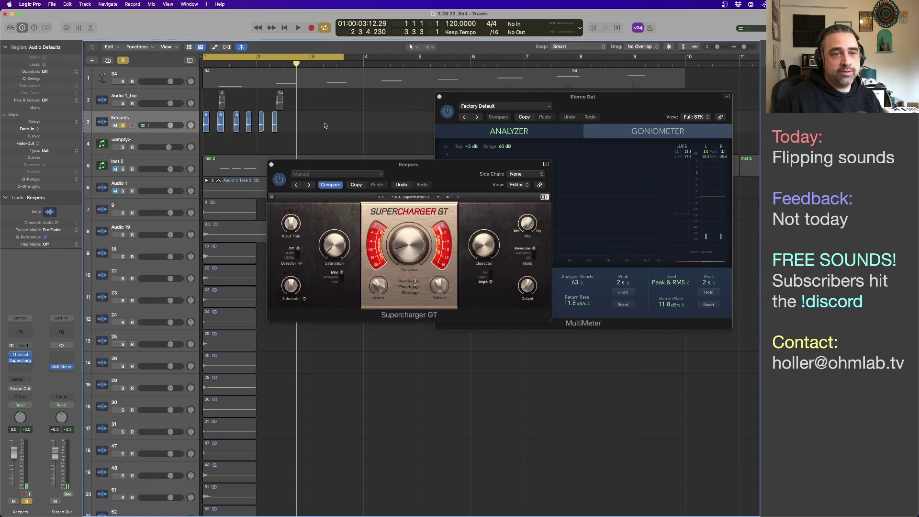
pyautogui.press('super+z')
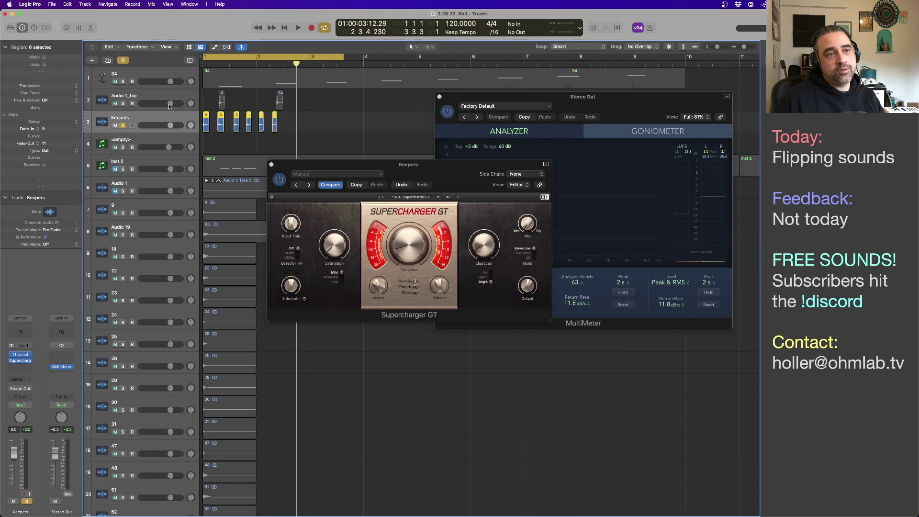
pyautogui.click(53, 4)
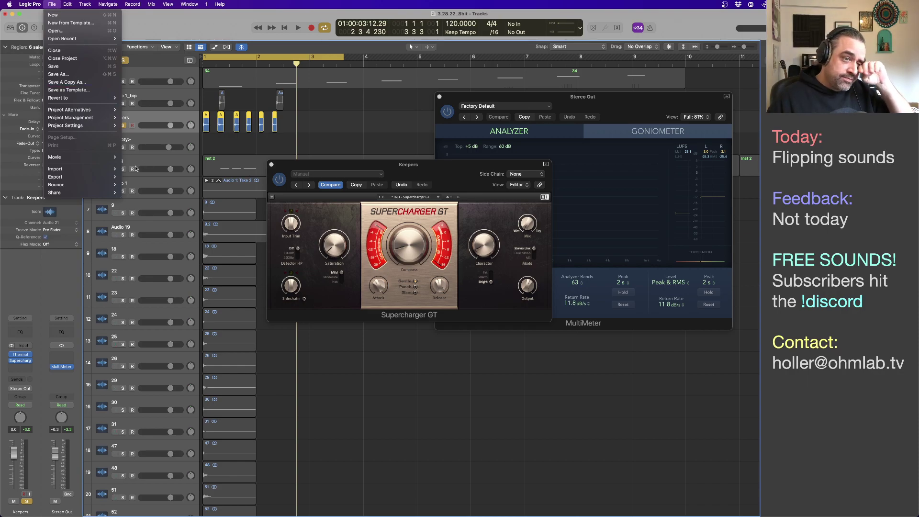
pyautogui.moveTo(113, 178)
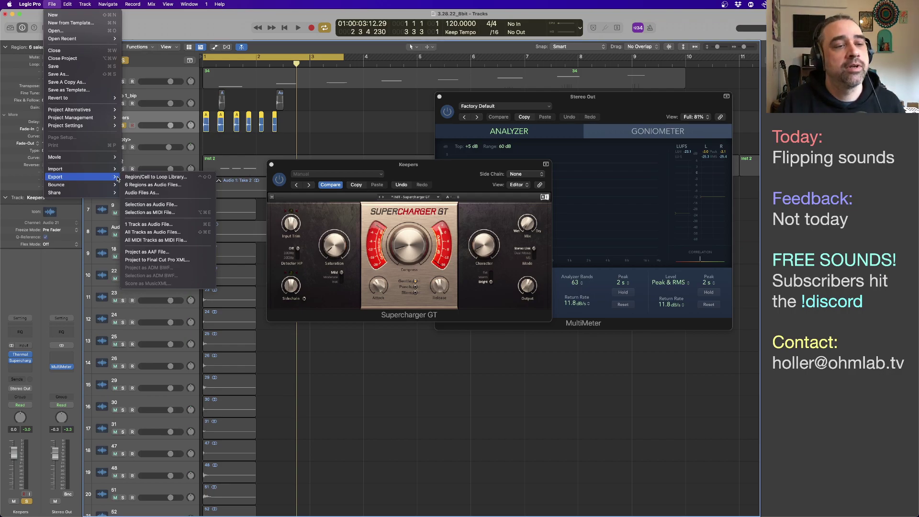
pyautogui.click(132, 185)
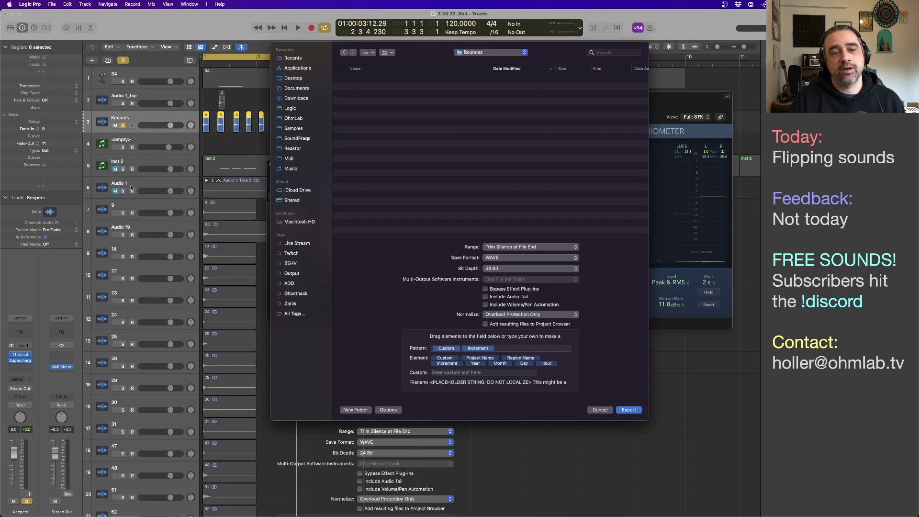
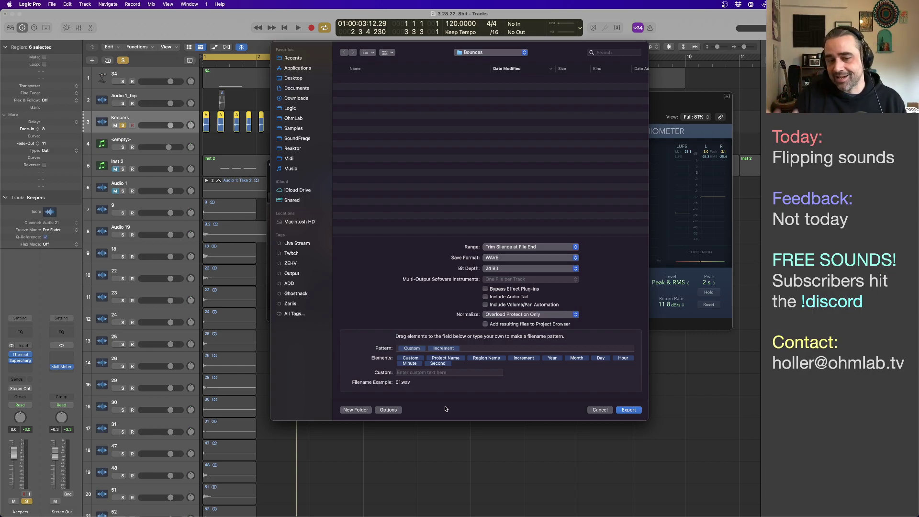
pyautogui.click(399, 372)
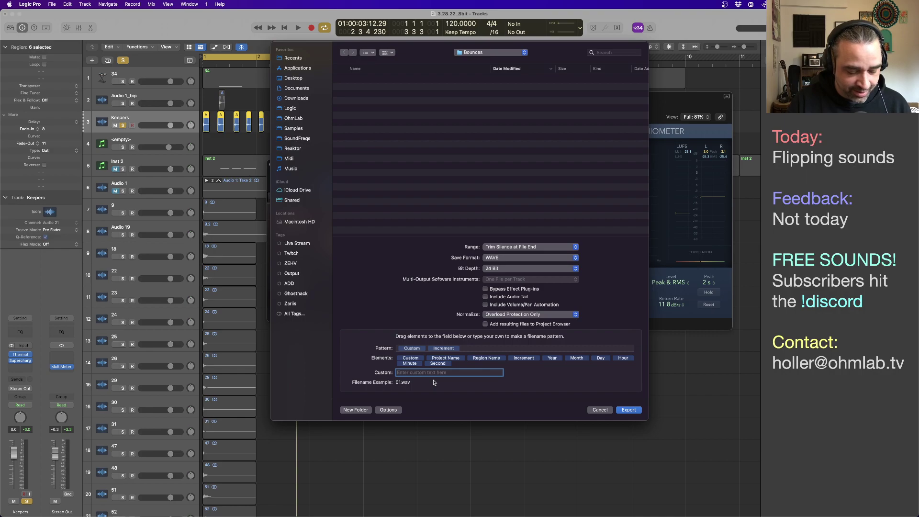
pyautogui.write('Gritty Boin')
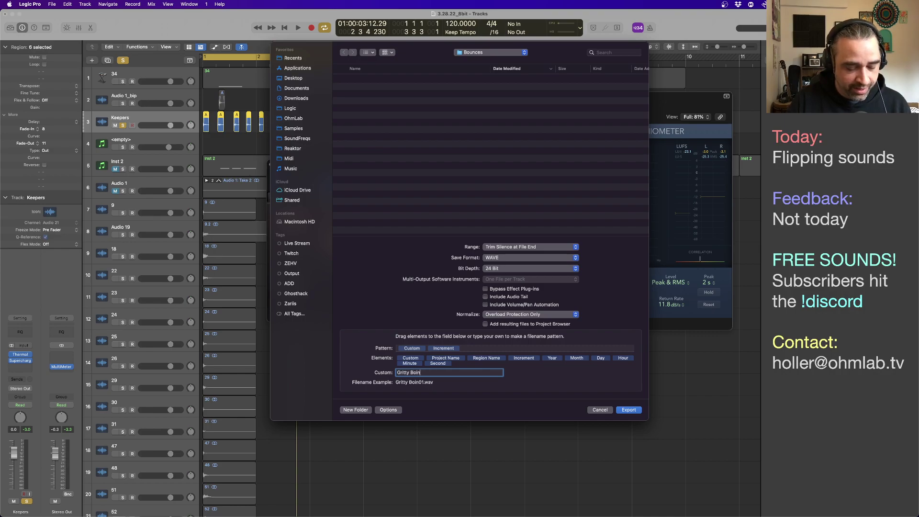
pyautogui.write('g')
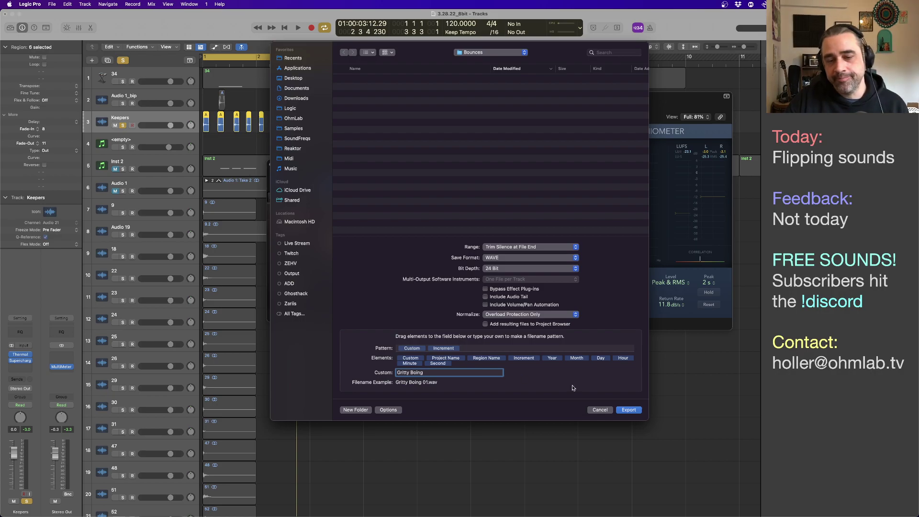
pyautogui.click(628, 410)
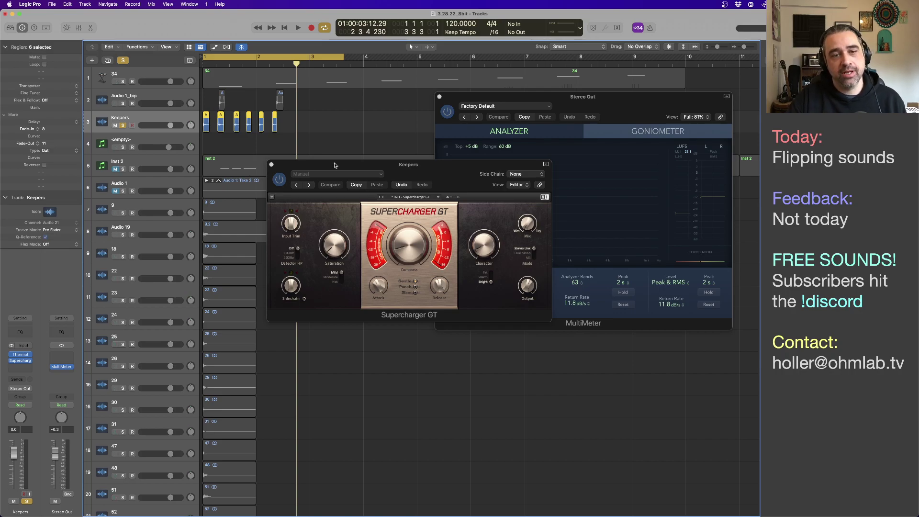
# Switch to Finder and show the contents of the Streams folder inside Logic in a new window
pyautogui.press('super+Tab')
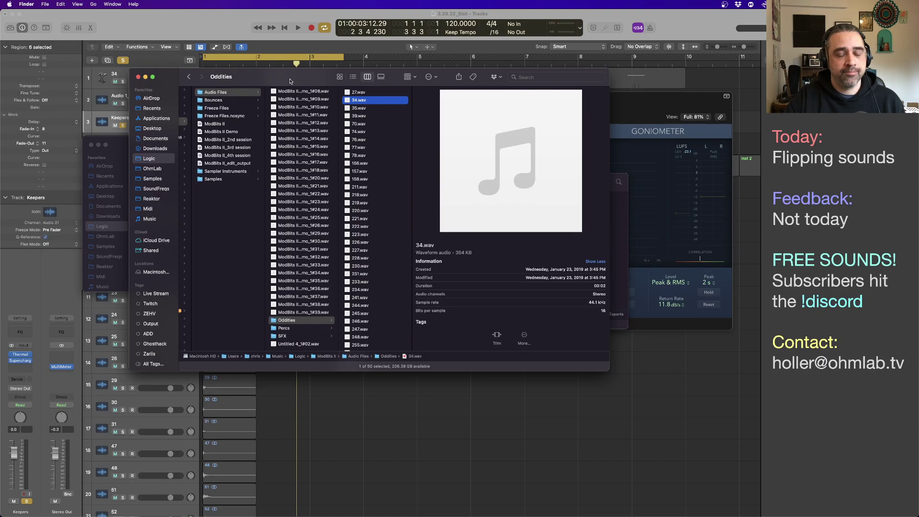
pyautogui.press('super+n')
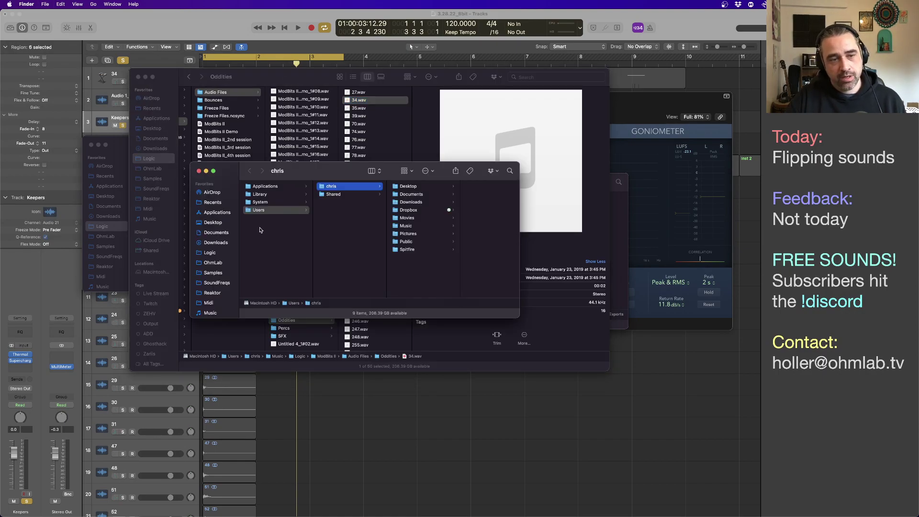
pyautogui.click(225, 254)
pyautogui.scroll(-10, 280, 255)
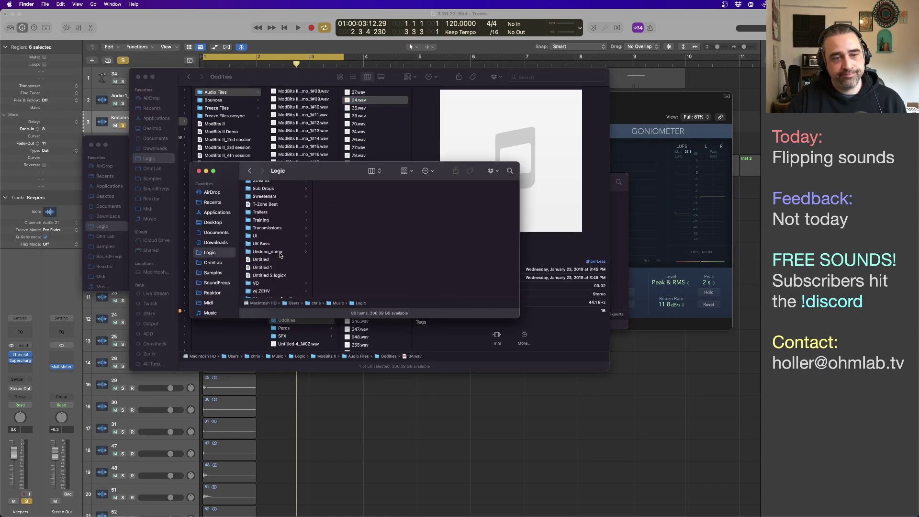
pyautogui.scroll(4, 281, 255)
pyautogui.click(262, 237)
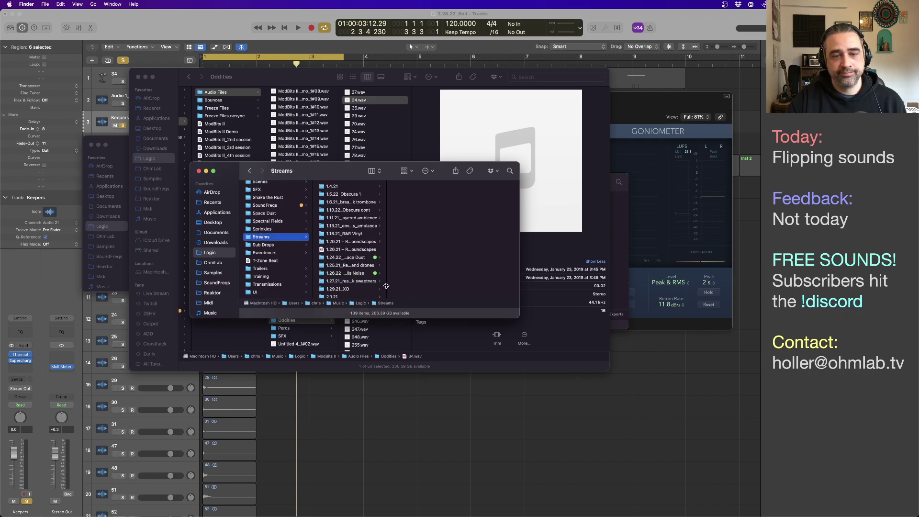
# Widen the Streams column to fit the folder names and tag the 3.28.22_8bit project folder green
pyautogui.doubleClick(386, 285)
pyautogui.scroll(-10, 411, 191)
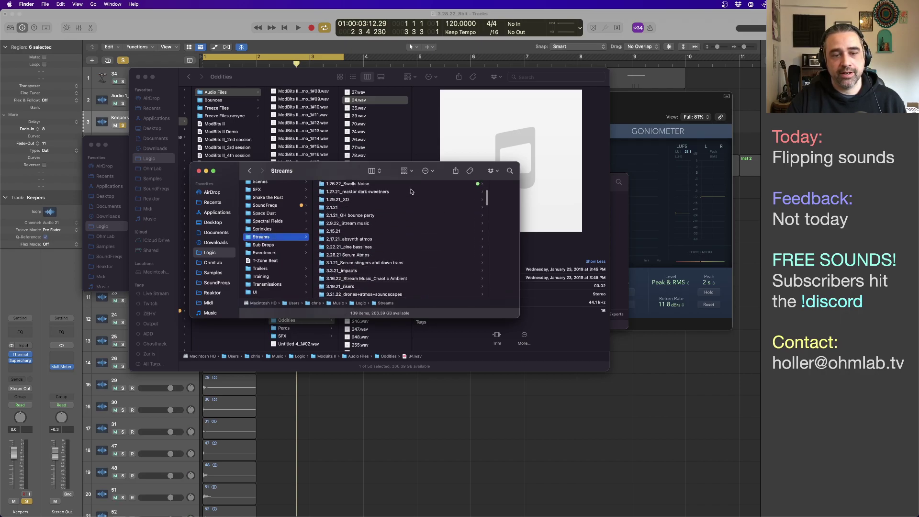
pyautogui.scroll(3, 410, 192)
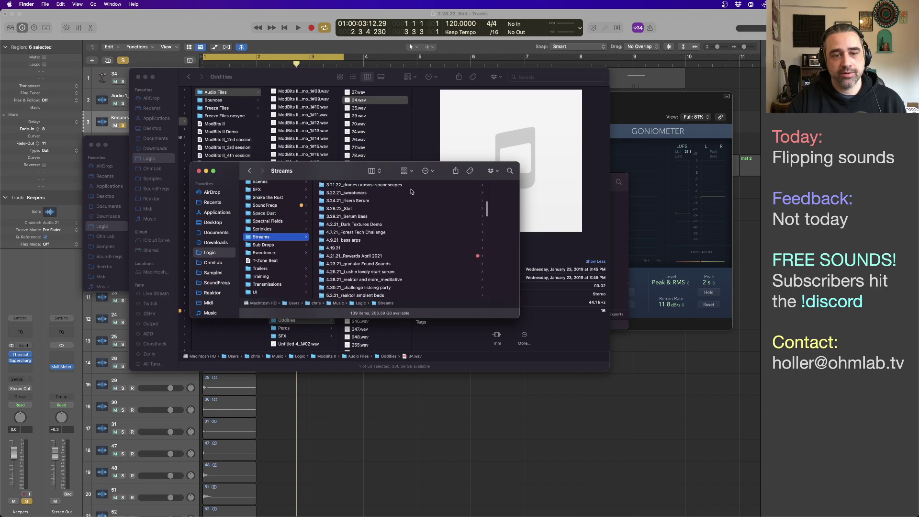
pyautogui.click(378, 208)
pyautogui.rightClick(323, 213)
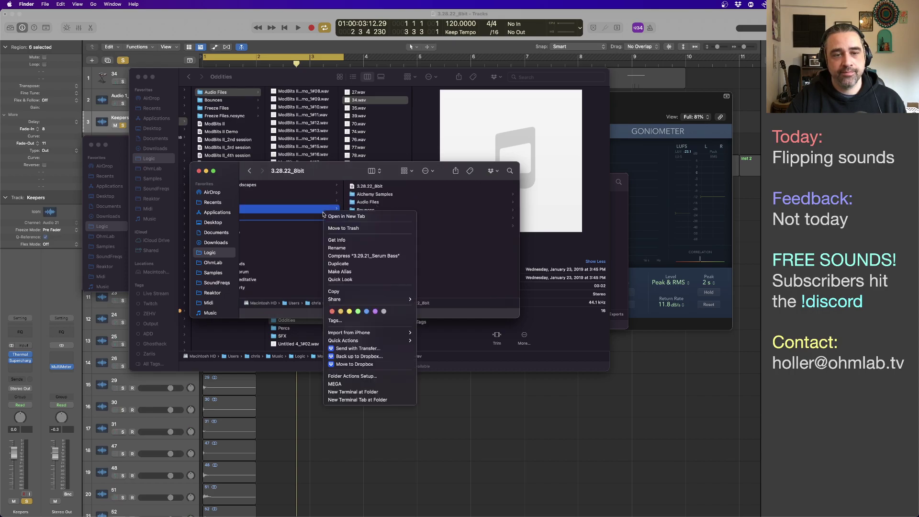
pyautogui.rightClick(315, 209)
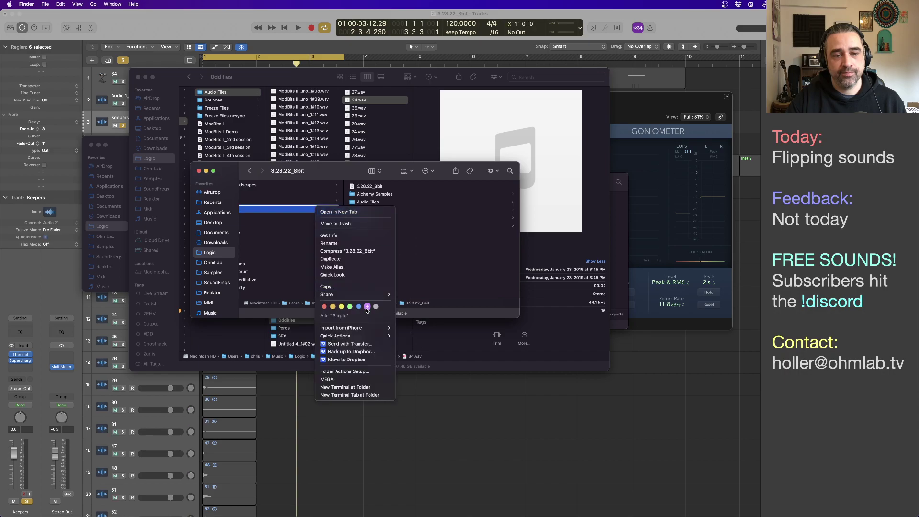
pyautogui.click(350, 307)
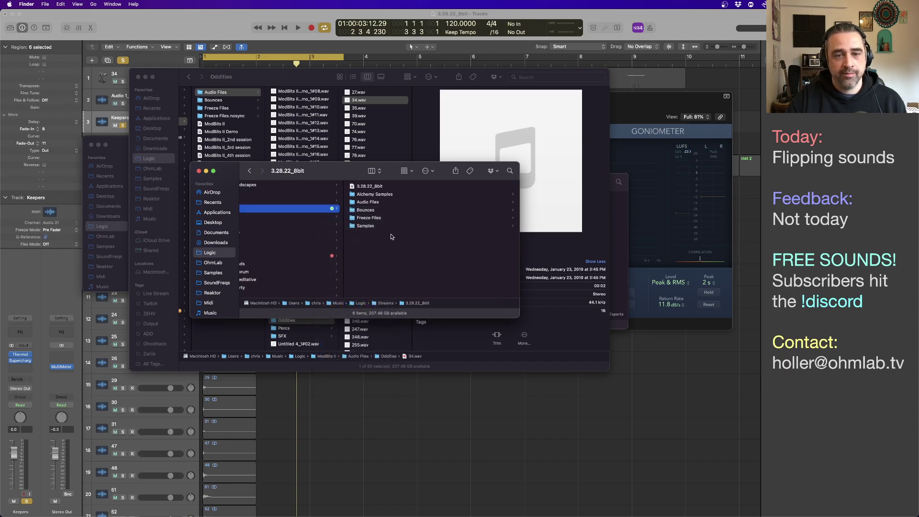
# Preview the exported files Gritty Boing 01 to 06 in the project's Bounces folder with Quick Look
pyautogui.click(374, 210)
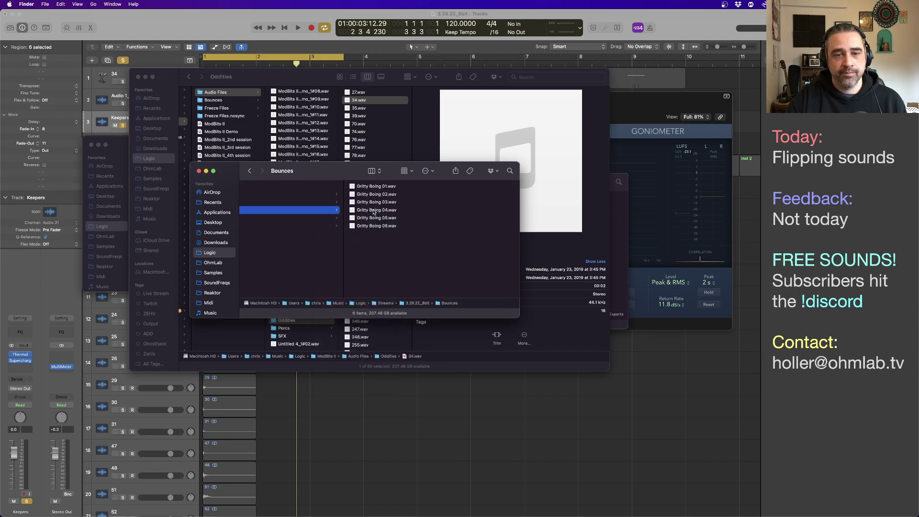
pyautogui.click(400, 187)
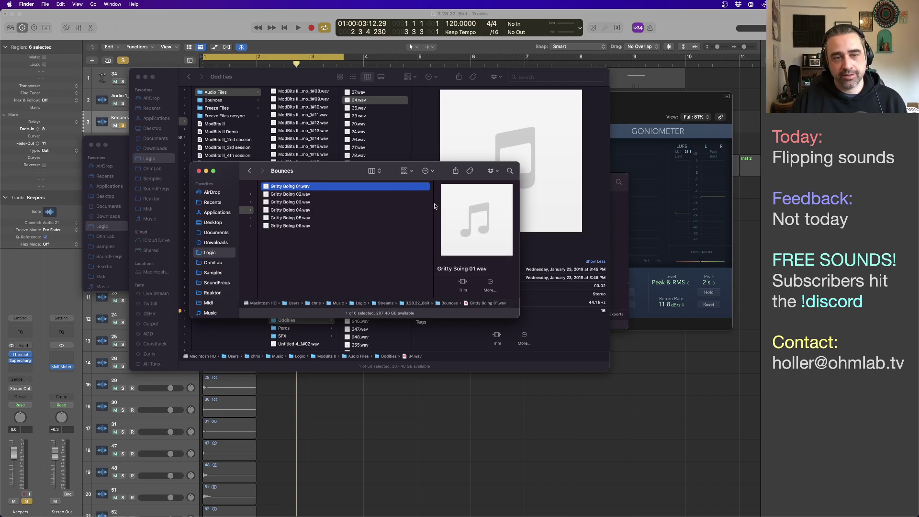
pyautogui.press('space')
pyautogui.press('Down')
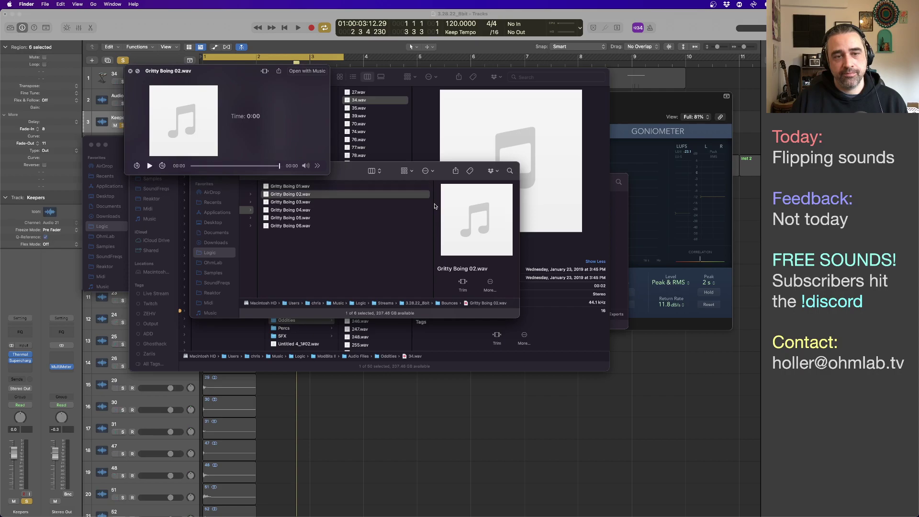
pyautogui.press('Down')
pyautogui.press('Down')
pyautogui.press('Down')
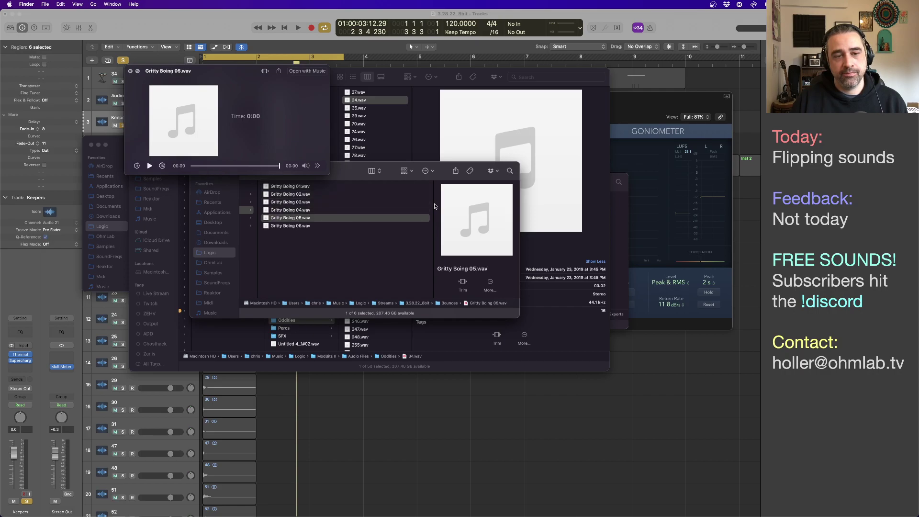
pyautogui.press('Down')
pyautogui.press('space')
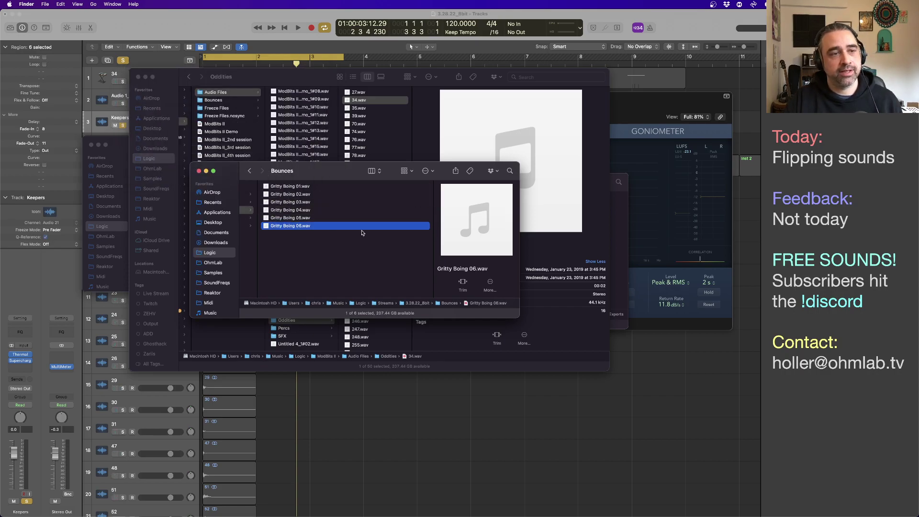
# Move all six Gritty Boing files in Bounces to the Trash and switch back to Logic Pro
pyautogui.moveTo(324, 238); pyautogui.dragTo(294, 191)
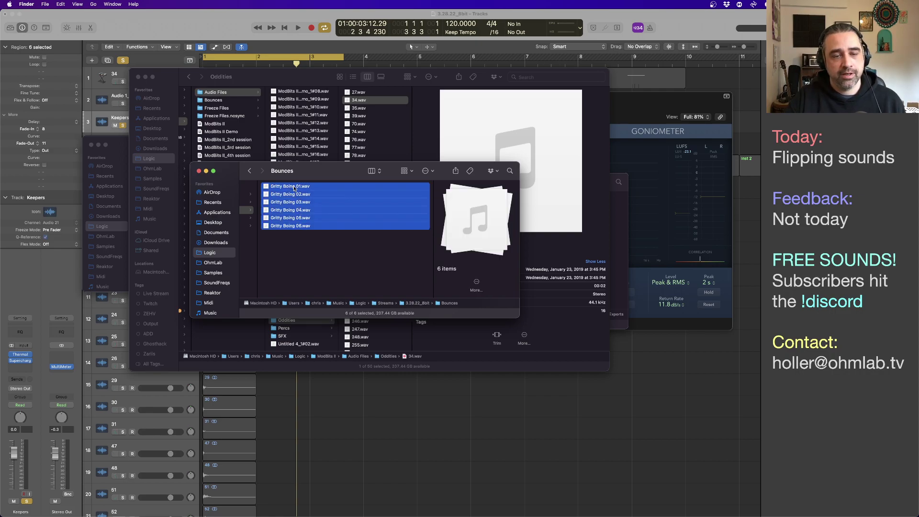
pyautogui.press('super+BackSpace')
pyautogui.press('super+Tab')
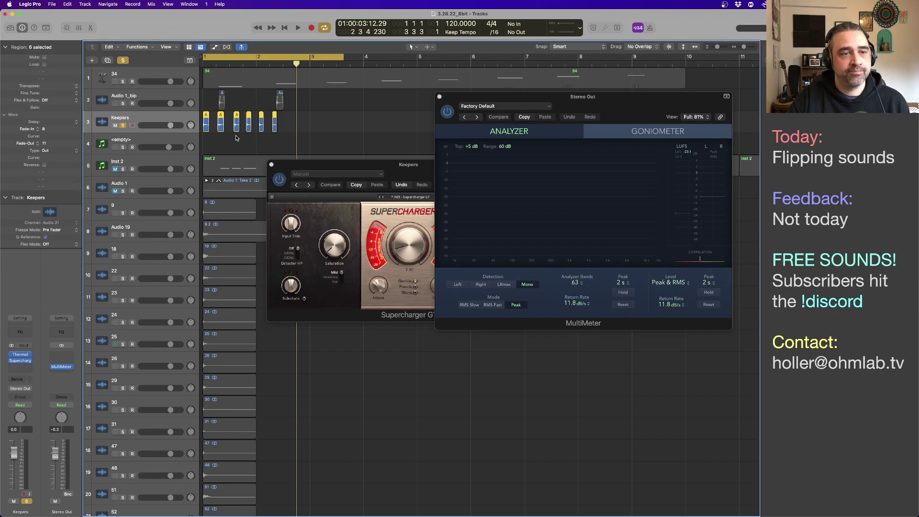
# Export the six selected Keepers regions to Bounces as 24-bit WAVE files named Gritty Boing plus an increment number
pyautogui.click(51, 4)
pyautogui.moveTo(76, 177)
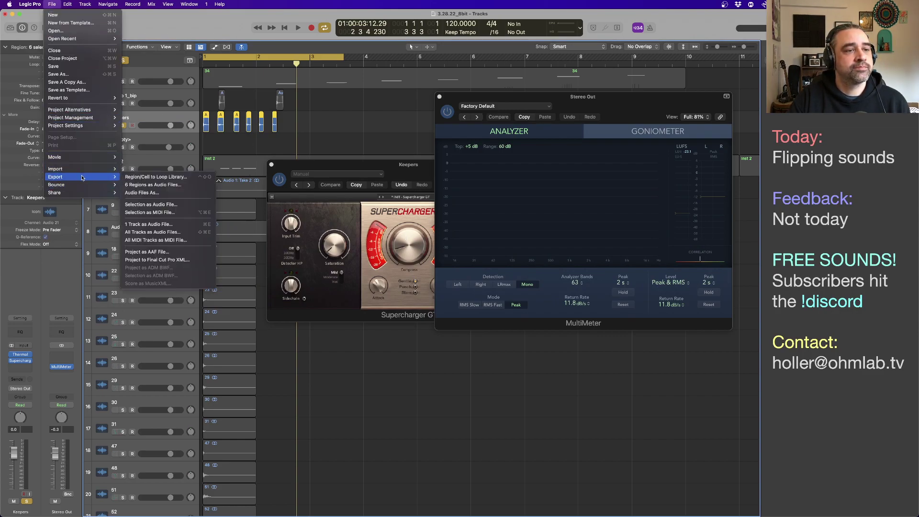
pyautogui.click(137, 184)
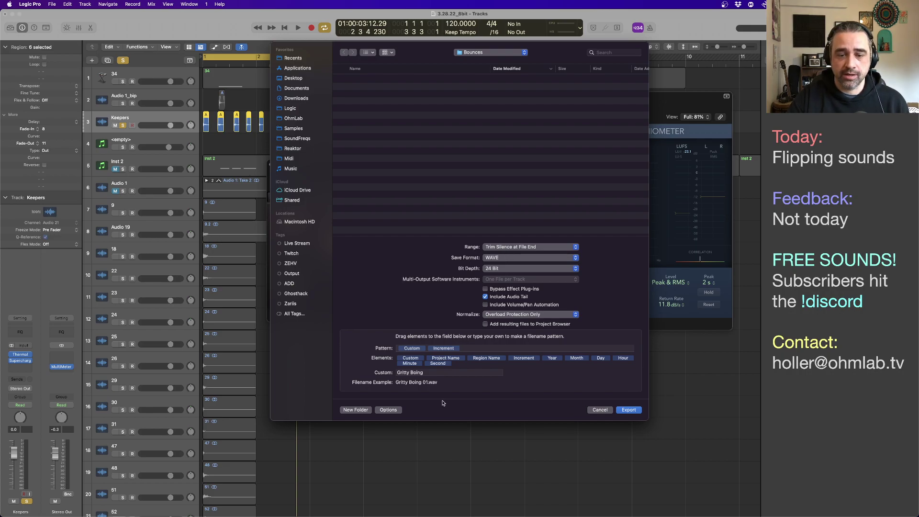
pyautogui.click(628, 410)
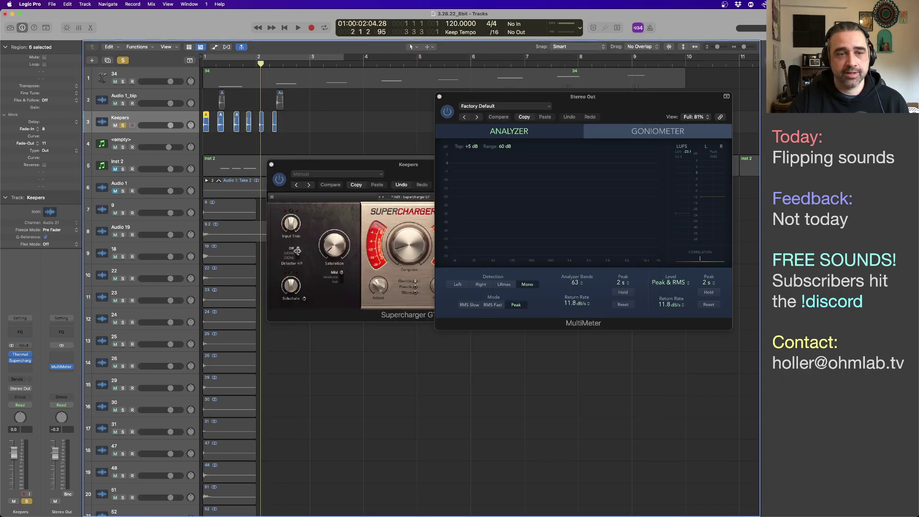
# Switch to Finder, audition the exported files Gritty Boing 01 to 06 in the Bounces folder, and return to Logic Pro
pyautogui.press('super+Tab')
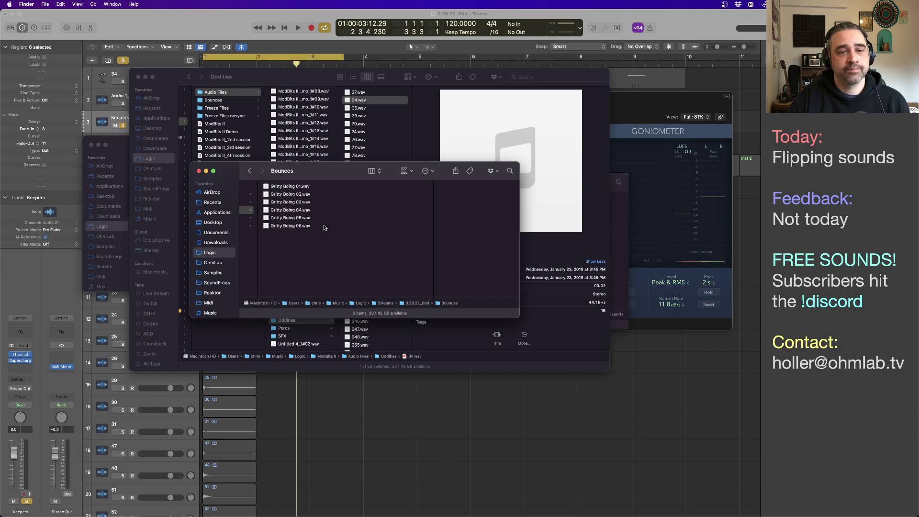
pyautogui.press('Down')
pyautogui.press('space')
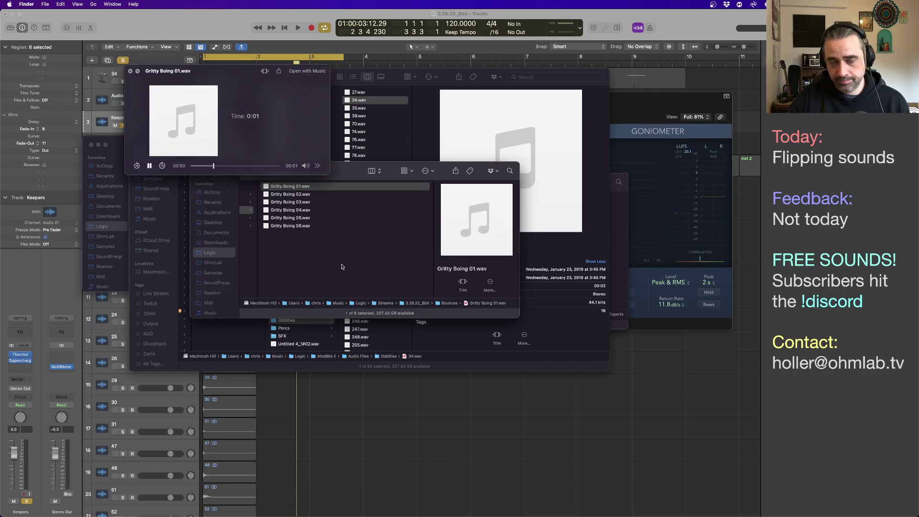
pyautogui.press('Down')
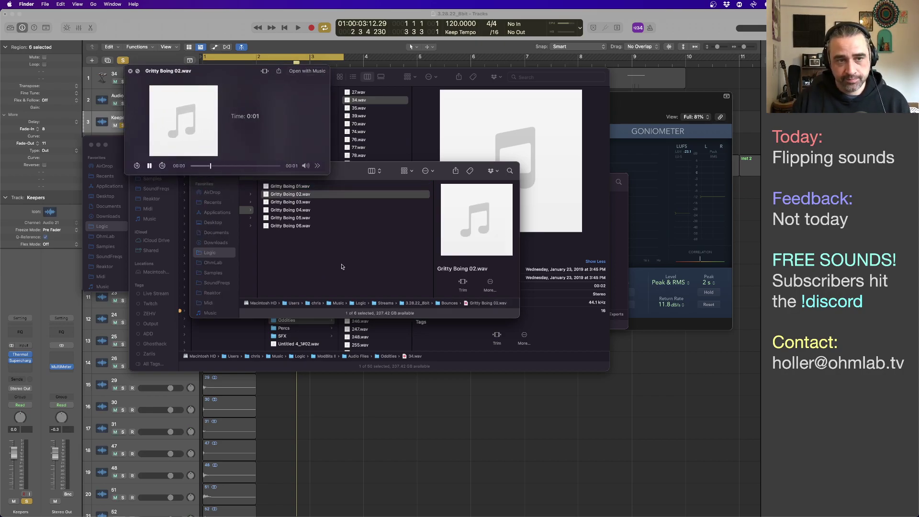
pyautogui.press('Down')
pyautogui.press('Down')
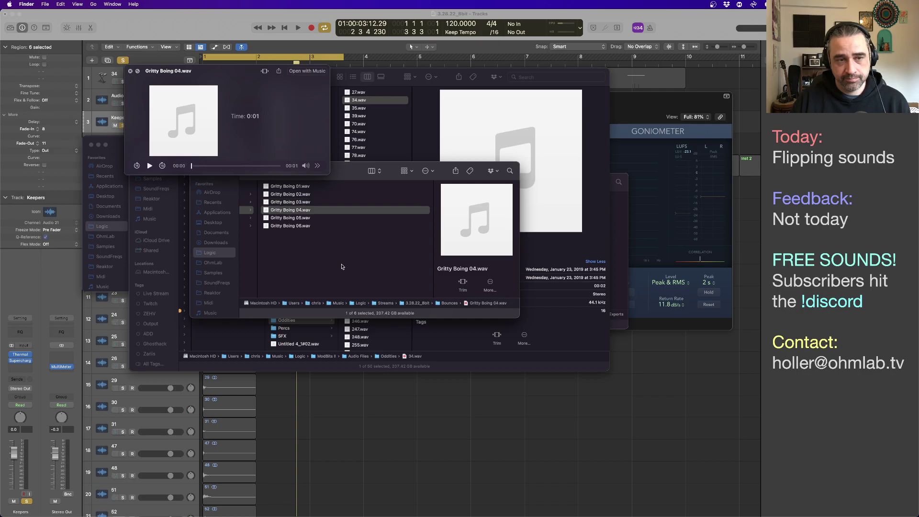
pyautogui.press('Down')
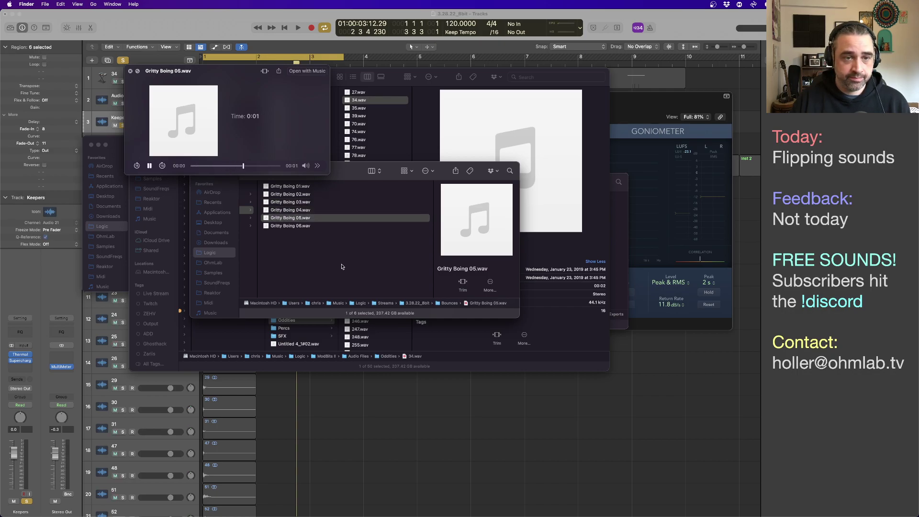
pyautogui.press('Down')
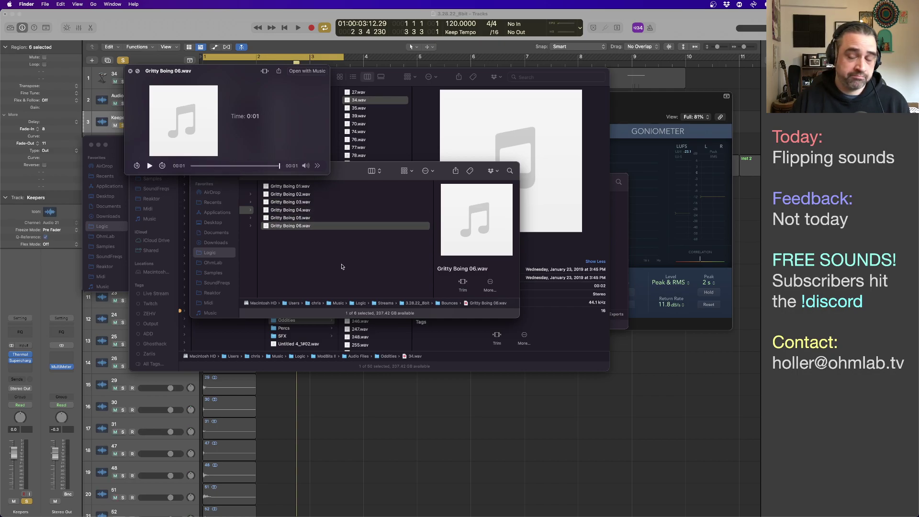
pyautogui.press('space')
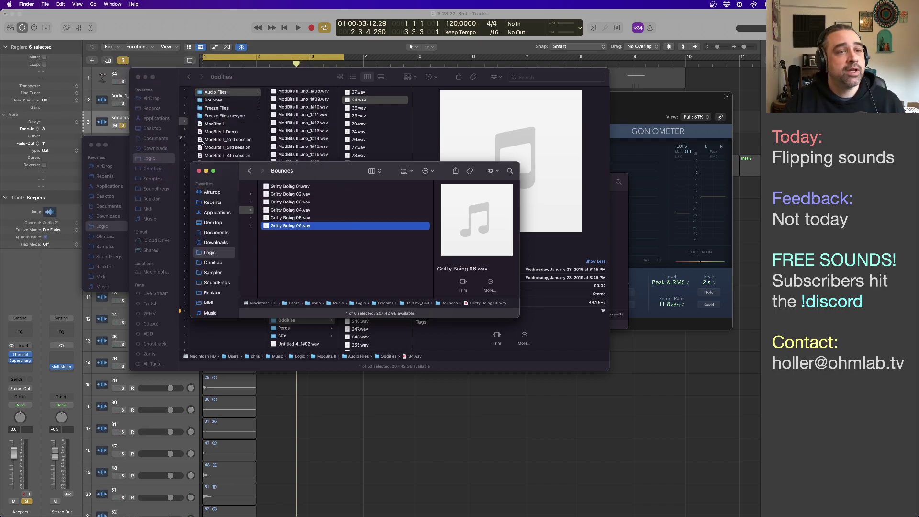
pyautogui.click(168, 61)
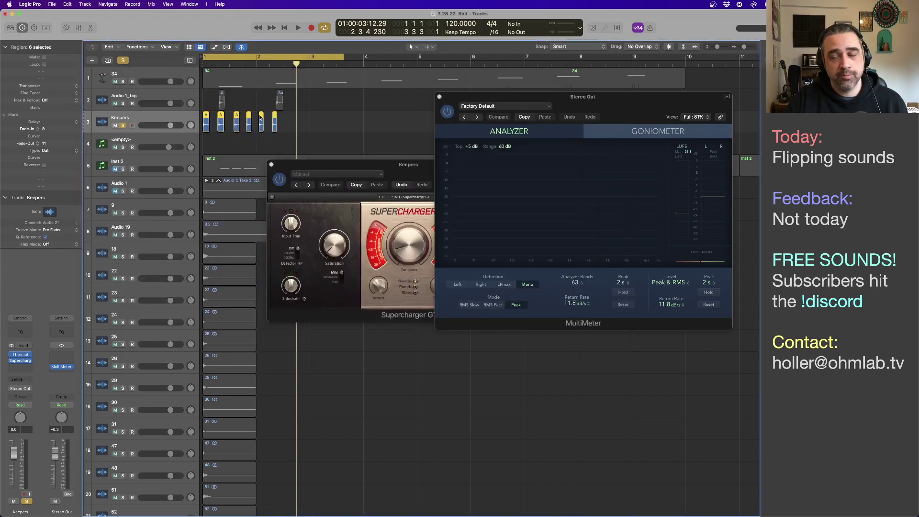
# Close the Keepers track's Supercharger window and open Quick Sampler on track 30 at the end of the track list
pyautogui.click(271, 164)
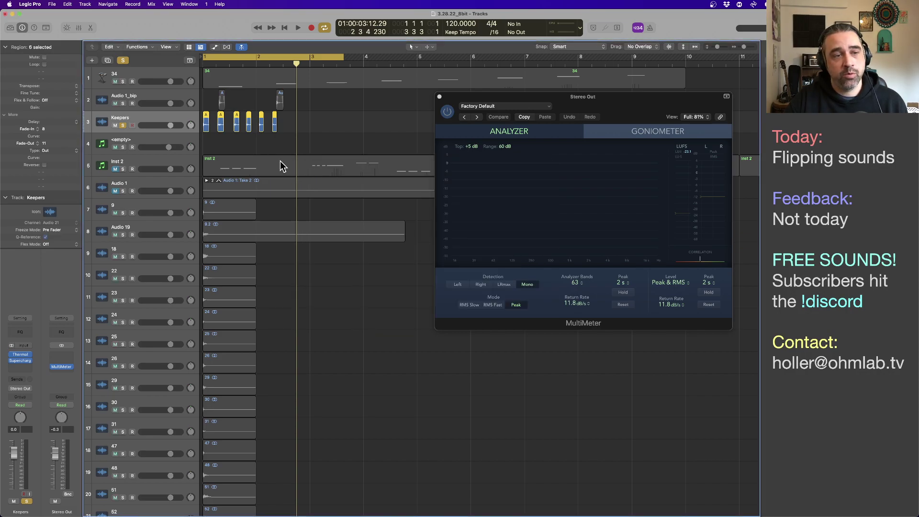
pyautogui.press('super+Up')
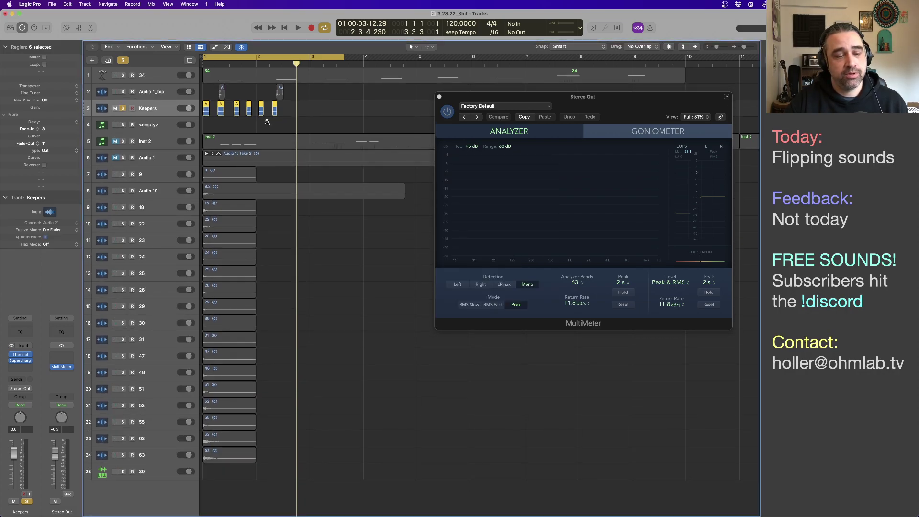
pyautogui.scroll(-5, 305, 290)
pyautogui.hscroll(5, 304, 290)
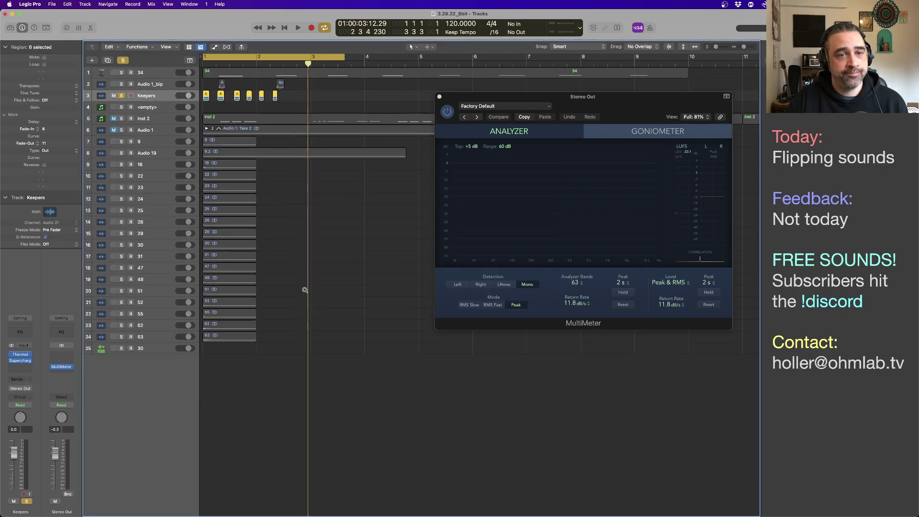
pyautogui.hscroll(-5, 305, 290)
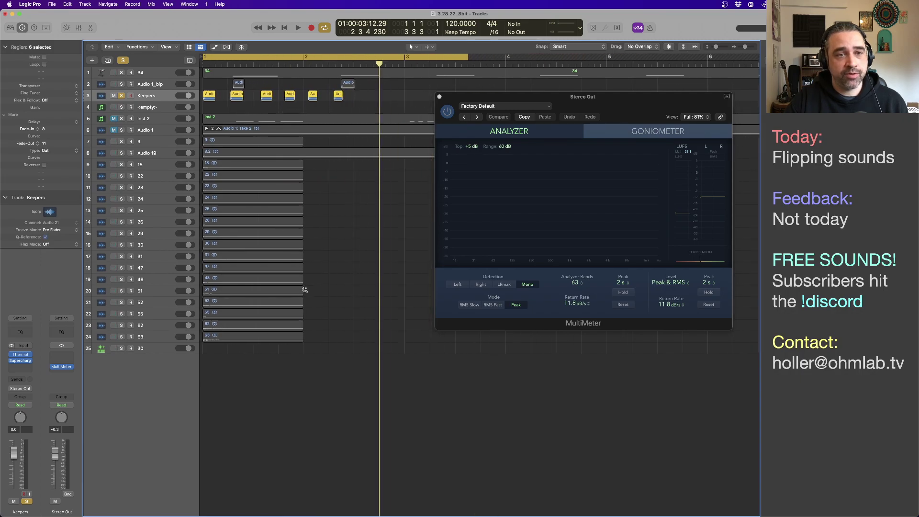
pyautogui.click(156, 349)
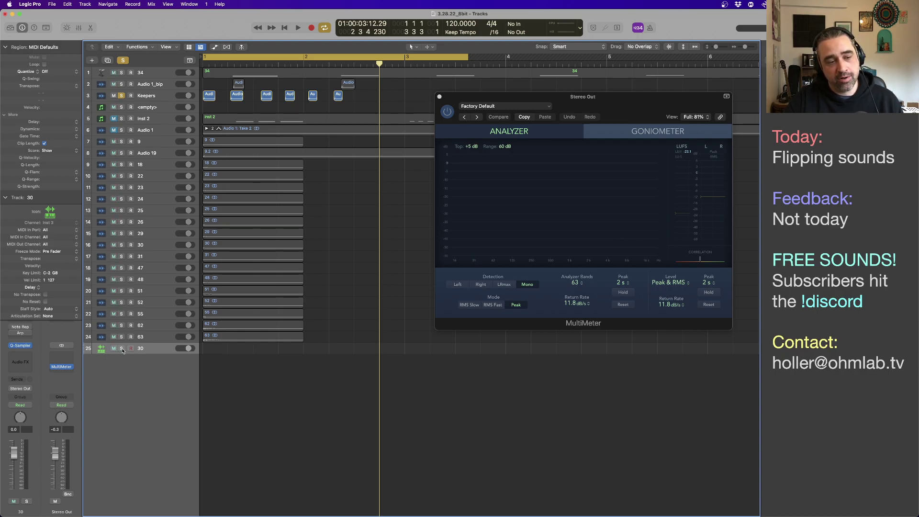
pyautogui.moveTo(11, 347)
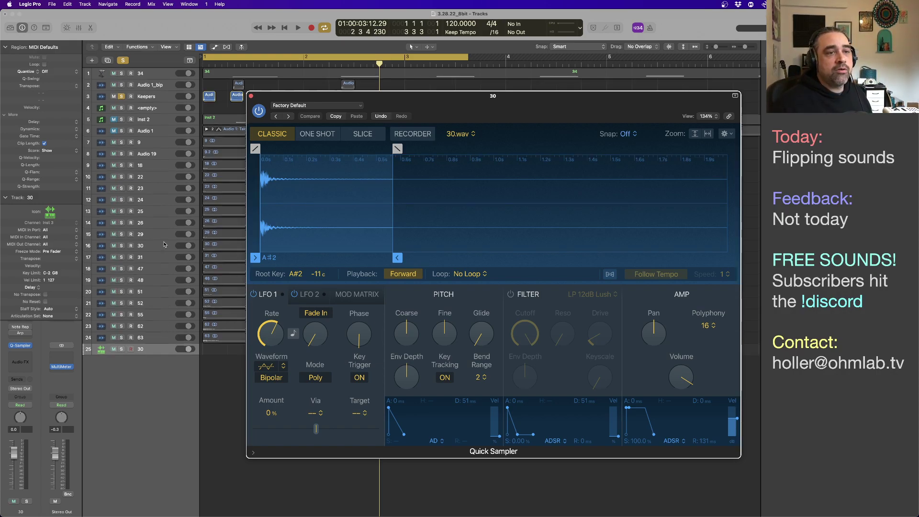
# Solo track 34, close Quick Sampler and reposition the track's Alchemy window below the arrangement's first rows
pyautogui.click(122, 72)
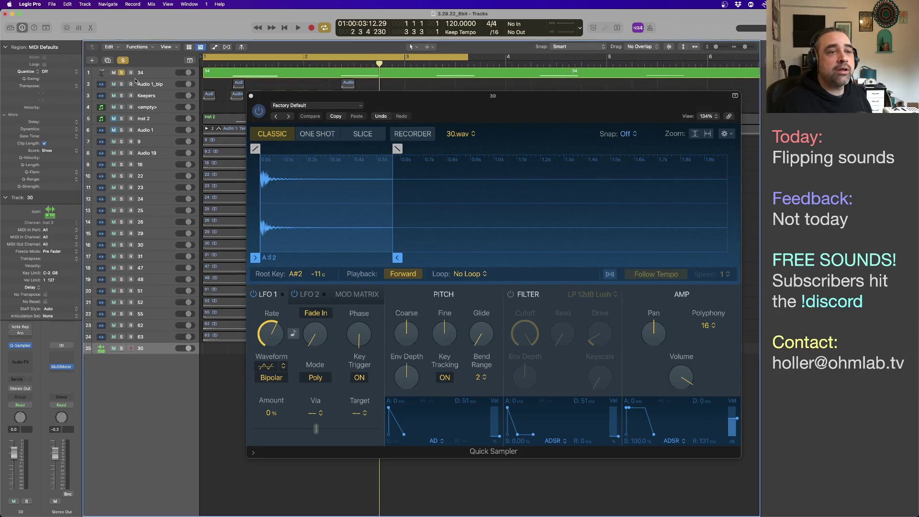
pyautogui.click(251, 96)
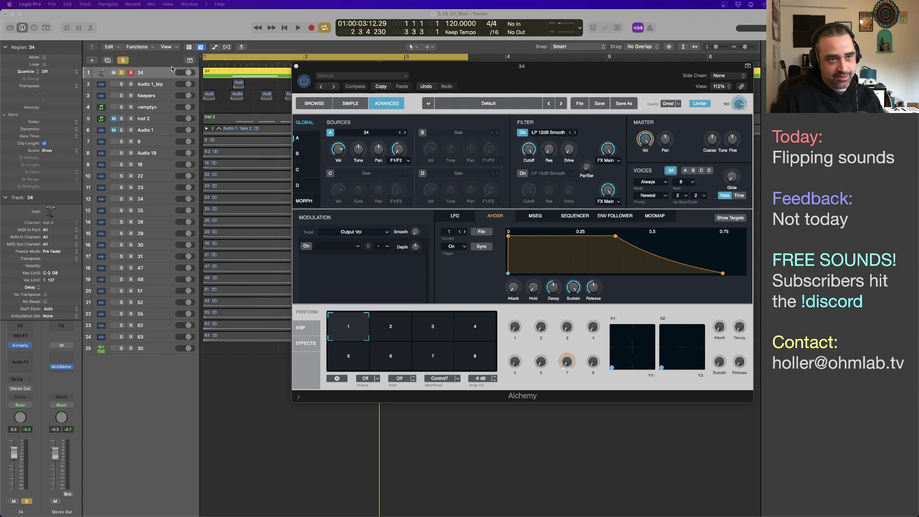
pyautogui.moveTo(553, 79); pyautogui.dragTo(485, 147)
# Delete the MIDI region on track 34, turn cycle mode off and return the playhead to the project start
pyautogui.click(385, 75)
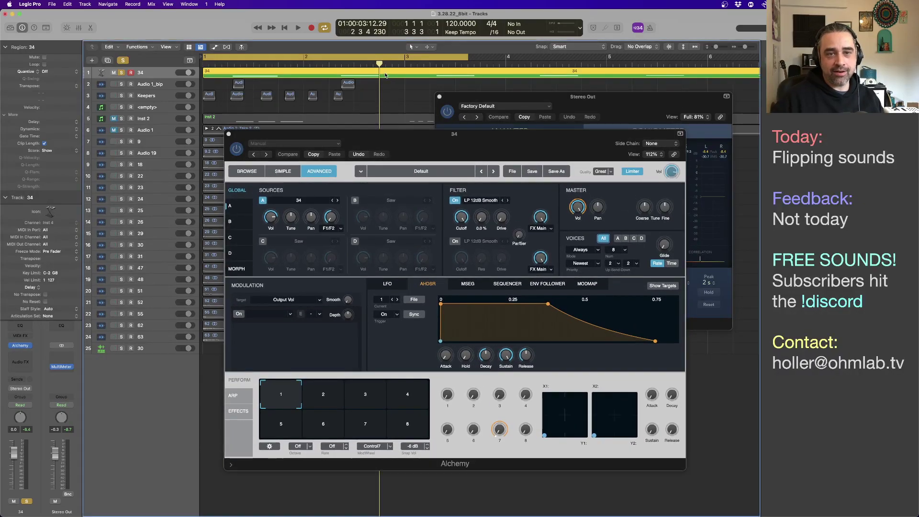
pyautogui.press('Delete')
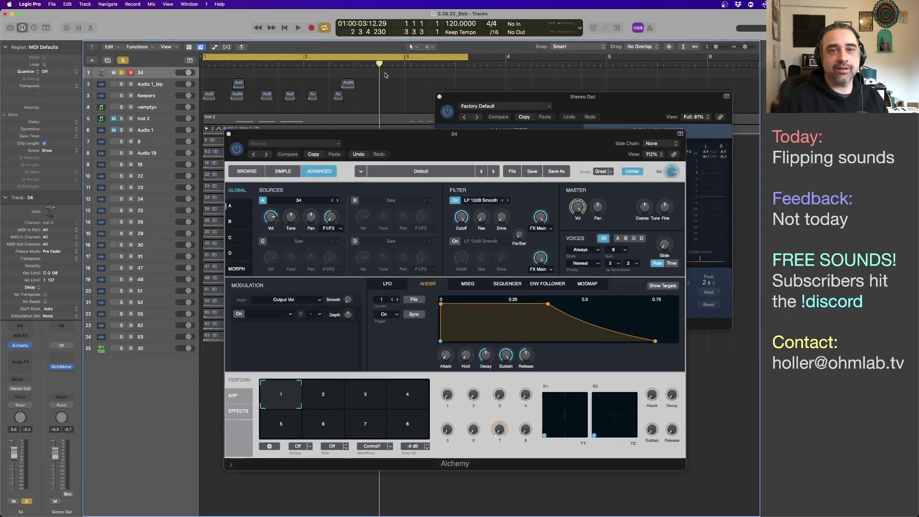
pyautogui.press('super+Left')
pyautogui.press('super+Left')
pyautogui.click(276, 57)
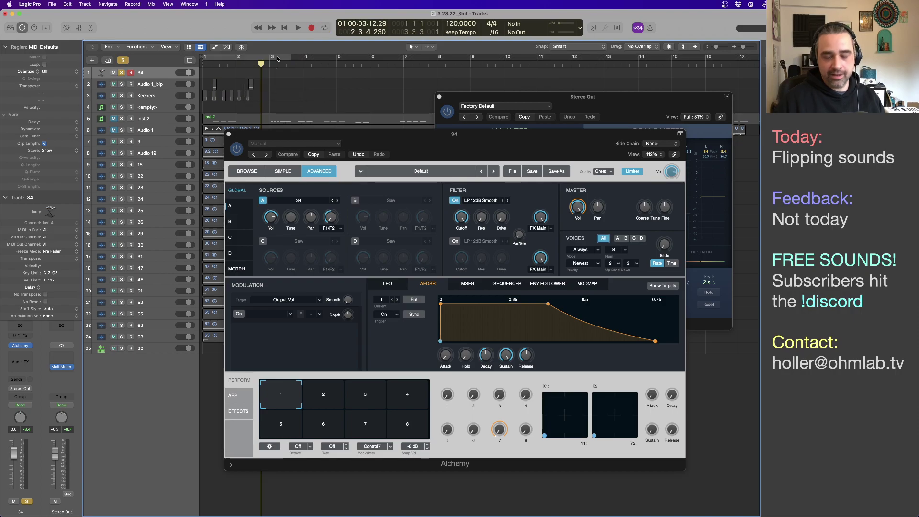
pyautogui.press('Return')
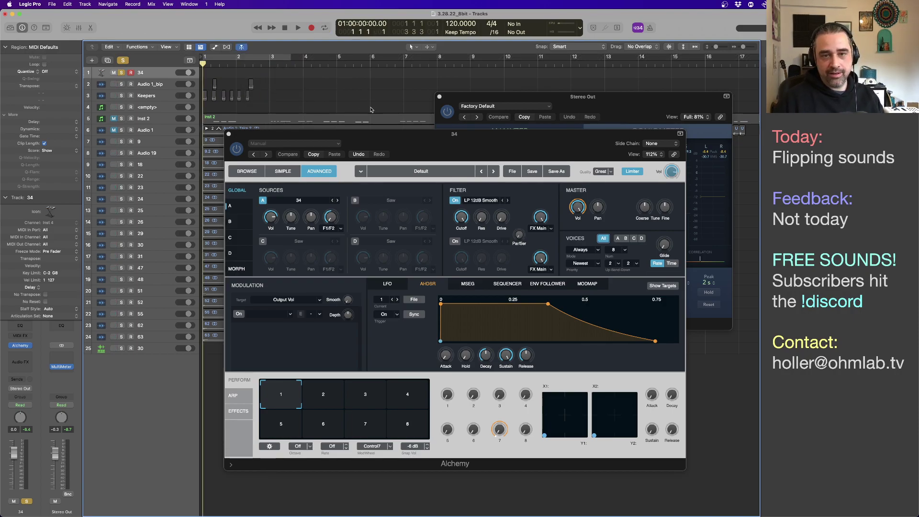
# Open source A's detailed settings in Alchemy and lower its playback Speed
pyautogui.moveTo(471, 152); pyautogui.dragTo(470, 106)
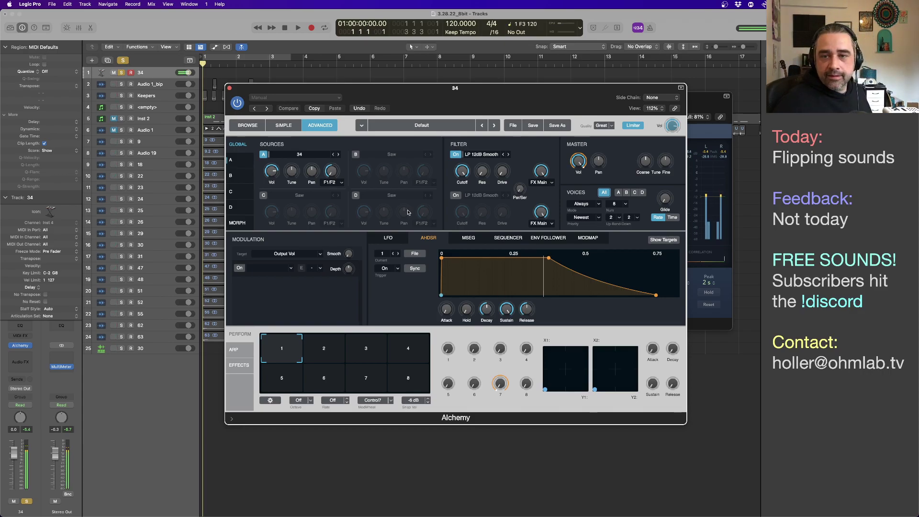
pyautogui.click(263, 154)
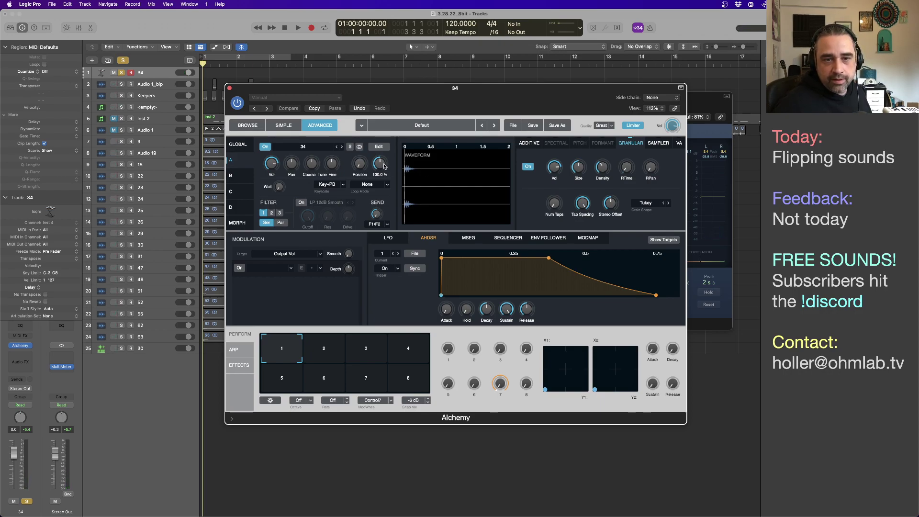
pyautogui.moveTo(384, 166)
pyautogui.mouseDown()
pyautogui.moveTo(385, 176)
pyautogui.moveTo(380, 168)
pyautogui.mouseUp()
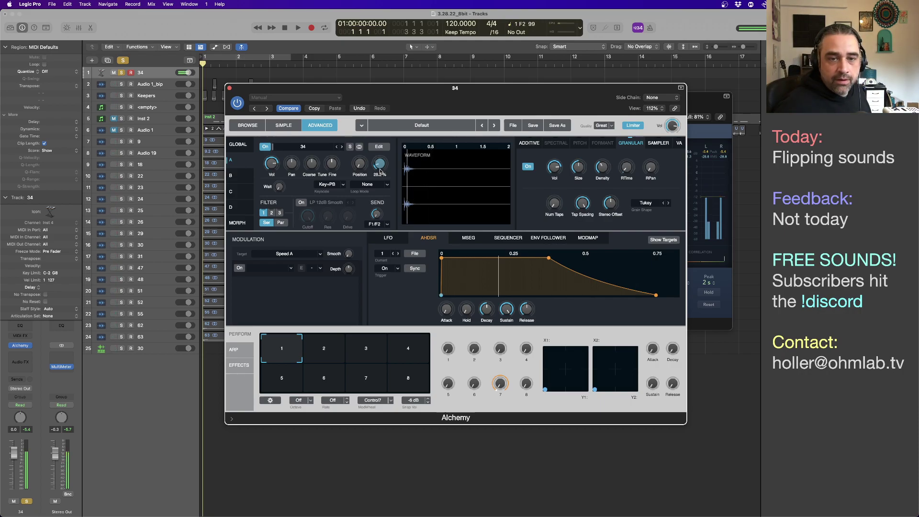
pyautogui.scroll(-2, 380, 169)
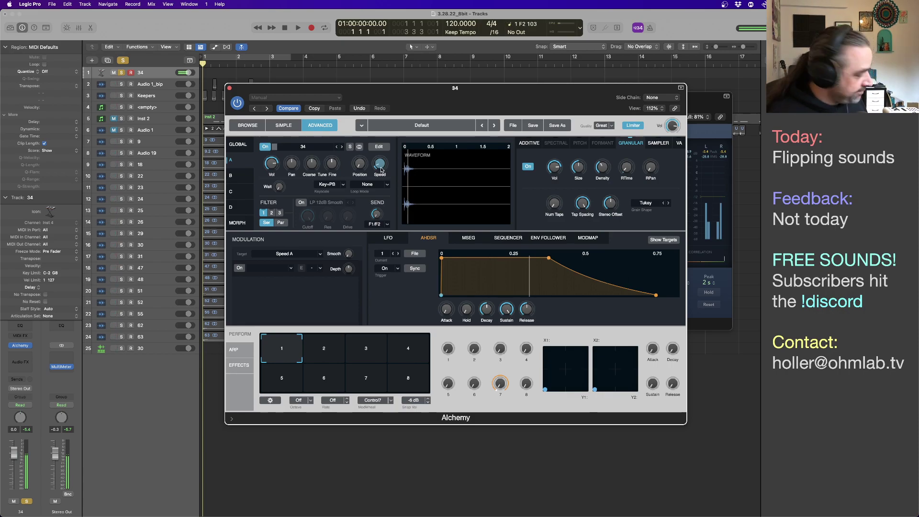
pyautogui.moveTo(381, 170); pyautogui.dragTo(382, 166)
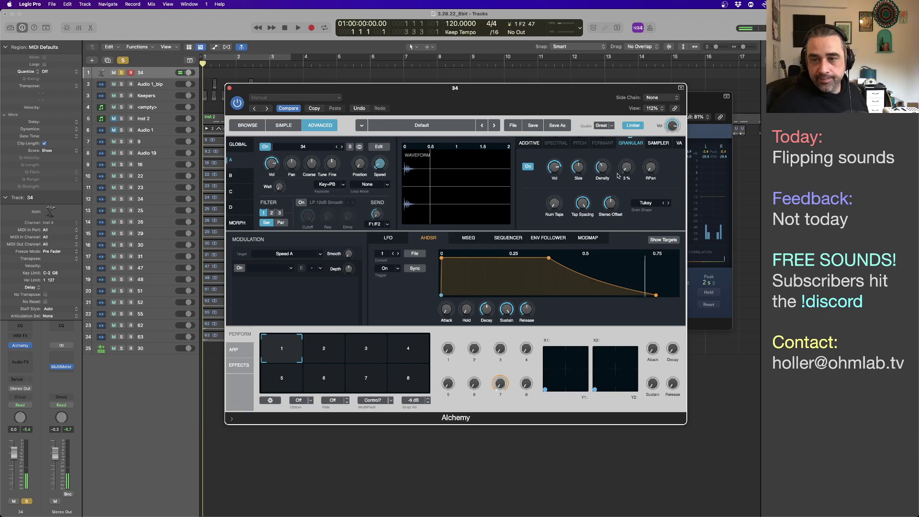
# Adjust source A's granular settings: raise RPan, set RTime to about 4% and change the grain Size
pyautogui.moveTo(651, 171); pyautogui.dragTo(651, 162)
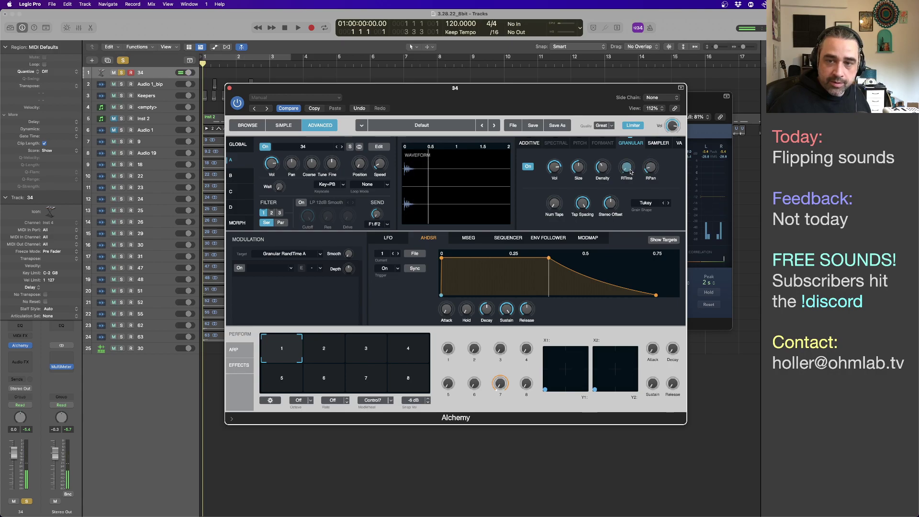
pyautogui.moveTo(630, 171); pyautogui.dragTo(630, 171)
pyautogui.moveTo(610, 164)
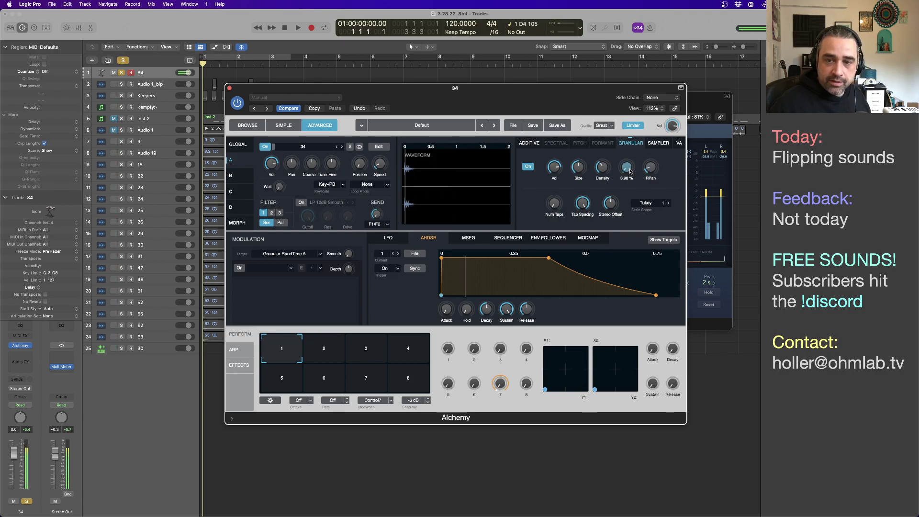
pyautogui.click(578, 169)
pyautogui.moveTo(578, 173); pyautogui.dragTo(576, 175)
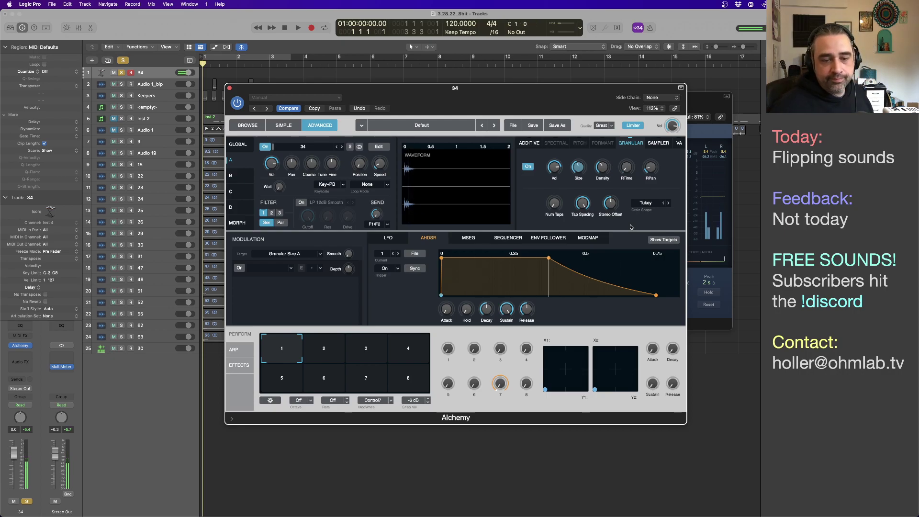
# Add a Mod FX modulation effect to the first slot of Alchemy's Main effects rack
pyautogui.click(239, 365)
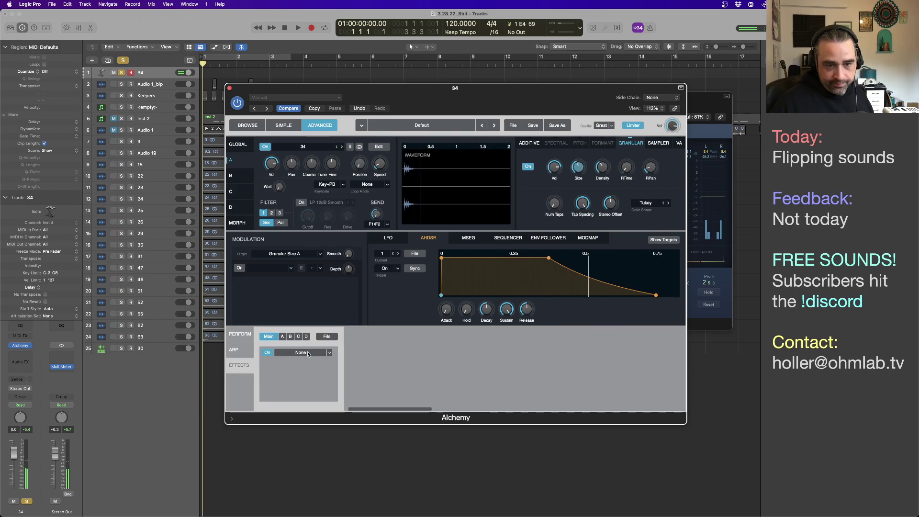
pyautogui.click(329, 352)
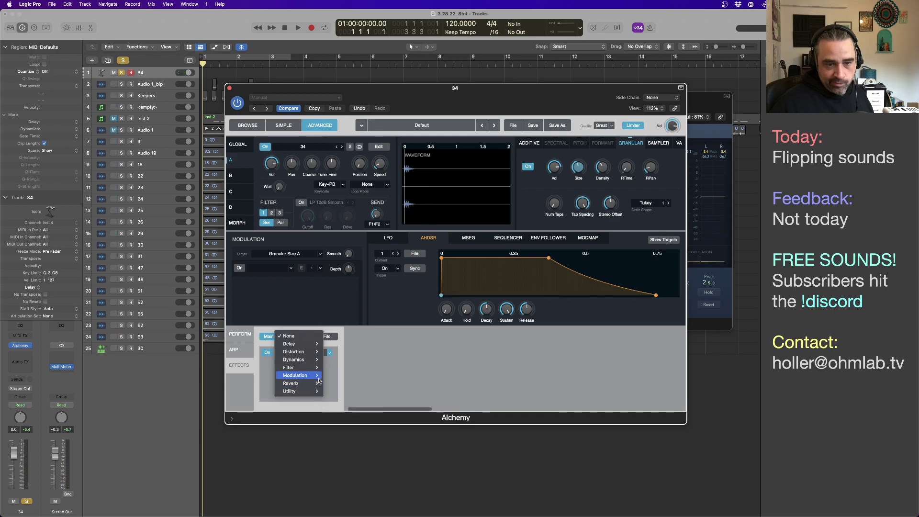
pyautogui.moveTo(318, 380)
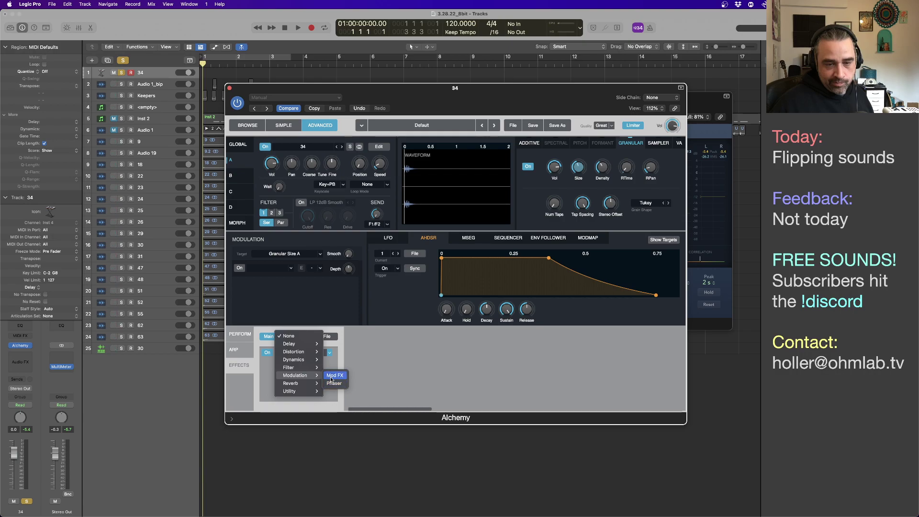
pyautogui.click(388, 378)
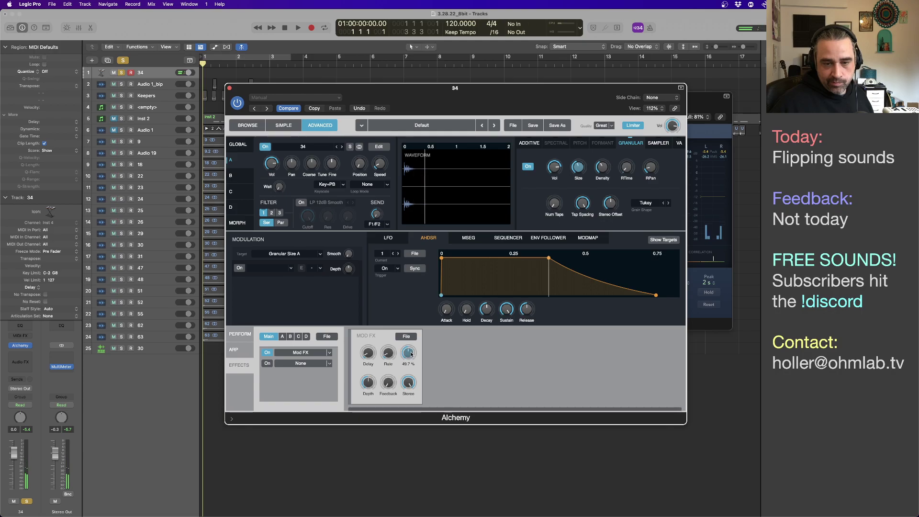
# Adjust the Mod FX Feedback and Mix amounts in Alchemy's Main effects rack
pyautogui.moveTo(411, 354); pyautogui.dragTo(389, 381)
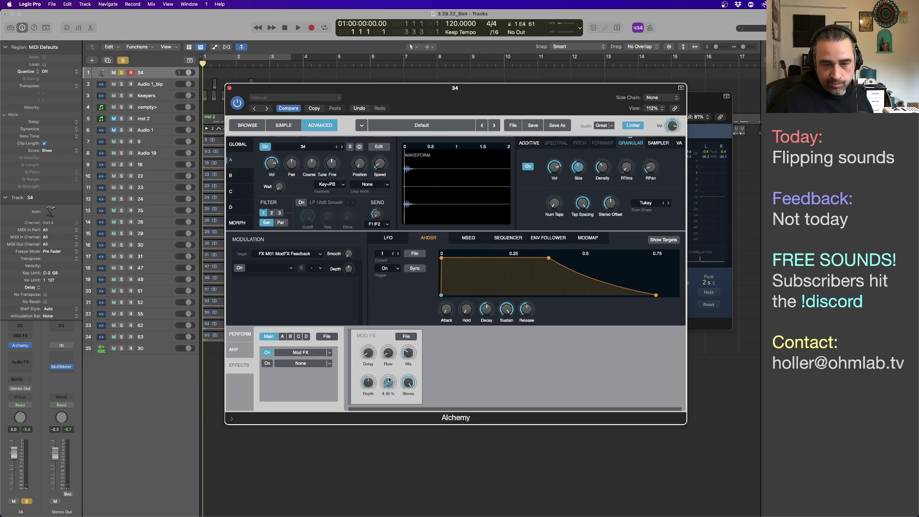
pyautogui.moveTo(406, 354); pyautogui.dragTo(406, 356)
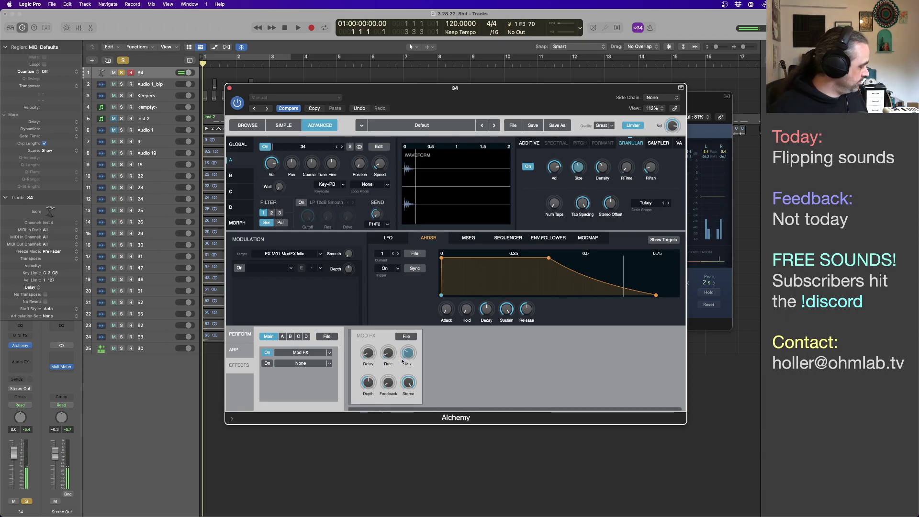
pyautogui.moveTo(408, 358); pyautogui.dragTo(408, 349)
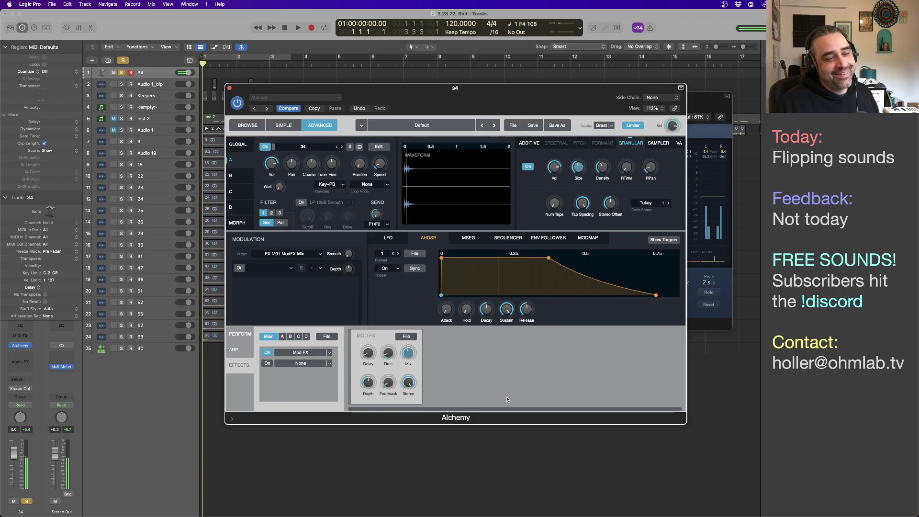
# Insert the stereo Soundtoys Crystallizer as an audio effect on track 34 and close its plug-in window
pyautogui.click(24, 356)
pyautogui.moveTo(29, 501)
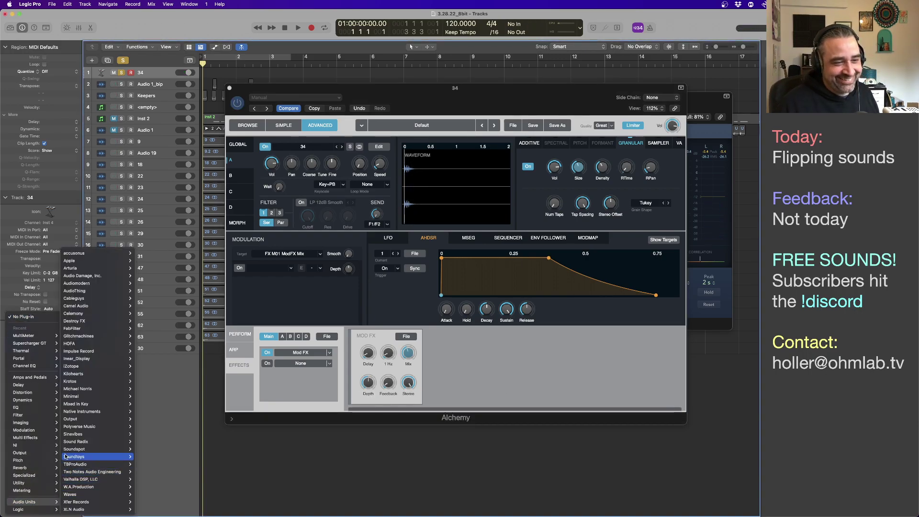
pyautogui.moveTo(127, 457)
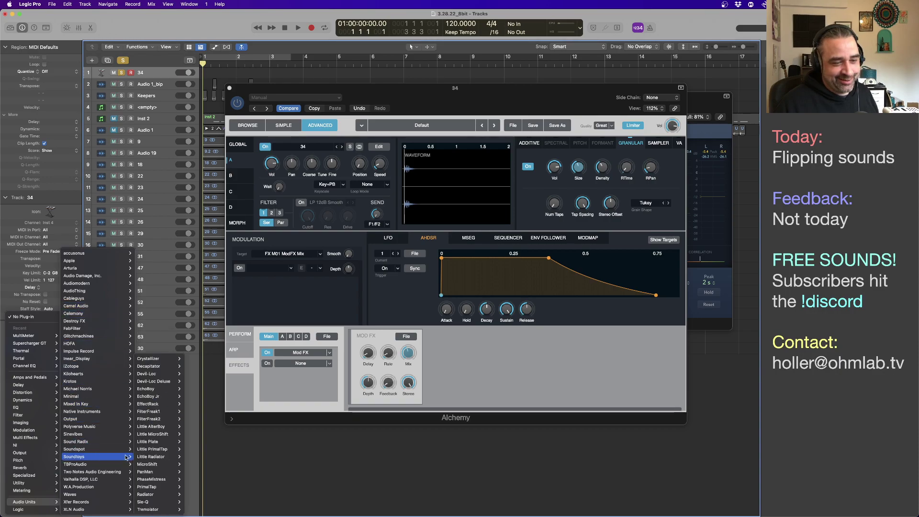
pyautogui.moveTo(162, 443)
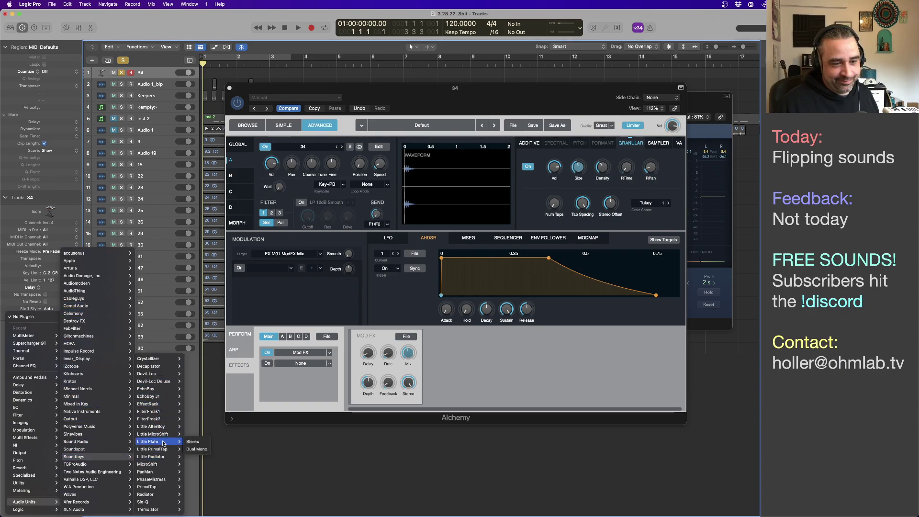
pyautogui.moveTo(158, 358)
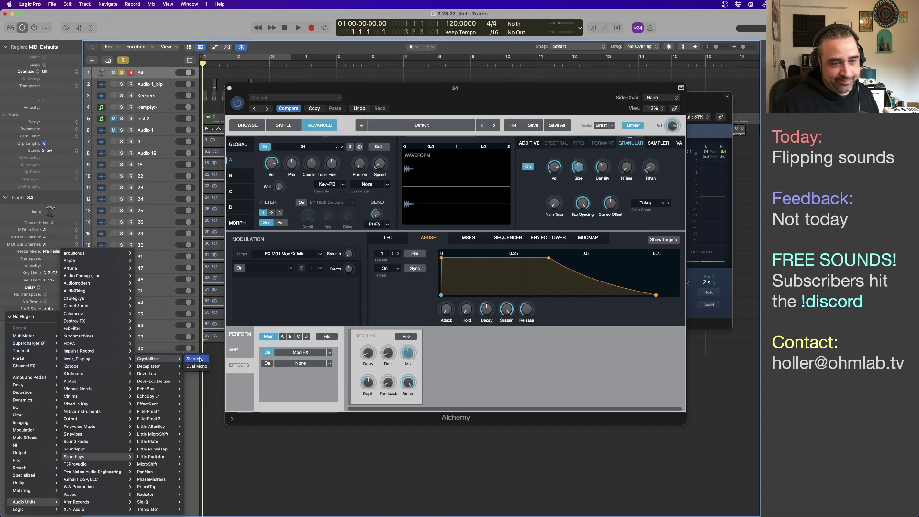
pyautogui.click(199, 360)
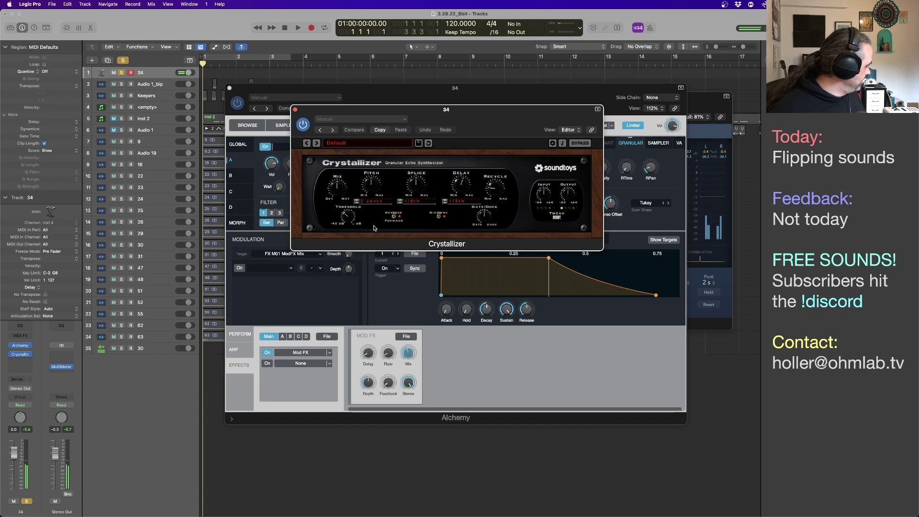
pyautogui.click(295, 109)
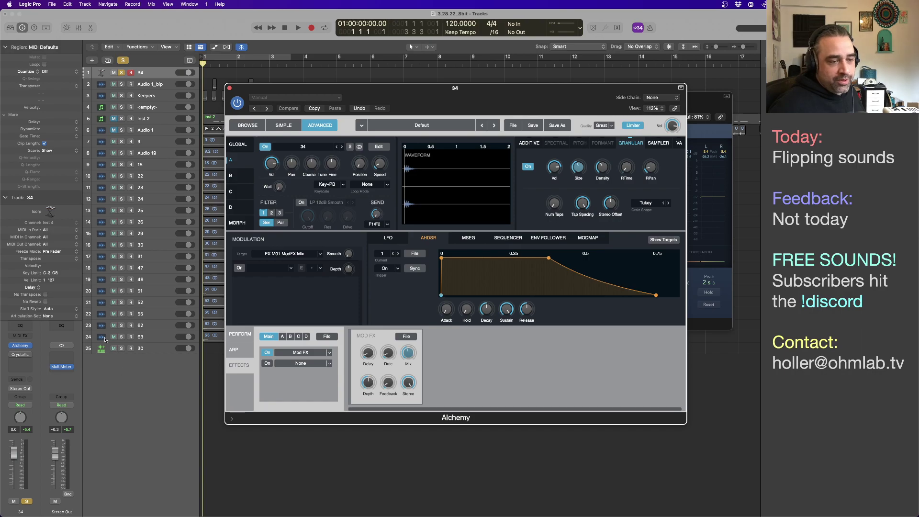
pyautogui.click(112, 373)
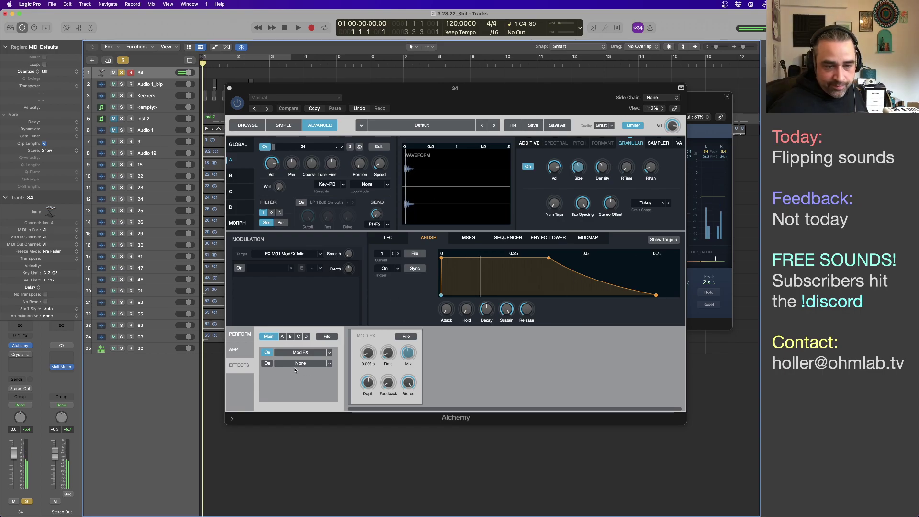
# Turn off Mod FX in Alchemy, enable a Phaser in the second Main effects slot and raise its Poles
pyautogui.click(269, 354)
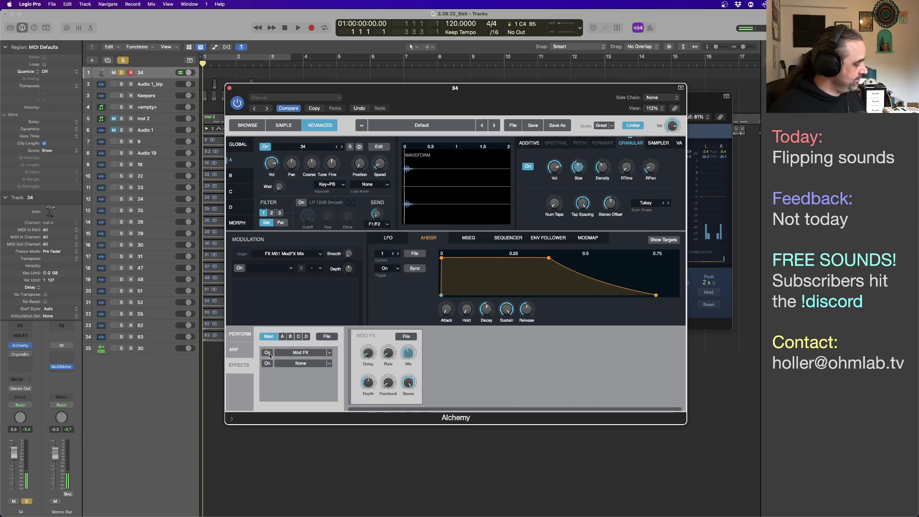
pyautogui.click(271, 364)
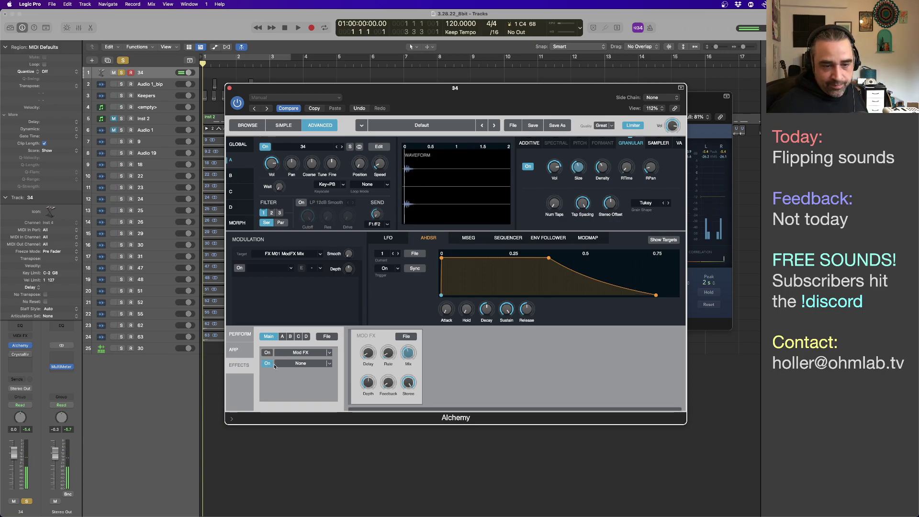
pyautogui.click(328, 365)
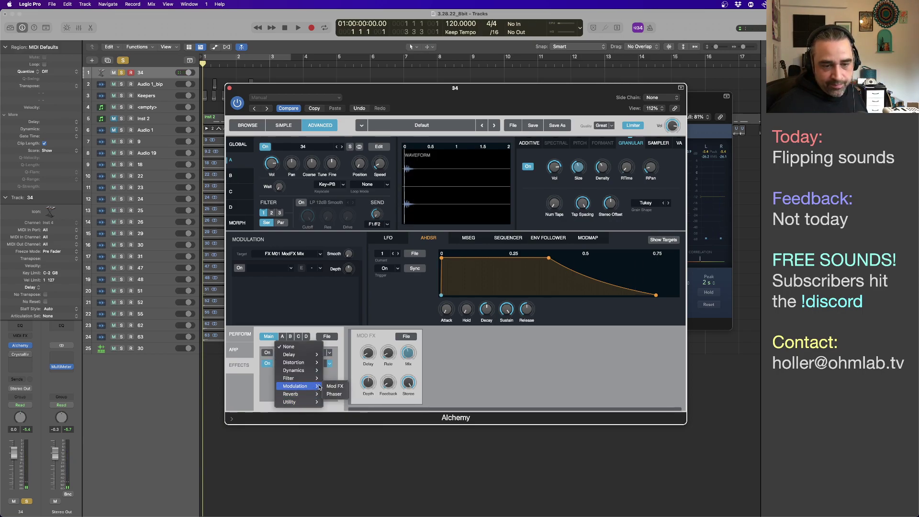
pyautogui.click(334, 394)
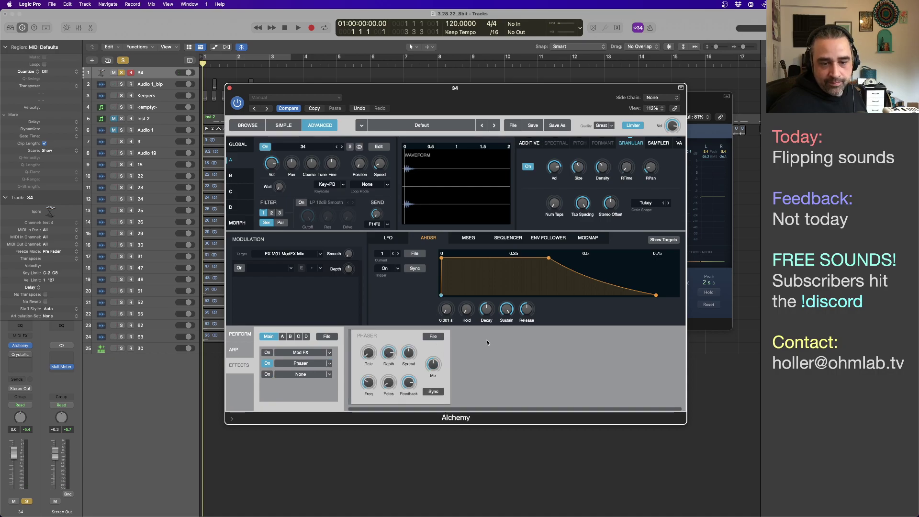
pyautogui.click(390, 383)
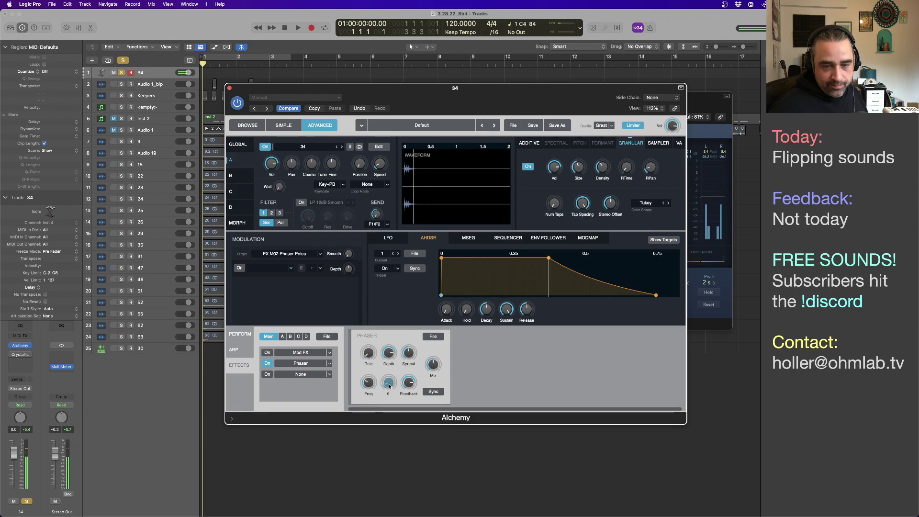
pyautogui.moveTo(389, 385); pyautogui.dragTo(390, 381)
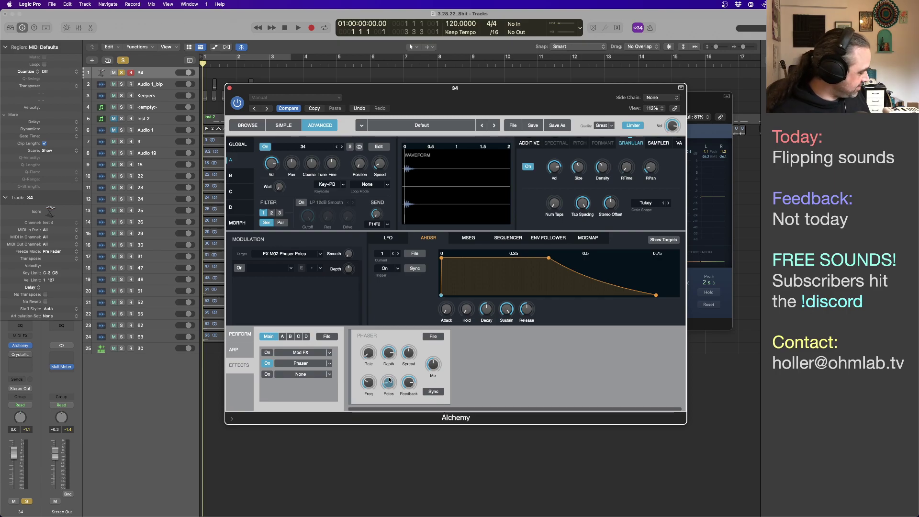
pyautogui.press('a')
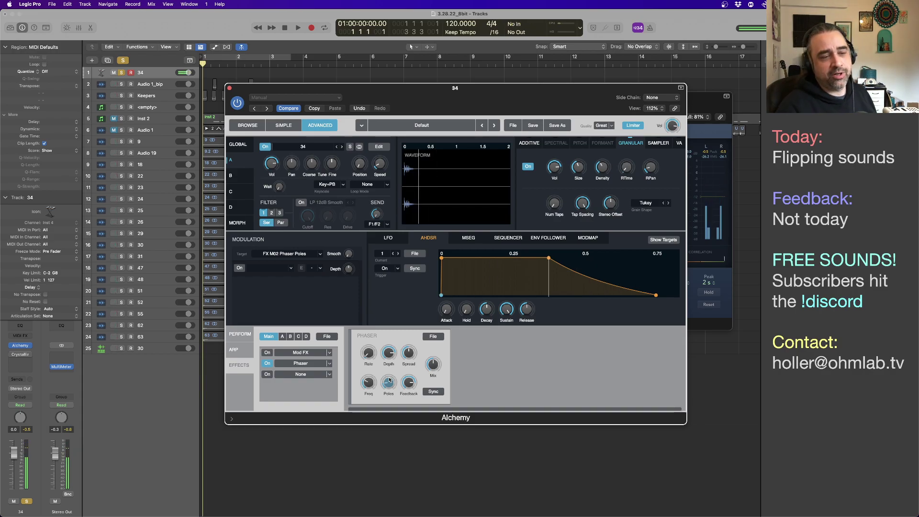
# Insert a Note Repeater MIDI effect on track 34 with Transpose 2, Velocity Ramp 51% and a 1/32 dotted Delay
pyautogui.click(21, 335)
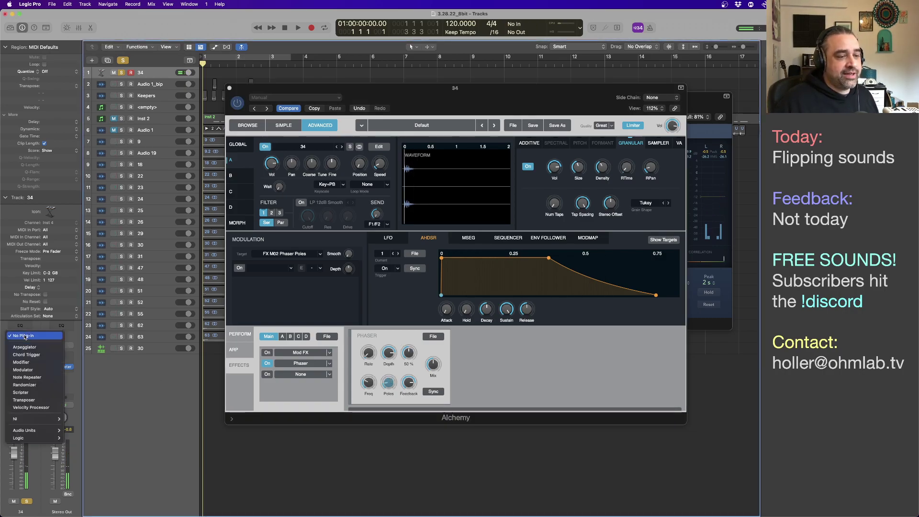
pyautogui.click(52, 381)
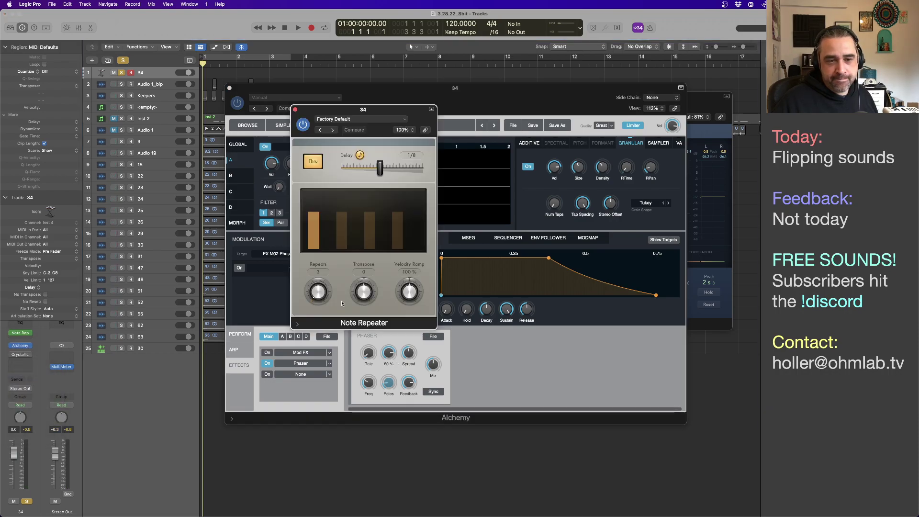
pyautogui.scroll(1, 364, 296)
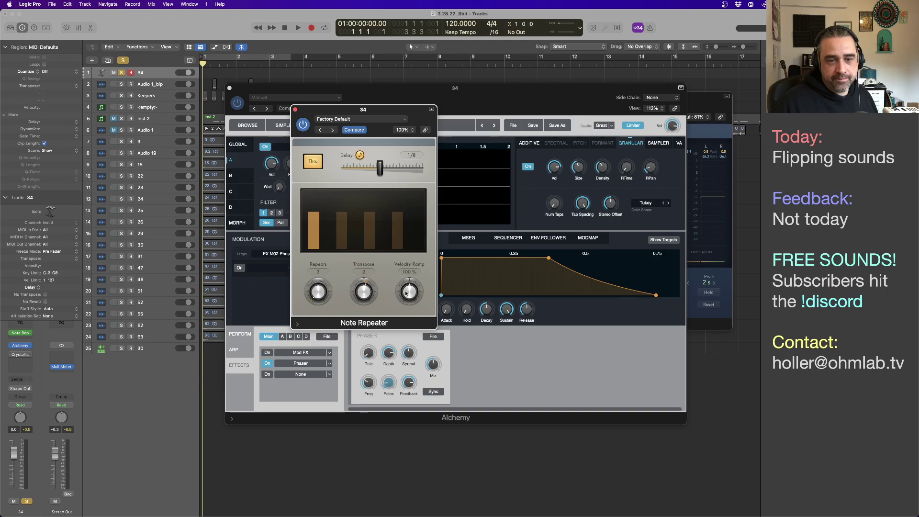
pyautogui.moveTo(405, 294); pyautogui.dragTo(405, 311)
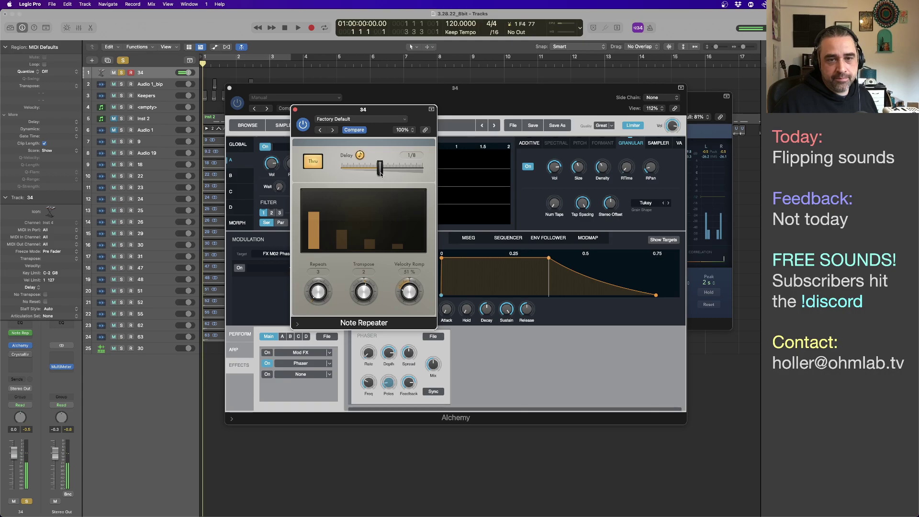
pyautogui.moveTo(380, 173); pyautogui.dragTo(366, 172)
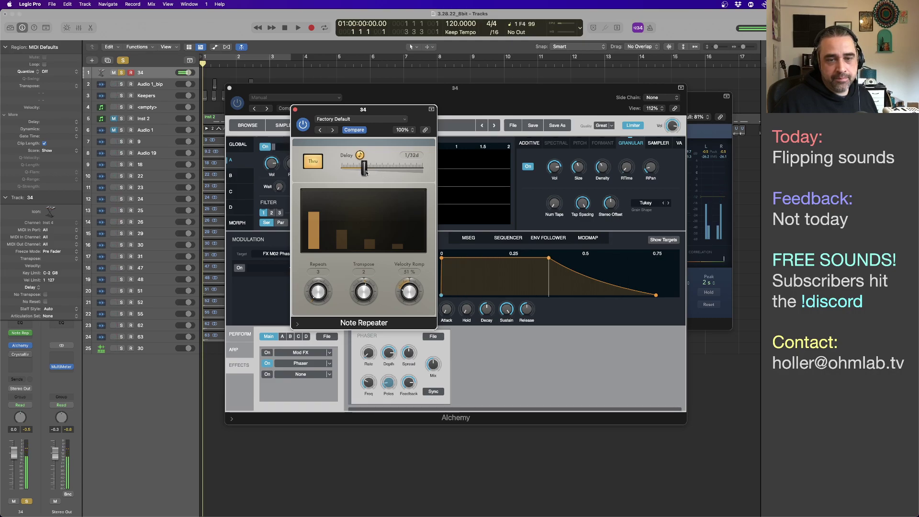
# Set the Note Repeater to 6 Repeats, Transpose 3 and Velocity Ramp 76%, and close its window
pyautogui.moveTo(364, 297); pyautogui.dragTo(316, 305)
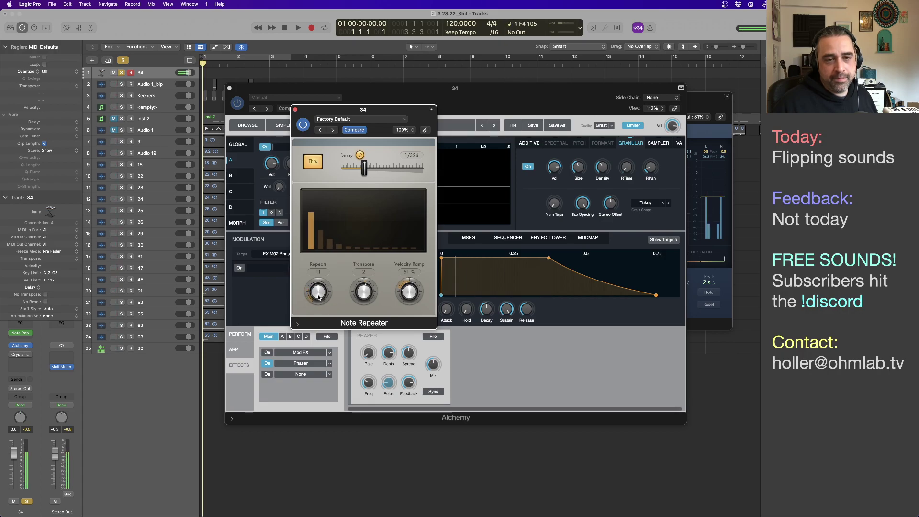
pyautogui.moveTo(408, 295); pyautogui.dragTo(407, 289)
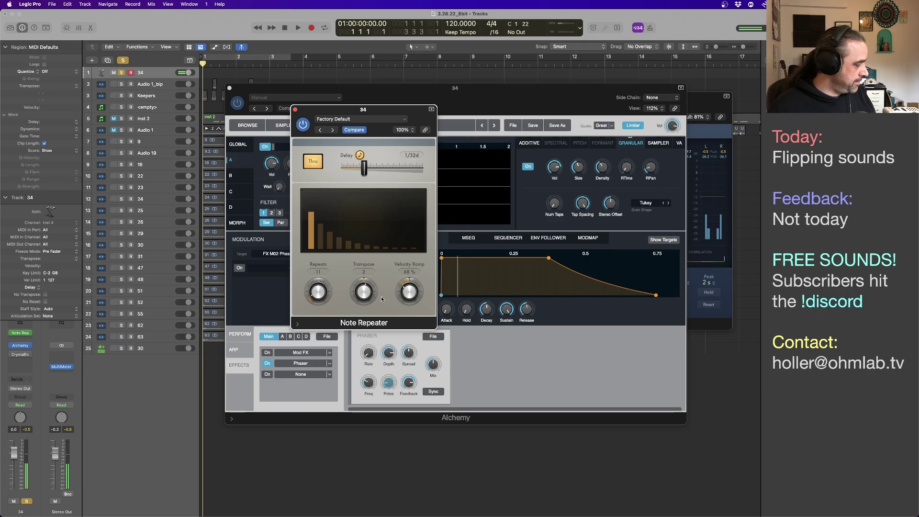
pyautogui.moveTo(318, 290); pyautogui.dragTo(321, 298)
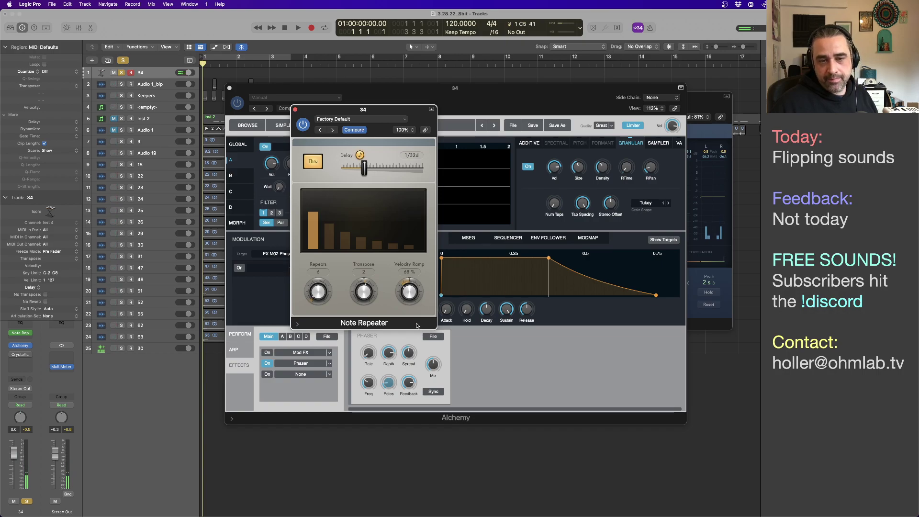
pyautogui.moveTo(409, 300); pyautogui.dragTo(368, 297)
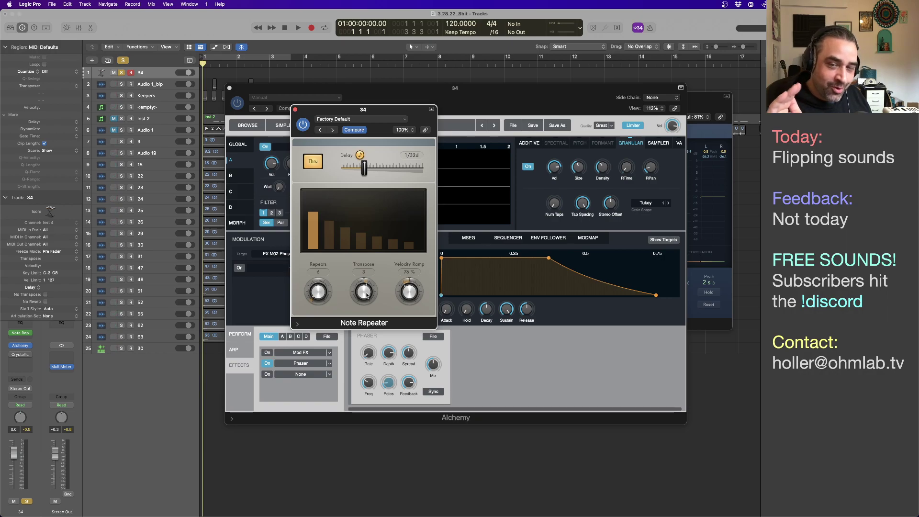
pyautogui.click(295, 109)
# Add an Arpeggiator MIDI effect to track 34 with descending note order, a 1/8 triplet Rate and Oct Range 2
pyautogui.click(31, 338)
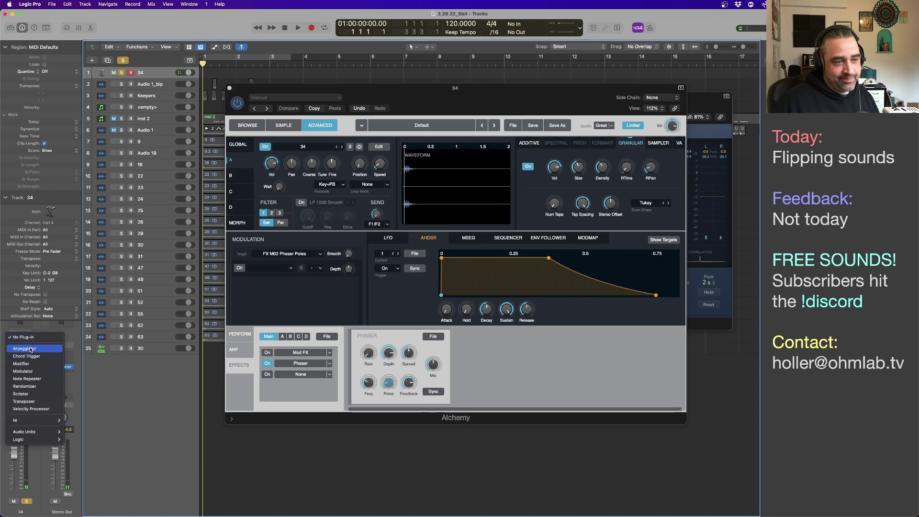
pyautogui.click(31, 348)
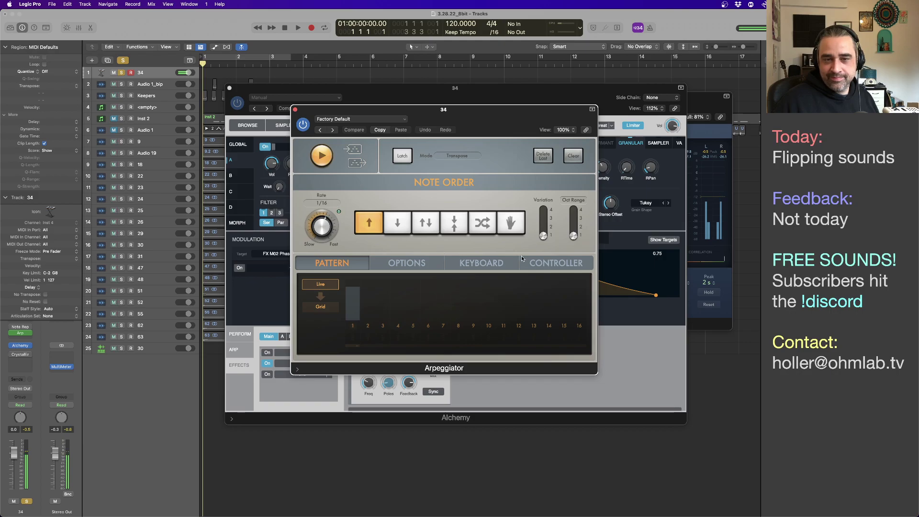
pyautogui.moveTo(323, 230)
pyautogui.mouseDown()
pyautogui.moveTo(320, 209)
pyautogui.moveTo(321, 230)
pyautogui.mouseUp()
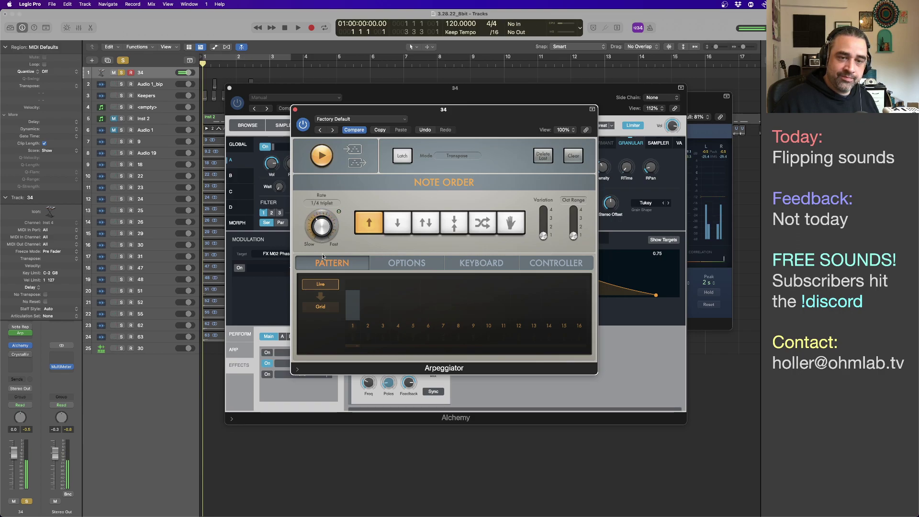
pyautogui.moveTo(323, 251); pyautogui.dragTo(323, 222)
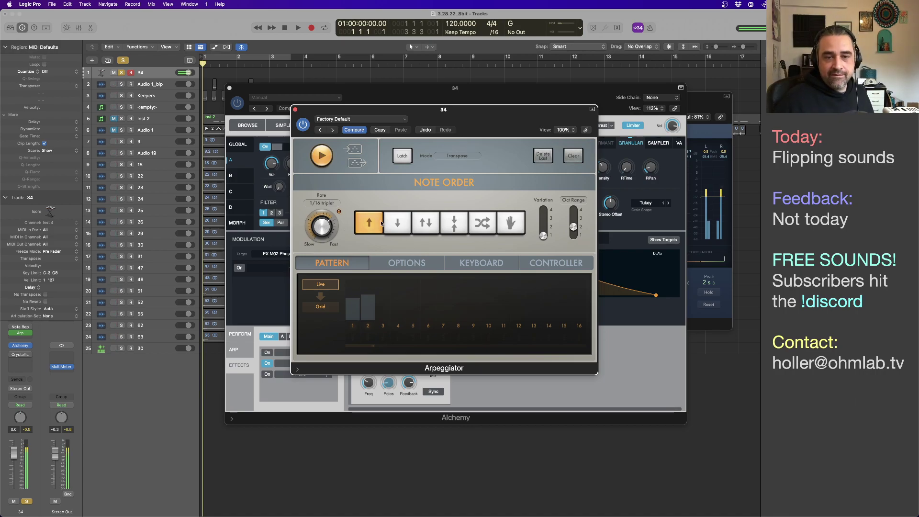
pyautogui.click(398, 228)
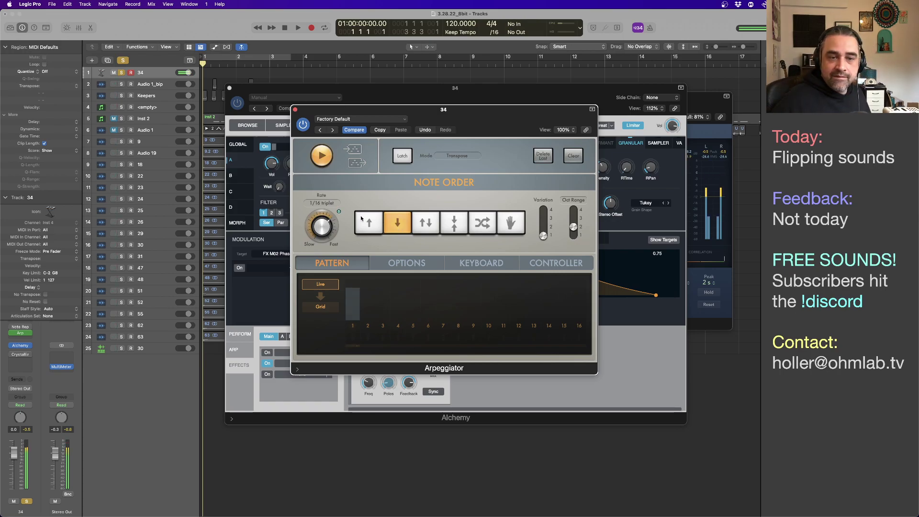
pyautogui.moveTo(323, 230); pyautogui.dragTo(323, 235)
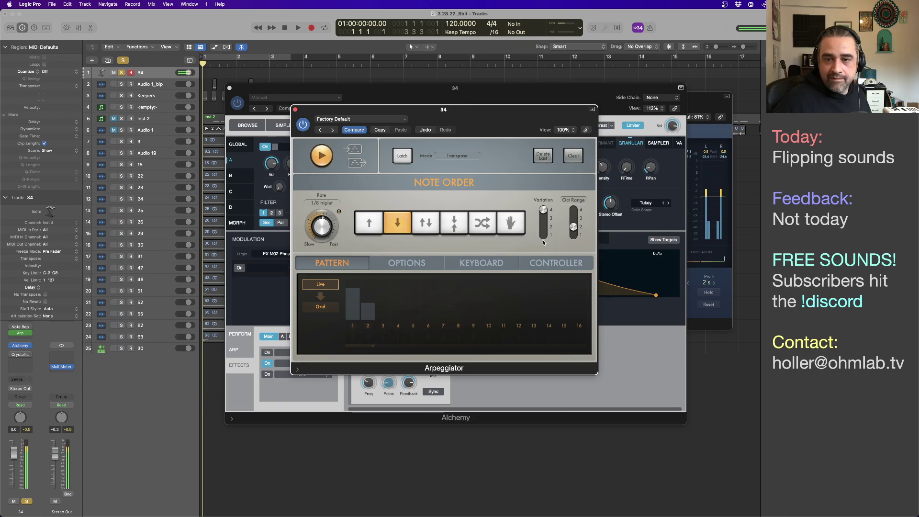
# Switch the Arpeggiator's octave range to Inversions, set it to 3 and set Variation to 2
pyautogui.click(577, 204)
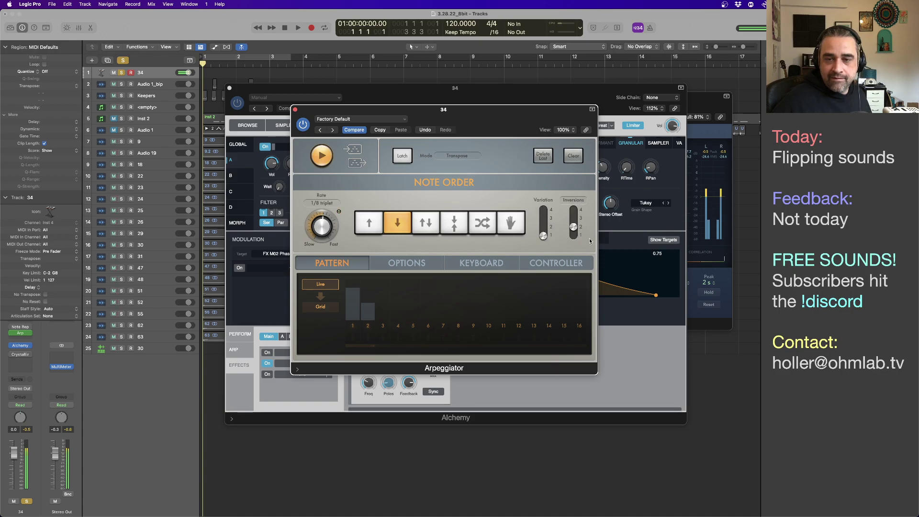
pyautogui.moveTo(573, 227); pyautogui.dragTo(575, 219)
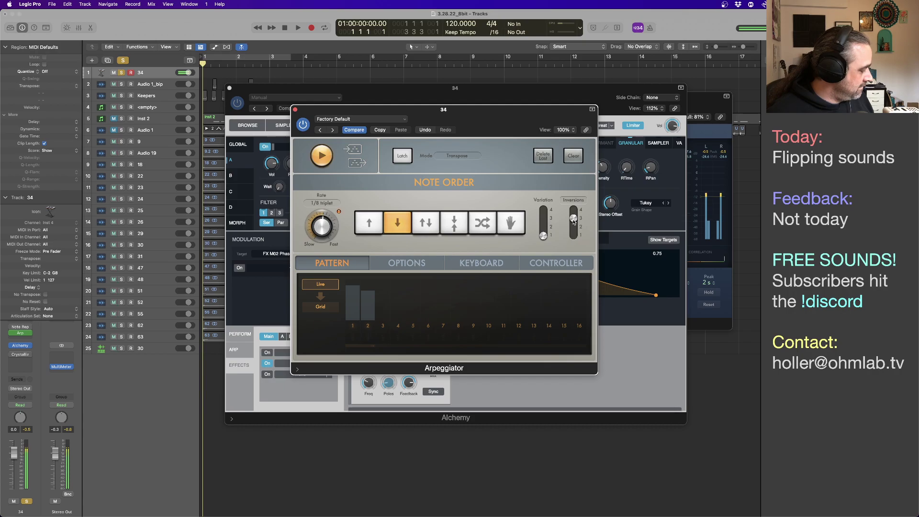
pyautogui.moveTo(543, 235); pyautogui.dragTo(543, 228)
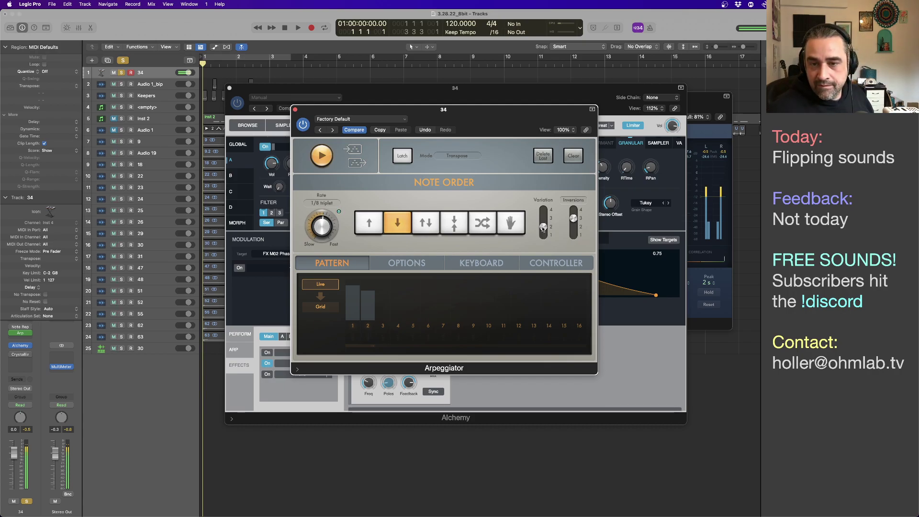
# Set the Arpeggiator's Inversions to 1, bypass the effect and close its window
pyautogui.click(572, 228)
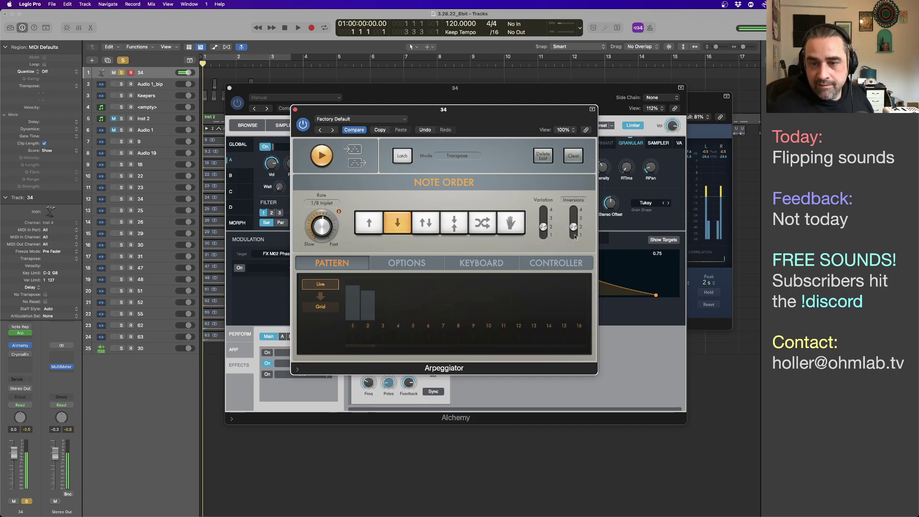
pyautogui.click(575, 236)
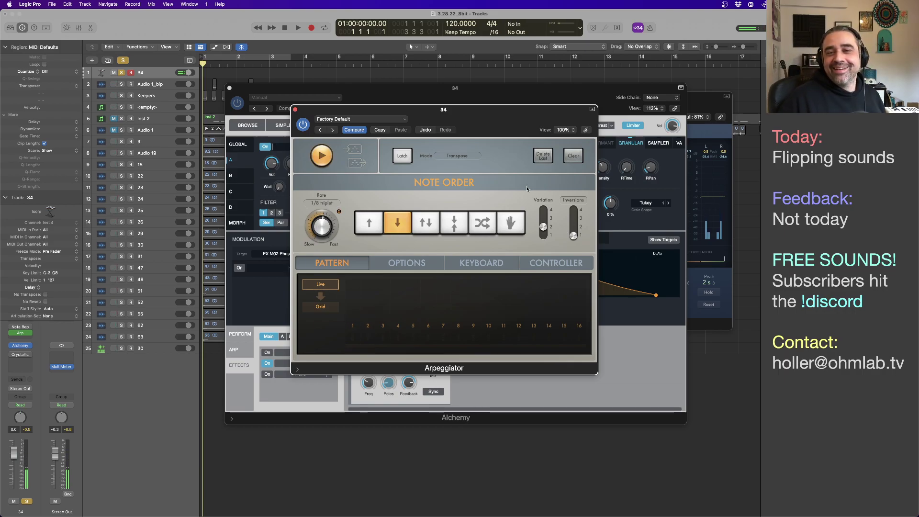
pyautogui.click(301, 124)
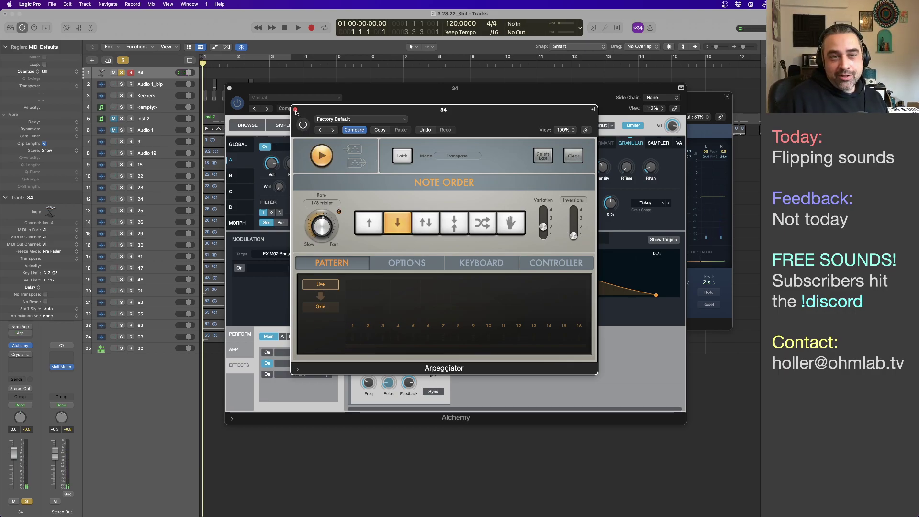
pyautogui.click(295, 110)
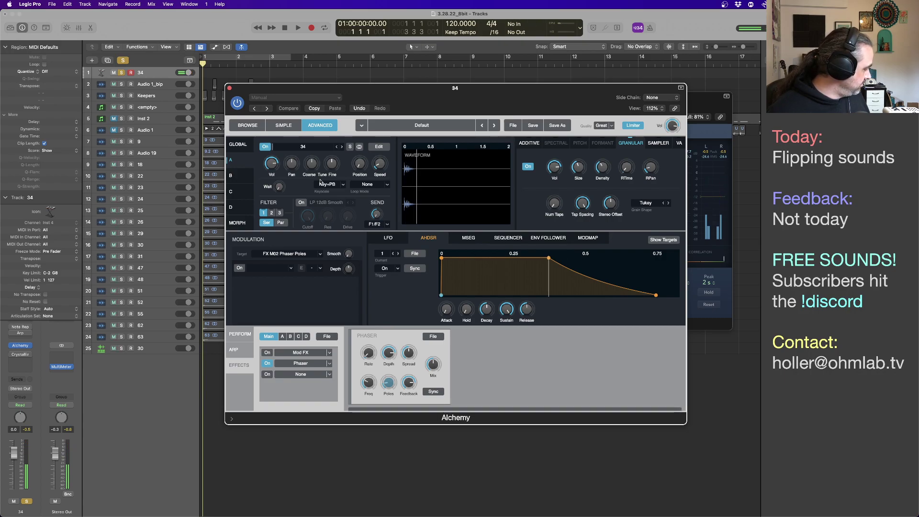
# Compare Alchemy's sound with the effects on and off, leave Mod FX and Phaser enabled, and adjust the Phaser's Feedback
pyautogui.moveTo(321, 175)
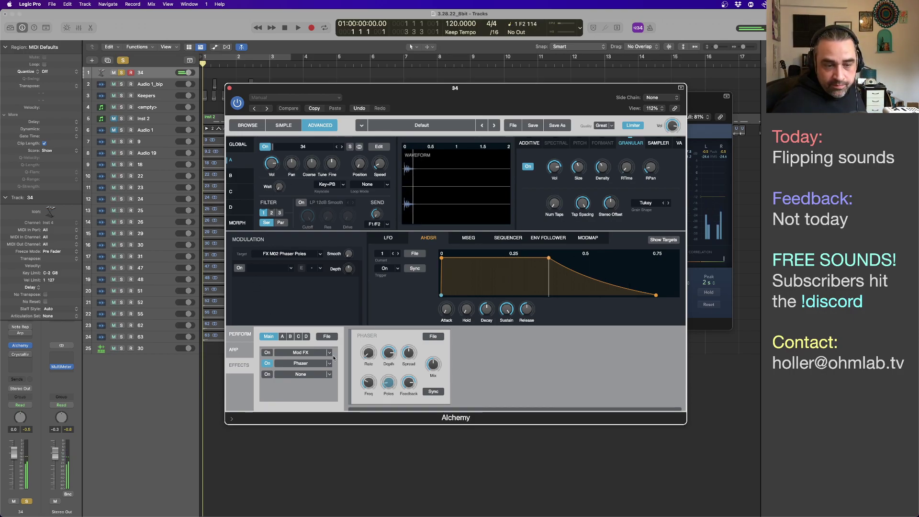
pyautogui.click(267, 363)
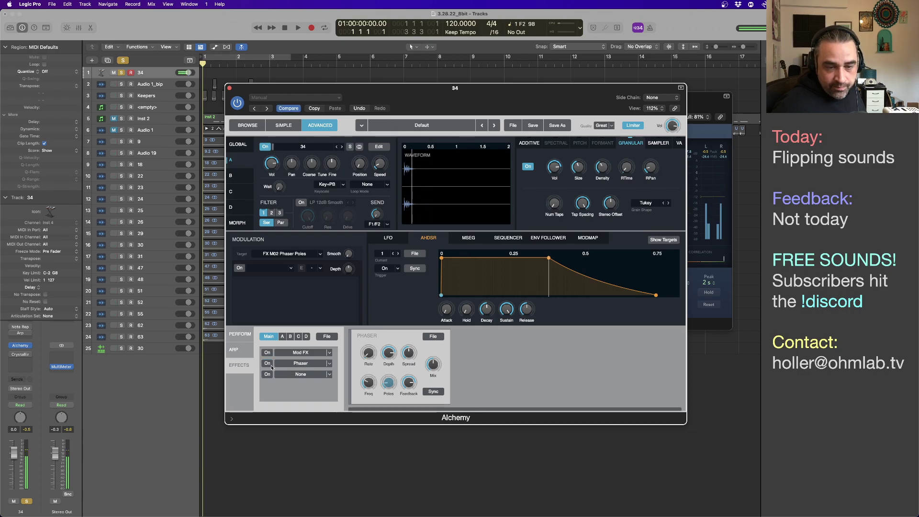
pyautogui.click(267, 364)
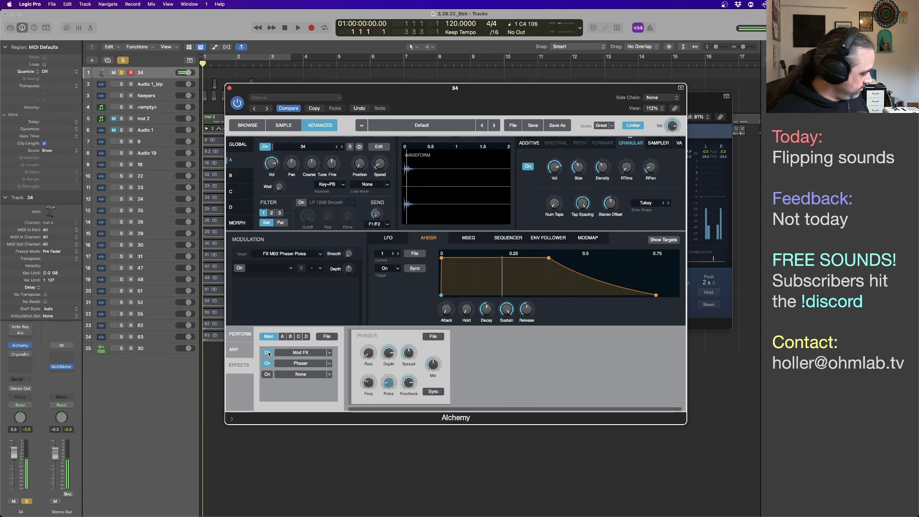
pyautogui.click(267, 353)
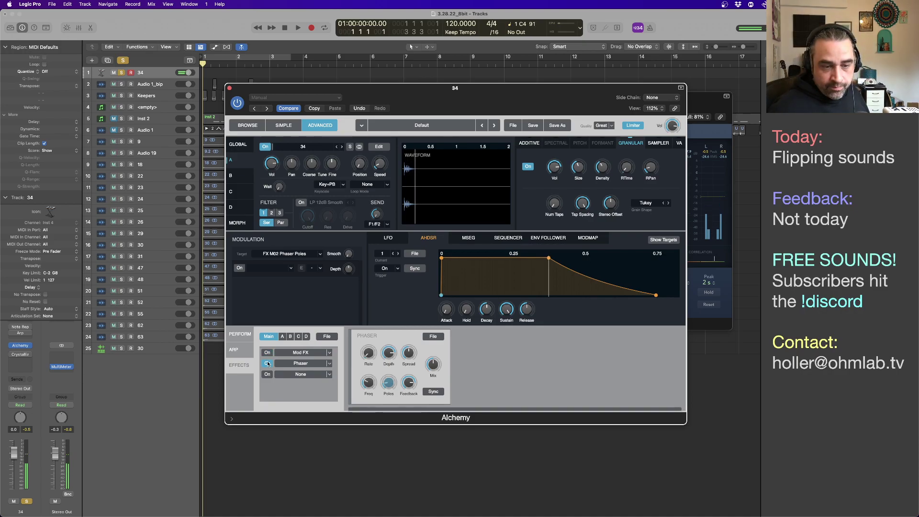
pyautogui.click(267, 363)
pyautogui.click(267, 364)
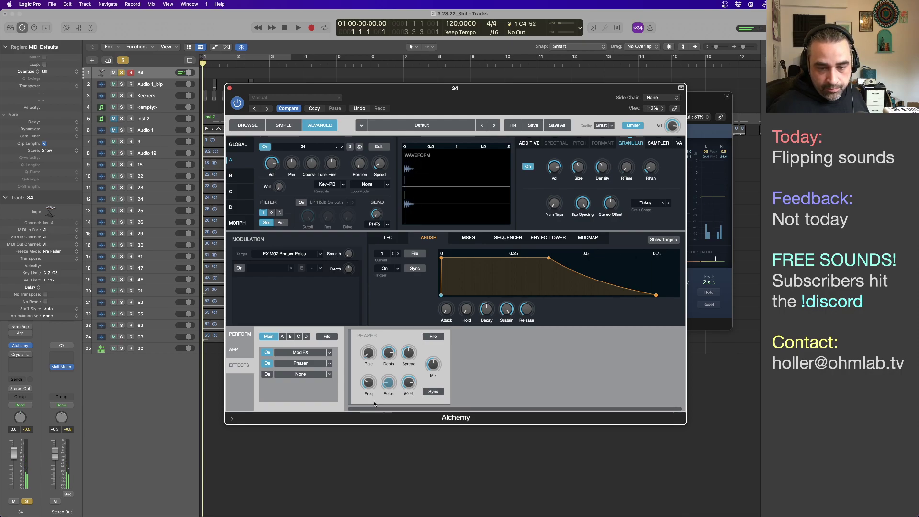
pyautogui.moveTo(408, 384); pyautogui.dragTo(408, 387)
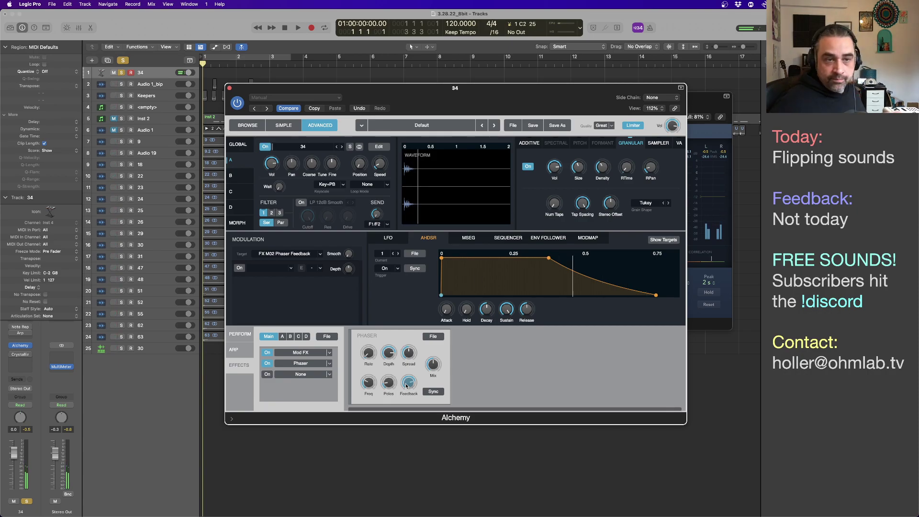
# Record a MIDI performance on track 34 and move the Alchemy window clear of the recorded region
pyautogui.press('r')
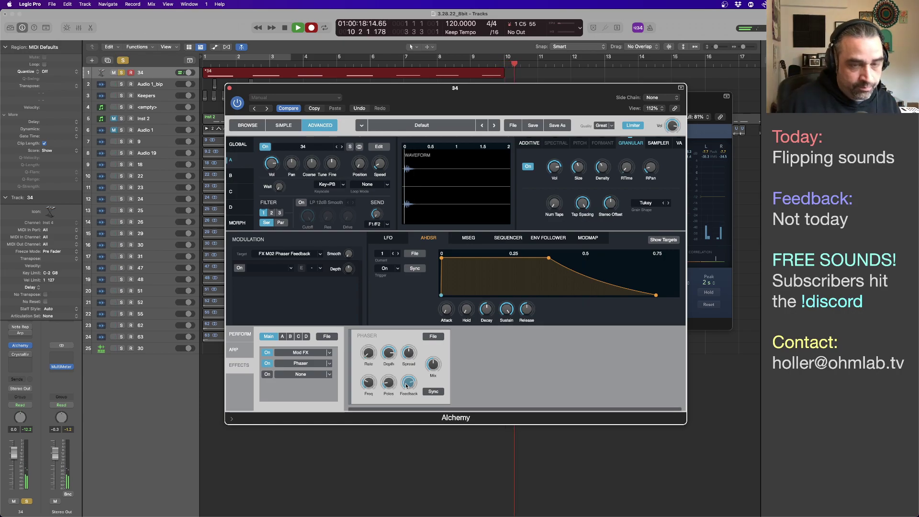
pyautogui.press('space')
pyautogui.moveTo(397, 94); pyautogui.dragTo(379, 120)
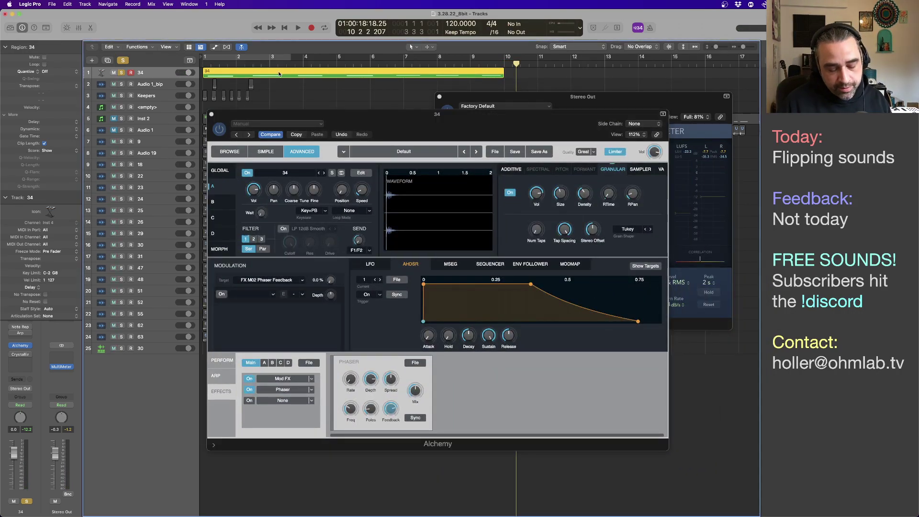
# Bounce the recorded region in place as 34_bip to a new track and solo only the bounced track
pyautogui.hotkey('ctrl', 'b')
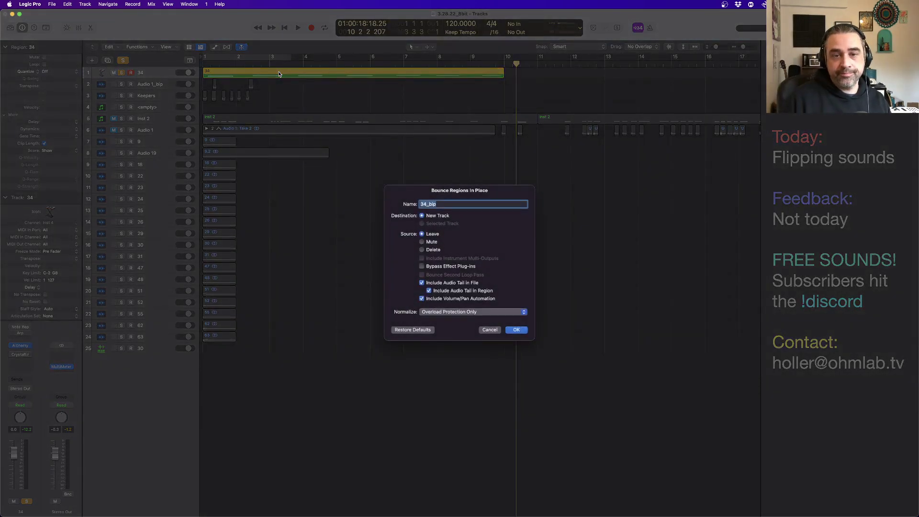
pyautogui.press('Return')
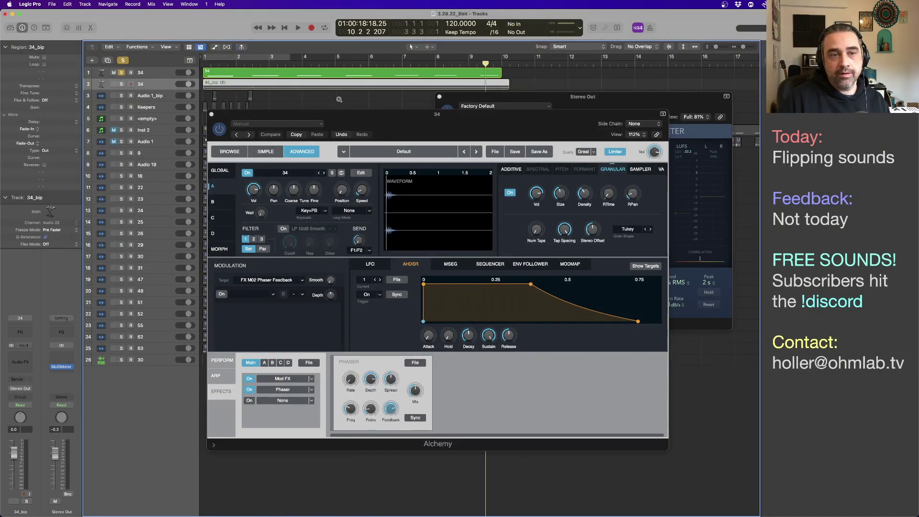
pyautogui.keyDown('ctrl'); pyautogui.keyDown('alt'); pyautogui.click(339, 99); pyautogui.keyUp('alt'); pyautogui.keyUp('ctrl')
pyautogui.click(123, 73)
pyautogui.click(121, 85)
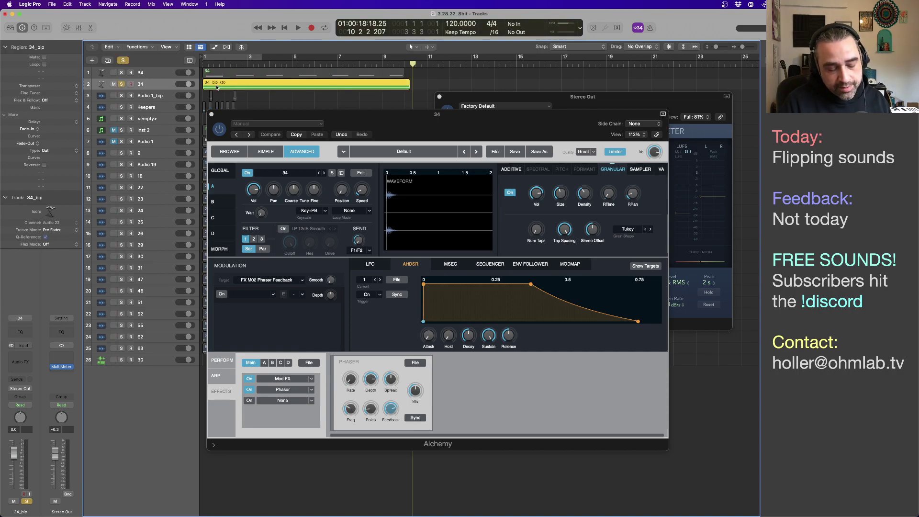
pyautogui.hotkey('ctrl', 'x')
pyautogui.press('Return')
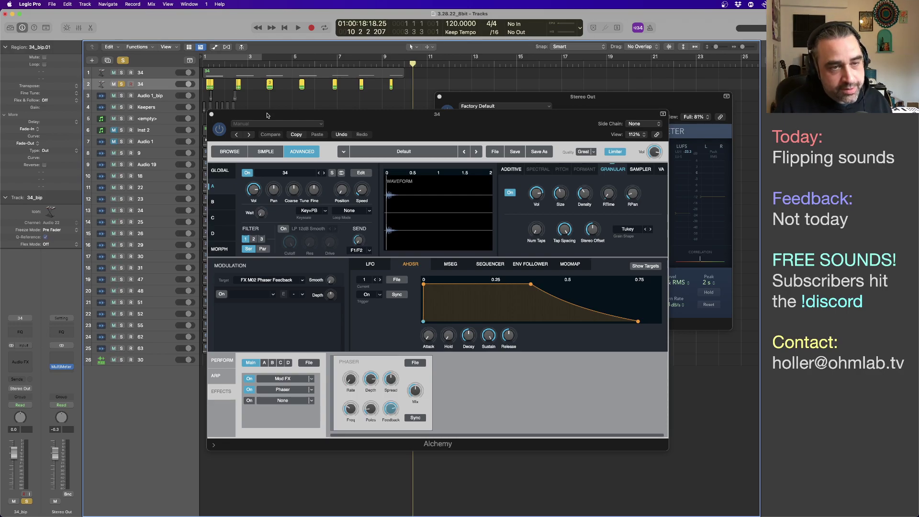
pyautogui.press('super+z')
# Remove silence from the 34_bip region with Minimum Time to accept as Silence set to 0.4940 sec
pyautogui.press('z')
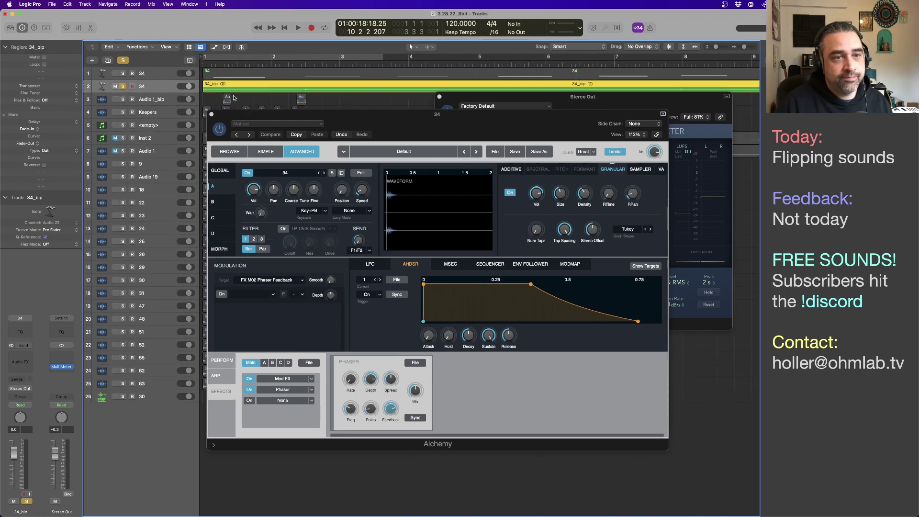
pyautogui.press('super+Down')
pyautogui.hotkey('ctrl', 'x')
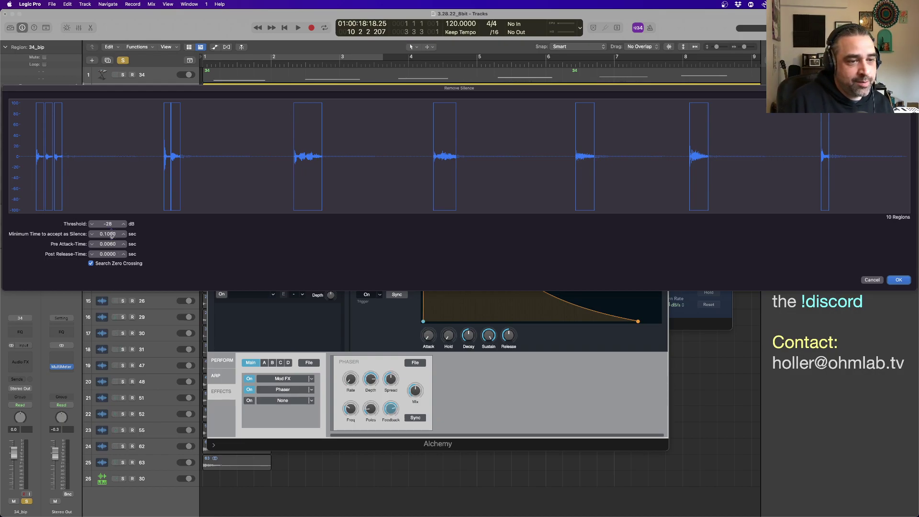
pyautogui.moveTo(111, 235); pyautogui.dragTo(111, 233)
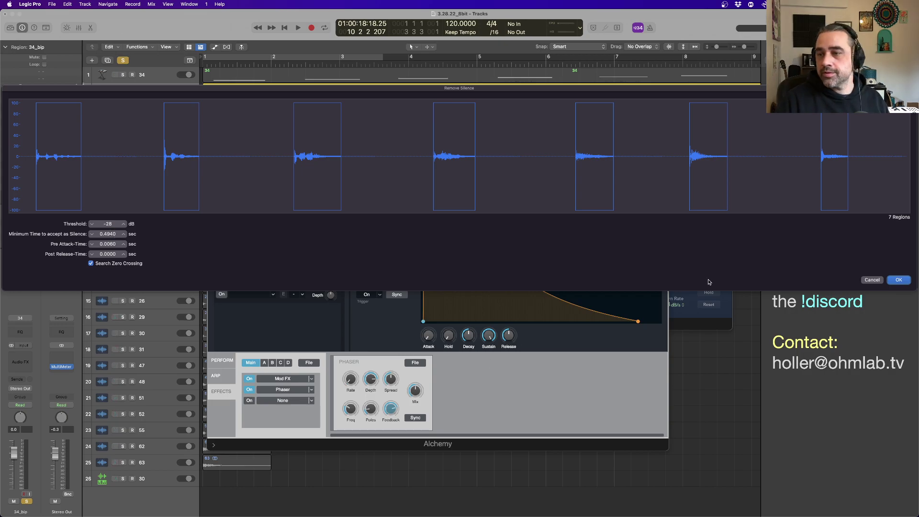
pyautogui.click(899, 280)
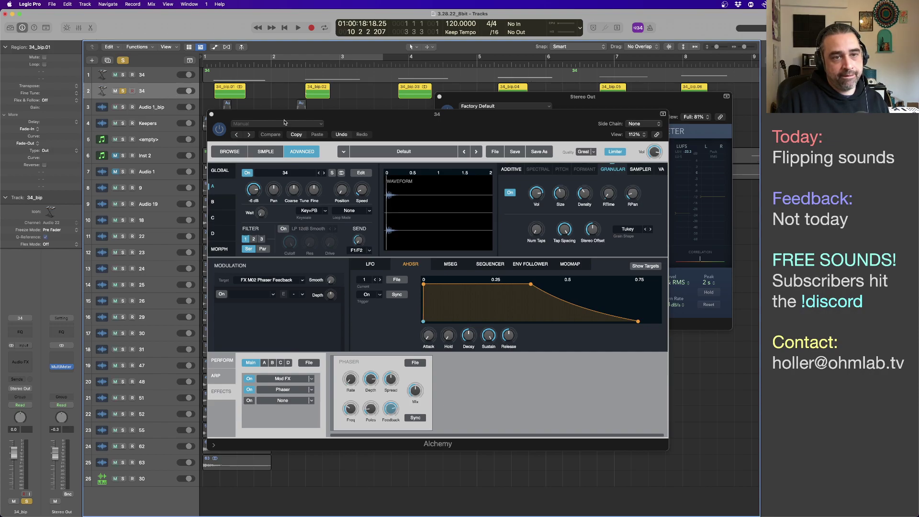
# Move the Alchemy window away from the sliced regions and play them back from the project start
pyautogui.moveTo(286, 123); pyautogui.dragTo(370, 139)
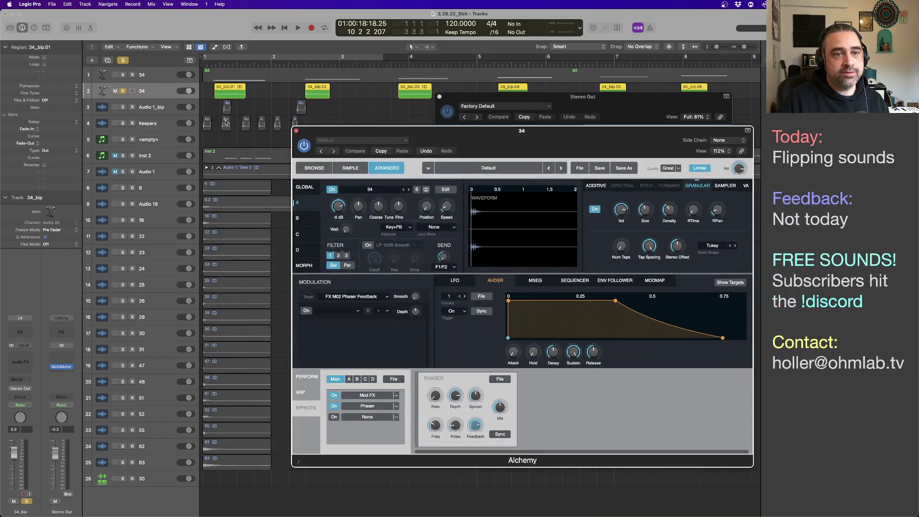
pyautogui.scroll(-8, 232, 105)
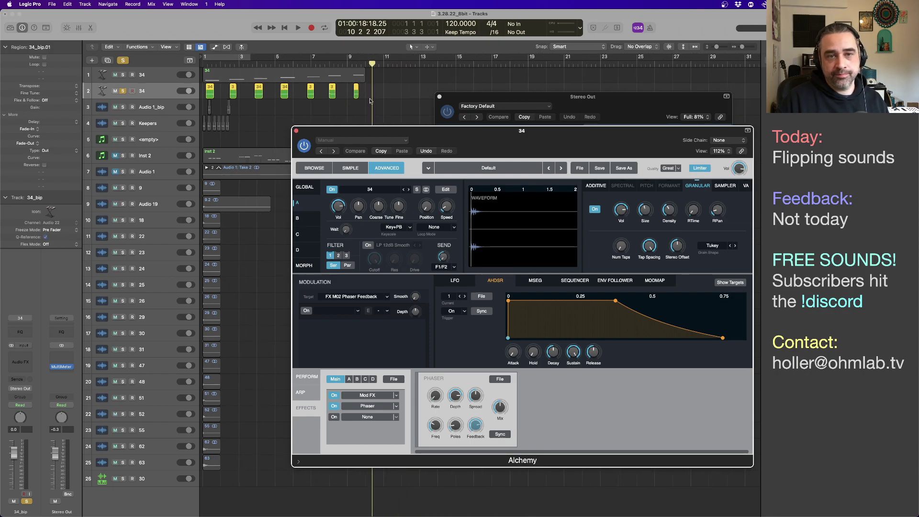
pyautogui.click(144, 95)
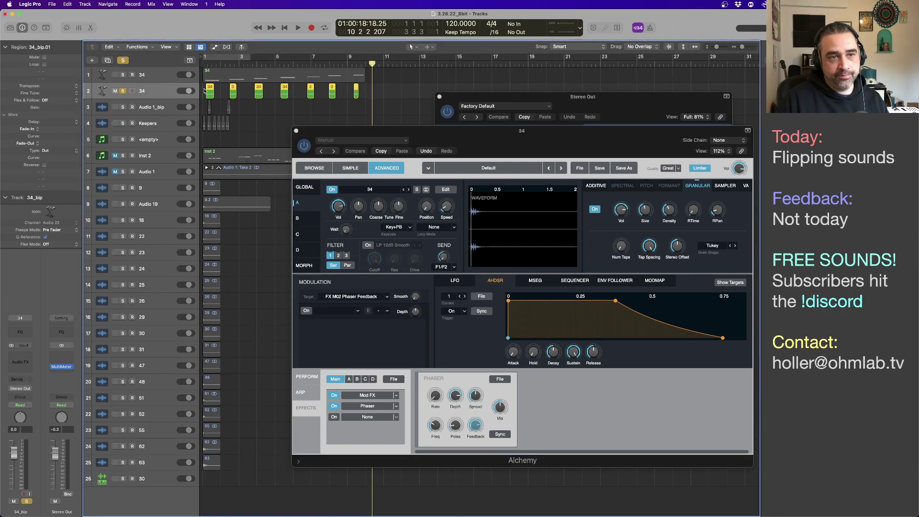
pyautogui.press('Return')
pyautogui.press('space')
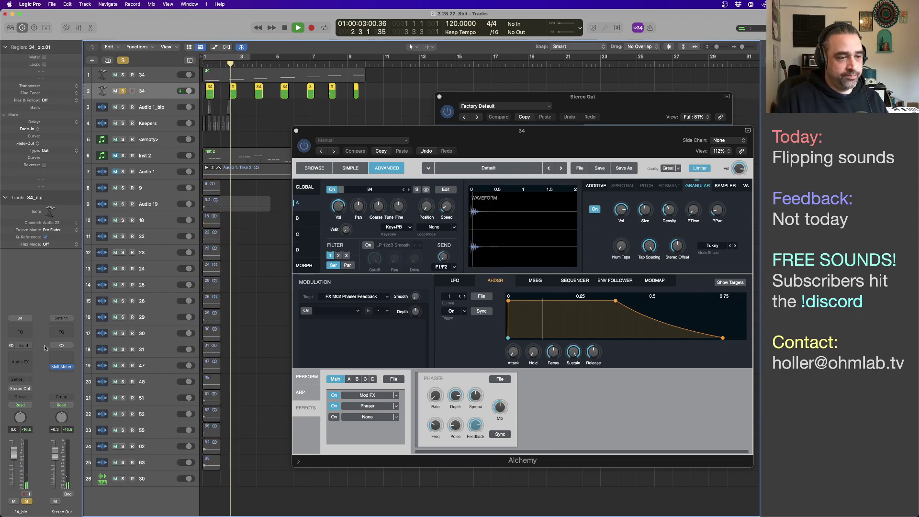
# Add a Channel EQ to the 34_bip track with an 88 Hz low cut at 36 dB/Oct and a 12600 Hz high cut at 18 dB/Oct
pyautogui.click(20, 331)
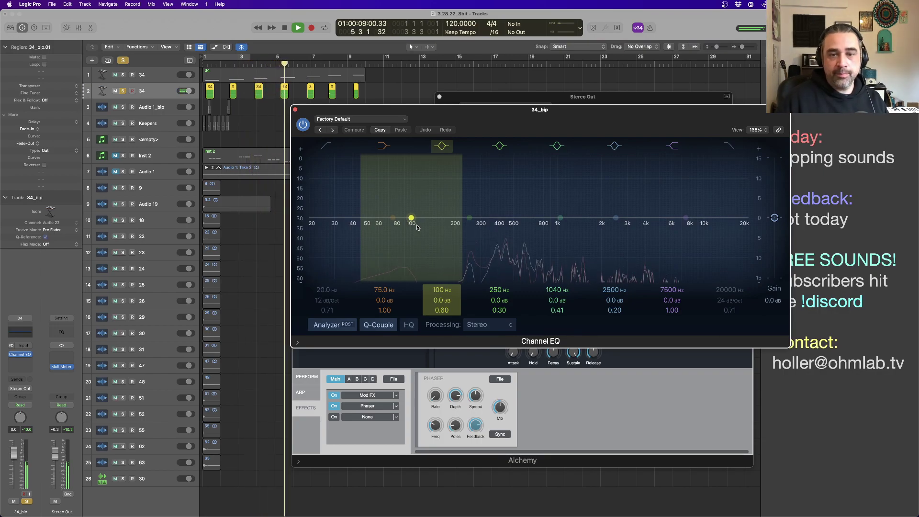
pyautogui.moveTo(316, 225); pyautogui.dragTo(391, 230)
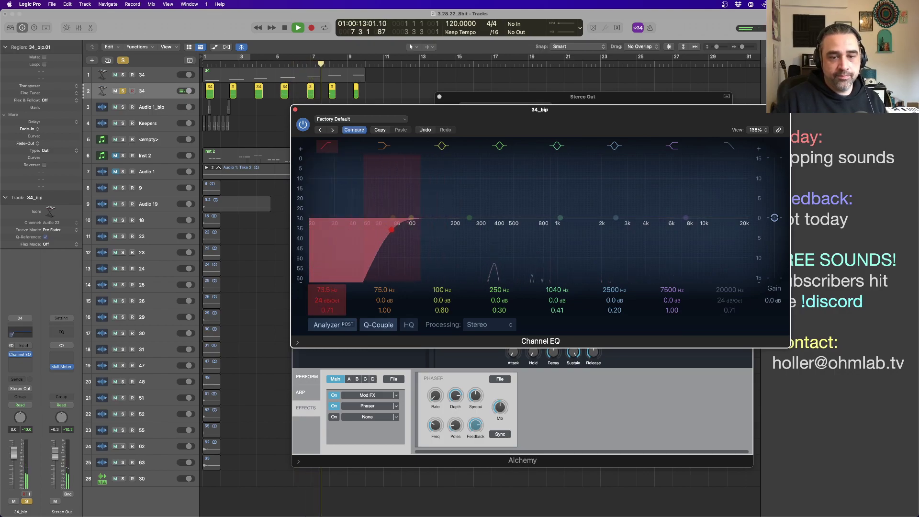
pyautogui.moveTo(326, 300); pyautogui.dragTo(326, 282)
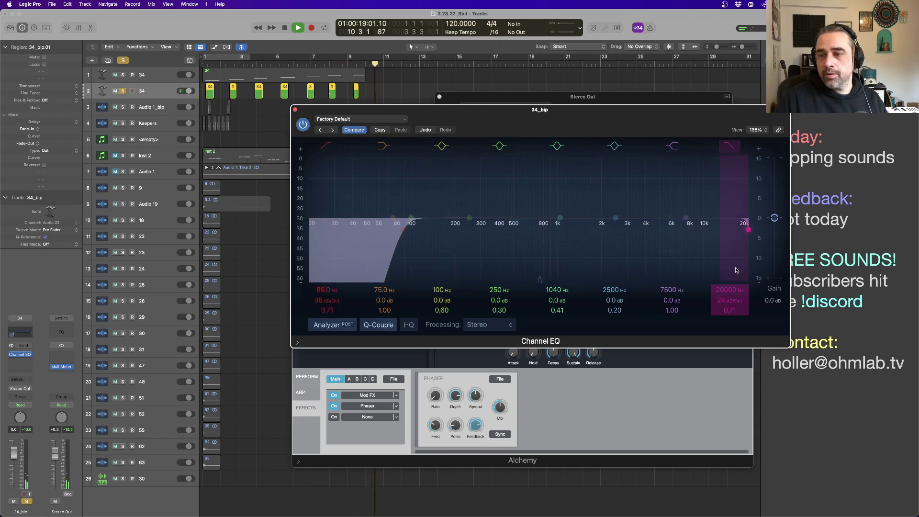
pyautogui.moveTo(748, 229); pyautogui.dragTo(719, 229)
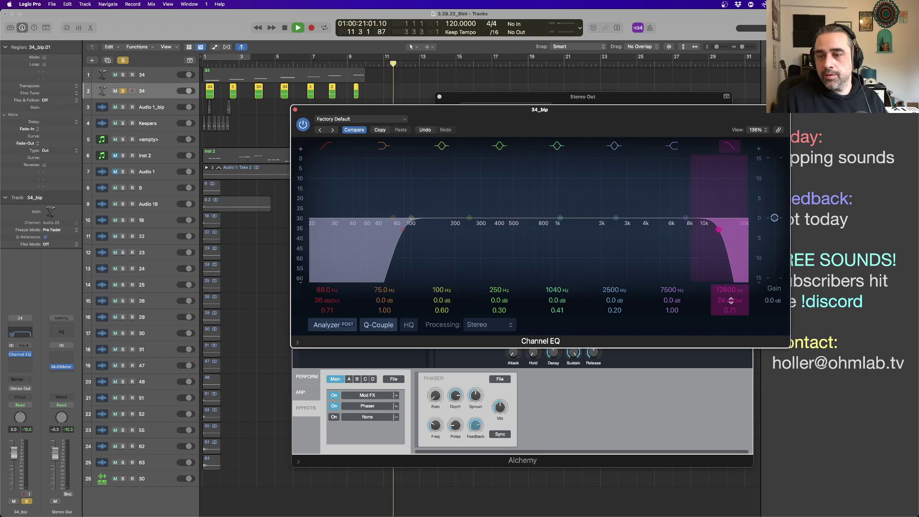
pyautogui.moveTo(730, 299); pyautogui.dragTo(729, 305)
# Play the sliced regions from the start, extend the end of region 34_bip.02 and replay it
pyautogui.press('Return')
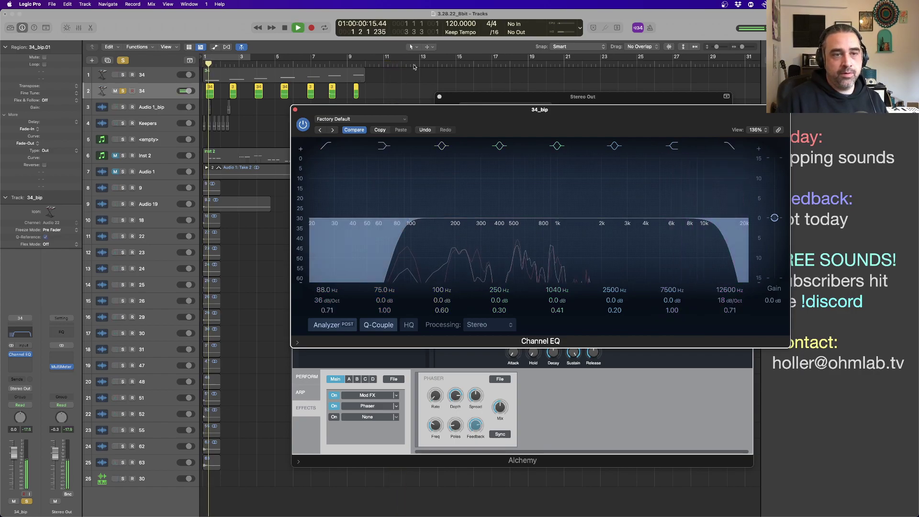
pyautogui.moveTo(235, 94)
pyautogui.mouseDown()
pyautogui.moveTo(254, 108)
pyautogui.moveTo(242, 97)
pyautogui.mouseUp()
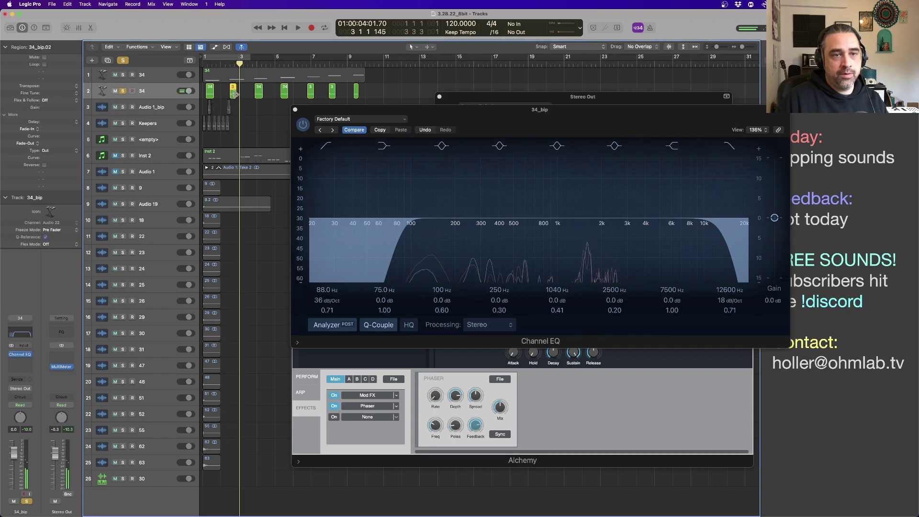
pyautogui.doubleClick(231, 67)
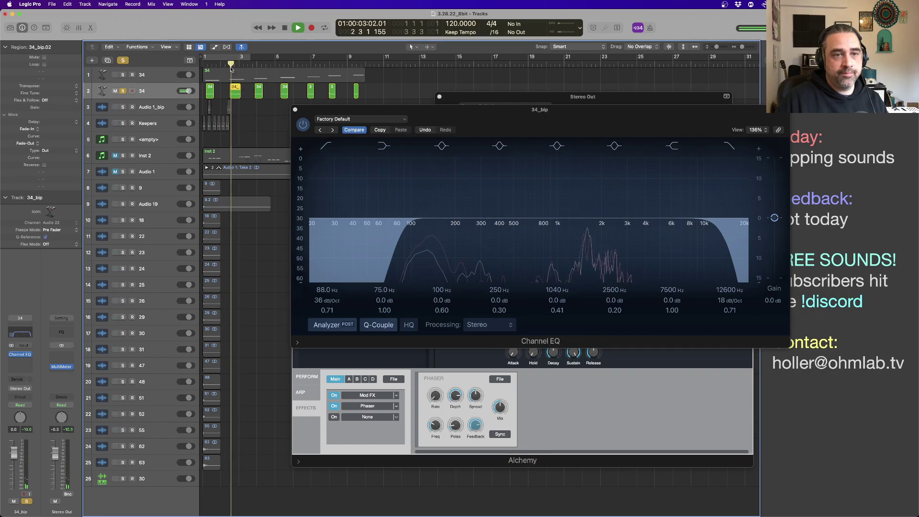
# Move the Channel EQ window aside, extend the ends of regions 34_bip.03 through 34_bip.07, and replay from the start
pyautogui.press('super+Right')
pyautogui.press('super+Right')
pyautogui.press('super+Right')
pyautogui.press('super+Right')
pyautogui.press('super+Right')
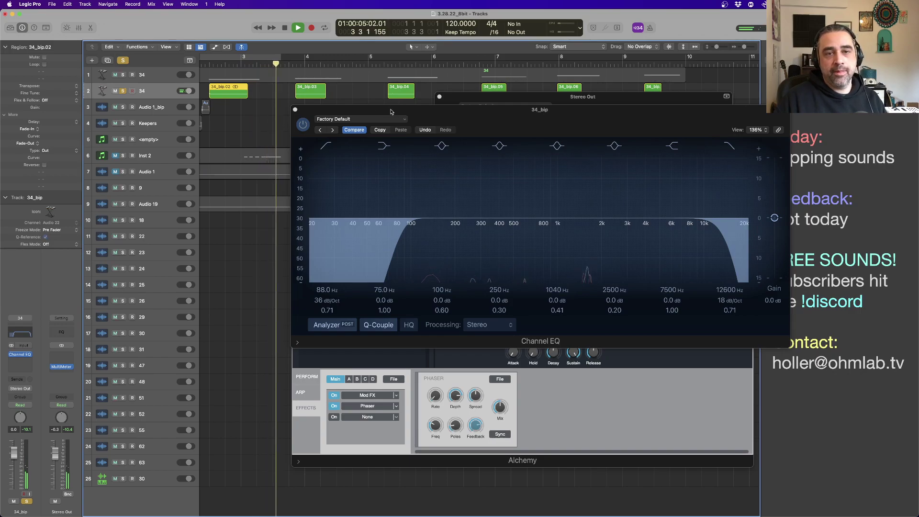
pyautogui.moveTo(390, 112); pyautogui.dragTo(275, 187)
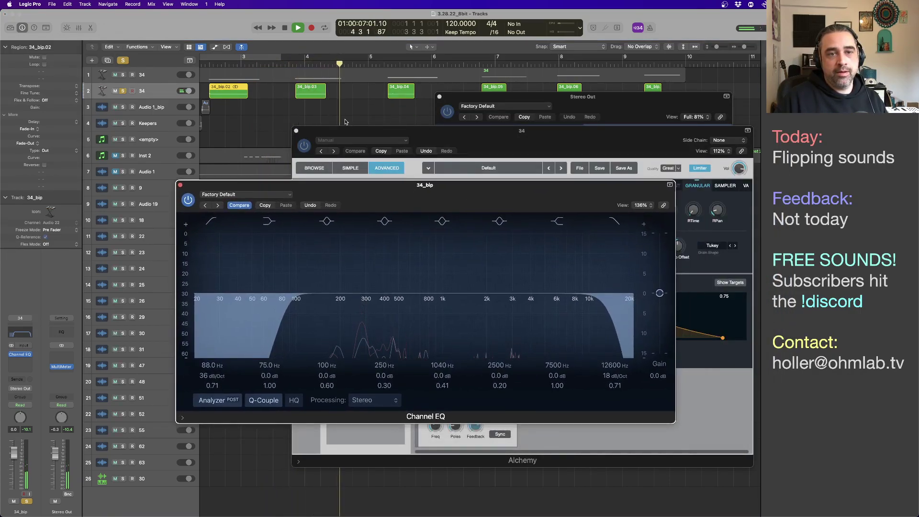
pyautogui.moveTo(326, 94); pyautogui.dragTo(329, 95)
pyautogui.moveTo(414, 94); pyautogui.dragTo(346, 99)
pyautogui.click(362, 115)
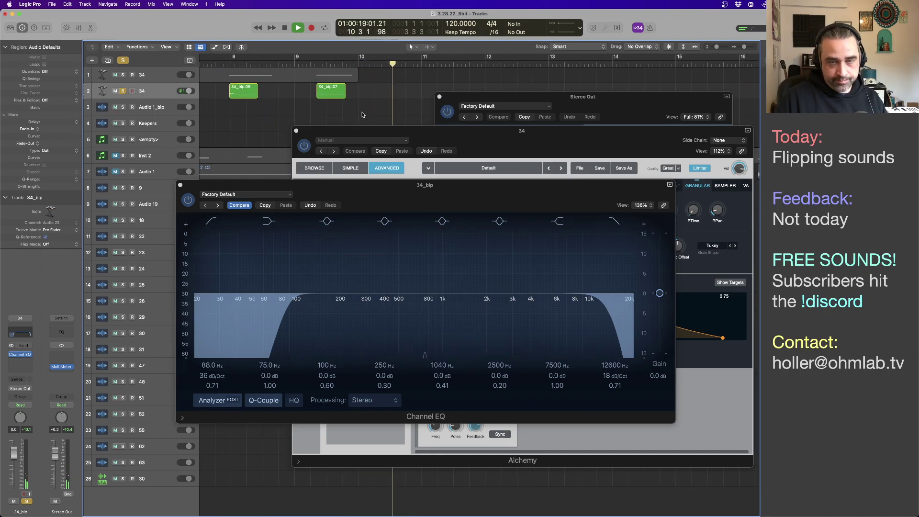
pyautogui.press('Return')
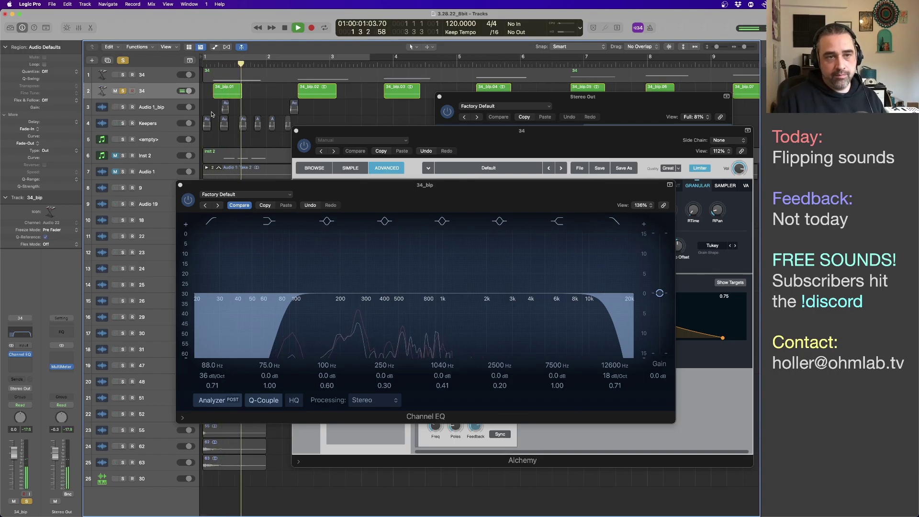
# Stop playback, extend the end of region 34_bip.01 to nearly bar 2, and replay it
pyautogui.press('space')
pyautogui.moveTo(241, 94); pyautogui.dragTo(262, 94)
pyautogui.click(230, 64)
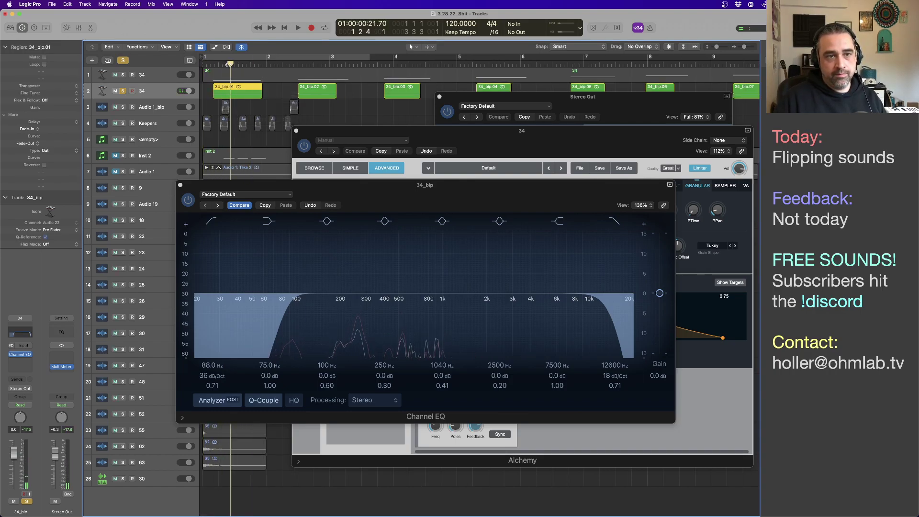
pyautogui.press('space')
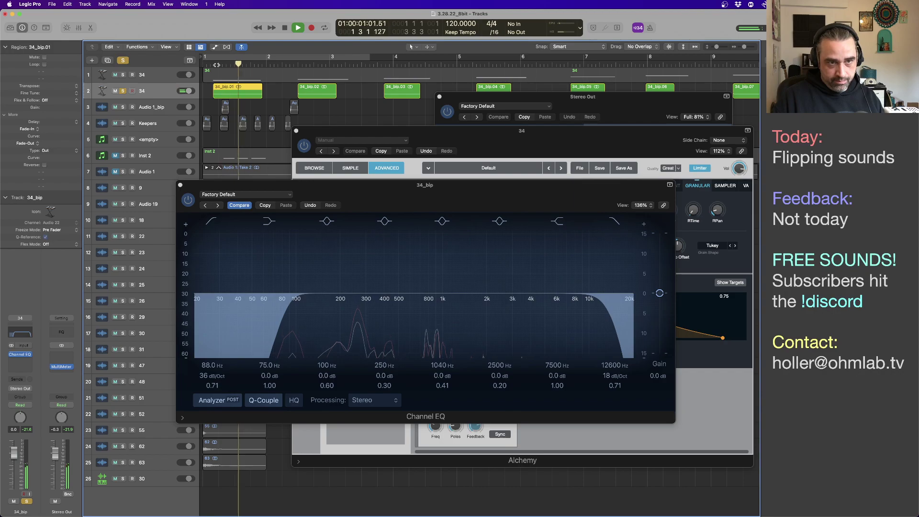
# Close the Channel EQ window and insert the stereo Kilohearts Disperser after the EQ on the 34_bip track
pyautogui.moveTo(190, 186); pyautogui.dragTo(126, 104)
pyautogui.click(117, 104)
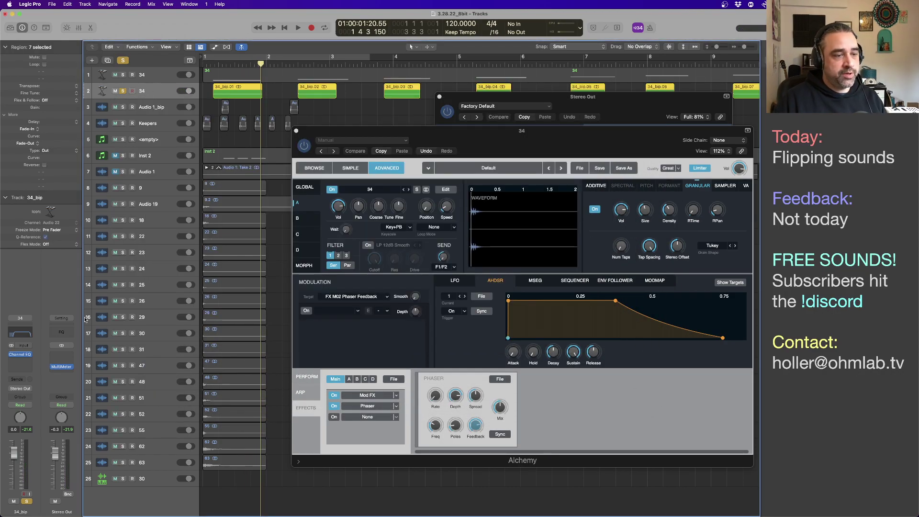
pyautogui.click(31, 363)
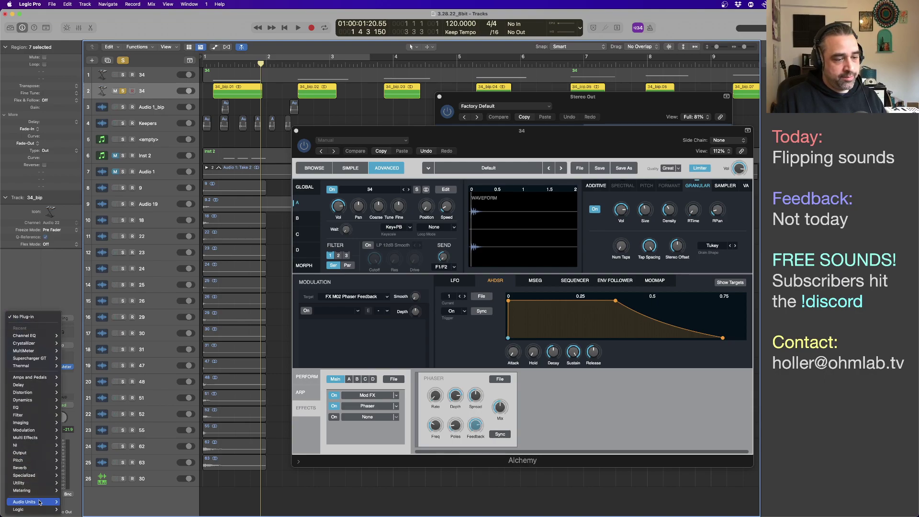
pyautogui.moveTo(36, 502)
pyautogui.moveTo(99, 504)
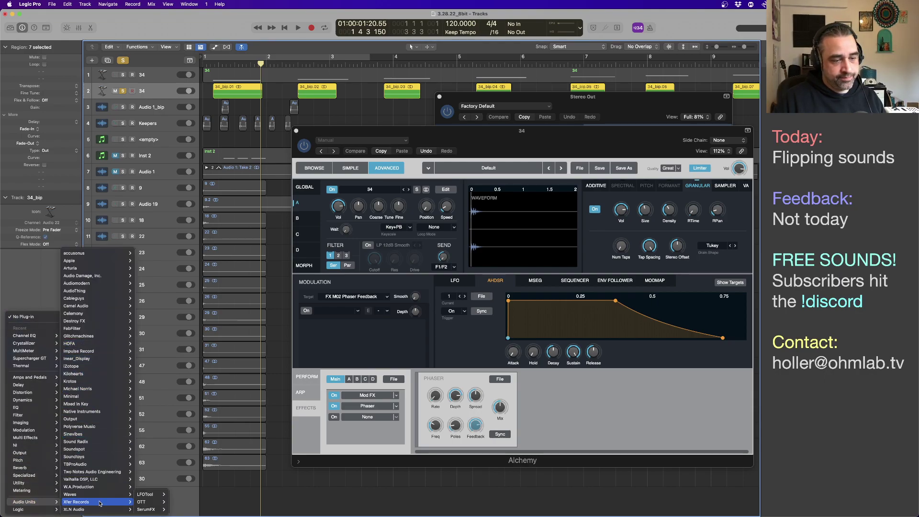
pyautogui.moveTo(77, 350)
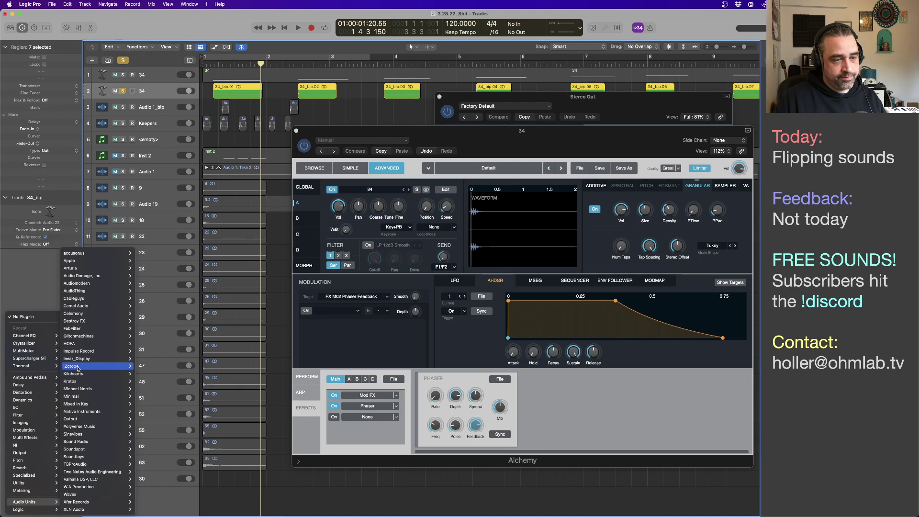
pyautogui.moveTo(73, 373)
pyautogui.moveTo(160, 263)
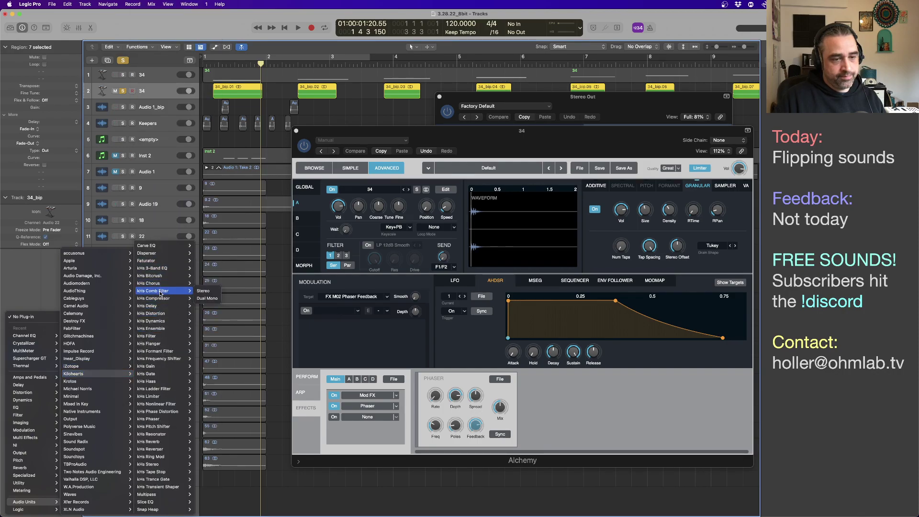
pyautogui.click(203, 253)
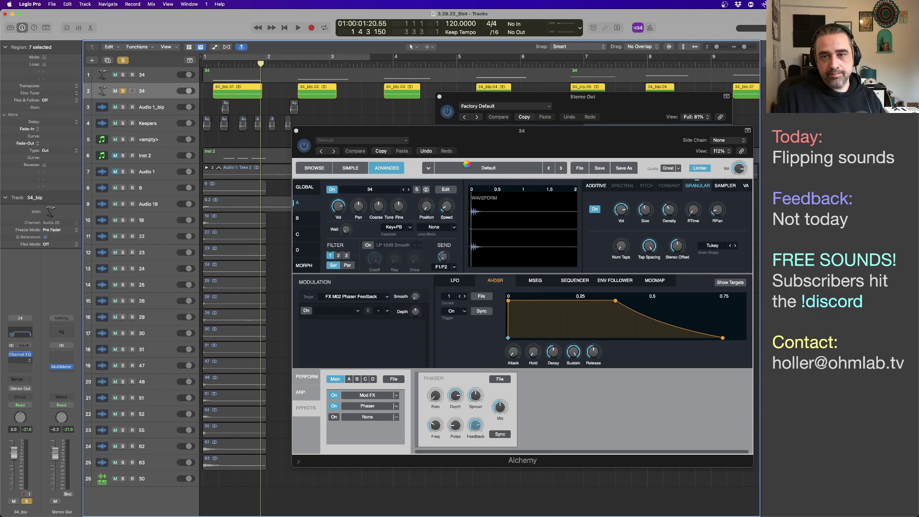
# Play the sliced regions while raising the Disperser's frequency, then restart playback from the beginning
pyautogui.press('space')
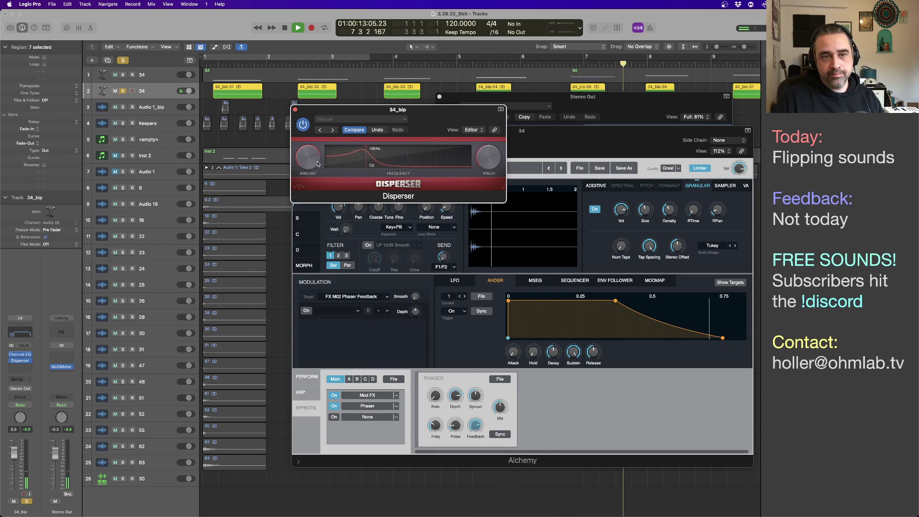
pyautogui.moveTo(366, 147); pyautogui.dragTo(396, 148)
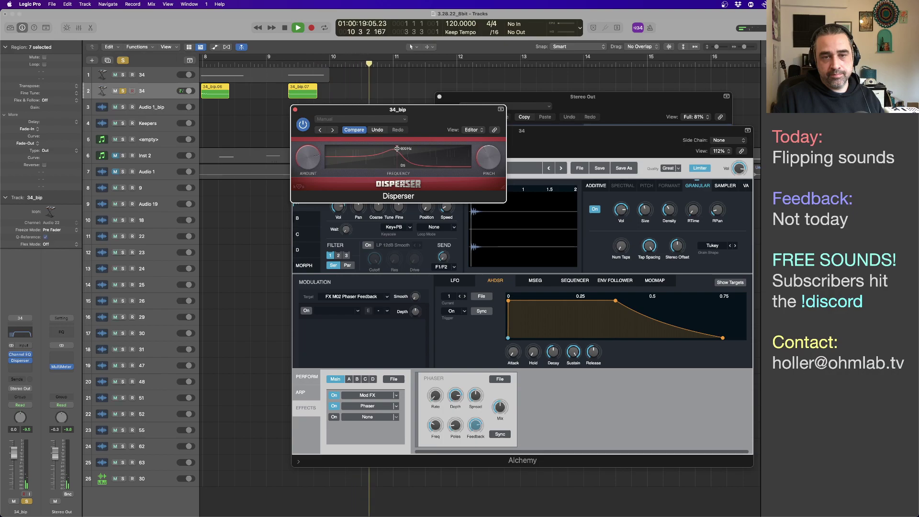
pyautogui.moveTo(392, 148); pyautogui.dragTo(397, 148)
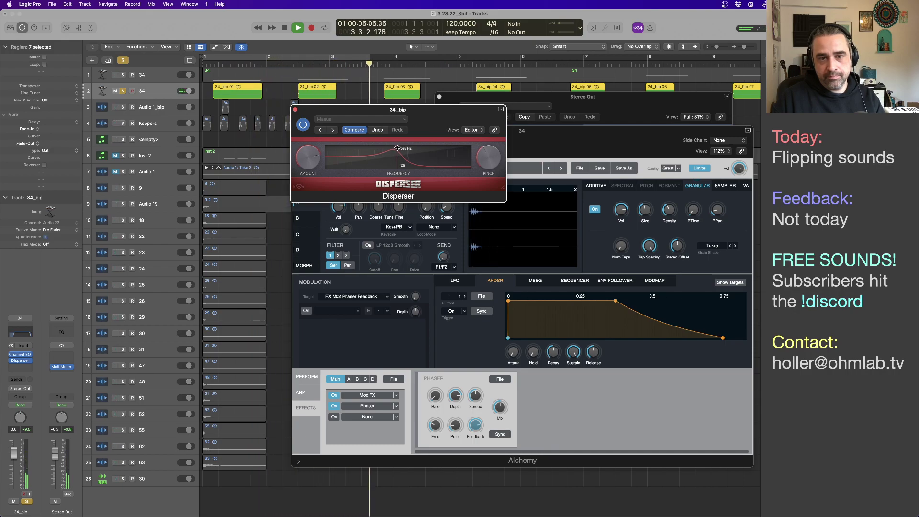
pyautogui.moveTo(397, 148); pyautogui.dragTo(397, 148)
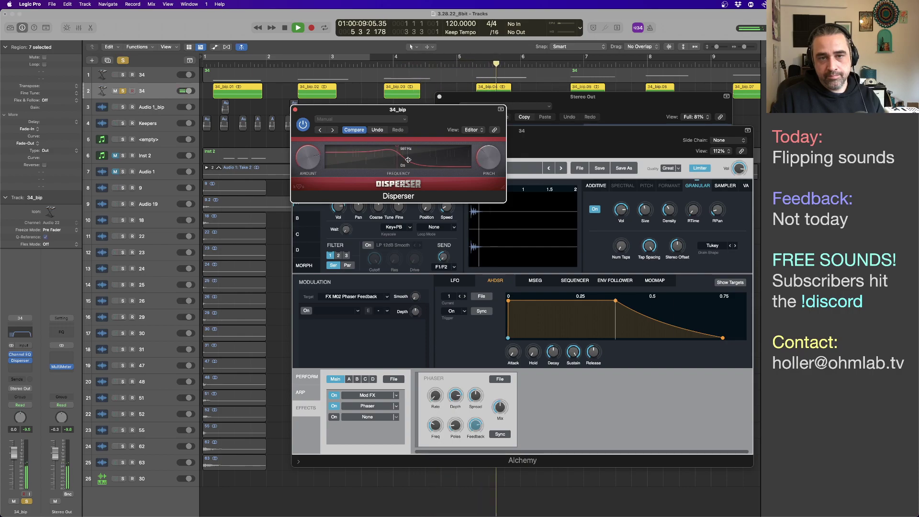
pyautogui.moveTo(402, 146); pyautogui.dragTo(404, 145)
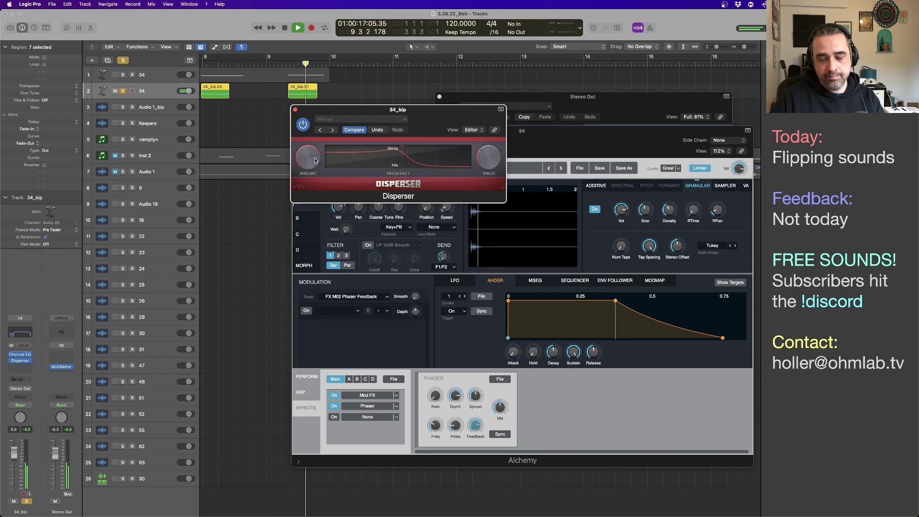
pyautogui.press('Return')
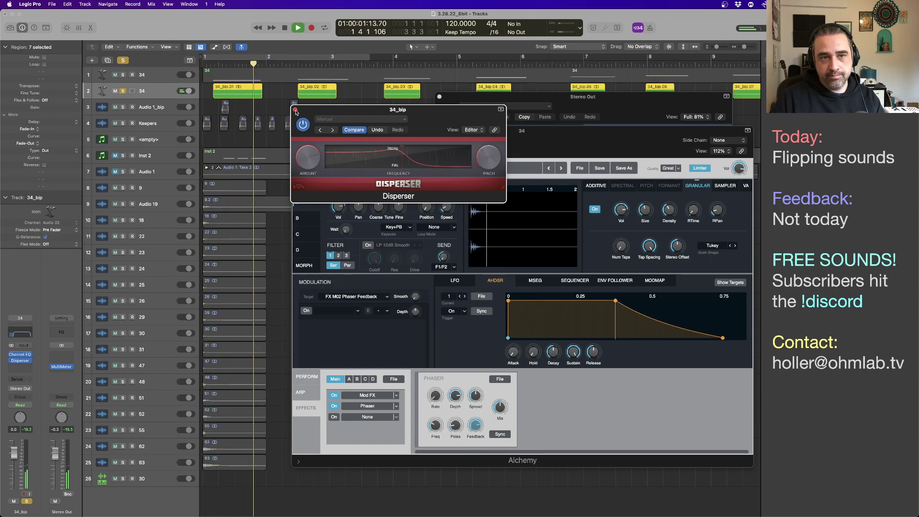
# Close the Disperser window and insert Minimal Audio's Rift as the next effect on the 34_bip track
pyautogui.click(171, 94)
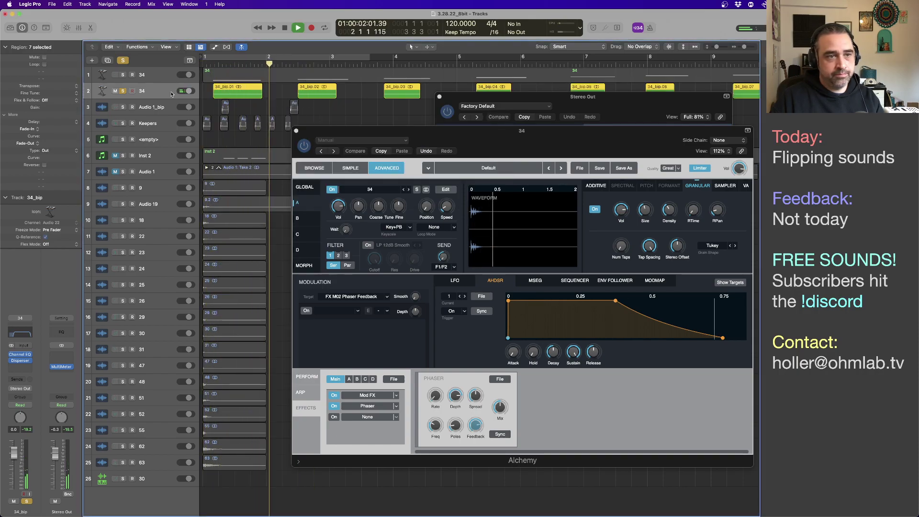
pyautogui.click(20, 366)
pyautogui.moveTo(75, 412)
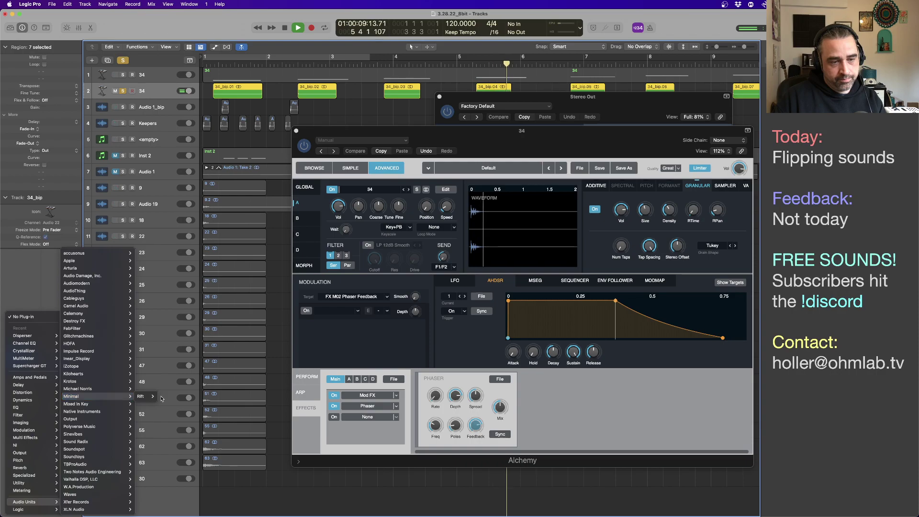
pyautogui.click(230, 382)
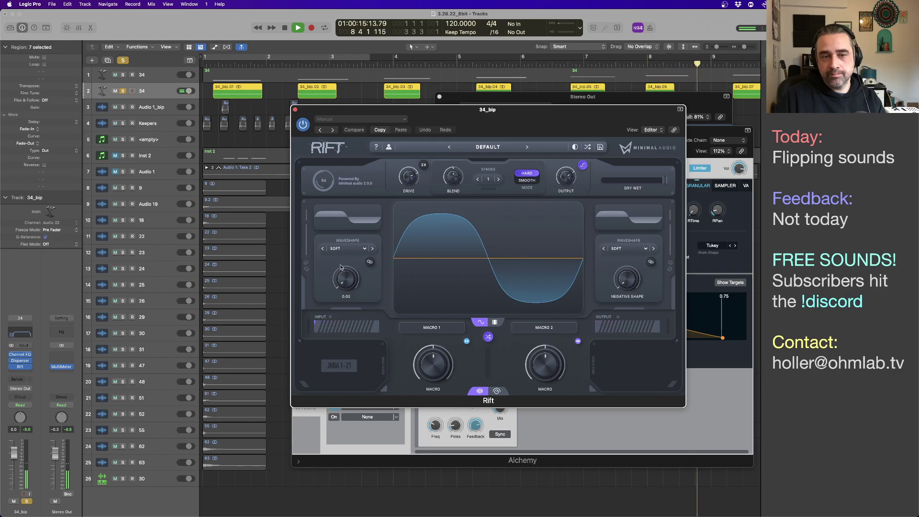
# Try the Daemon sample-rate type for Rift's positive shape, then switch it to Modem
pyautogui.click(348, 248)
pyautogui.moveTo(351, 293)
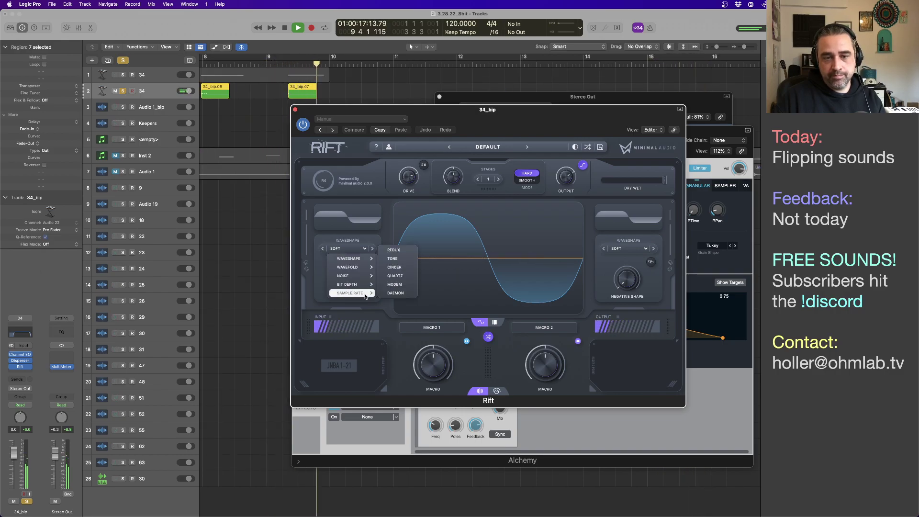
pyautogui.click(395, 293)
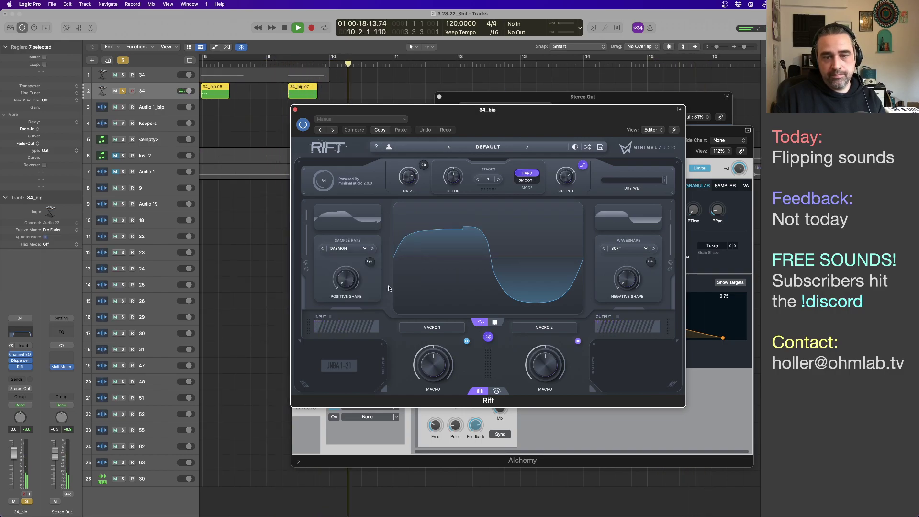
pyautogui.click(347, 254)
pyautogui.moveTo(351, 293)
pyautogui.click(395, 285)
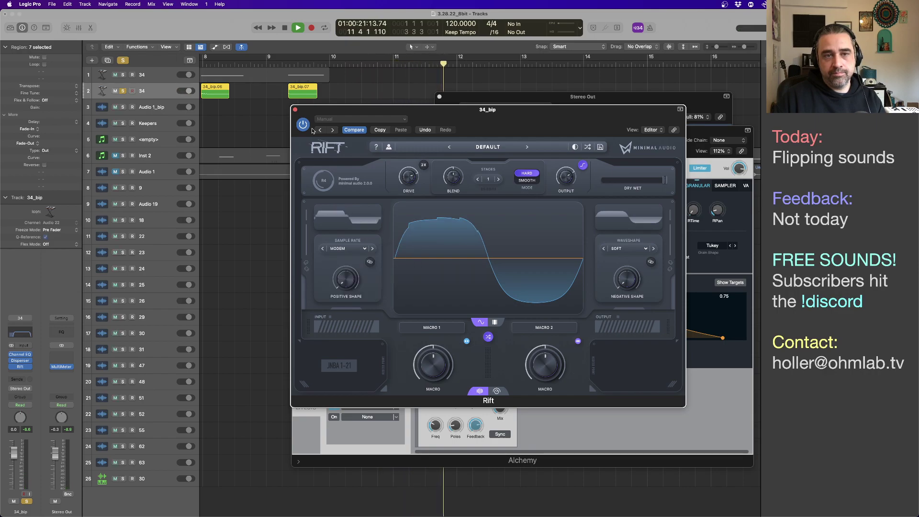
# Return to the project start, set a cycle range from about bar 1 to bar 10, and start looped playback
pyautogui.press('Return')
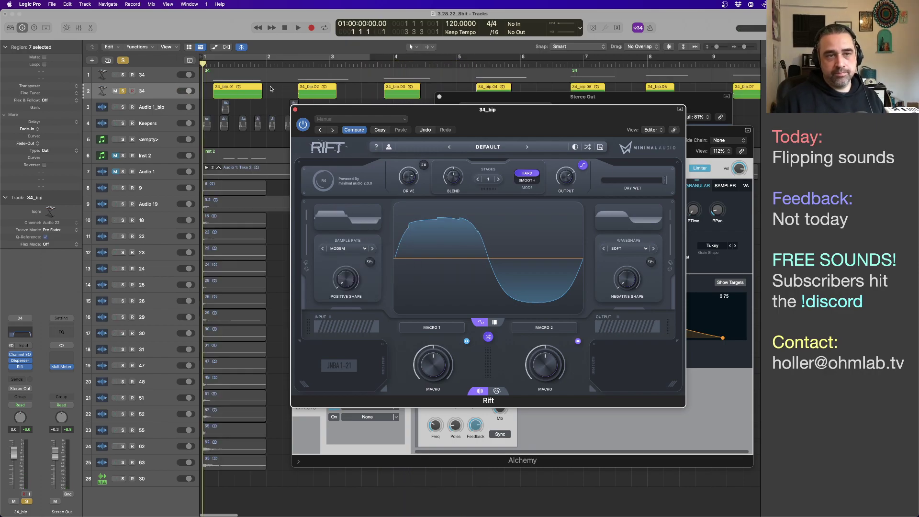
pyautogui.moveTo(206, 58); pyautogui.dragTo(549, 60)
pyautogui.moveTo(415, 59); pyautogui.dragTo(481, 59)
pyautogui.press('super+Left')
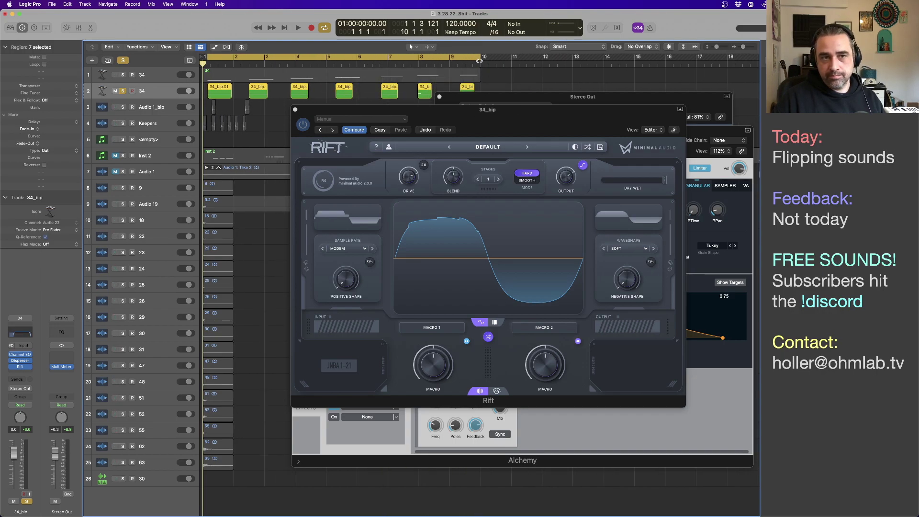
pyautogui.press('space')
# Set Rift's positive shape amount to 0.10 and try the Crunch bit-depth type at 0.14 for the negative shape
pyautogui.moveTo(354, 278)
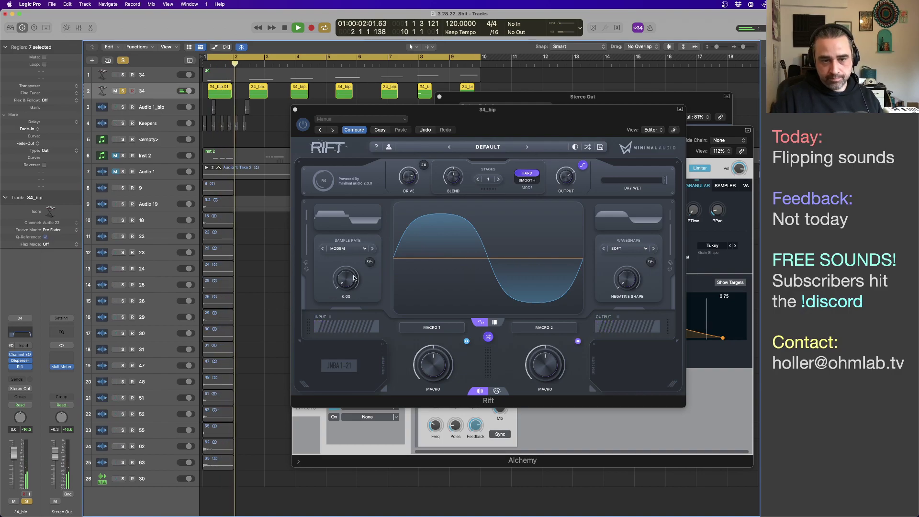
pyautogui.moveTo(353, 277); pyautogui.dragTo(351, 273)
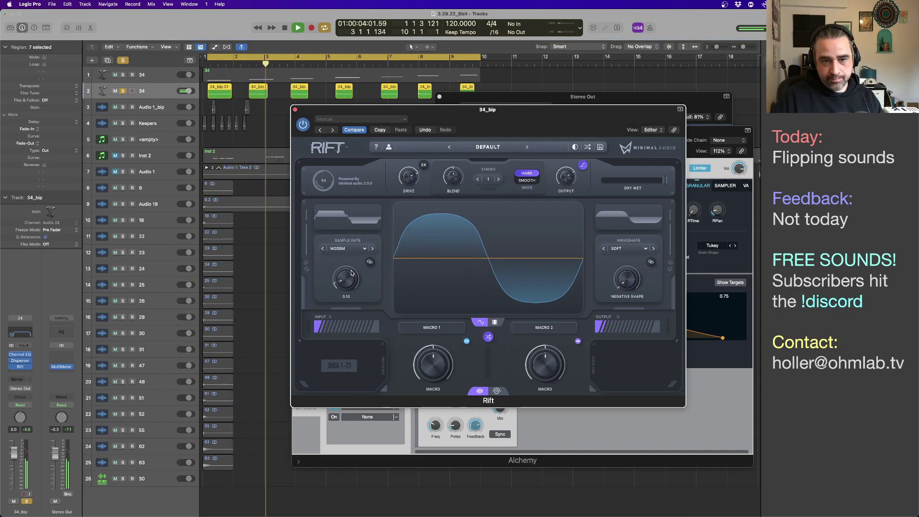
pyautogui.click(629, 249)
pyautogui.moveTo(632, 282)
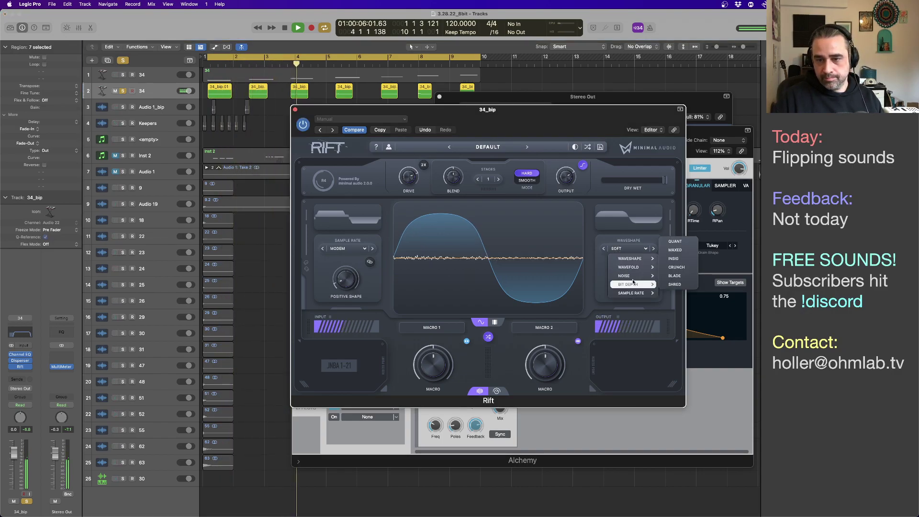
pyautogui.click(678, 269)
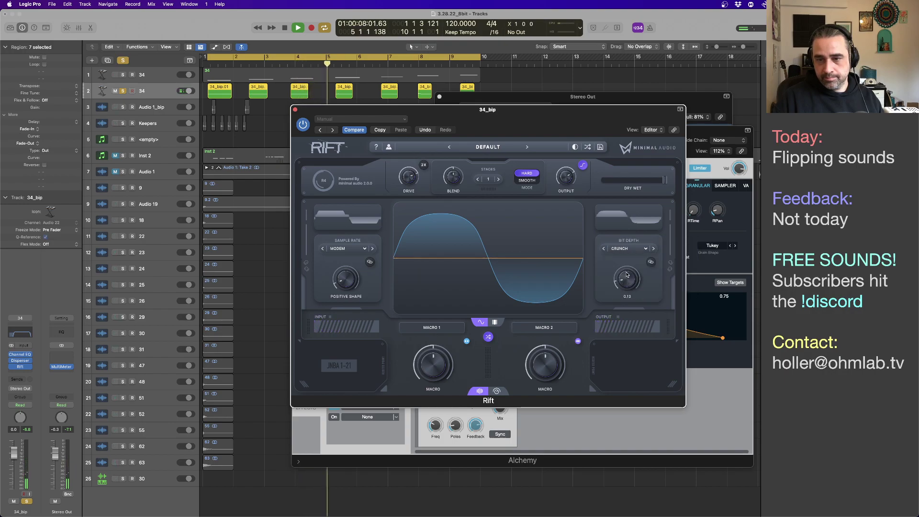
pyautogui.moveTo(627, 274); pyautogui.dragTo(628, 273)
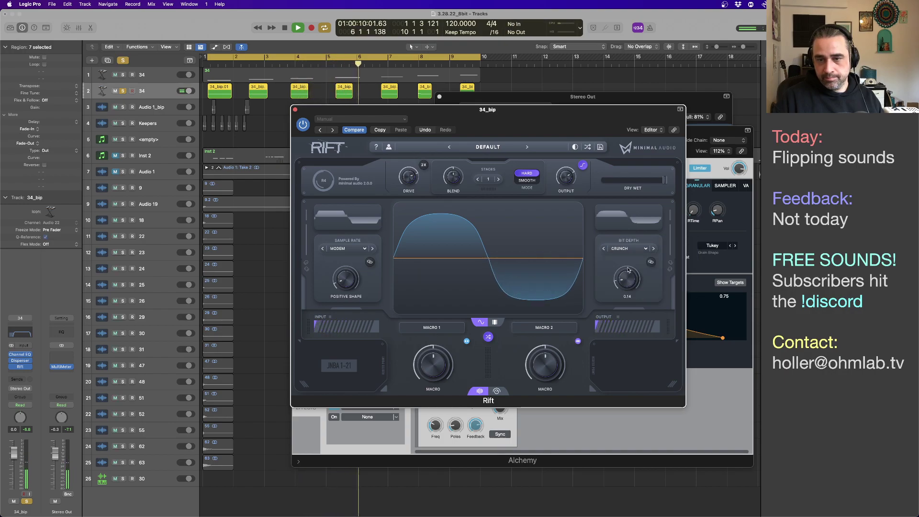
# Change Rift's negative shape to the Pulse waveshape and adjust its amount slightly
pyautogui.click(628, 248)
pyautogui.moveTo(631, 259)
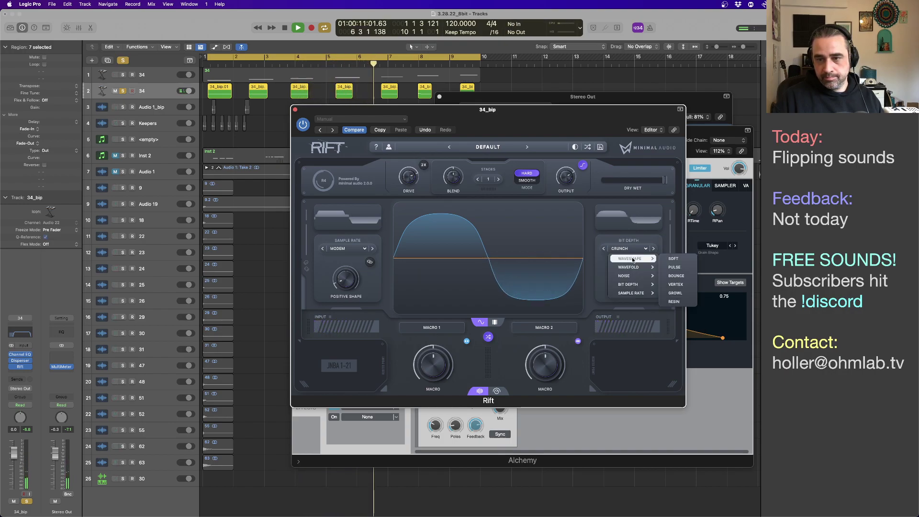
pyautogui.click(673, 269)
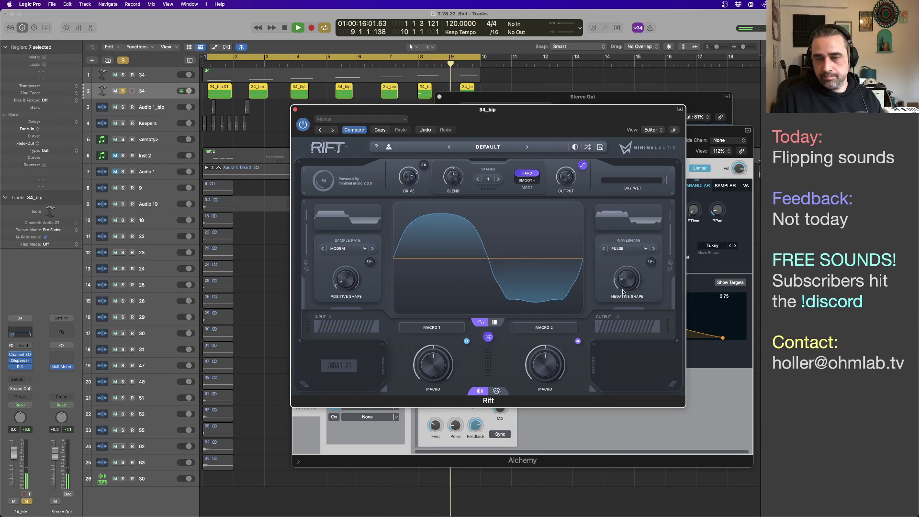
pyautogui.moveTo(629, 286); pyautogui.dragTo(629, 283)
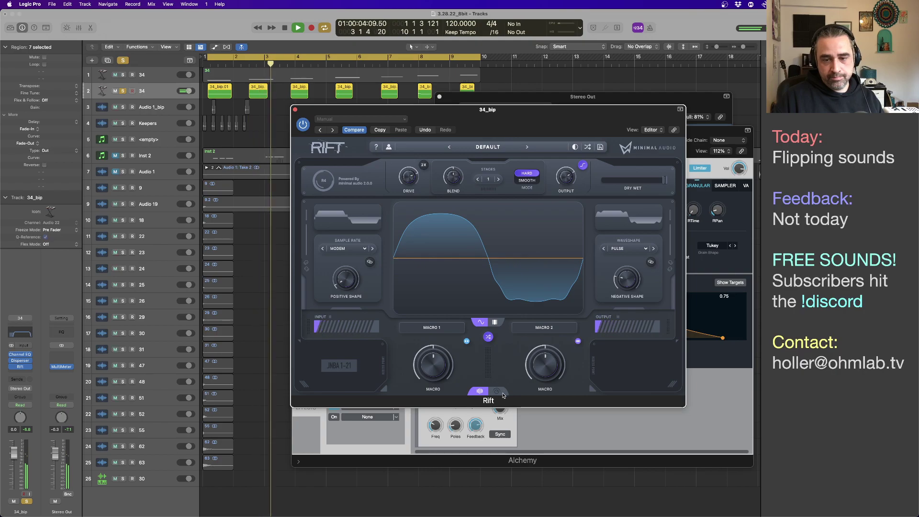
# Show Rift's advanced controls, enable Feedback, set it to the timed Free mode, and shorten the feedback time
pyautogui.click(496, 391)
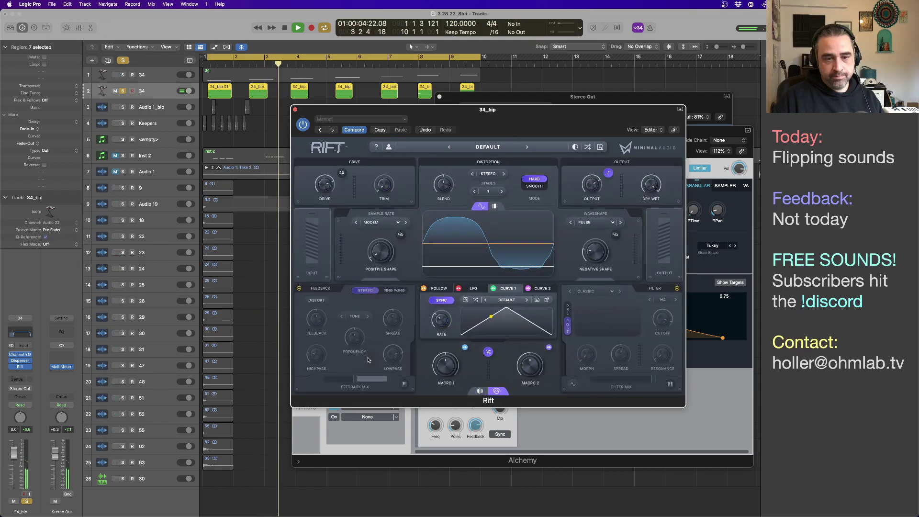
pyautogui.click(299, 289)
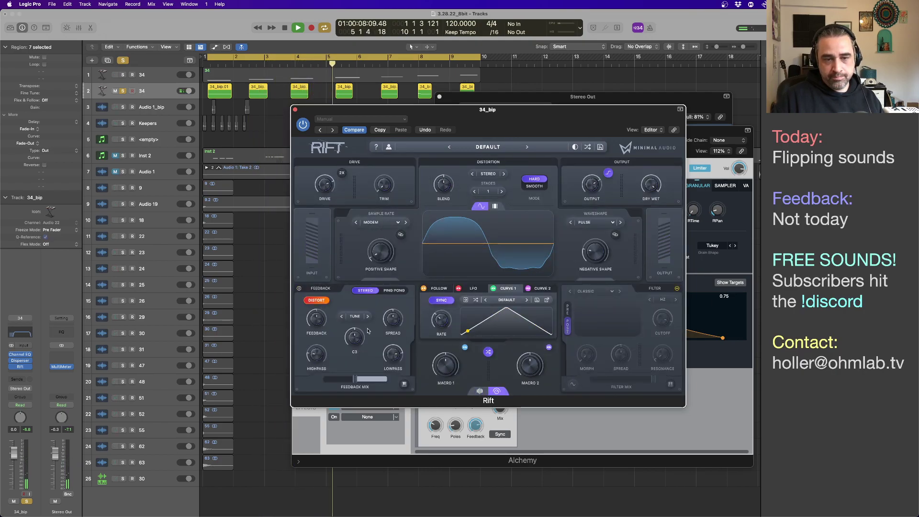
pyautogui.click(355, 316)
pyautogui.moveTo(365, 336)
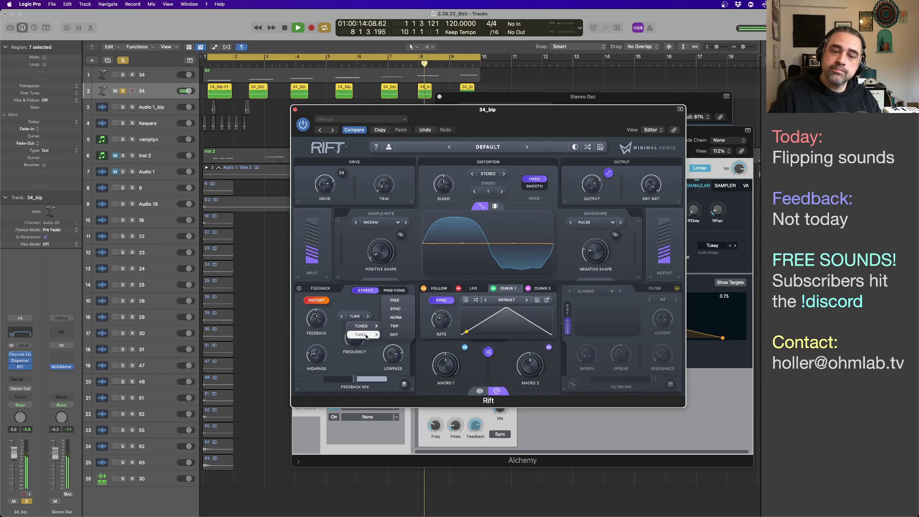
pyautogui.click(392, 300)
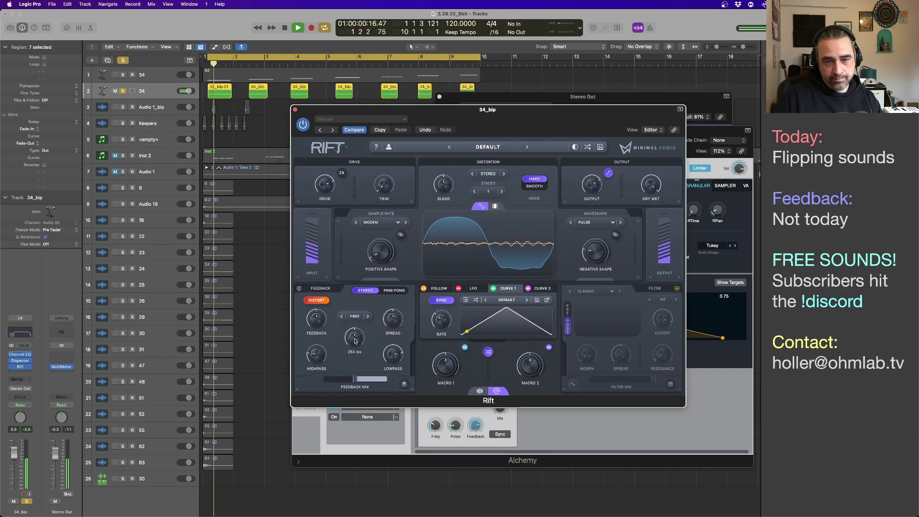
pyautogui.moveTo(354, 340); pyautogui.dragTo(354, 343)
pyautogui.scroll(-10, 356, 341)
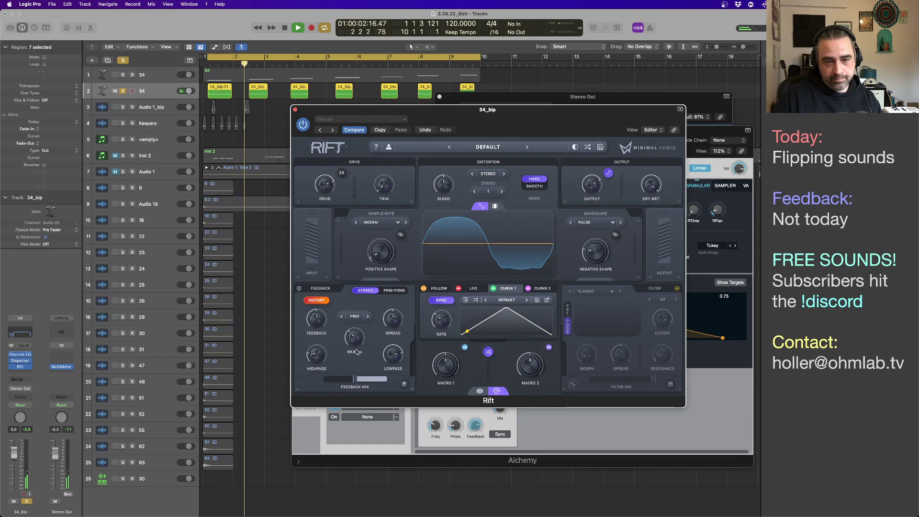
# Shorten Rift's feedback time to about 30 ms and fine-tune it while the loop plays
pyautogui.scroll(-3, 355, 341)
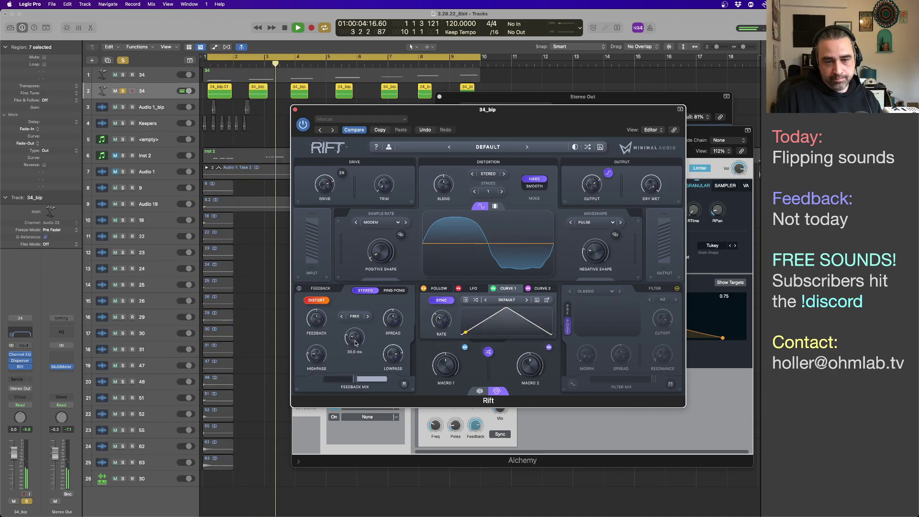
pyautogui.scroll(1, 355, 341)
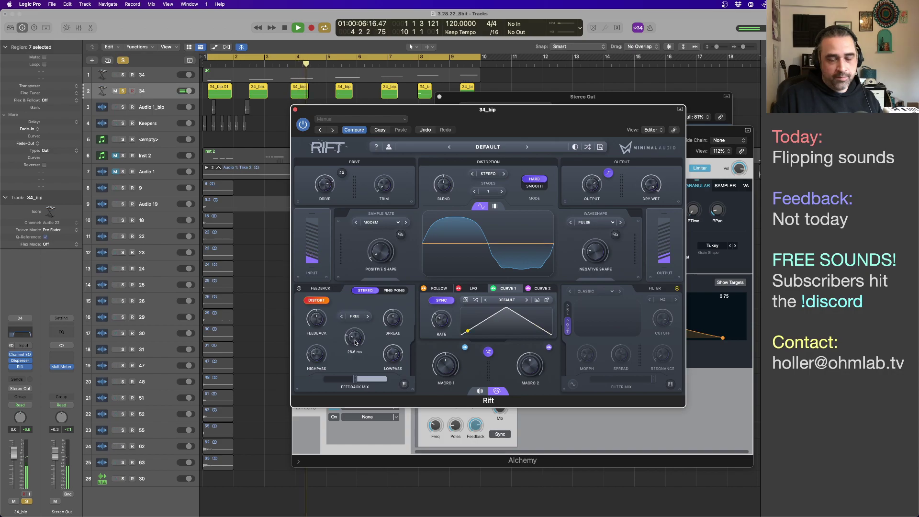
pyautogui.scroll(1, 356, 341)
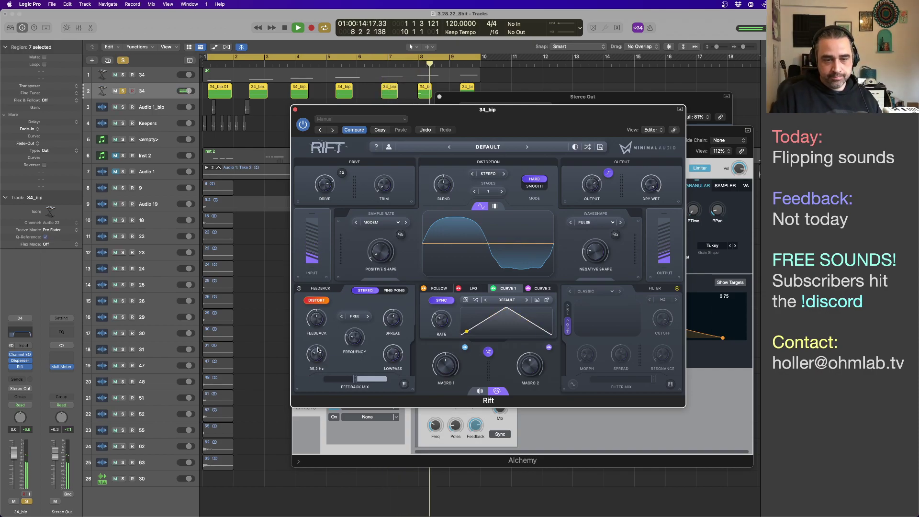
# Raise Rift's feedback highpass to about 84 Hz, adjust the feedback lowpass, and stop playback
pyautogui.scroll(-1, 318, 341)
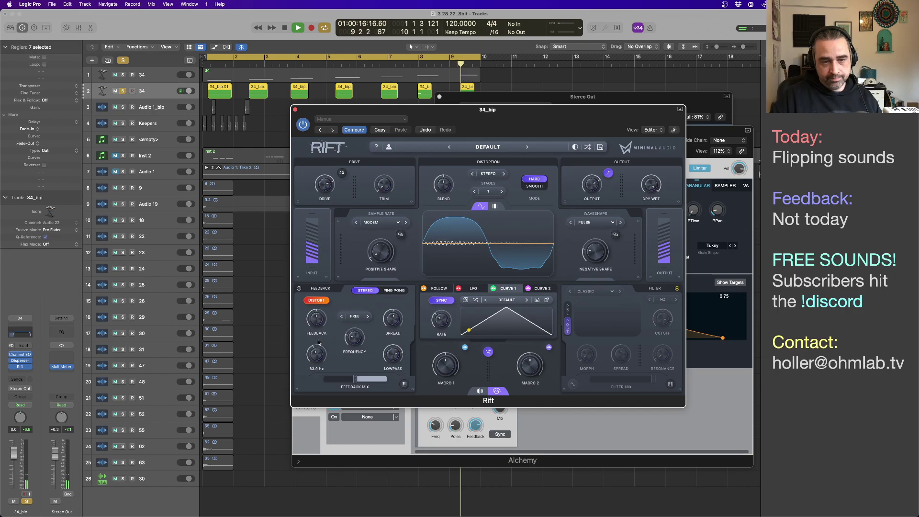
pyautogui.scroll(5, 318, 356)
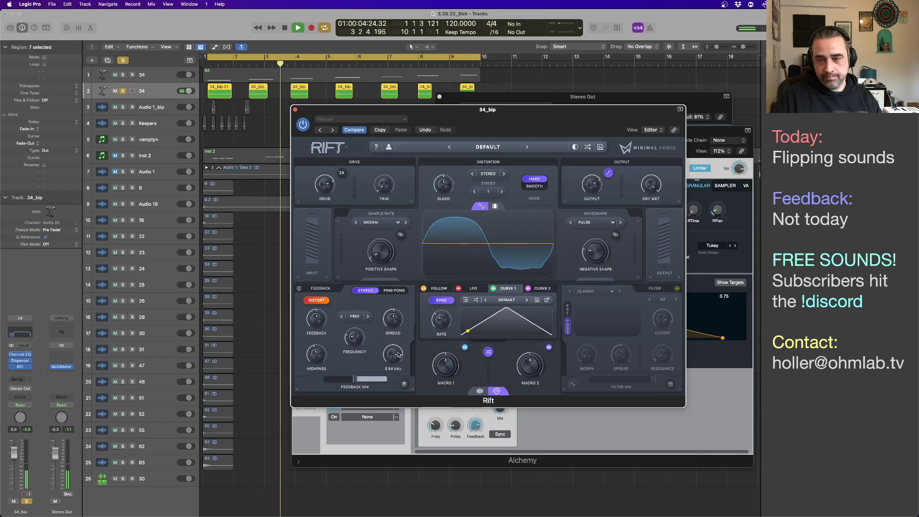
pyautogui.press('space')
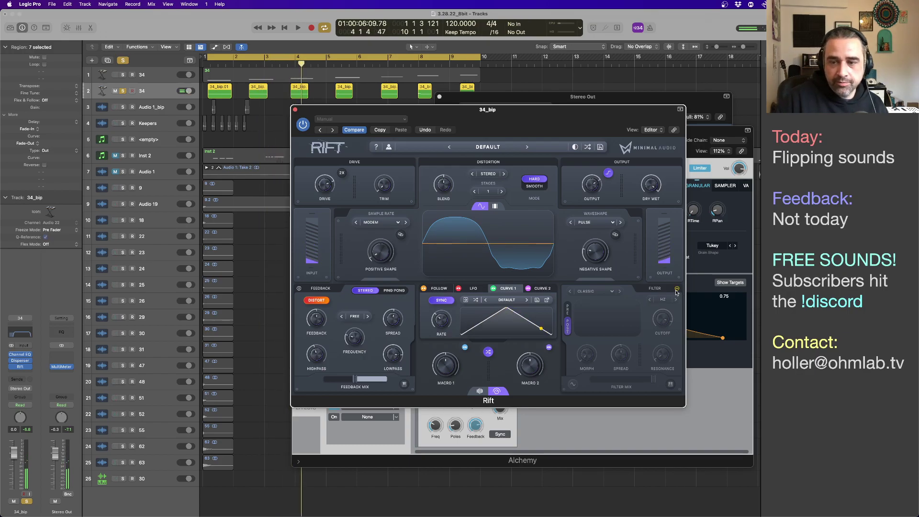
# Enable Rift's Filter section and choose the Transfer type from the Morph filters
pyautogui.click(676, 288)
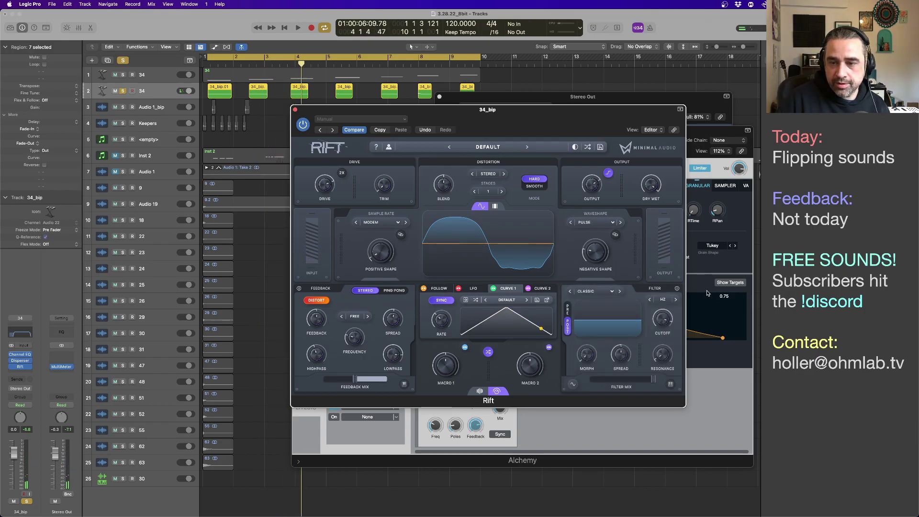
pyautogui.click(593, 303)
pyautogui.moveTo(606, 327)
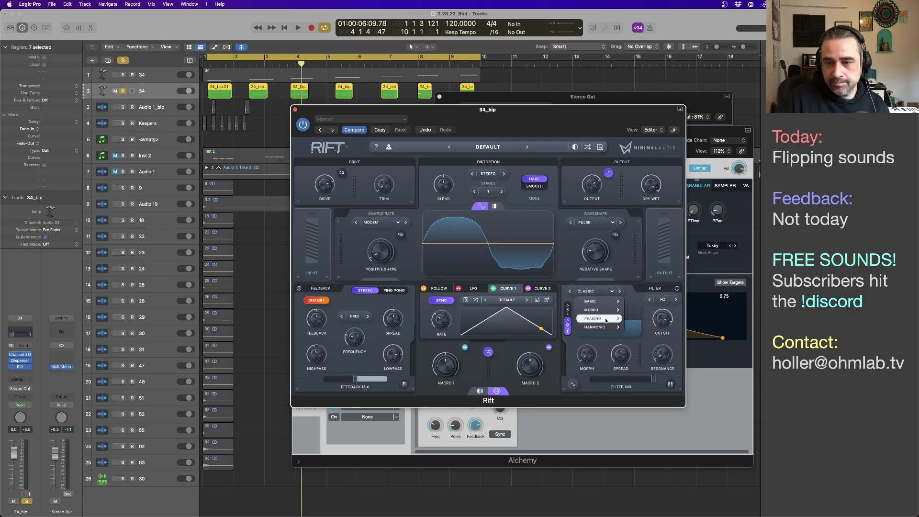
pyautogui.moveTo(614, 311)
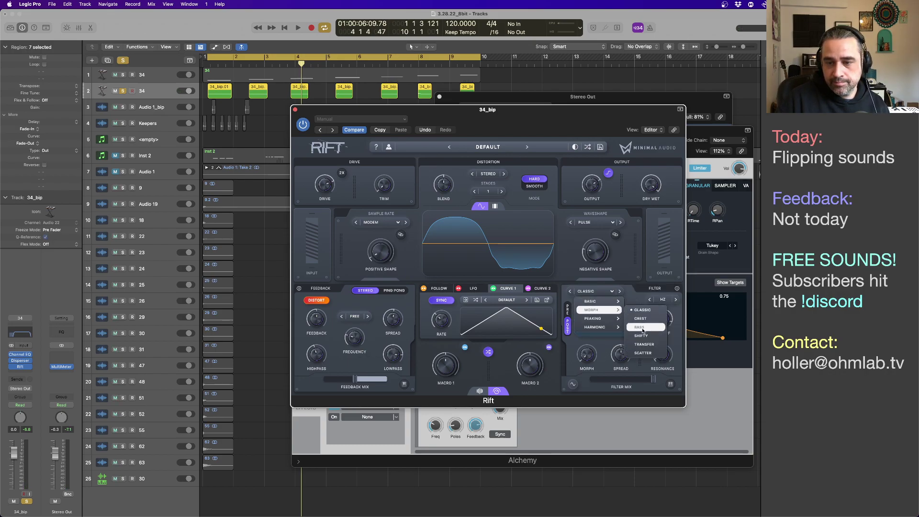
pyautogui.click(644, 345)
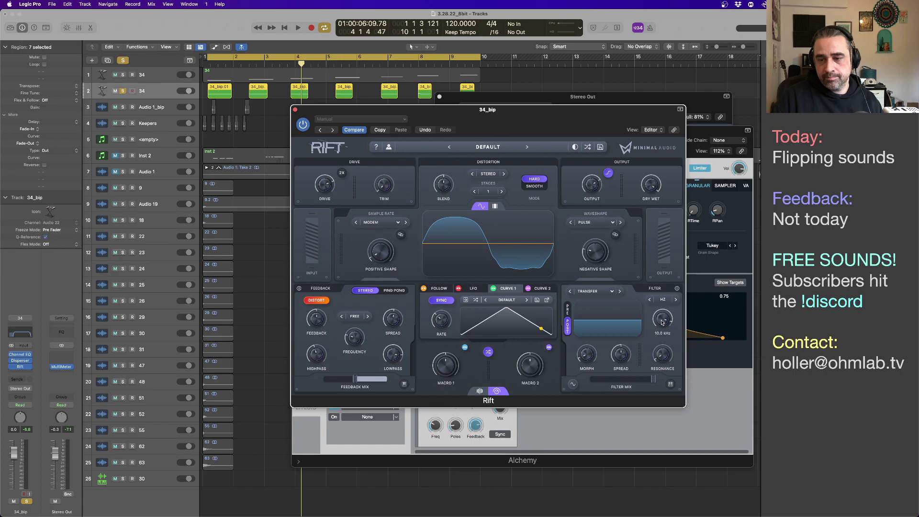
# Audition the Transfer filter at several cutoff frequencies and switch the filter's routing to Pre
pyautogui.press('space')
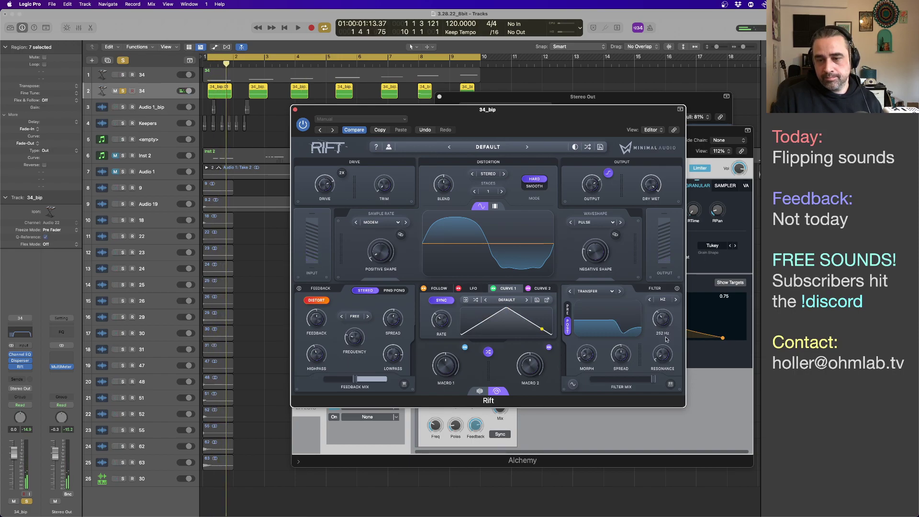
pyautogui.press('space')
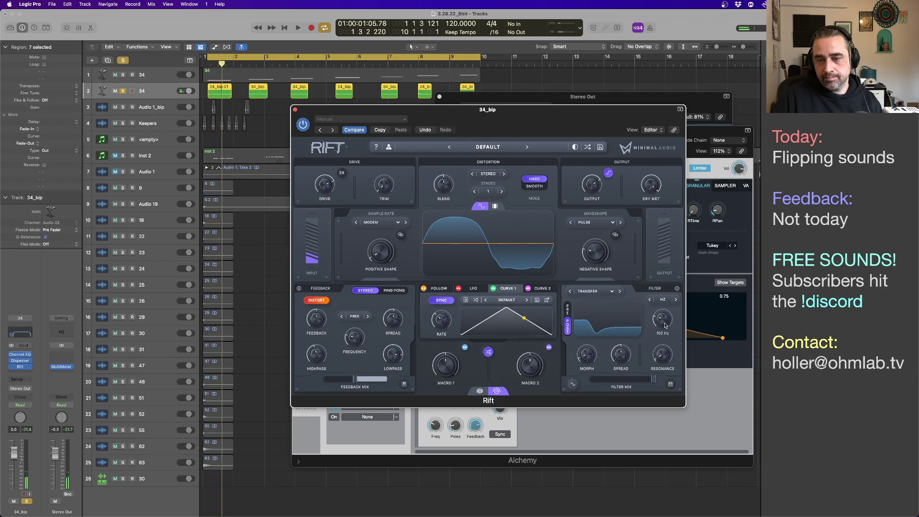
pyautogui.press('space')
pyautogui.moveTo(664, 320); pyautogui.dragTo(664, 314)
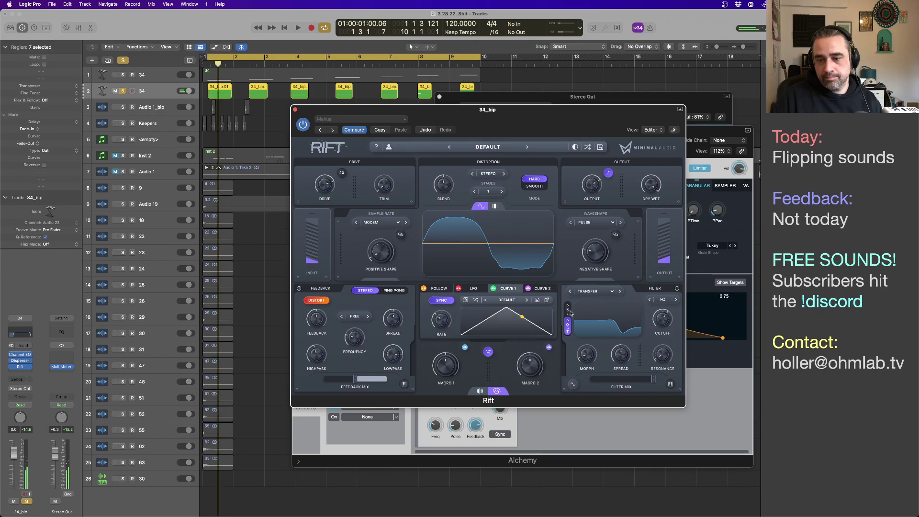
pyautogui.press('space')
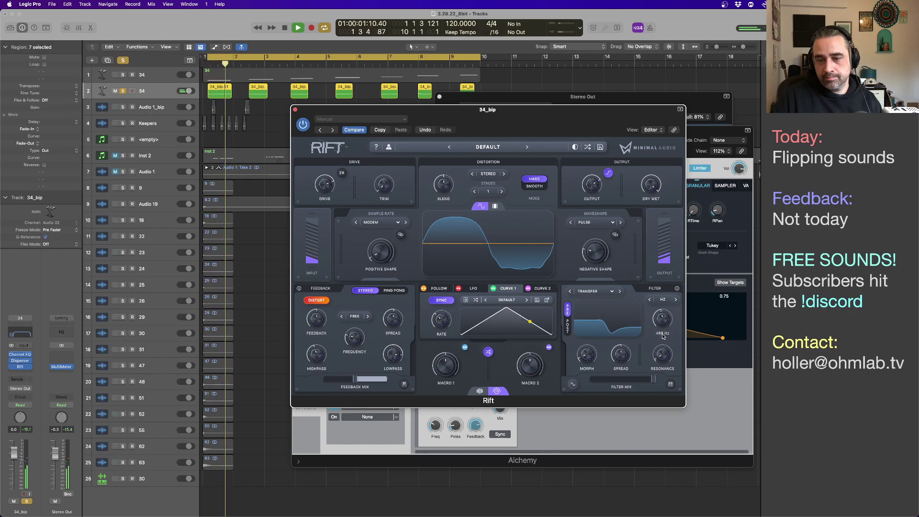
pyautogui.moveTo(661, 324)
pyautogui.mouseDown()
pyautogui.moveTo(662, 363)
pyautogui.moveTo(667, 317)
pyautogui.mouseUp()
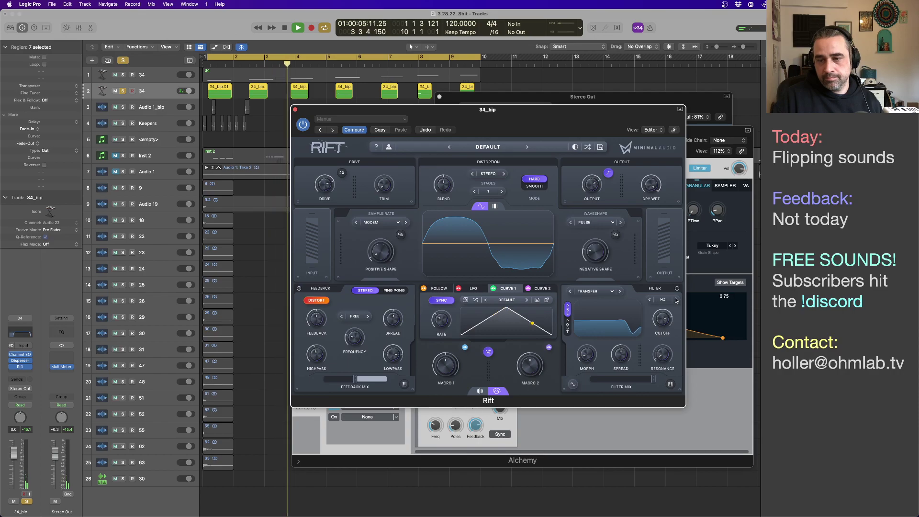
# Change Rift's filter type to Scatter, with spread and resonance at about 15% and the cutoff lowered to about 3.75 kHz
pyautogui.click(619, 292)
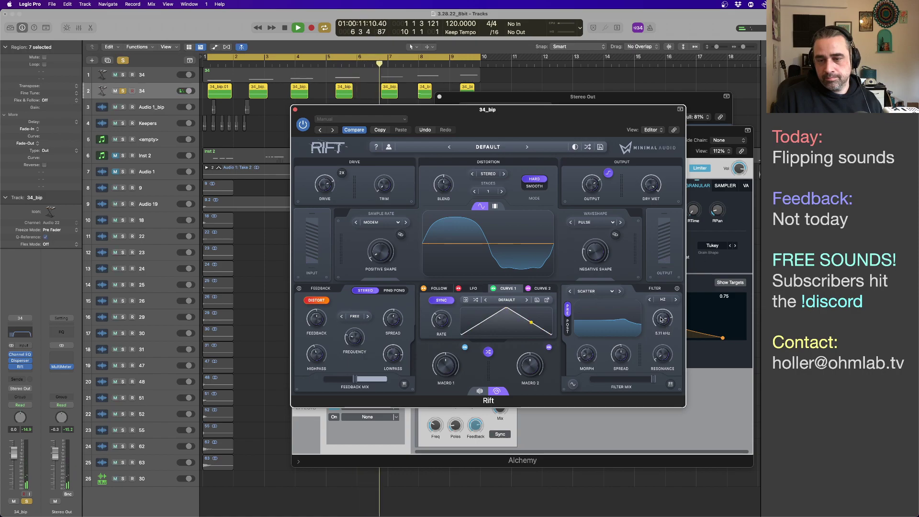
pyautogui.scroll(2, 661, 320)
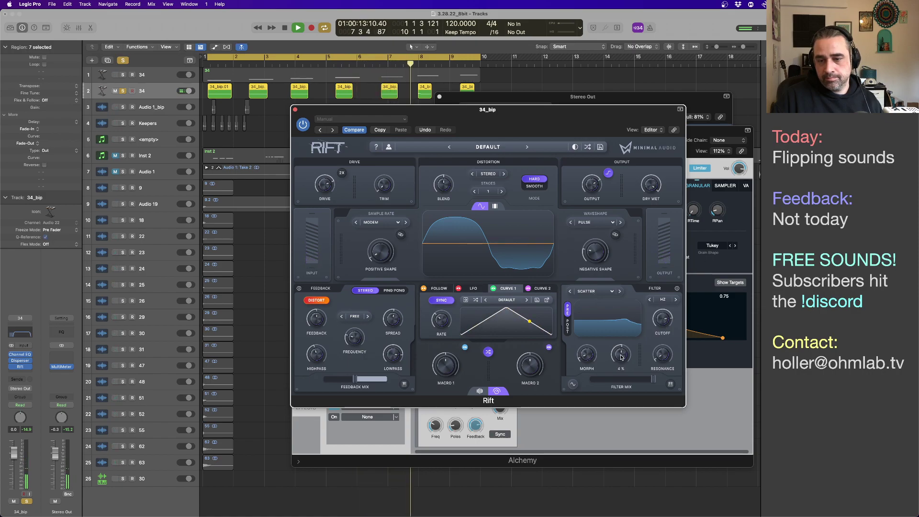
pyautogui.scroll(3, 620, 356)
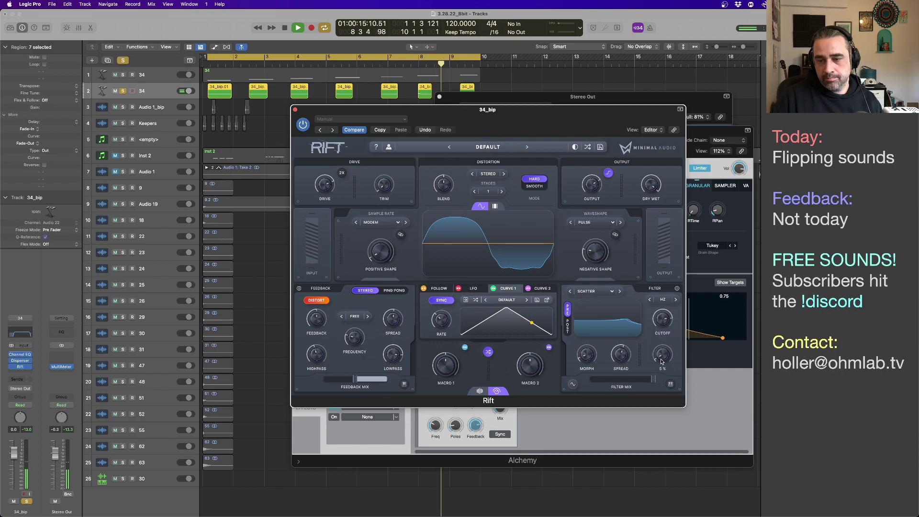
pyautogui.scroll(1, 663, 355)
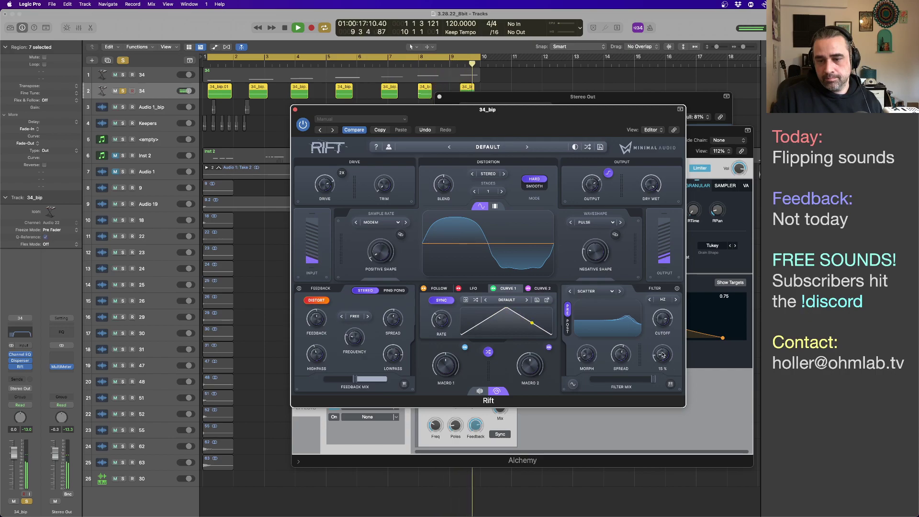
pyautogui.scroll(-3, 617, 360)
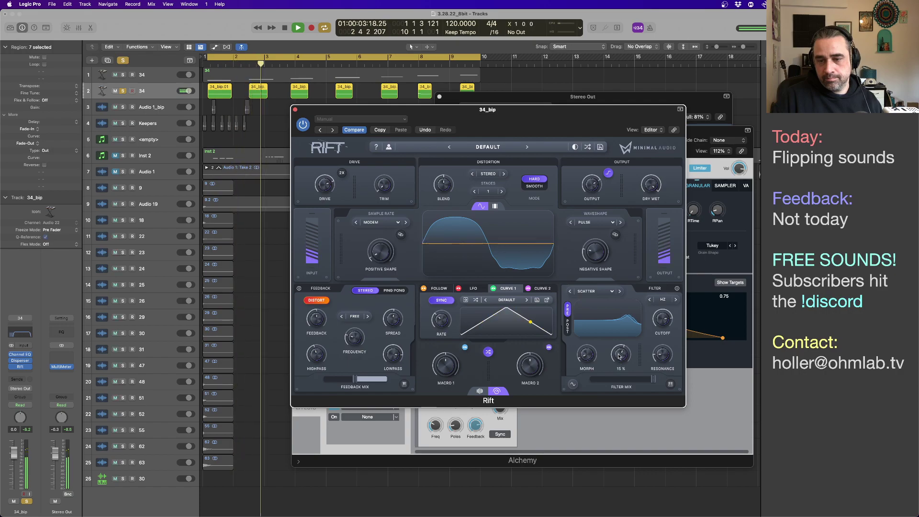
pyautogui.scroll(-1, 664, 325)
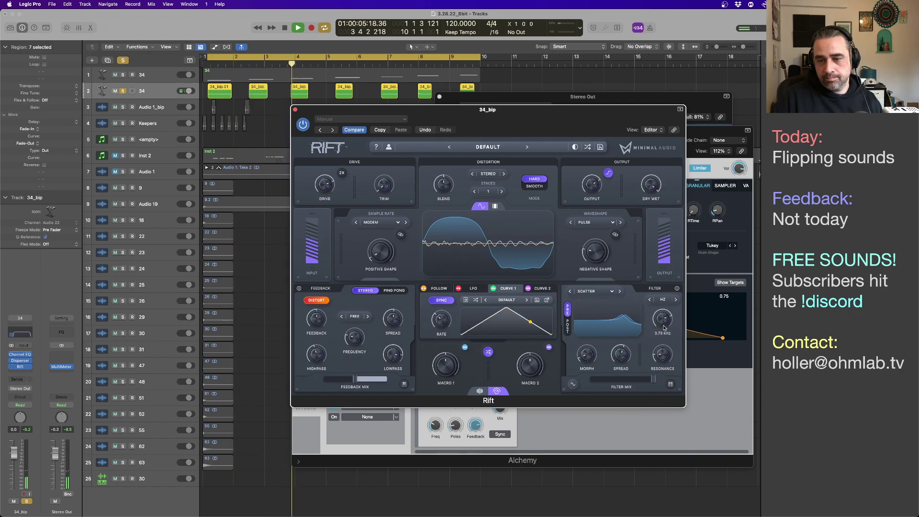
# Set the Scatter filter's morph to 25% and slightly reduce the filter mix
pyautogui.moveTo(590, 355)
pyautogui.moveTo(590, 355); pyautogui.dragTo(589, 345)
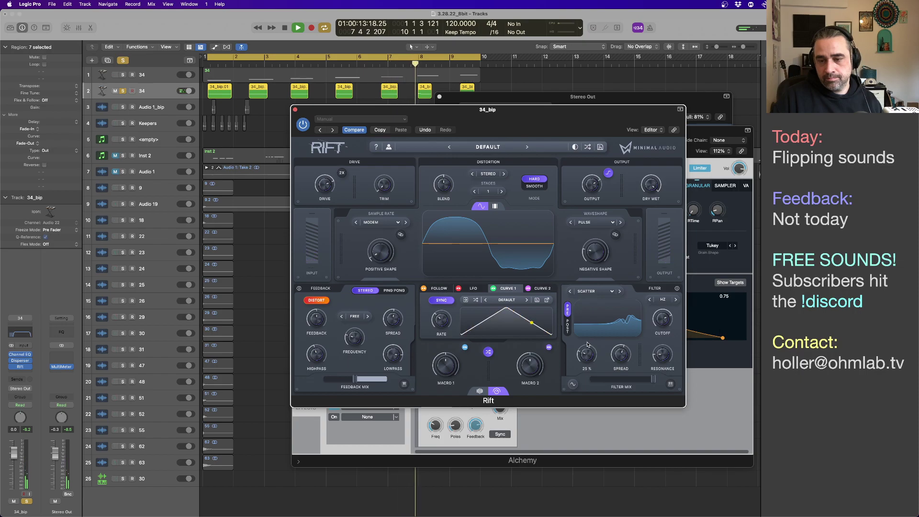
pyautogui.moveTo(655, 380); pyautogui.dragTo(643, 382)
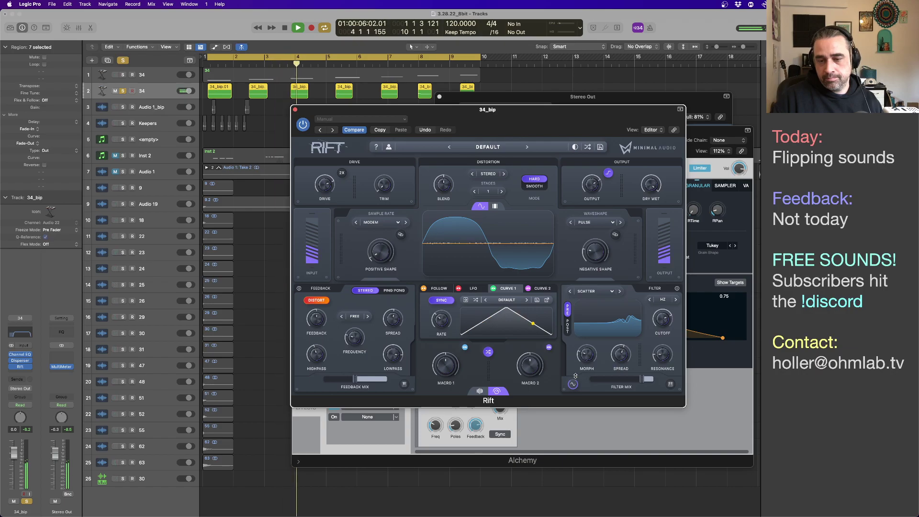
pyautogui.moveTo(642, 387)
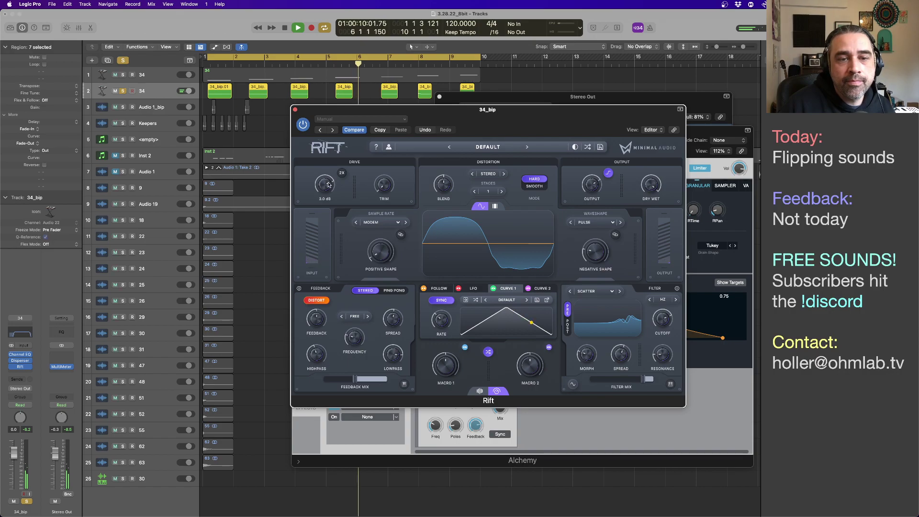
# Increase Rift's drive slightly and lower its feedback mix below 50%, closing the plug-in with playback stopped
pyautogui.moveTo(326, 185)
pyautogui.moveTo(326, 185); pyautogui.dragTo(327, 188)
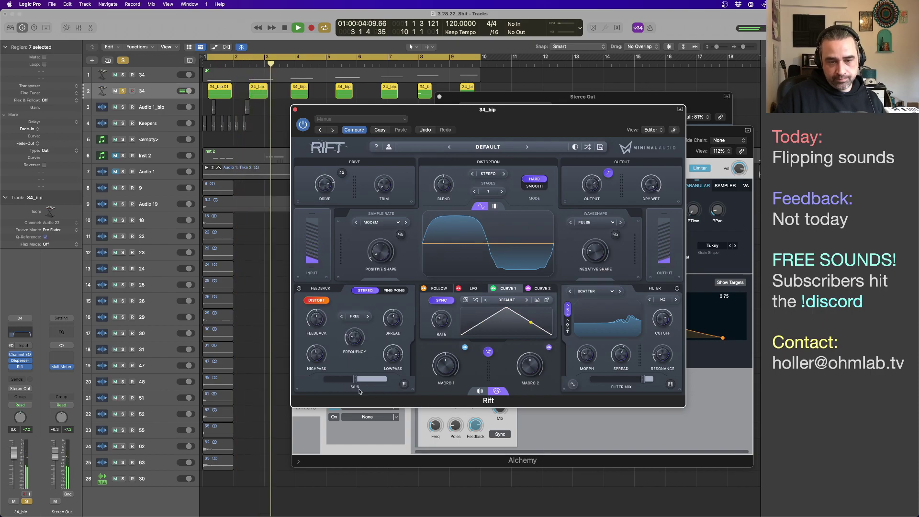
pyautogui.moveTo(354, 379); pyautogui.dragTo(349, 382)
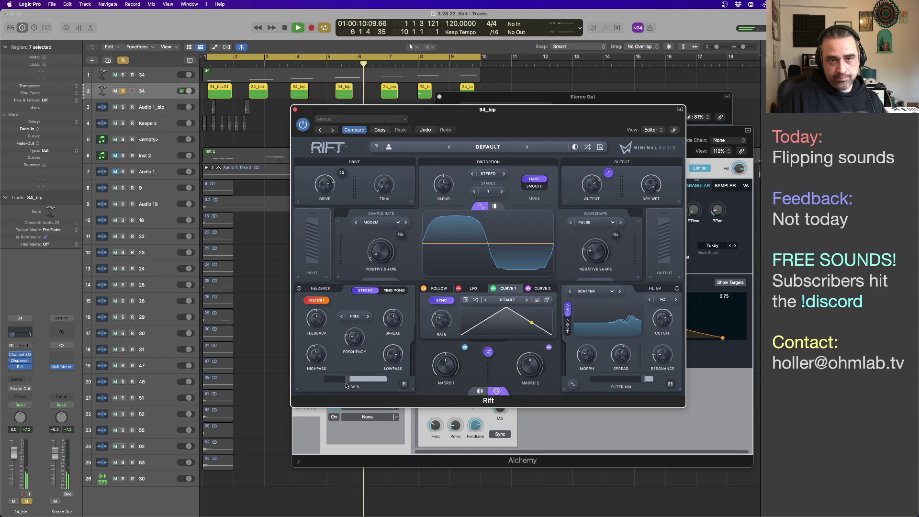
pyautogui.moveTo(649, 187)
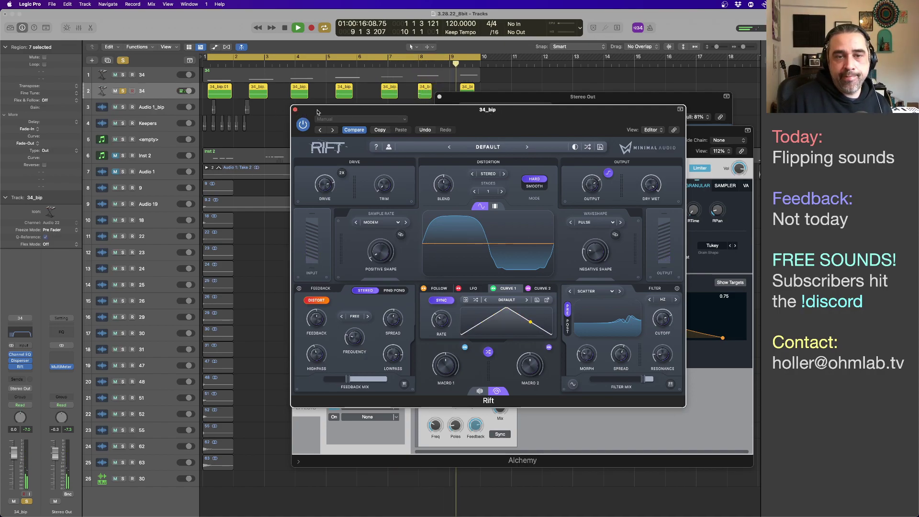
pyautogui.press('space')
pyautogui.click(295, 110)
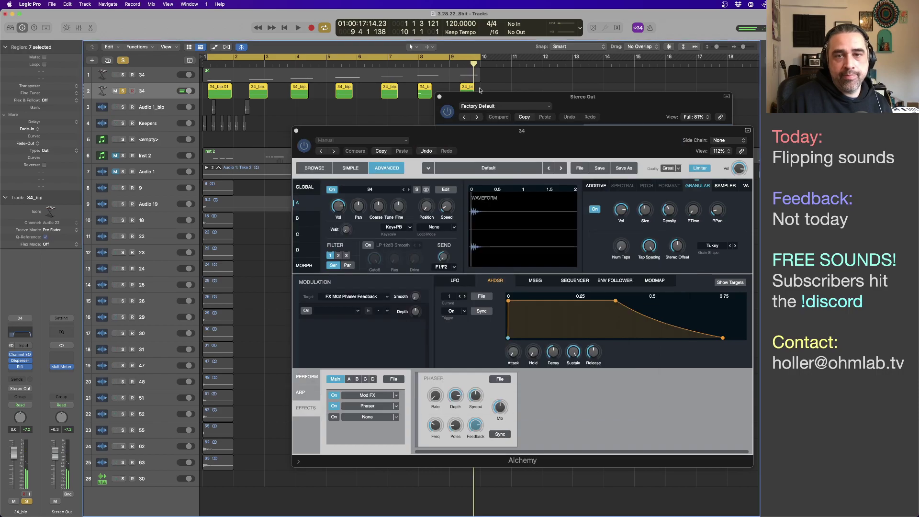
pyautogui.click(492, 86)
pyautogui.click(223, 90)
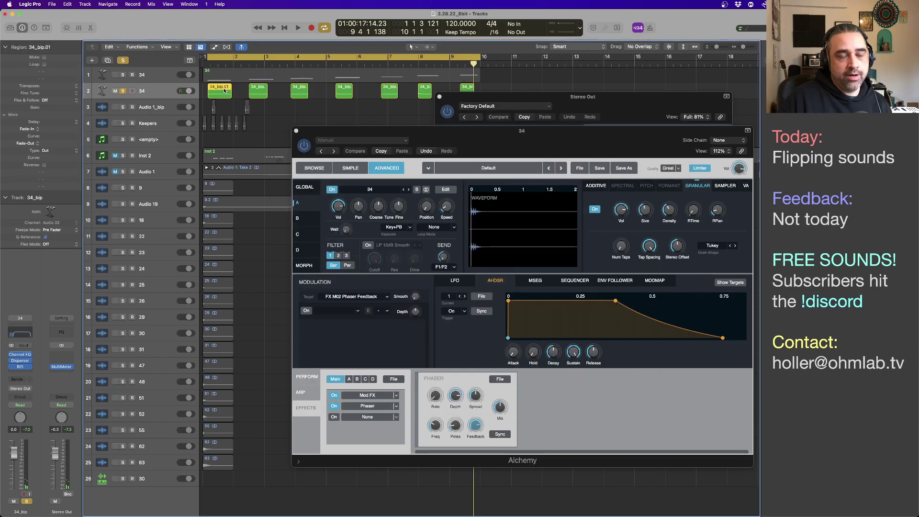
pyautogui.click(56, 4)
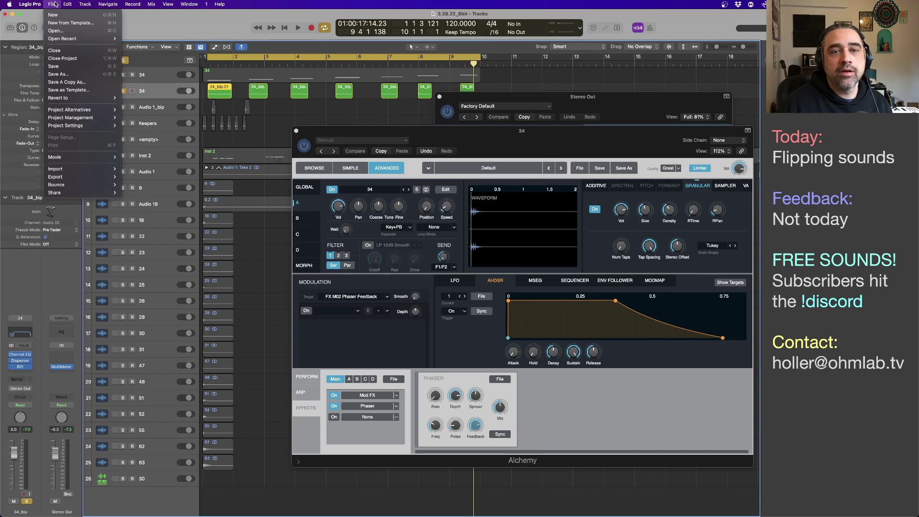
pyautogui.moveTo(69, 180)
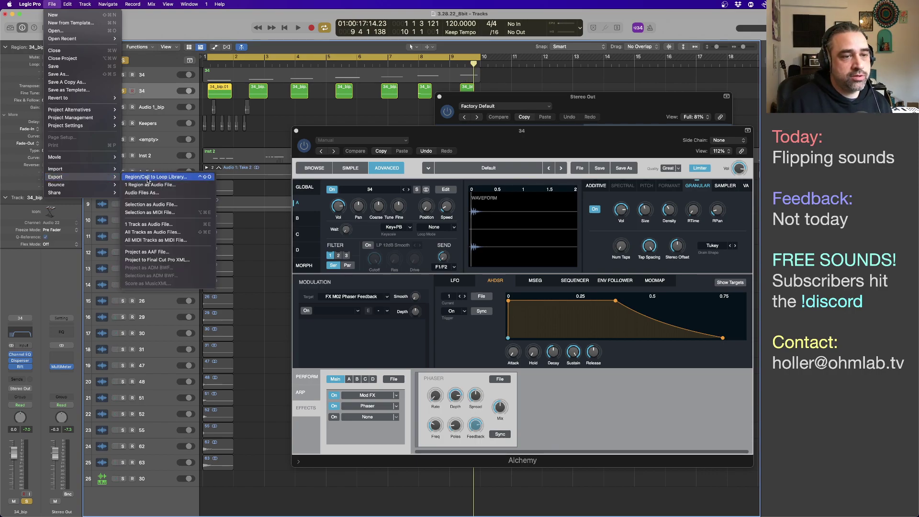
# Select all seven regions on the 34_bip track and give them a fade-in of 5 and a fade-out of 6
pyautogui.click(173, 95)
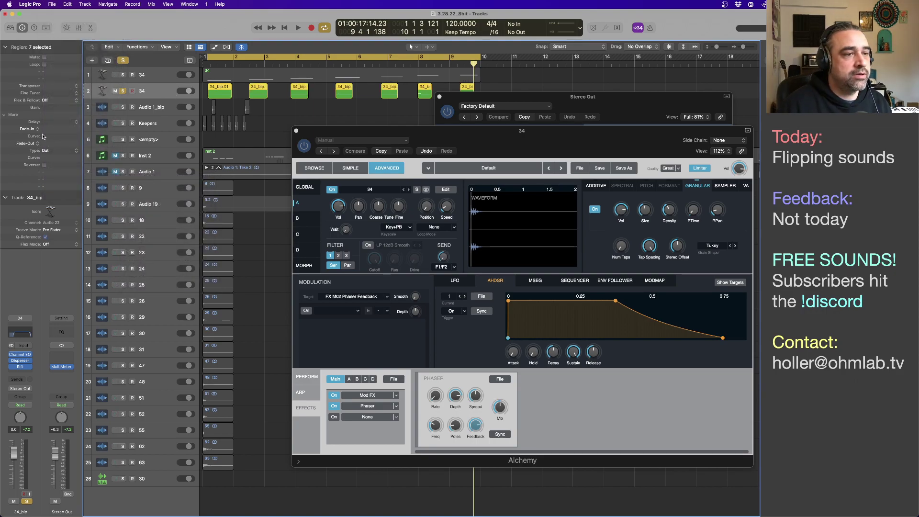
pyautogui.moveTo(48, 126); pyautogui.dragTo(50, 132)
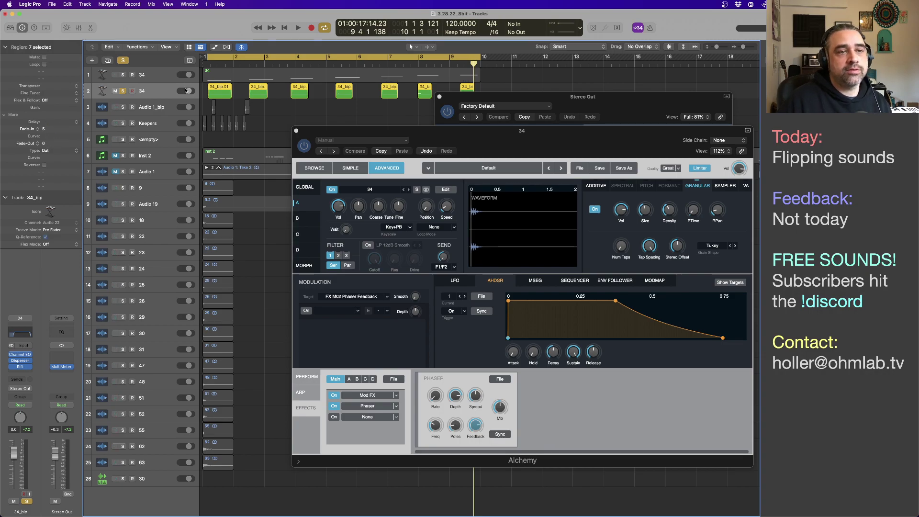
# Export the seven selected regions as audio files to the Bounces folder, with the custom filename Granular Stretch Boing
pyautogui.click(52, 4)
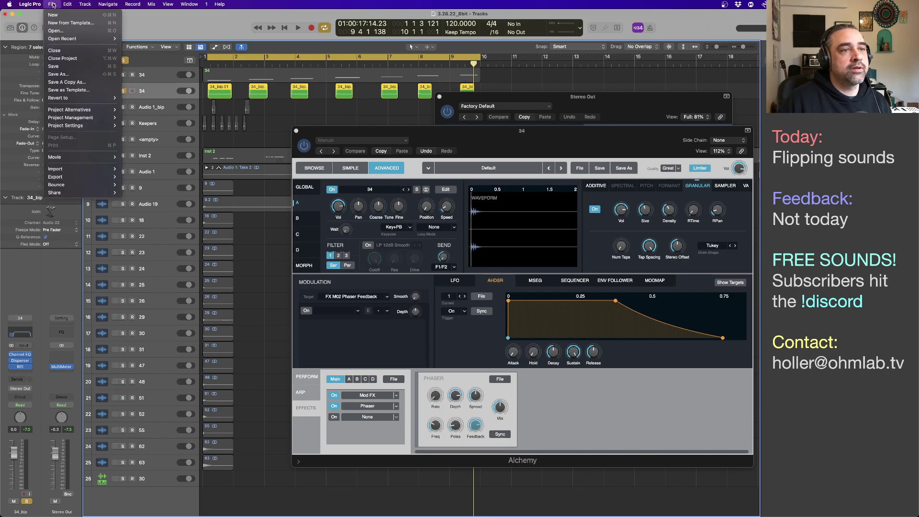
pyautogui.moveTo(92, 177)
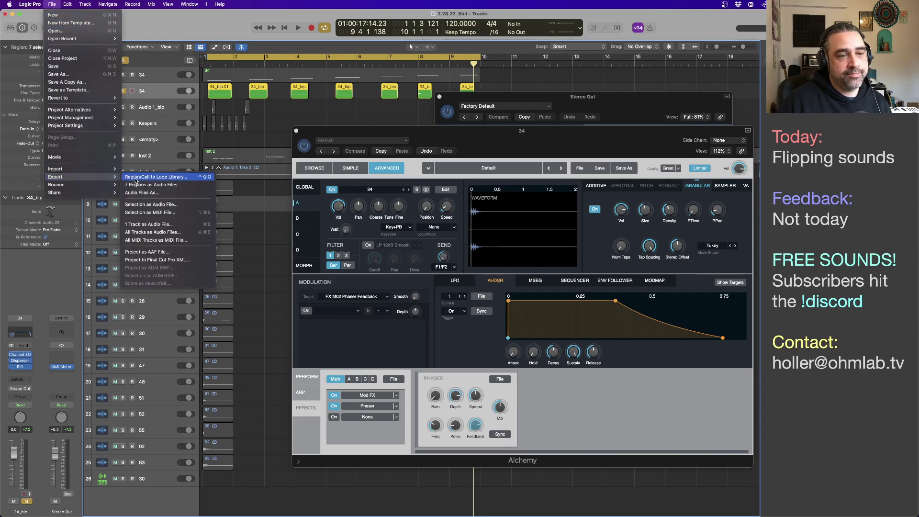
pyautogui.click(153, 185)
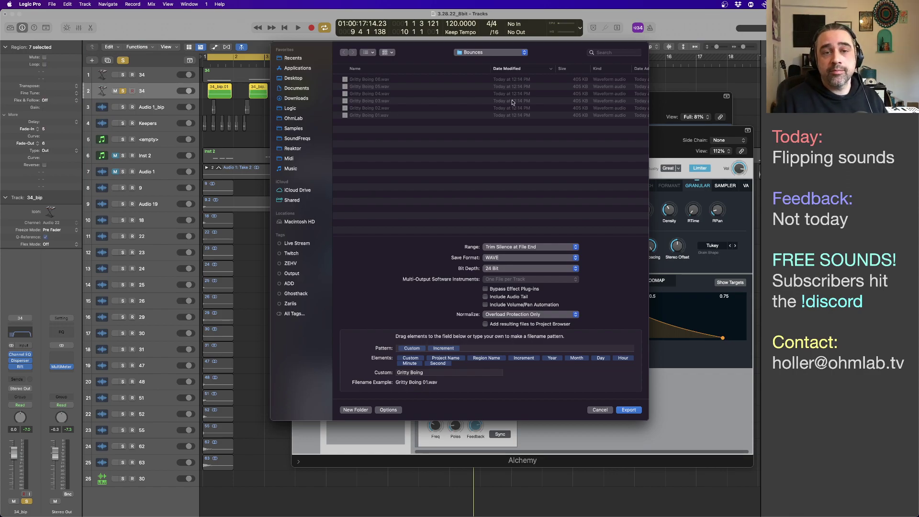
pyautogui.click(405, 373)
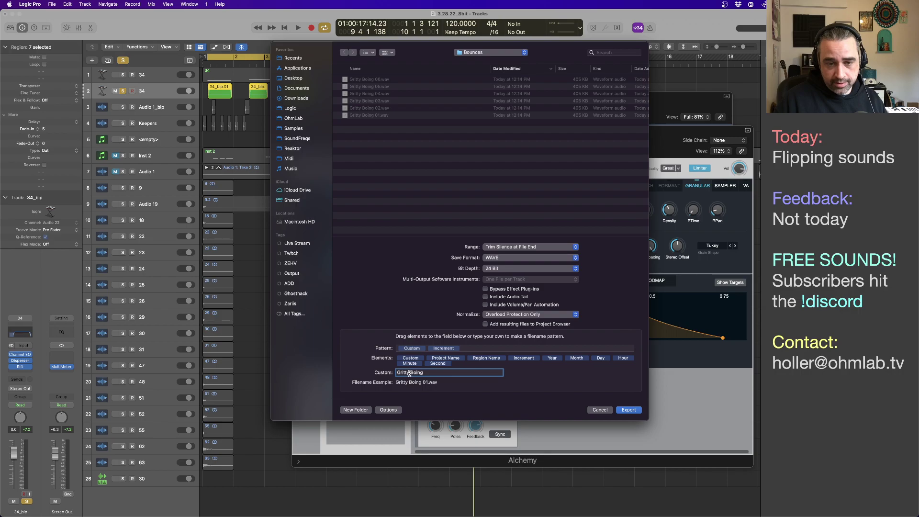
pyautogui.moveTo(410, 373); pyautogui.dragTo(390, 377)
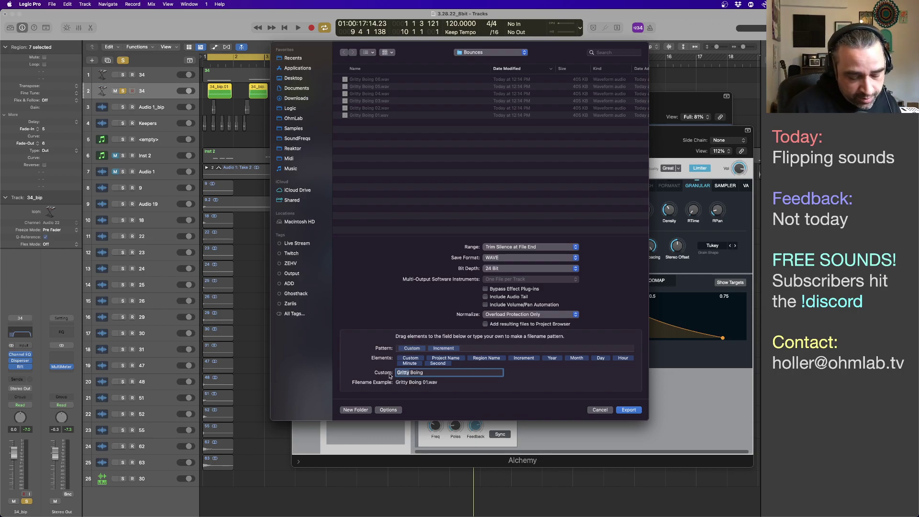
pyautogui.write('Granular')
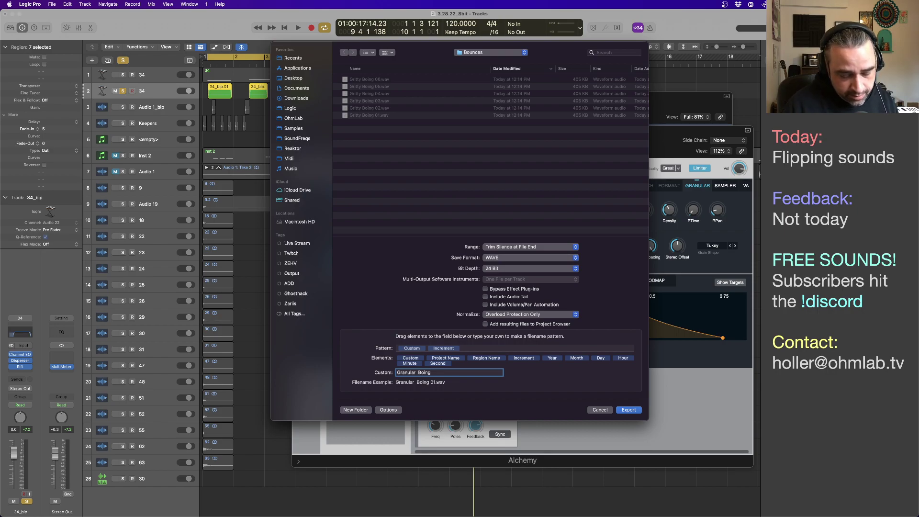
pyautogui.write('Stretch')
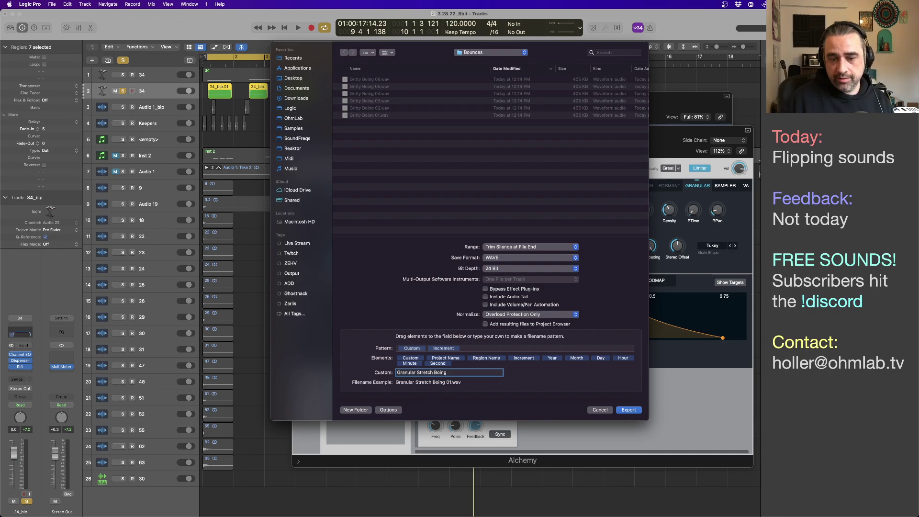
pyautogui.click(629, 410)
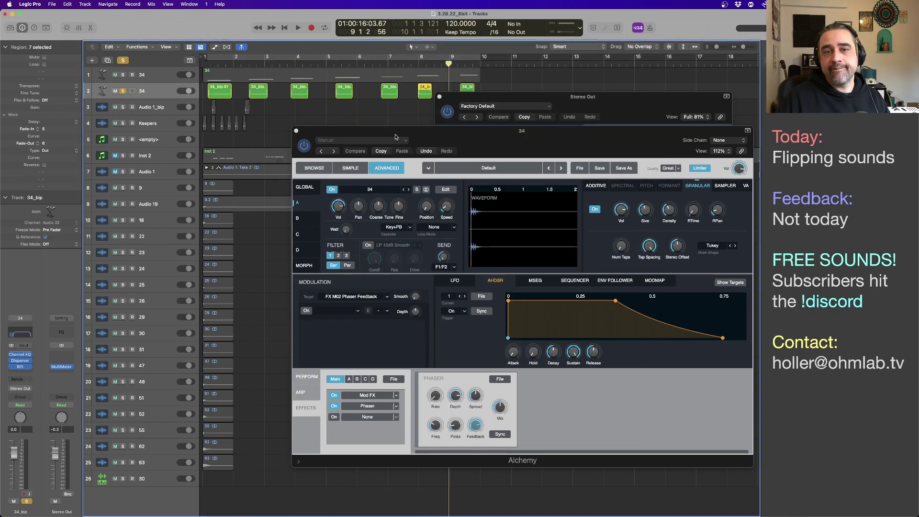
pyautogui.moveTo(490, 100); pyautogui.dragTo(455, 119)
pyautogui.click(153, 94)
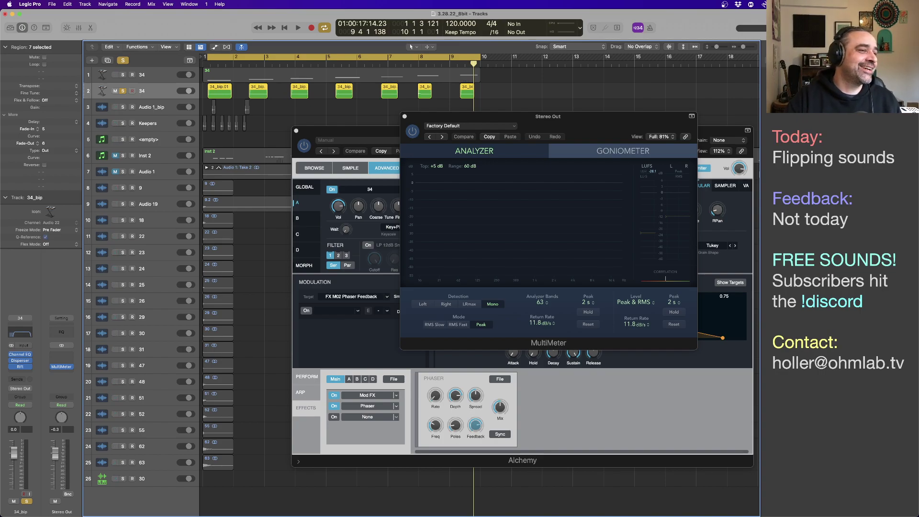
pyautogui.press('super+Tab')
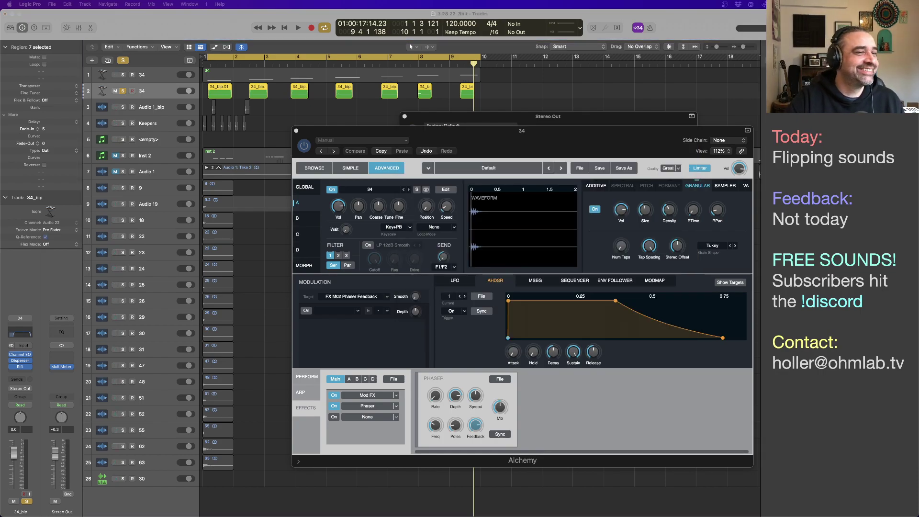
pyautogui.click(462, 144)
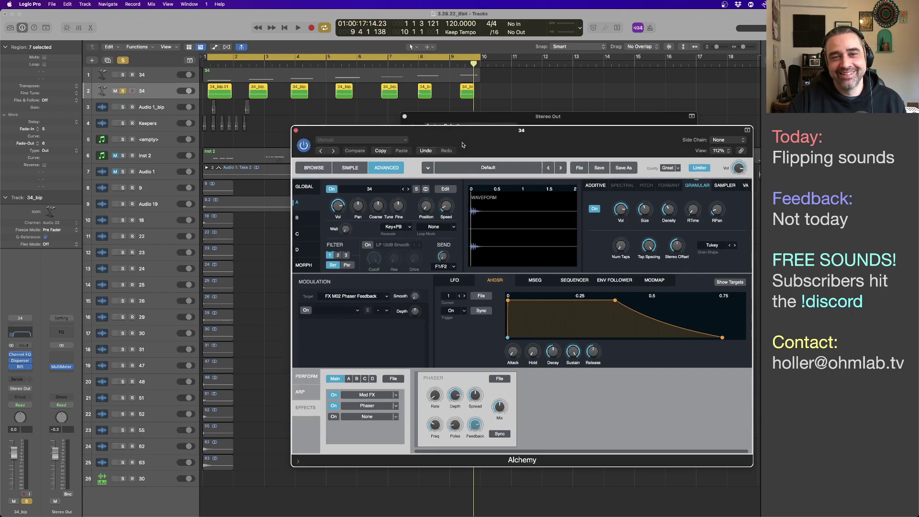
# Switch to Finder and audition the exported Granular Stretch Boing files 01 to 07 in the Bounces folder
pyautogui.press('super+Tab')
pyautogui.press('super+Tab')
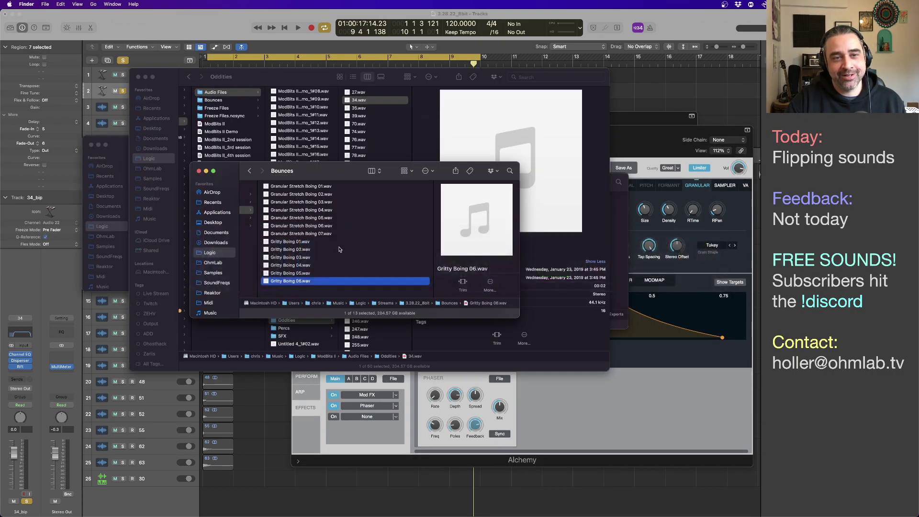
pyautogui.click(304, 188)
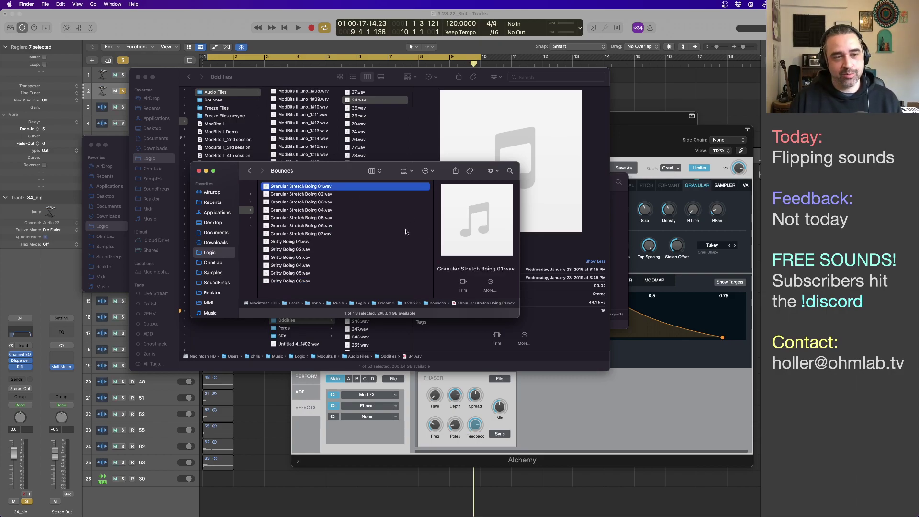
pyautogui.press('space')
pyautogui.press('Down')
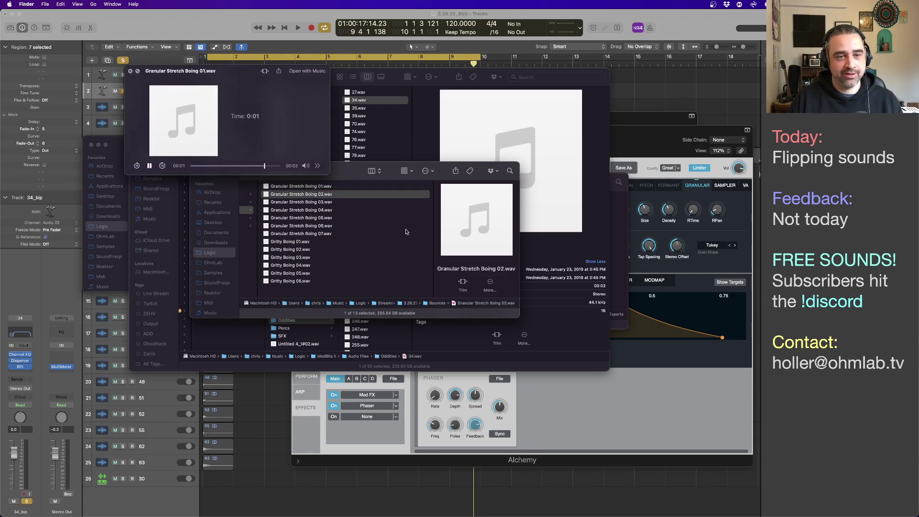
pyautogui.press('Down')
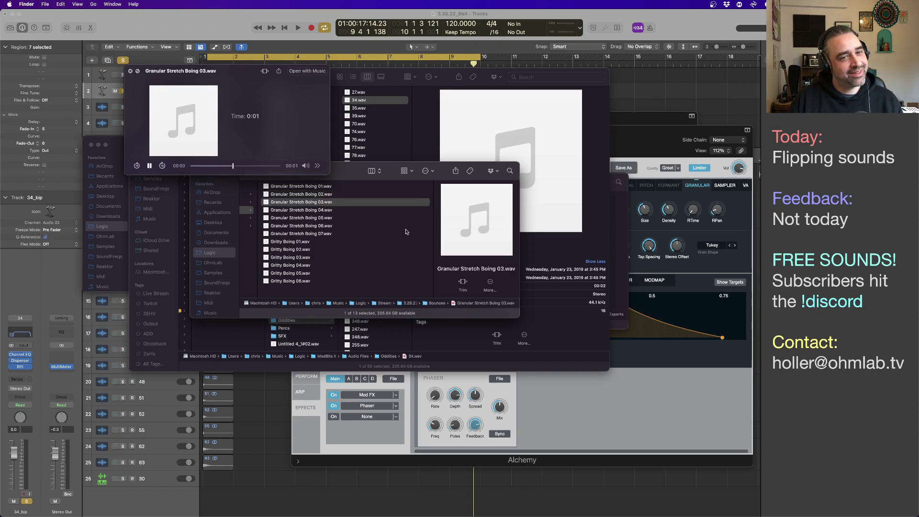
pyautogui.press('Down')
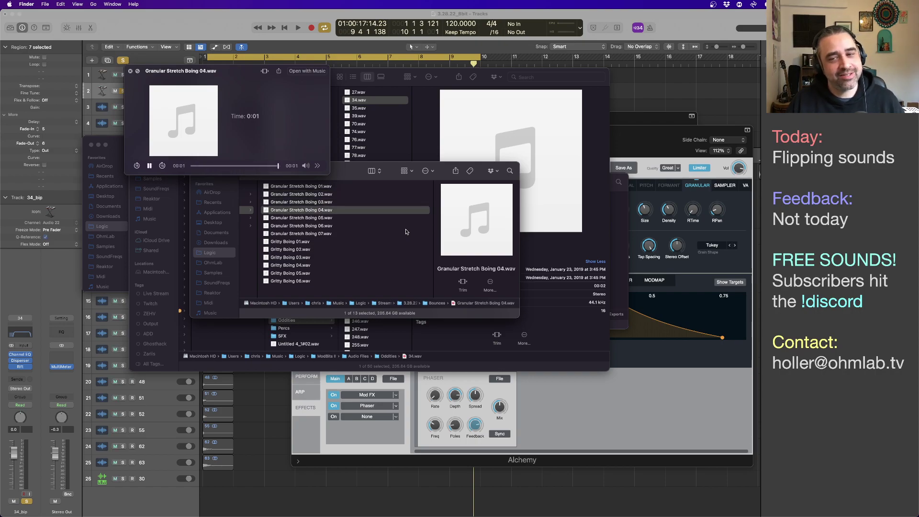
pyautogui.press('Down')
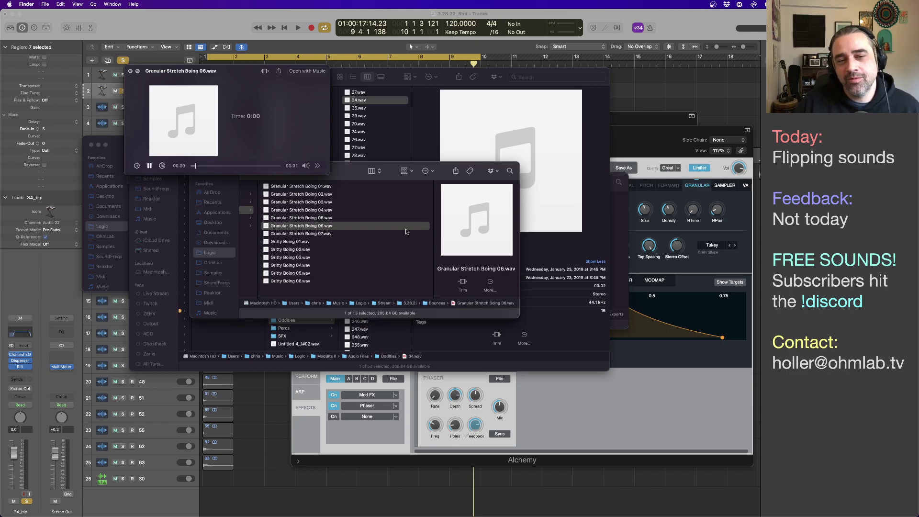
pyautogui.press('Down')
pyautogui.press('Down')
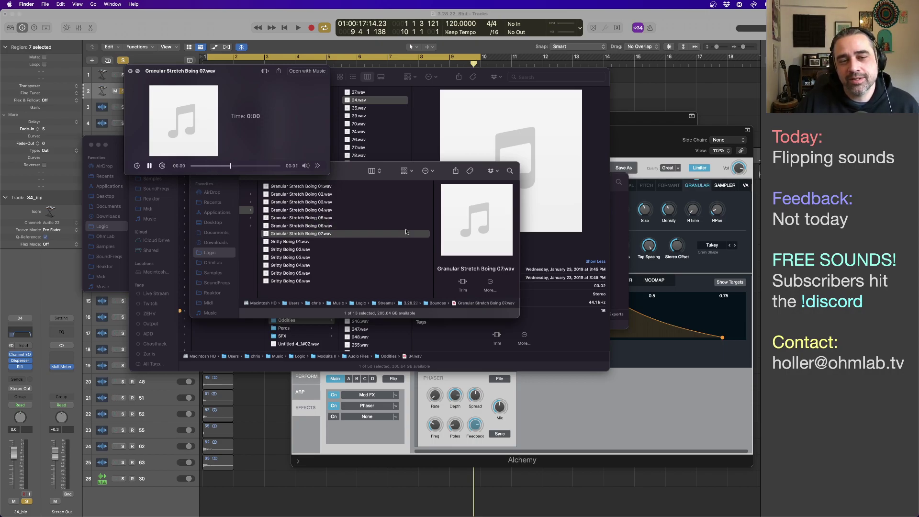
pyautogui.press('space')
# Delete the seven Granular Stretch Boing files from the Bounces folder and return to Logic Pro
pyautogui.keyDown('shift'); pyautogui.click(324, 186); pyautogui.keyUp('shift')
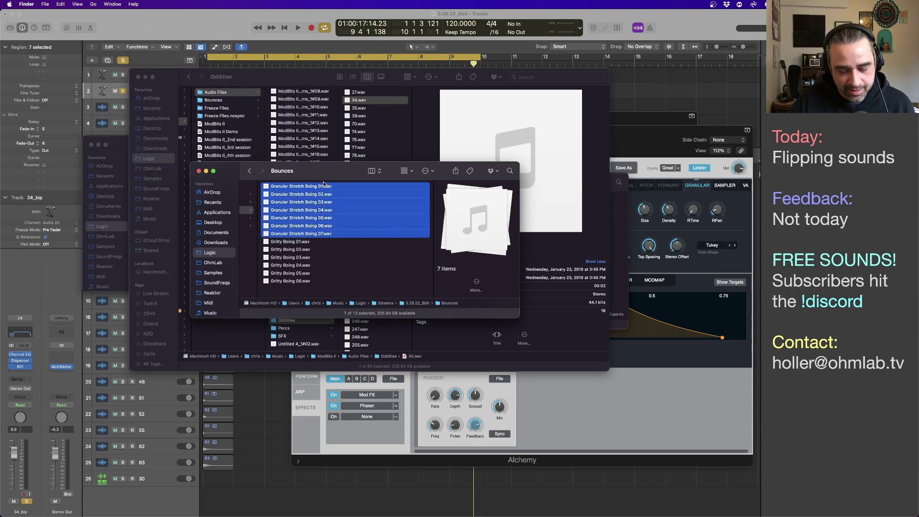
pyautogui.press('super+BackSpace')
pyautogui.press('super+Tab')
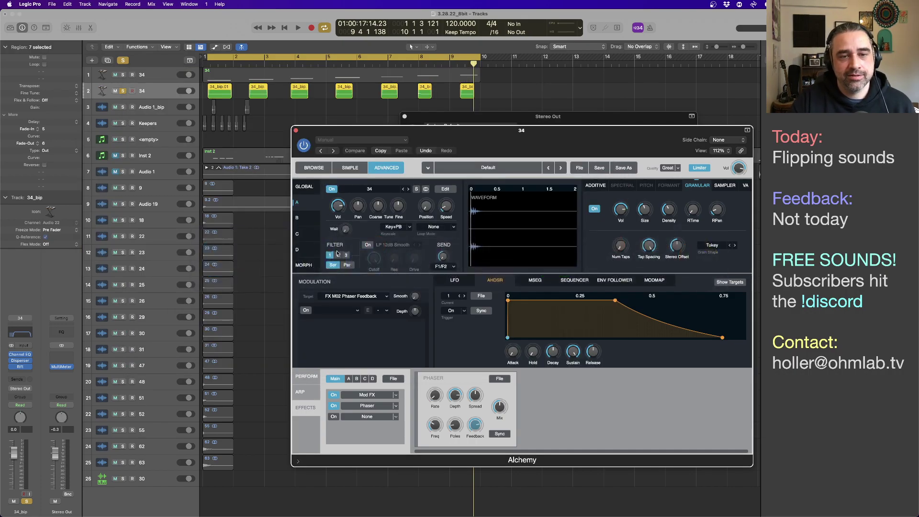
# Export the seven regions as audio files again under the name Granular Stretch Boing, this time including the audio tail
pyautogui.click(52, 4)
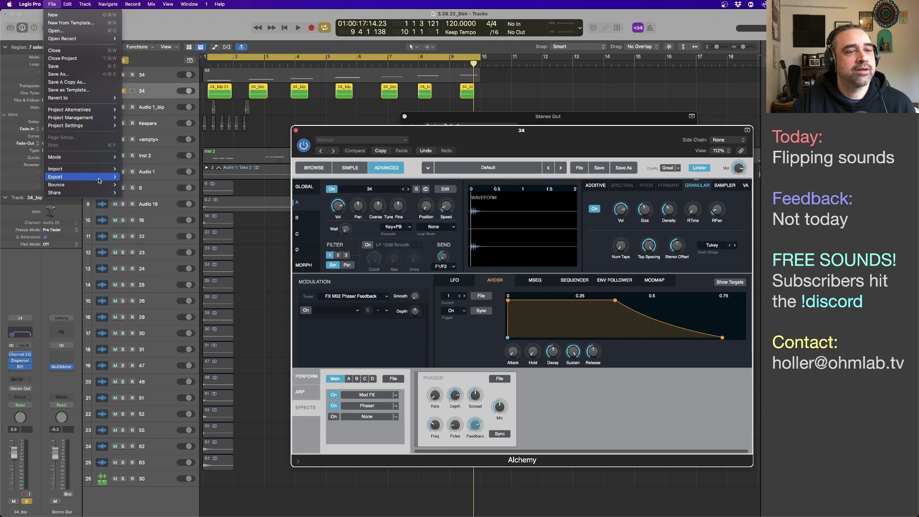
pyautogui.press('Escape')
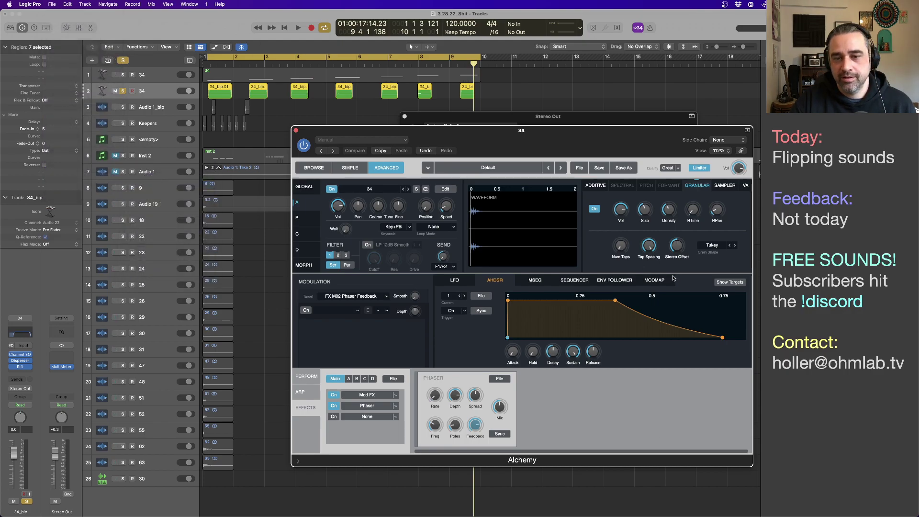
pyautogui.click(485, 297)
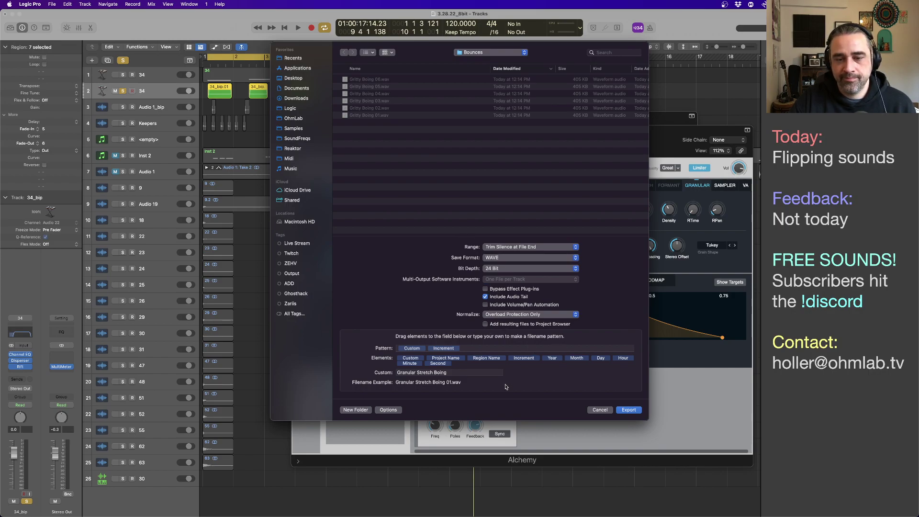
pyautogui.click(629, 410)
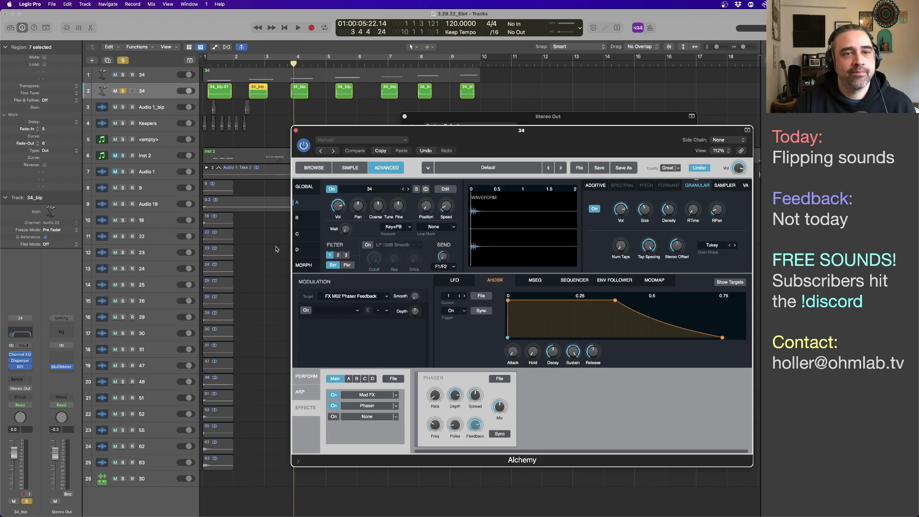
# Switch to Finder and listen through the re-exported Granular Stretch Boing files 01 to 07 to check their tails
pyautogui.press('super+Tab')
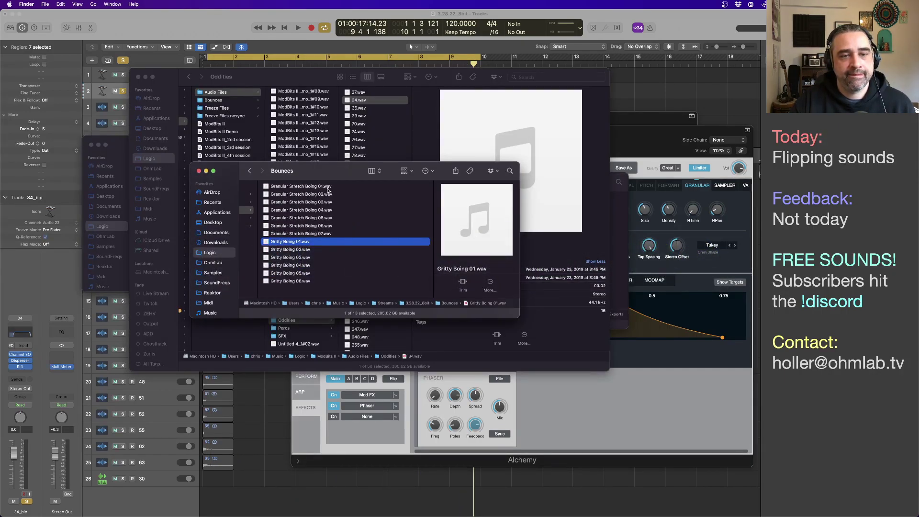
pyautogui.click(334, 188)
pyautogui.press('space')
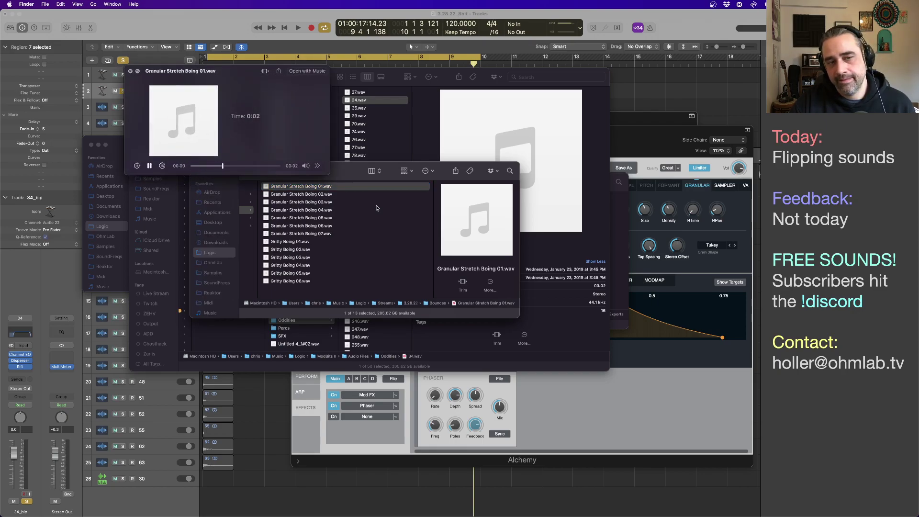
pyautogui.press('Down')
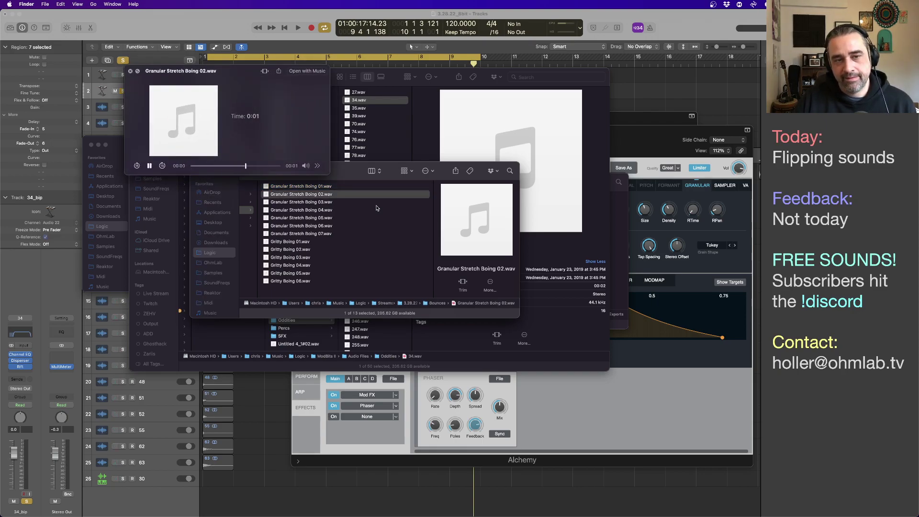
pyautogui.press('Down')
pyautogui.press('Down')
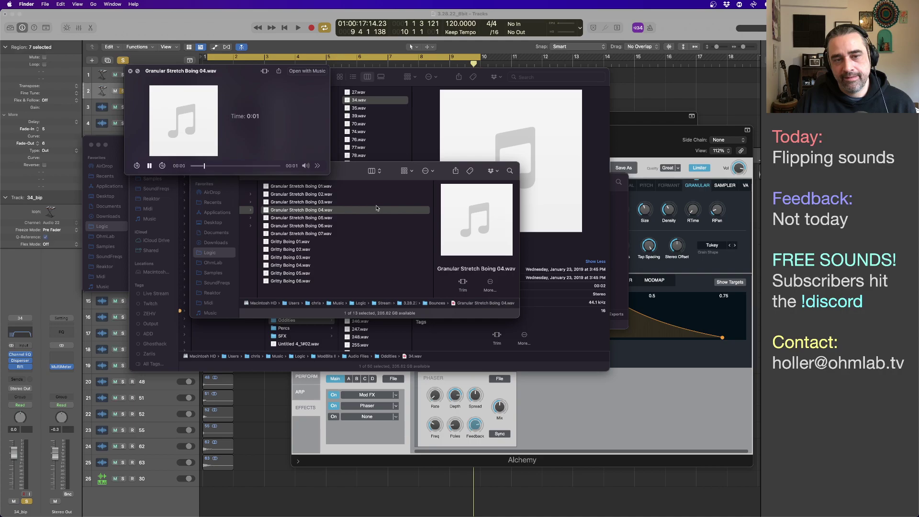
pyautogui.press('Down')
pyautogui.press('Down')
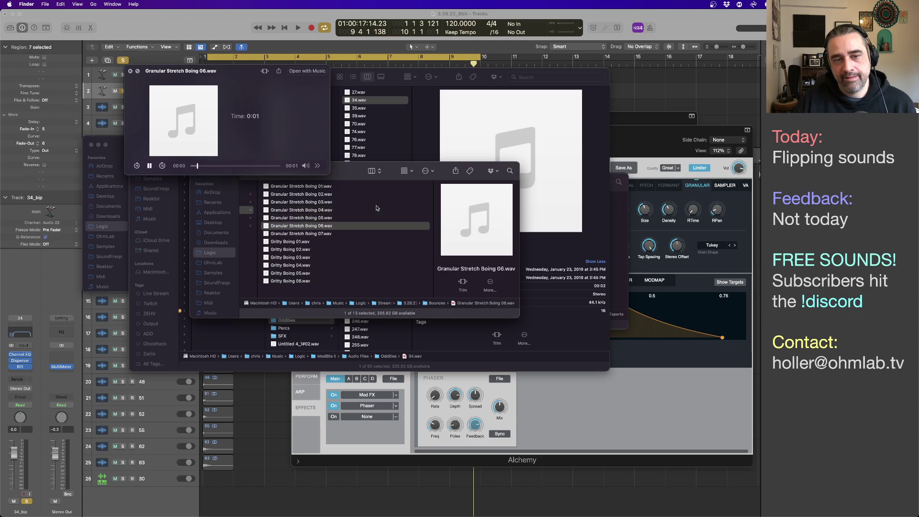
pyautogui.press('Down')
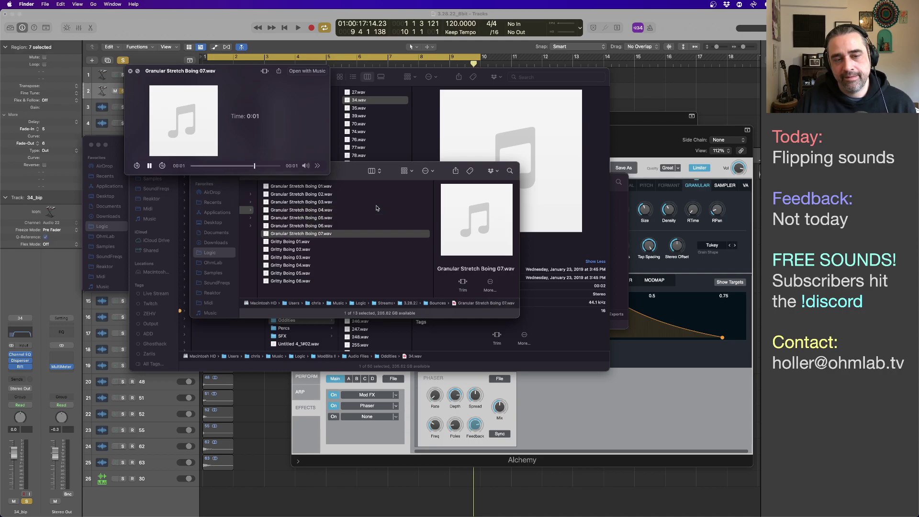
pyautogui.press('space')
# Switch to Logic Pro and review the settings for exporting the seven regions as audio files, without exporting
pyautogui.press('super+Tab')
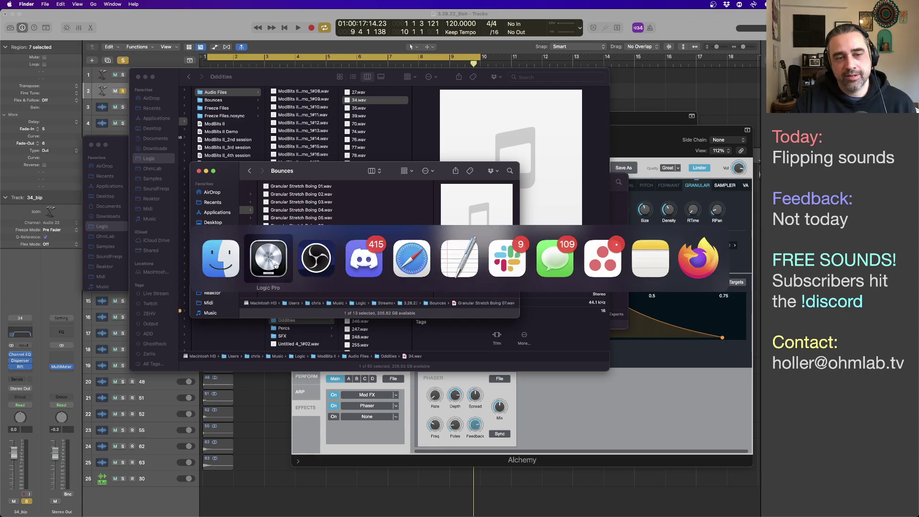
pyautogui.press('super+Tab')
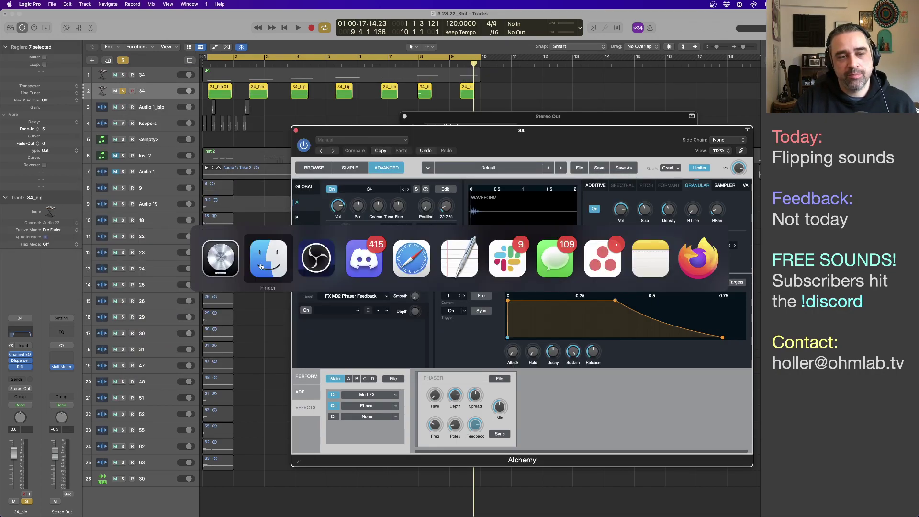
pyautogui.click(37, 5)
pyautogui.moveTo(57, 5)
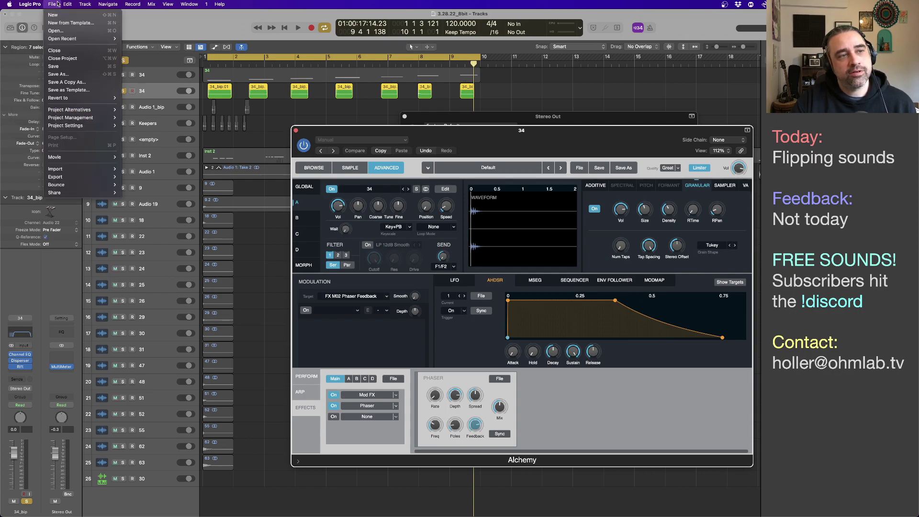
pyautogui.moveTo(100, 177)
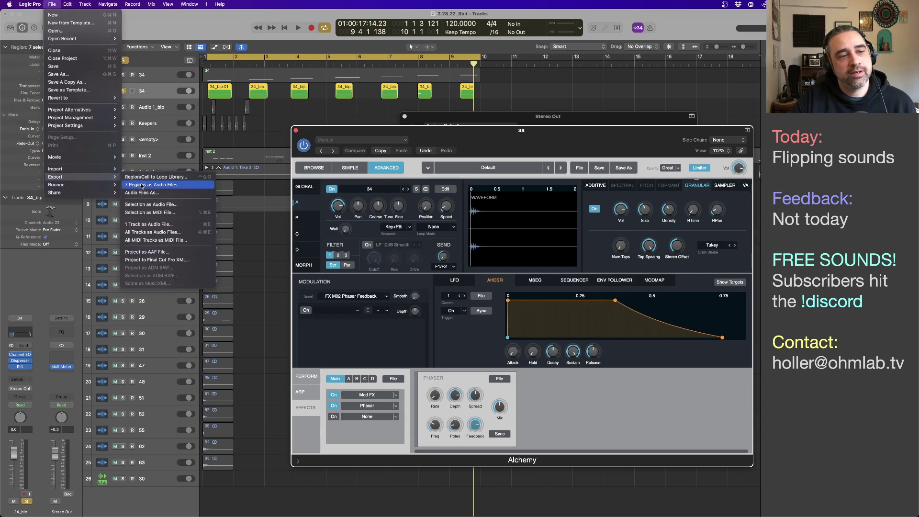
pyautogui.click(141, 185)
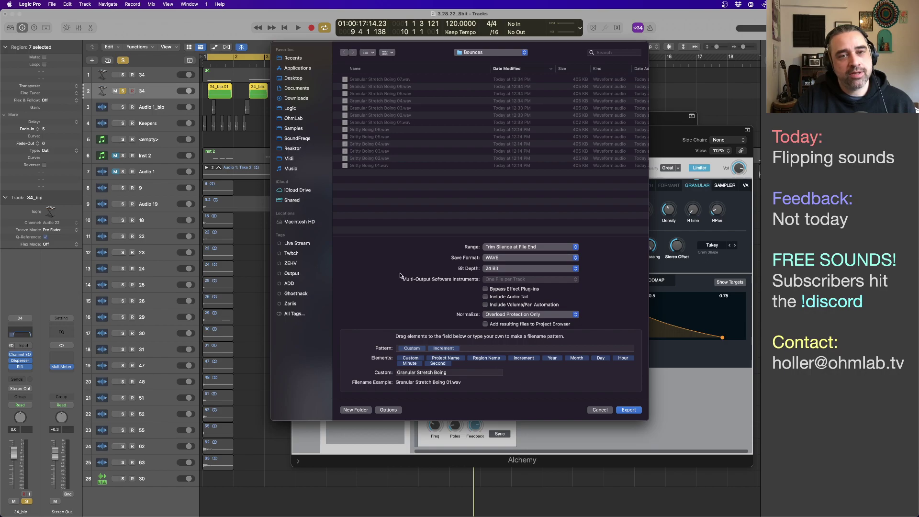
pyautogui.click(599, 410)
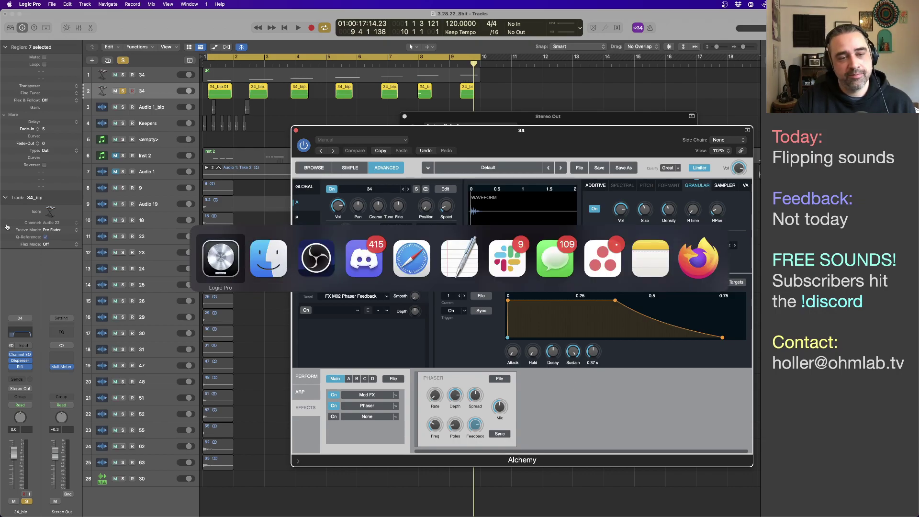
# Switch to Finder and listen through the Gritty Boing files 01 to 06 in the Bounces folder
pyautogui.click(278, 274)
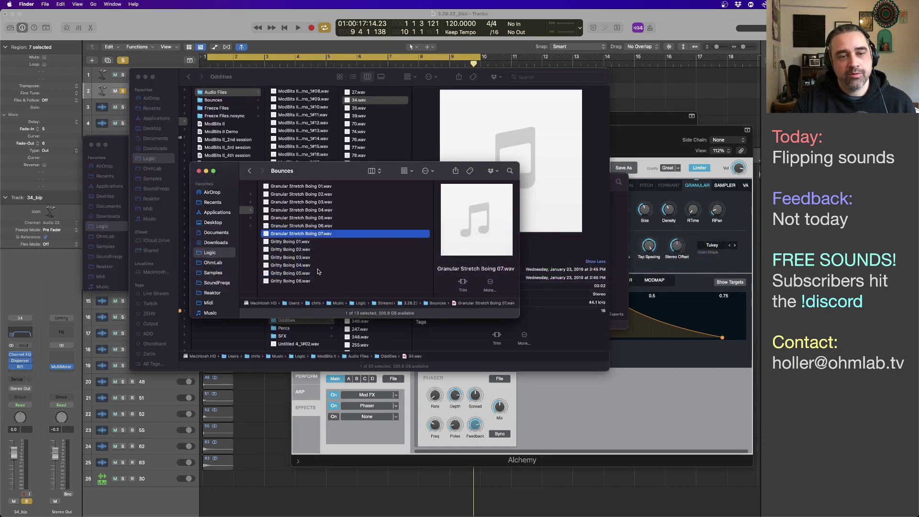
pyautogui.click(307, 242)
pyautogui.press('space')
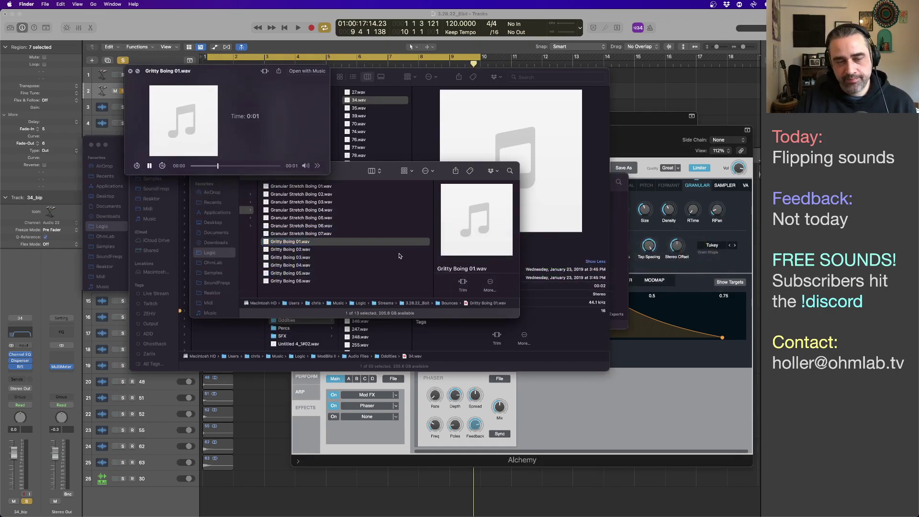
pyautogui.press('Down')
pyautogui.press('Down')
pyautogui.press('Down')
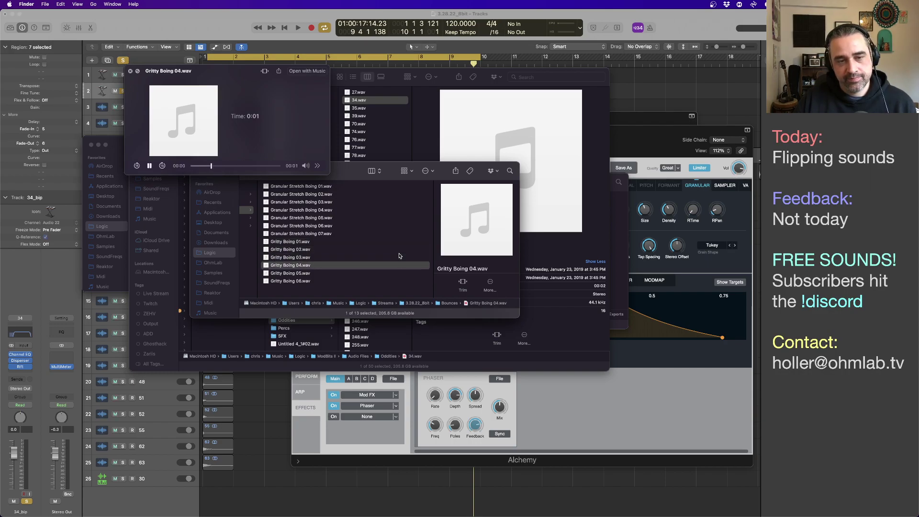
pyautogui.press('Down')
pyautogui.press('Down')
pyautogui.press('space')
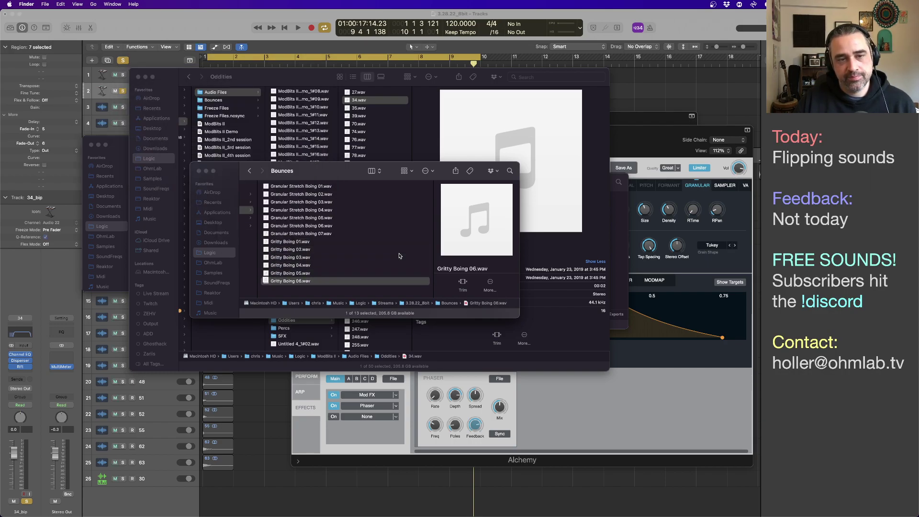
# Bring the Oddities folder window forward and audition its samples from 34.wav to 77.wav, ending back on 76.wav
pyautogui.press('super+Tab')
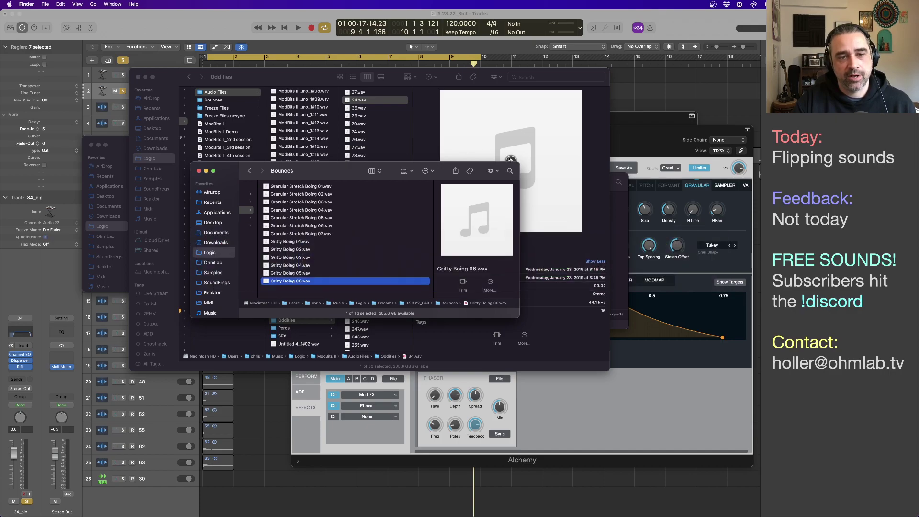
pyautogui.press('super+Tab')
pyautogui.press('super+shift+Tab')
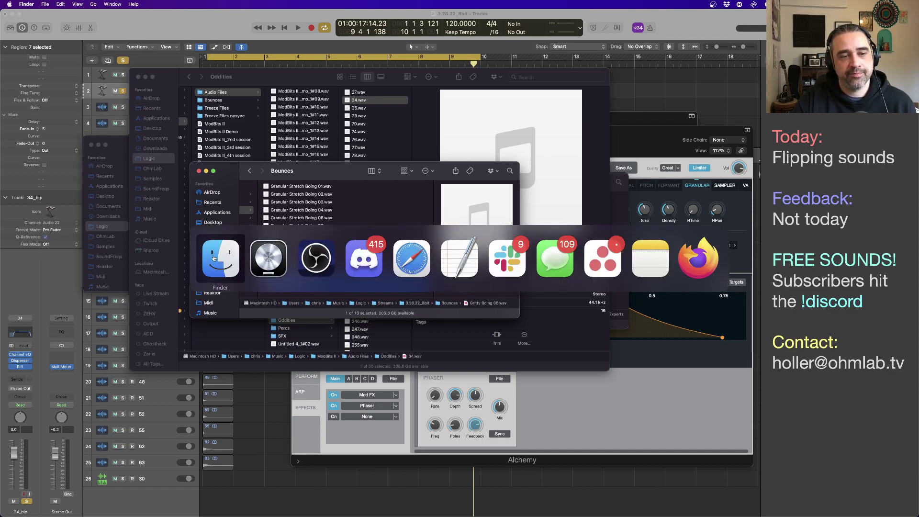
pyautogui.click(310, 76)
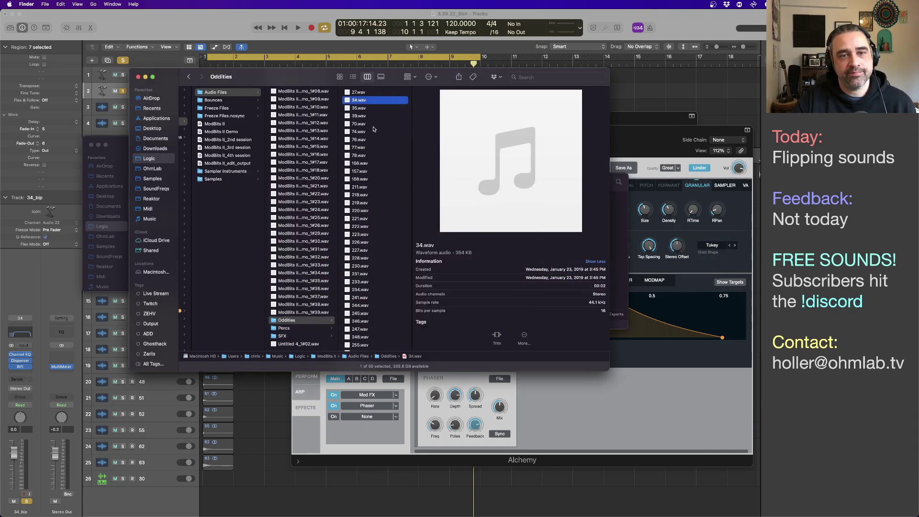
pyautogui.press('space')
pyautogui.press('Down')
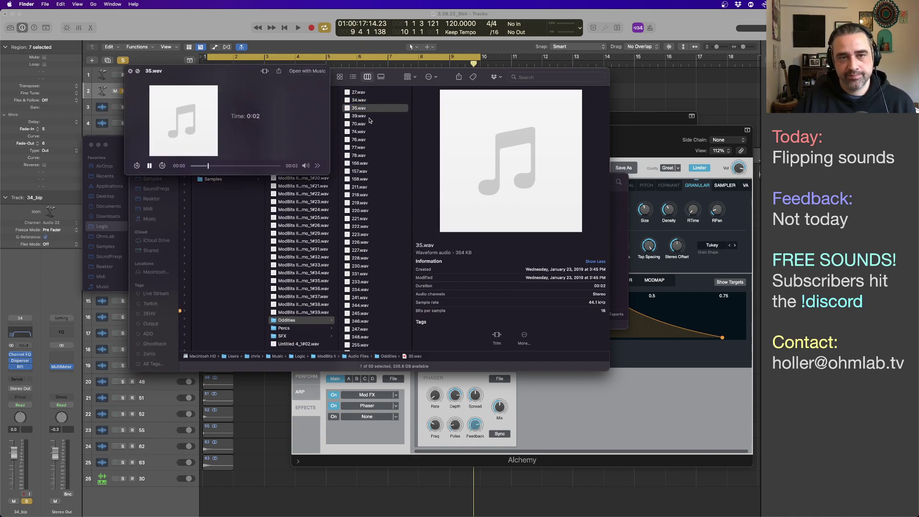
pyautogui.press('Down')
pyautogui.press('Down')
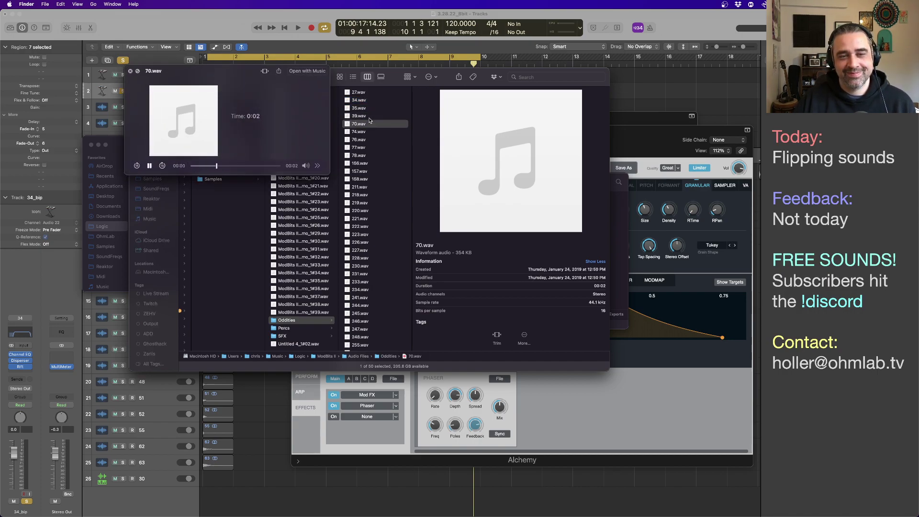
pyautogui.press('Down')
pyautogui.press('Down')
pyautogui.press('Down')
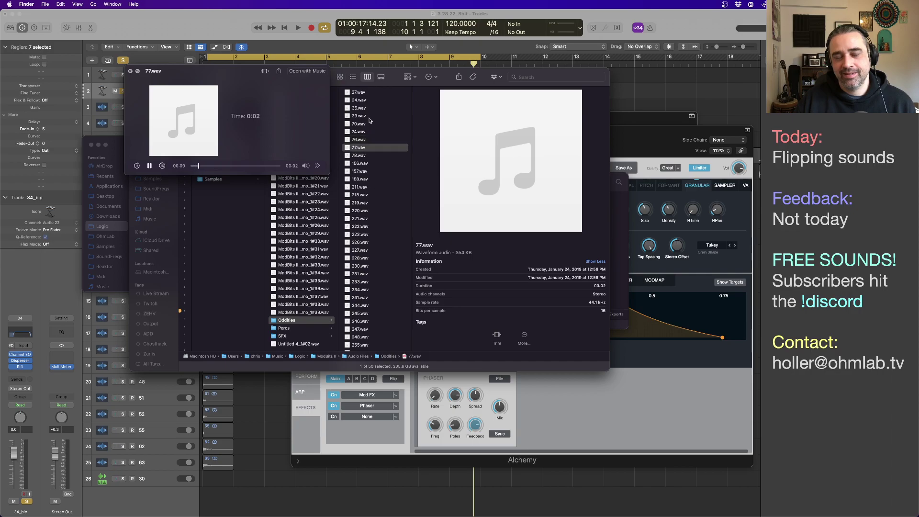
pyautogui.press('Up')
pyautogui.press('space')
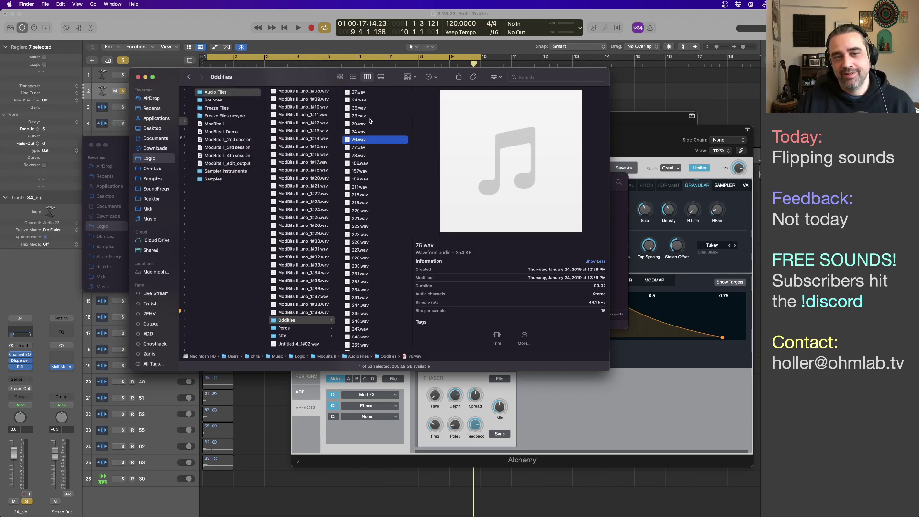
# Replay 76.wav and compare it with 77.wav as a possible source sound
pyautogui.press('space')
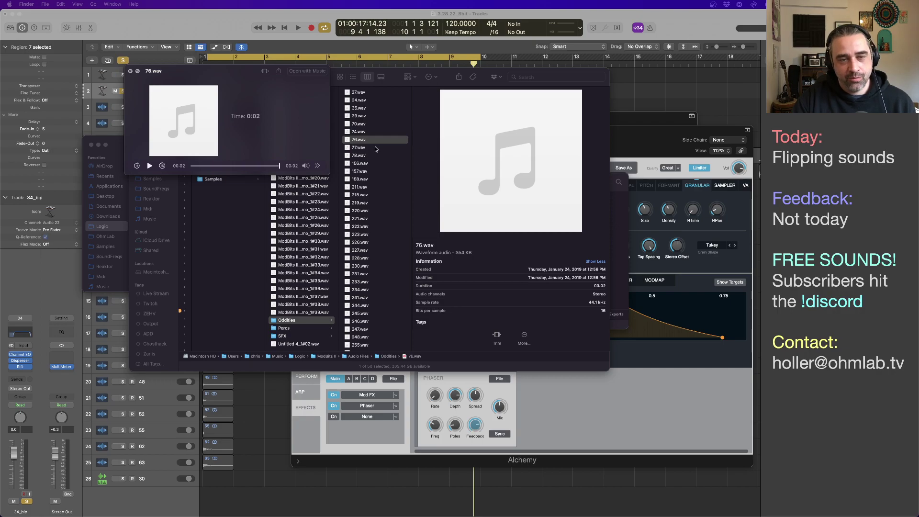
pyautogui.click(424, 142)
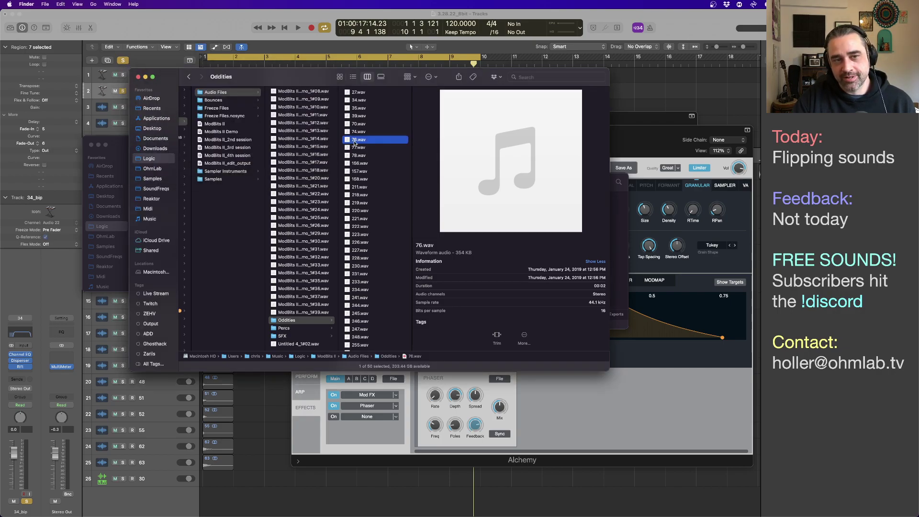
pyautogui.press('space')
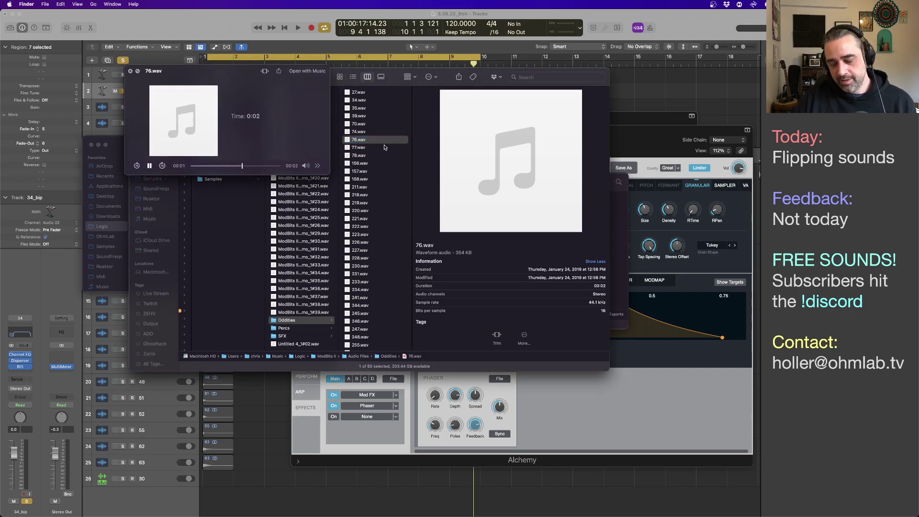
pyautogui.press('Down')
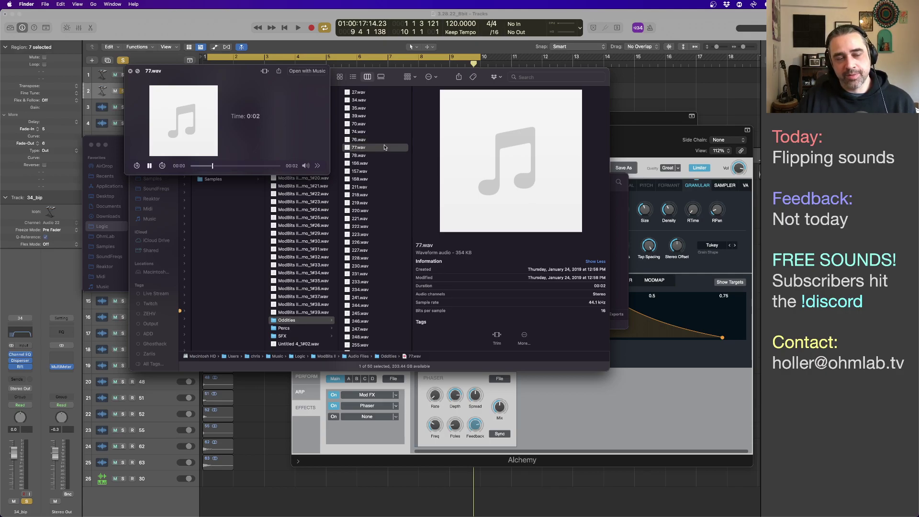
pyautogui.press('Up')
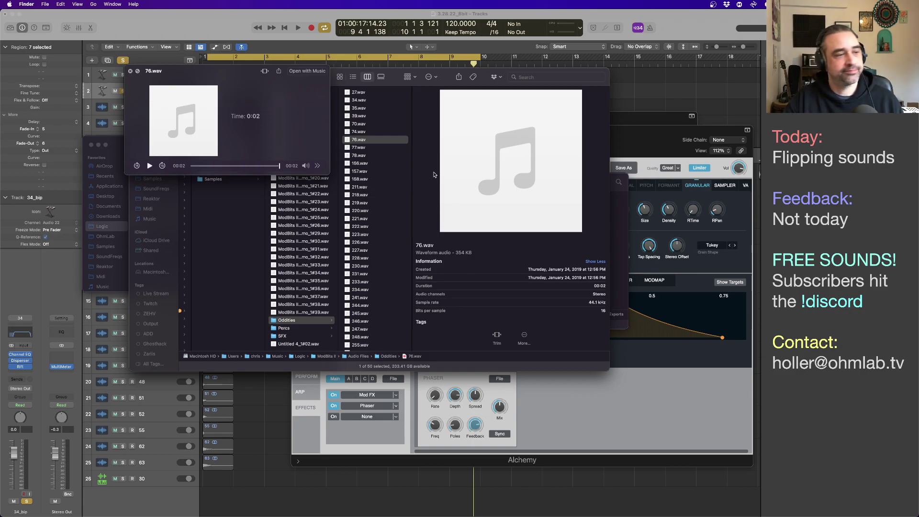
pyautogui.press('space')
pyautogui.press('space')
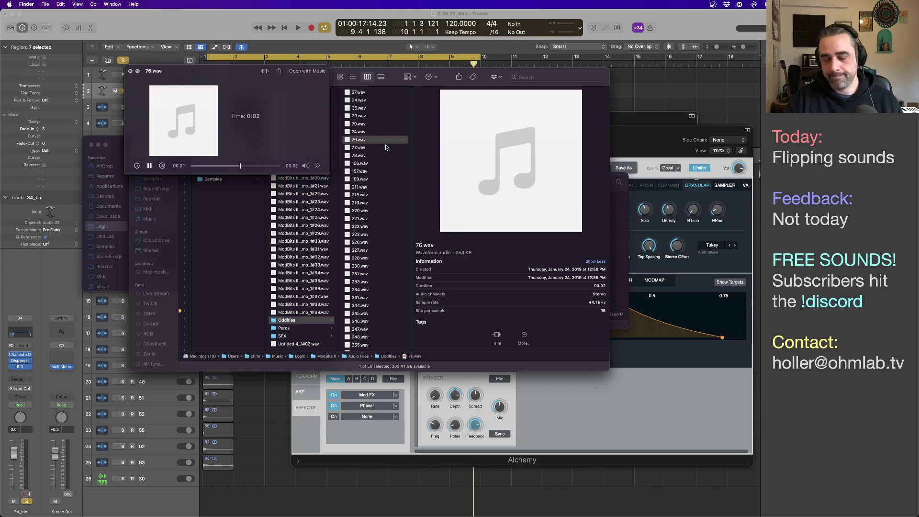
# Audition the Oddities samples from 77.wav through 220.wav in search of another source sound
pyautogui.press('Down')
pyautogui.press('Down')
pyautogui.press('Down')
pyautogui.press('Down')
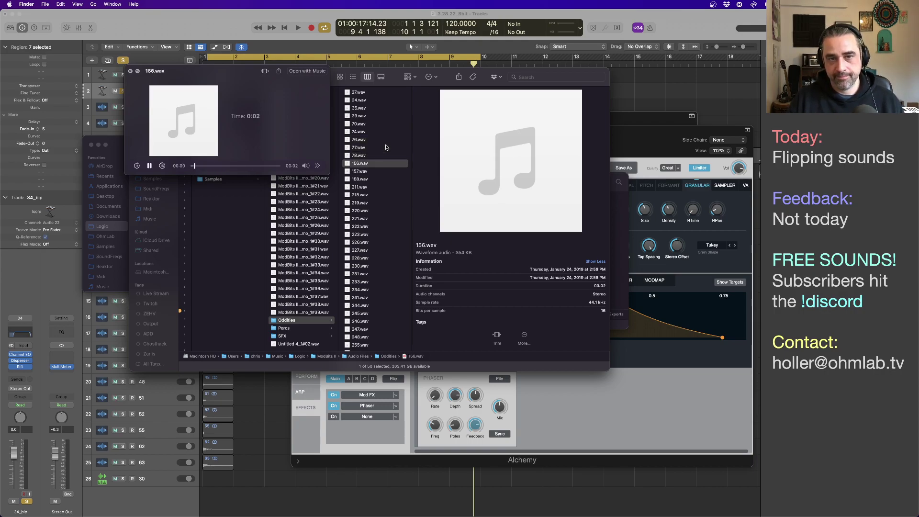
pyautogui.press('Down')
pyautogui.press('Down')
pyautogui.press('Down')
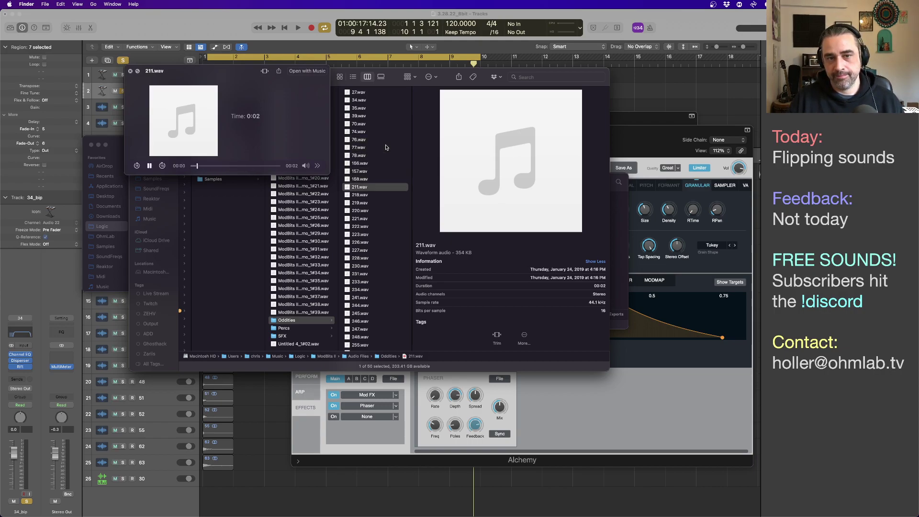
pyautogui.press('Down')
pyautogui.press('Down')
pyautogui.press('Down')
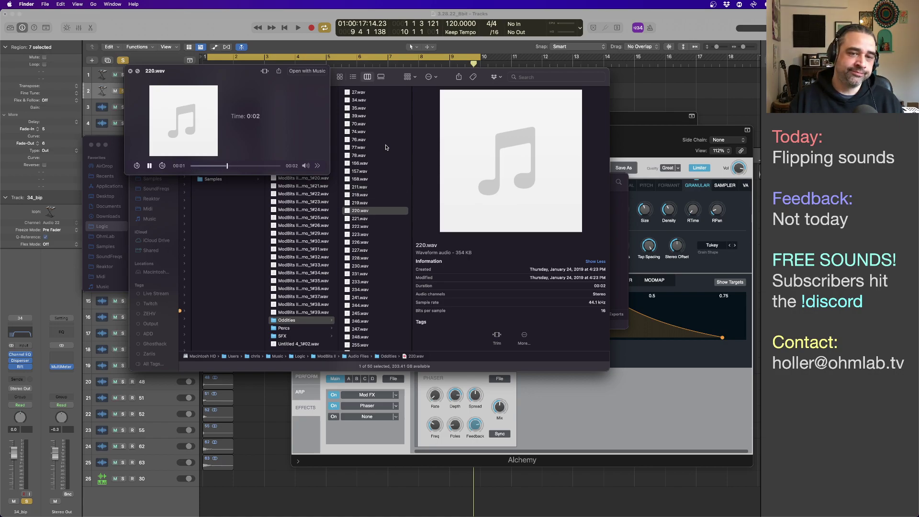
pyautogui.press('Up')
pyautogui.press('space')
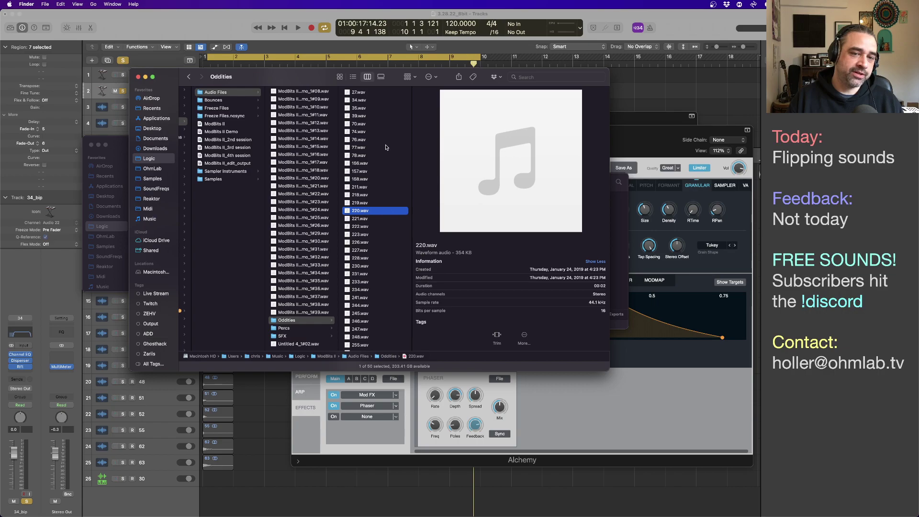
# Audition the Oddities samples from 220.wav through 234.wav in search of a new source sound
pyautogui.press('space')
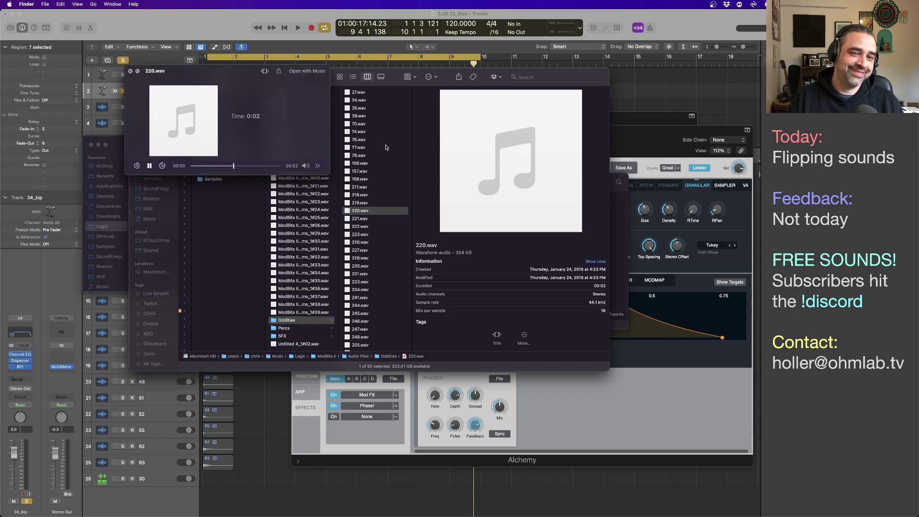
pyautogui.press('Down')
pyautogui.press('Down')
pyautogui.press('Down')
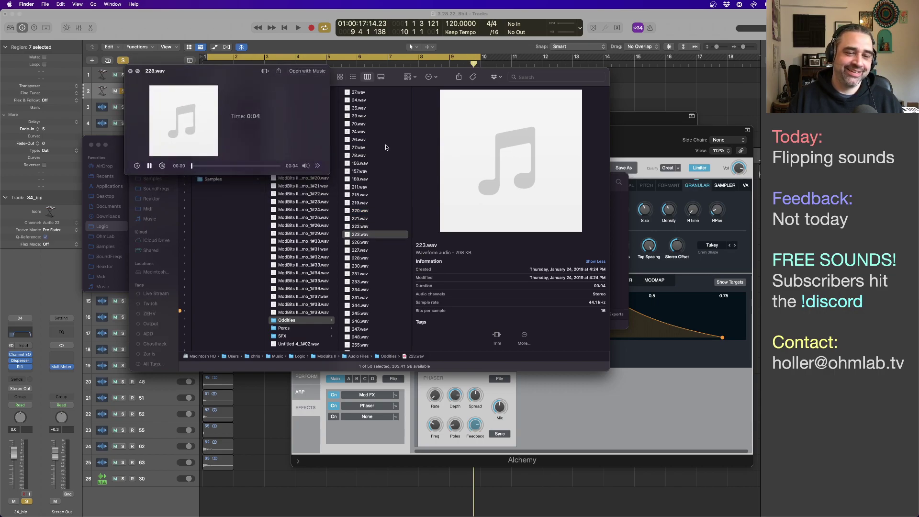
pyautogui.press('Down')
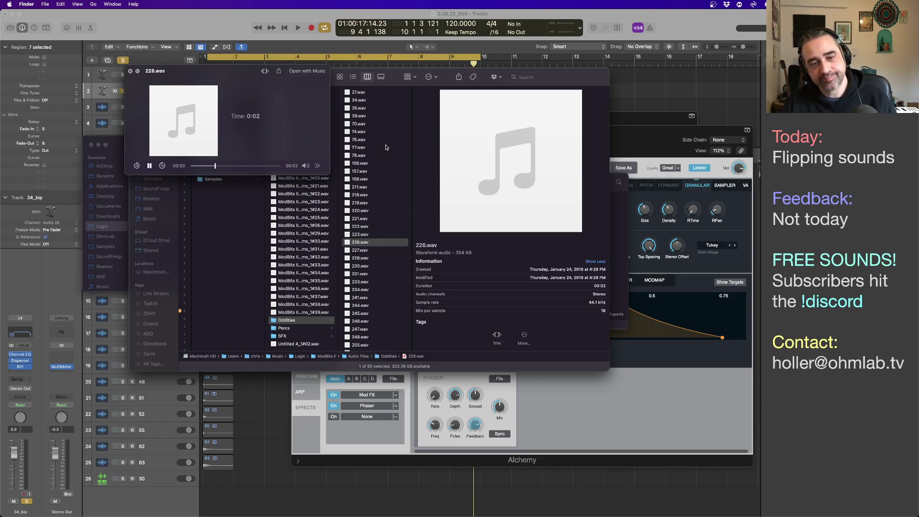
pyautogui.press('Down')
pyautogui.press('Down')
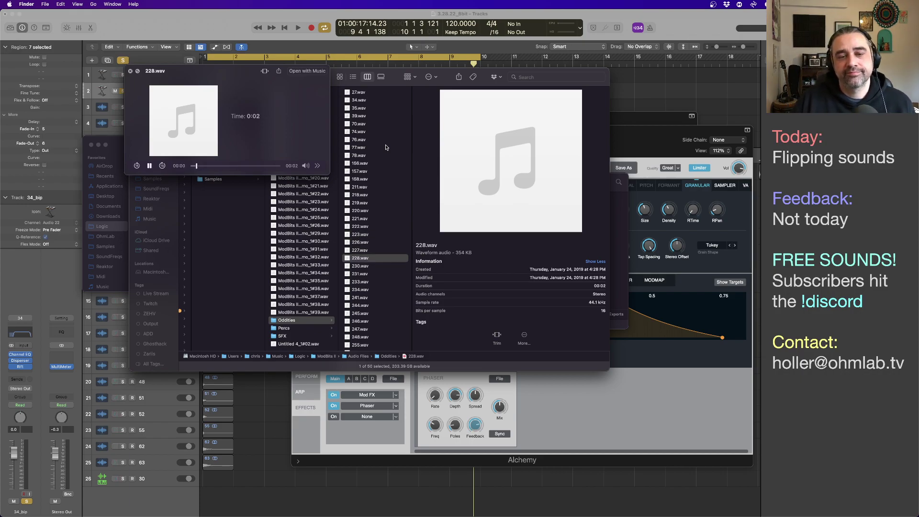
pyautogui.press('Down')
pyautogui.press('Down')
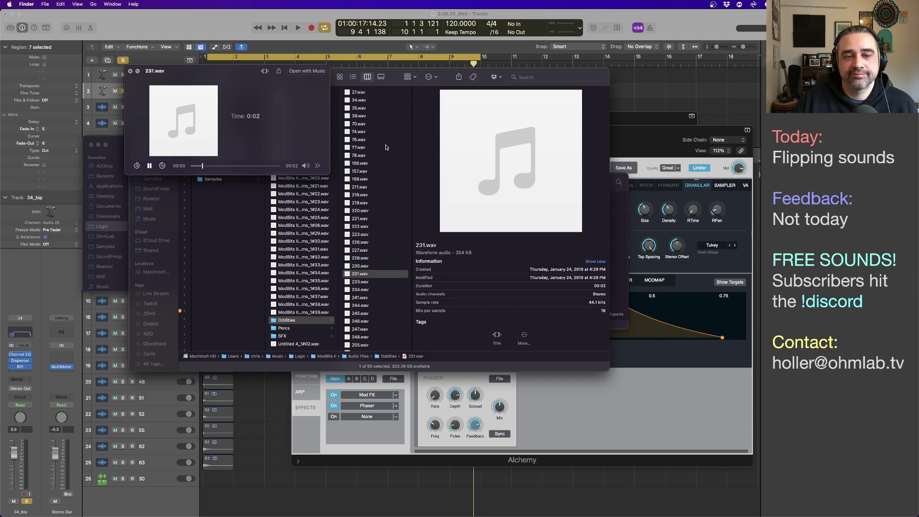
pyautogui.press('Down')
pyautogui.press('Down')
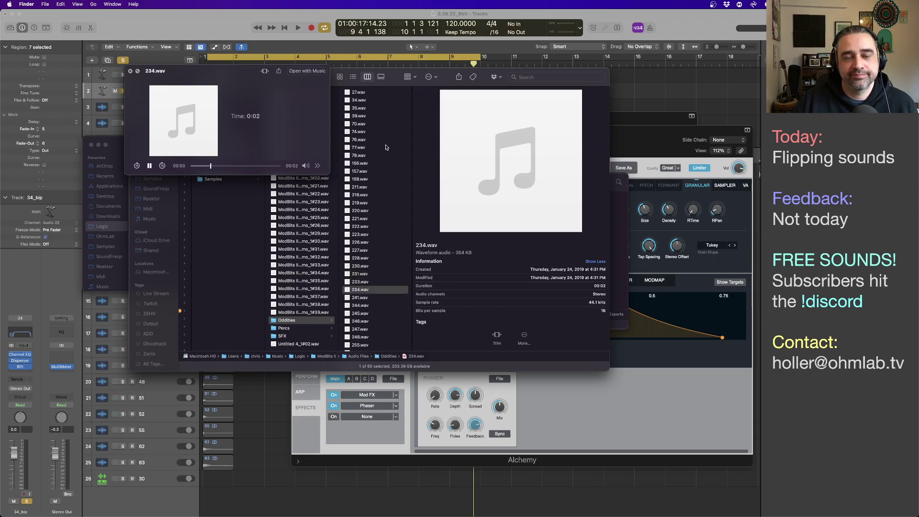
# Audition the samples from 241.wav to 255.wav, then go back through 248.wav and 246.wav to replay 245.wav
pyautogui.press('Down')
pyautogui.press('Down')
pyautogui.press('Down')
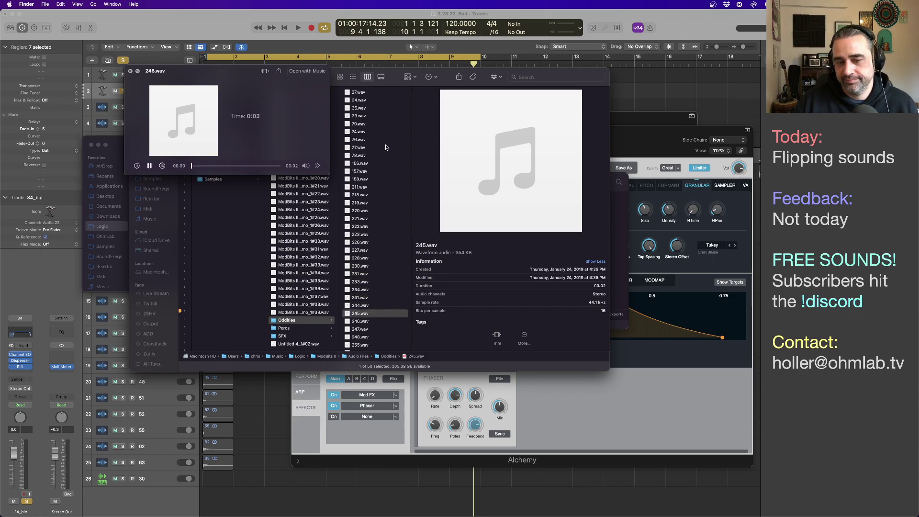
pyautogui.press('Down')
pyautogui.press('Down')
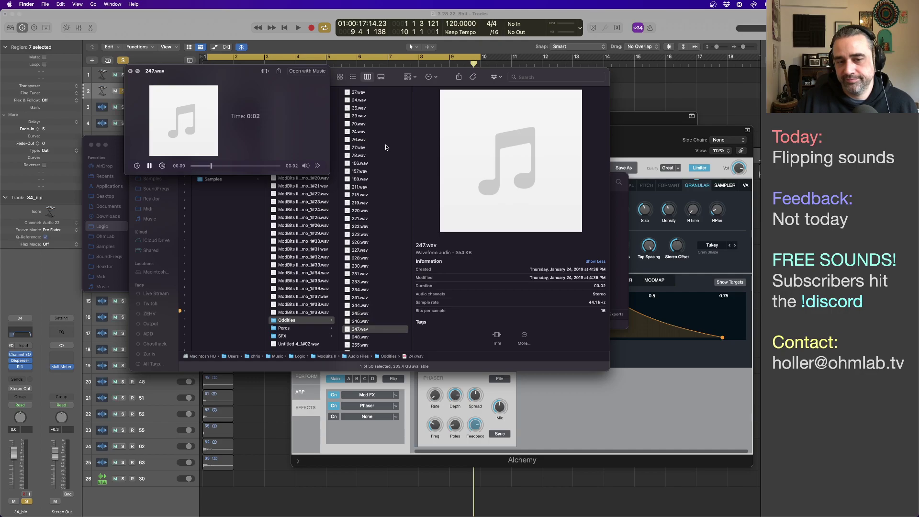
pyautogui.press('Down')
pyautogui.press('Down')
pyautogui.press('Up')
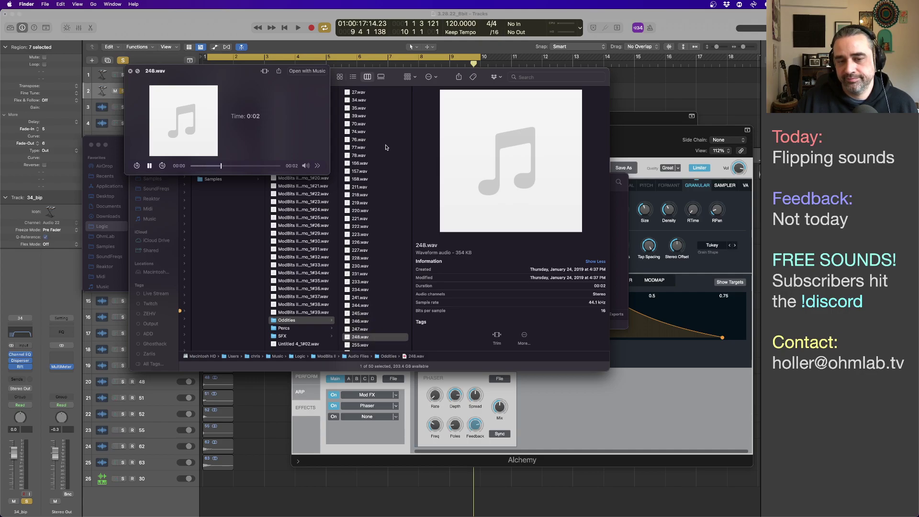
pyautogui.press('Up')
pyautogui.press('Up')
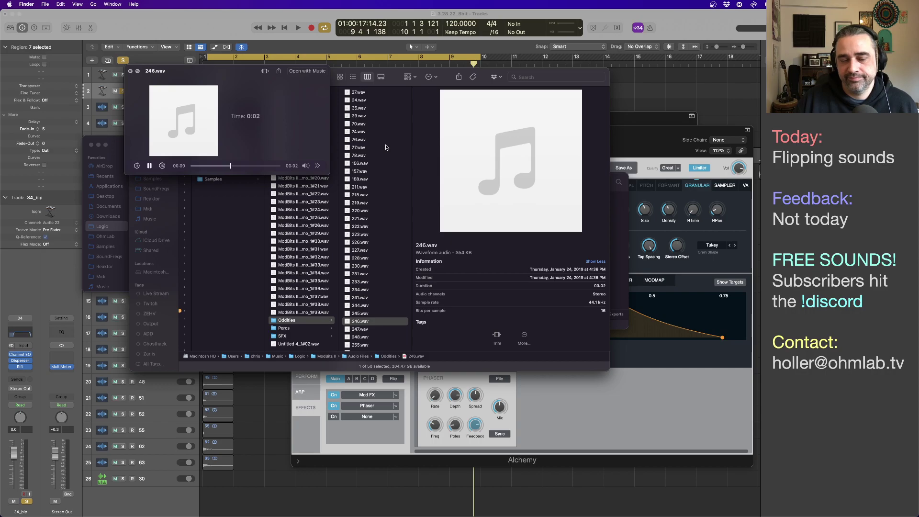
pyautogui.press('Up')
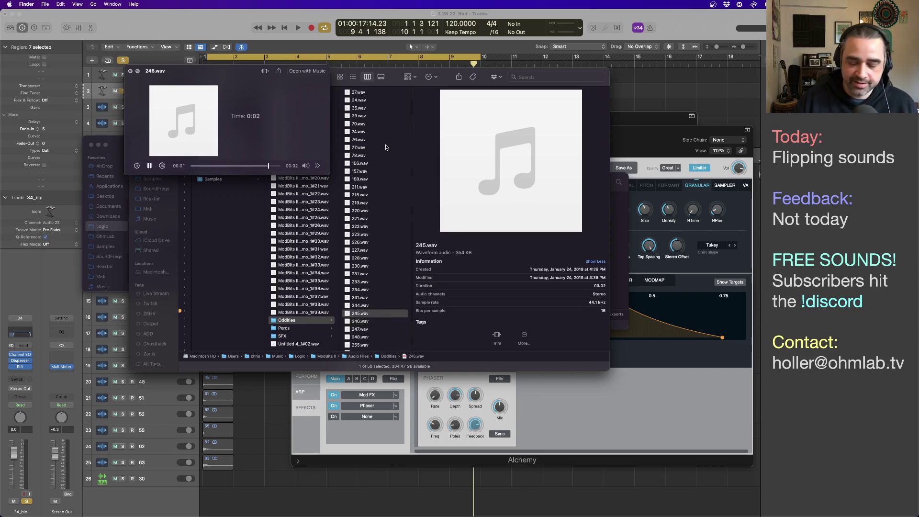
pyautogui.press('space')
pyautogui.press('space')
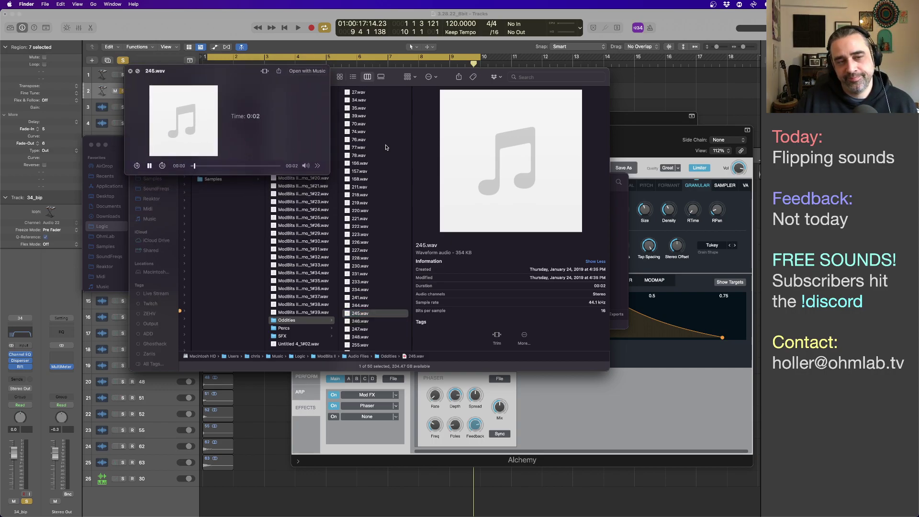
# Audition the samples from 246.wav to 260.wav, go back to 256.wav and replay it
pyautogui.press('Down')
pyautogui.press('Down')
pyautogui.press('Down')
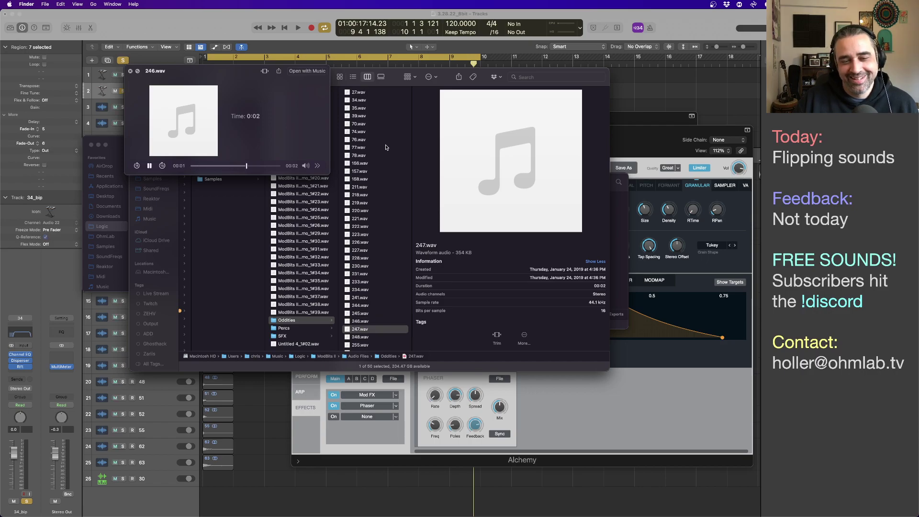
pyautogui.press('Down')
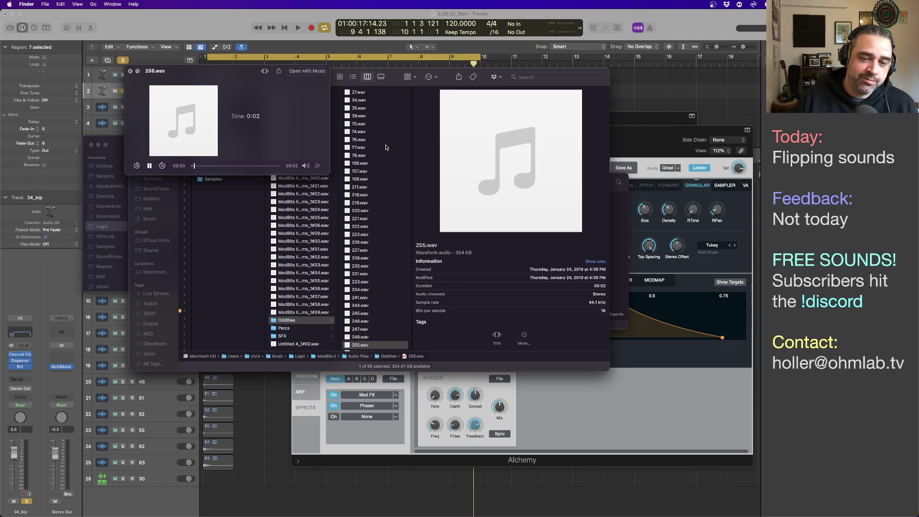
pyautogui.press('Down')
pyautogui.press('Down')
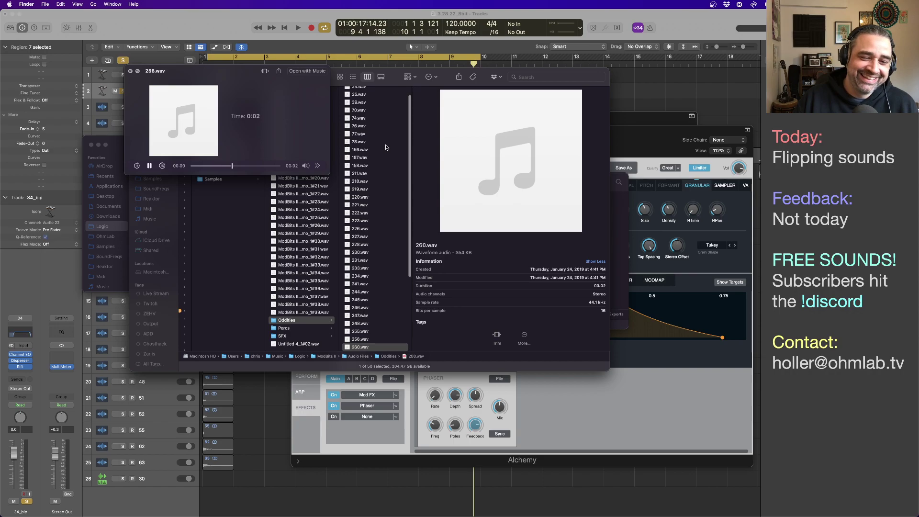
pyautogui.press('Up')
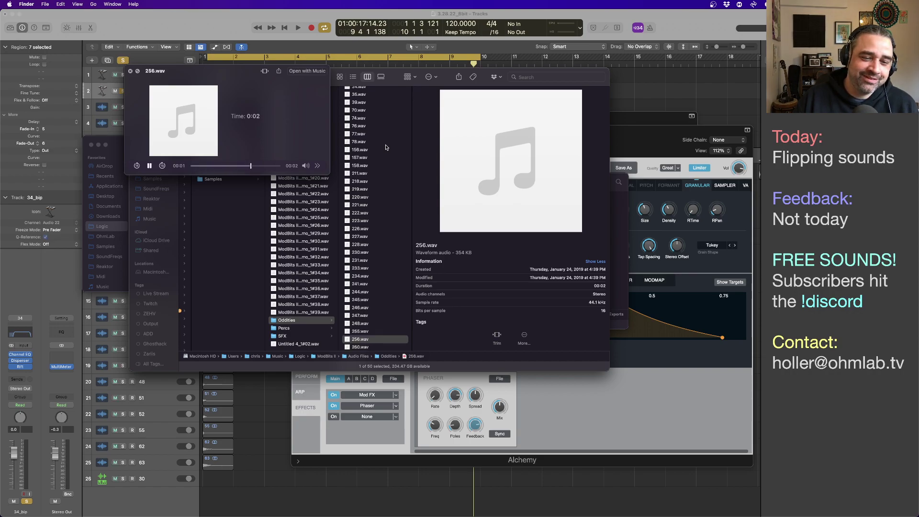
pyautogui.press('space')
pyautogui.press('space')
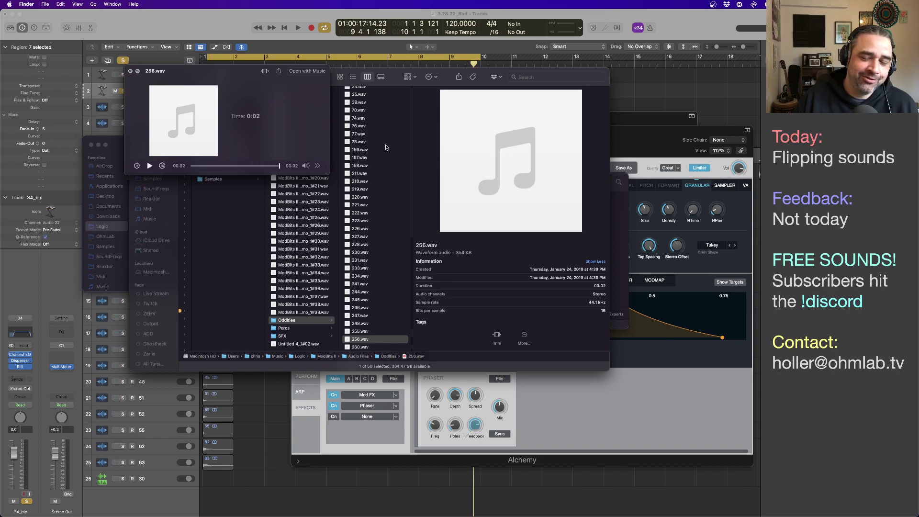
pyautogui.press('space')
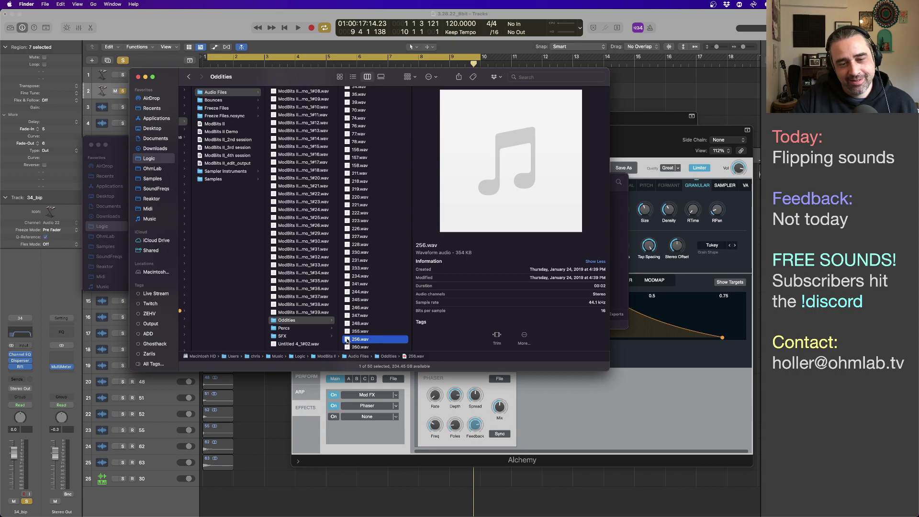
# Load 256.wav into Alchemy on a new Logic Pro track at the top of the track list and solo it instead of track 34
pyautogui.moveTo(350, 340); pyautogui.dragTo(148, 490)
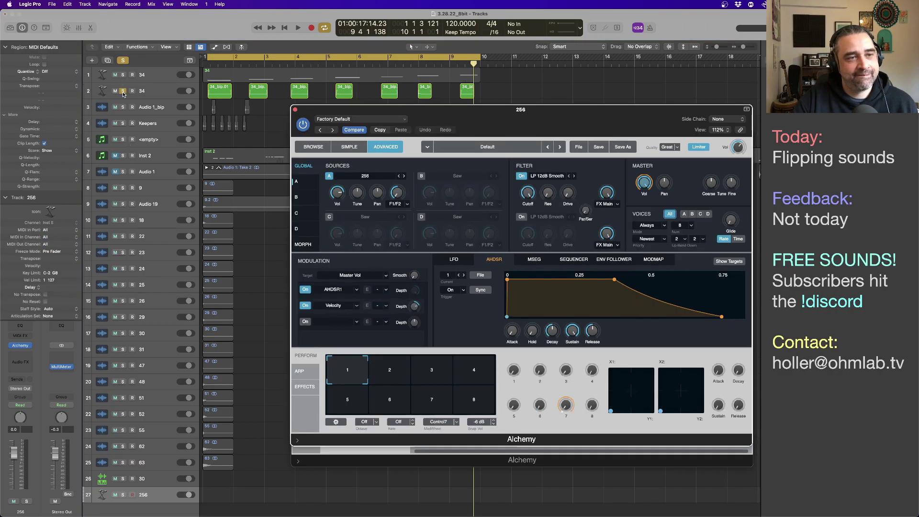
pyautogui.click(123, 90)
pyautogui.click(123, 495)
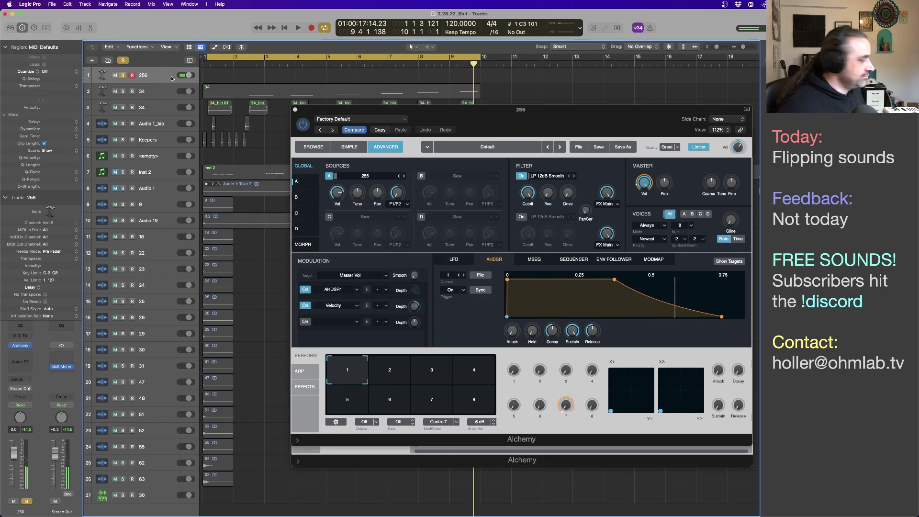
# Close the Alchemy windows of tracks 256 and 34, reopen the 256 instance and reposition its window over the arrangement
pyautogui.click(295, 110)
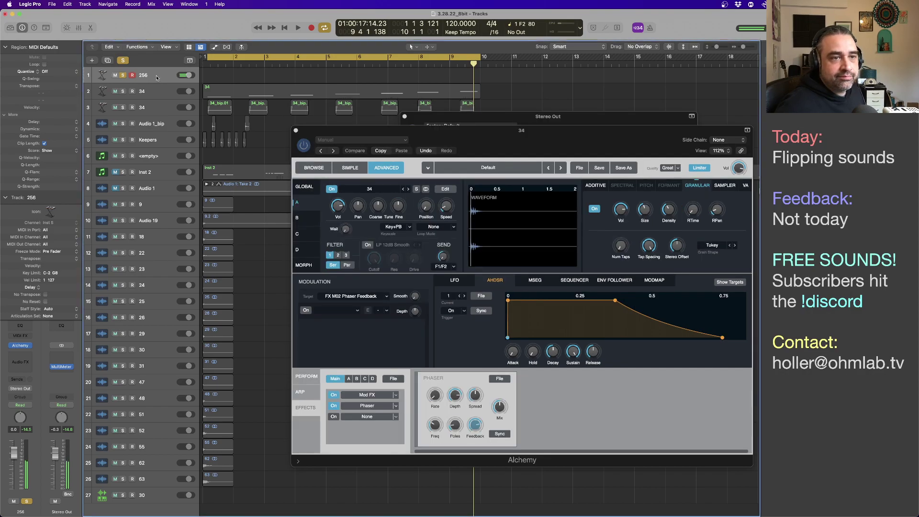
pyautogui.click(296, 130)
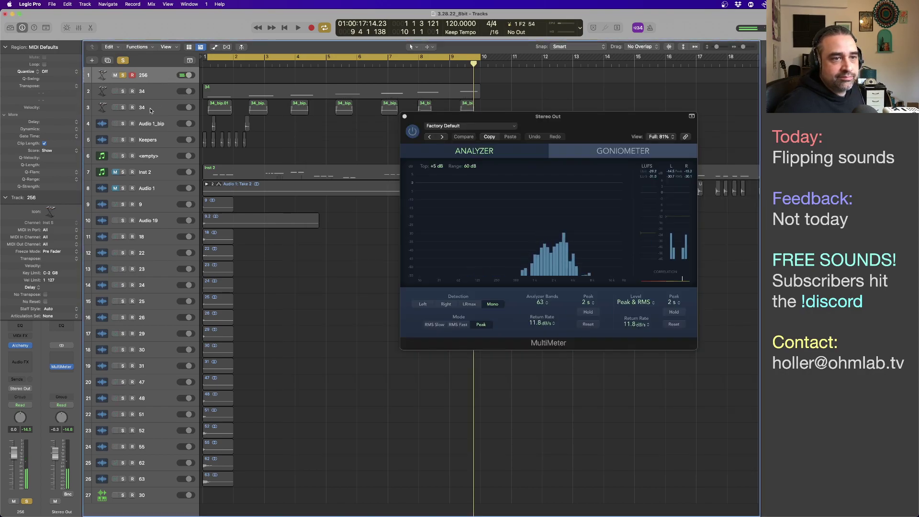
pyautogui.click(22, 345)
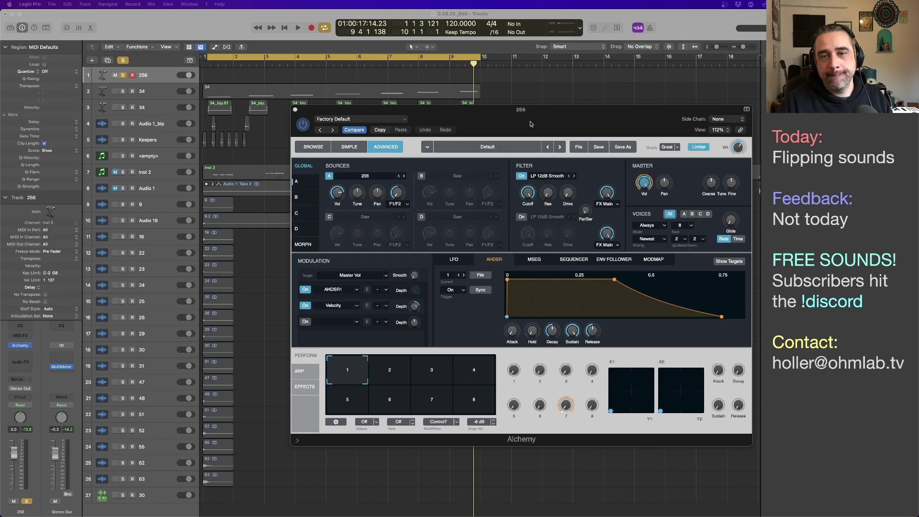
pyautogui.moveTo(529, 124); pyautogui.dragTo(470, 131)
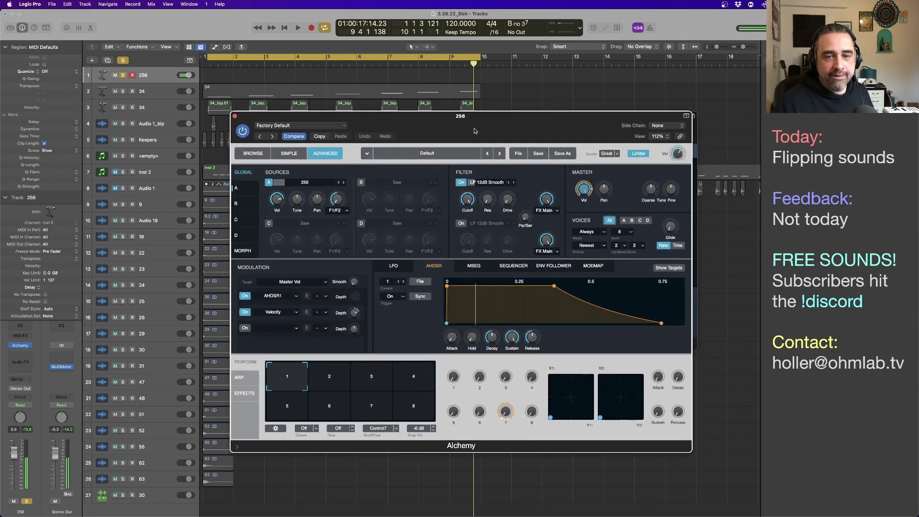
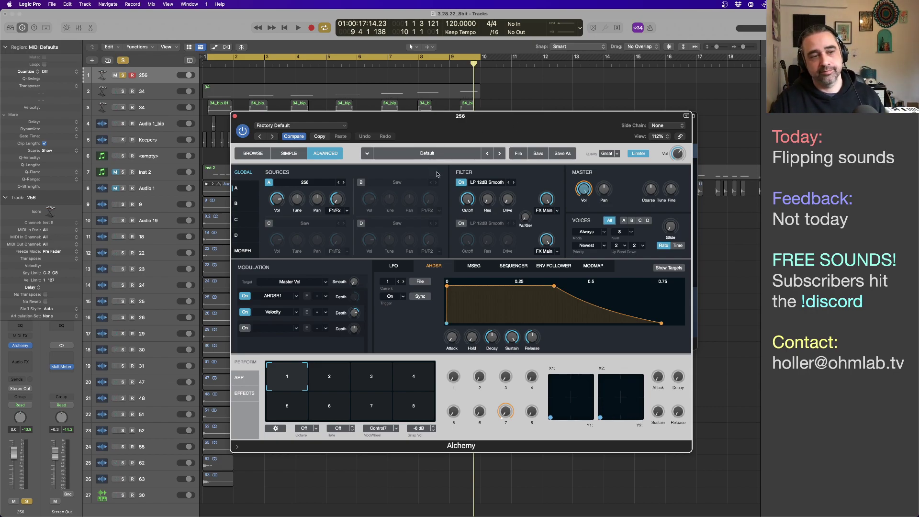
# Switch to Discord and look through the recent posts in the OhmLab public-feedback channel
pyautogui.press('super+Tab')
pyautogui.press('super+Tab')
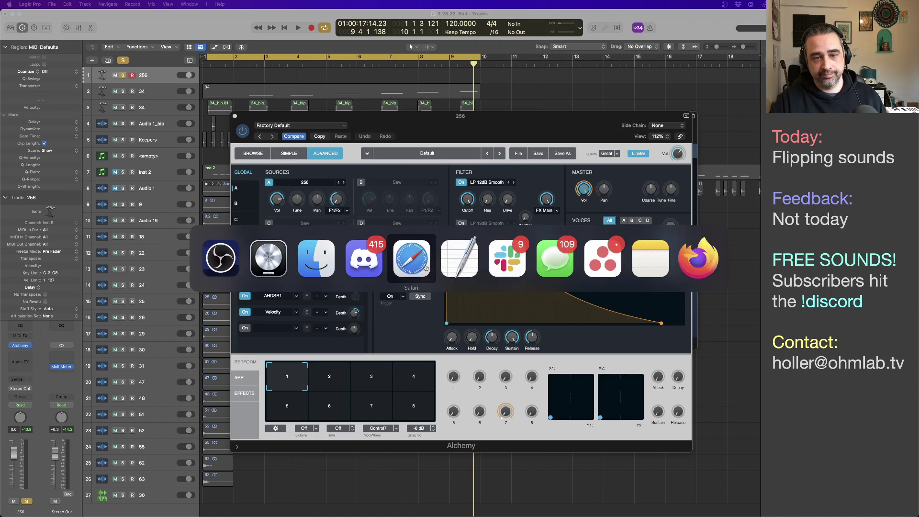
pyautogui.click(353, 265)
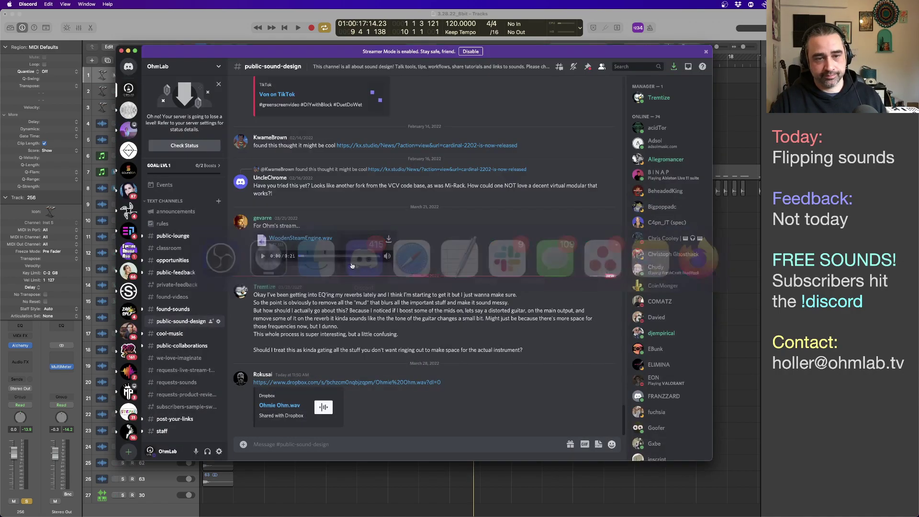
pyautogui.click(183, 273)
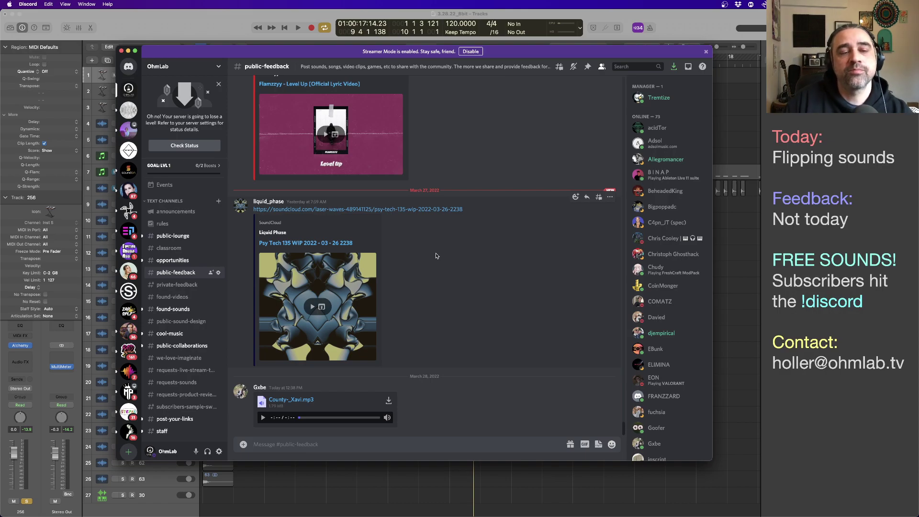
pyautogui.scroll(3, 436, 257)
pyautogui.scroll(-3, 436, 257)
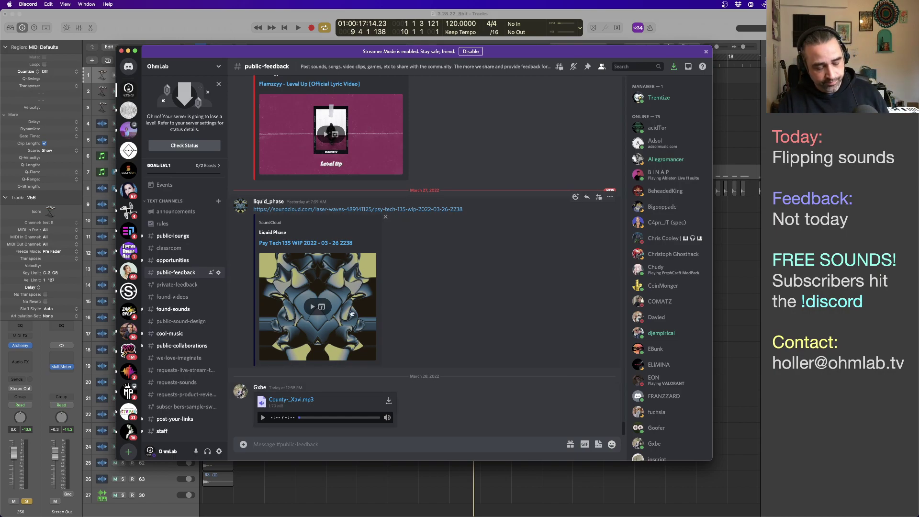
# Switch to TextEdit and replace the old NanoWires notes with the username of the County-_Xavi.mp3 poster as the heading, followed by blank lines
pyautogui.press('super+Tab')
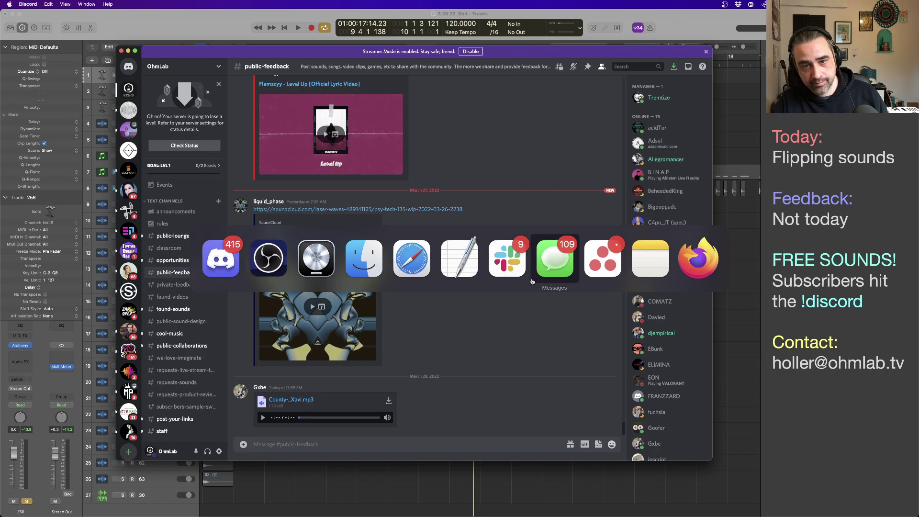
pyautogui.click(458, 271)
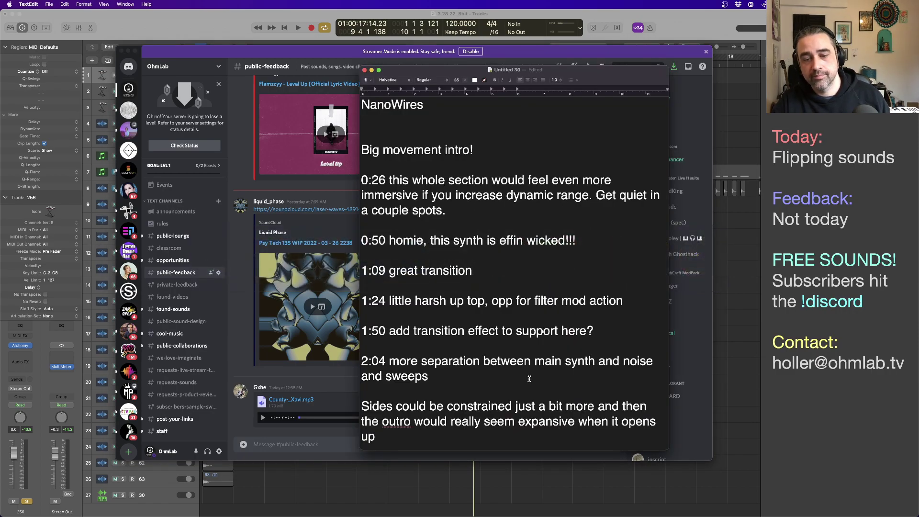
pyautogui.press('super+a')
pyautogui.write('Gxbe')
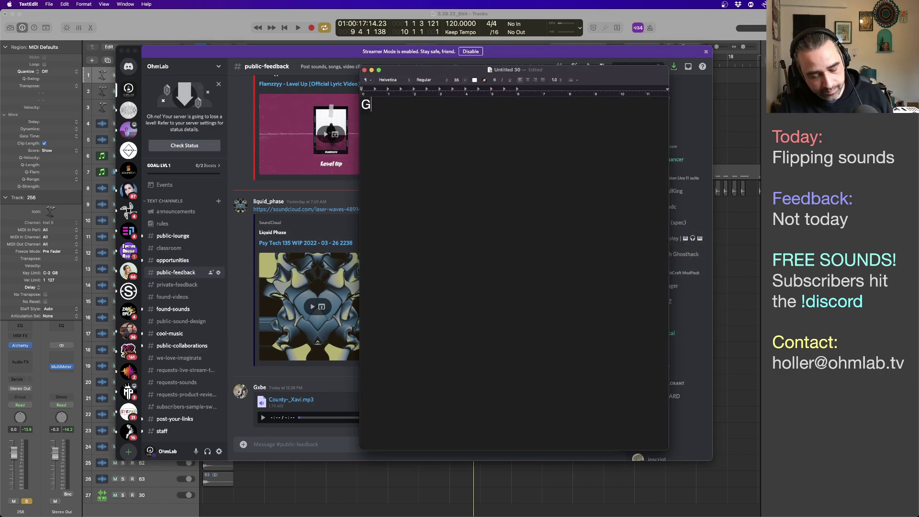
pyautogui.press('BackSpace')
pyautogui.press('BackSpace')
pyautogui.press('BackSpace')
pyautogui.write('abe')
pyautogui.press('Return')
pyautogui.press('Return')
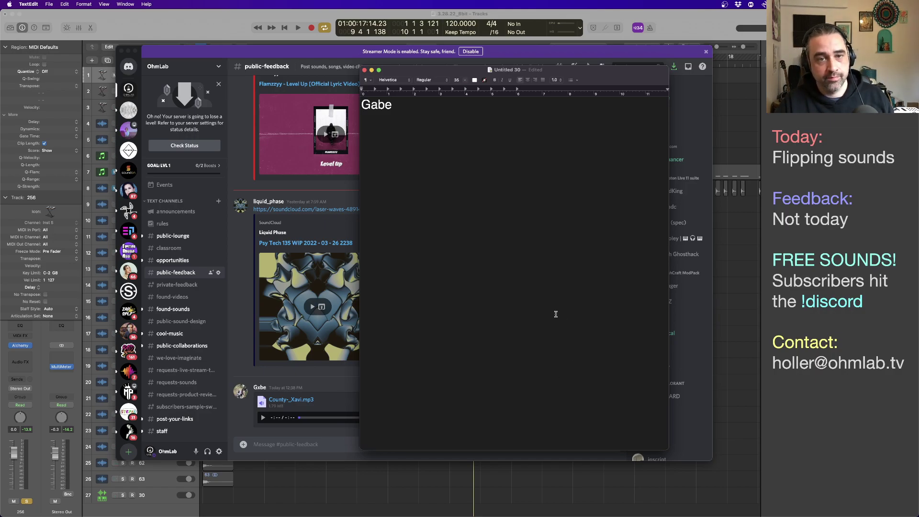
pyautogui.click(377, 107)
pyautogui.press('BackSpace')
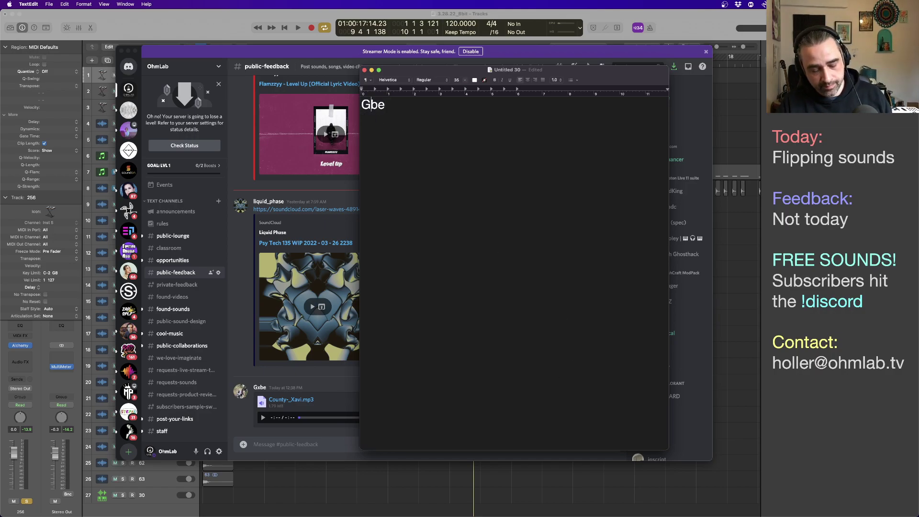
pyautogui.write('x')
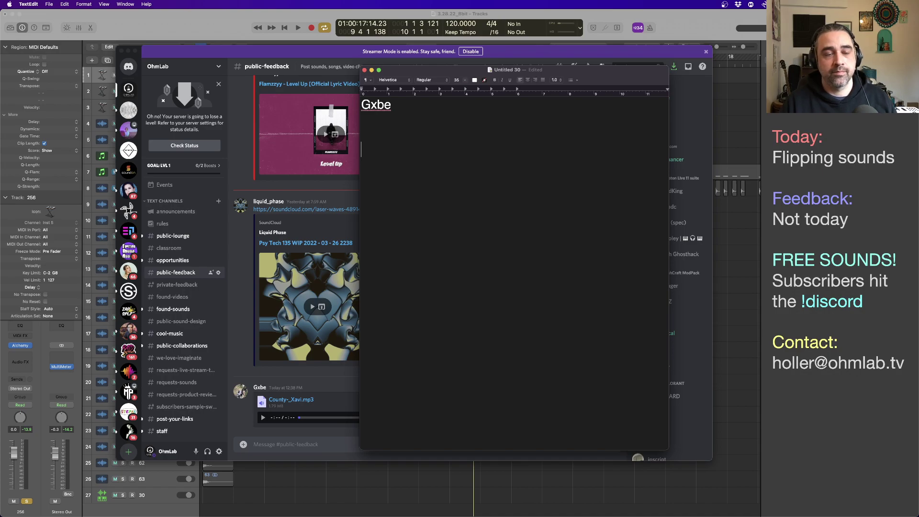
# Start playback of County-_Xavi.mp3 in Discord's public-feedback channel, and switch back to the TextEdit notes while it plays
pyautogui.click(421, 233)
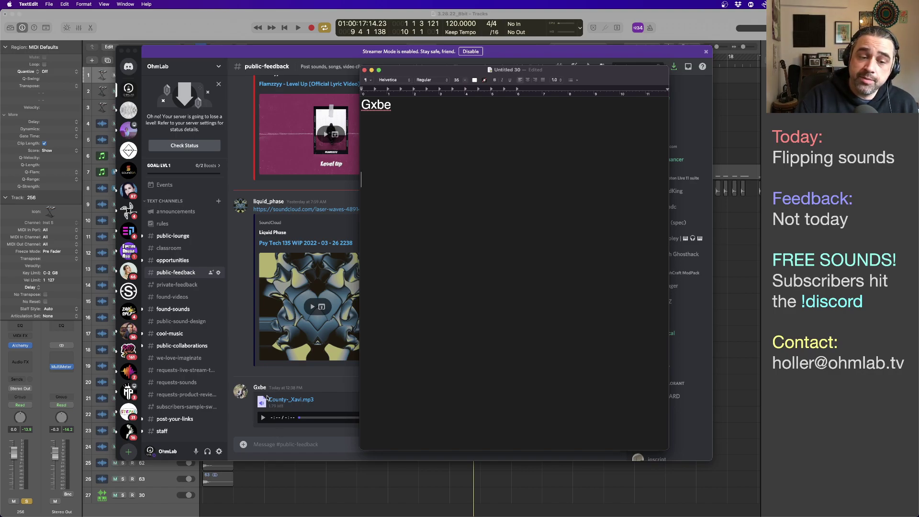
pyautogui.click(262, 417)
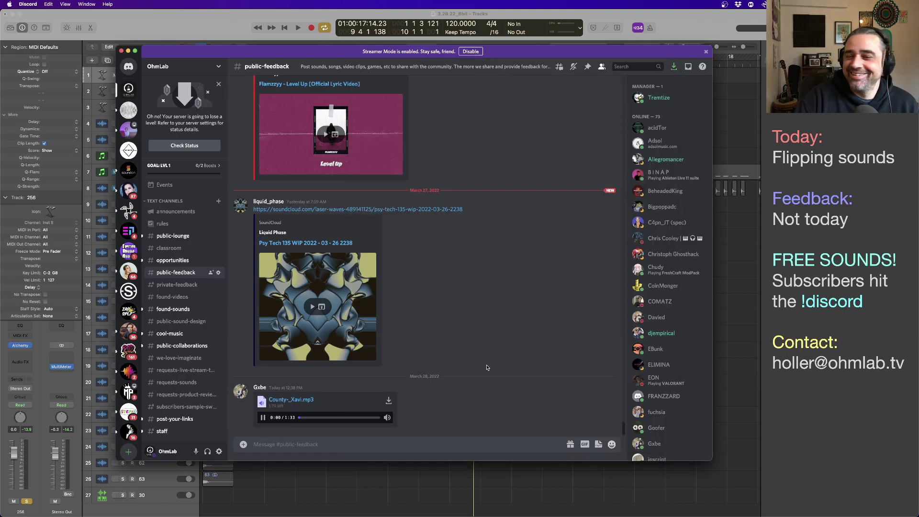
pyautogui.press('super+Tab')
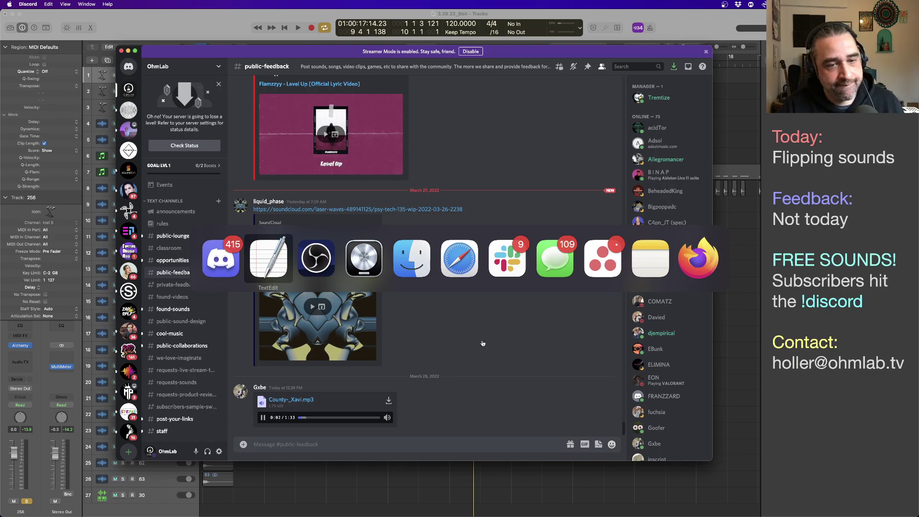
pyautogui.click(267, 258)
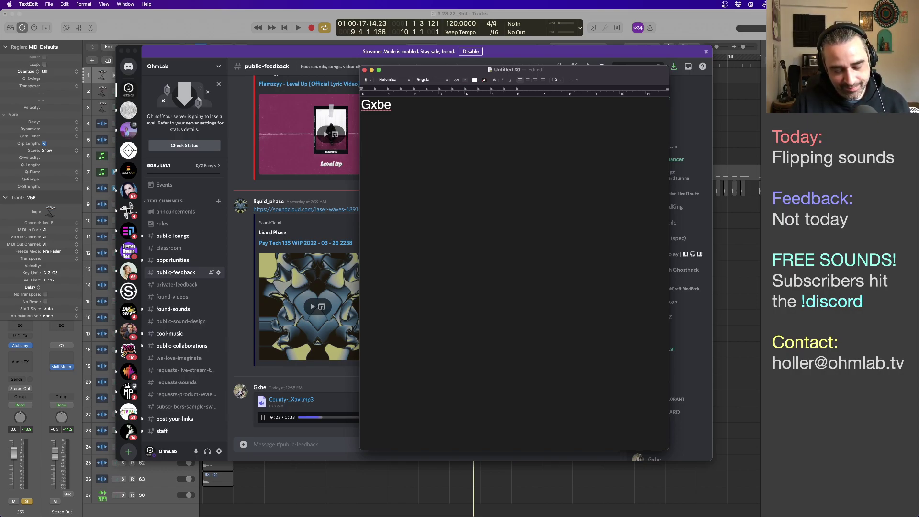
# Write the first two feedback notes on separate lines beneath the heading: "Dig the subtle clave" and "Vox are tight"
pyautogui.write('Dig the ')
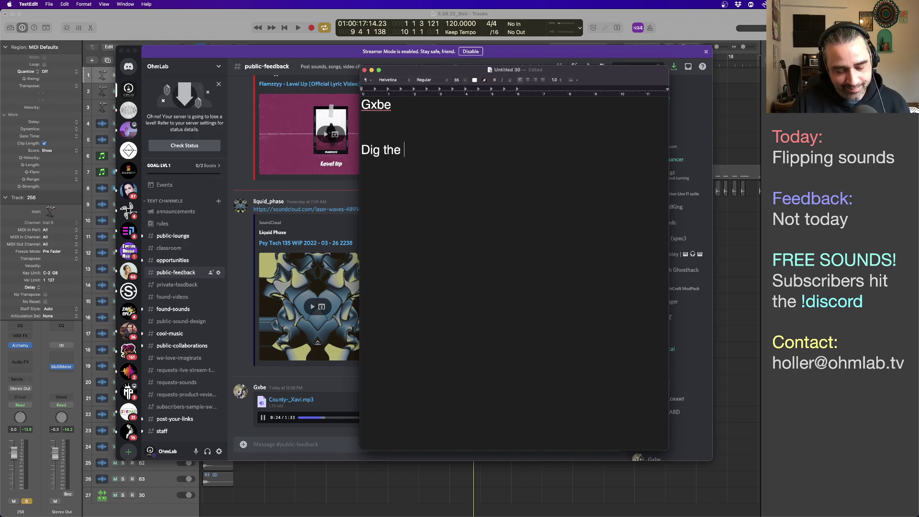
pyautogui.write('subtle clave')
pyautogui.press('Return')
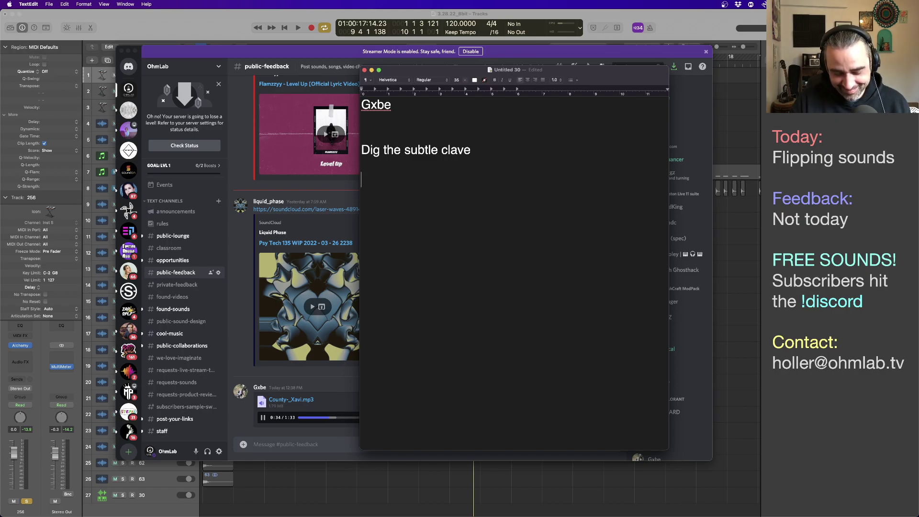
pyautogui.write('Vox ar')
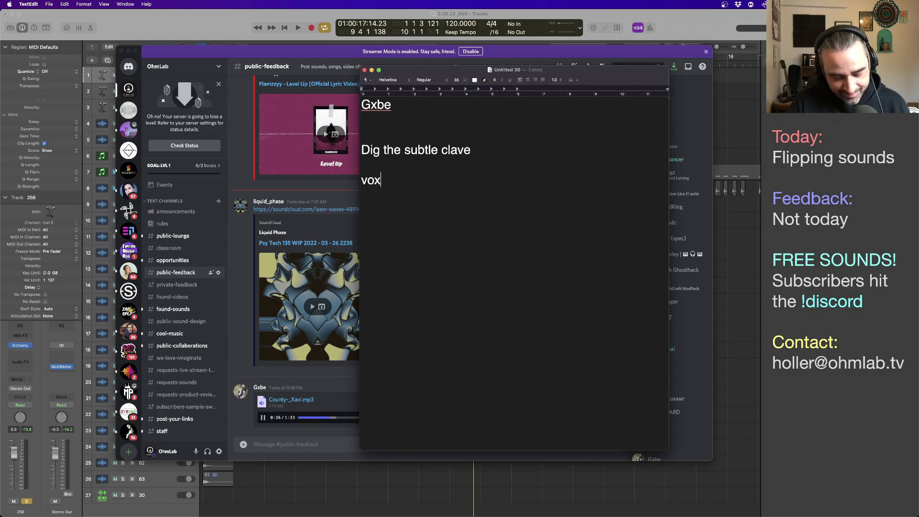
pyautogui.write('e tight')
pyautogui.press('Return')
pyautogui.press('Return')
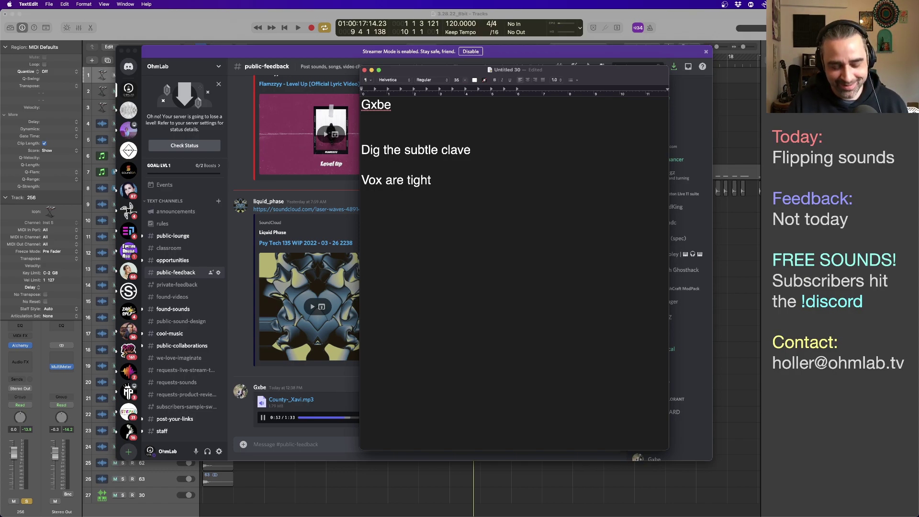
# Add the note "Want more separation for the vocals." and keep only that sentence on its line
pyautogui.write('Wa')
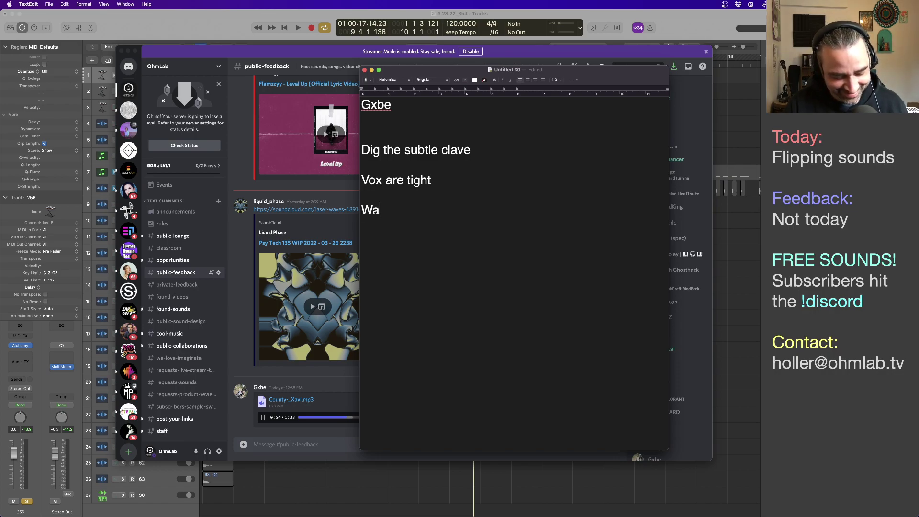
pyautogui.write('nt more sepa')
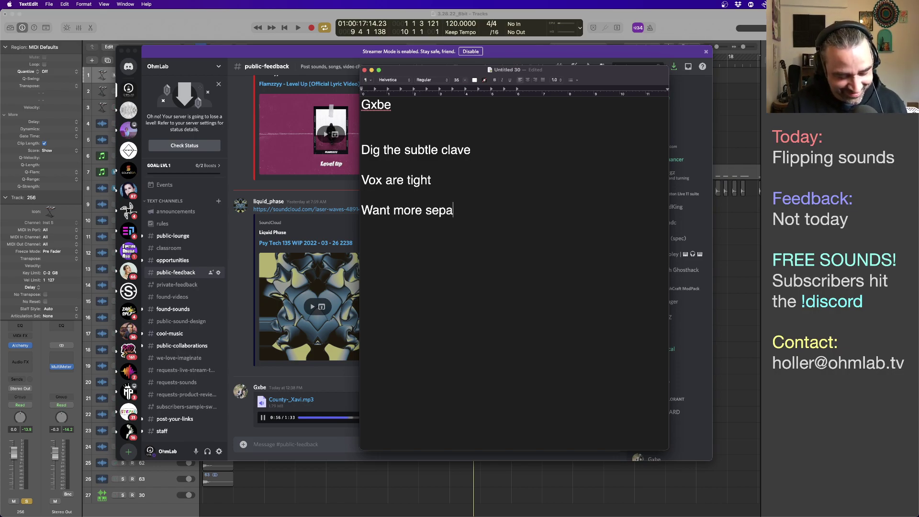
pyautogui.write('ration for the vocals. ')
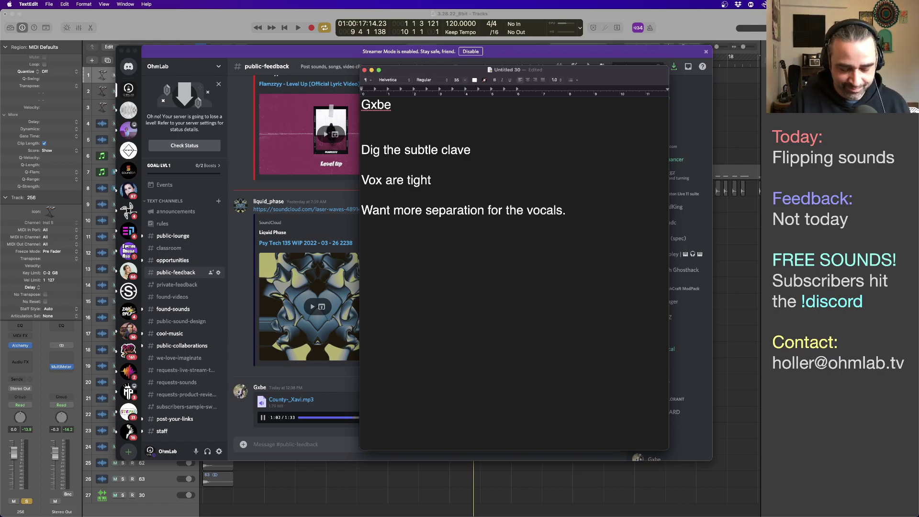
pyautogui.write('808 could')
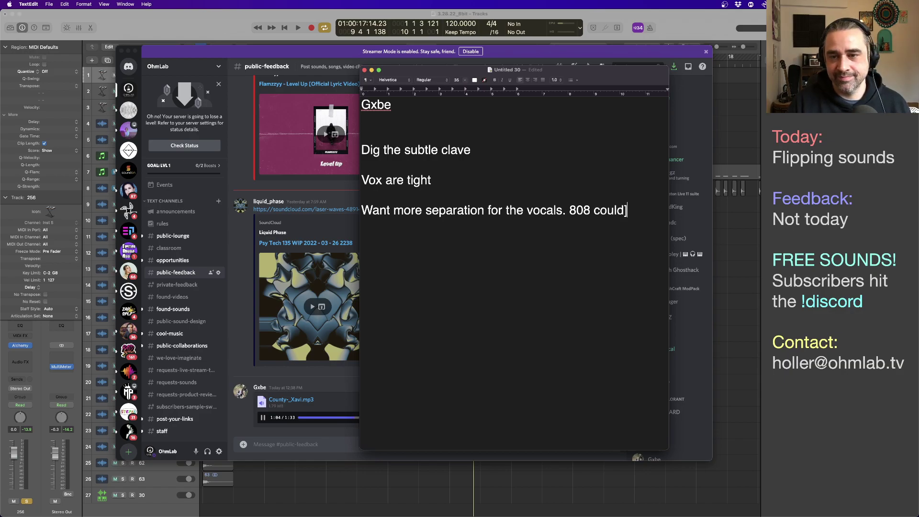
pyautogui.press('BackSpace')
pyautogui.press('BackSpace')
pyautogui.press('BackSpace')
pyautogui.press('BackSpace')
pyautogui.press('BackSpace')
pyautogui.press('BackSpace')
pyautogui.press('BackSpace')
pyautogui.press('BackSpace')
pyautogui.press('BackSpace')
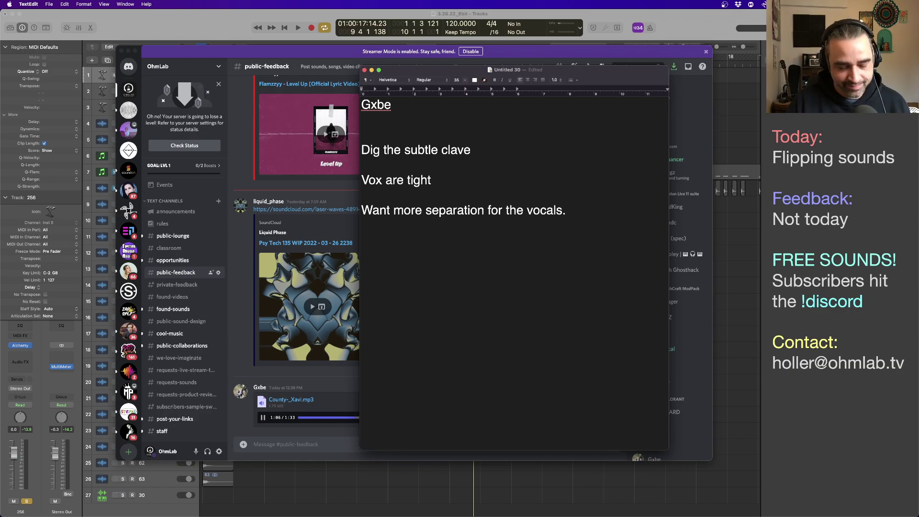
# Add the note "808 could use a little saturation" on its own line below the vocals note
pyautogui.write('808 could use a ')
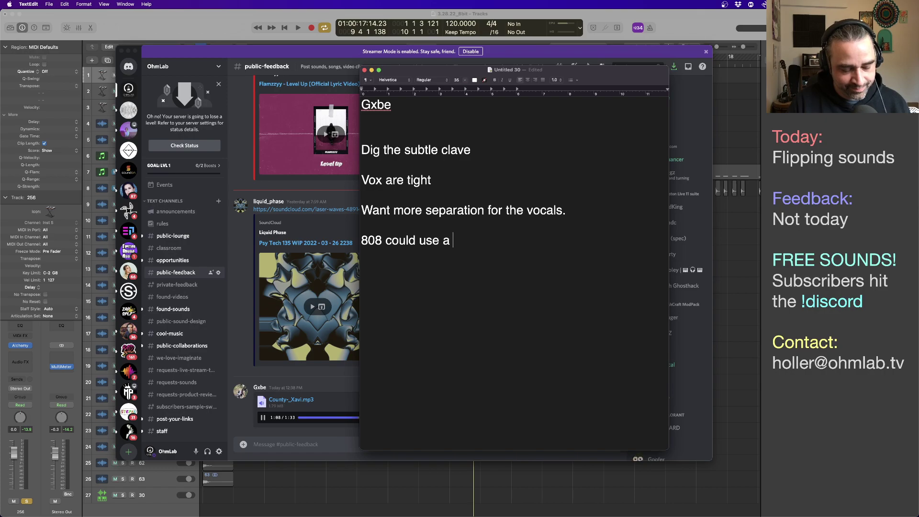
pyautogui.write('little saturati')
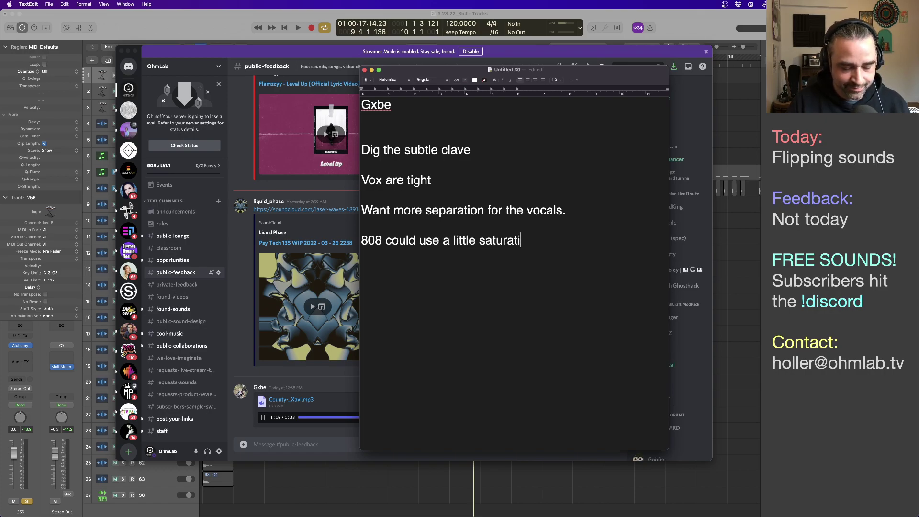
pyautogui.write('on')
pyautogui.press('Return')
pyautogui.press('Return')
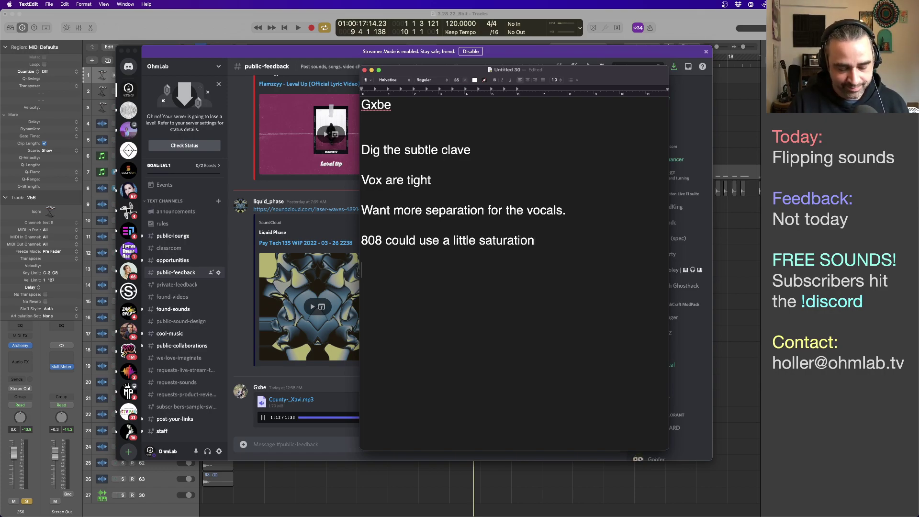
# Add the note "Piano can be panned a little more to the side." below the 808 note
pyautogui.write('Piano c')
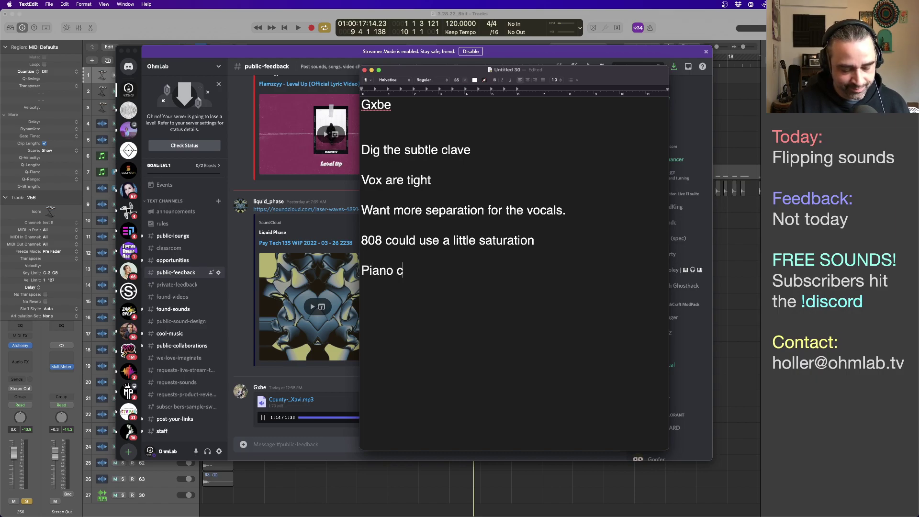
pyautogui.write('an be panned a n')
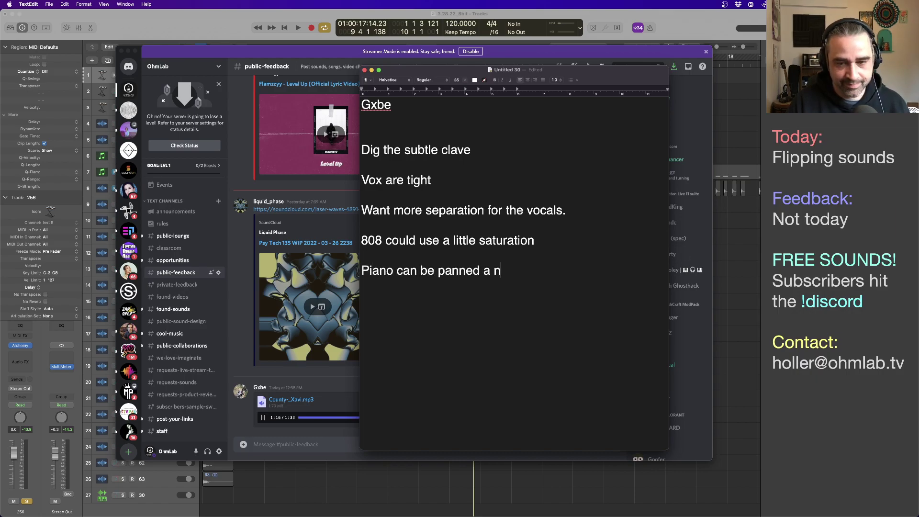
pyautogui.press('BackSpace')
pyautogui.write('little ')
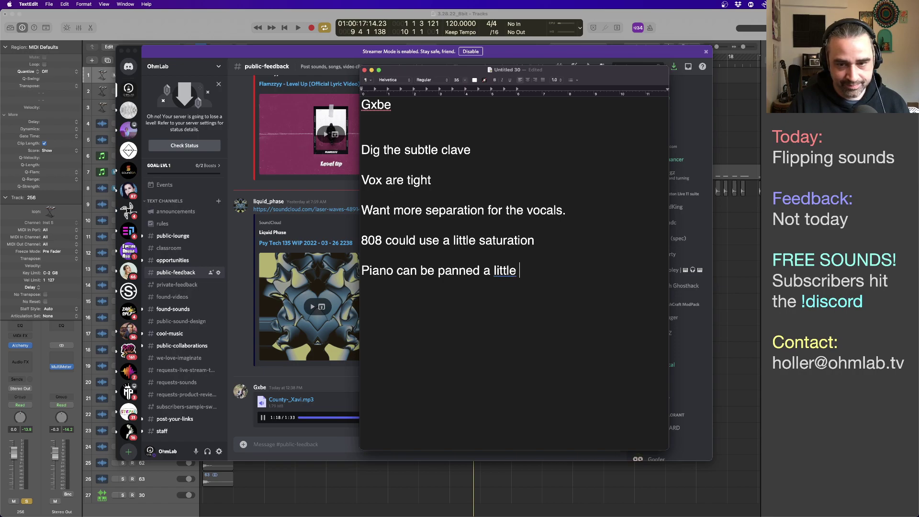
pyautogui.write('more to ')
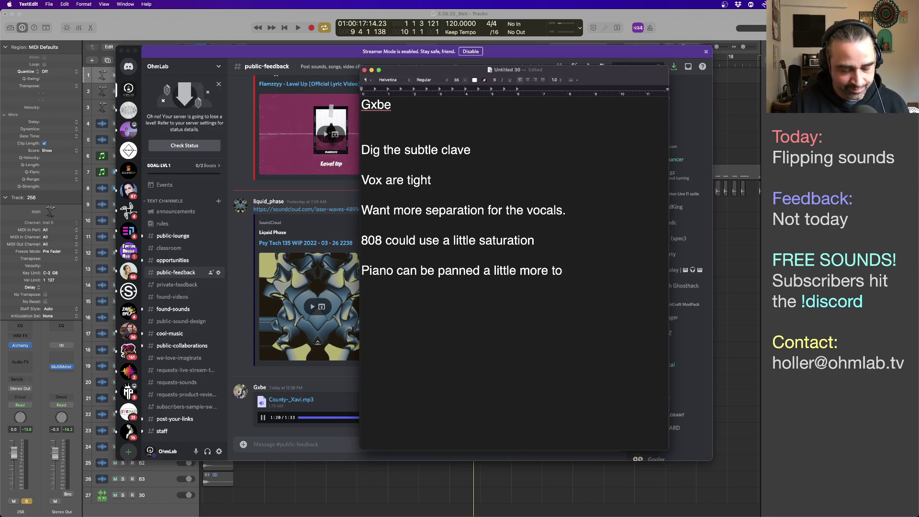
pyautogui.write('the side.')
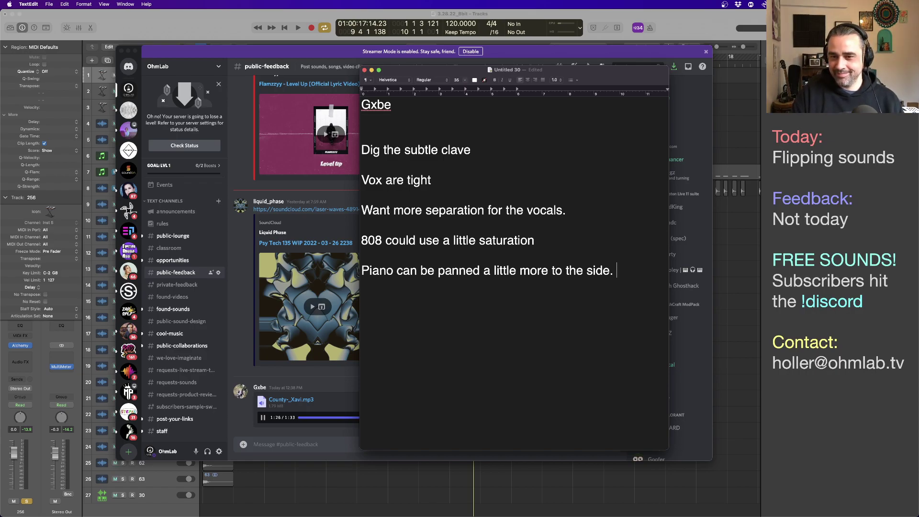
# Add the note "Horns can be opposite keys and be brought up, plus a little overdrive" below the piano note
pyautogui.press('Return')
pyautogui.write('Horns ')
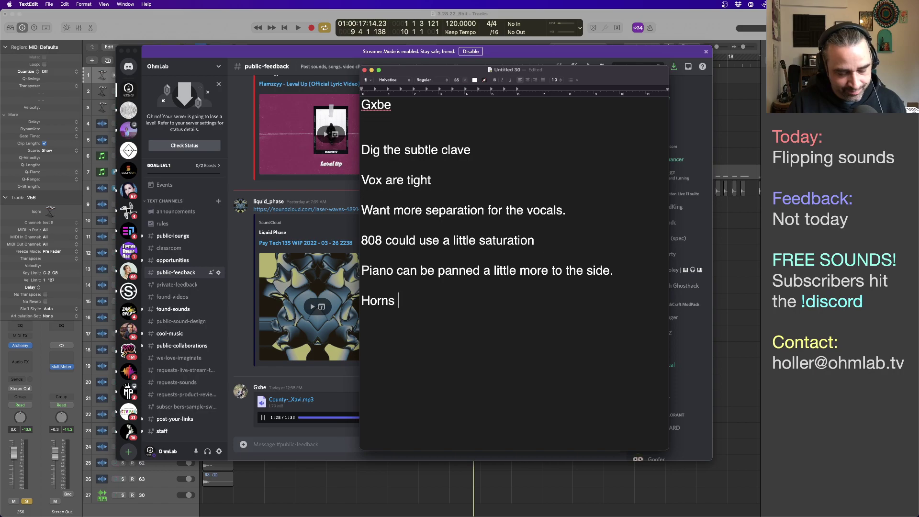
pyautogui.write('can be ')
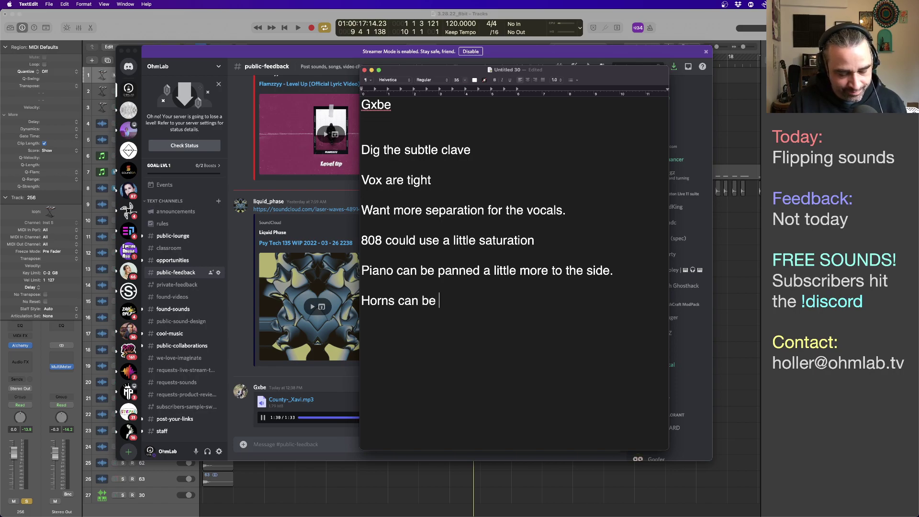
pyautogui.write('opposite ')
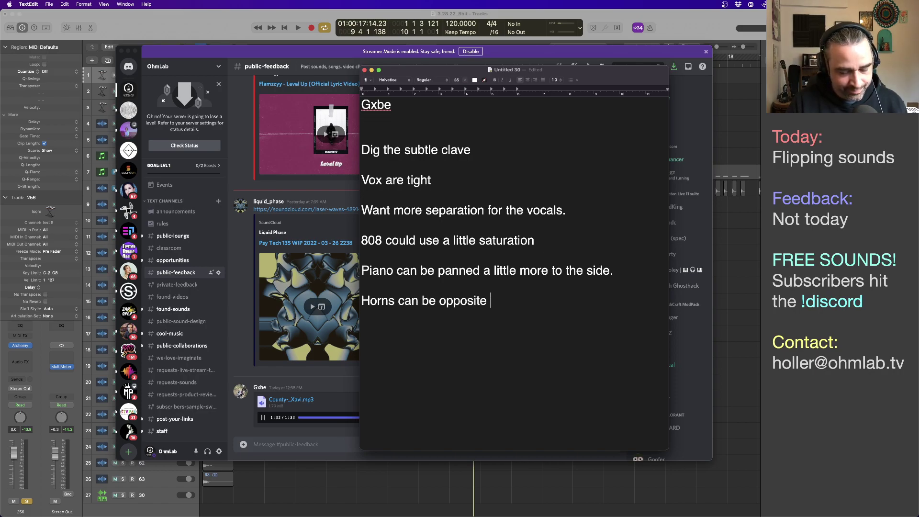
pyautogui.write('keys and be ')
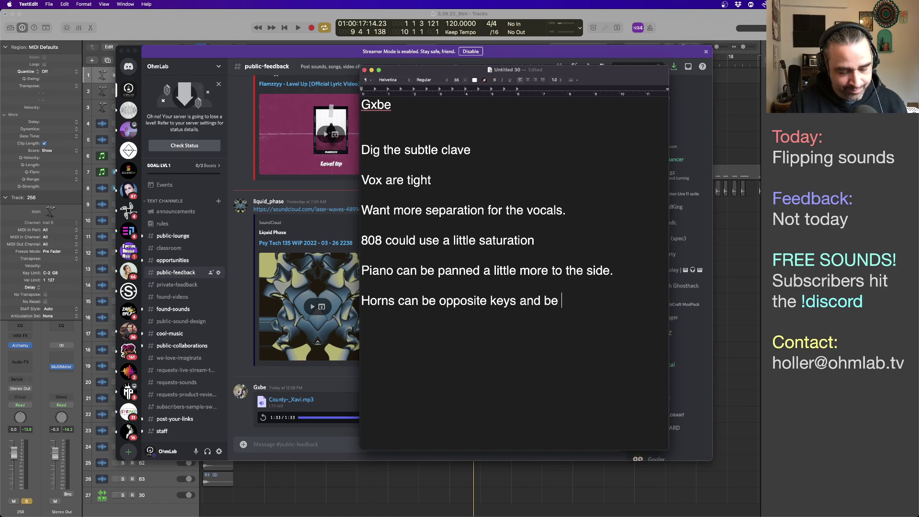
pyautogui.write('brought up, ')
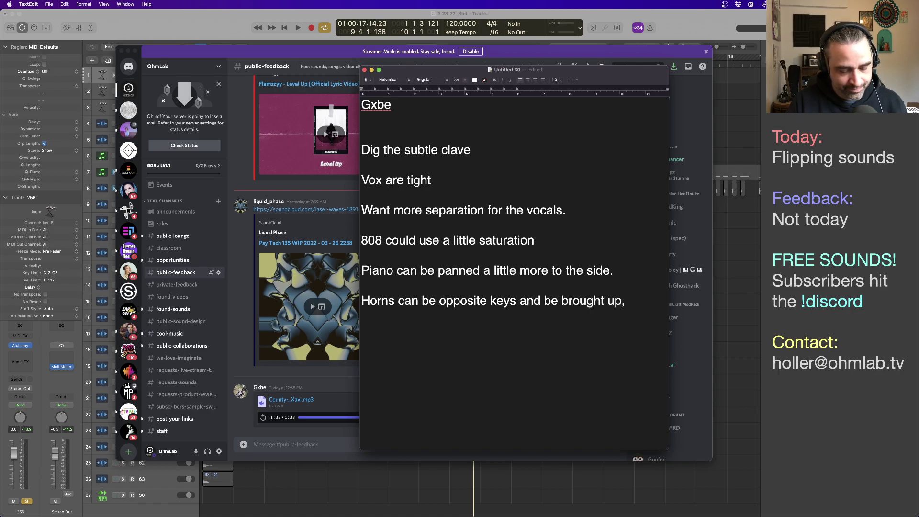
pyautogui.write('plus a little')
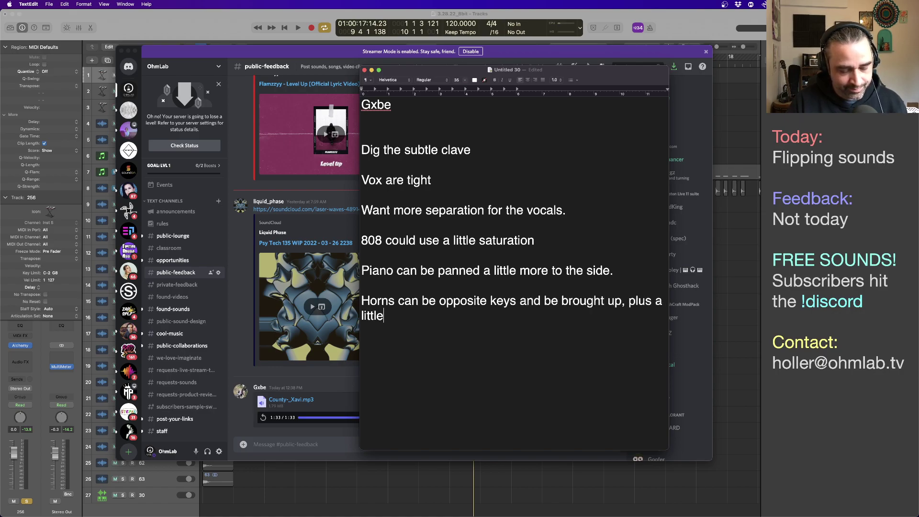
pyautogui.write(' overdrive')
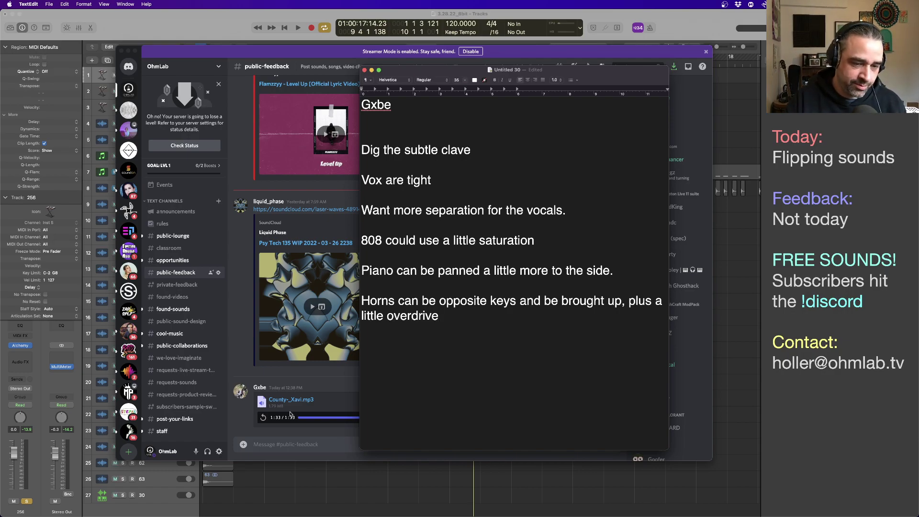
# Replay County-_Xavi.mp3 in Discord from 0:56 and switch back to the TextEdit notes
pyautogui.click(264, 421)
pyautogui.click(264, 418)
pyautogui.click(348, 417)
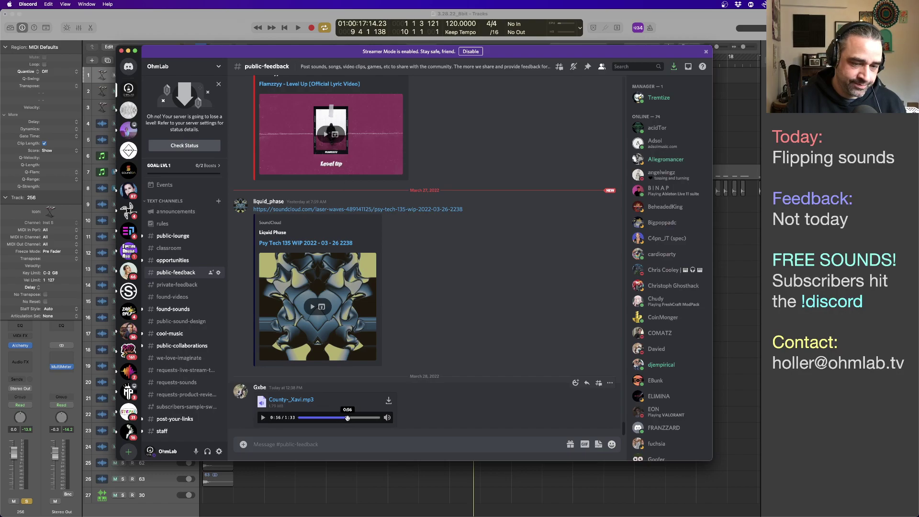
pyautogui.click(265, 417)
pyautogui.click(263, 418)
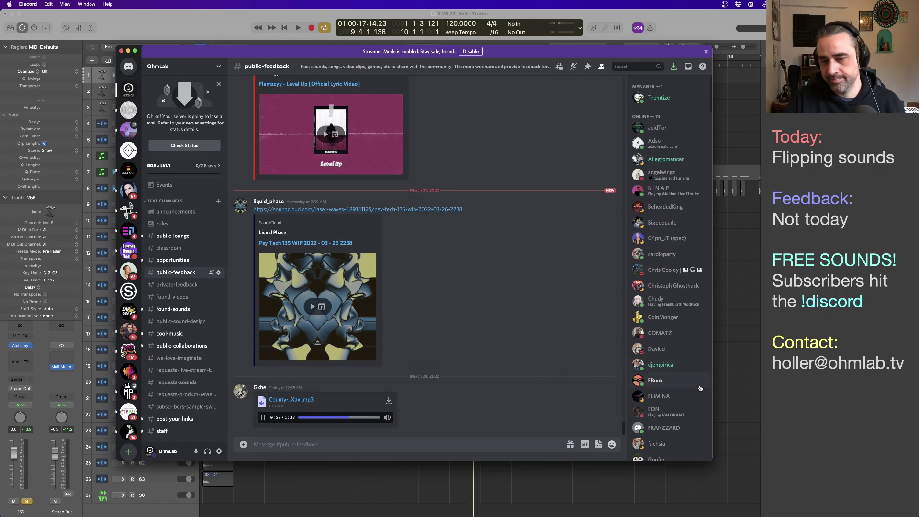
pyautogui.press('super+Tab')
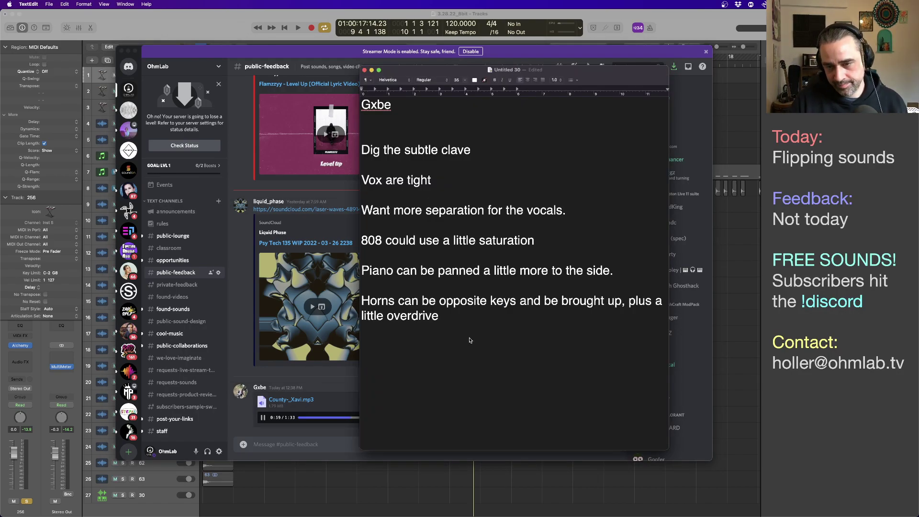
# Add the note "Small transition effects at change-ups can help flow" on its own line below the horns note
pyautogui.press('Return')
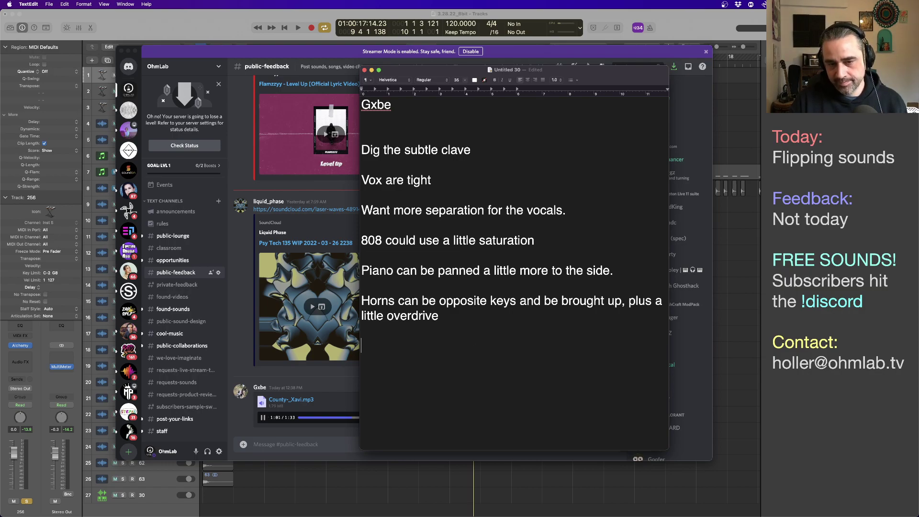
pyautogui.write('Small t')
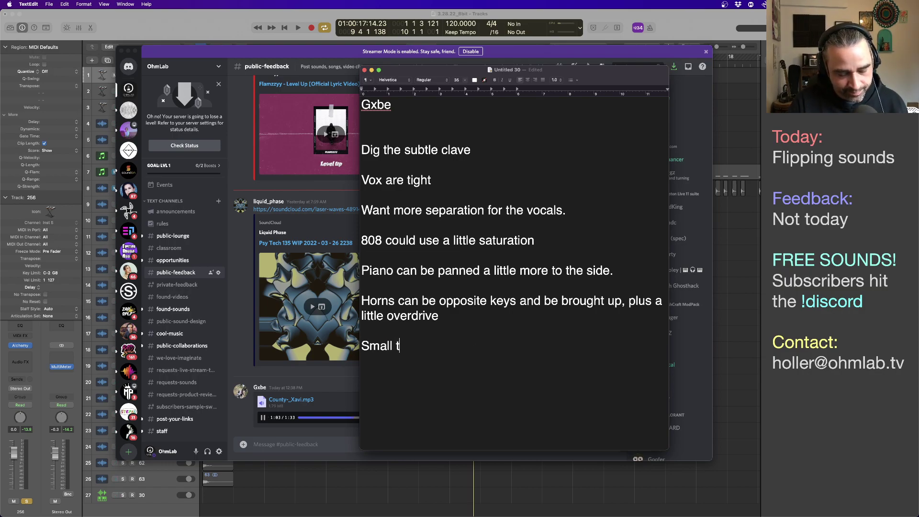
pyautogui.write('ransition')
pyautogui.write('fects at th')
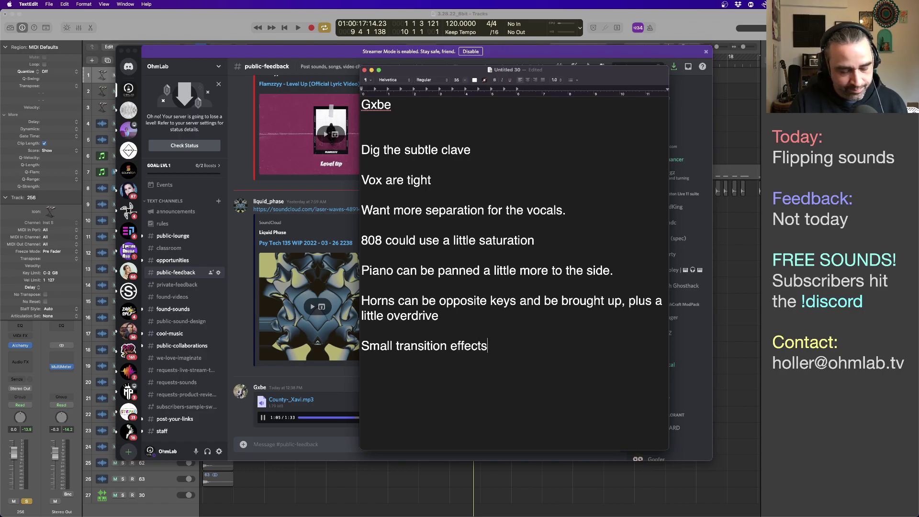
pyautogui.press('BackSpace')
pyautogui.press('BackSpace')
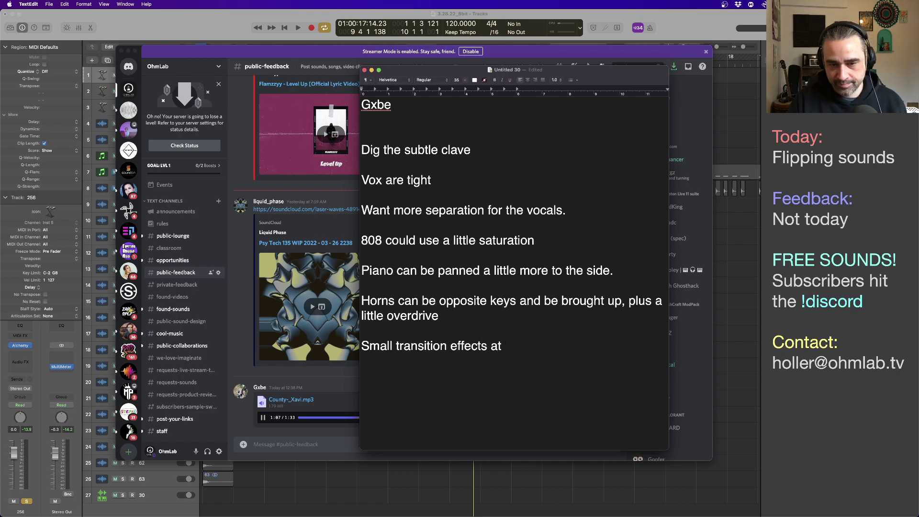
pyautogui.write('change')
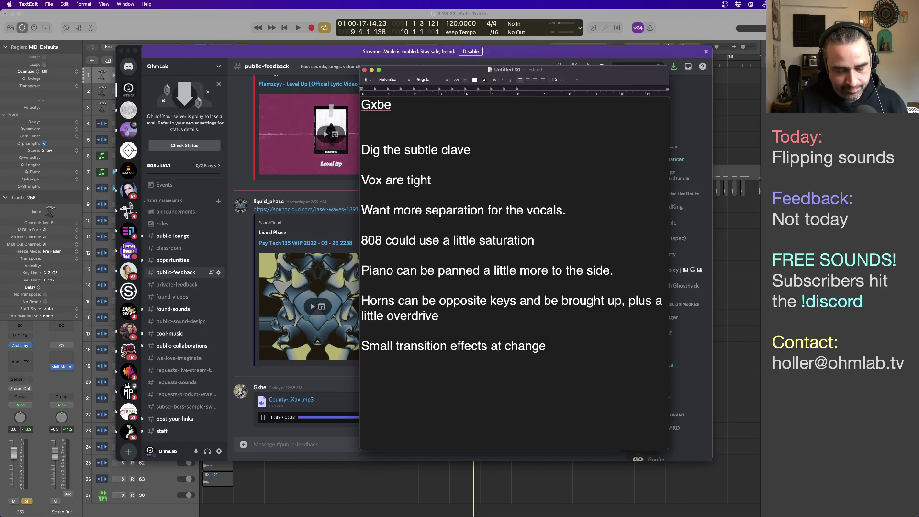
pyautogui.write('-ups can hep')
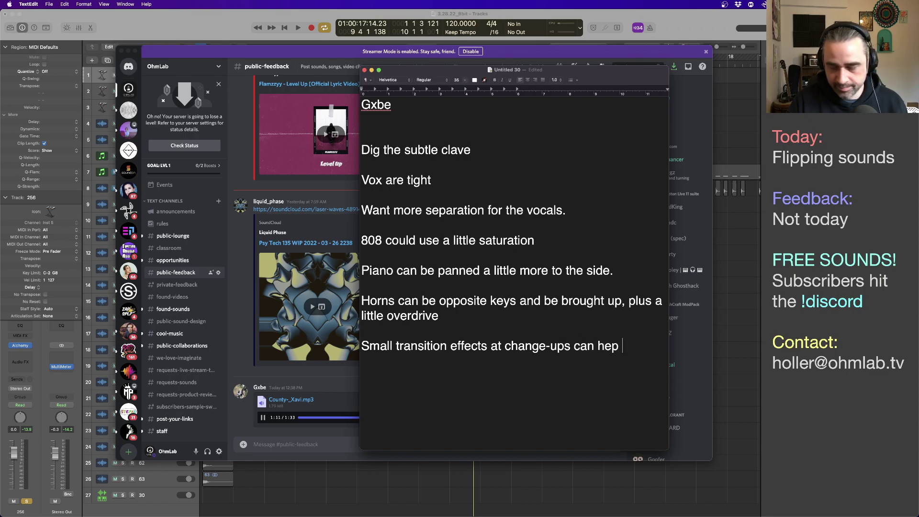
pyautogui.press('BackSpace')
pyautogui.press('BackSpace')
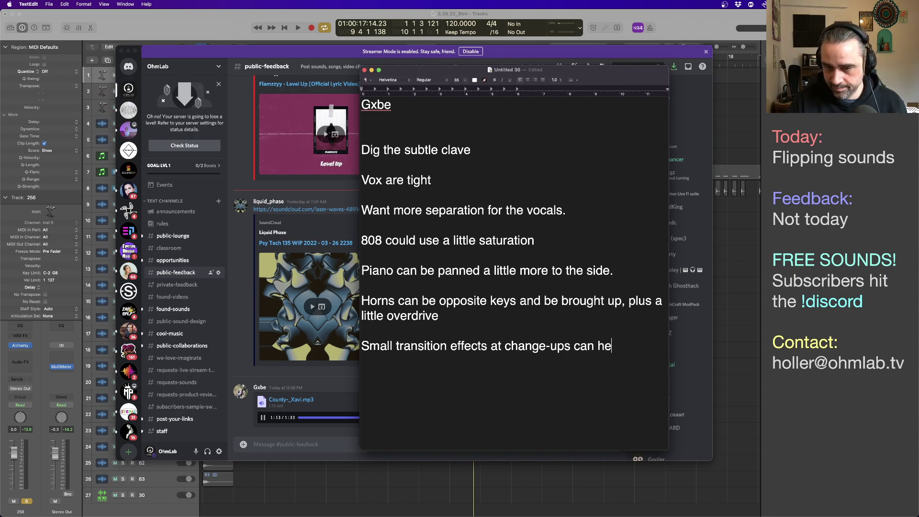
pyautogui.write('lp flow')
pyautogui.press('Return')
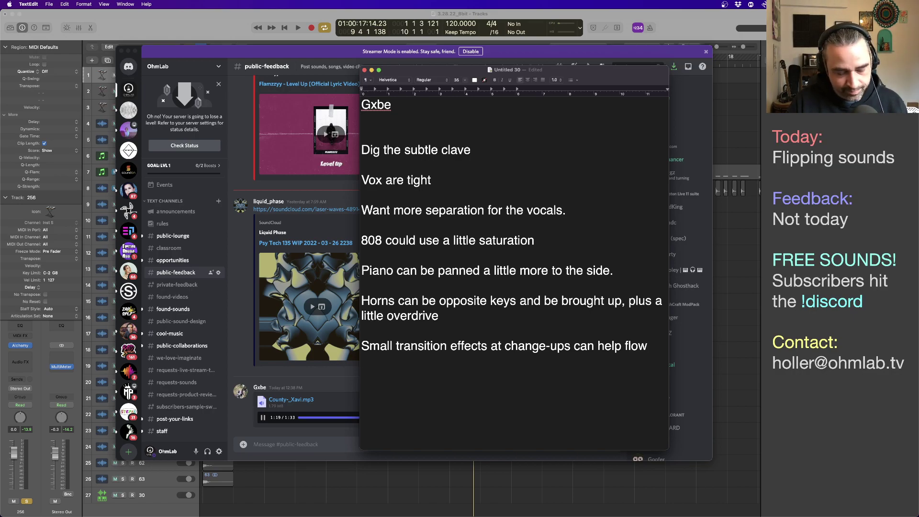
# Add the note "Small reversals and stutters on the instruments can help add interest and break loop effect" below the transition effects note
pyautogui.write('Small reversa')
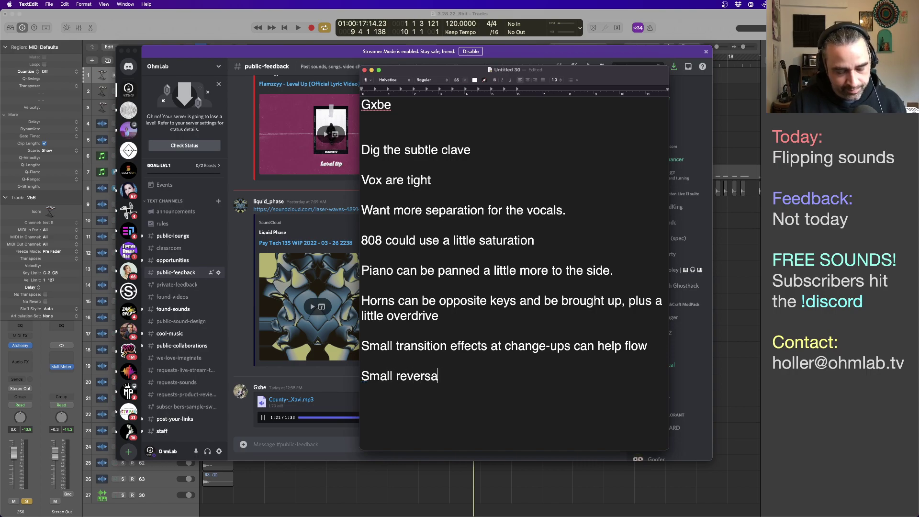
pyautogui.write('ls and ')
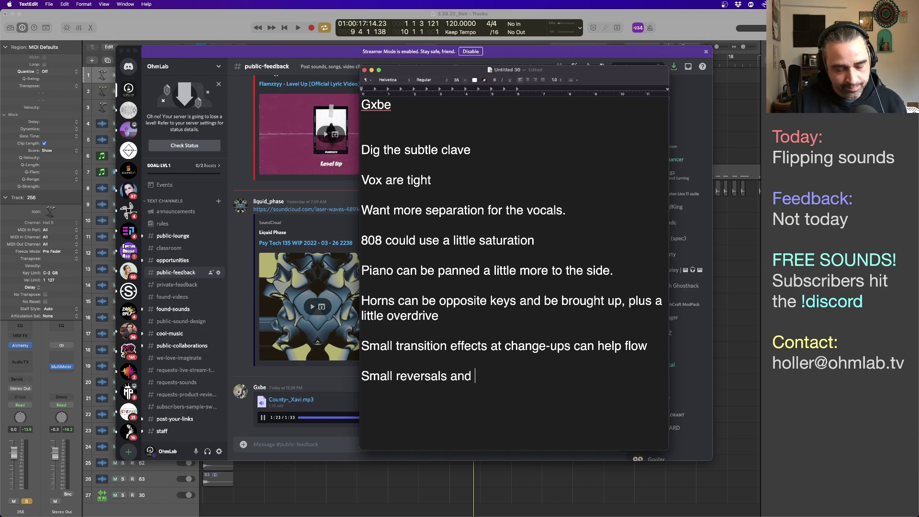
pyautogui.write('stutters o')
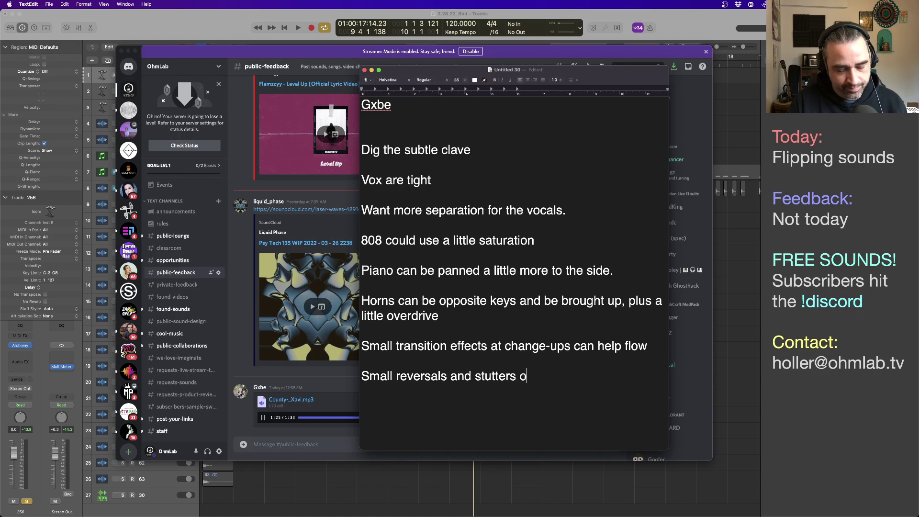
pyautogui.write('n the instruments c')
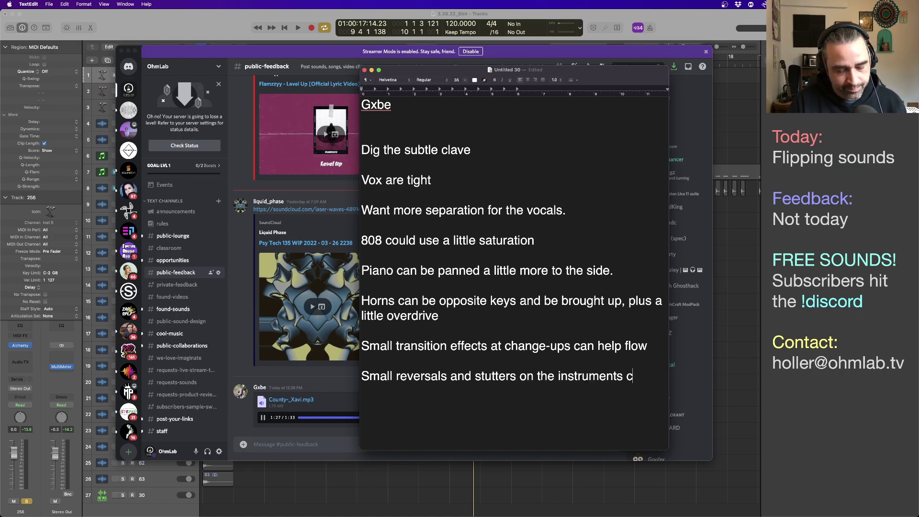
pyautogui.write('an help ad')
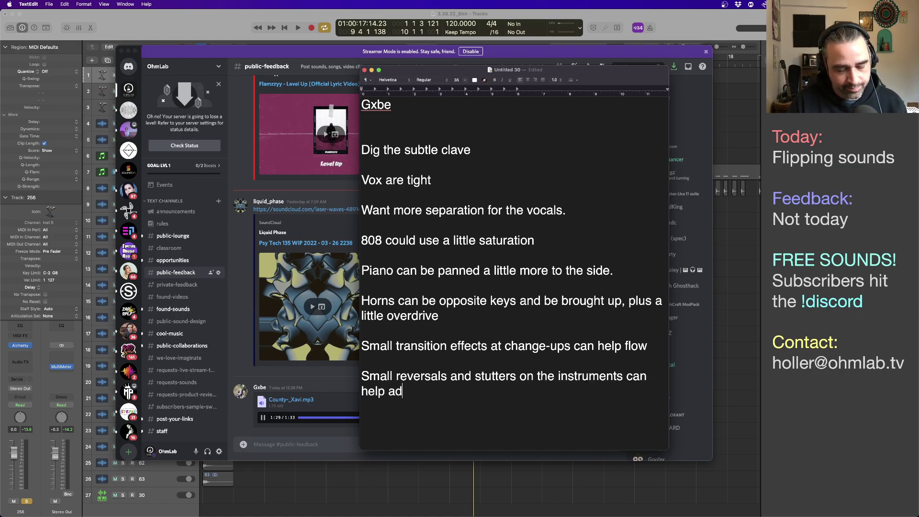
pyautogui.write('d interest and ')
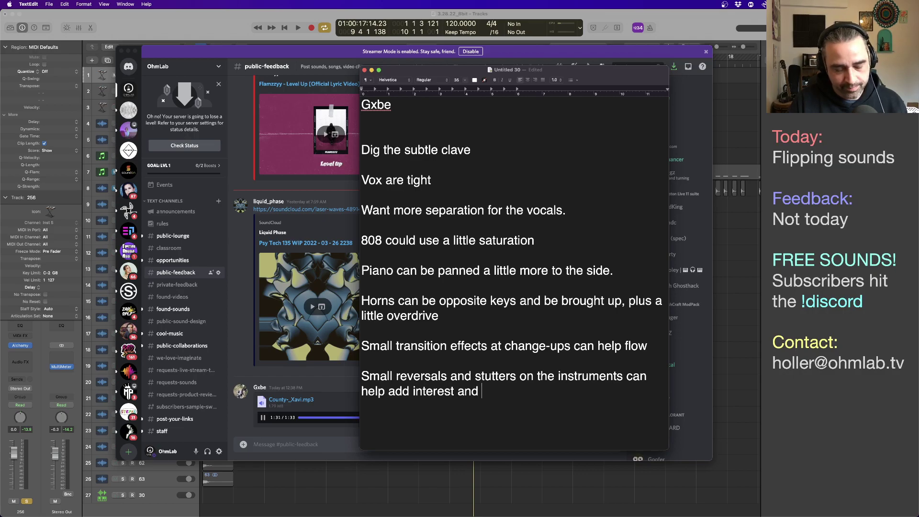
pyautogui.write('break ')
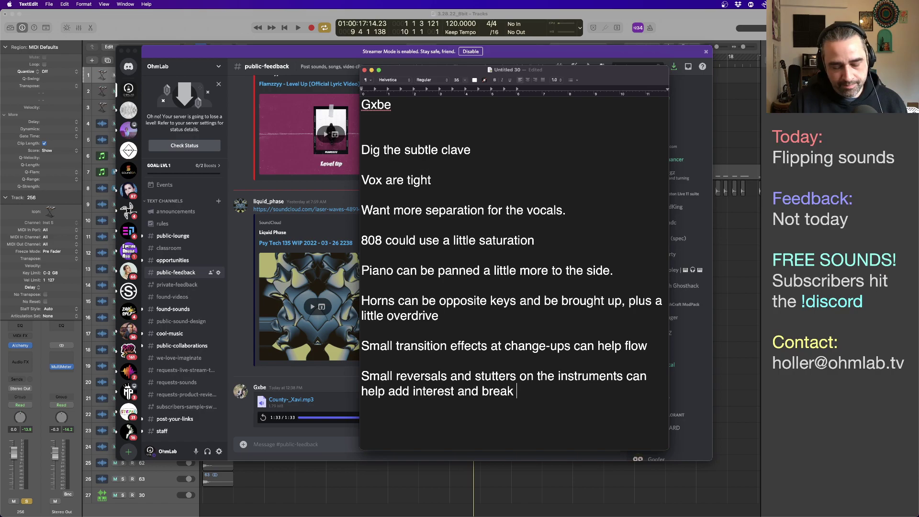
pyautogui.write('loop effect')
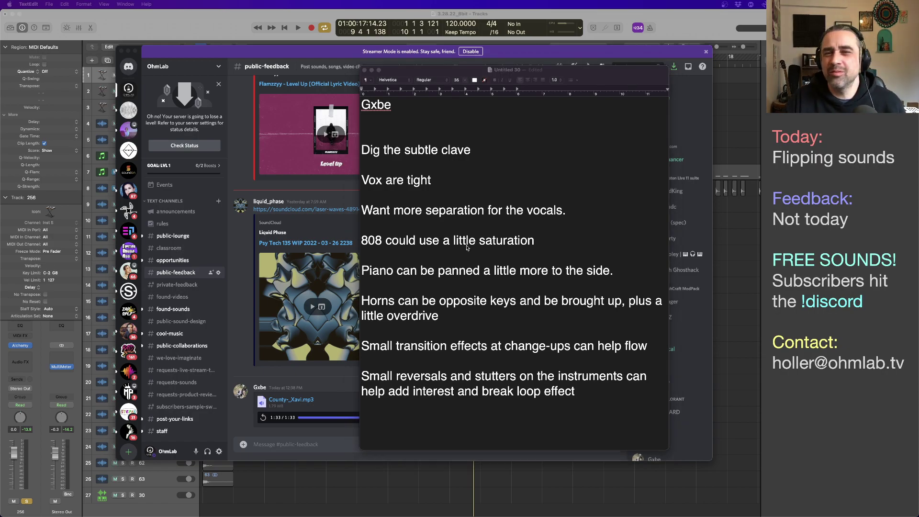
# Move the notes window slightly aside to uncover more of the Discord posts, and highlight "overdrive" in the horns note
pyautogui.moveTo(466, 73); pyautogui.dragTo(498, 74)
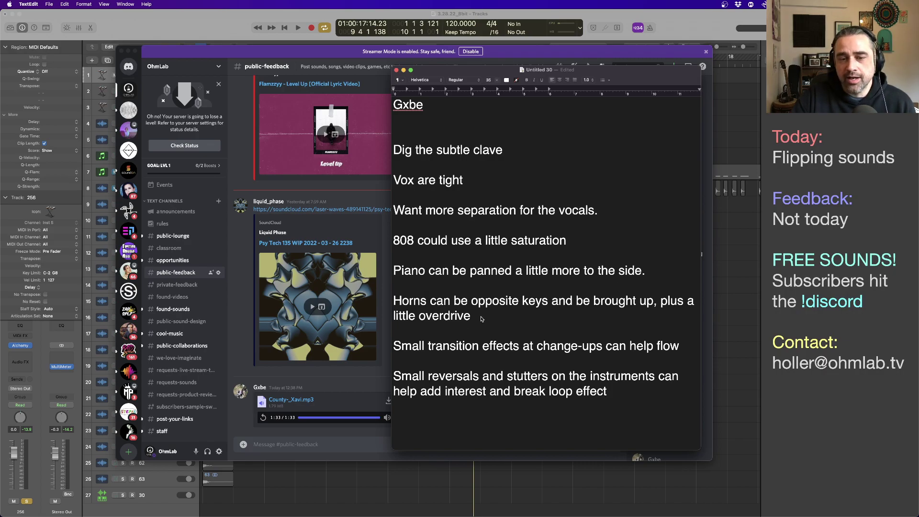
pyautogui.moveTo(471, 319); pyautogui.dragTo(416, 316)
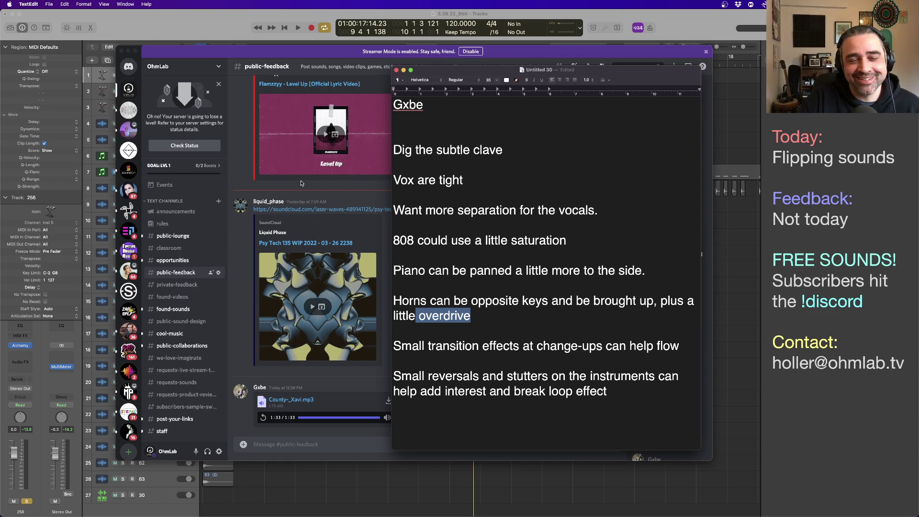
# Check the liquid_phase post in Discord, and replace all the TextEdit notes with the heading "Liquid Phase"
pyautogui.click(250, 263)
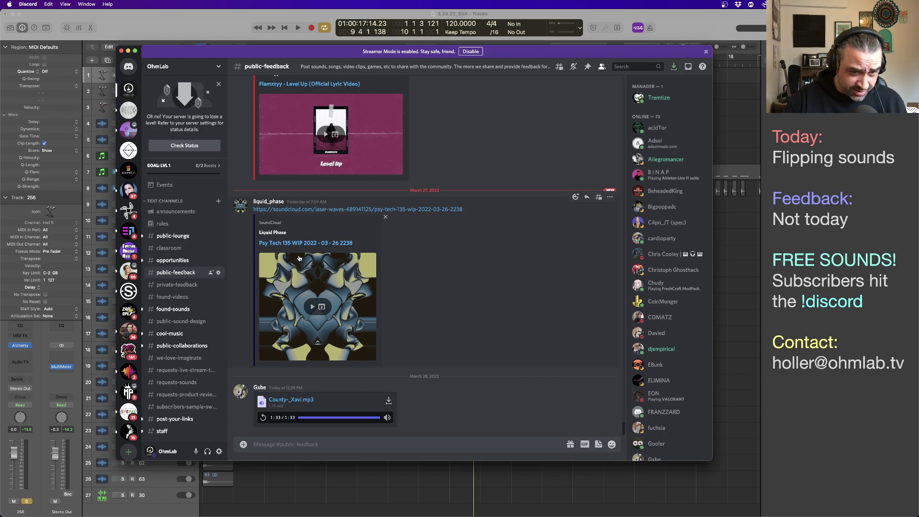
pyautogui.press('super+Tab')
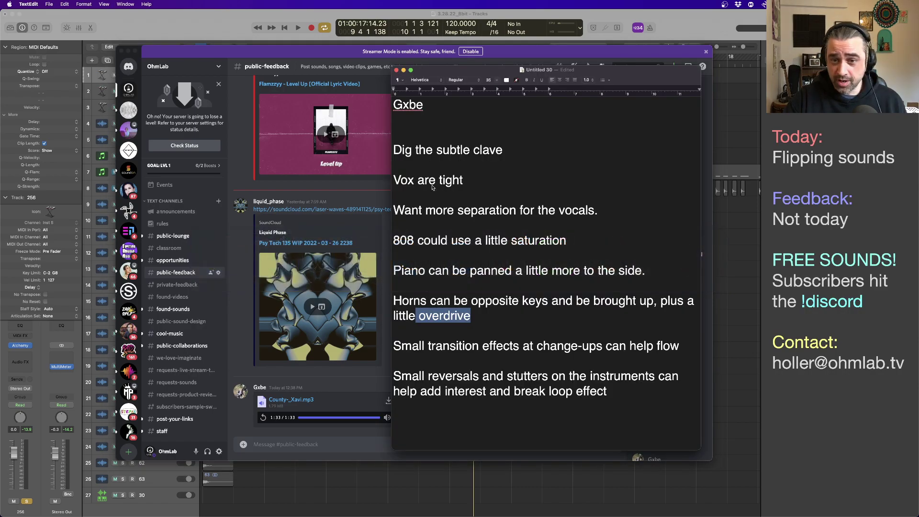
pyautogui.moveTo(607, 391); pyautogui.dragTo(330, 19)
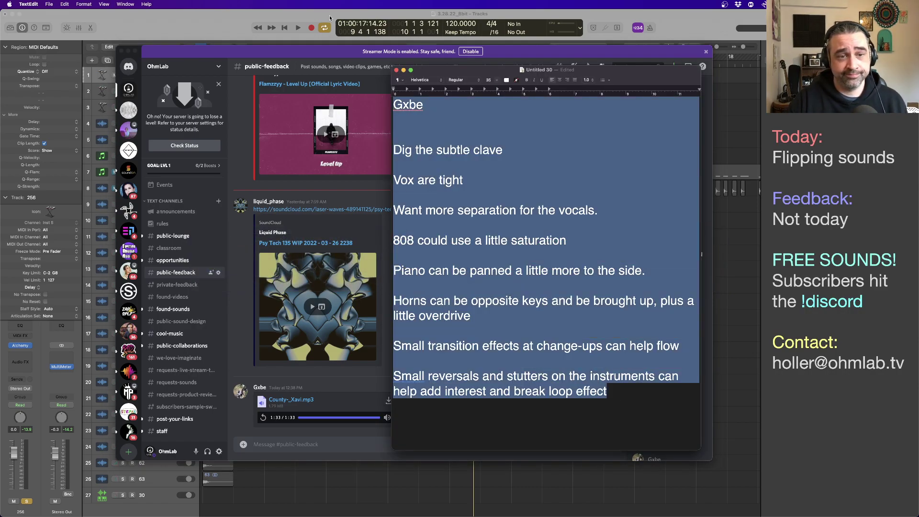
pyautogui.write('Liquid')
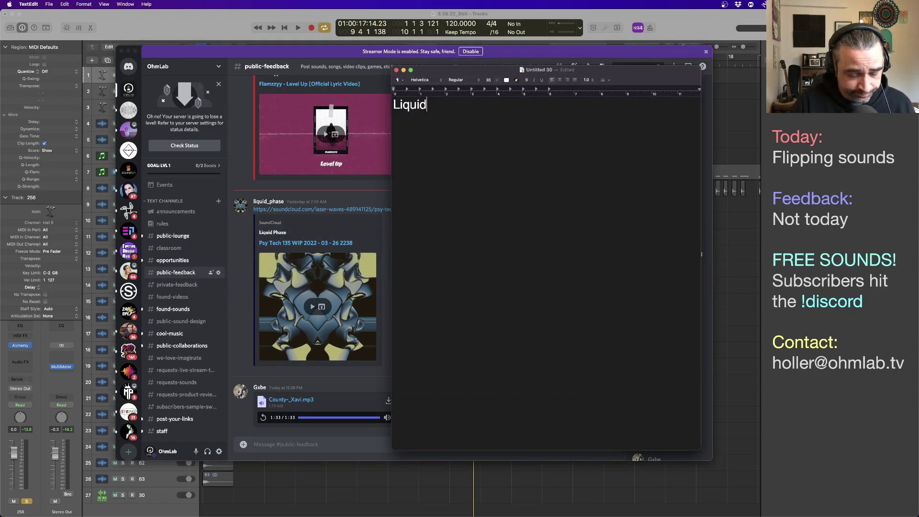
pyautogui.write(' Phase')
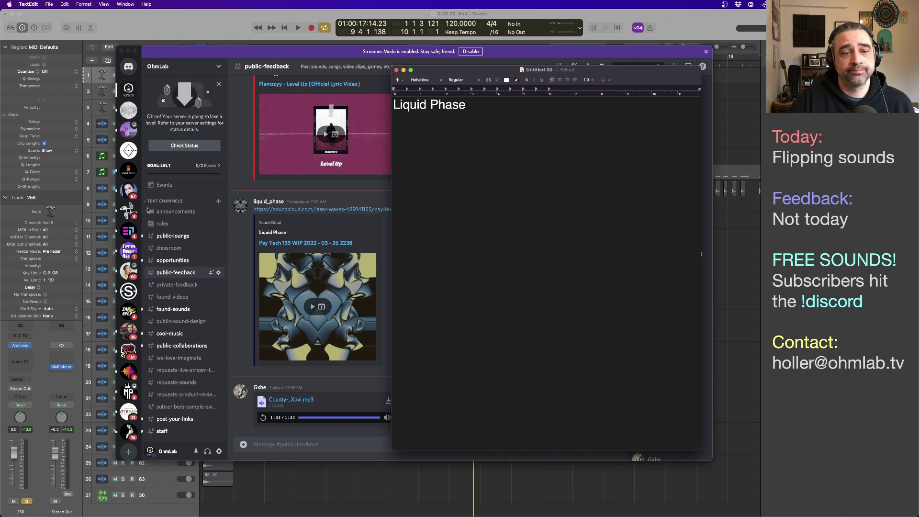
# Play the Psy Tech 135 WIP 2022 - 03 - 26 2238 SoundCloud track in Discord and switch back to the TextEdit notes
pyautogui.click(246, 252)
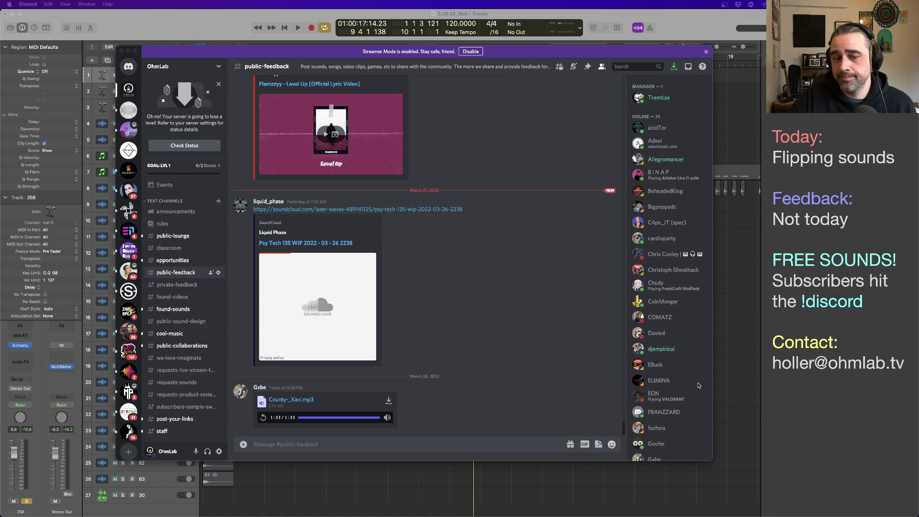
pyautogui.press('super+Tab')
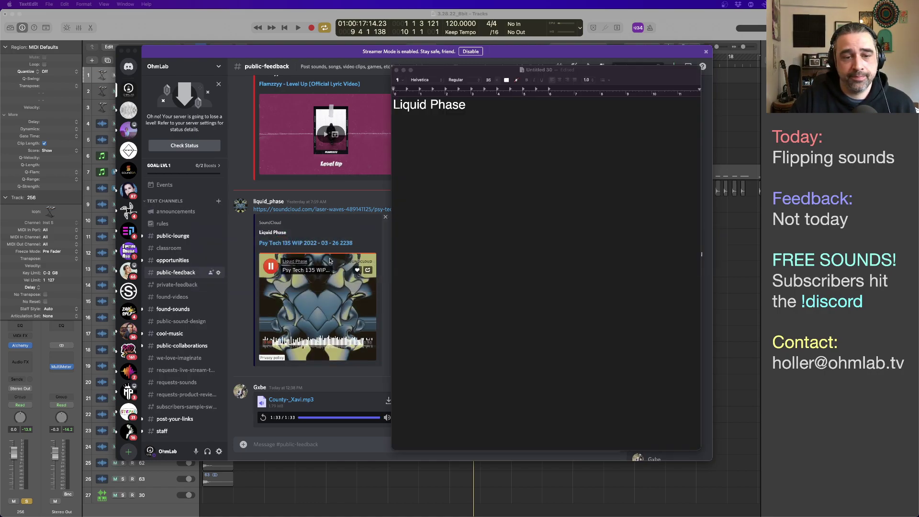
pyautogui.click(480, 158)
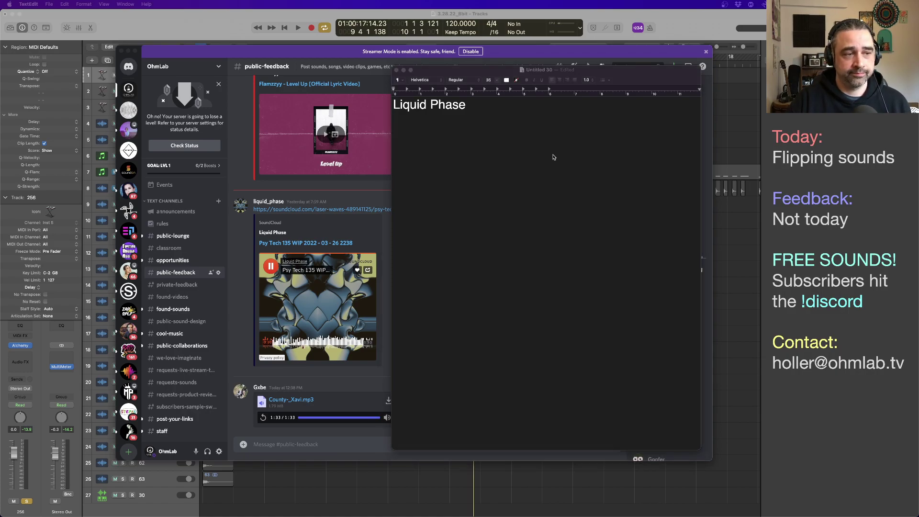
pyautogui.click(498, 143)
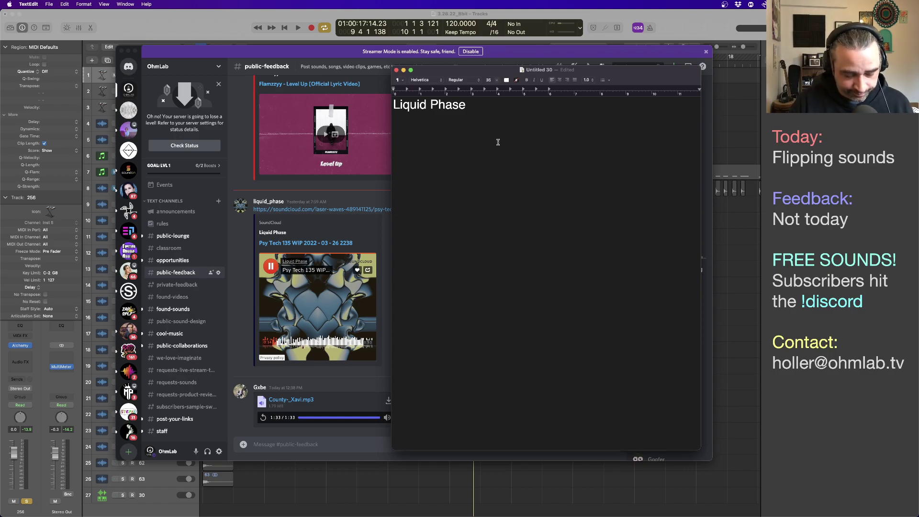
# Add the note "Like the gate on the clap" below the Liquid Phase heading
pyautogui.write('Like th')
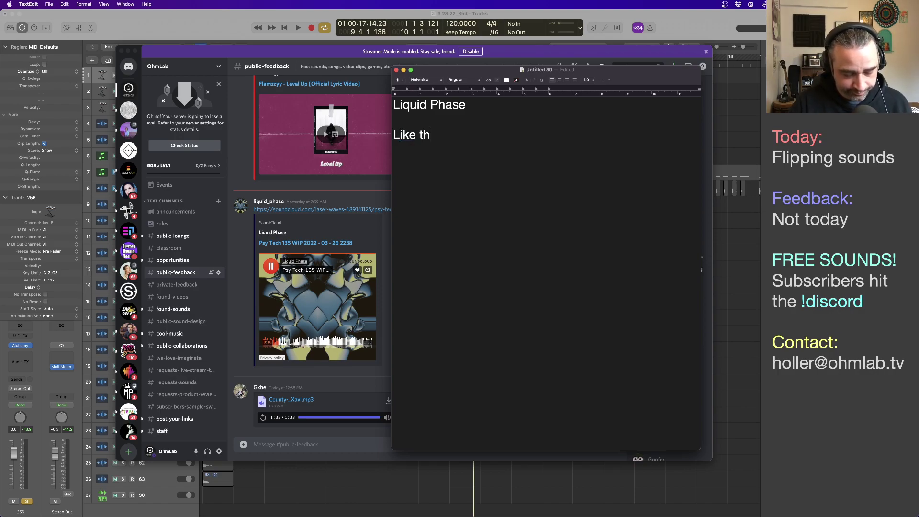
pyautogui.write('e gate on the clap')
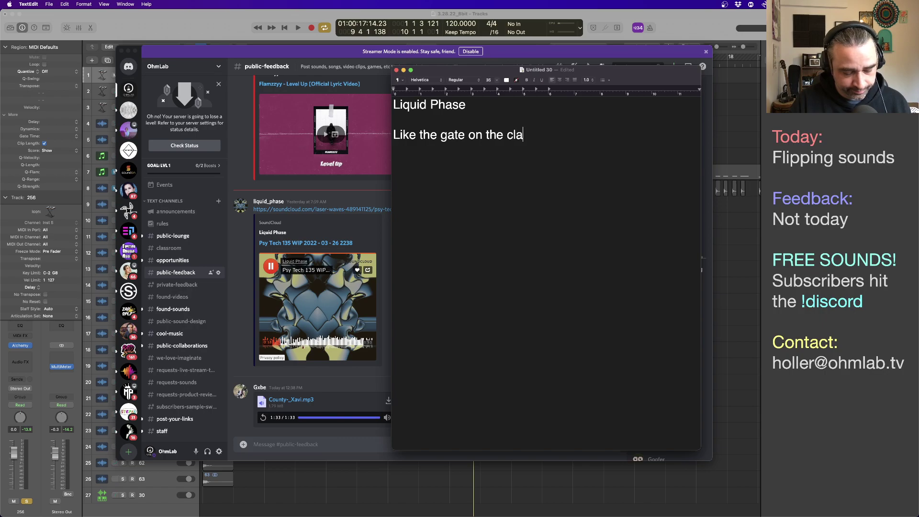
pyautogui.press('Return')
pyautogui.press('Return')
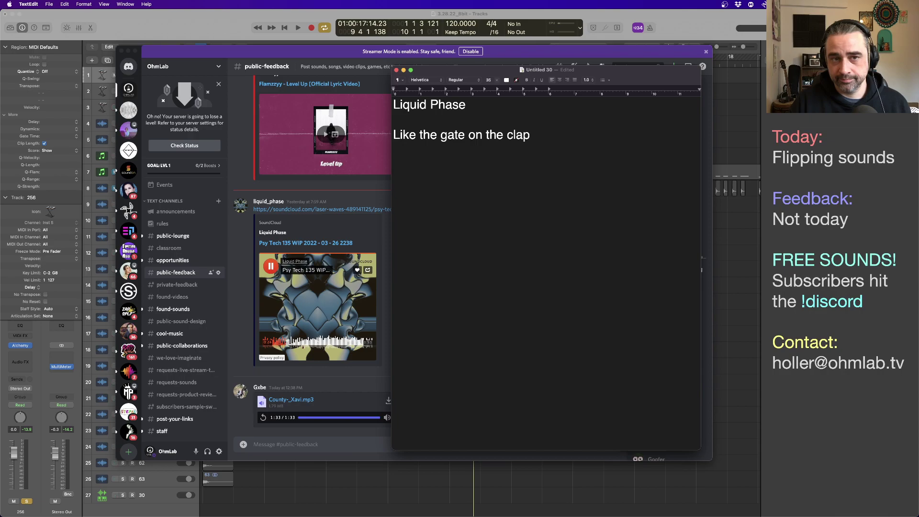
# Add the note "Little oomph on that kick? Warm resonanty" below the clap note
pyautogui.write('Little ')
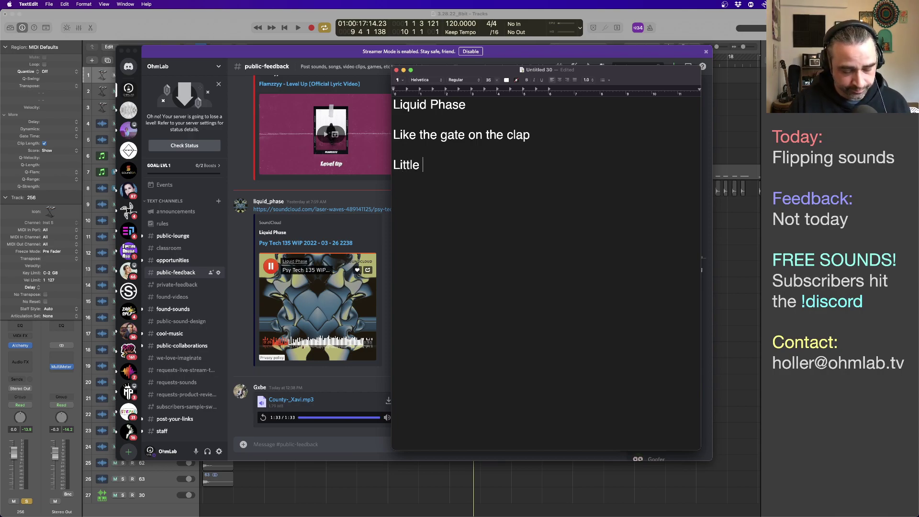
pyautogui.write('oomph on that')
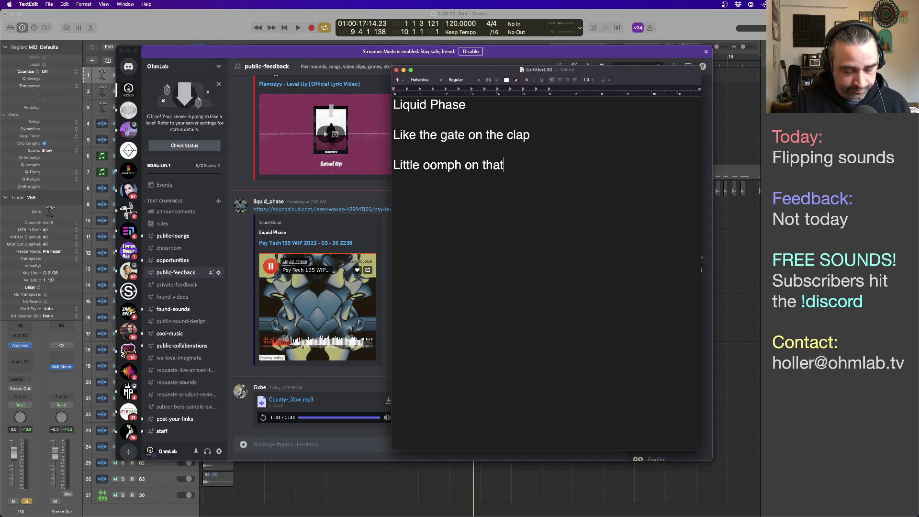
pyautogui.write(' kjick?')
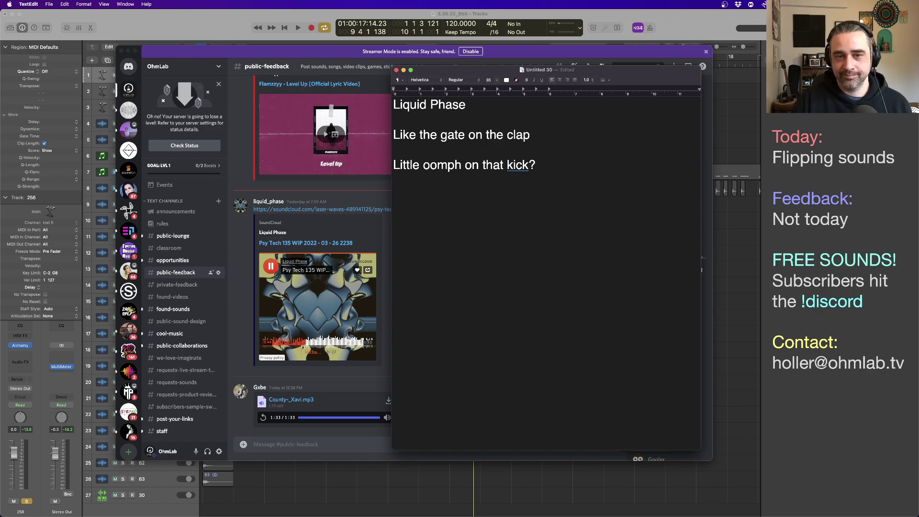
pyautogui.write('Warm')
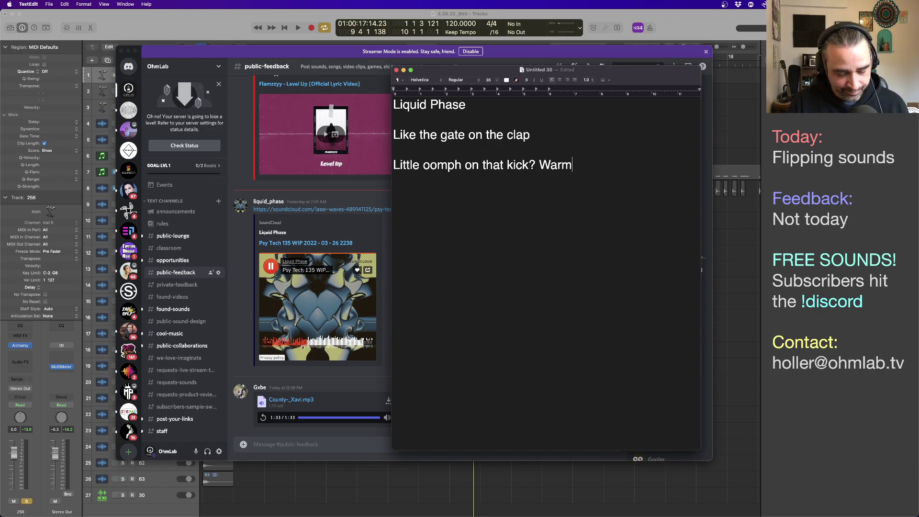
pyautogui.write(' resonanty')
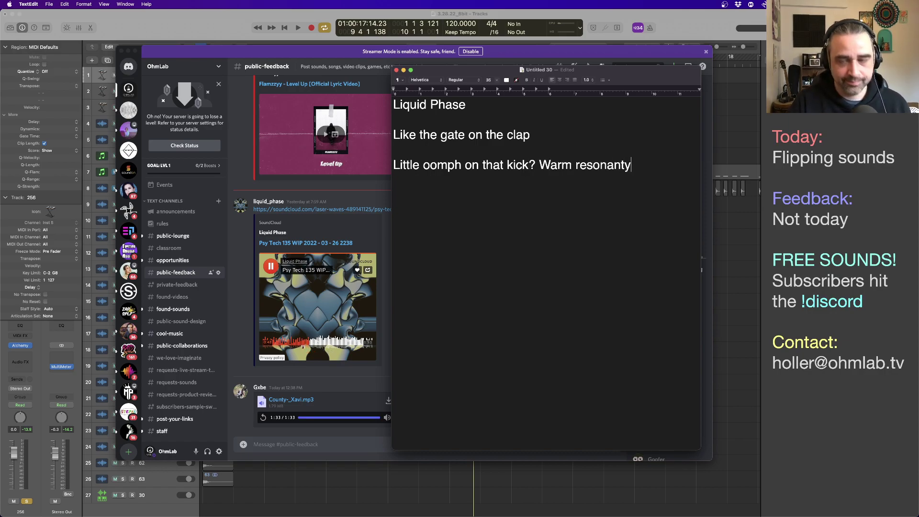
# Finish the kick note so it reads "Warm resonant saturation?" with "Subtle." on the line below
pyautogui.press('BackSpace')
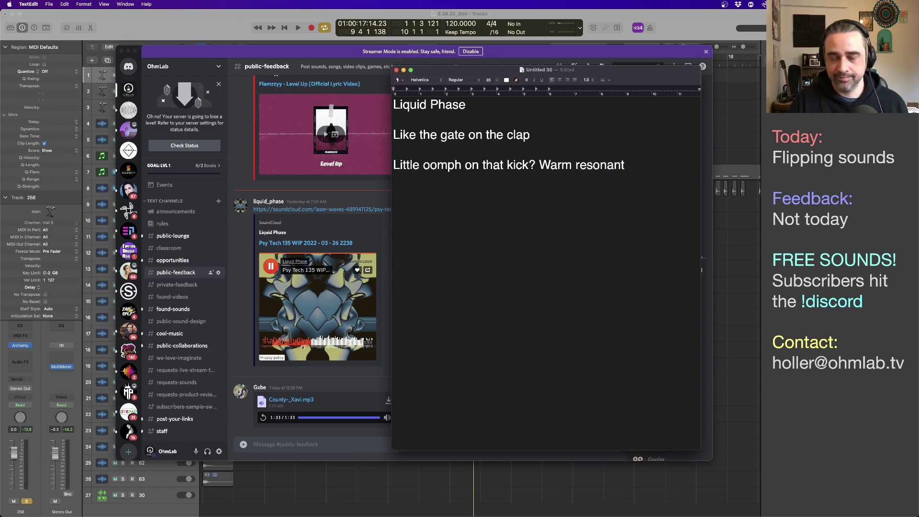
pyautogui.write('saturation?')
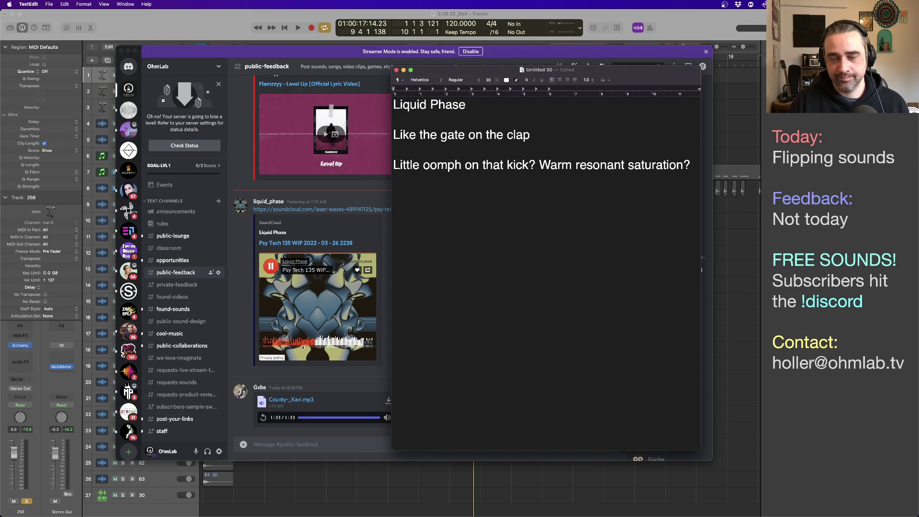
pyautogui.press('Return')
pyautogui.write('Subtle.')
pyautogui.press('Return')
pyautogui.press('Return')
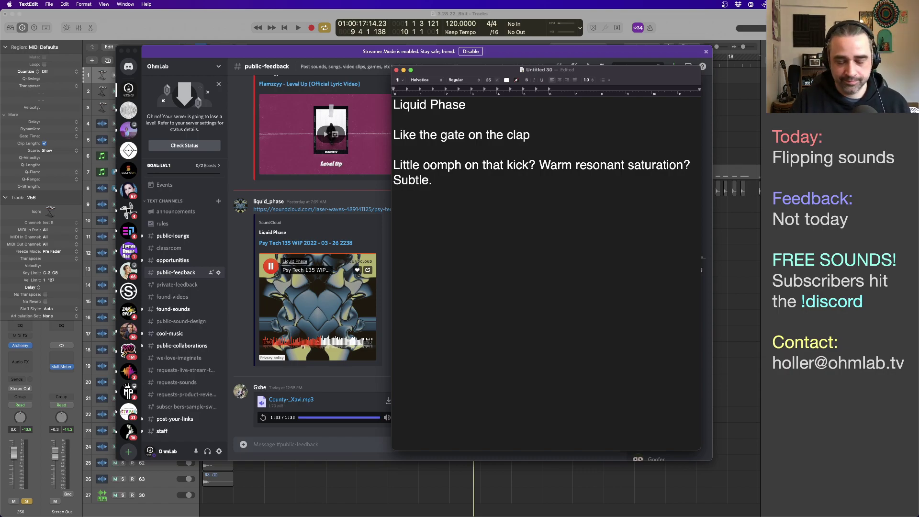
# Add the note "Vary the hats with velocity" below the kick note
pyautogui.write('Vary the hats')
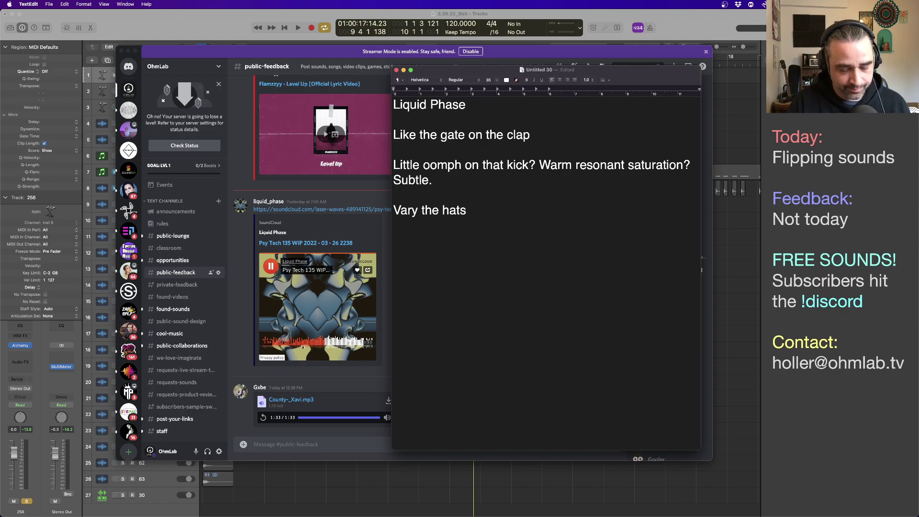
pyautogui.write(' with ')
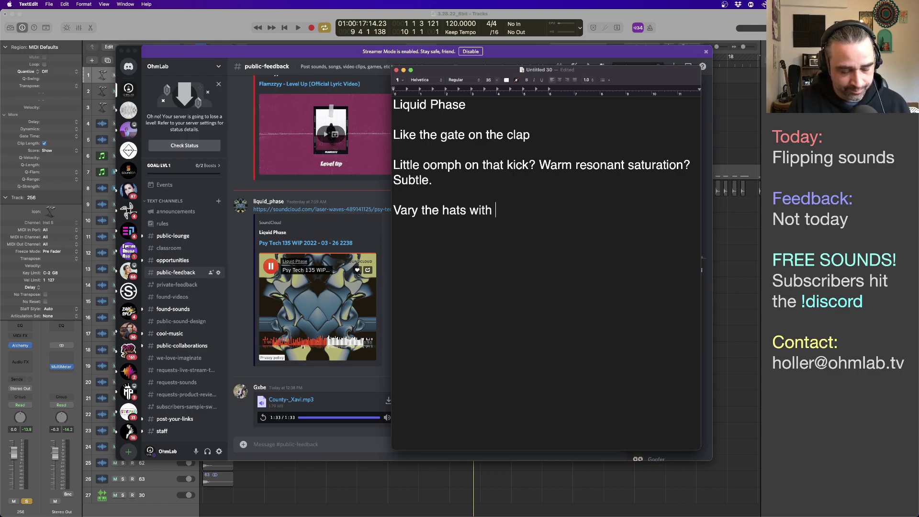
pyautogui.write('velo')
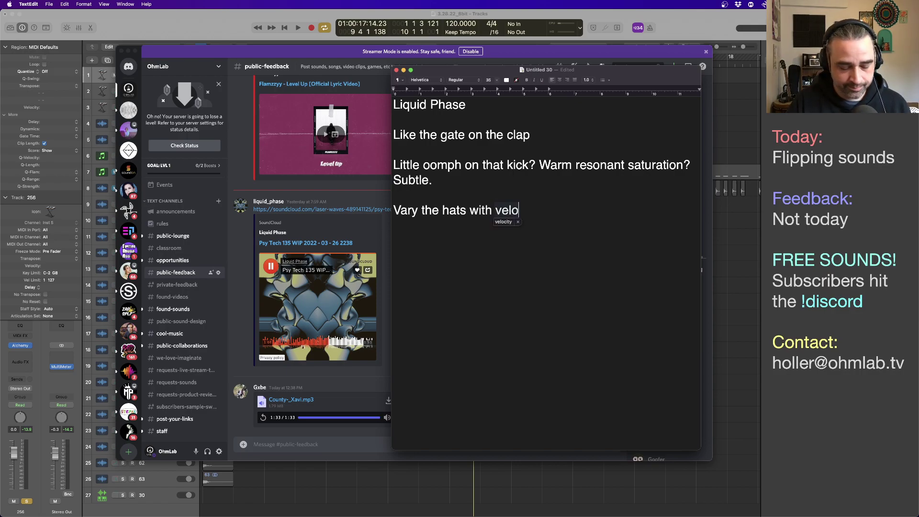
pyautogui.write('city')
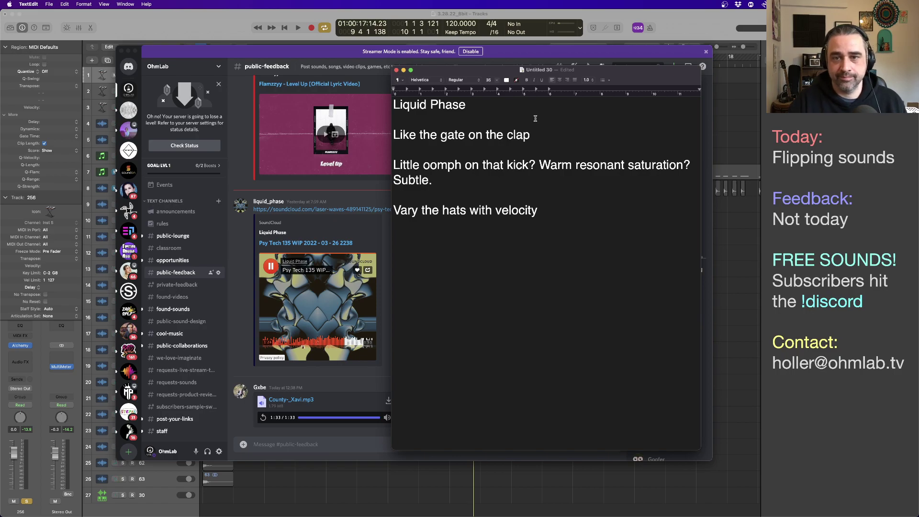
# Extend the clap note with ". Maybe like every third clap could be layered or something?"
pyautogui.click(548, 135)
pyautogui.write('. Ma')
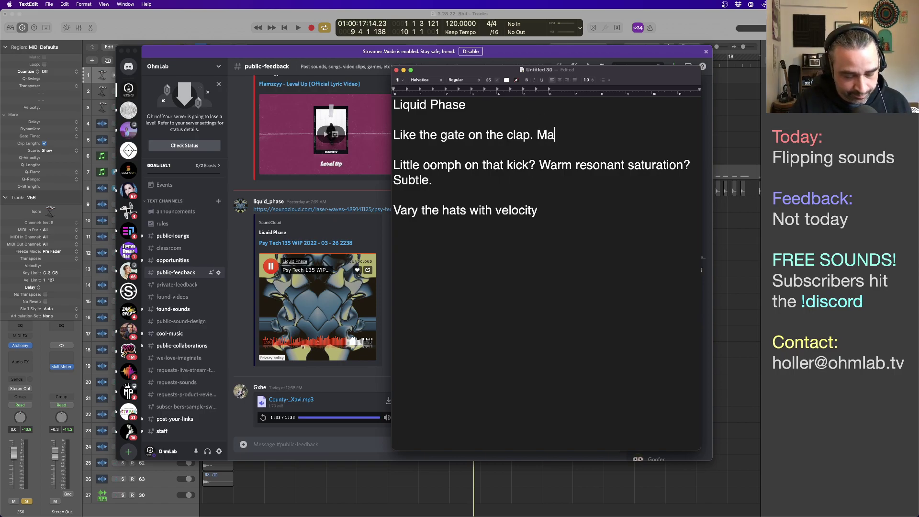
pyautogui.write('ybe like every th')
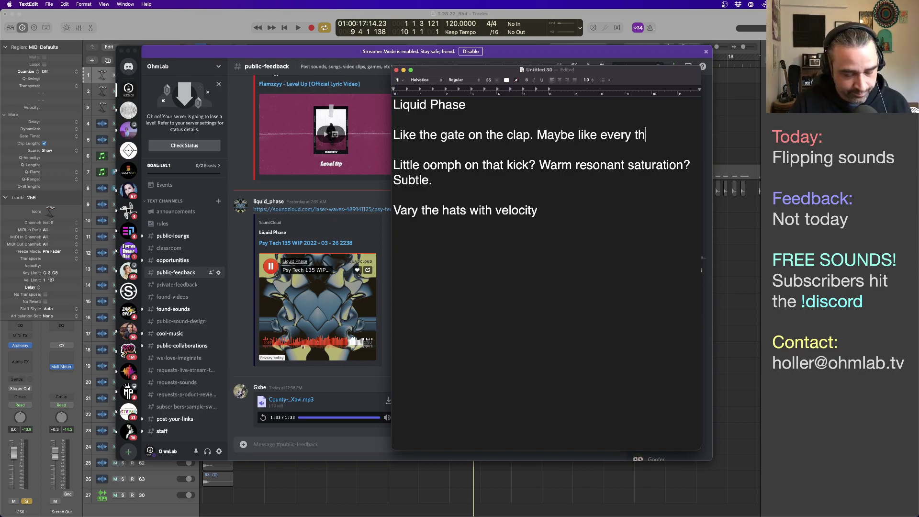
pyautogui.write('ird clap')
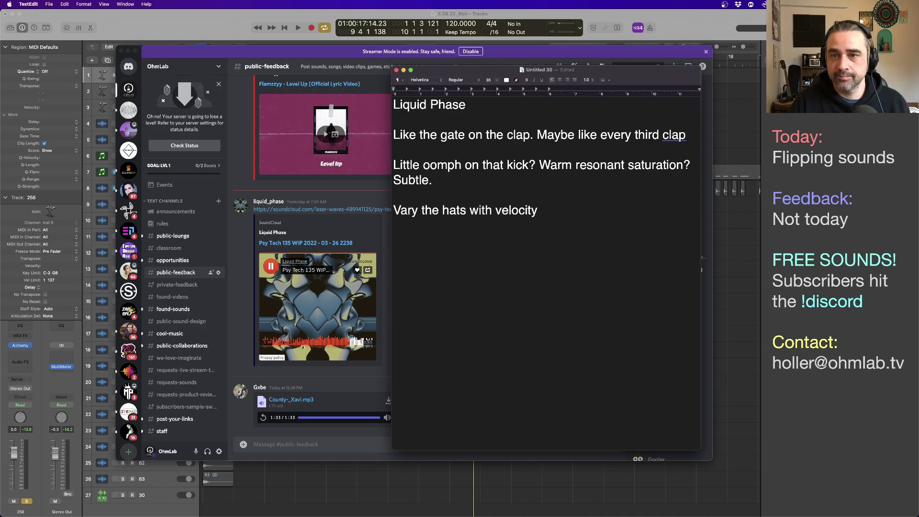
pyautogui.write(' could be ')
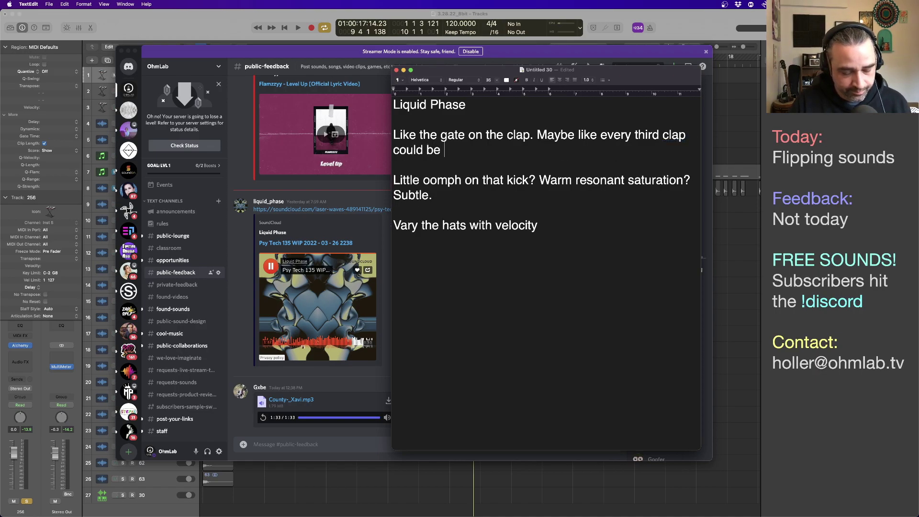
pyautogui.write('layered or something?')
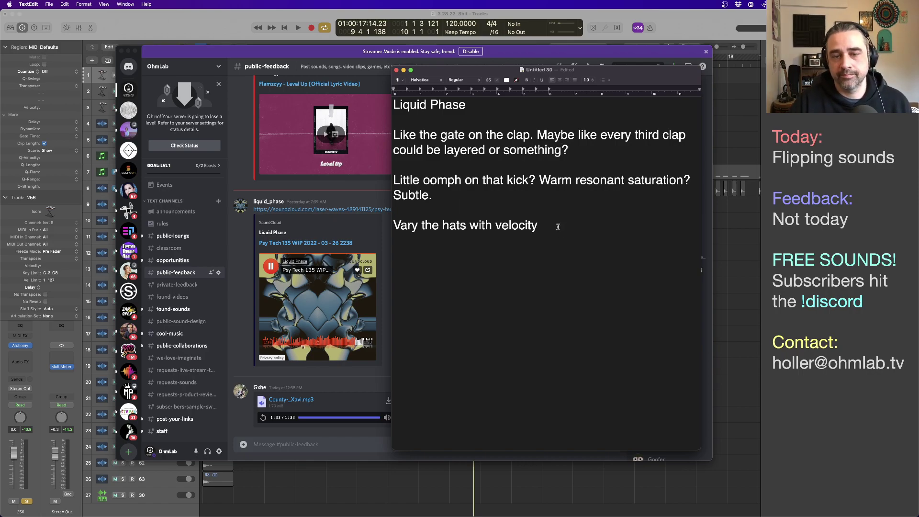
# Add the note "1:39 like these offsets notes. Some randomized modulation here would be really cool." below the hats note
pyautogui.click(546, 255)
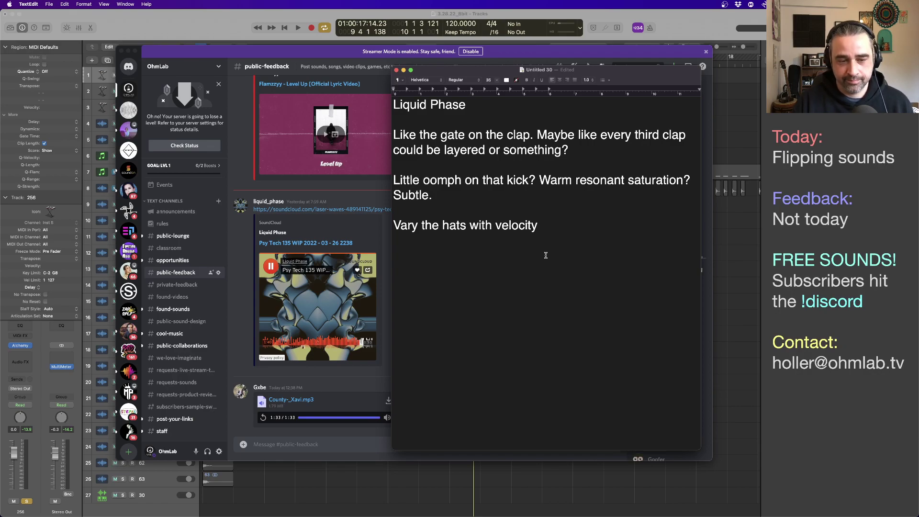
pyautogui.write('1:39 ')
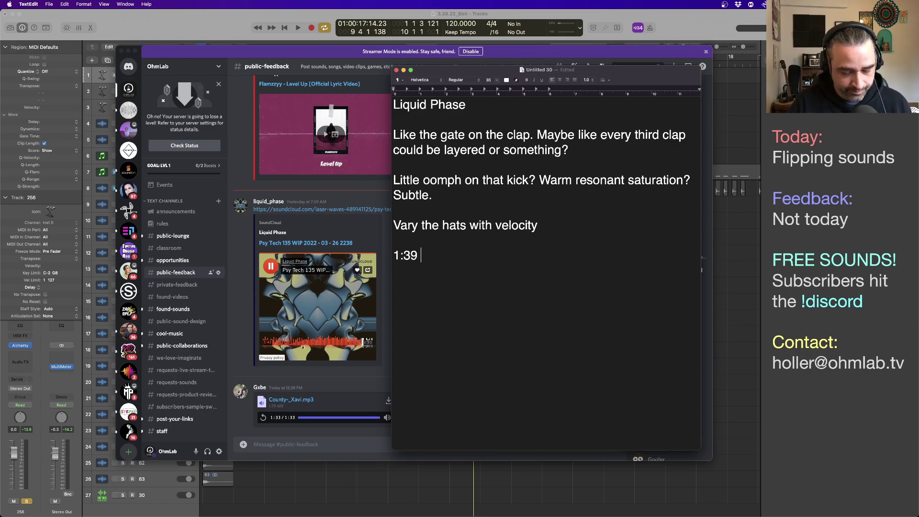
pyautogui.write('like these off')
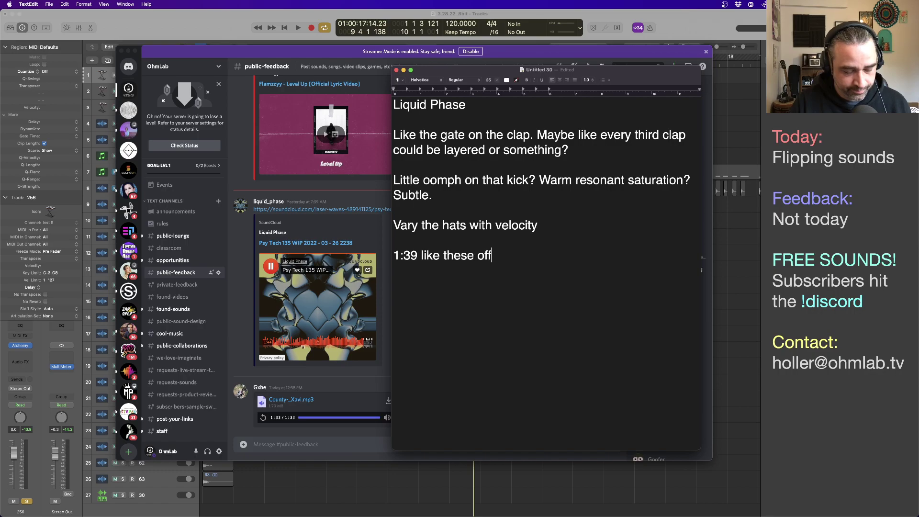
pyautogui.write('sets notes')
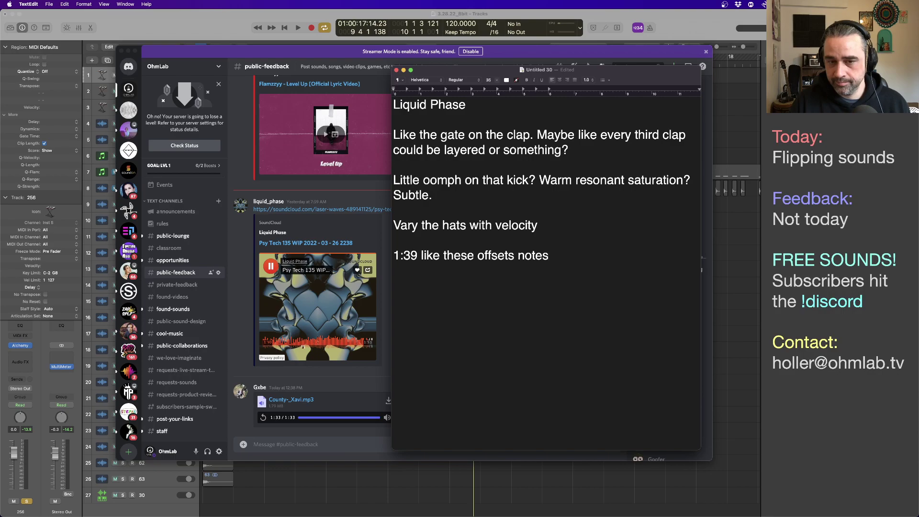
pyautogui.write('. ')
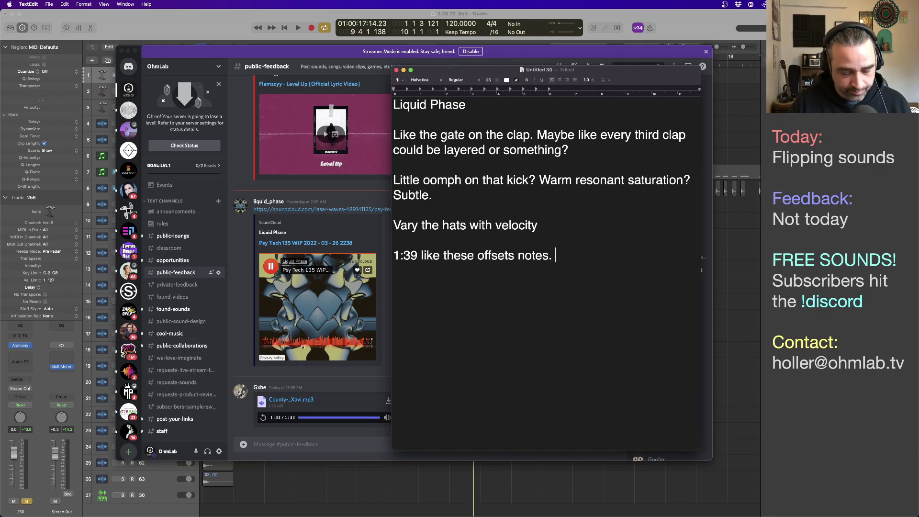
pyautogui.write('Some randomi')
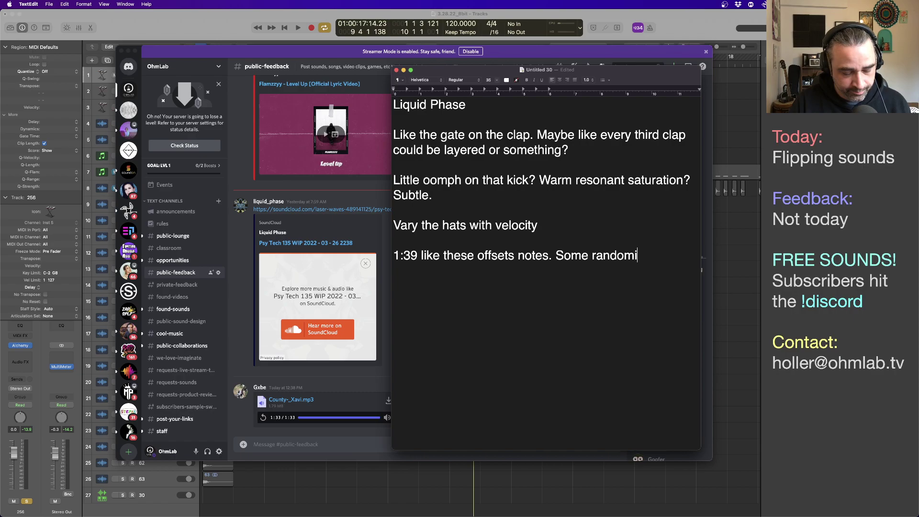
pyautogui.write('zed modulatio')
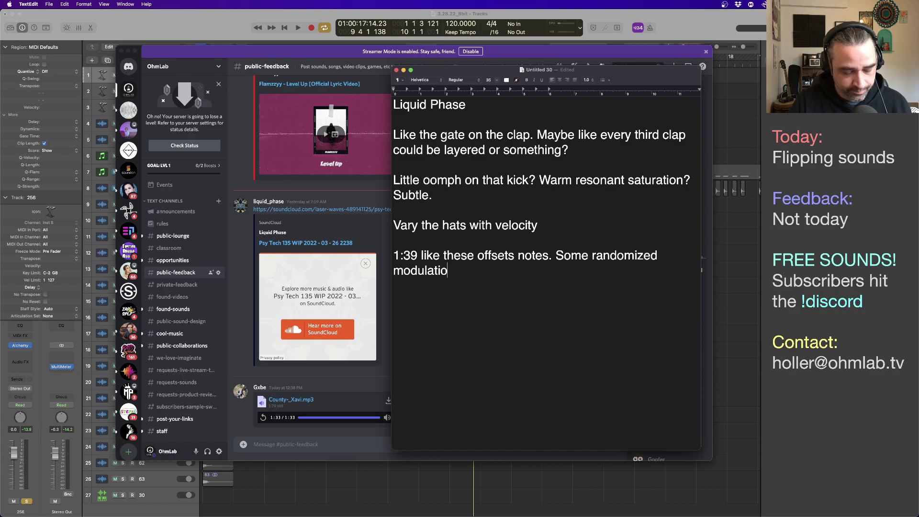
pyautogui.write('n ')
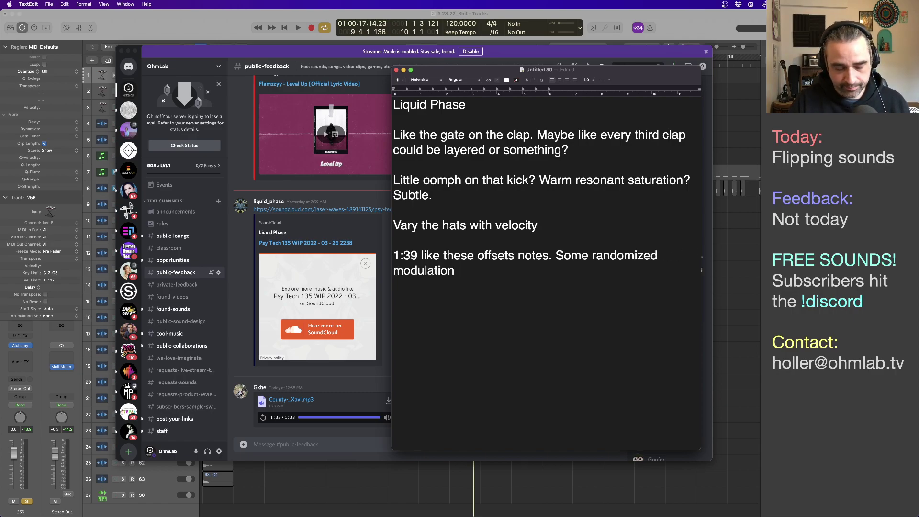
pyautogui.write('here w')
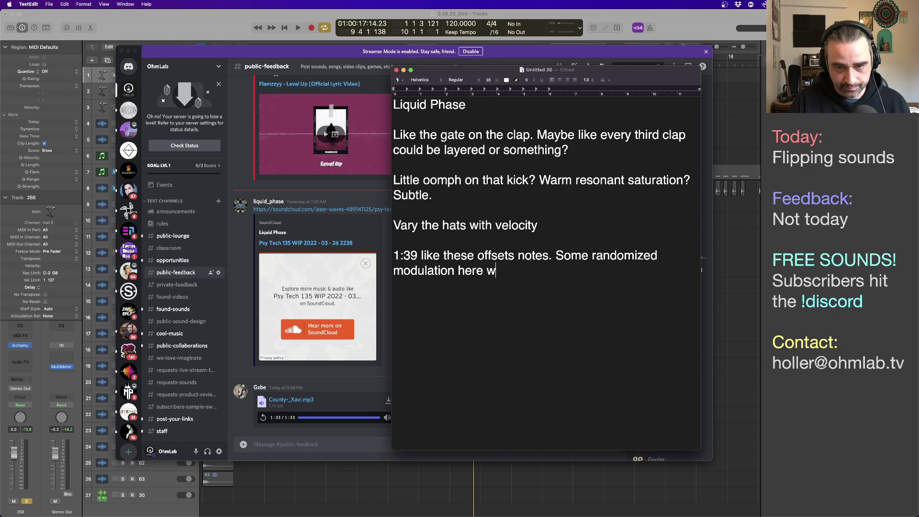
pyautogui.write('ould be really')
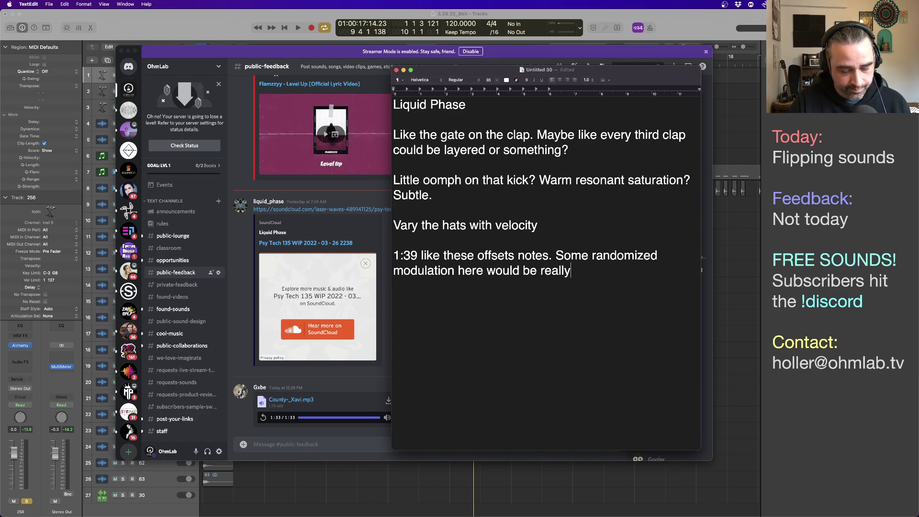
pyautogui.write(' cool.')
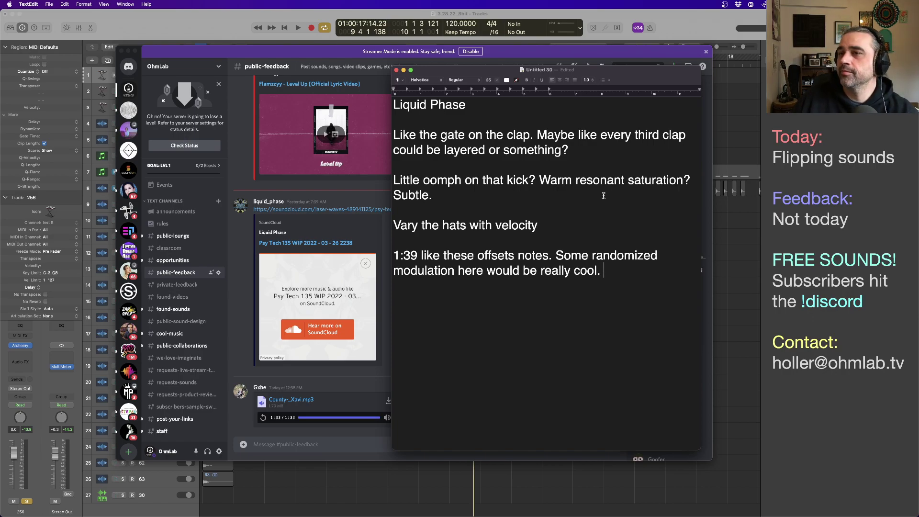
# Switch from the TextEdit notes to the public-feedback channel in Discord
pyautogui.click(366, 266)
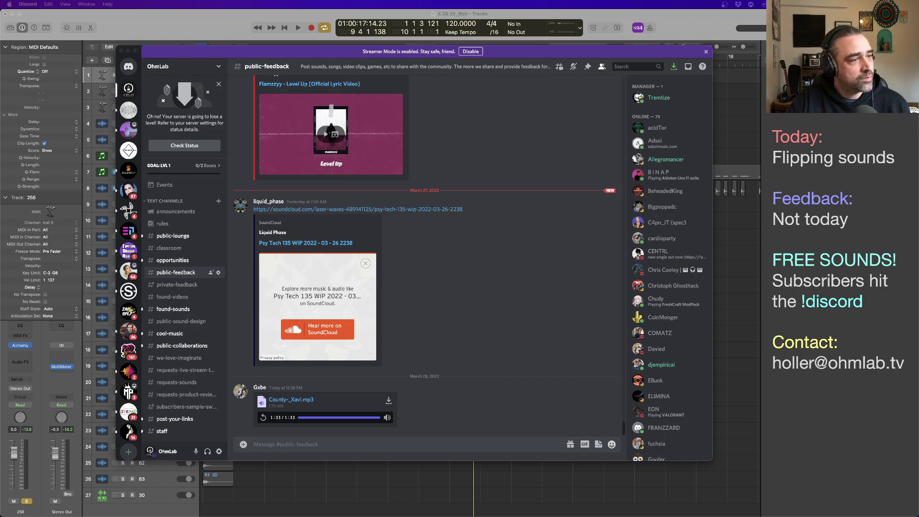
pyautogui.press('super+Tab')
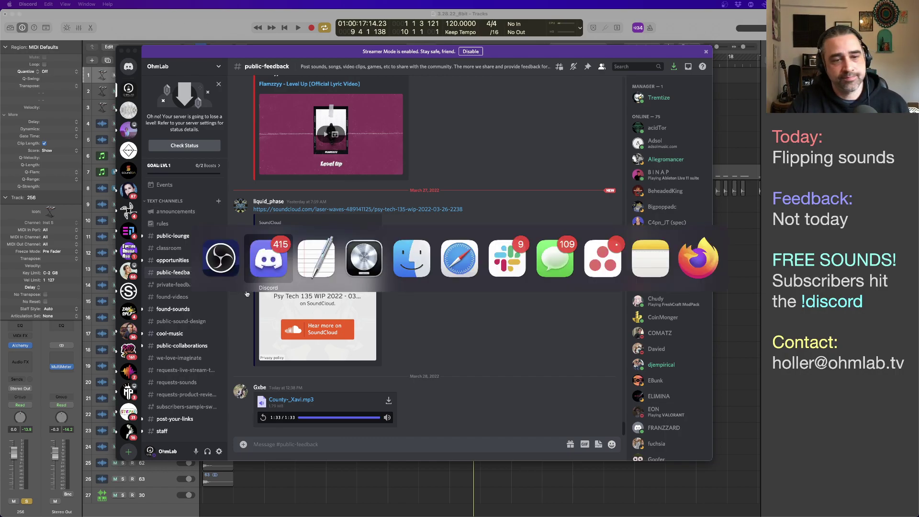
pyautogui.click(459, 268)
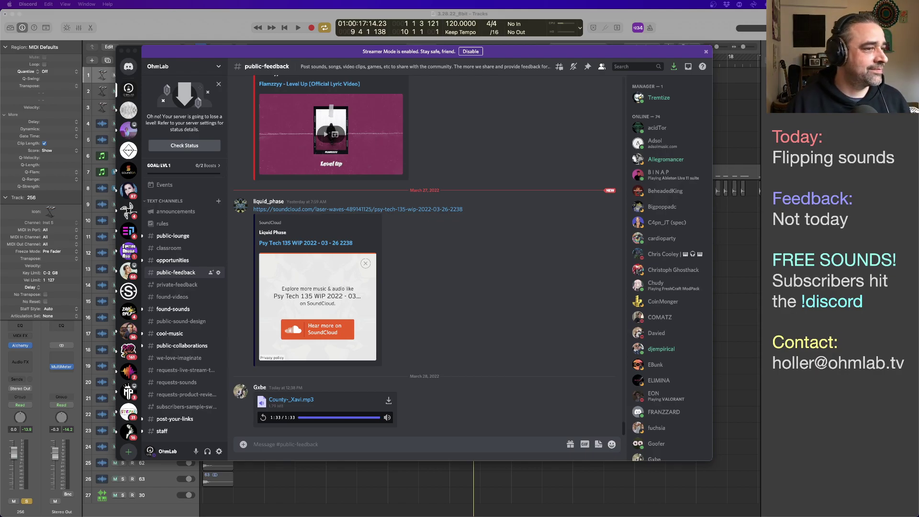
pyautogui.press('super+Tab')
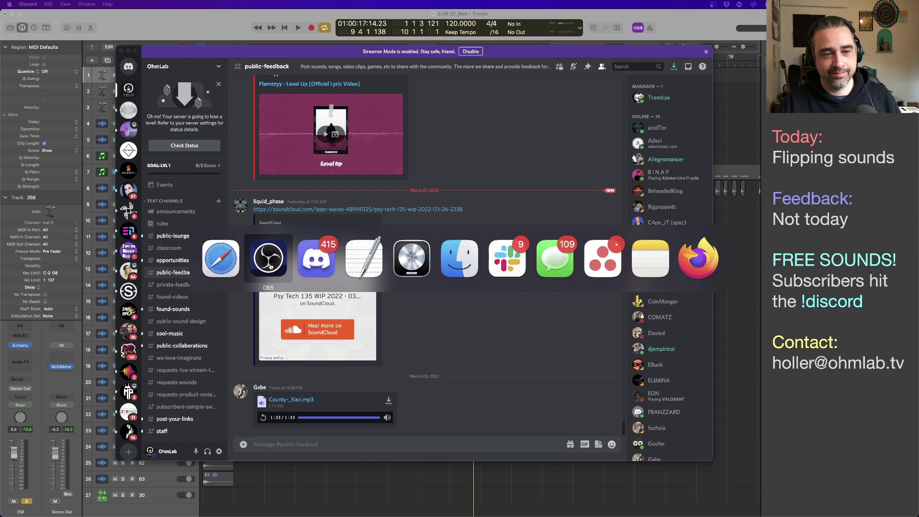
pyautogui.press('Escape')
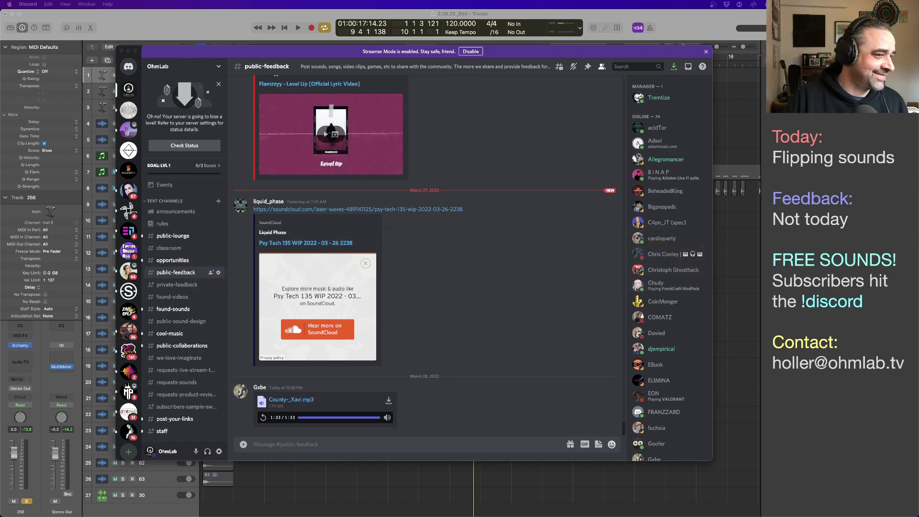